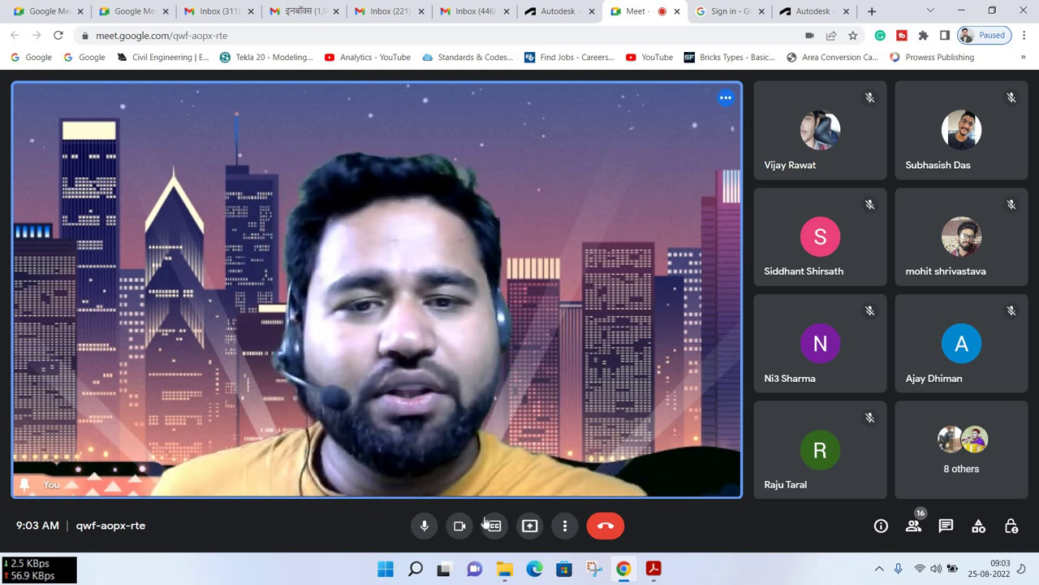
Present the entire screen to the Google Meet call
left_click(530, 527)
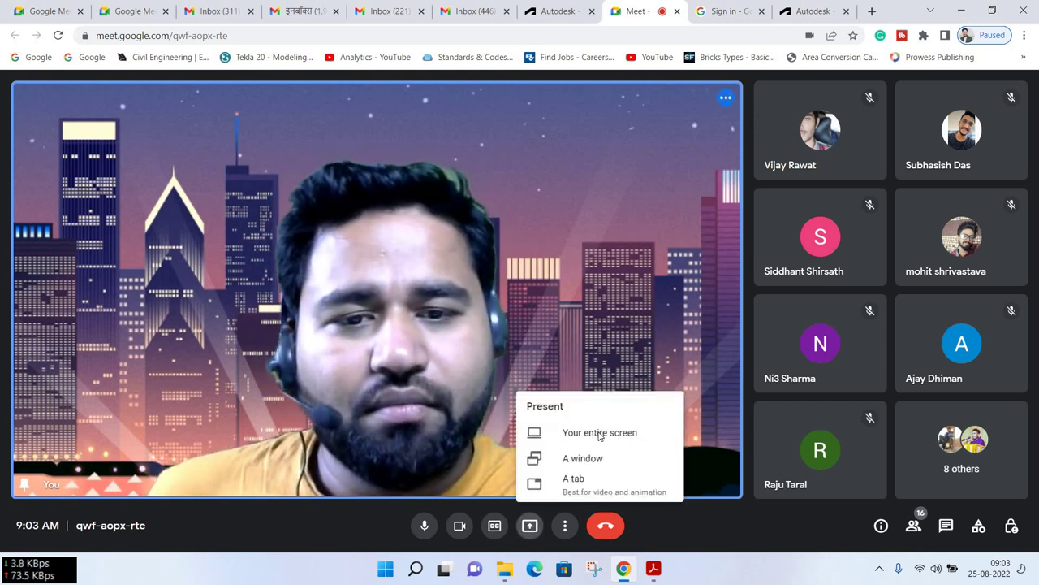
left_click(455, 231)
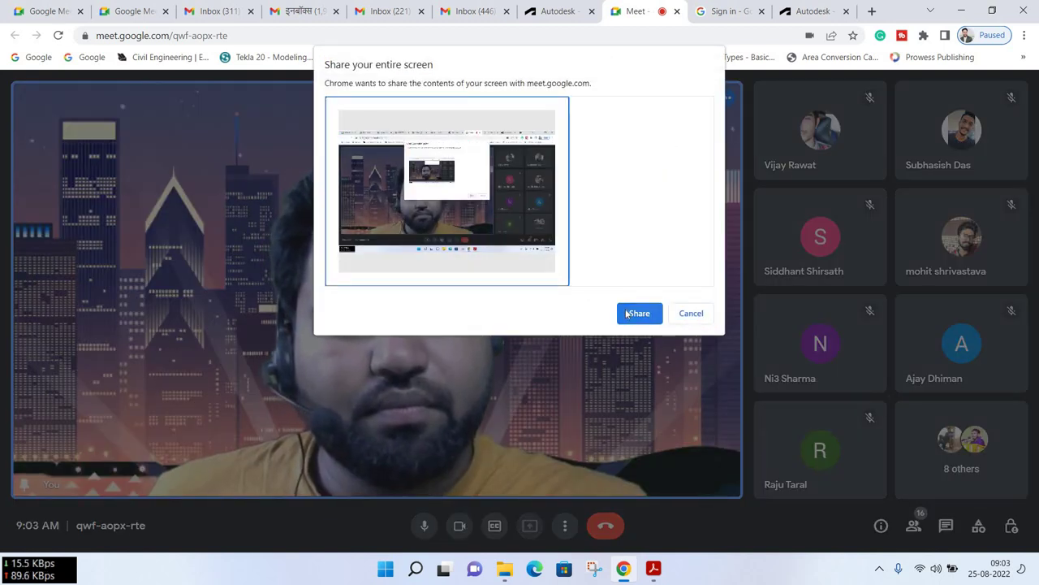
left_click(627, 313)
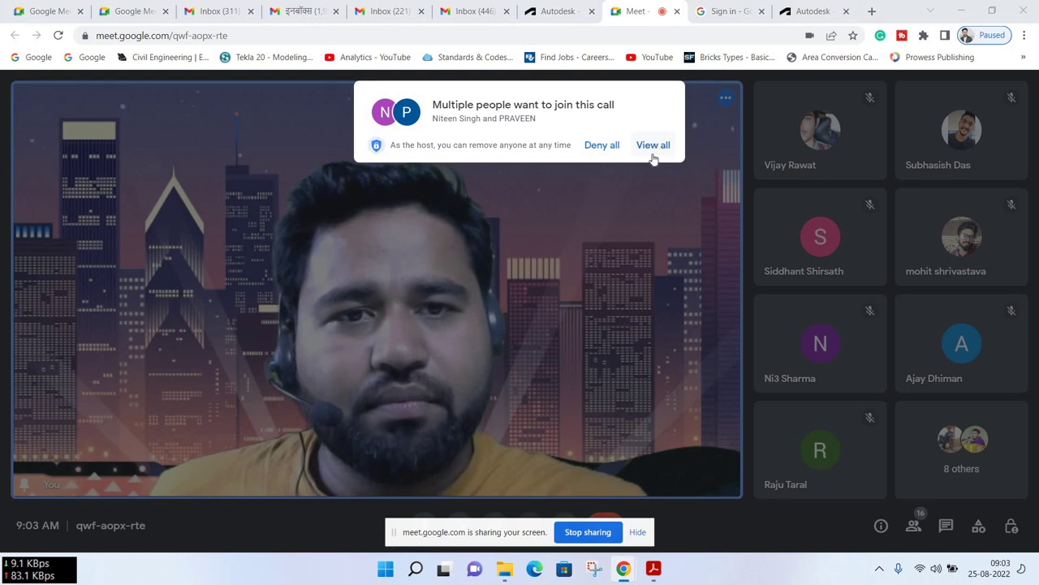
Admit each waiting attendee, then minimize the Chrome window
left_click(656, 156)
left_click(658, 156)
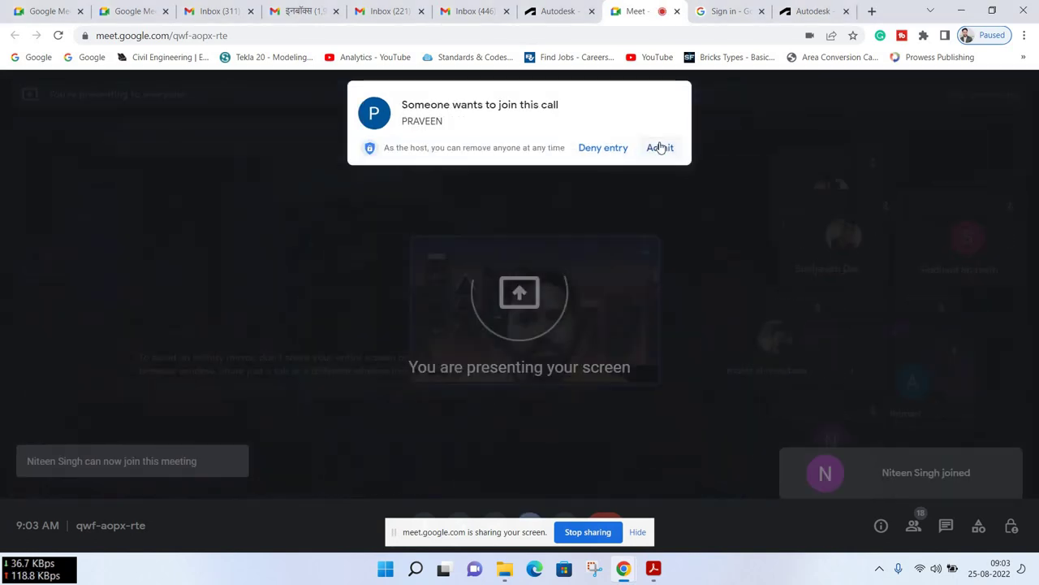
left_click(660, 147)
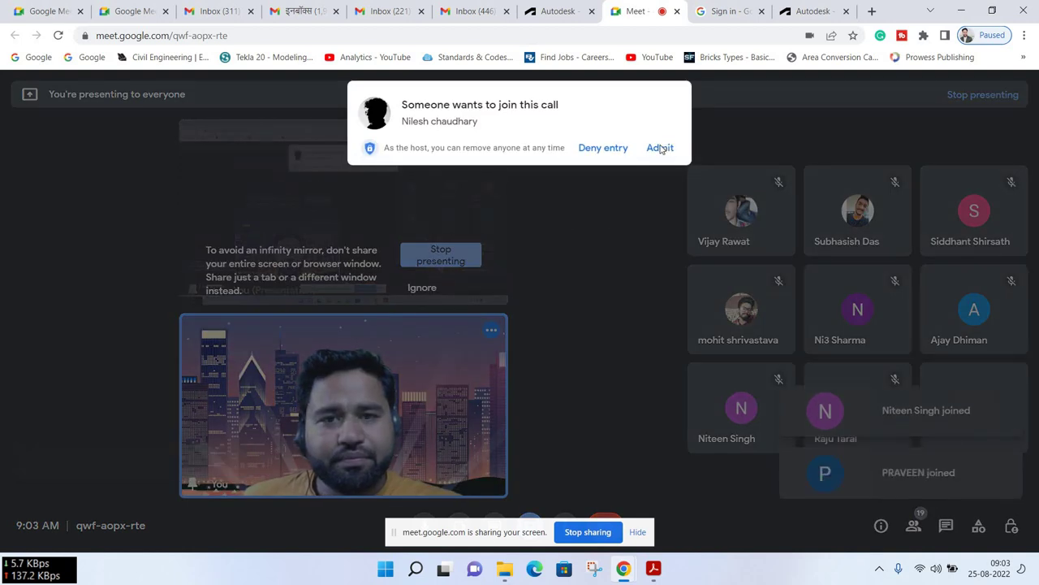
left_click(660, 145)
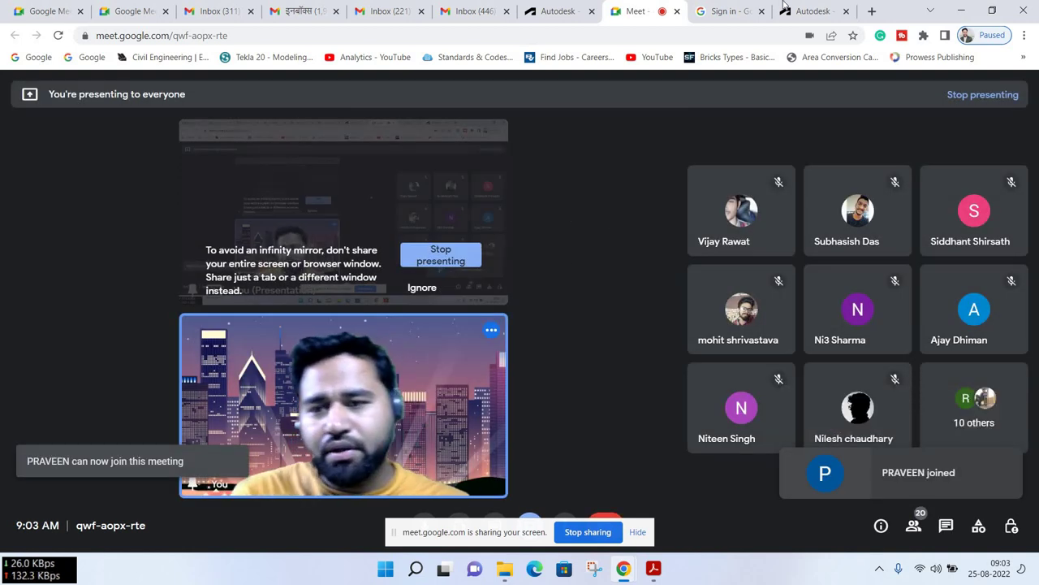
left_click(960, 8)
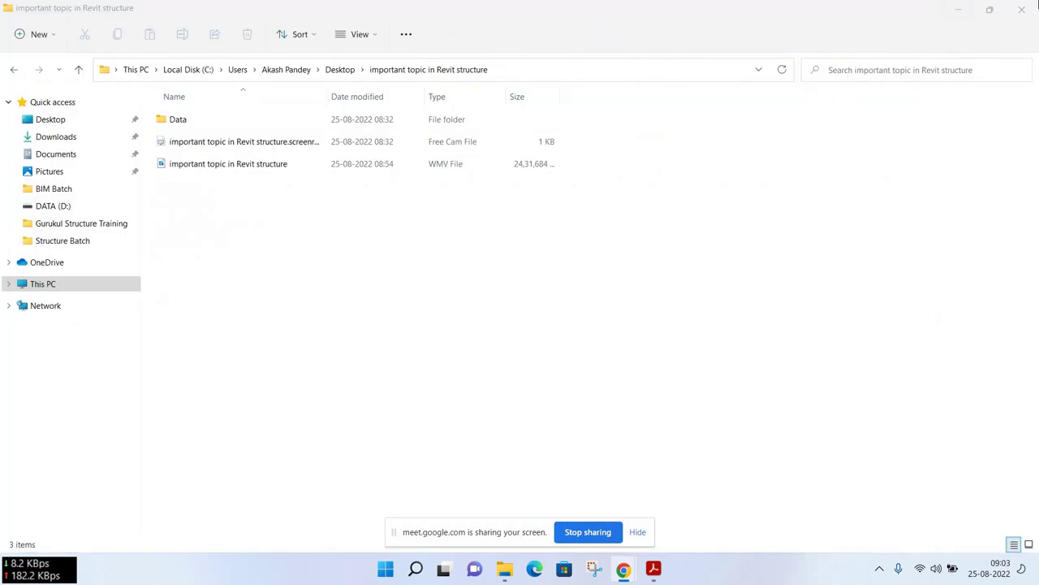
Close the Revit topic folder and open the BIM books document's file location
left_click(1022, 9)
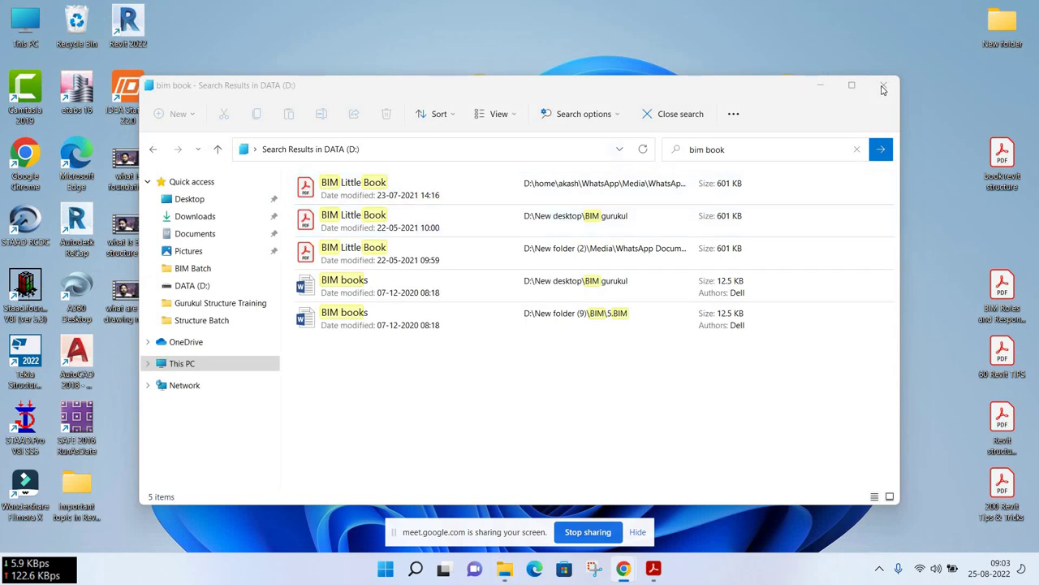
left_click(451, 247)
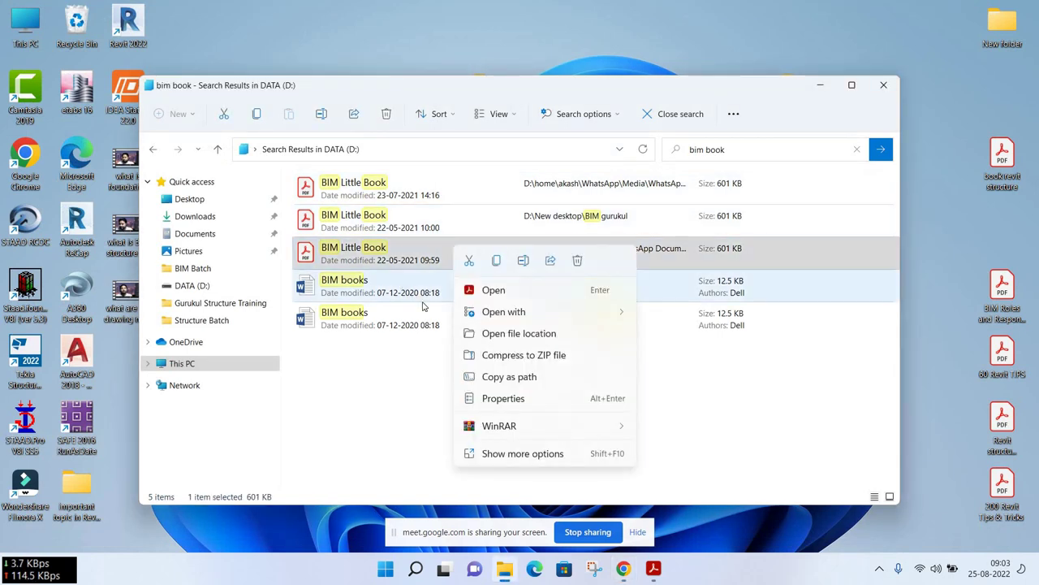
left_click(406, 285)
right_click(406, 281)
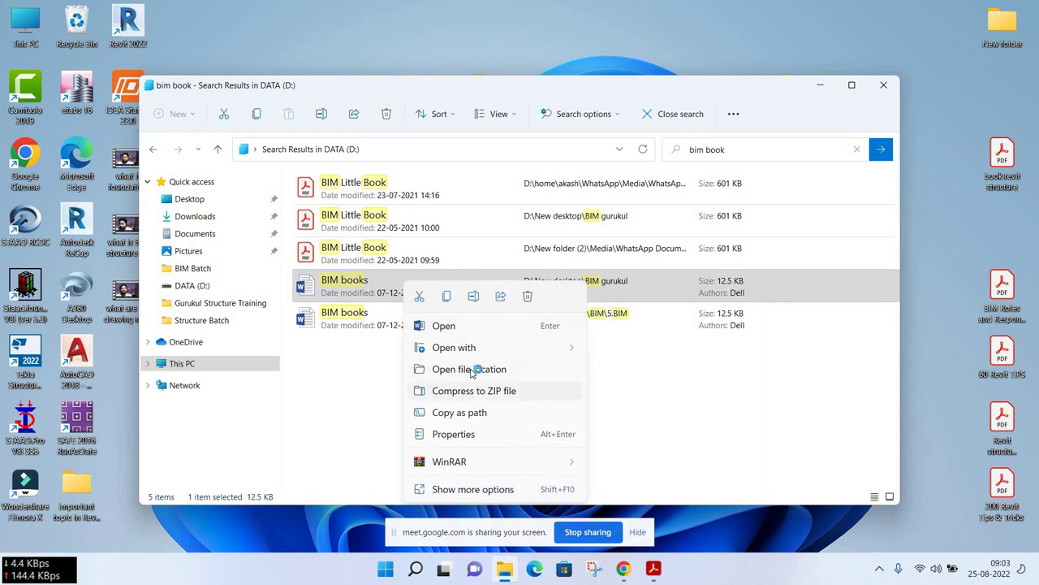
left_click(471, 370)
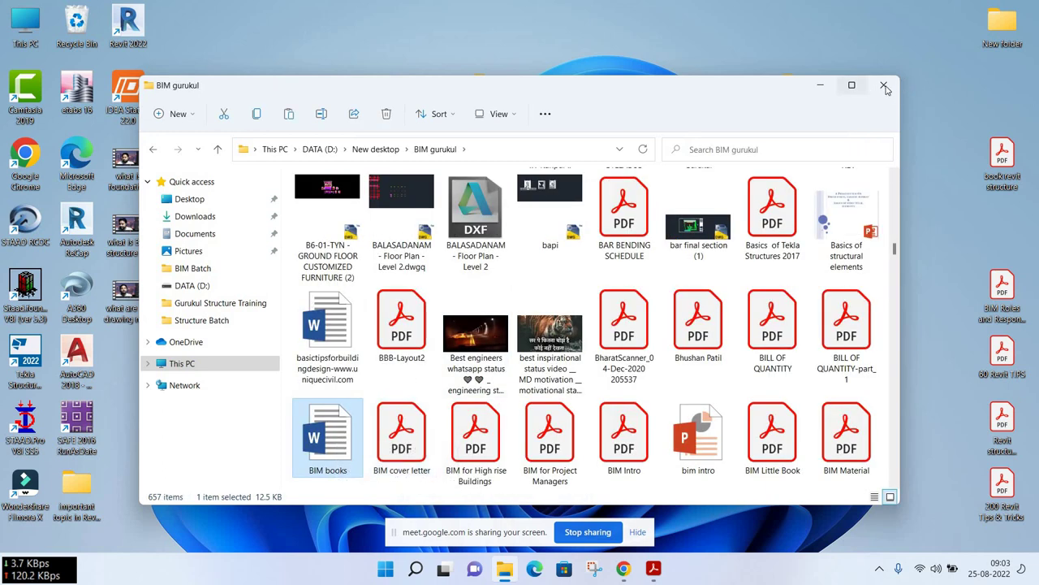
Close the BIM gurukul folder and switch back to the meeting call
key("alt+F4")
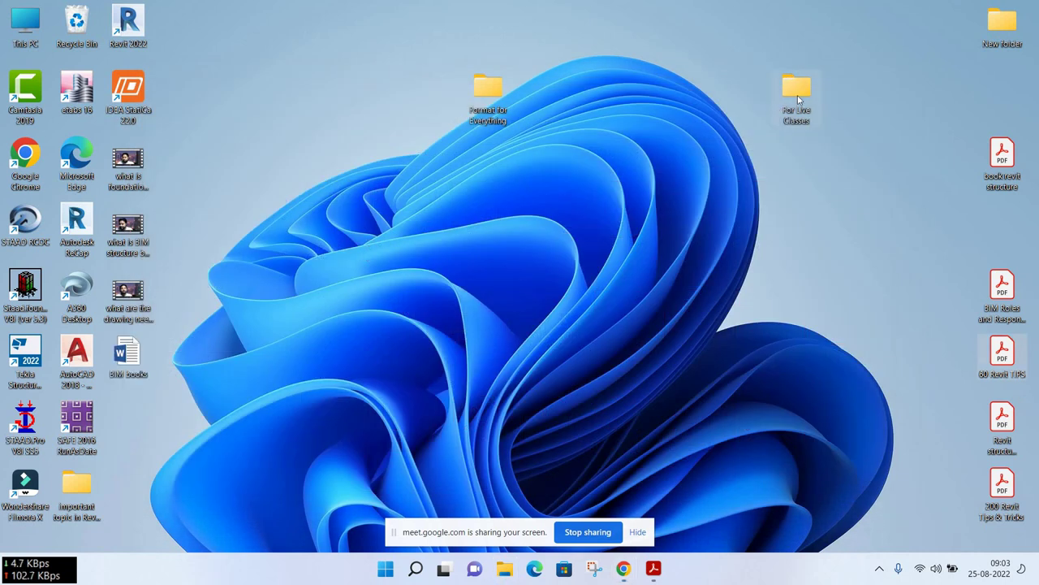
left_click(504, 568)
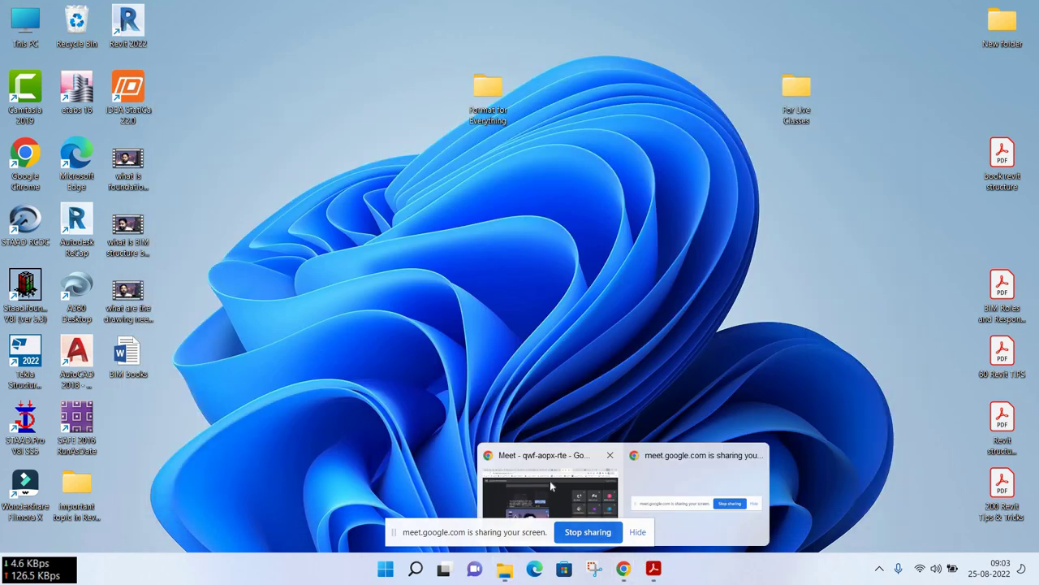
left_click(550, 480)
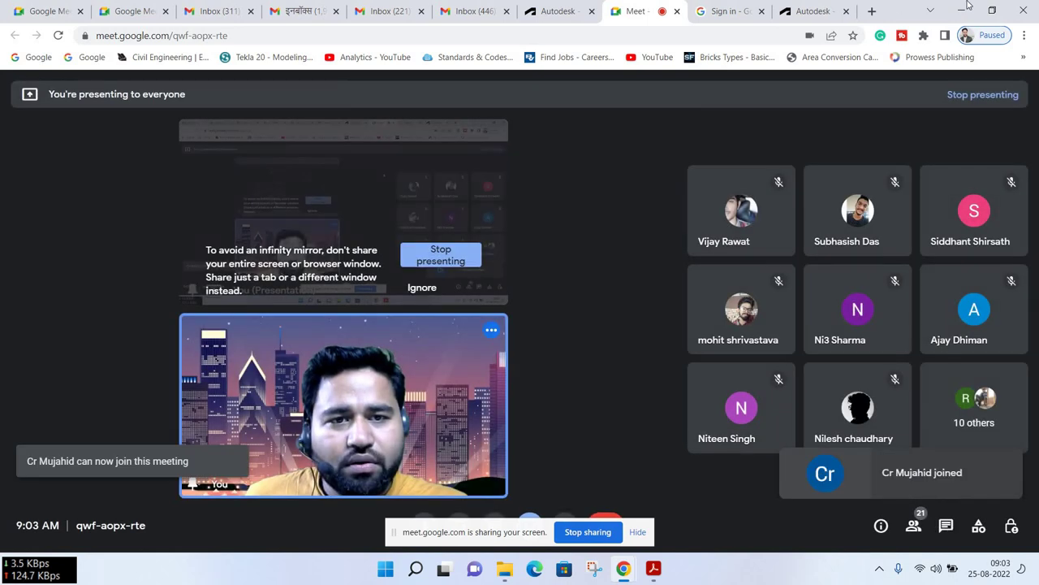
key("super+Down")
key("super+Down")
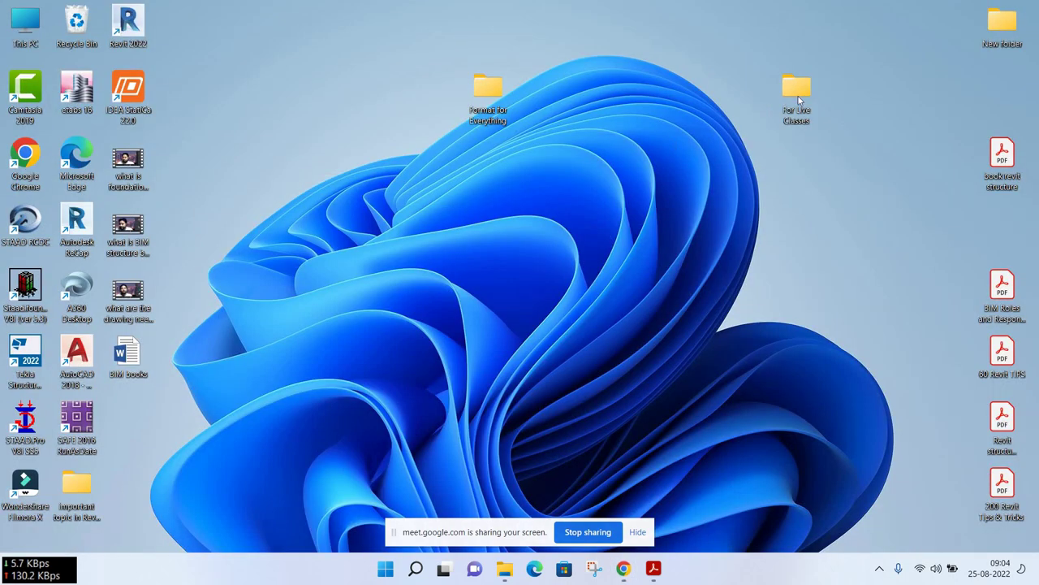
Open For Live Classes > Structure Batch maximized and check the Class 1 folder
double_click(801, 95)
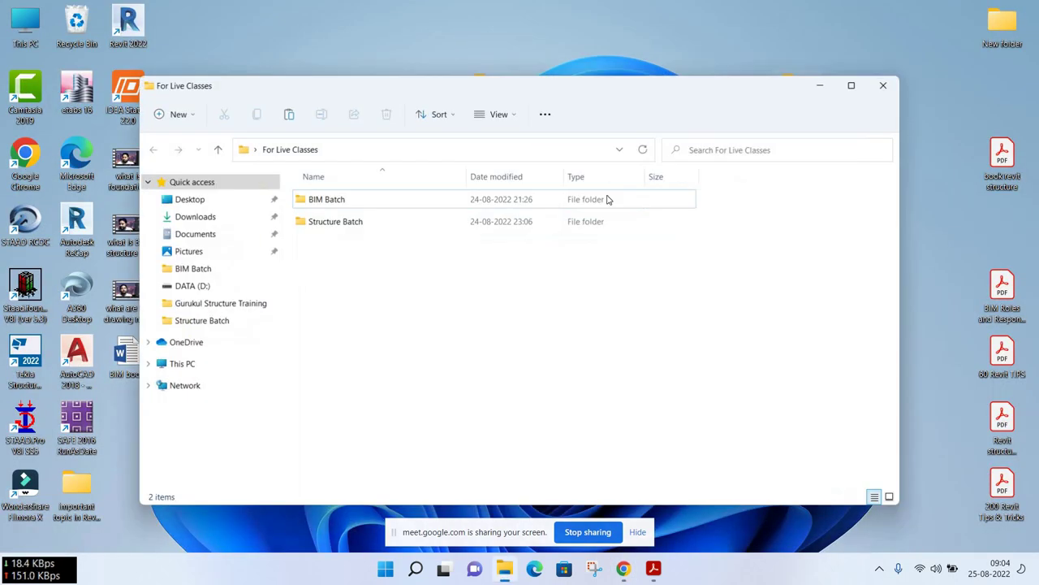
double_click(452, 228)
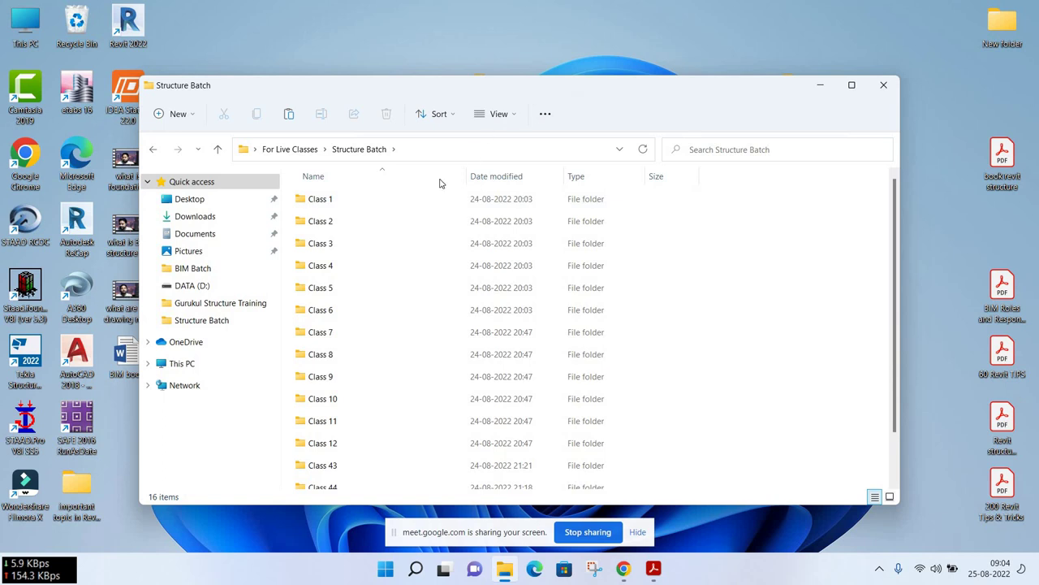
key("super+Up")
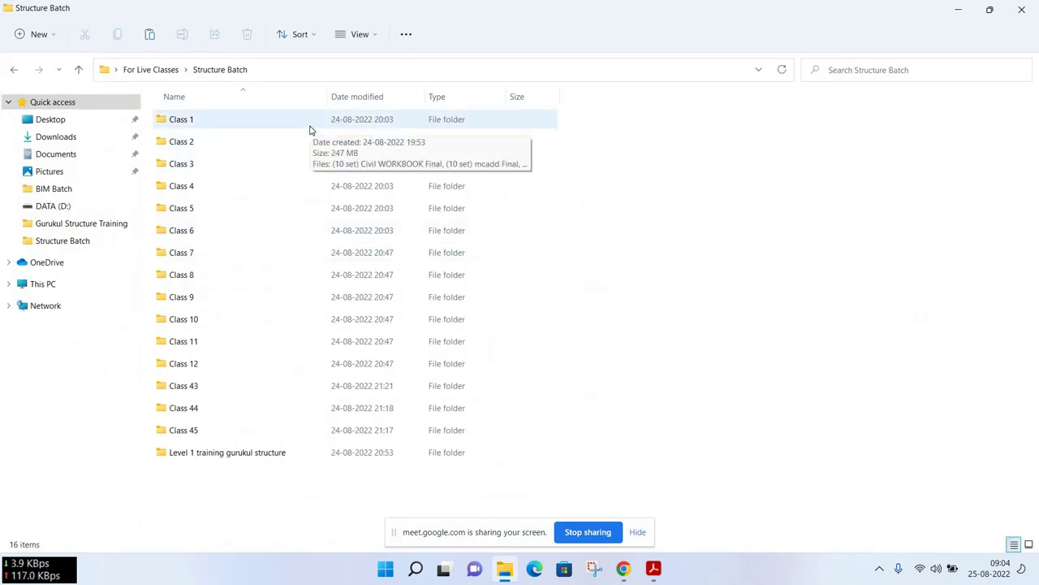
double_click(536, 119)
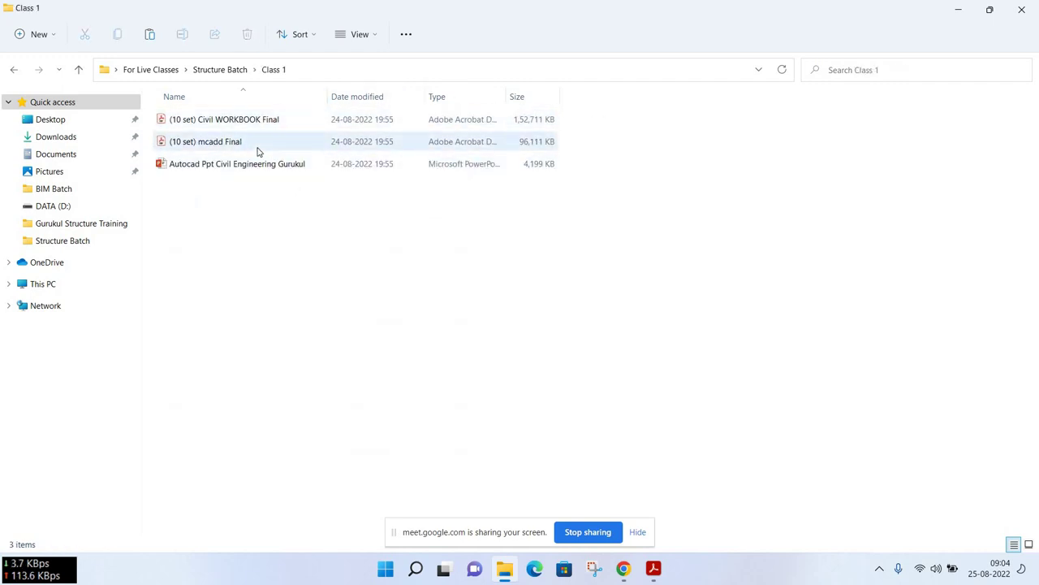
key("alt+Up")
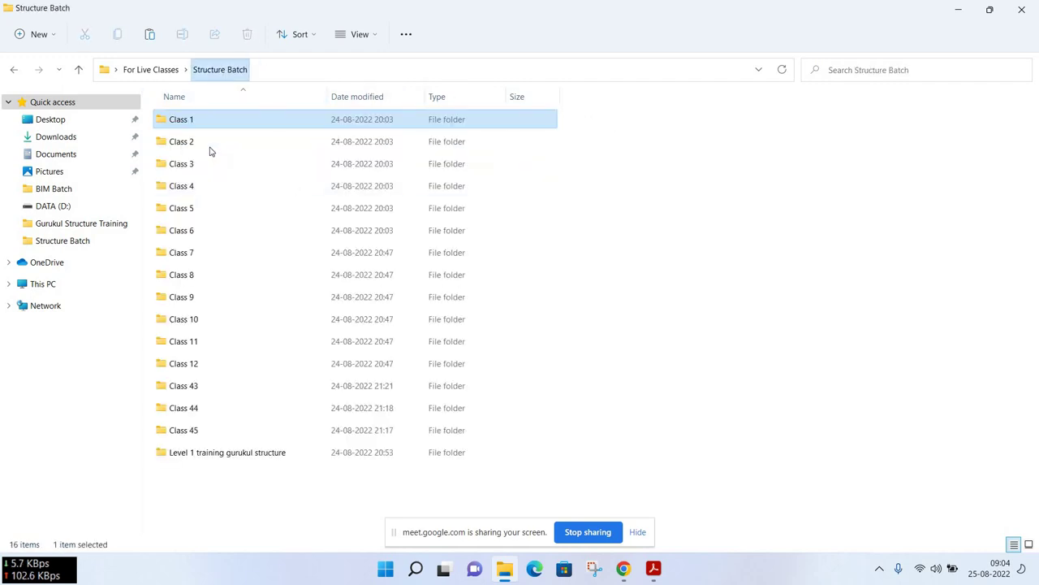
Look through the Class 2, Class 3 and Class 4 folders
left_click(213, 146)
double_click(212, 150)
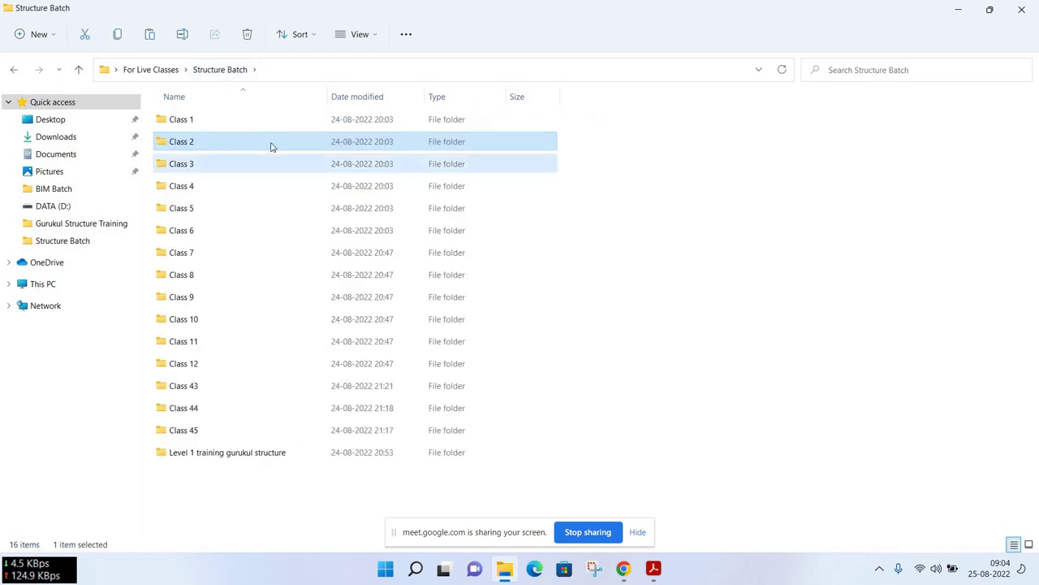
double_click(267, 162)
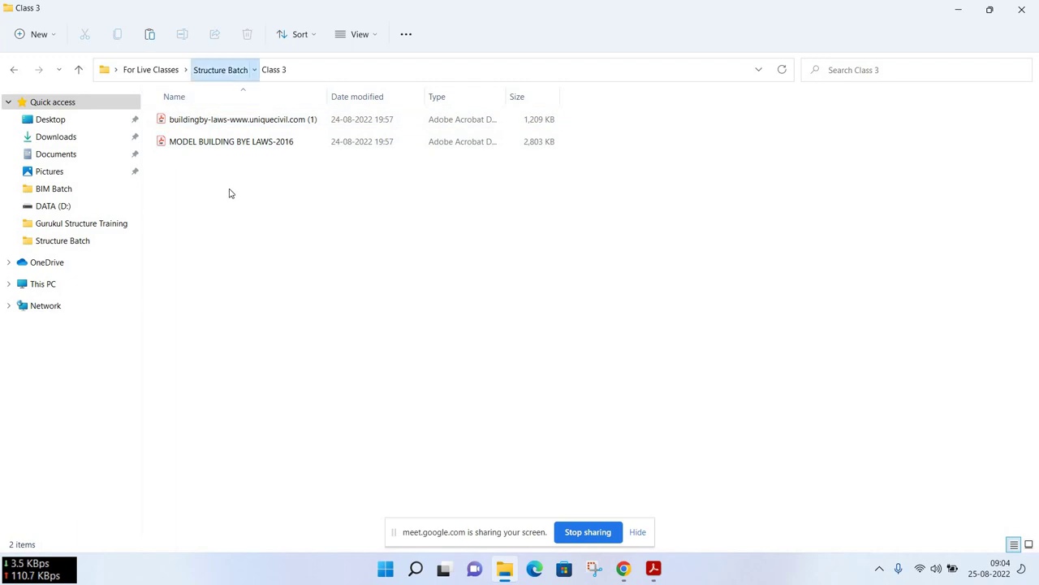
key("alt+Up")
double_click(262, 185)
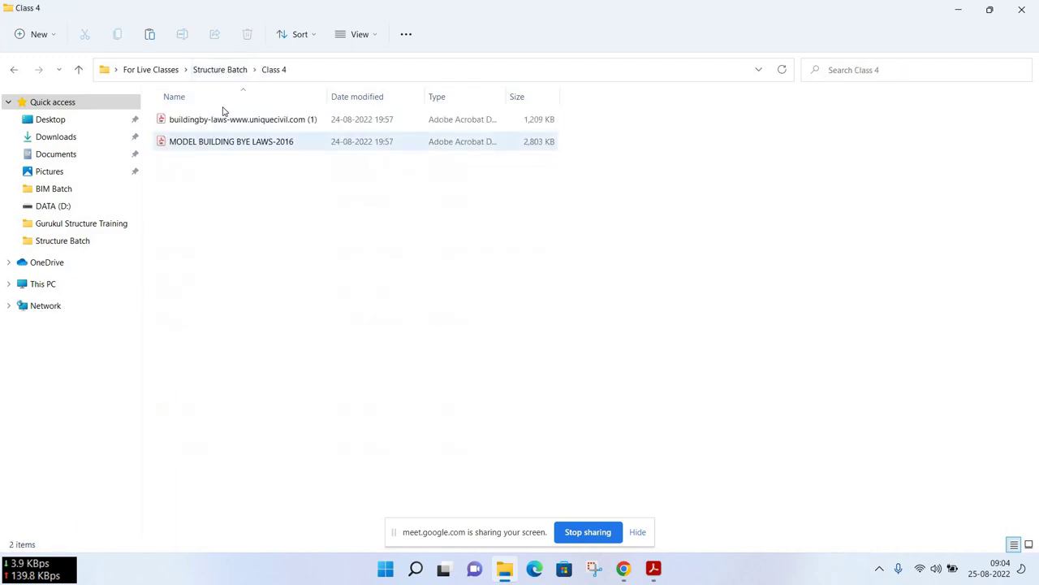
key("alt+Up")
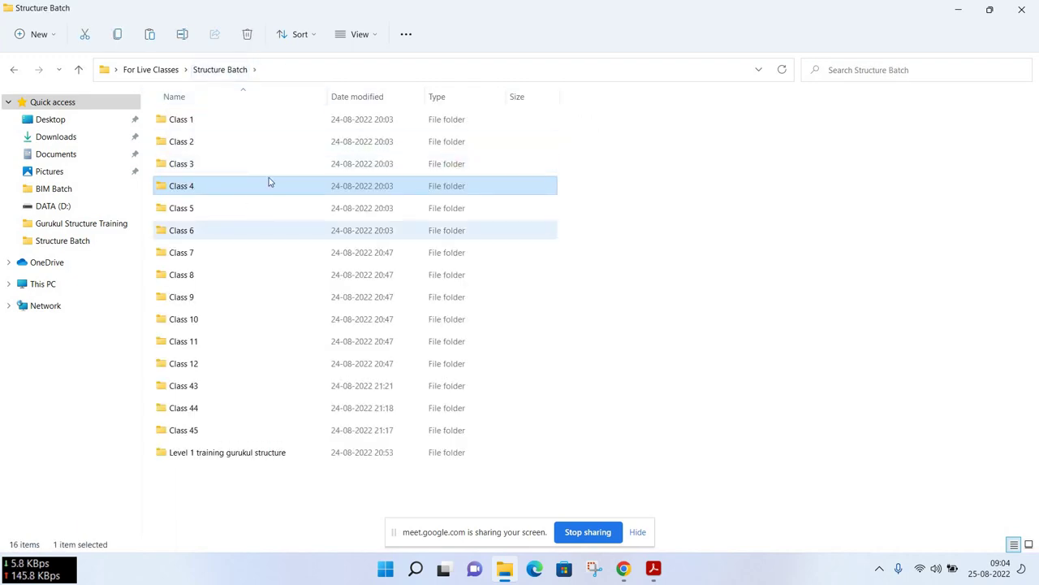
Look through the Class 5 and Class 6 folders, returning to Structure Batch
key("Down")
key("Return")
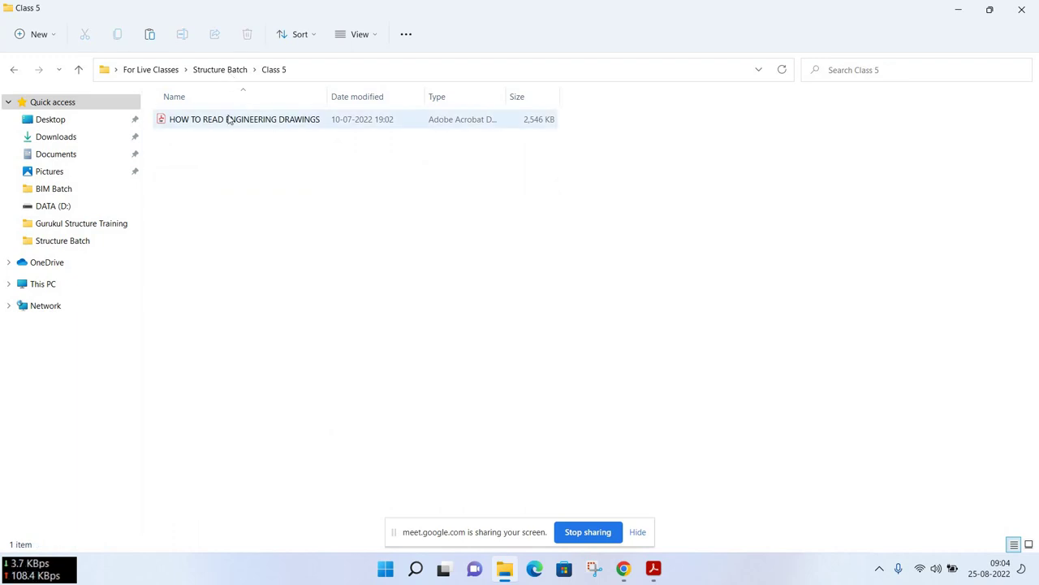
key("alt+Up")
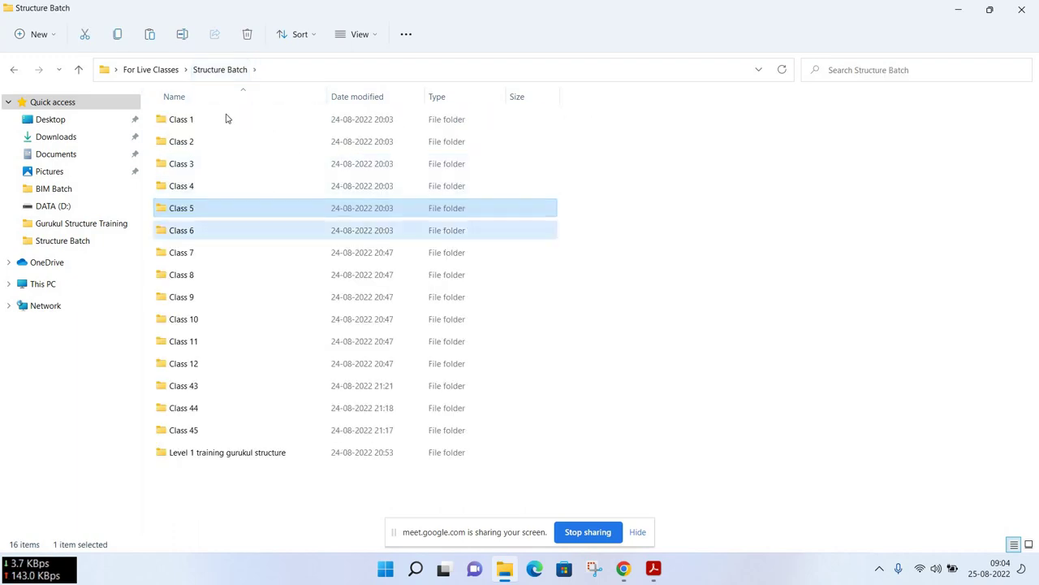
key("Down")
key("Return")
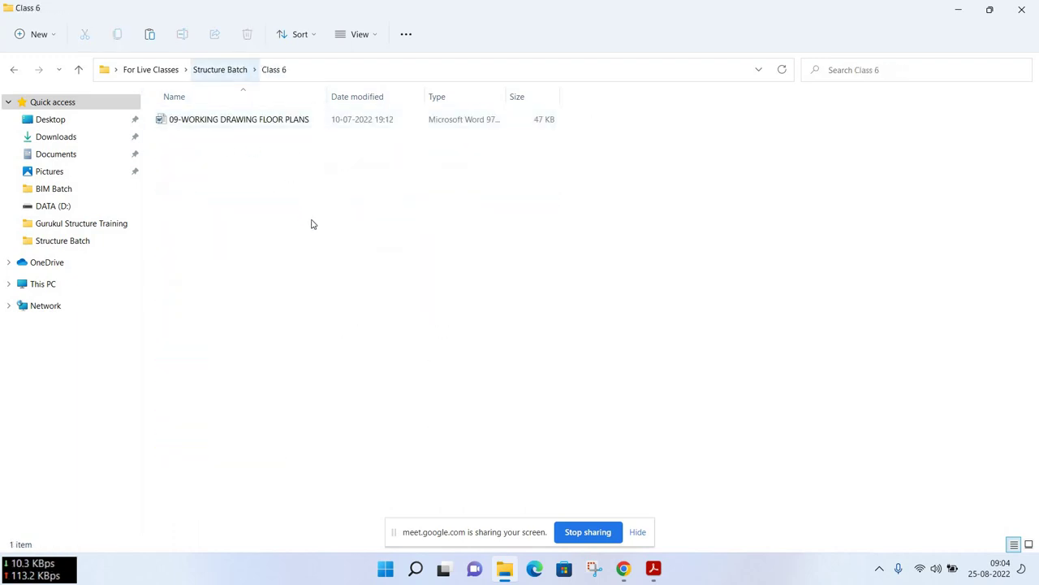
key("alt+Up")
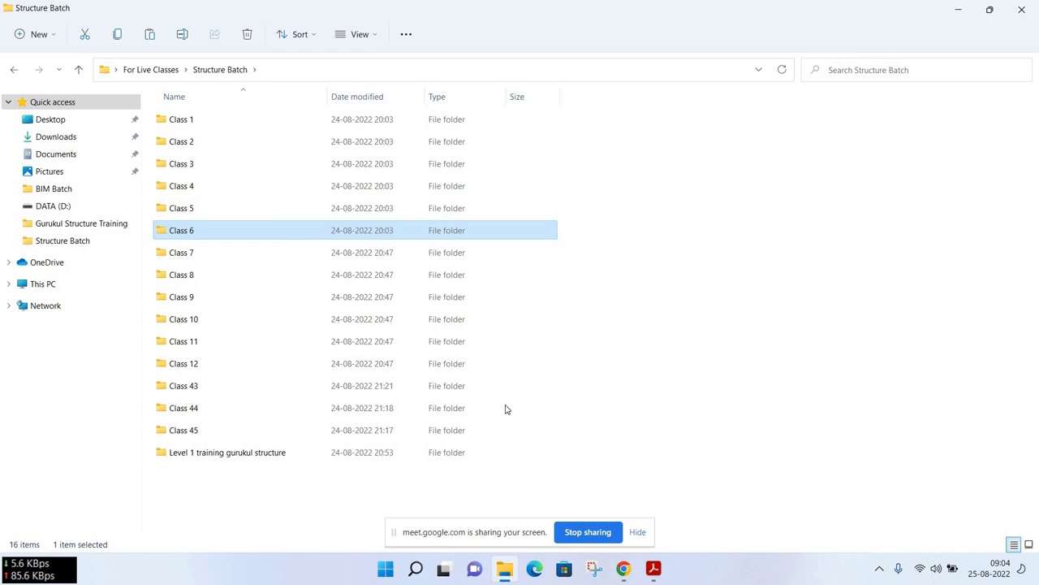
mouse_move(623, 569)
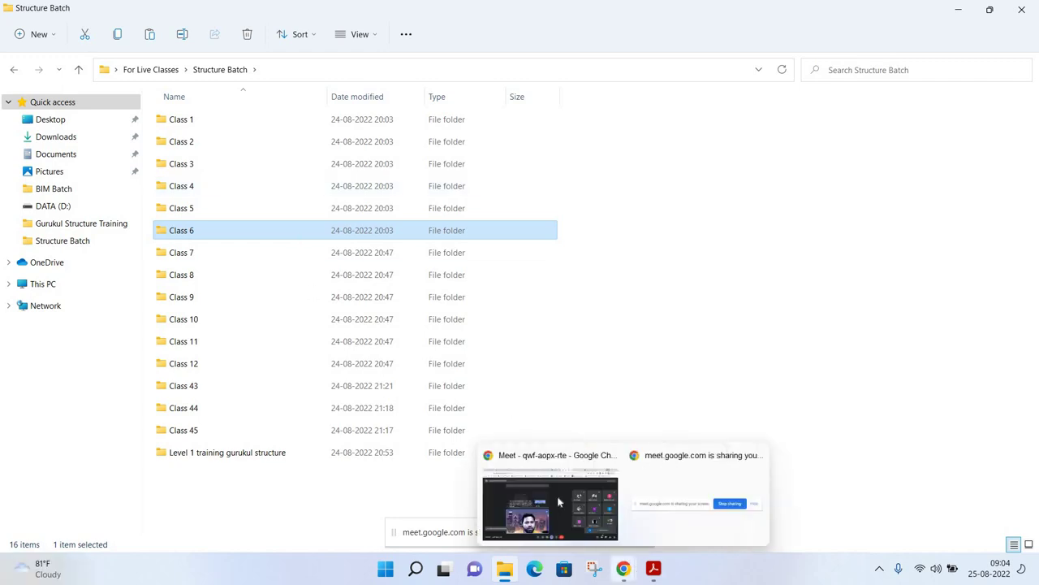
In the Meet call, close the in-call chat and return to the Structure Batch folder
left_click(550, 507)
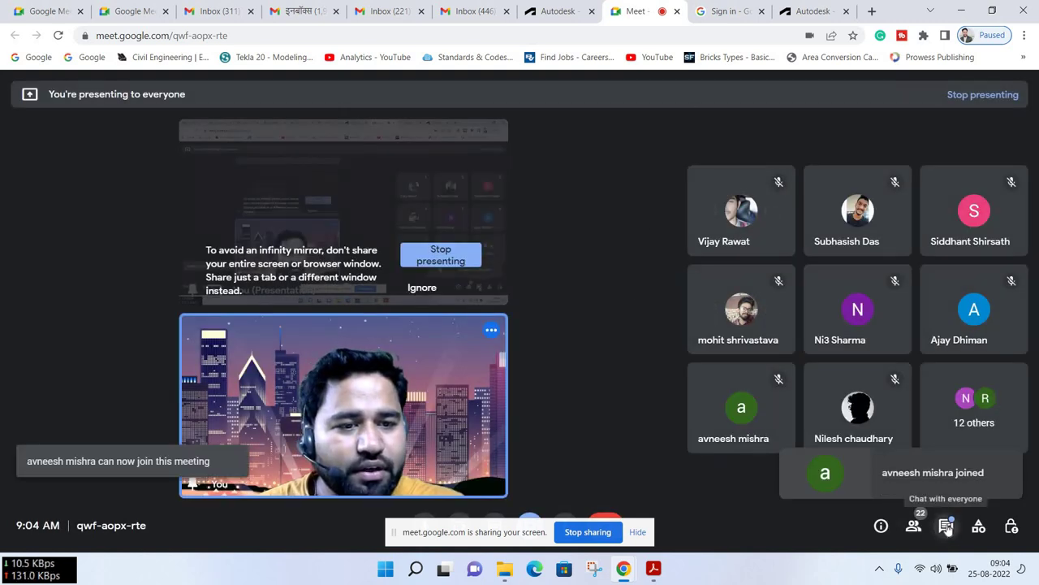
left_click(947, 526)
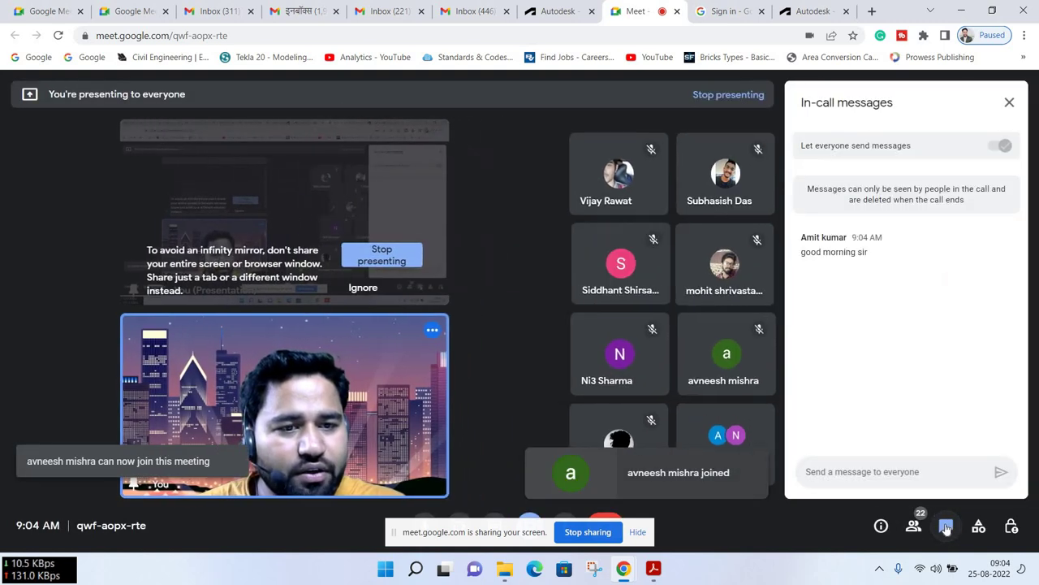
left_click(1010, 103)
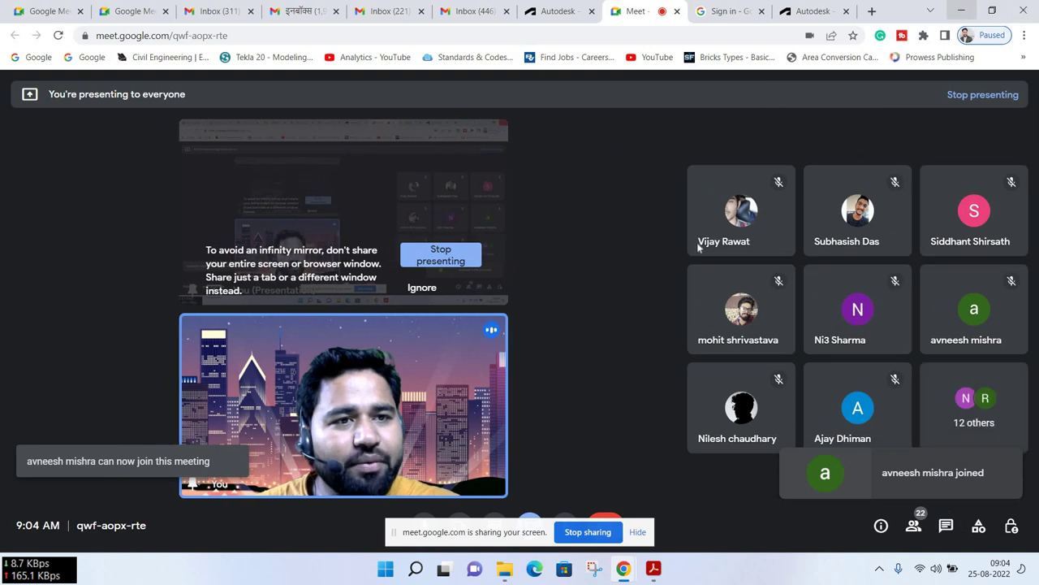
key("alt+Tab")
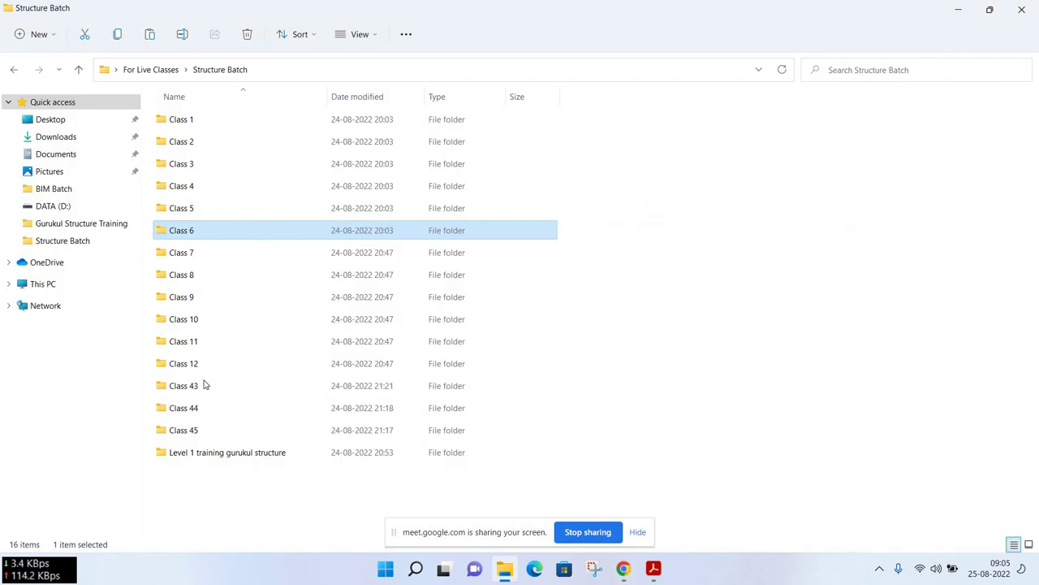
Open '10- WORKING DRAWING SECTIONS' from the Class 7 folder in Word
double_click(218, 257)
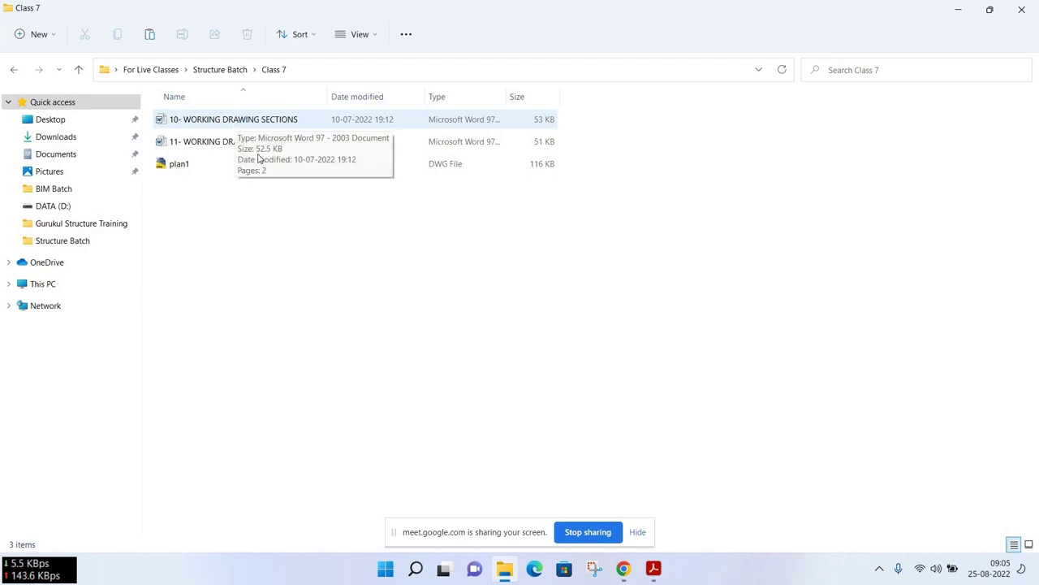
key("Return")
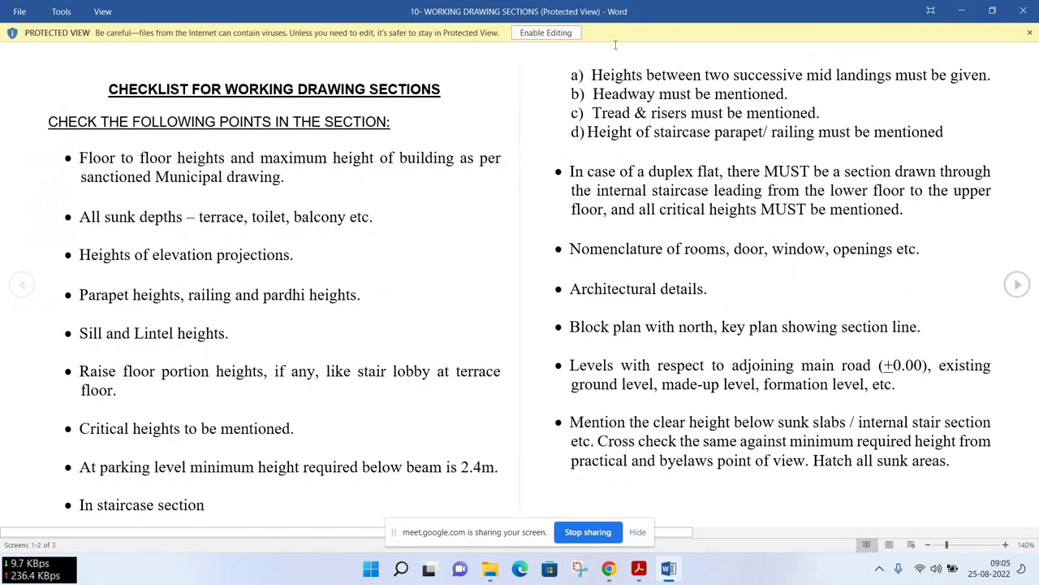
Enable editing on the protected sections checklist document
left_click(569, 34)
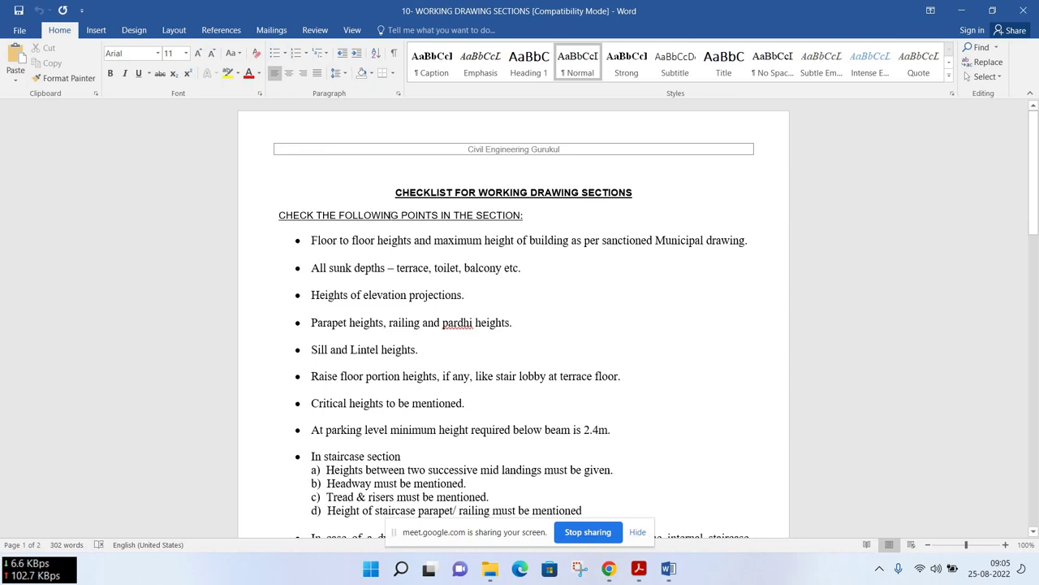
left_click_drag(396, 192, 633, 193)
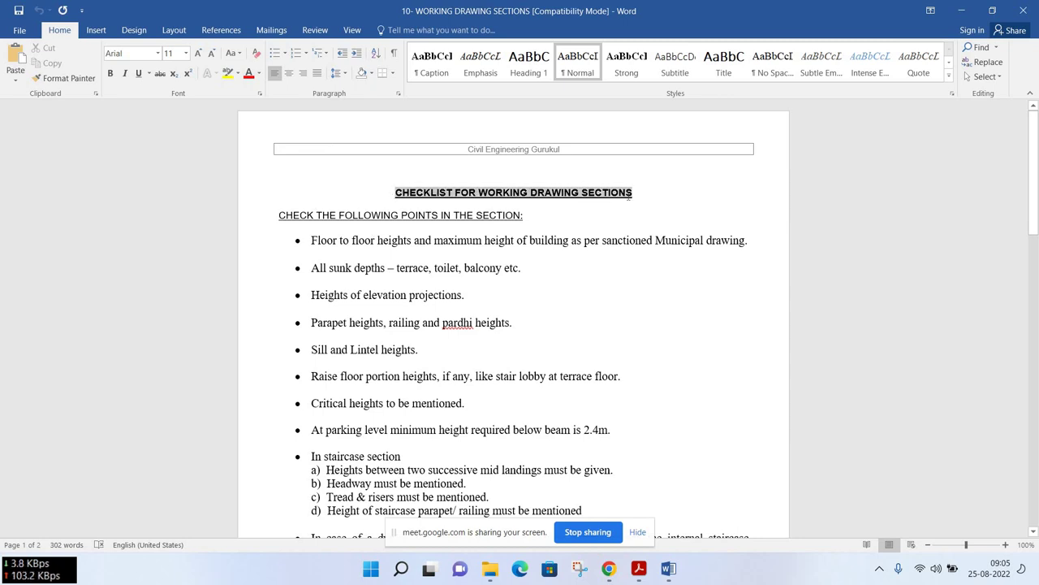
triple_click(517, 197)
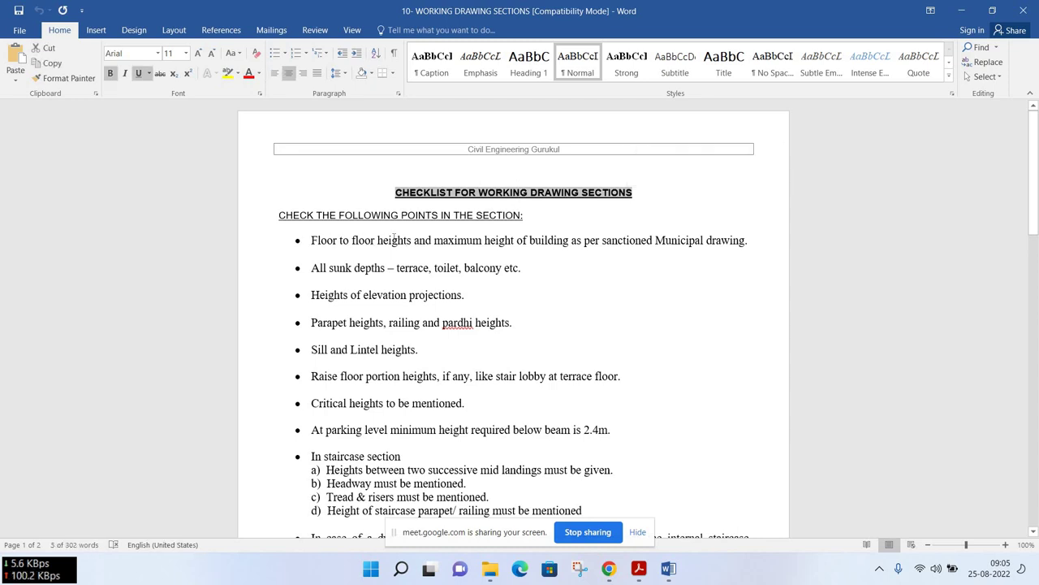
left_click_drag(313, 241, 407, 238)
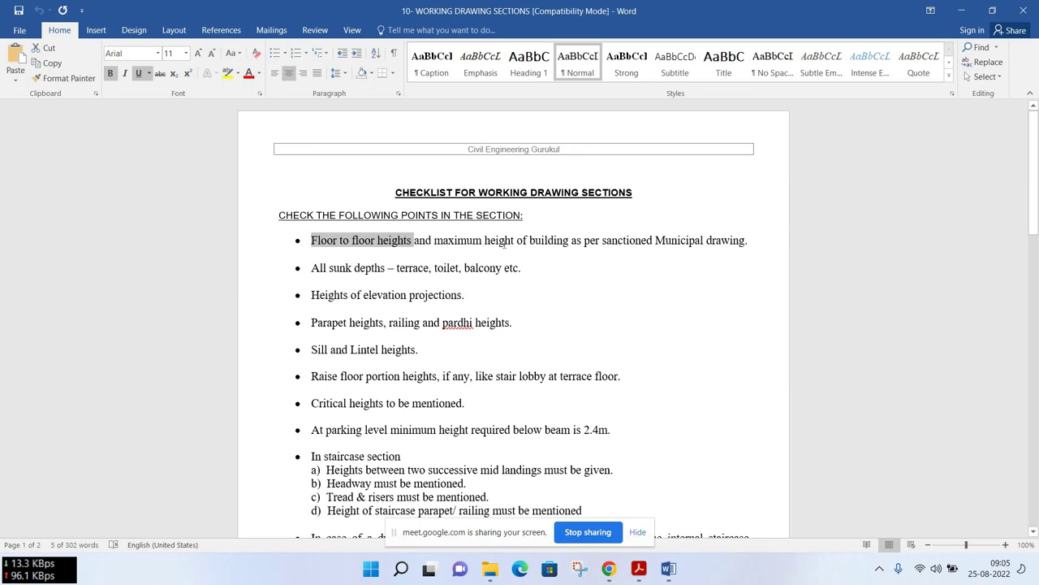
left_click_drag(485, 241, 513, 242)
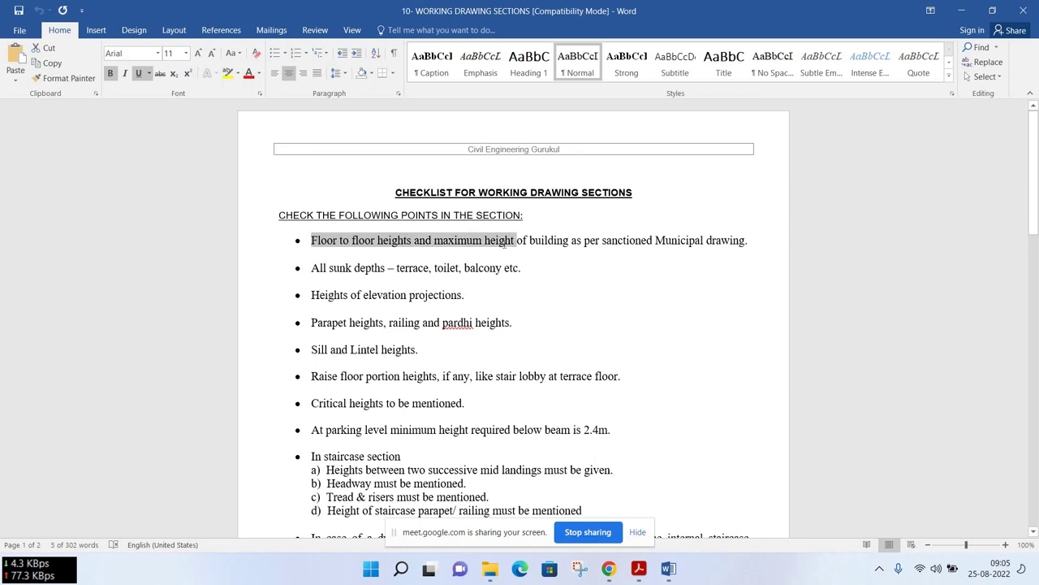
left_click_drag(561, 247, 733, 245)
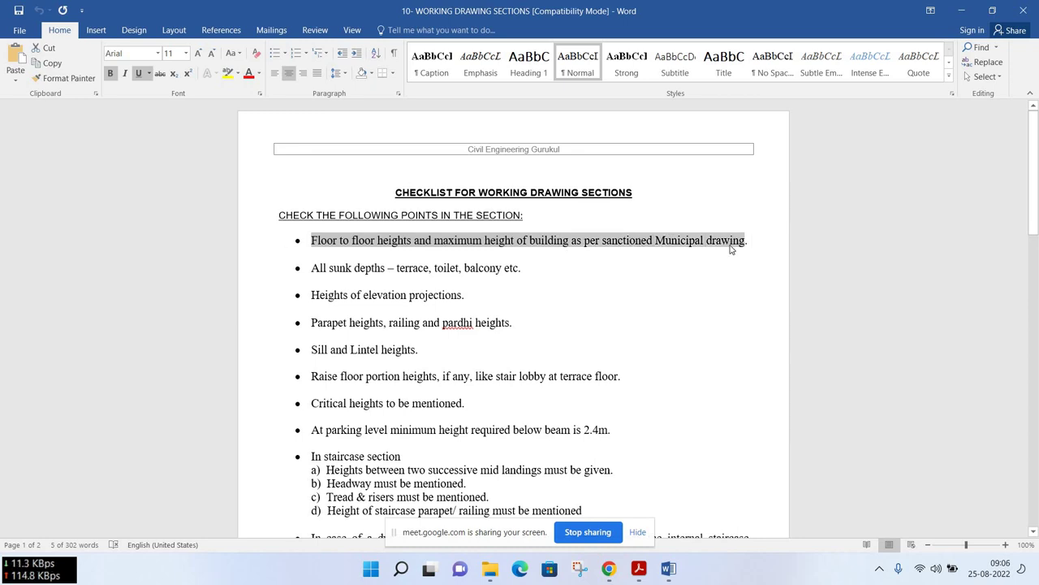
left_click(646, 250)
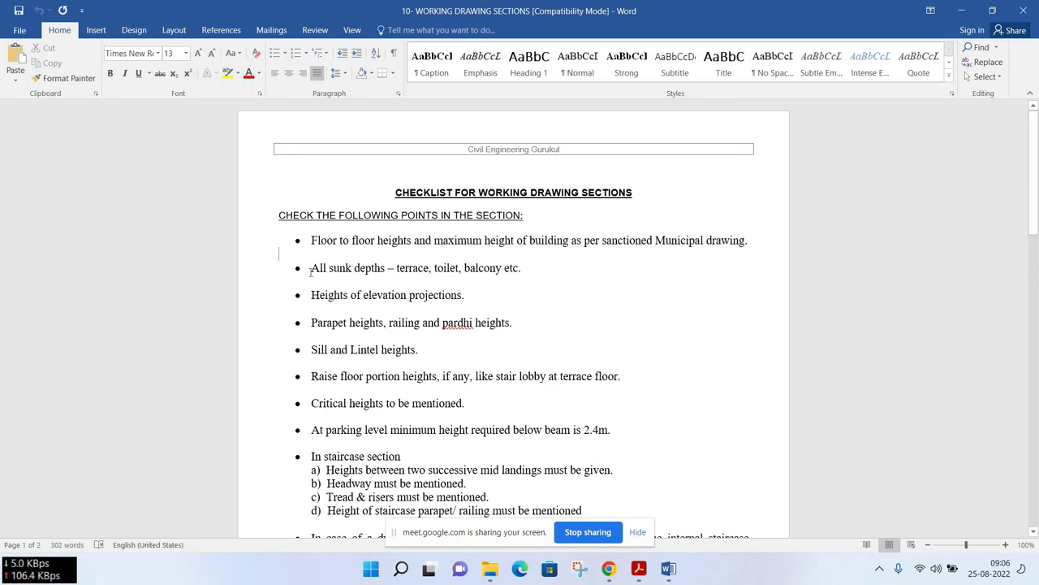
left_click_drag(311, 268, 385, 268)
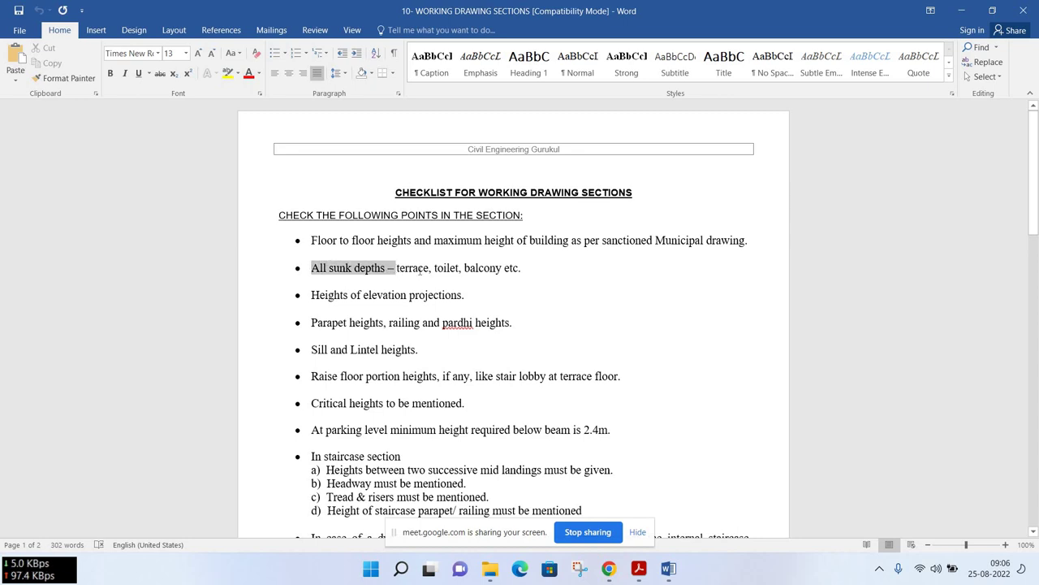
mouse_move(501, 275)
left_mouse_down()
mouse_move(439, 262)
mouse_move(431, 271)
mouse_move(584, 281)
mouse_move(577, 295)
left_mouse_up()
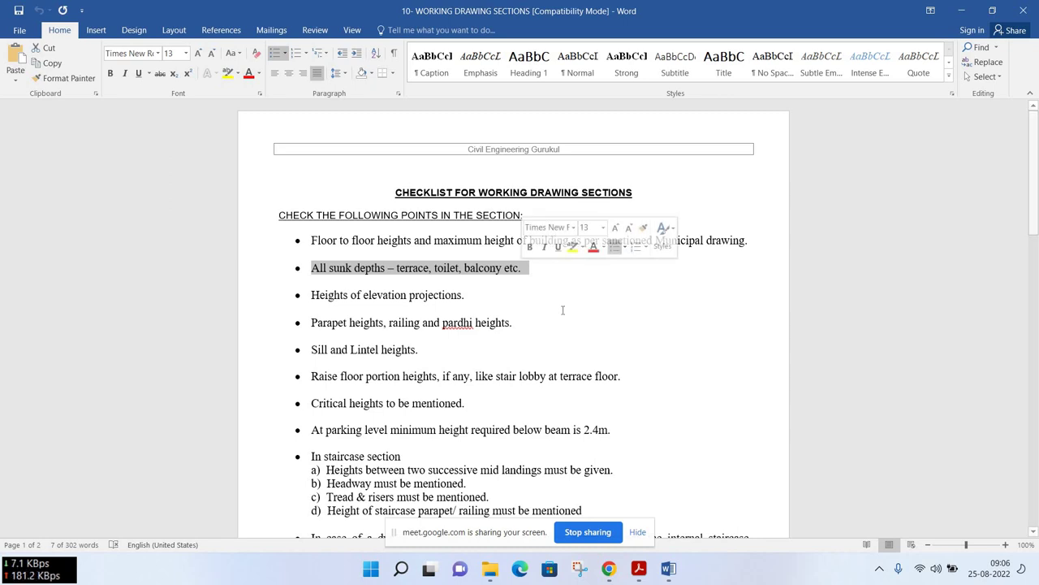
left_click(423, 302)
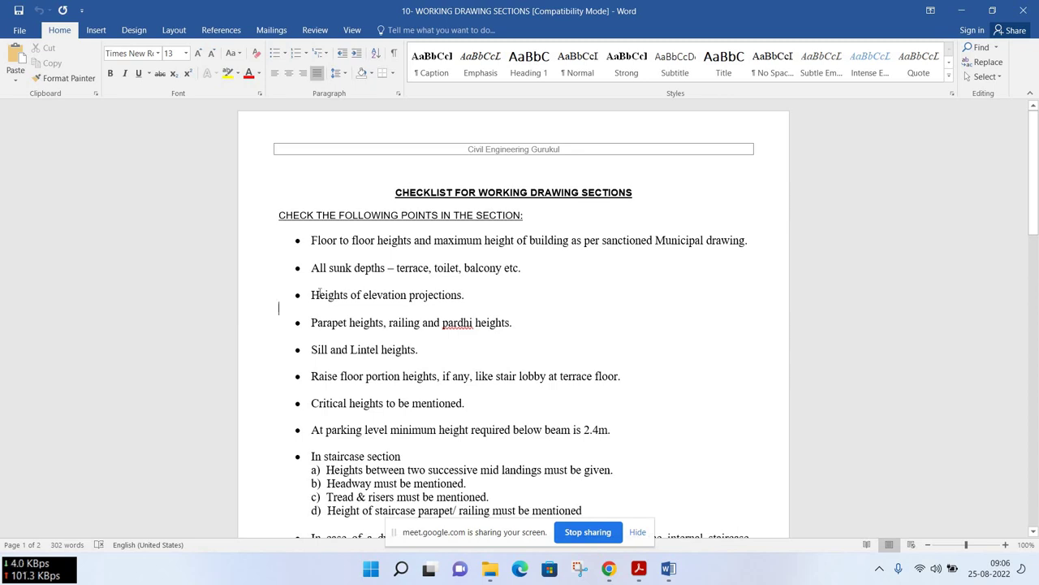
left_click_drag(467, 295, 313, 295)
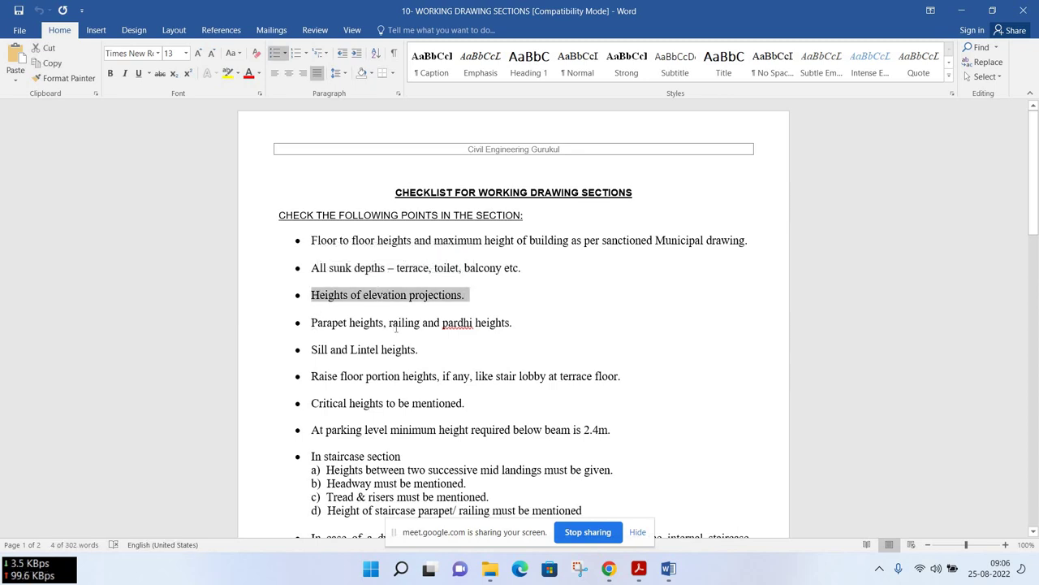
left_click_drag(312, 322, 412, 328)
left_click(511, 323, "shift")
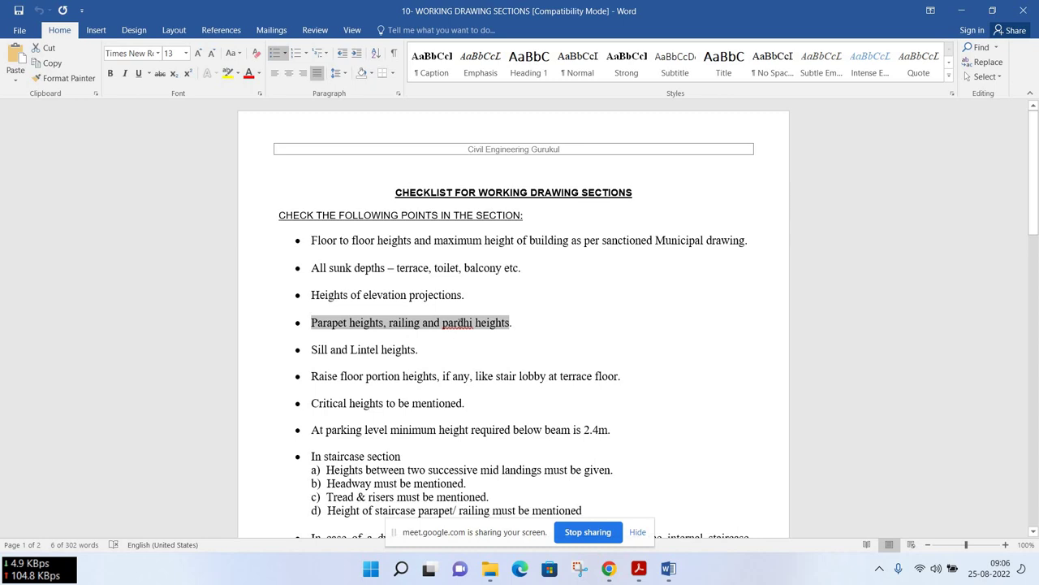
left_click(406, 329)
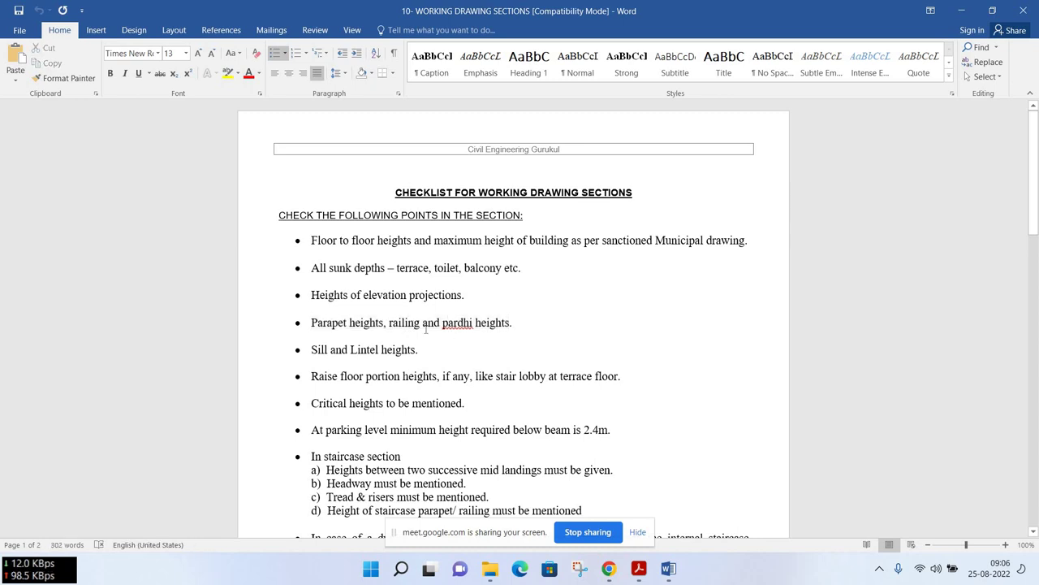
left_click_drag(389, 325, 420, 325)
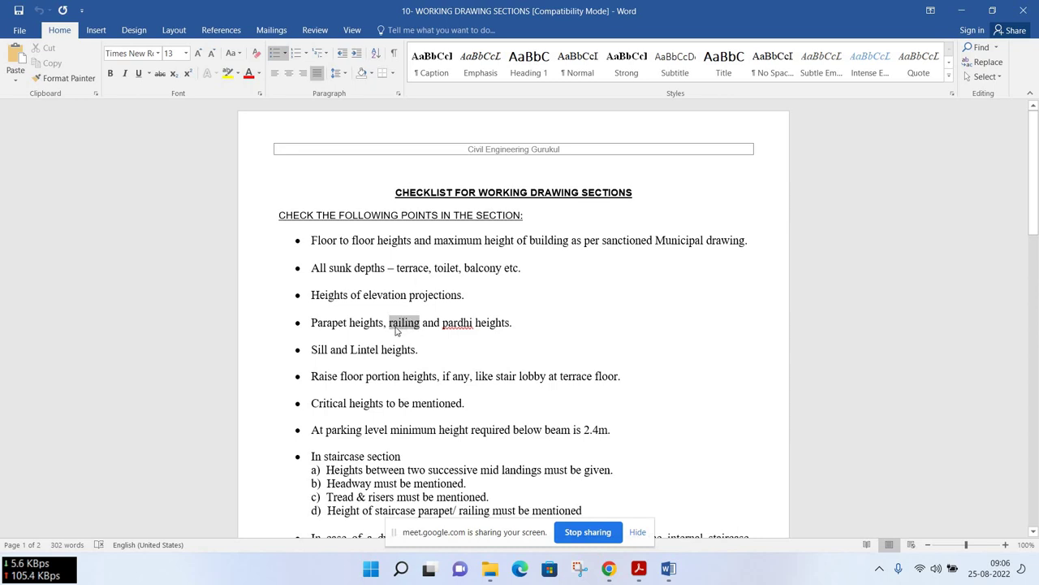
left_click_drag(419, 329, 311, 324)
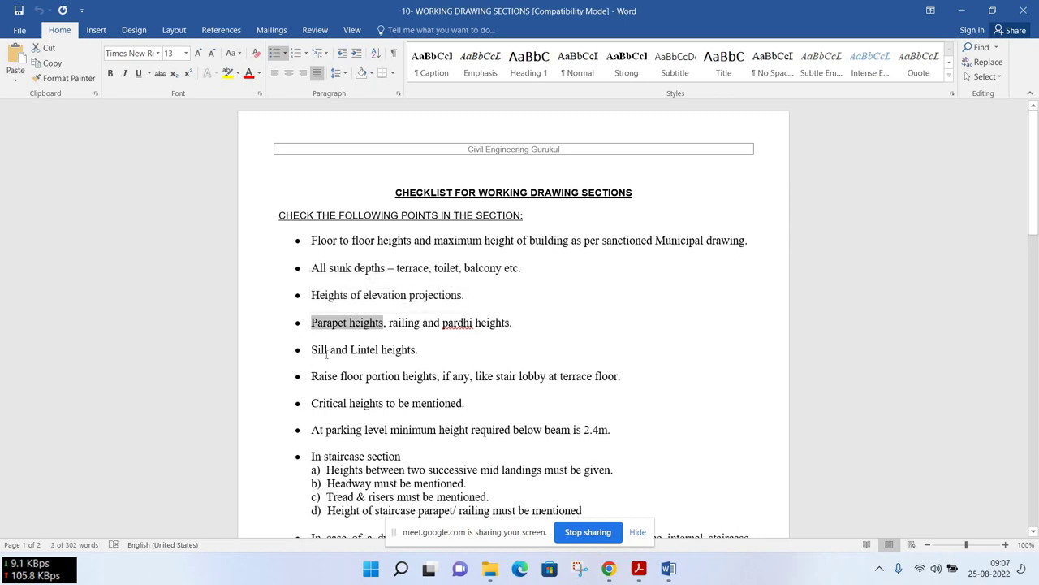
left_click_drag(312, 350, 327, 351)
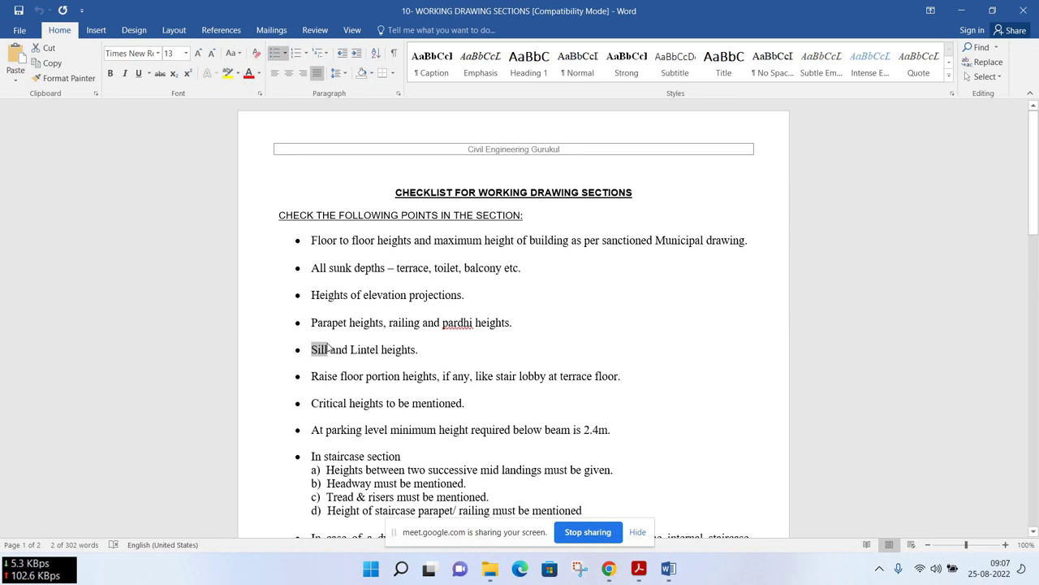
double_click(326, 351)
left_click_drag(330, 349, 416, 349)
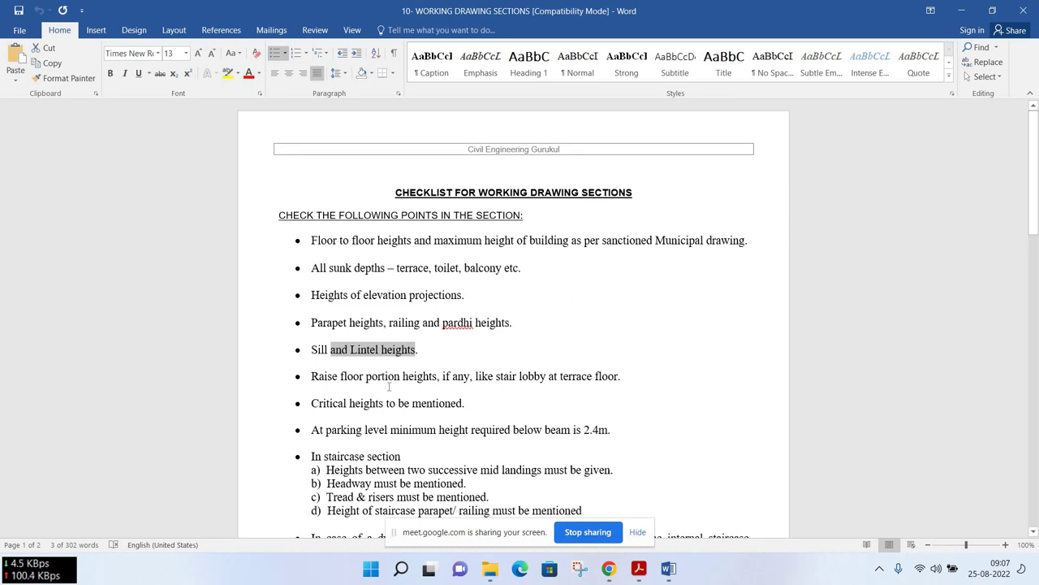
left_click(312, 376)
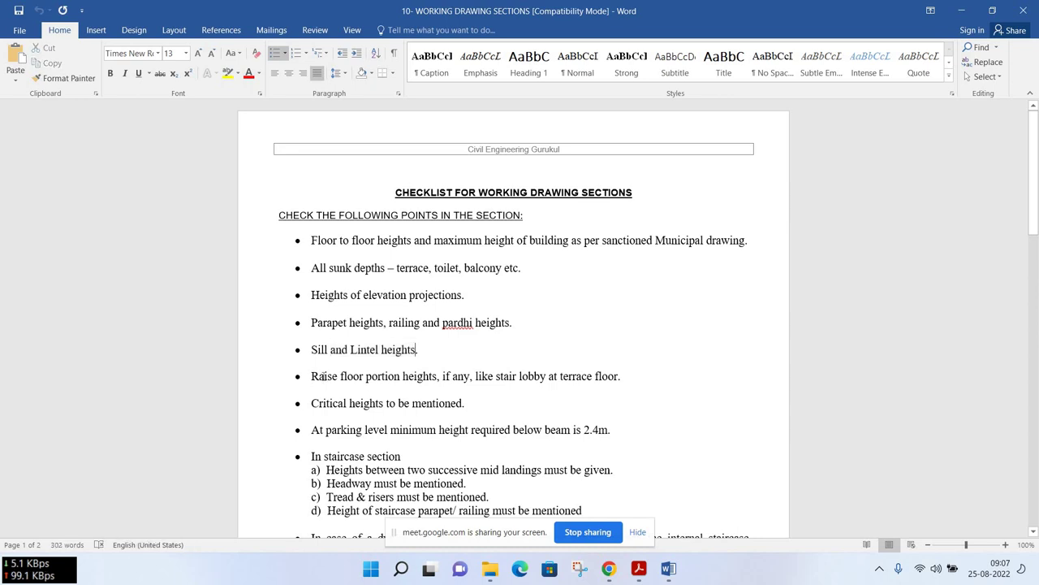
key("shift+Right")
mouse_move(322, 377)
left_mouse_down()
mouse_move(476, 377)
mouse_move(436, 377)
left_mouse_up()
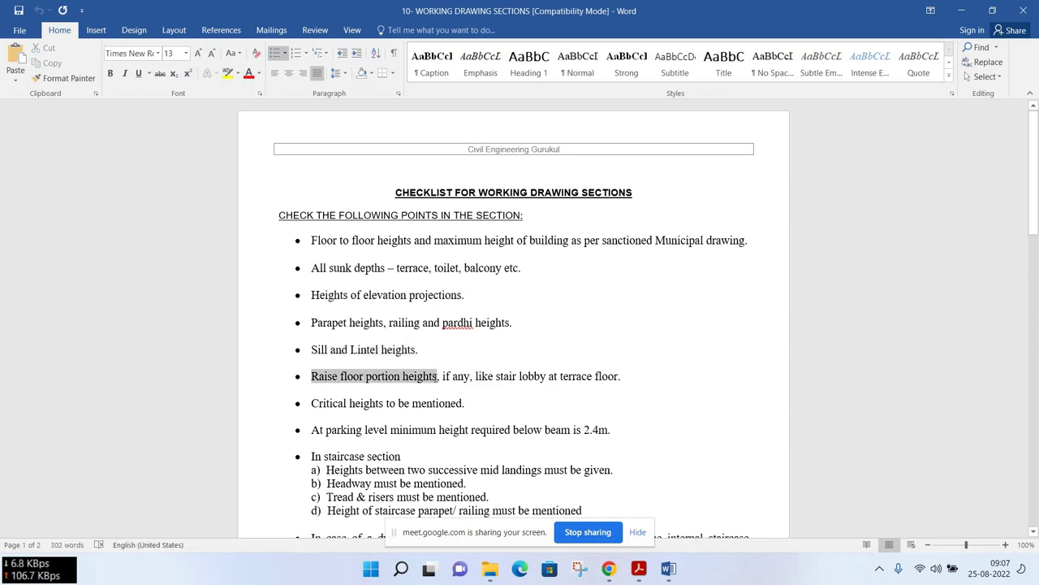
mouse_move(491, 379)
left_mouse_down()
mouse_move(453, 378)
mouse_move(621, 376)
left_mouse_up()
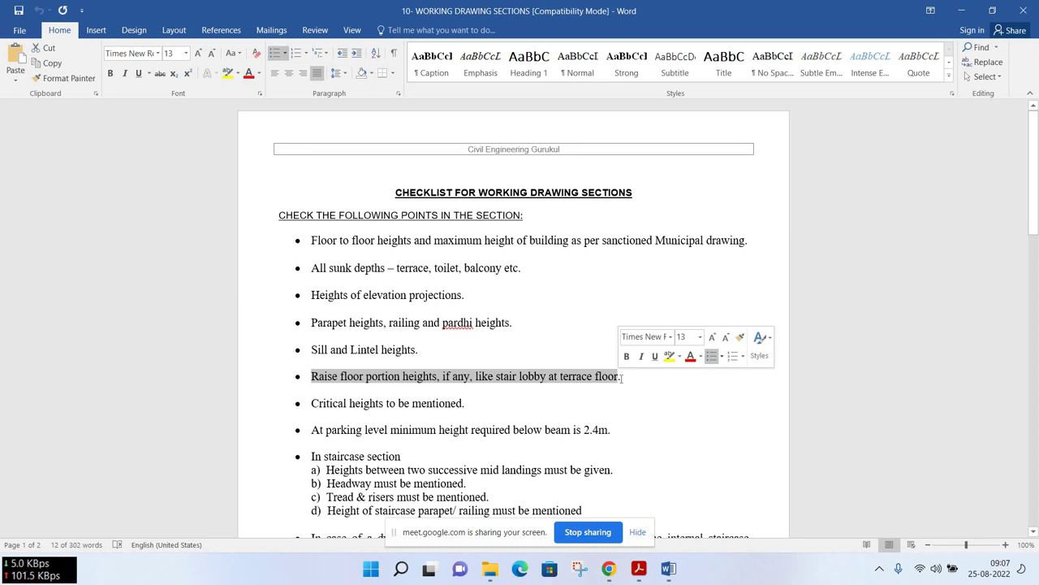
Highlight the critical-heights line and the parking-level 2.4m below-beam bullet
scroll(310, 276, "down", 3)
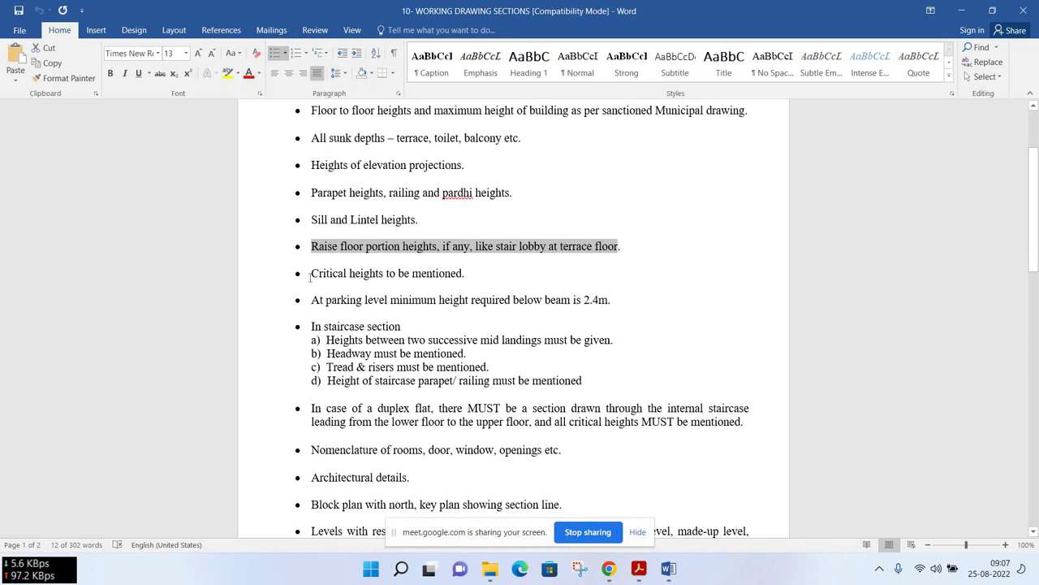
left_click_drag(311, 274, 456, 279)
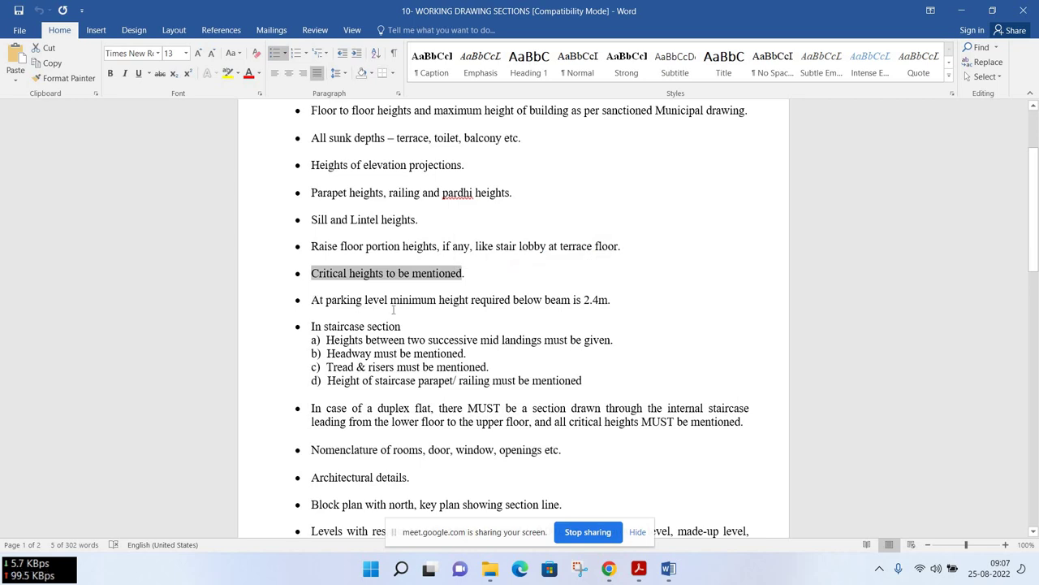
left_click_drag(311, 299, 437, 301)
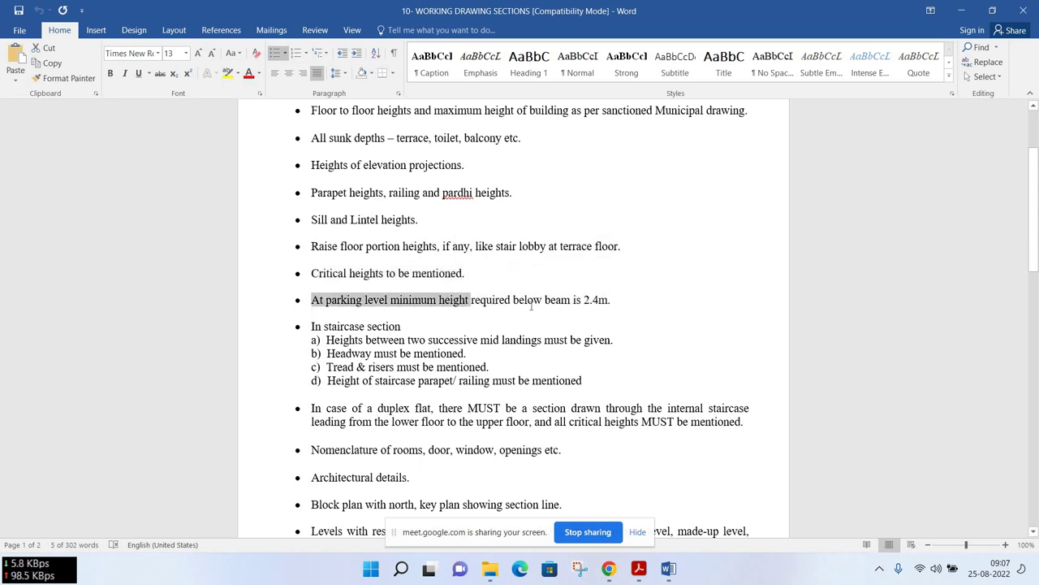
left_click_drag(507, 302, 604, 307)
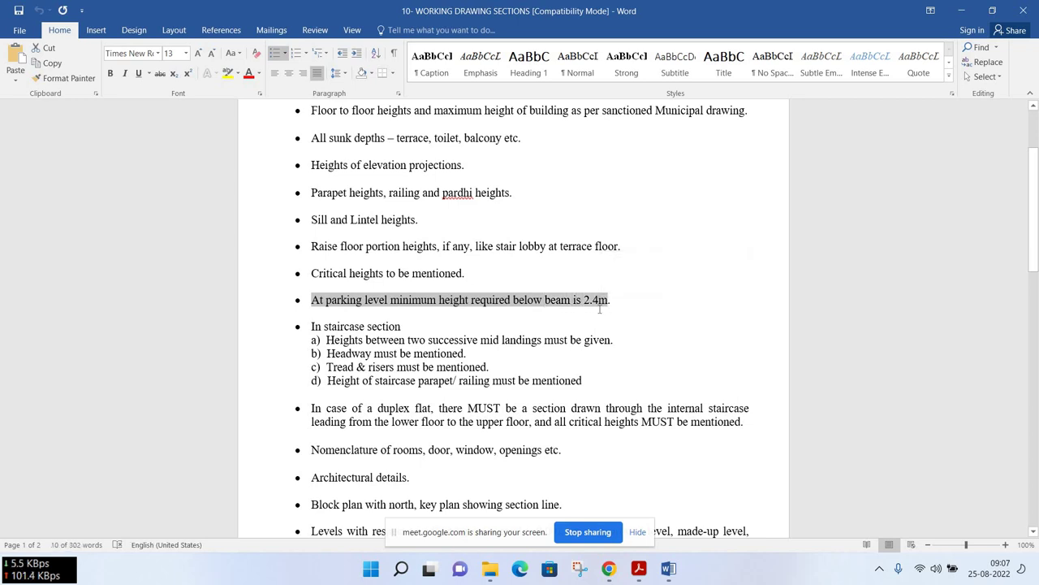
left_click(599, 309)
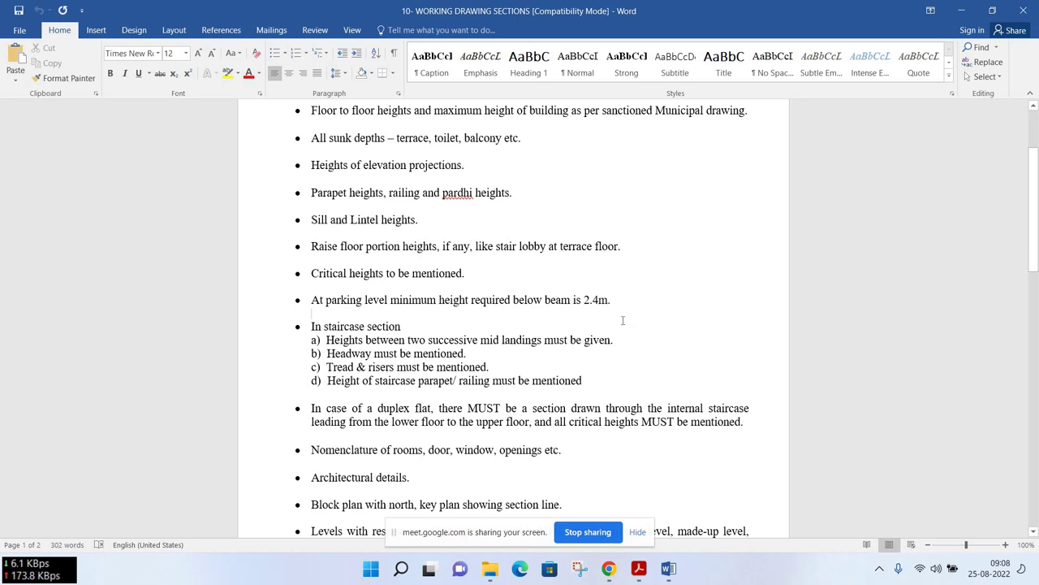
left_click_drag(613, 300, 311, 300)
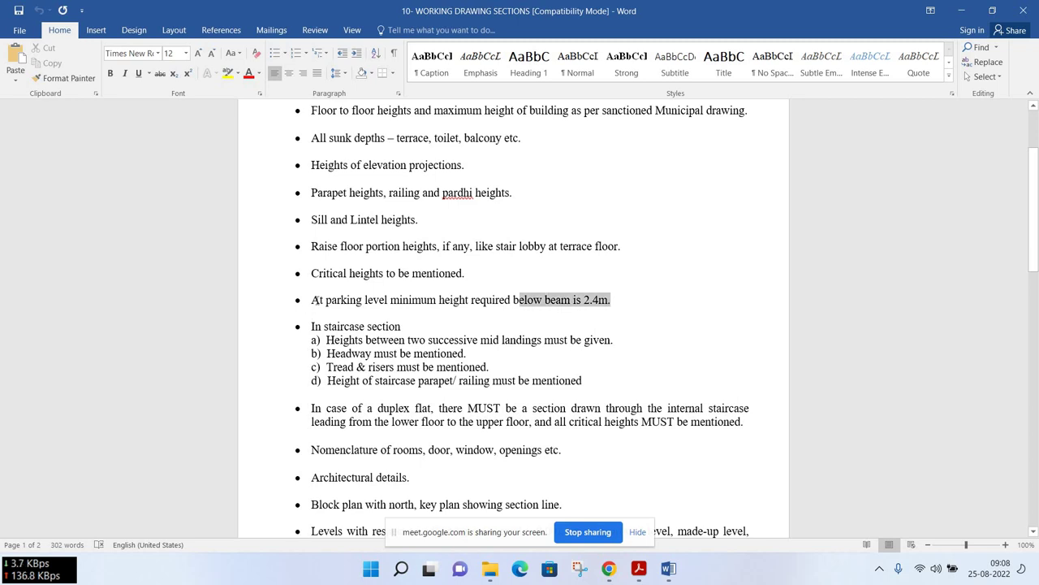
mouse_move(608, 568)
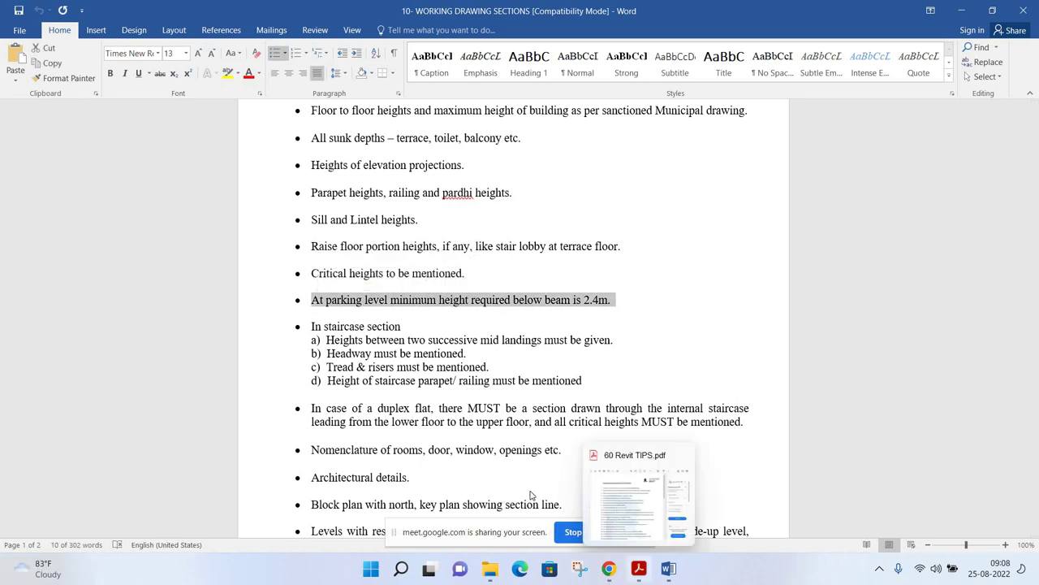
Admit a waiting attendee in Meet and return to the Word checklist
left_click(539, 480)
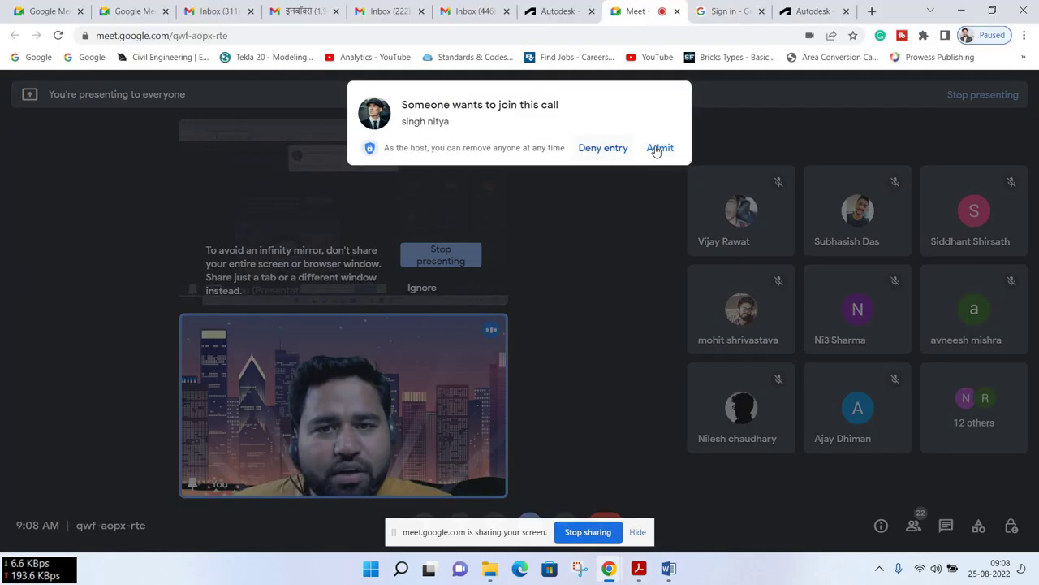
left_click(656, 147)
key("alt+Tab")
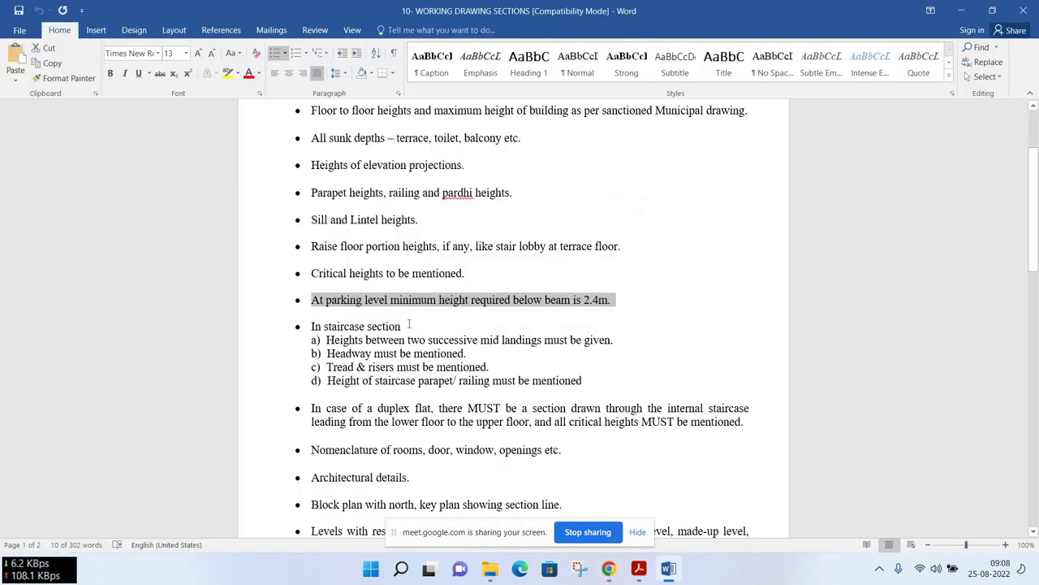
Highlight the 'In staircase section' heading, then item a) on mid-landing heights
left_click_drag(403, 327, 299, 327)
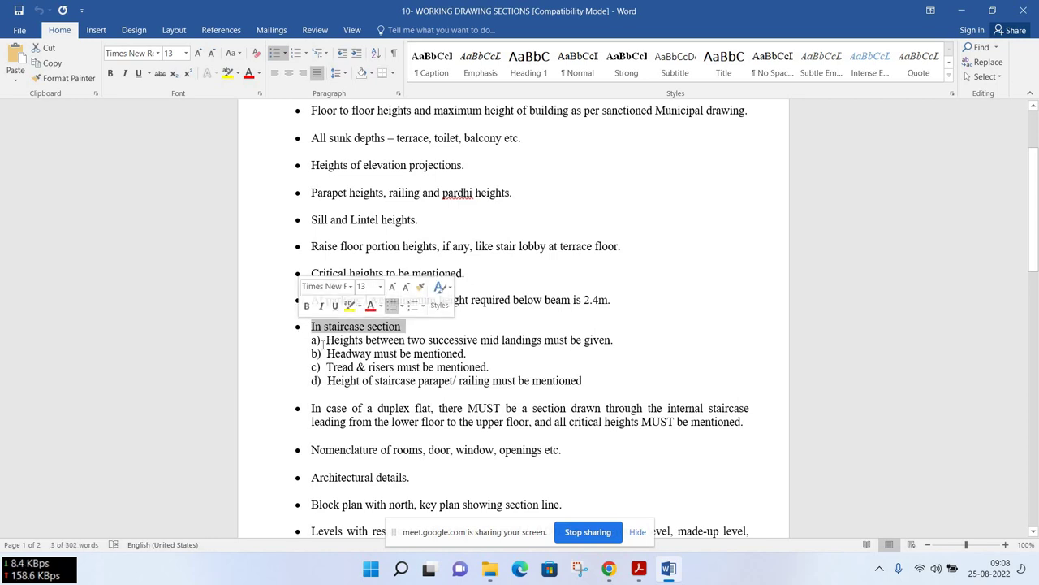
left_click(341, 367)
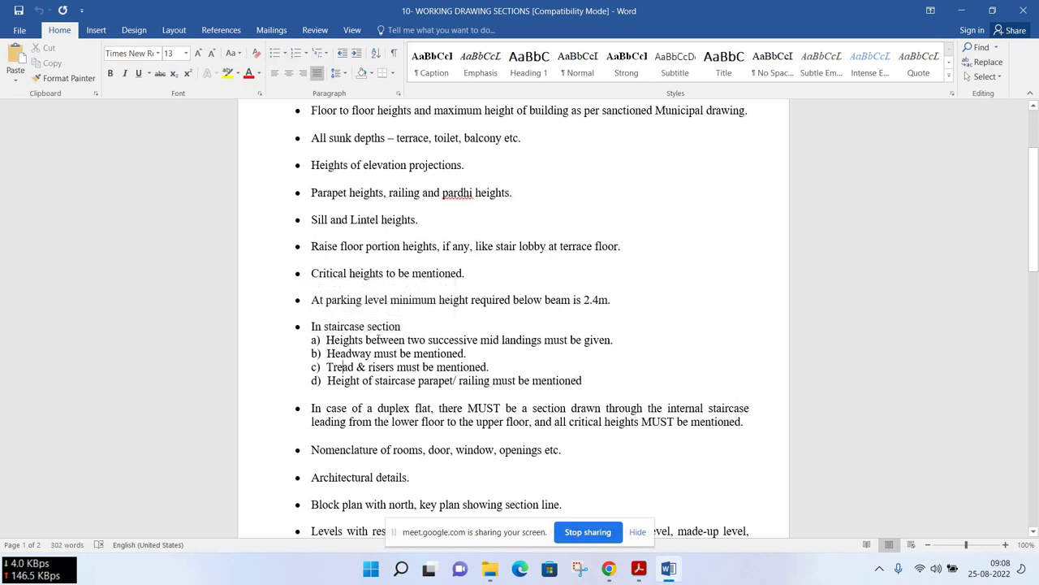
left_click_drag(317, 340, 613, 340)
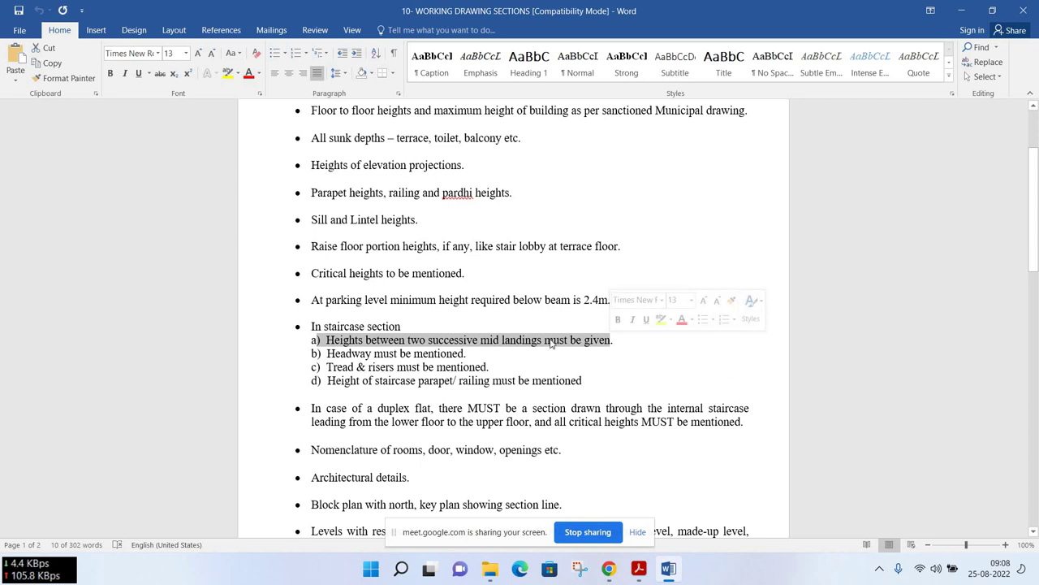
Admit another waiting attendee in Meet and return to the checklist
left_click(532, 512)
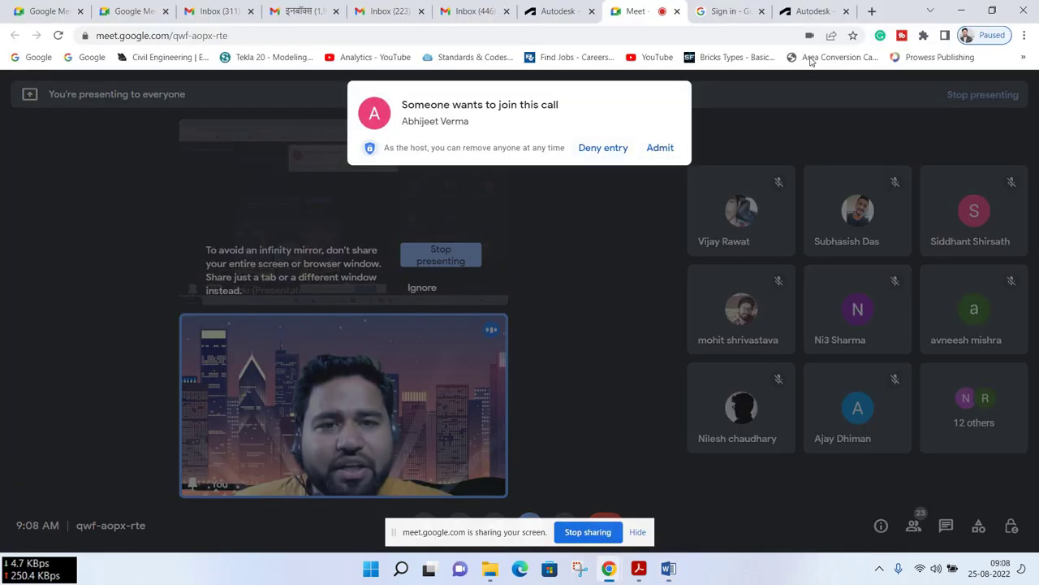
left_click(659, 146)
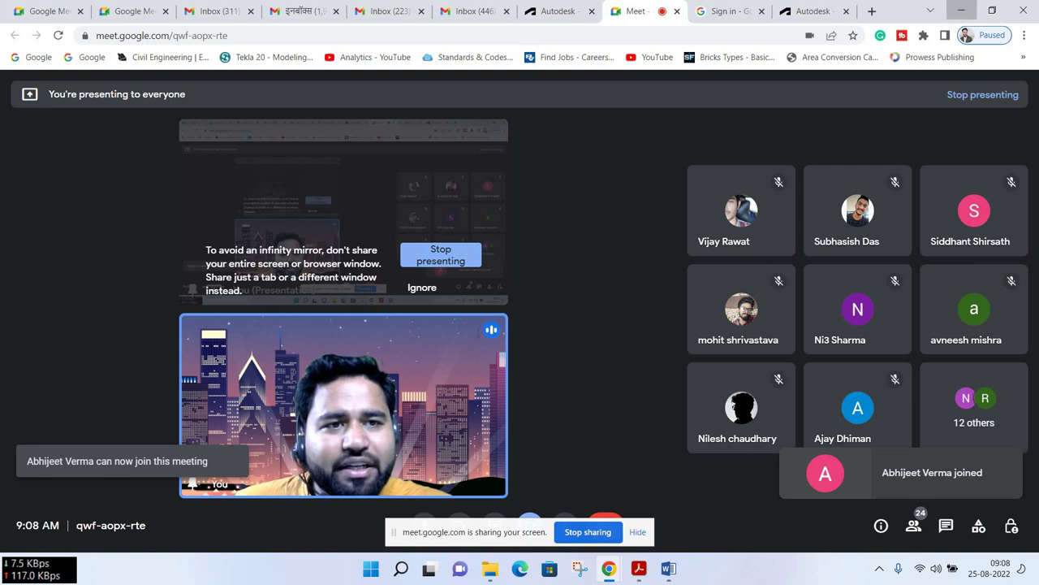
key("alt+Tab")
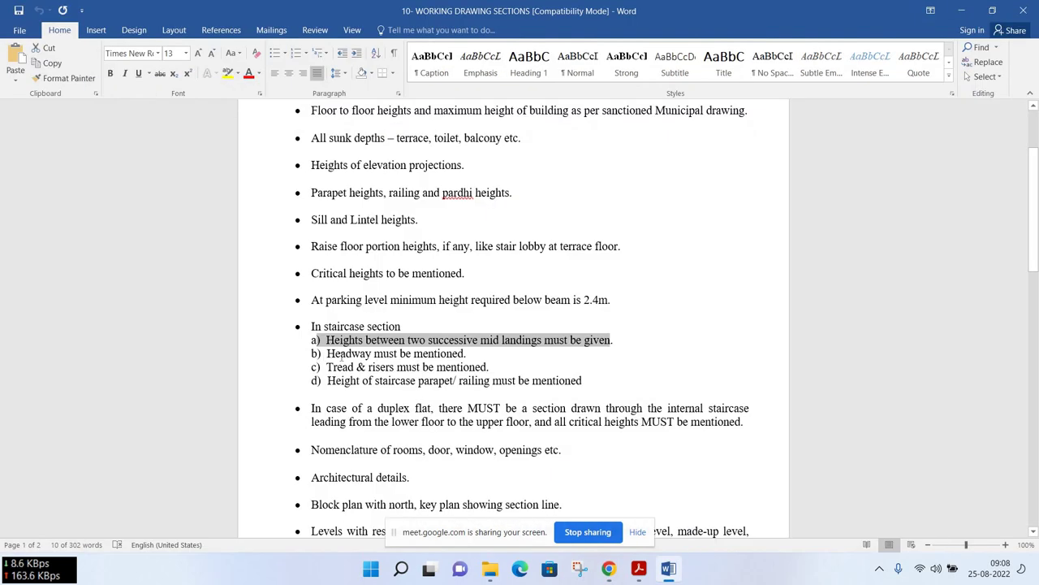
Highlight staircase item b) on headway, then items a) through d) together
left_click_drag(321, 355, 465, 358)
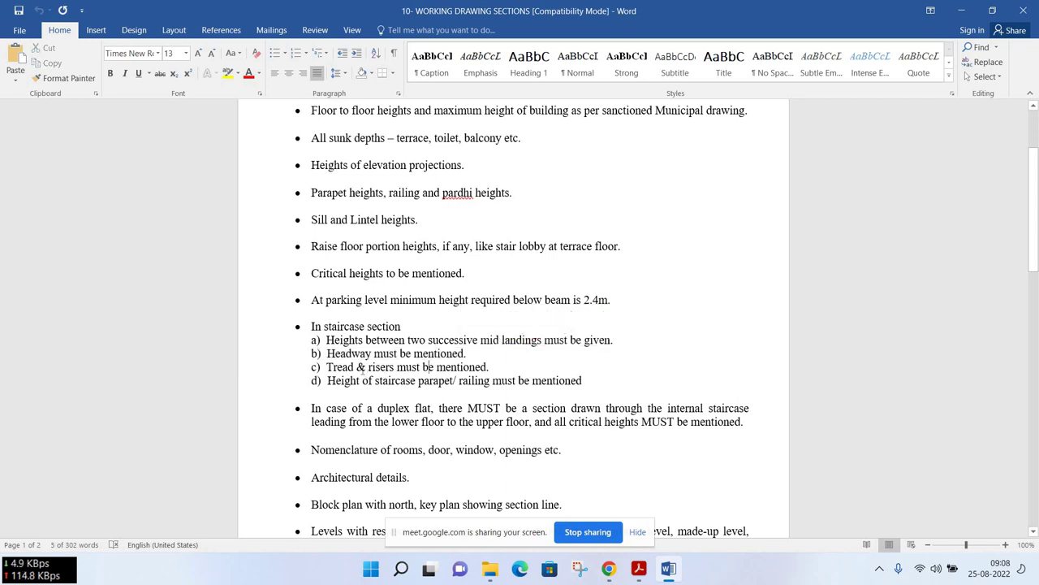
left_click(431, 367)
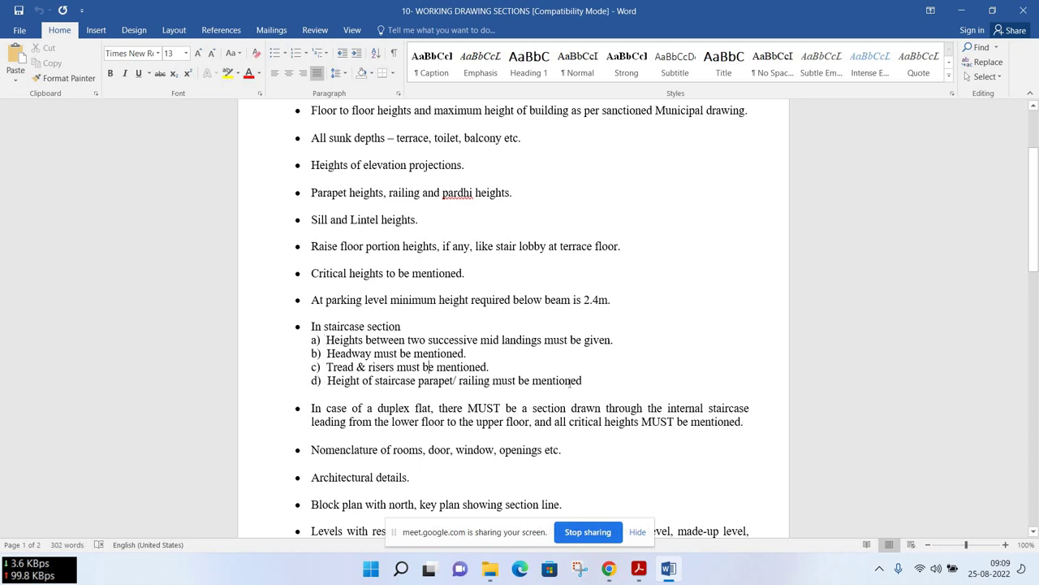
left_click_drag(326, 340, 582, 382)
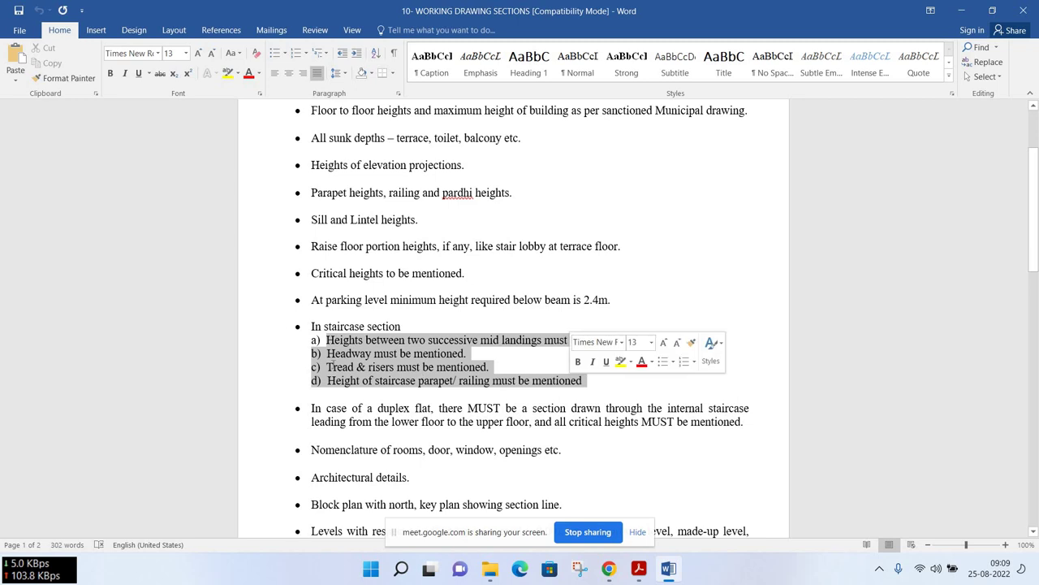
Highlight the duplex-flat staircase requirement and the all-critical-heights line
scroll(310, 284, "down", 3)
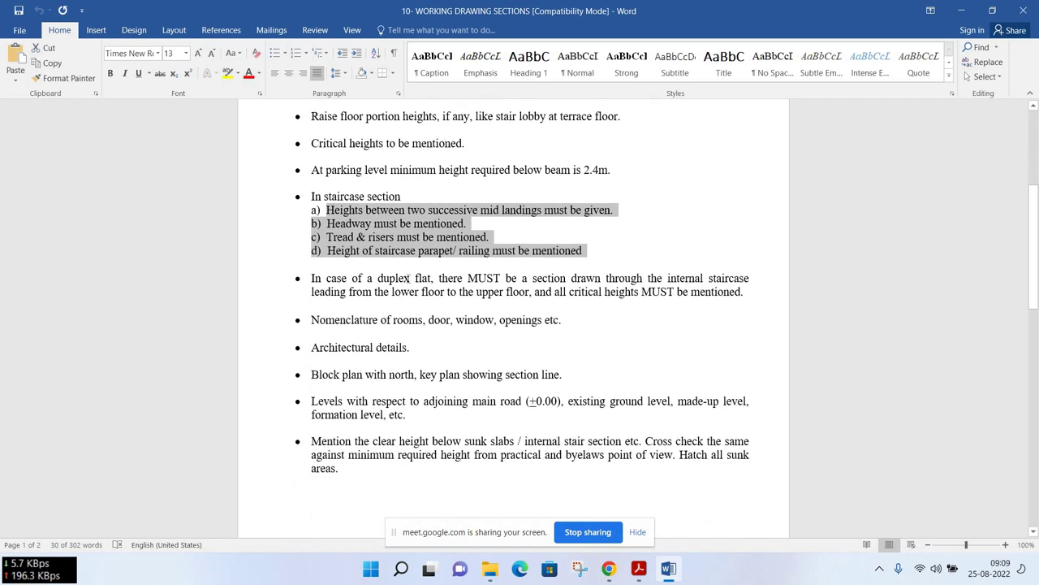
left_click_drag(311, 278, 431, 277)
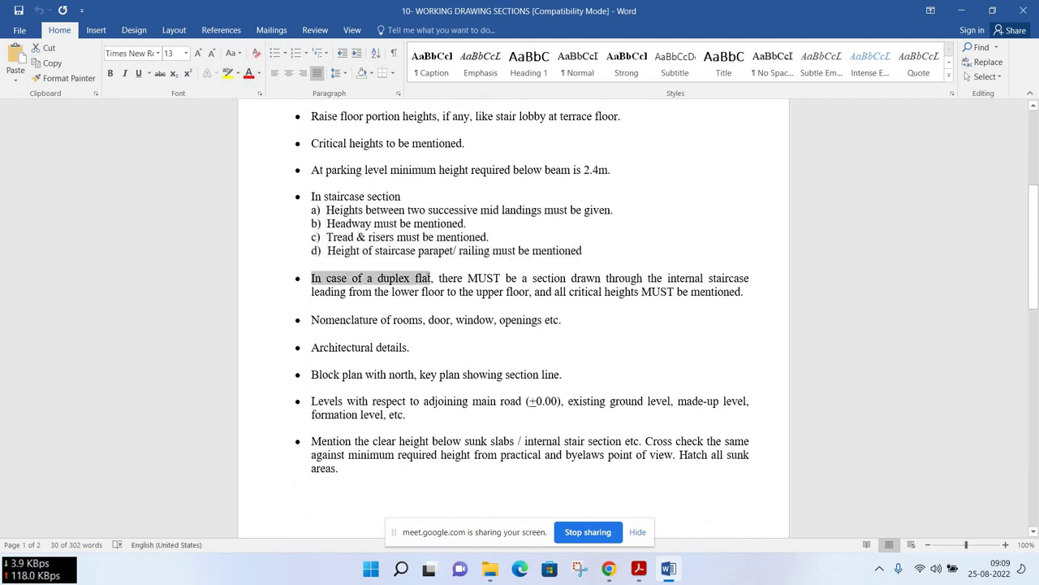
key("ctrl+shift+Right")
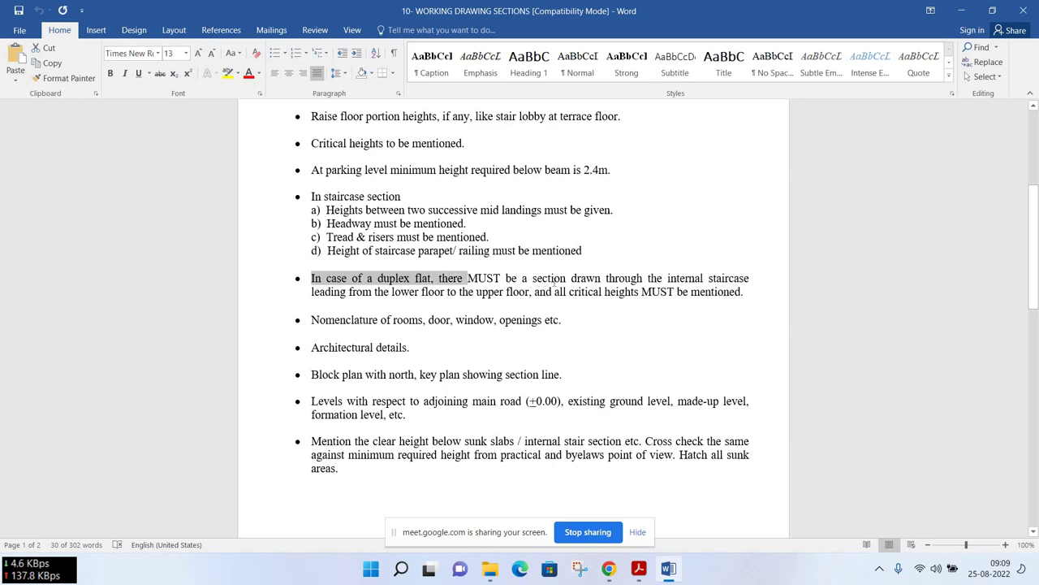
key("ctrl+shift+Right")
key("ctrl+shift+Right")
key("ctrl+shift+Right")
key("ctrl+shift+Right")
key("ctrl+shift+Right")
key("ctrl+shift+Right")
key("ctrl+shift+Right")
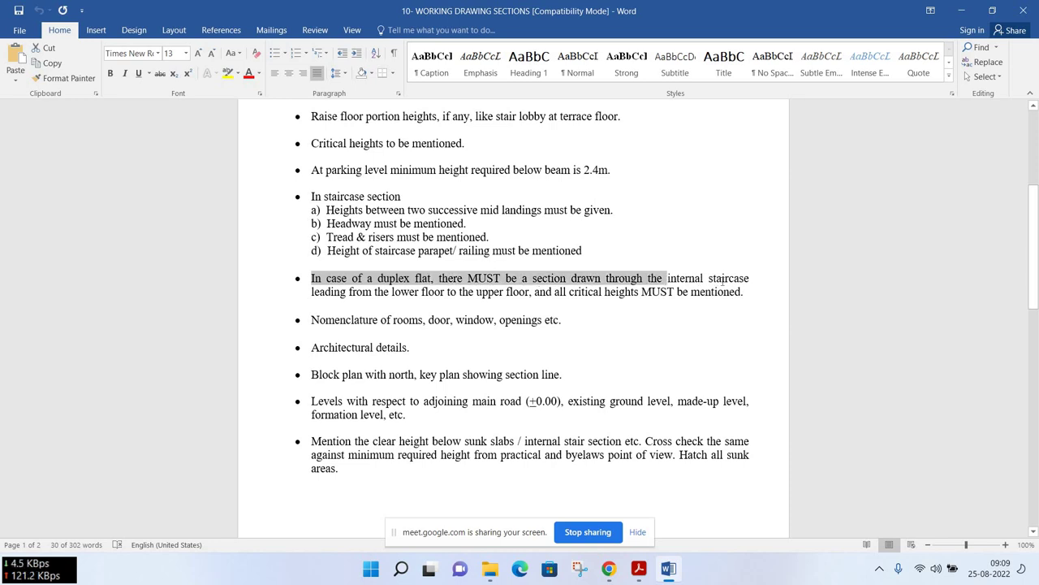
key("ctrl+shift+Right")
key("ctrl+shift+Right")
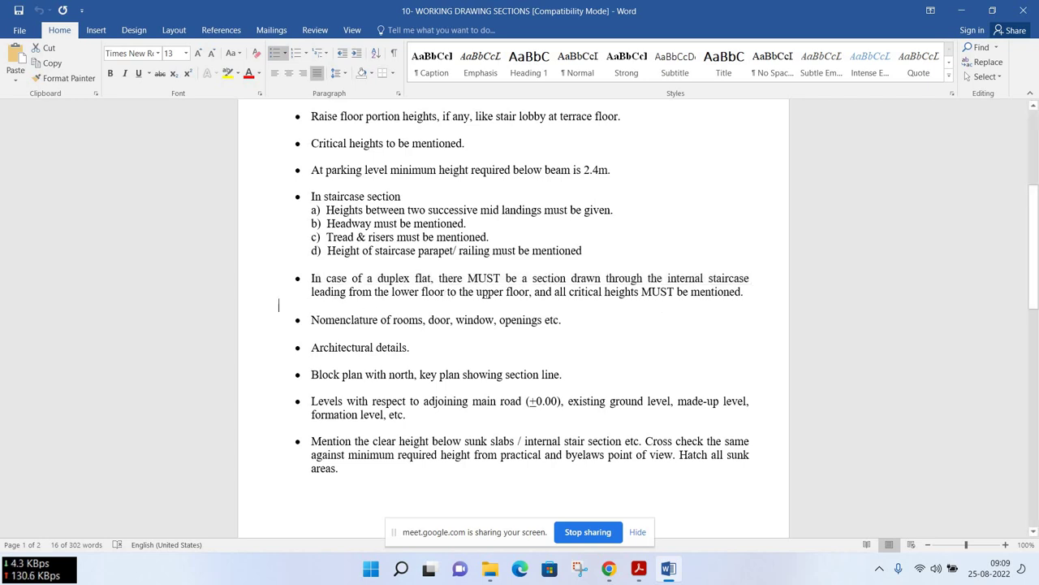
left_click_drag(444, 293, 740, 294)
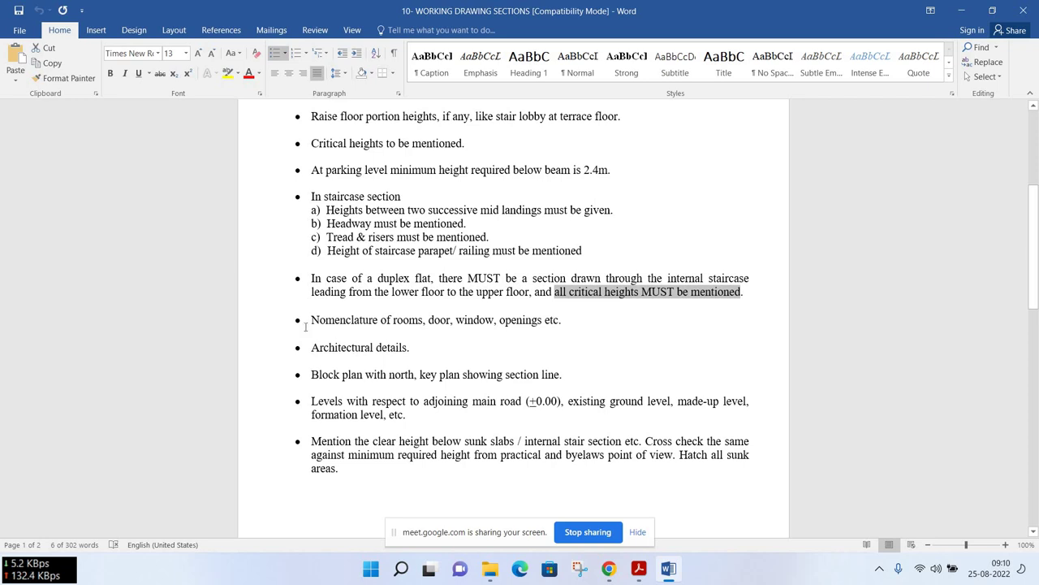
Highlight the room and opening nomenclature line and the 'Architectural details' line
left_click_drag(565, 320, 297, 319)
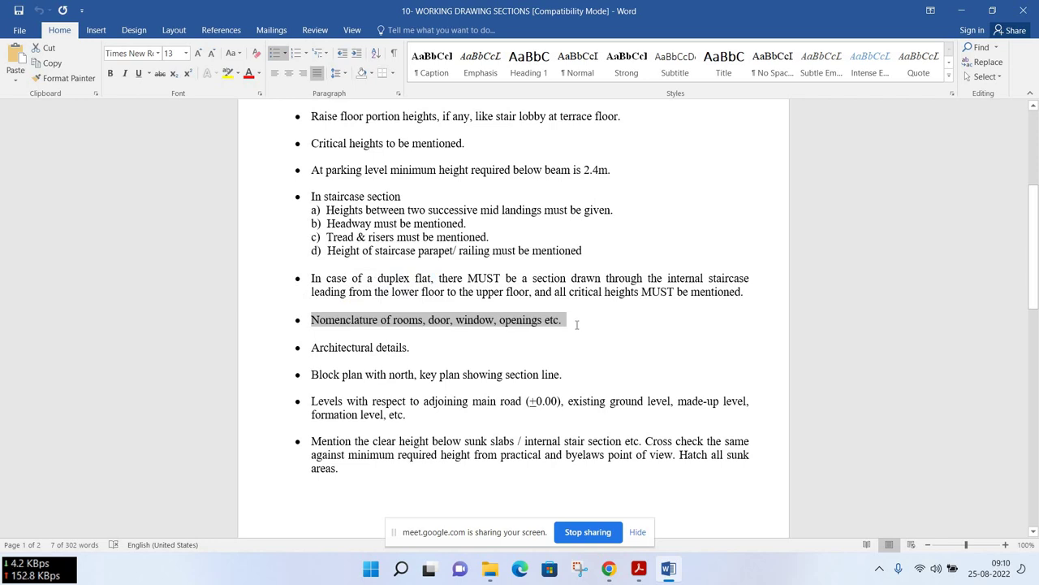
left_click(499, 321)
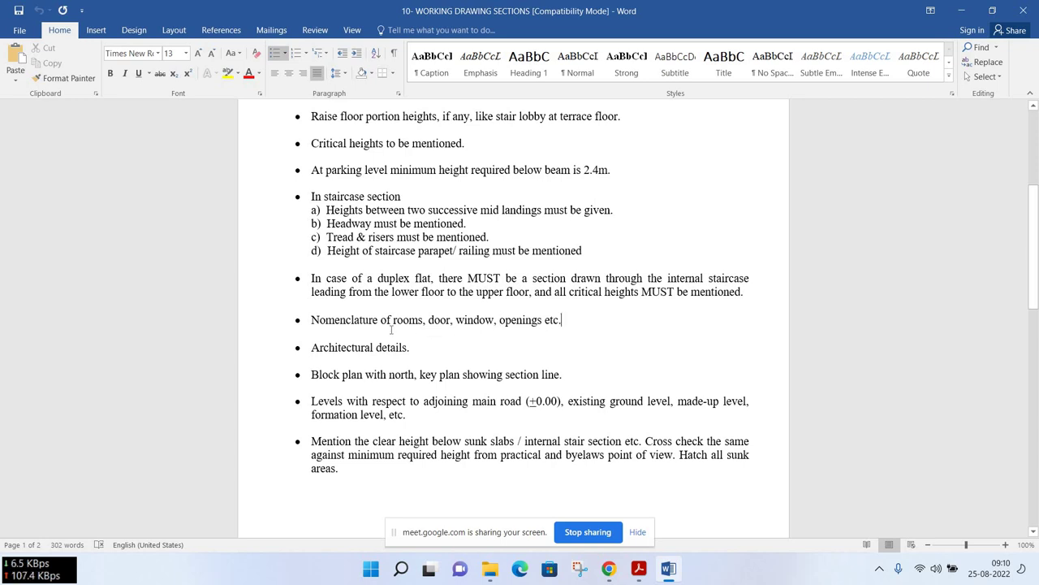
left_click_drag(564, 320, 321, 321)
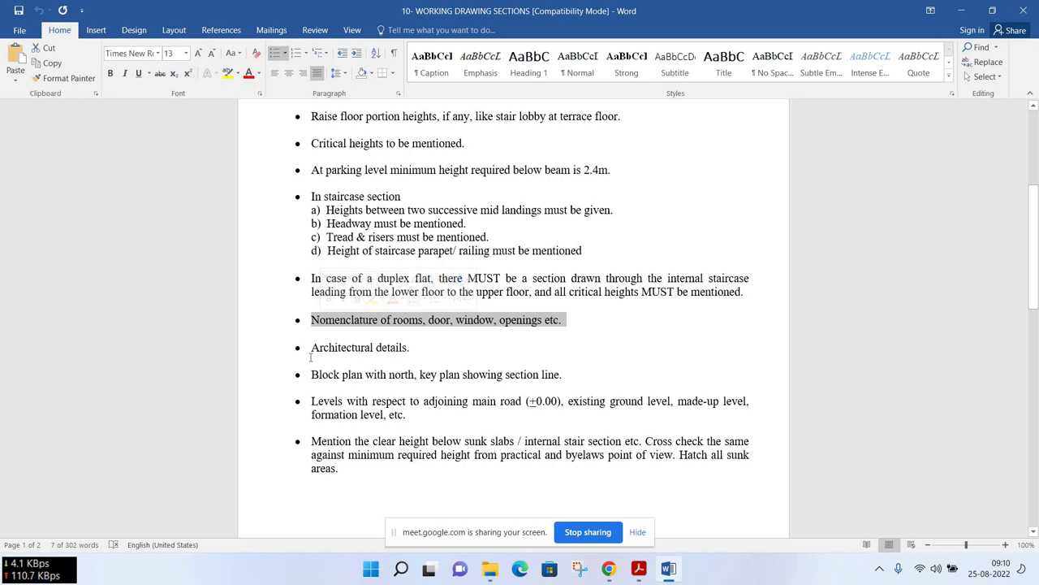
triple_click(430, 350)
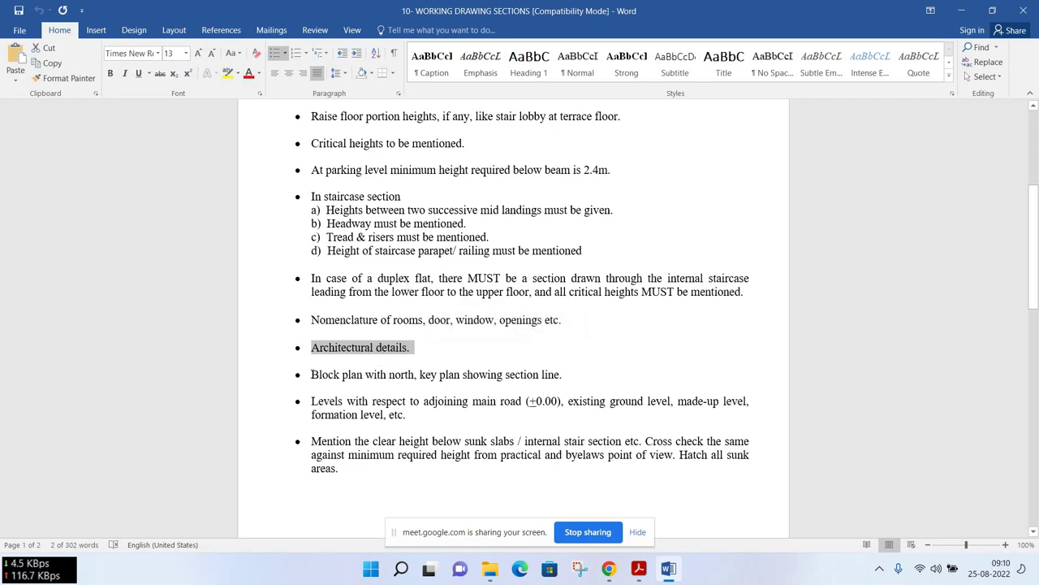
Highlight the block plan item and the whole Levels paragraph for review
key("ctrl+Down")
key("ctrl+shift+Right")
key("ctrl+shift+Right")
key("ctrl+shift+Right")
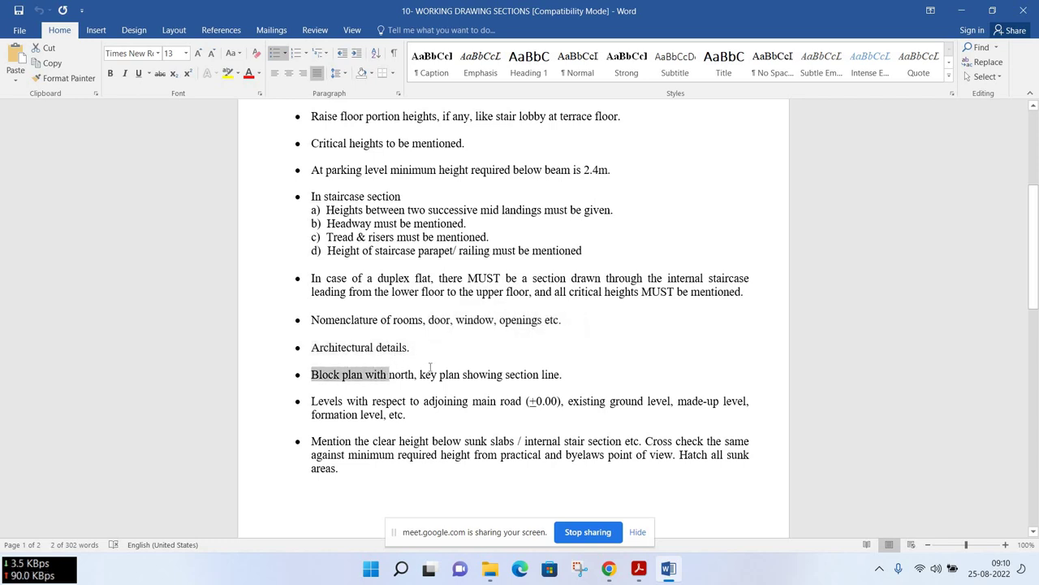
key("ctrl+shift+Right")
key("ctrl+shift+Right")
key("ctrl+shift+Right")
key("ctrl+shift+Right")
key("ctrl+shift+Right")
key("ctrl+shift+Right")
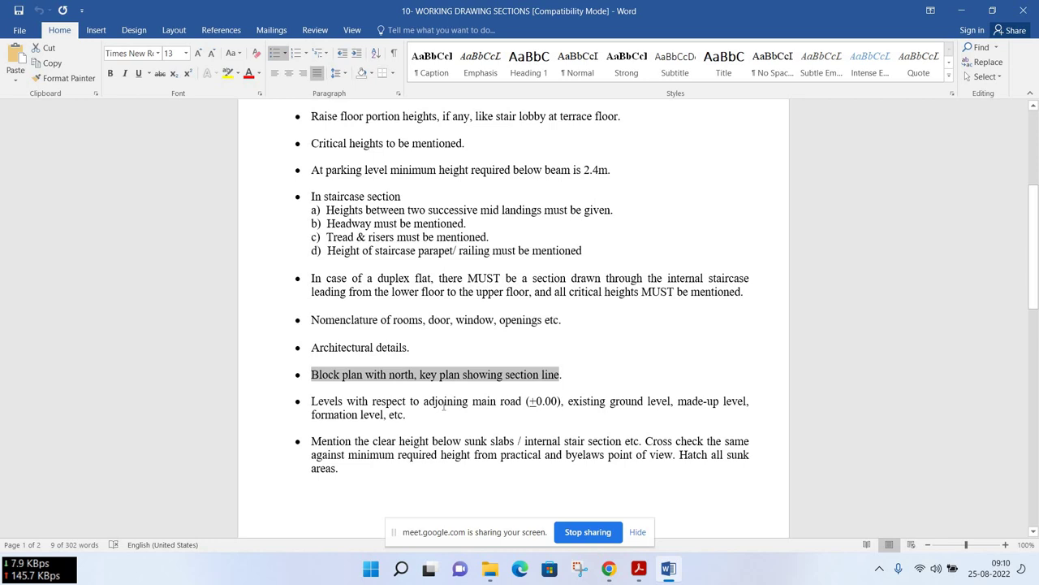
left_click_drag(312, 401, 660, 404)
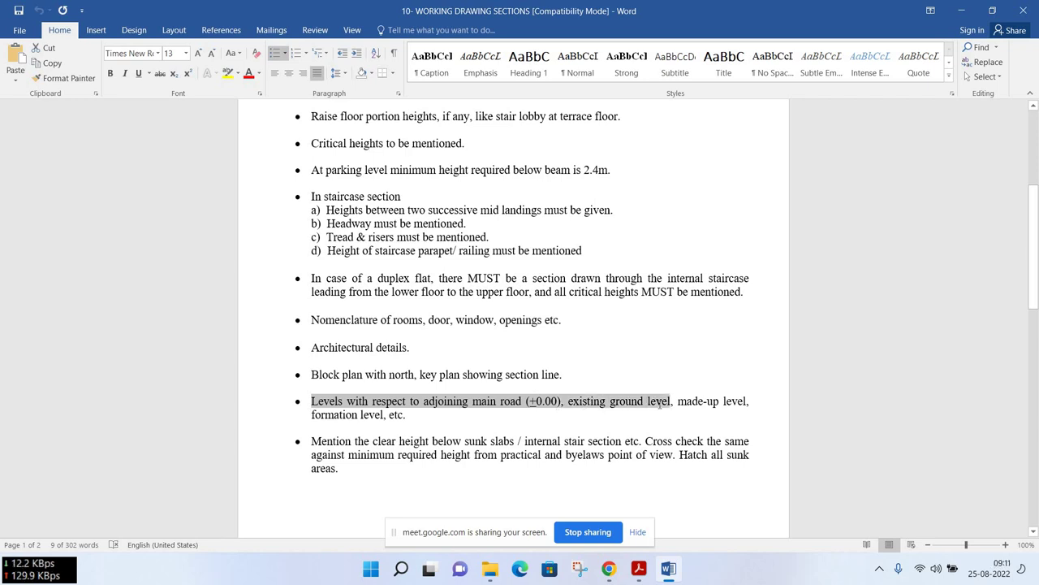
left_click(741, 412, "shift")
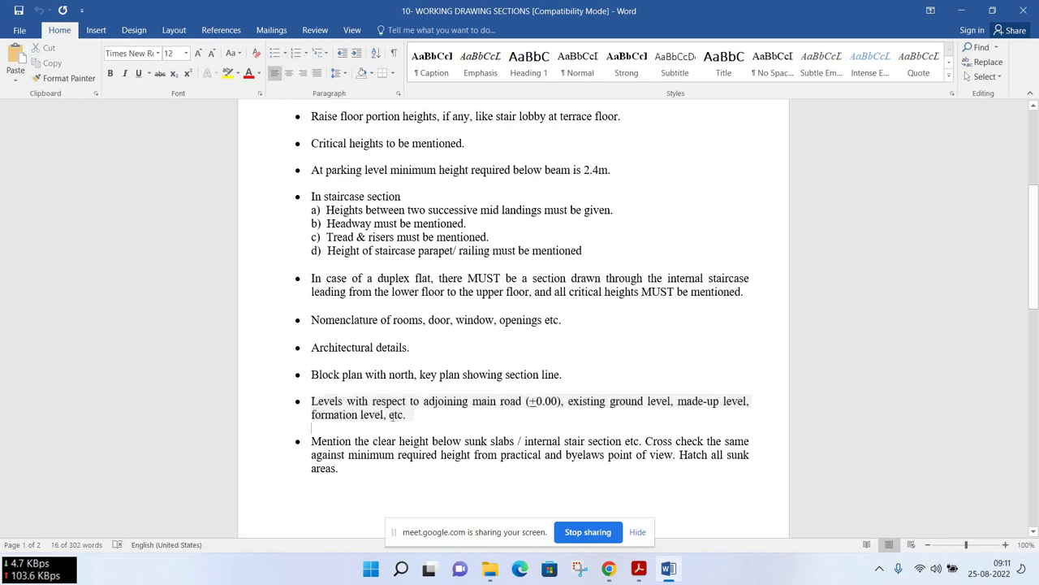
left_click(410, 423)
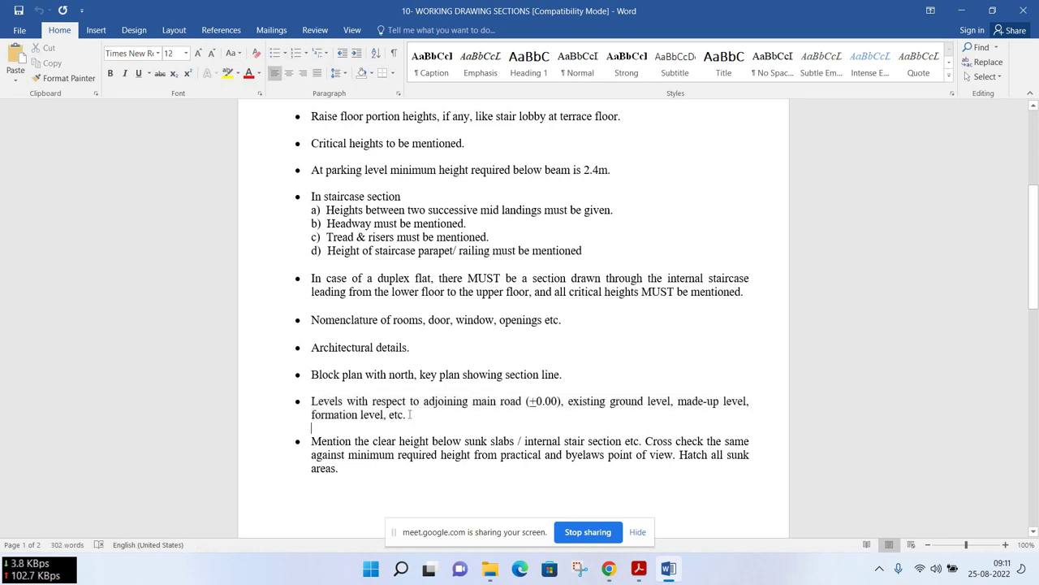
triple_click(328, 401)
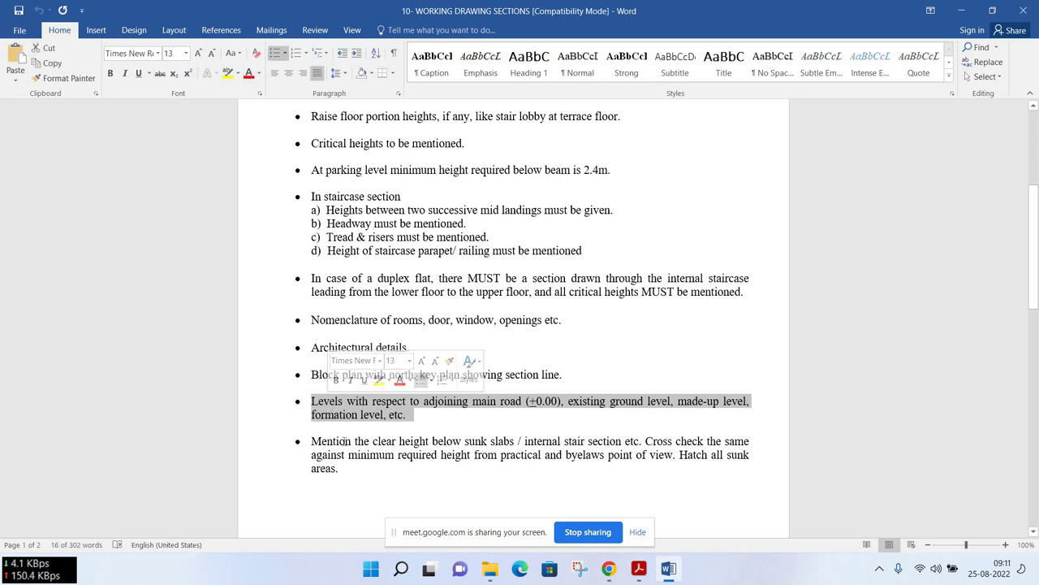
key("Right")
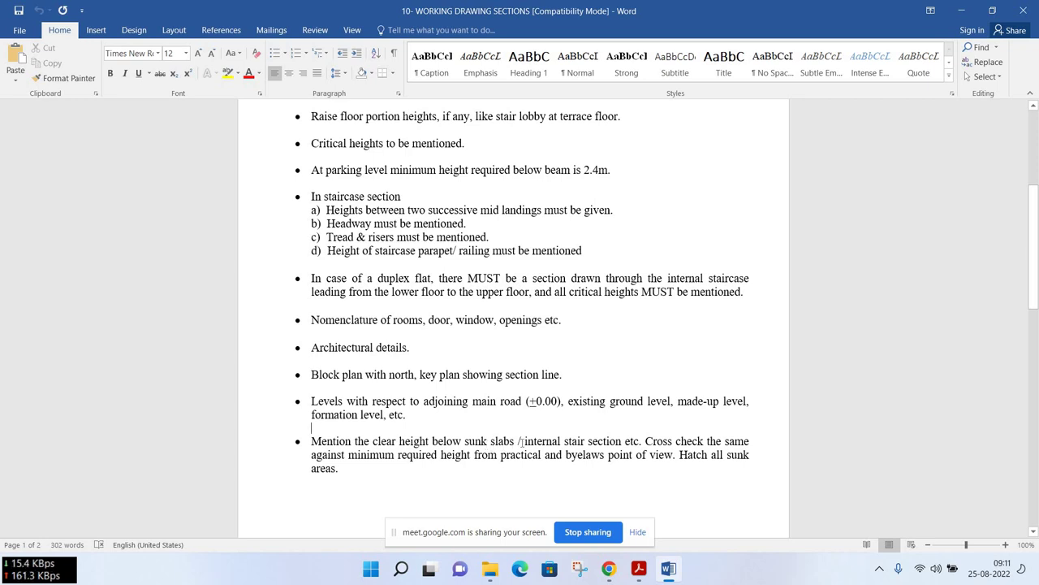
Highlight the internal stair sections phrase and the minimum-height check from practical and byelaws viewpoints
left_click_drag(518, 441, 625, 441)
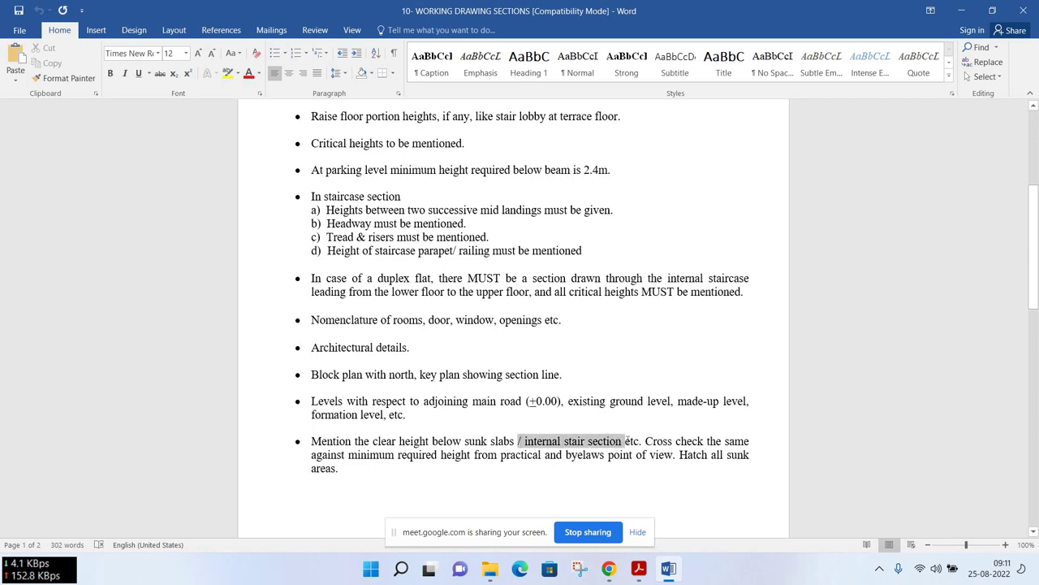
mouse_move(664, 439)
left_mouse_down()
mouse_move(639, 442)
mouse_move(733, 445)
left_mouse_up()
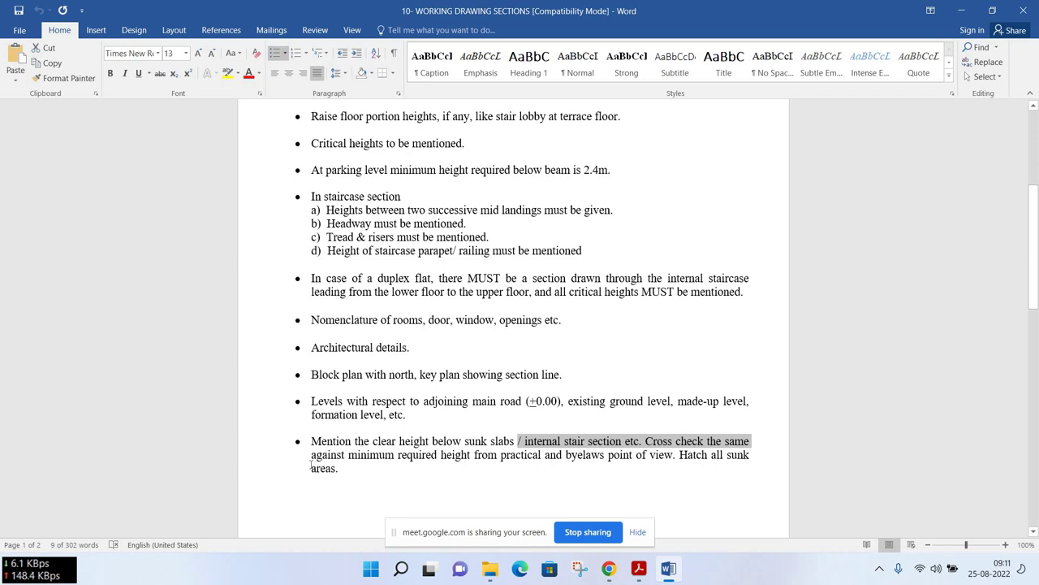
left_click_drag(312, 454, 669, 457)
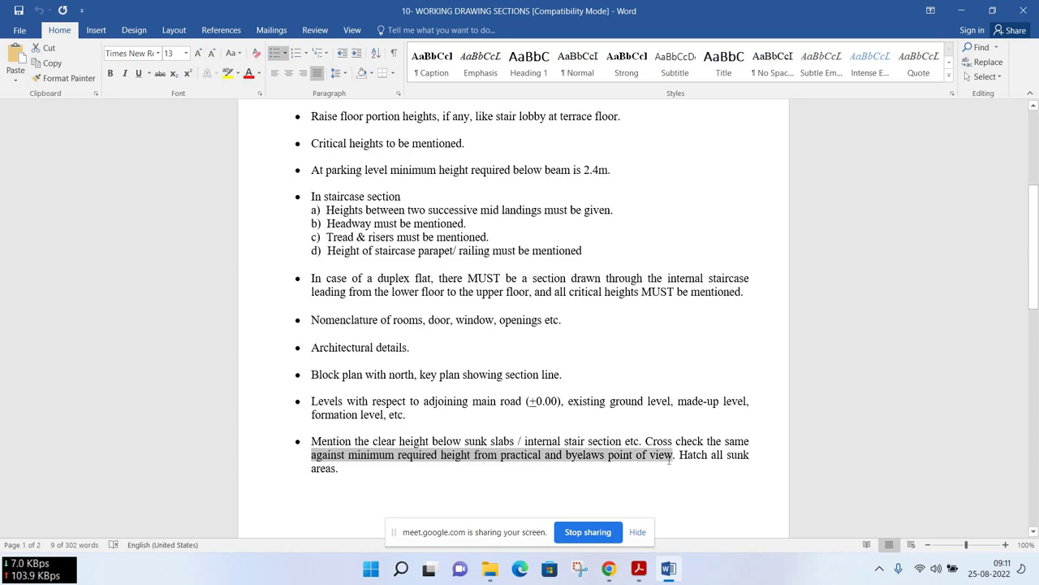
left_click_drag(669, 459, 669, 464)
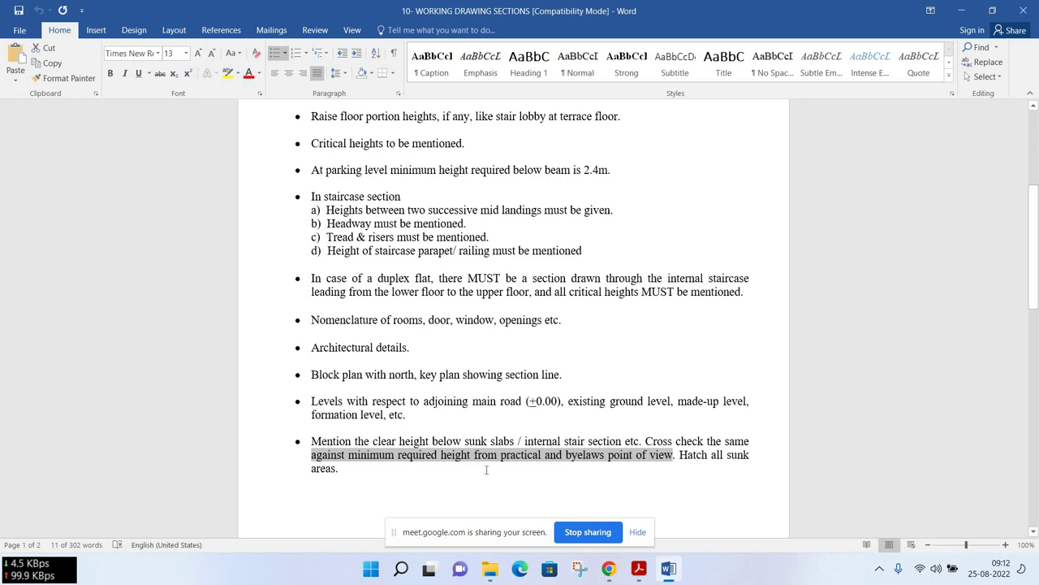
scroll(486, 469, "down", 2)
scroll(486, 470, "down", 2)
scroll(485, 470, "down", 2)
scroll(486, 469, "down", 2)
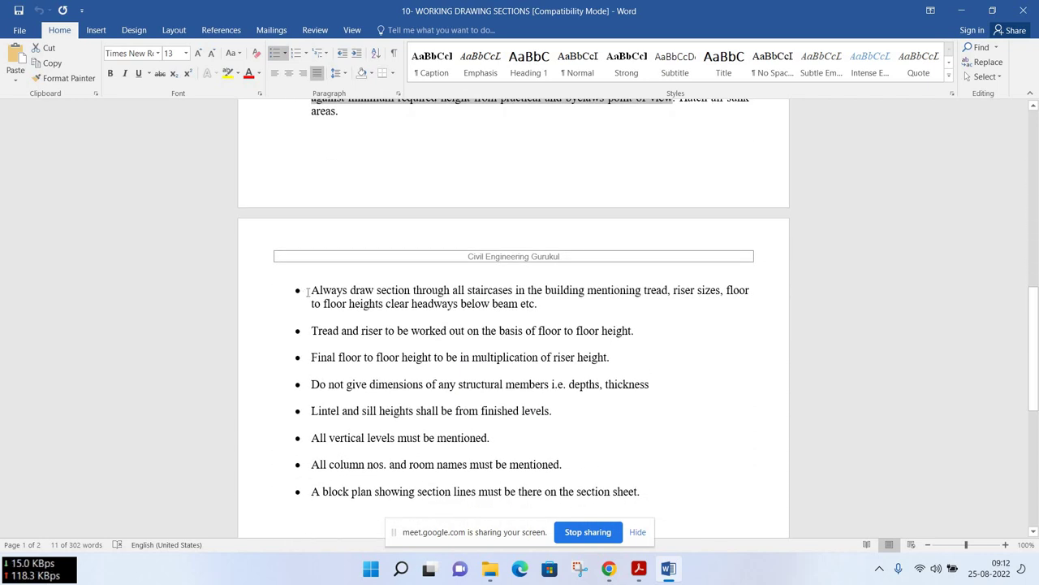
left_click_drag(311, 290, 412, 290)
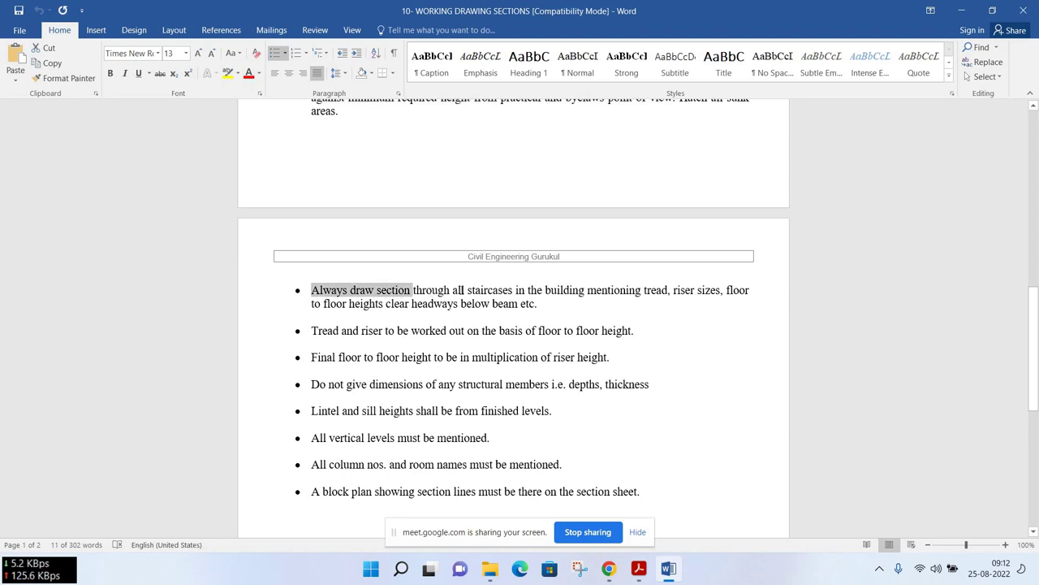
left_click_drag(486, 290, 513, 289)
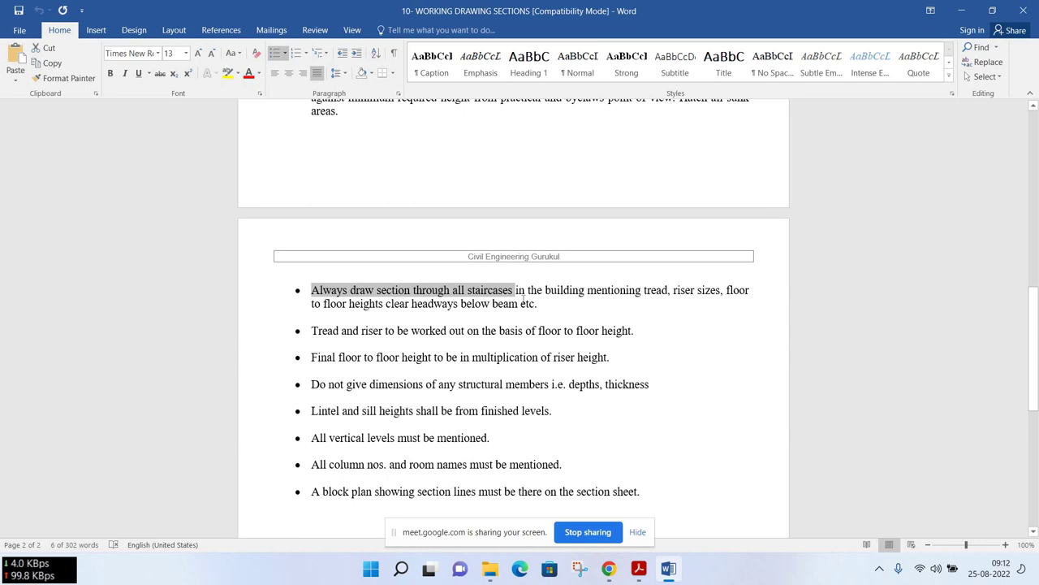
mouse_move(516, 292)
left_mouse_down()
mouse_move(679, 296)
mouse_move(340, 303)
left_mouse_up()
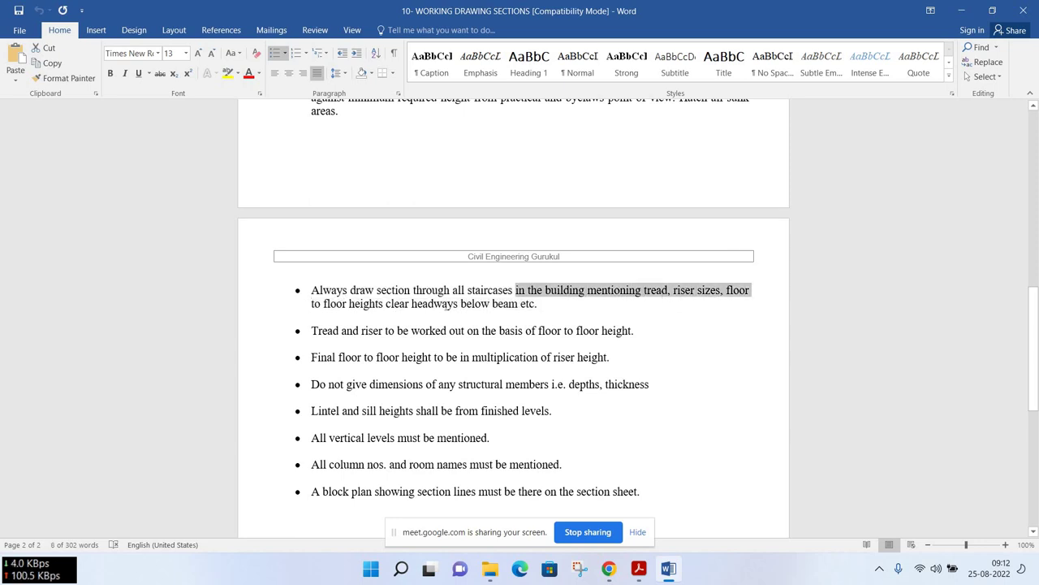
left_click_drag(324, 304, 549, 311)
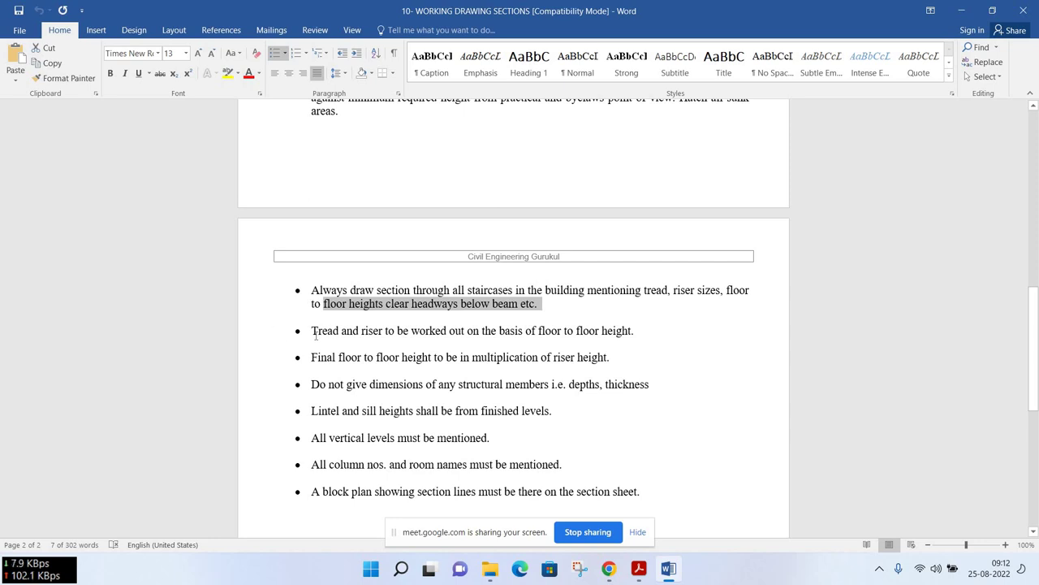
left_click_drag(312, 330, 634, 331)
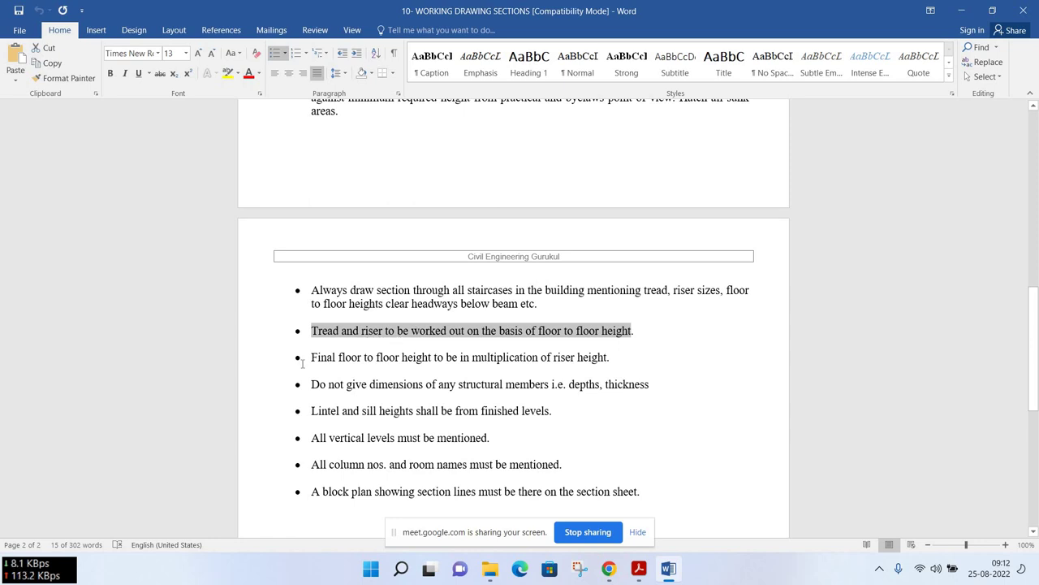
left_click_drag(312, 358, 611, 358)
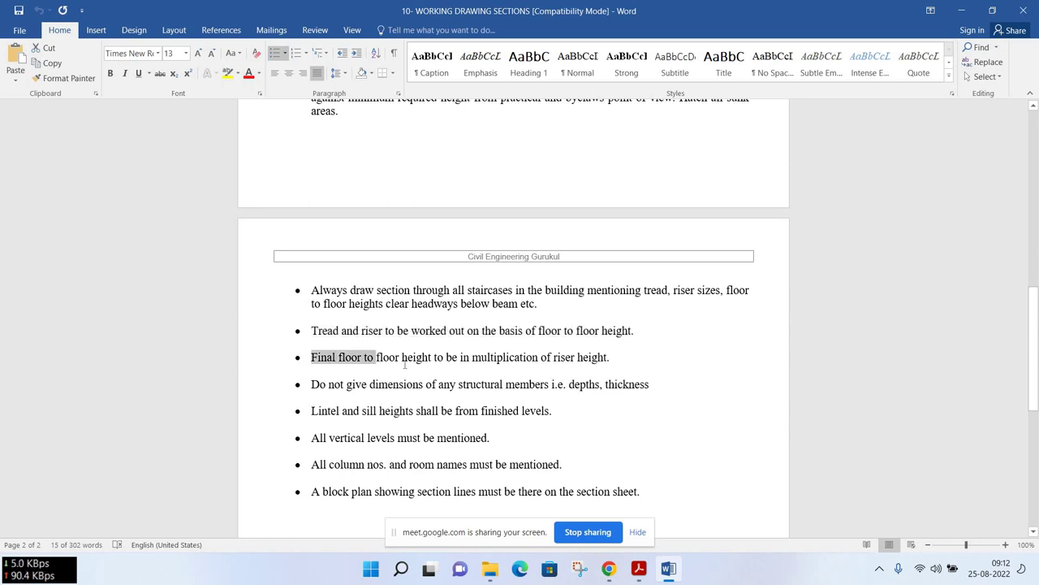
left_click_drag(436, 358, 570, 357)
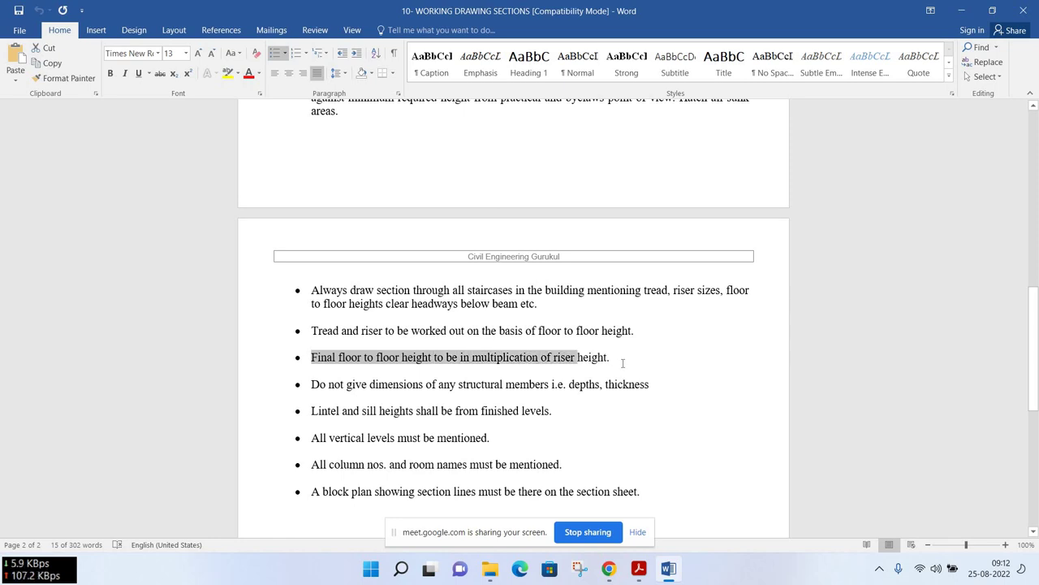
left_click_drag(571, 357, 616, 358)
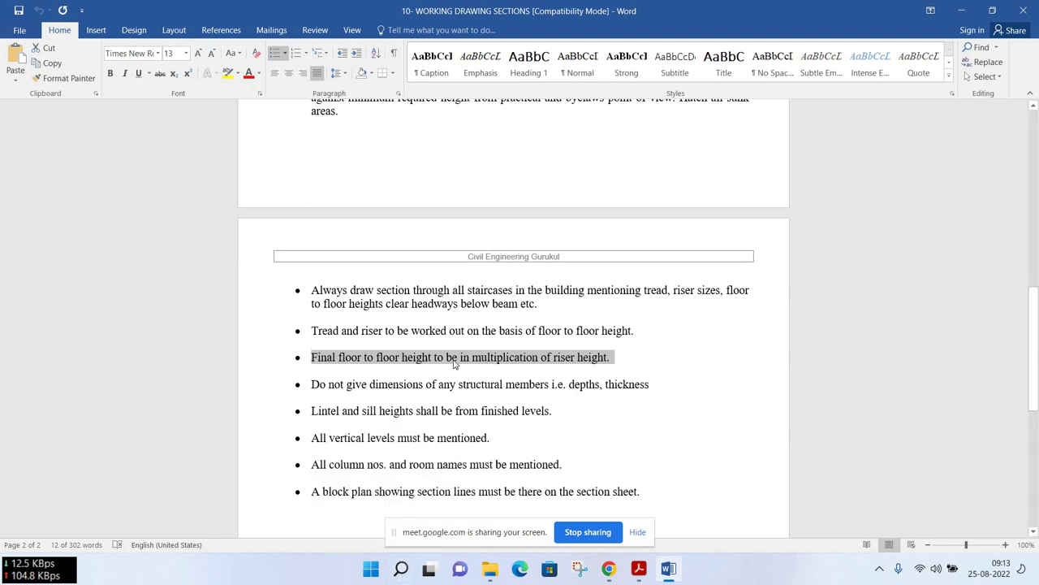
mouse_move(608, 568)
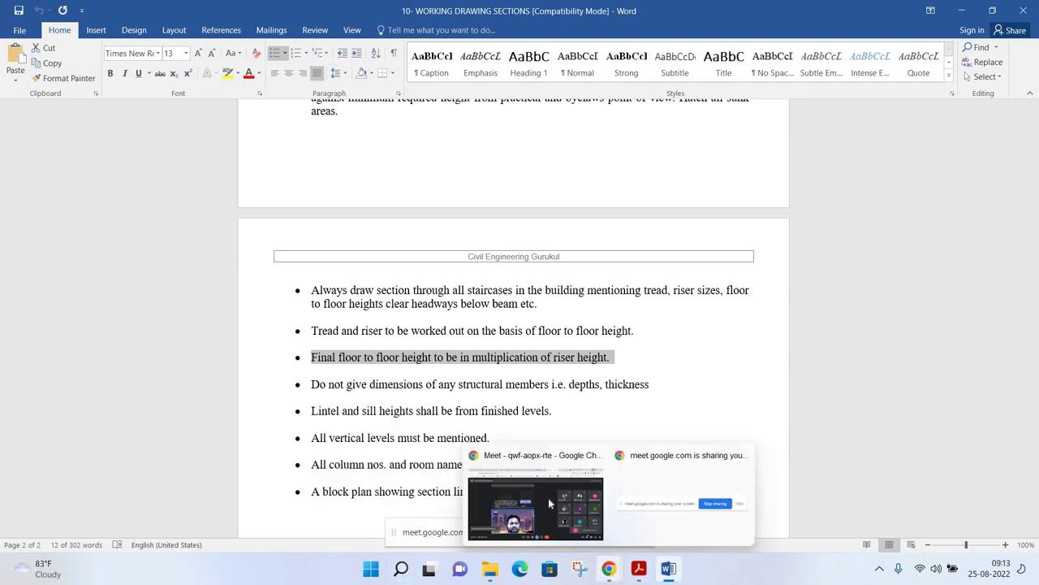
Admit the waiting participant to the Meet call and launch Calculator from Windows Search
left_click(523, 471)
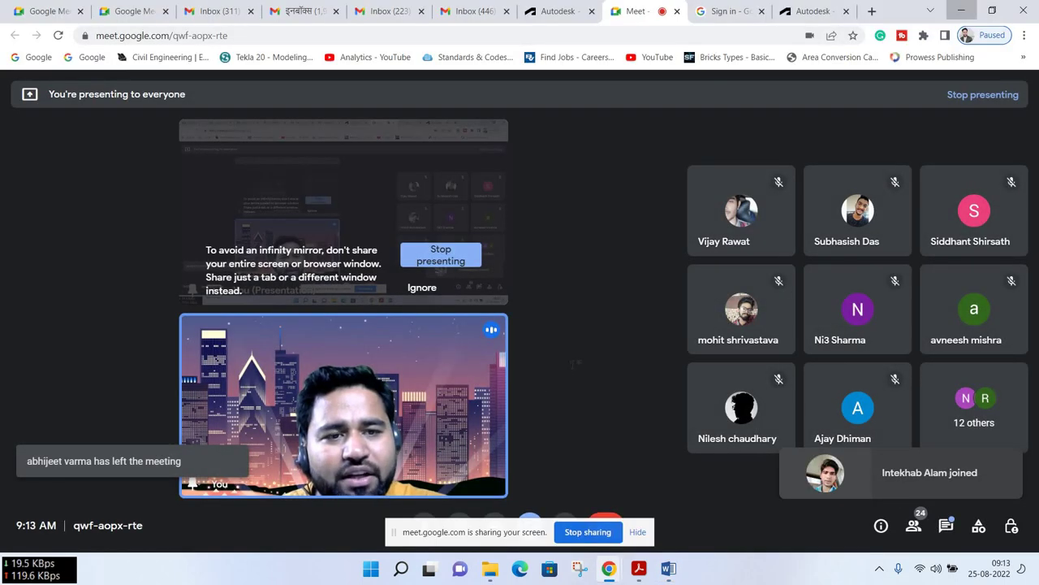
left_click(961, 10)
key("Right")
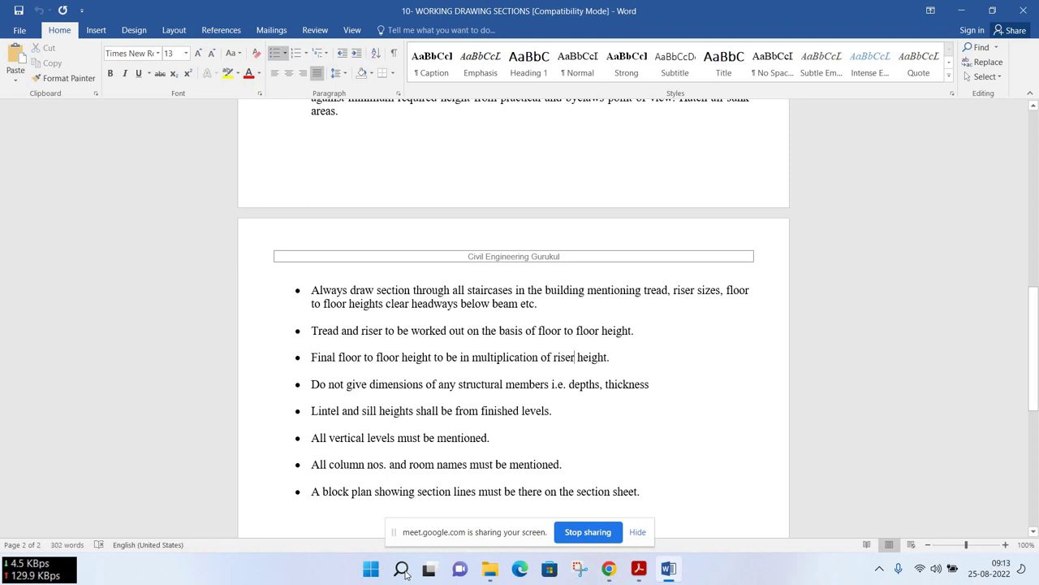
left_click(401, 568)
type("ca")
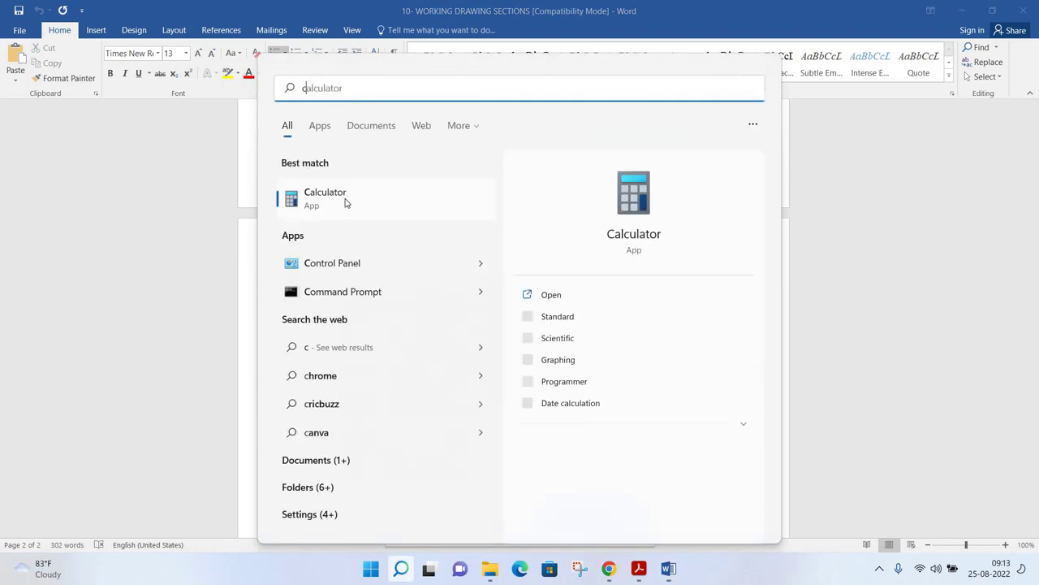
left_click(345, 202)
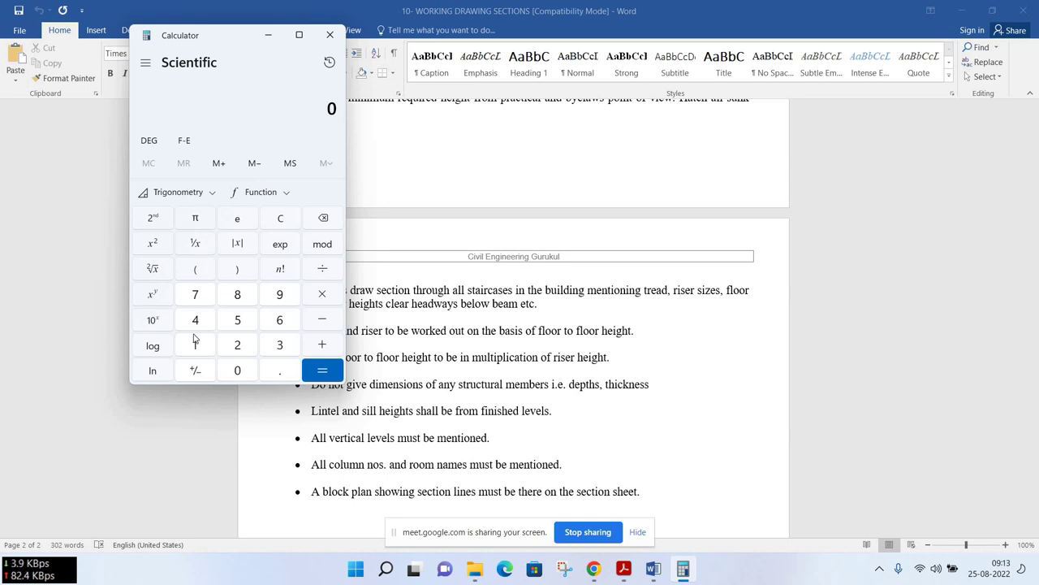
Calculate 126 ÷ 7 = 18, then 126 ÷ 7.5 = 16.8
type("1")
type("26")
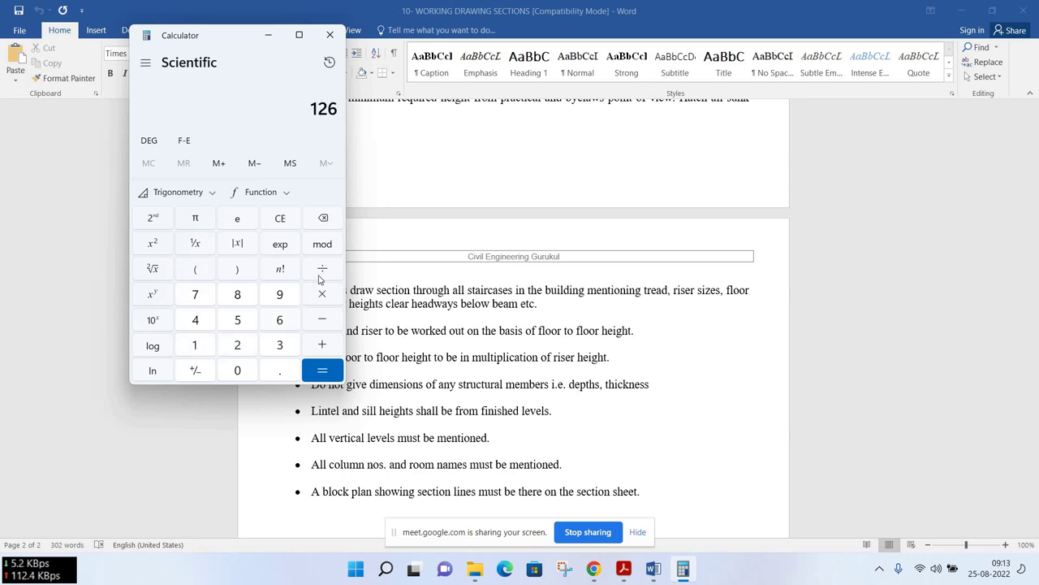
type("/")
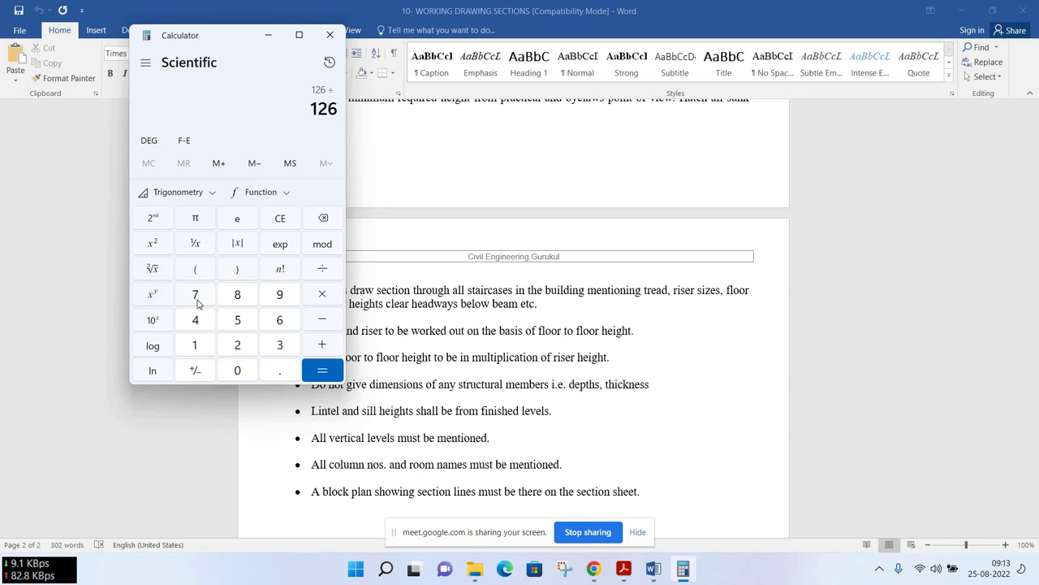
left_click(194, 297)
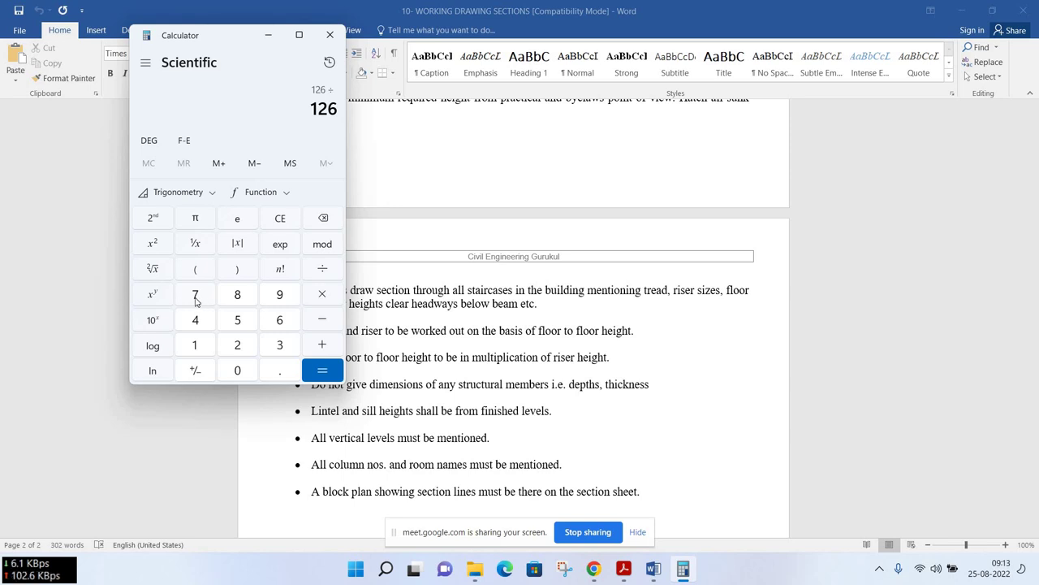
left_click(322, 372)
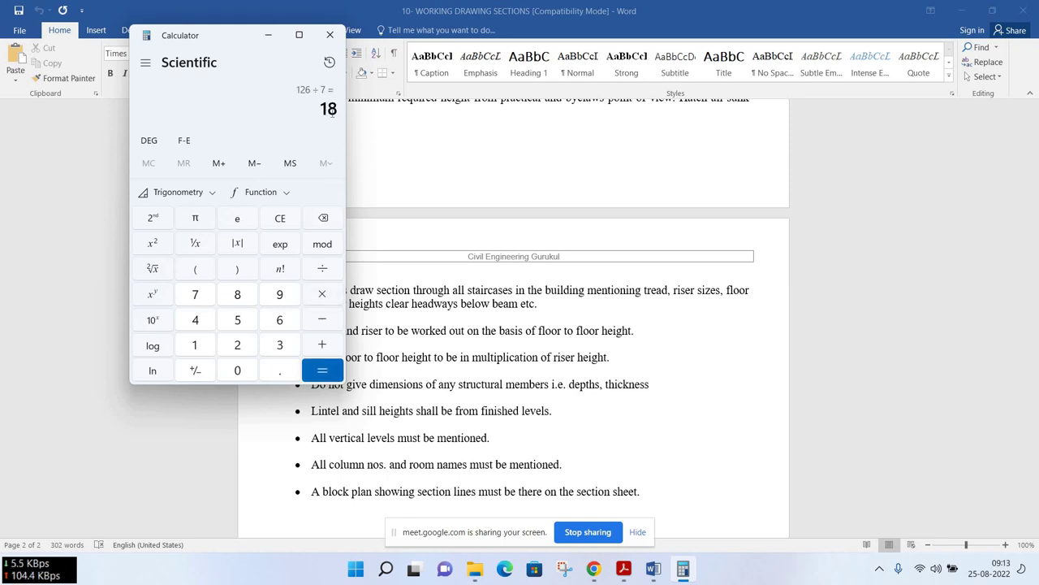
left_click(276, 220)
left_click(195, 348)
type("26")
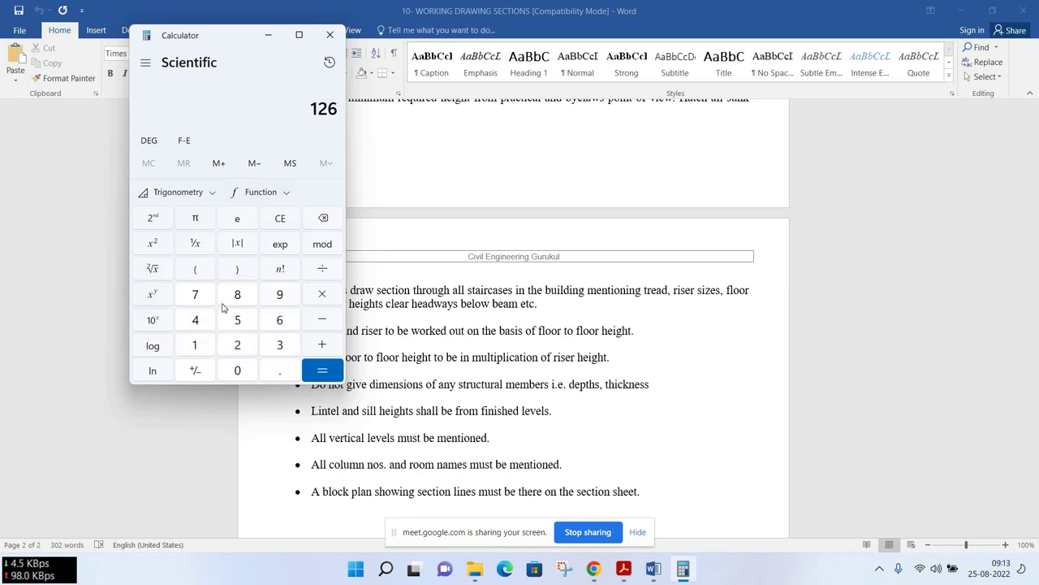
type("/")
type("7")
type(".")
type("5")
key("Return")
Reposition Calculator, admit another Meet participant, and minimize the call window
left_click_drag(237, 43, 215, 76)
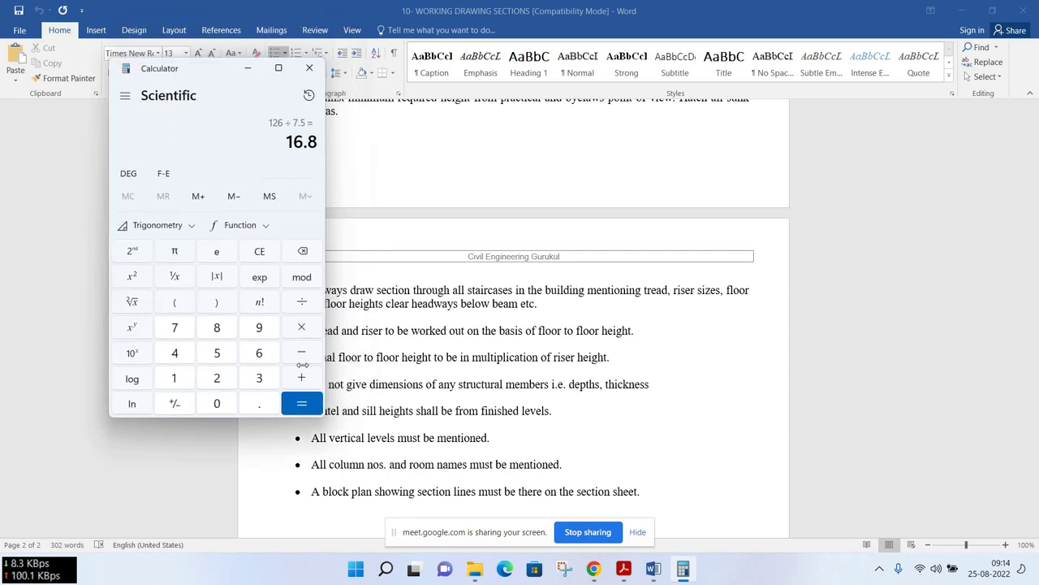
left_click(593, 568)
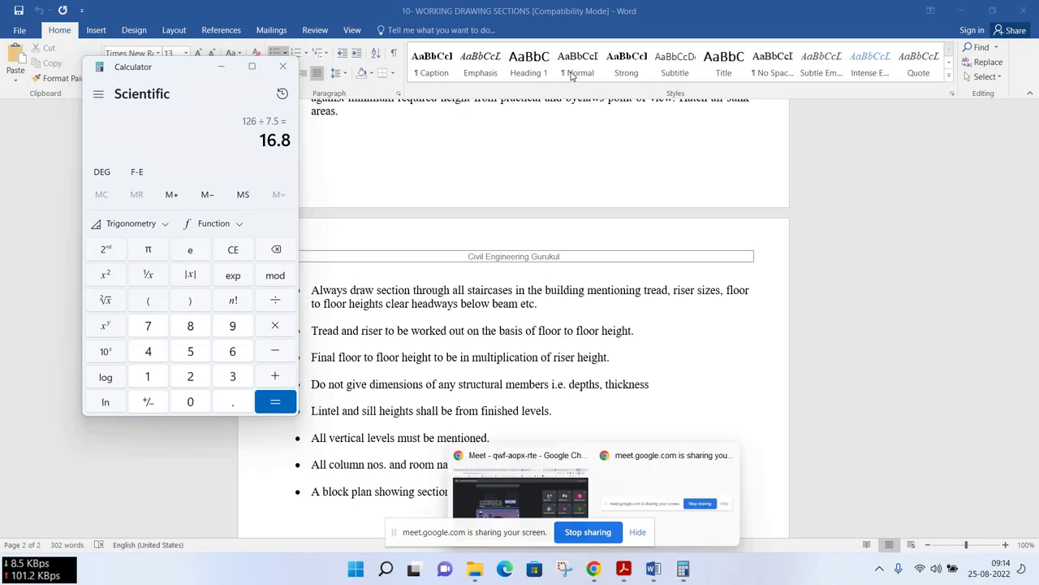
key("alt+Tab")
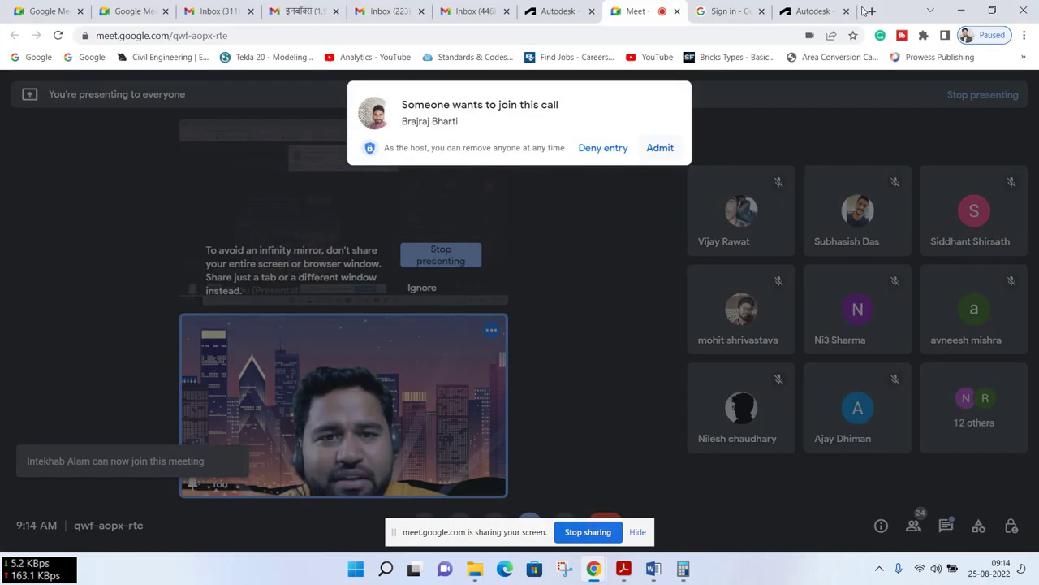
left_click(660, 146)
key("super+Down")
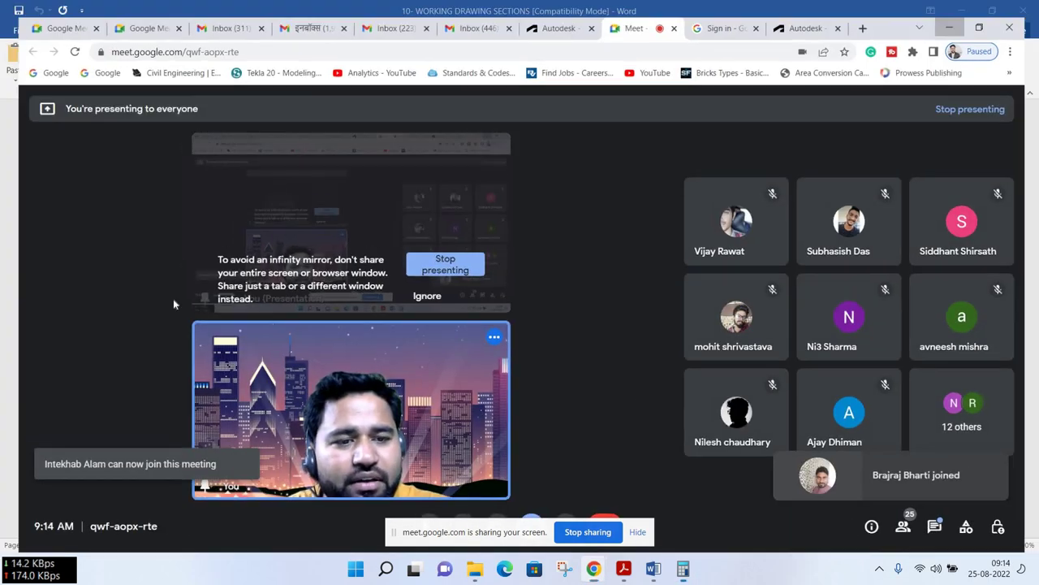
key("super+Down")
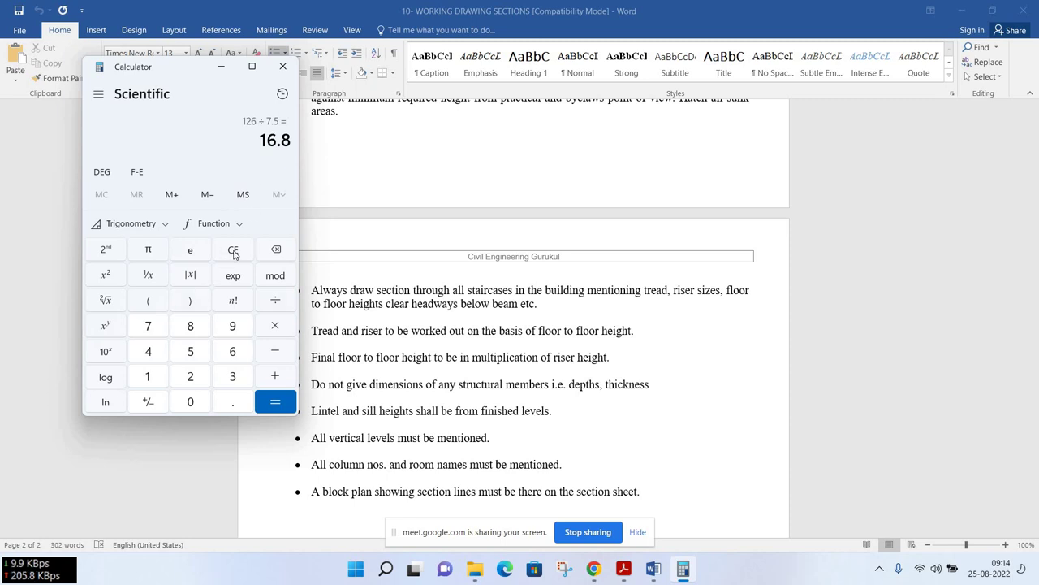
Calculate 26 ÷ 6 = 4.333…, then 126 ÷ 6 = 21
key("Escape")
type("26")
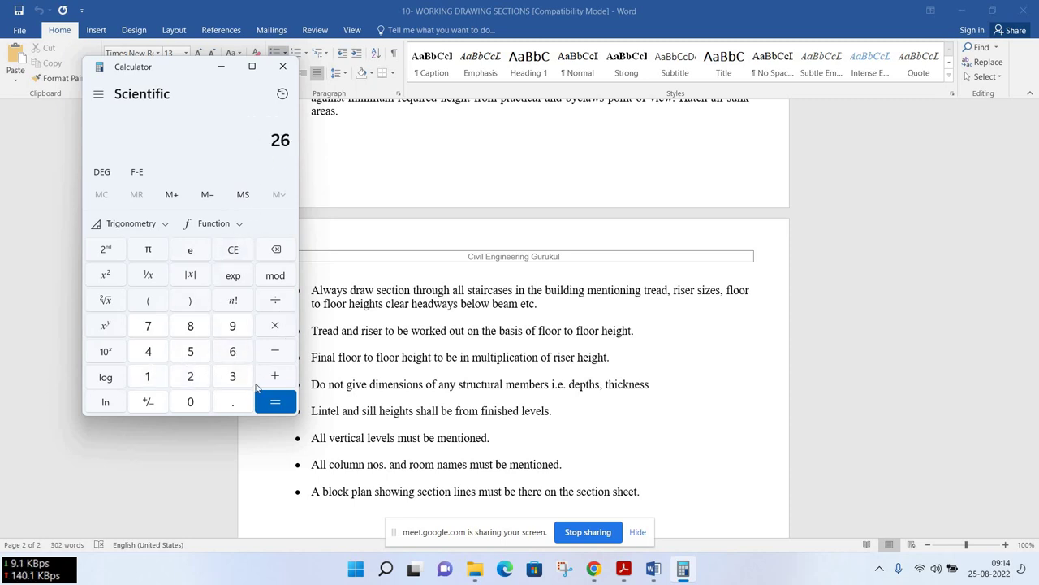
type("/")
type("6")
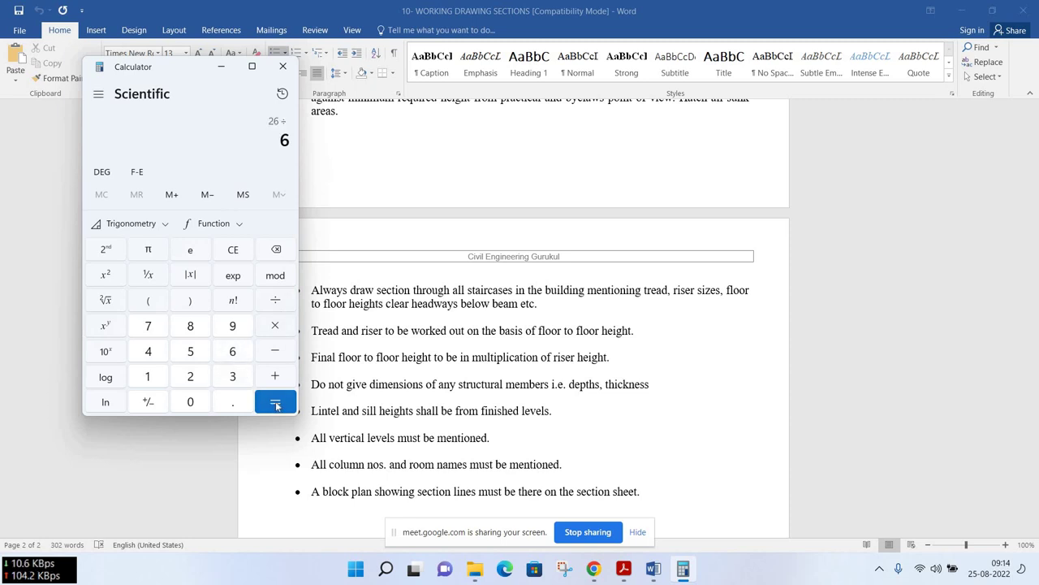
key("Return")
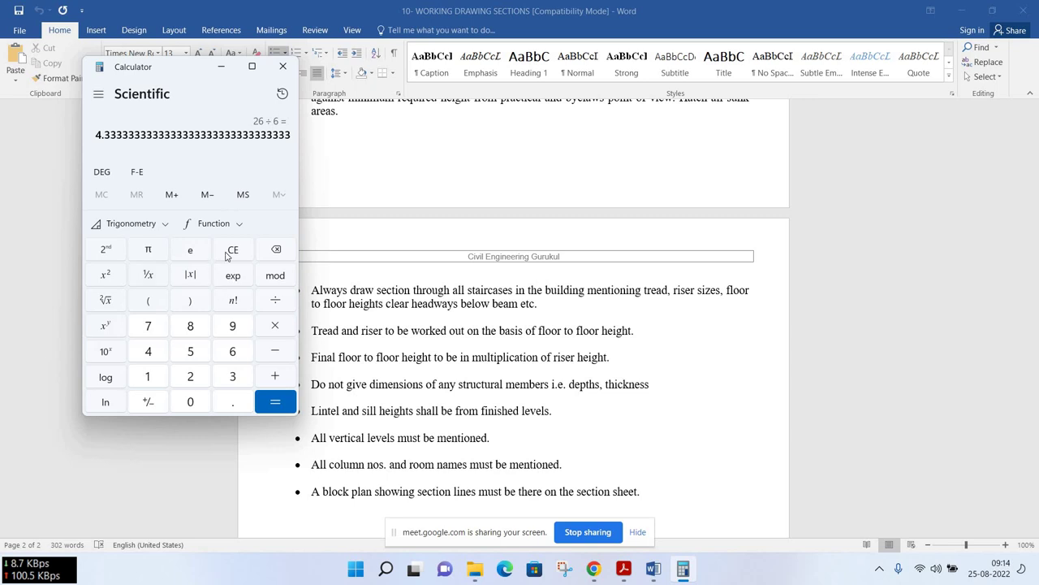
key("e")
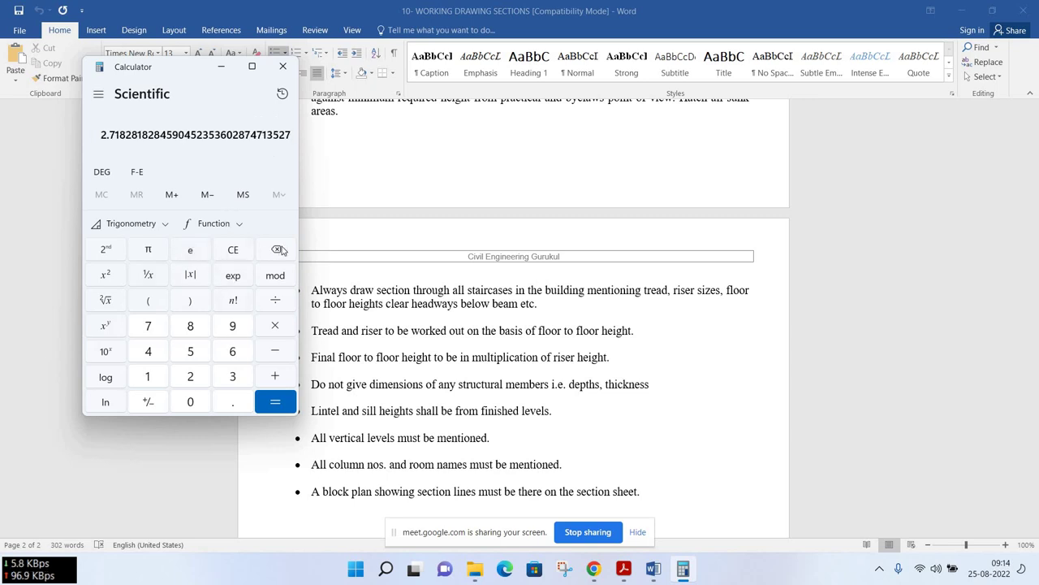
key("Escape")
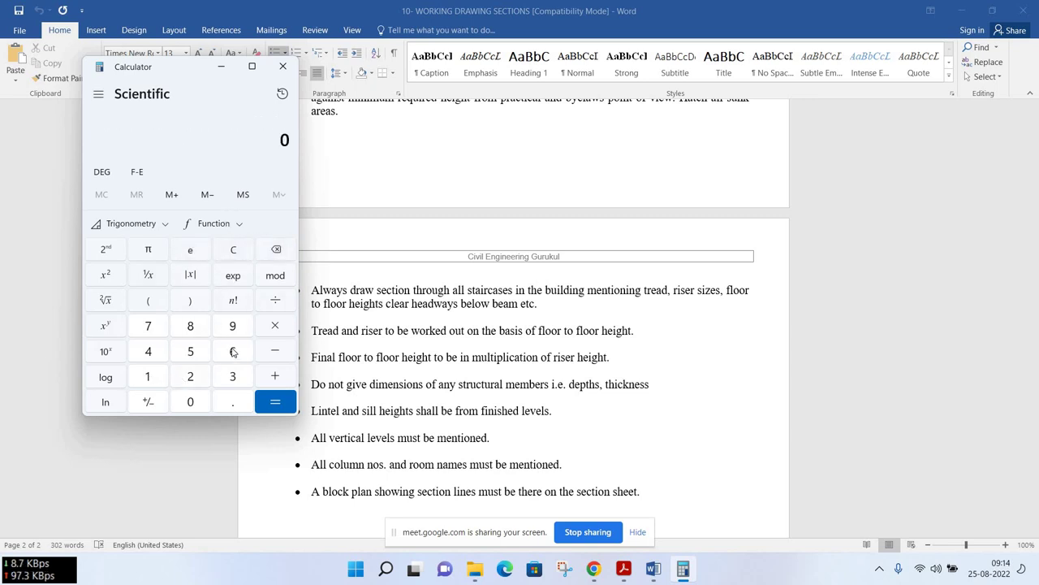
type("126/")
type("6 ÷ 6")
key("Return")
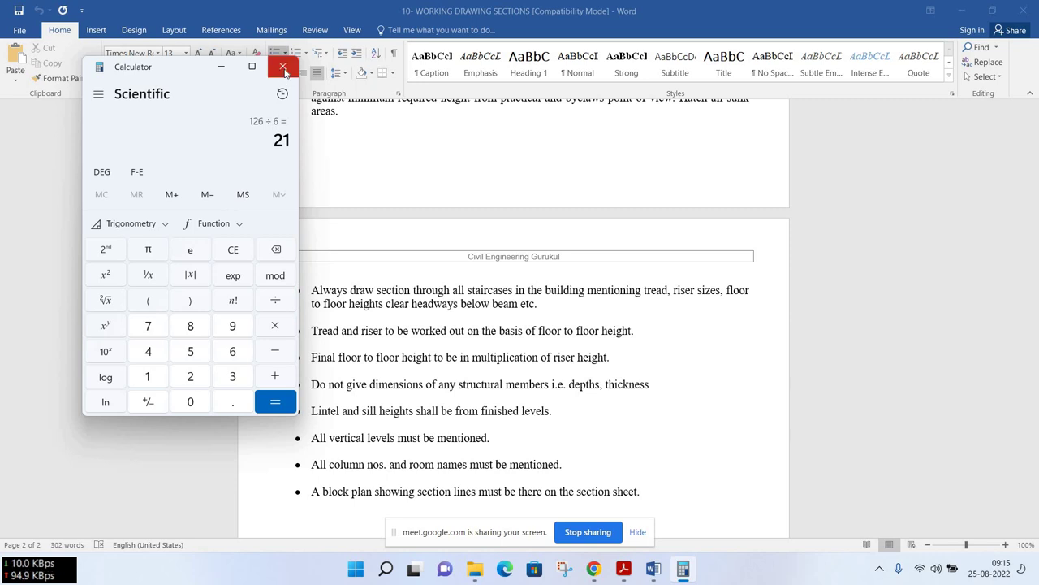
left_click(283, 67)
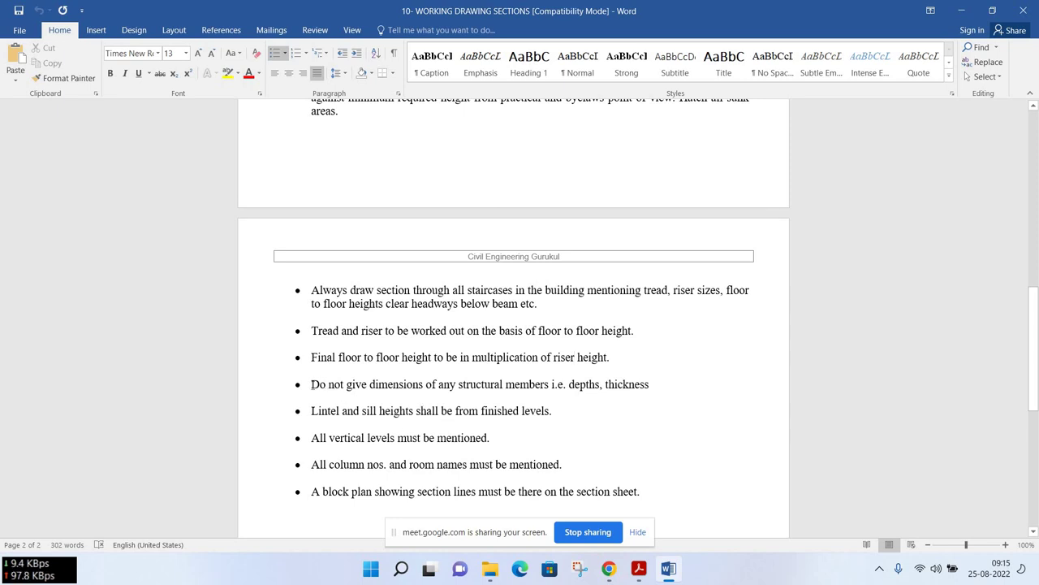
left_click_drag(311, 384, 437, 384)
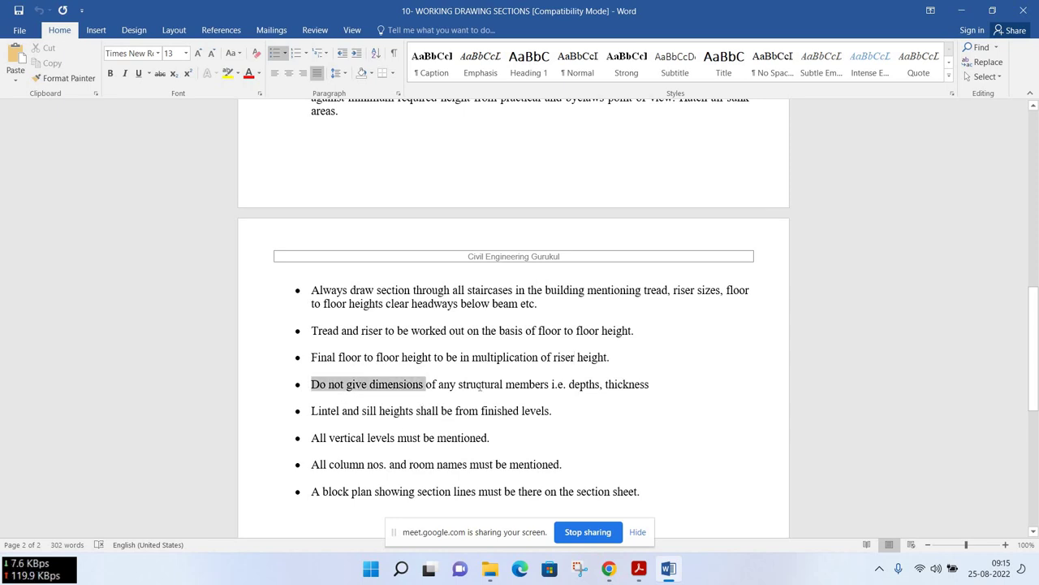
mouse_move(536, 386)
left_mouse_down()
mouse_move(546, 385)
mouse_move(536, 393)
left_mouse_up()
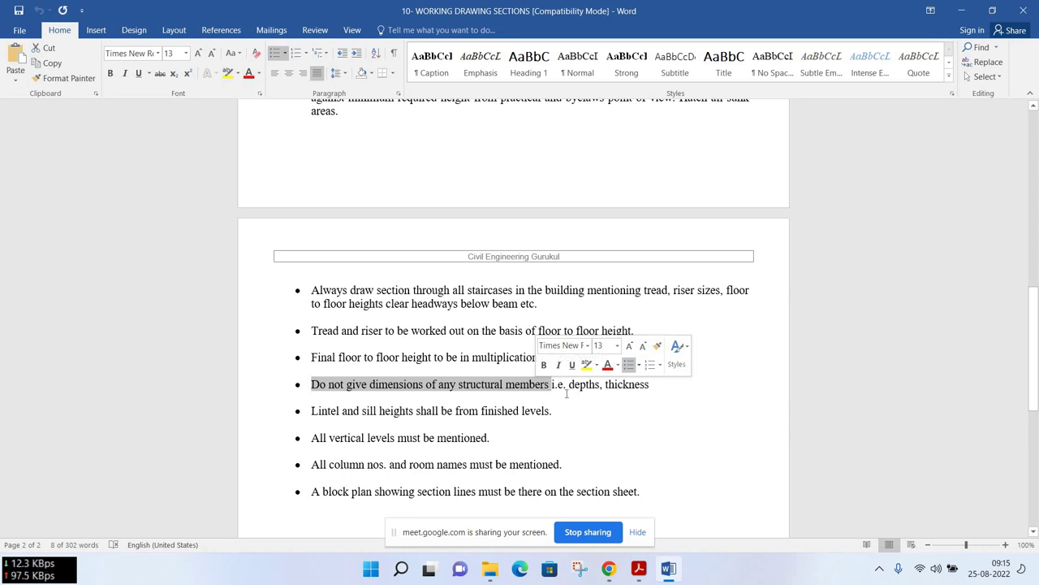
left_click(312, 398)
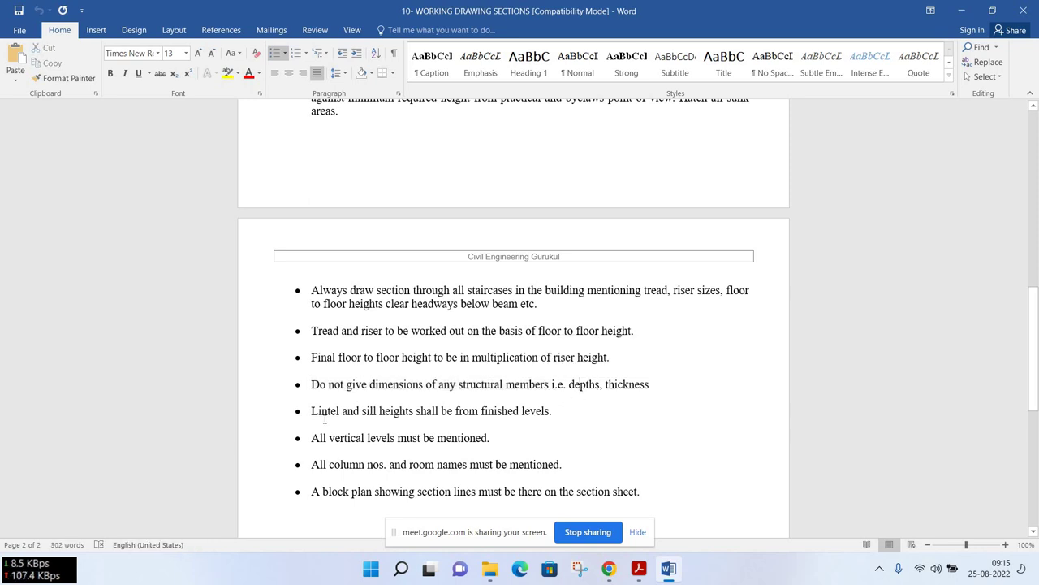
left_click_drag(312, 410, 552, 415)
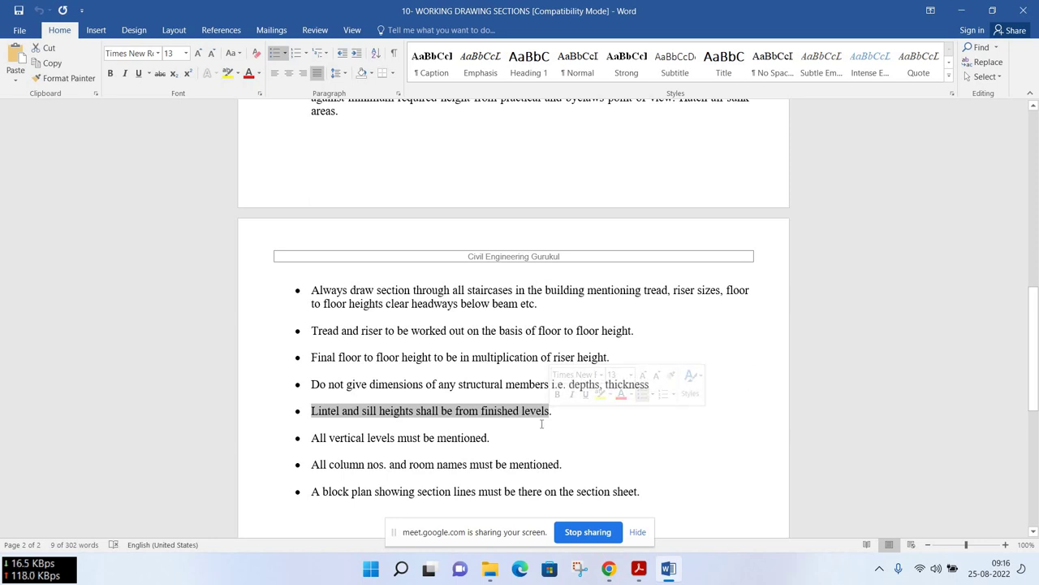
left_click(315, 436)
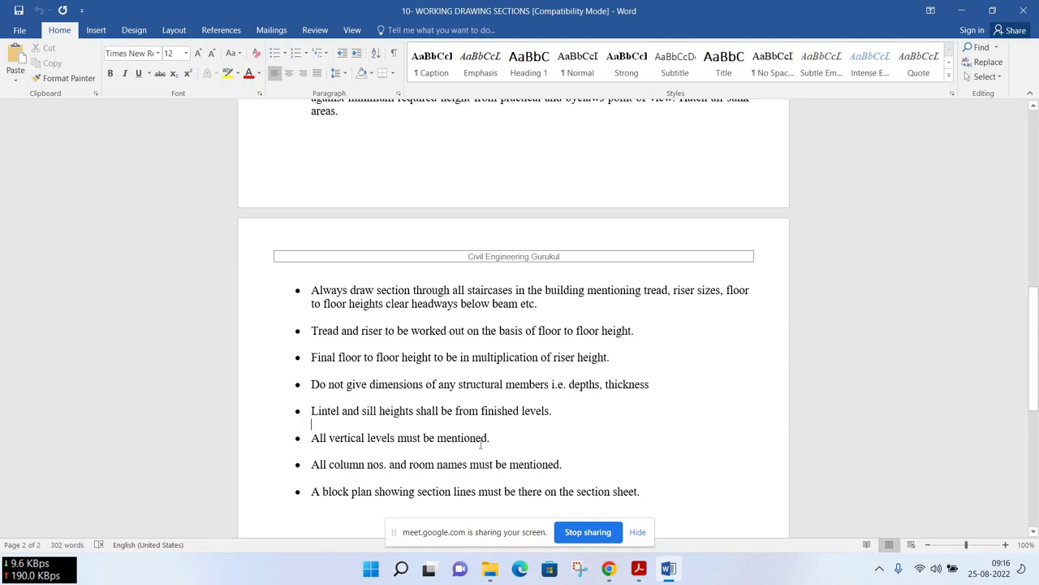
Highlight the column nos./room names bullet and the block plan bullet on page 2
scroll(569, 390, "down", 2)
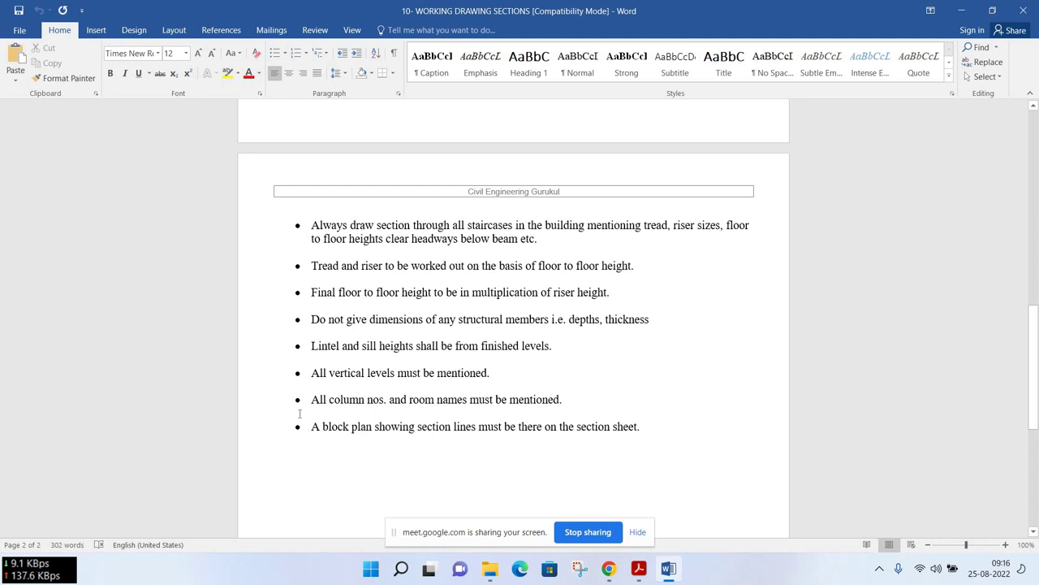
left_click_drag(311, 399, 561, 400)
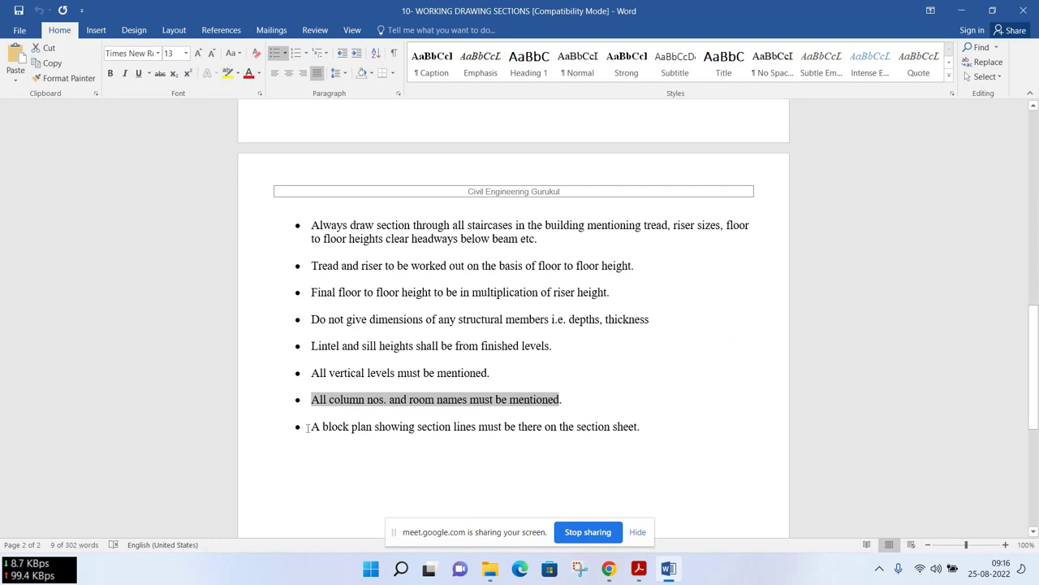
left_click_drag(311, 427, 638, 435)
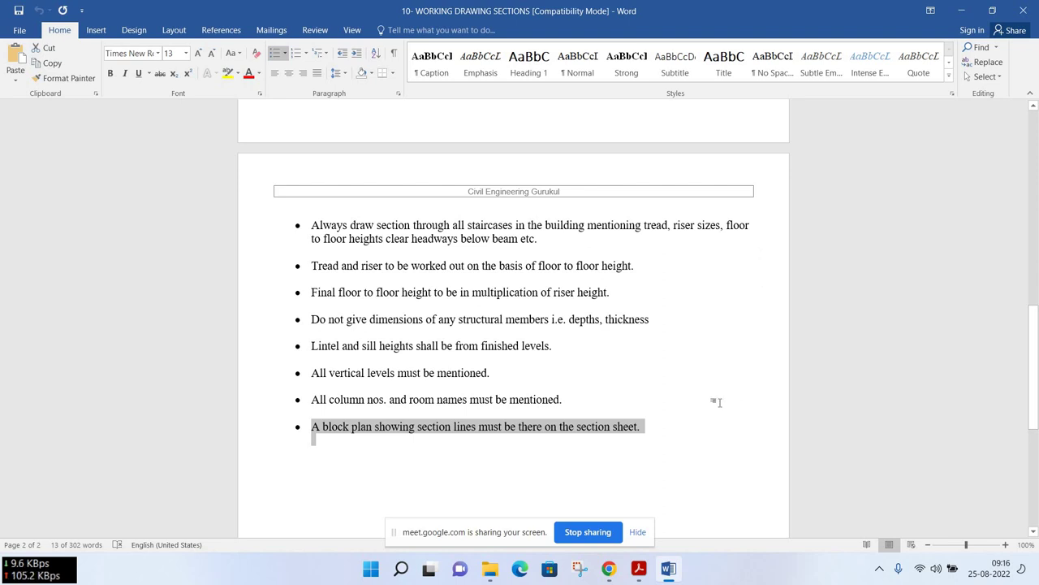
Scroll back up to the checklist title at the top of page 1
scroll(716, 401, "down", 2)
scroll(719, 398, "down", 1)
scroll(685, 406, "up", 1)
scroll(673, 411, "up", 1)
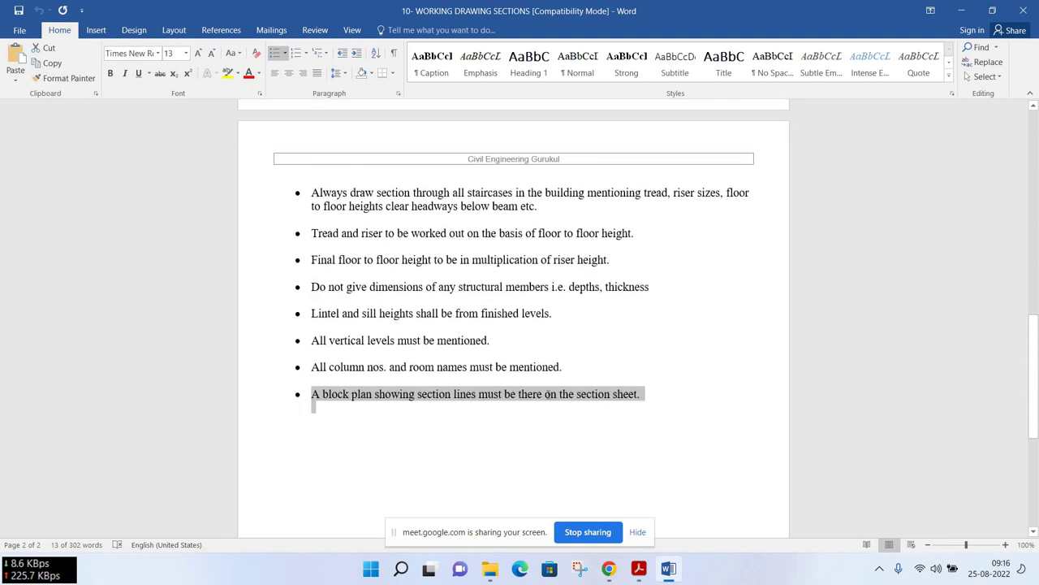
scroll(548, 394, "up", 4)
scroll(511, 386, "up", 6)
scroll(471, 374, "up", 3)
scroll(410, 361, "up", 4)
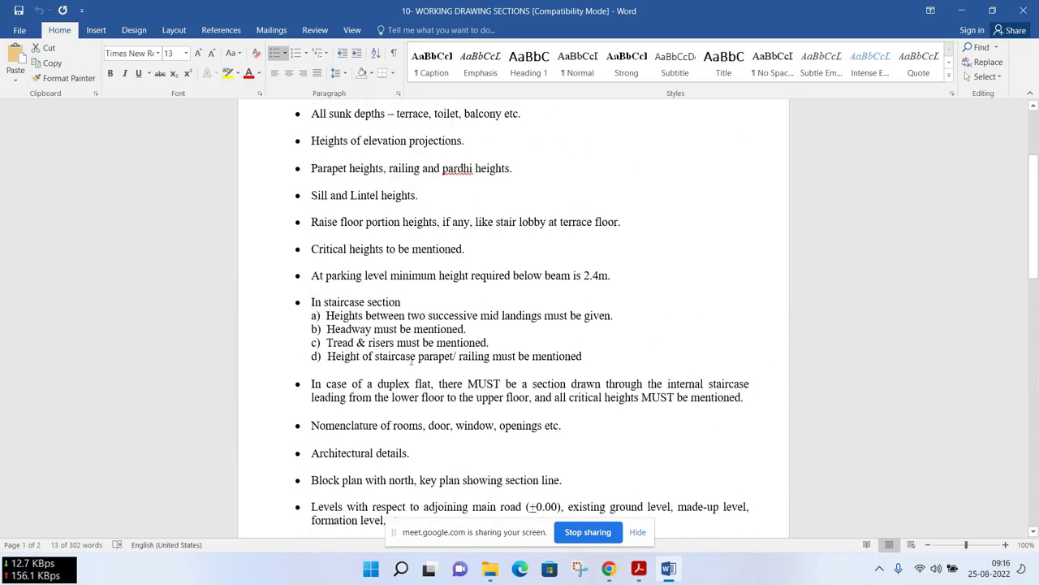
scroll(411, 360, "up", 4)
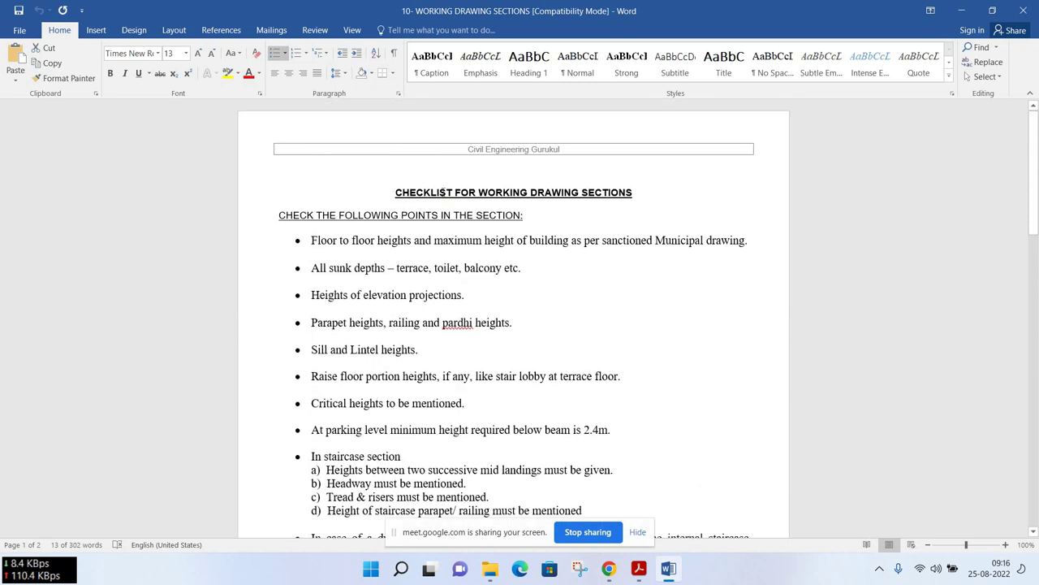
Highlight the checklist title and the section points through the staircase sections
triple_click(638, 192)
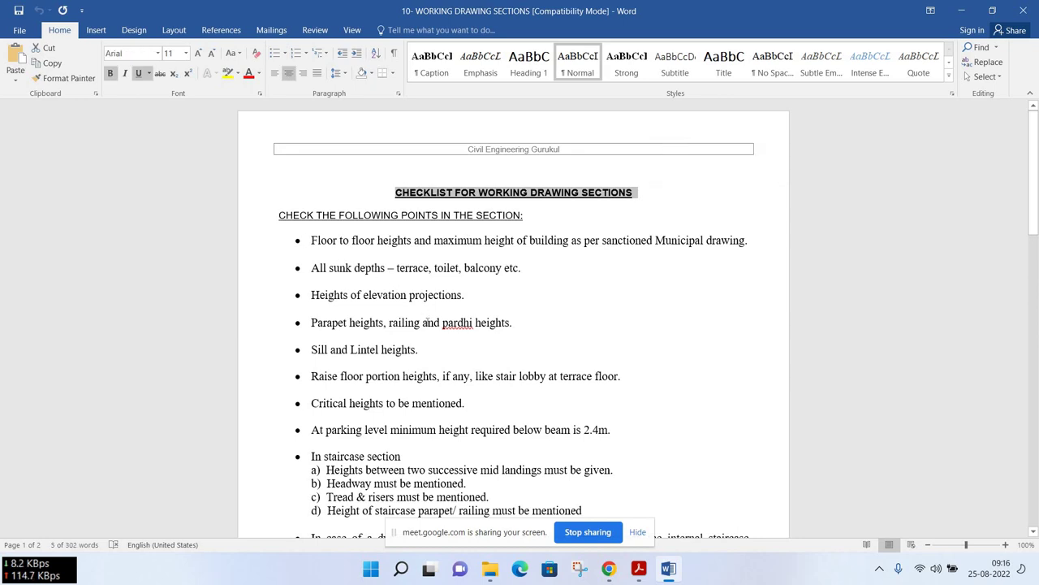
left_click_drag(311, 240, 419, 351)
mouse_move(497, 479)
left_mouse_down()
mouse_move(518, 542)
mouse_move(437, 294)
left_mouse_up()
Return to the top, clear the selection, and close Word with Alt+F4
scroll(439, 293, "up", 5)
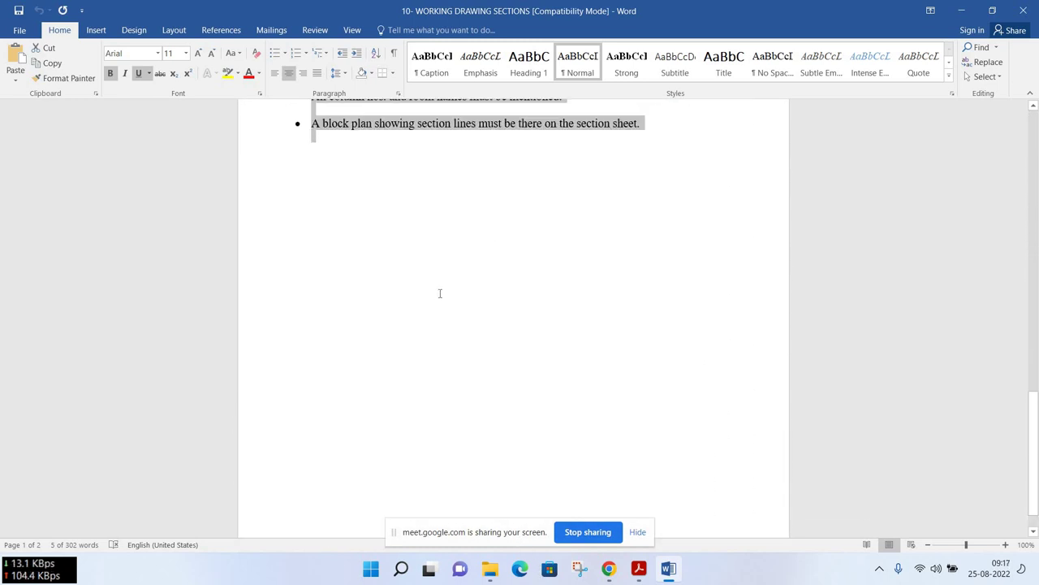
scroll(440, 293, "up", 1)
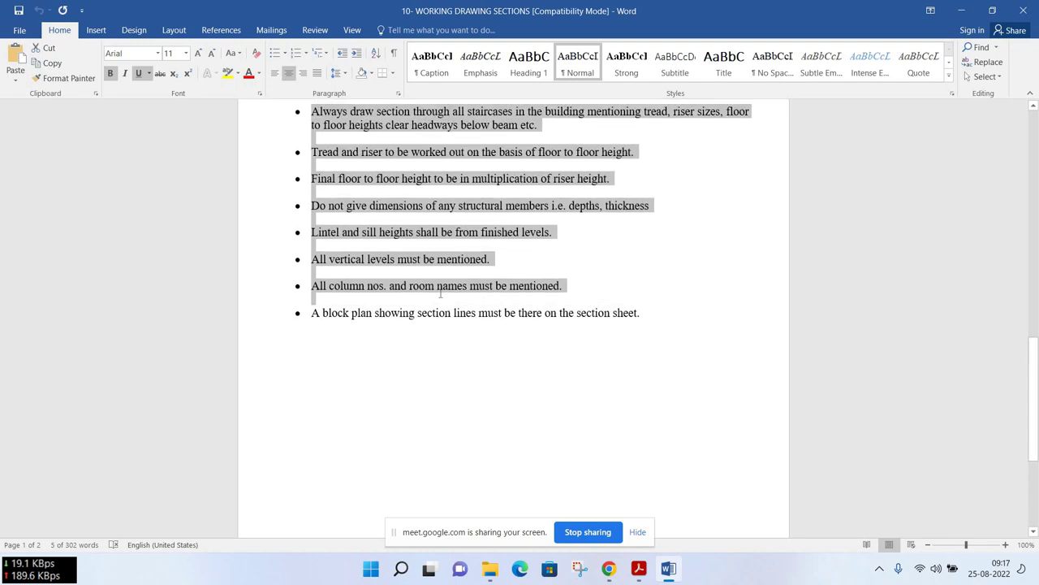
scroll(440, 293, "up", 1)
scroll(440, 293, "up", 1)
scroll(442, 293, "up", 1)
scroll(442, 292, "up", 2)
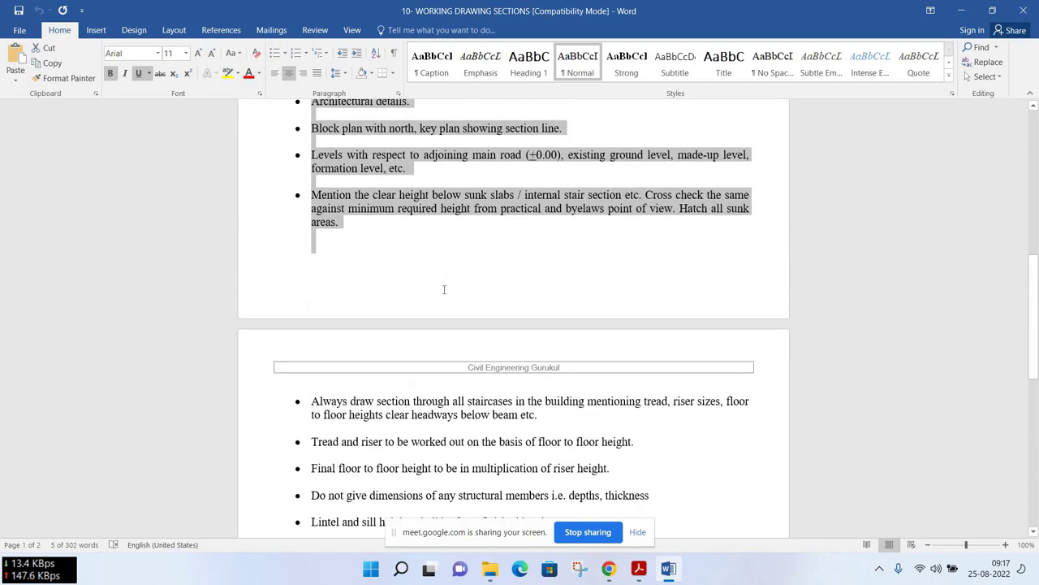
scroll(441, 291, "up", 3)
scroll(441, 286, "up", 3)
scroll(439, 284, "up", 3)
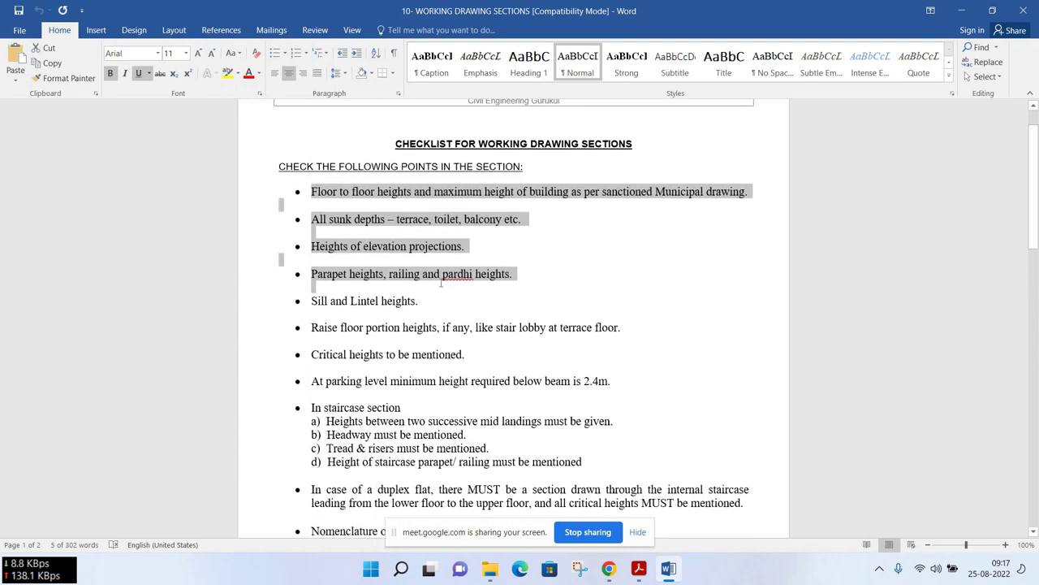
scroll(441, 282, "up", 1)
left_click_drag(366, 290, 365, 290)
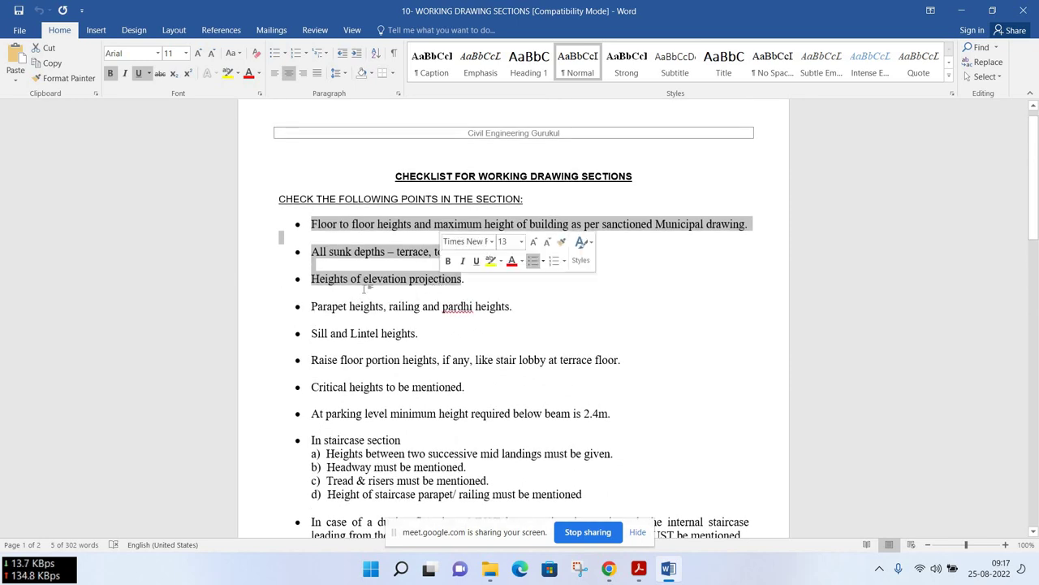
key("Right")
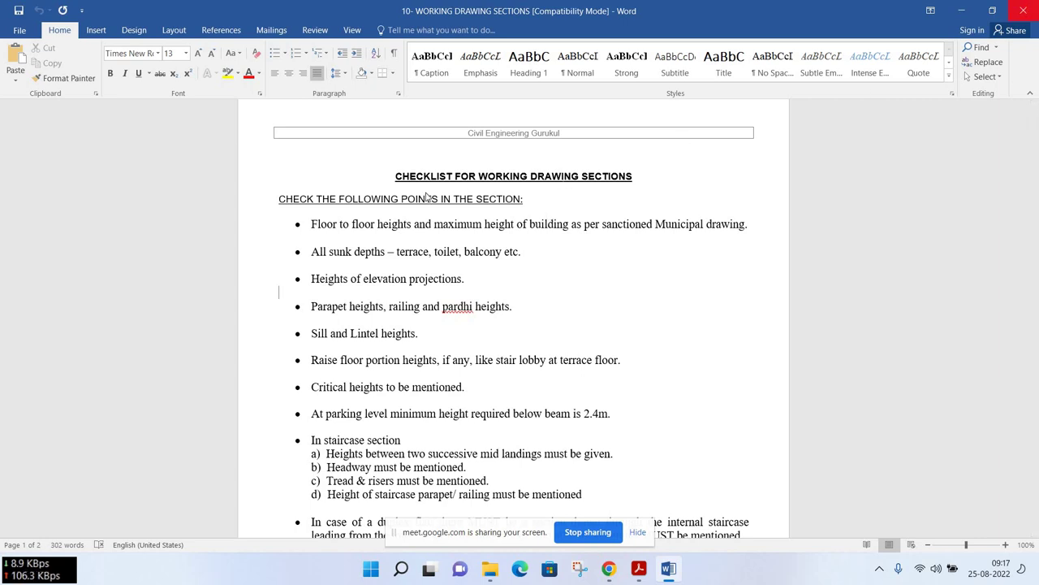
key("alt+F4")
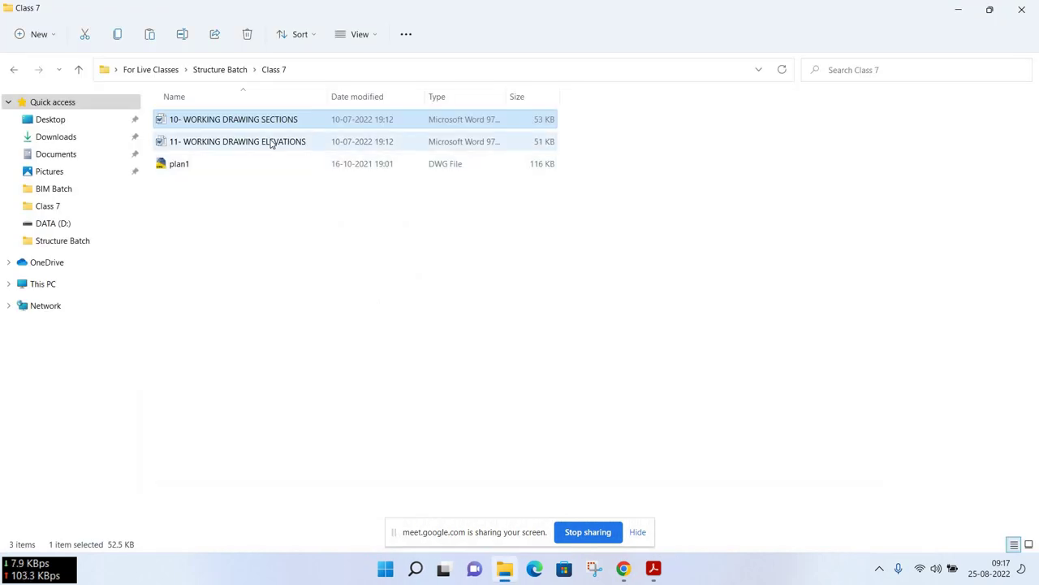
Open '11- WORKING DRAWING ELEVATIONS', maximize its window, and enable editing
double_click(272, 143)
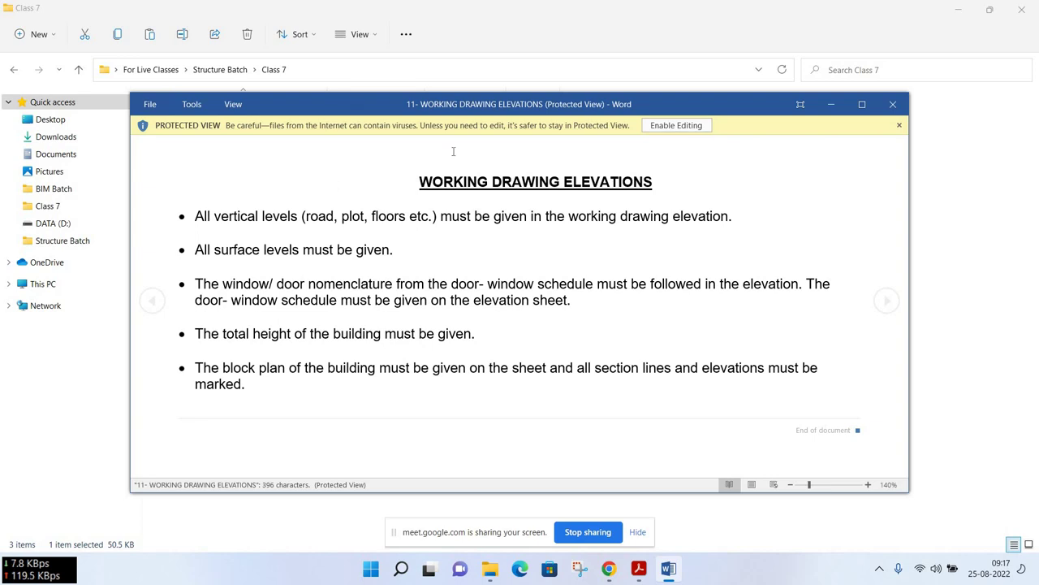
double_click(353, 101)
left_click(548, 34)
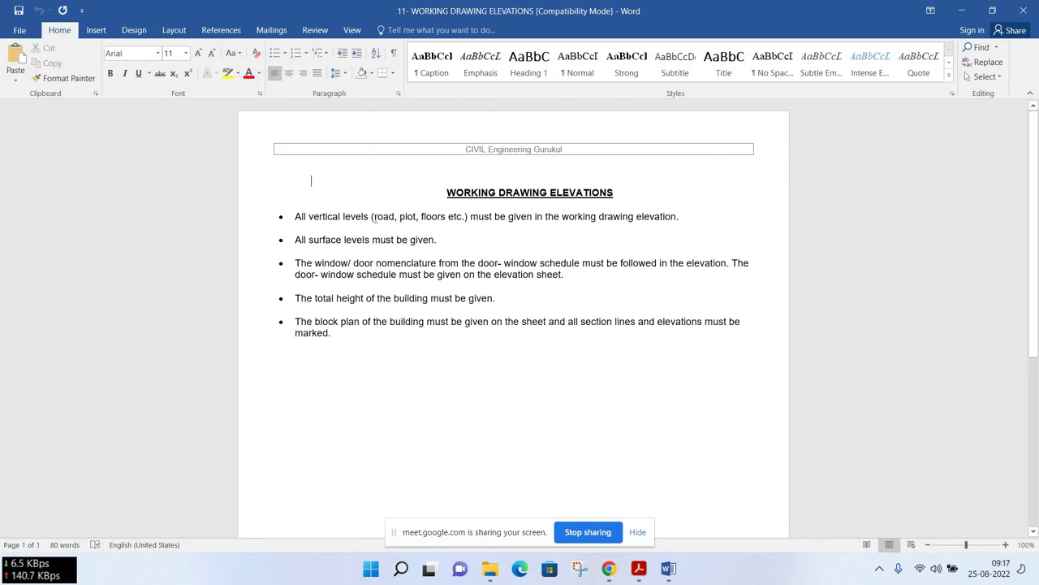
Highlight the vertical levels point and the surface levels point in turn
left_click_drag(294, 216, 472, 217)
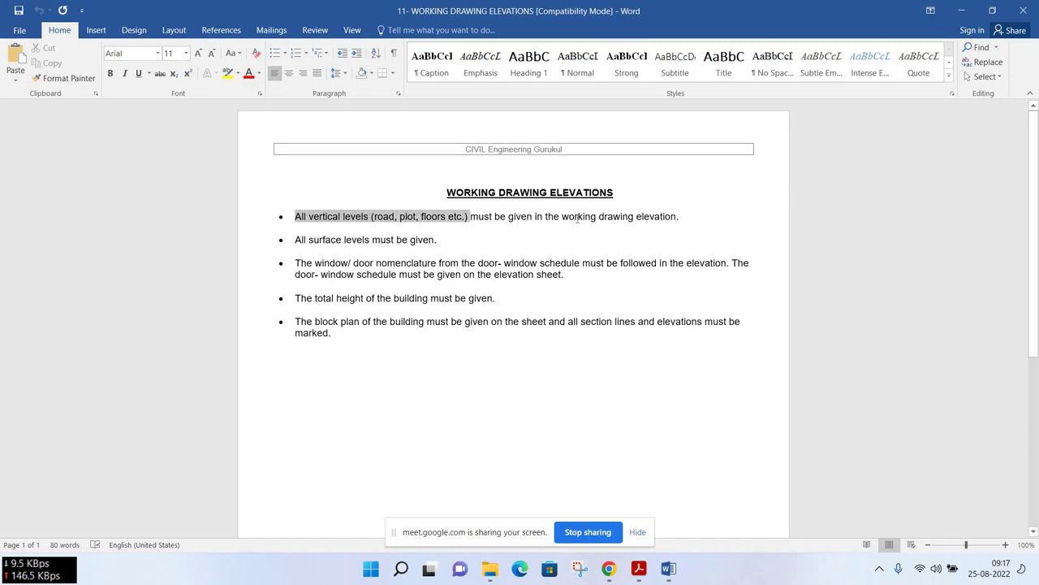
left_click_drag(618, 225, 673, 224)
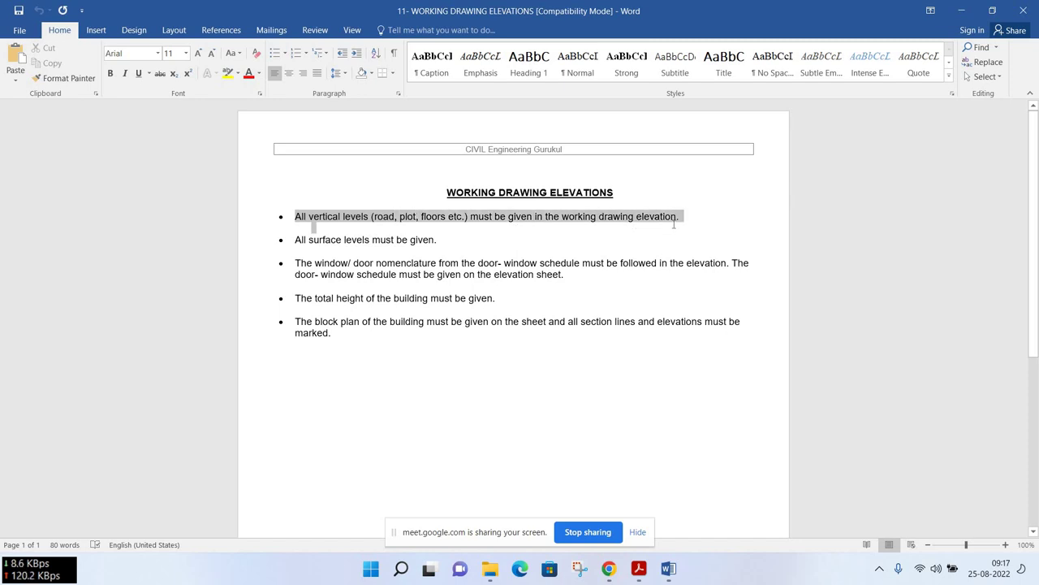
left_click(388, 217)
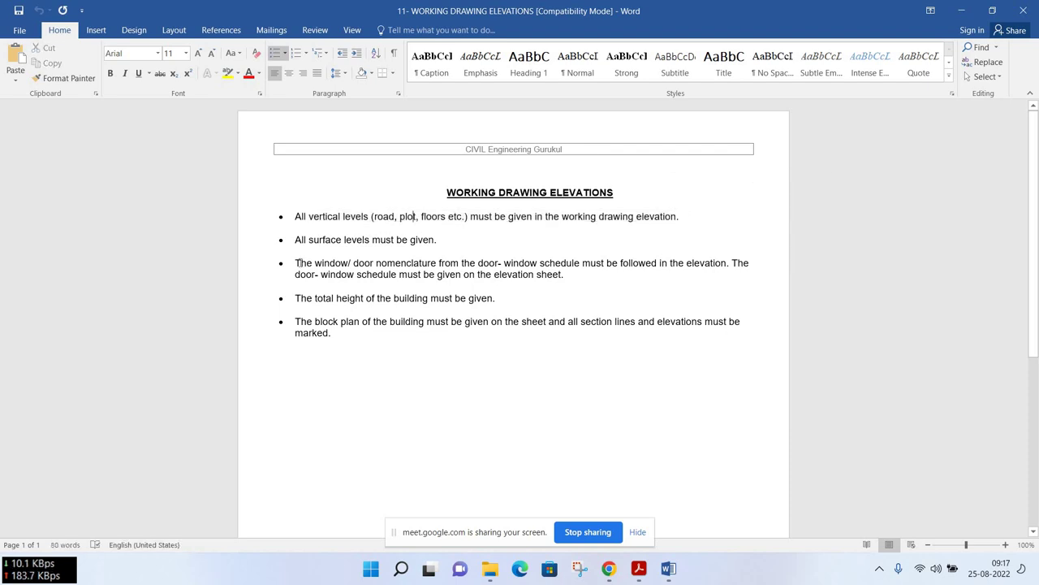
key("Down")
left_click_drag(295, 240, 442, 241)
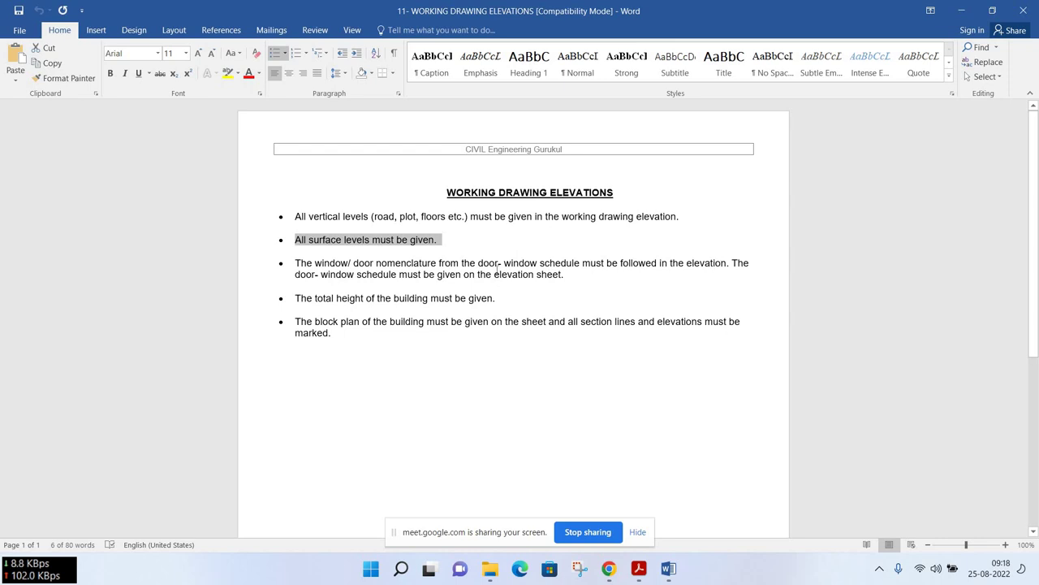
Highlight the window/door nomenclature, elevation sheet, total height and block plan points, then close Word
left_click_drag(727, 263, 330, 258)
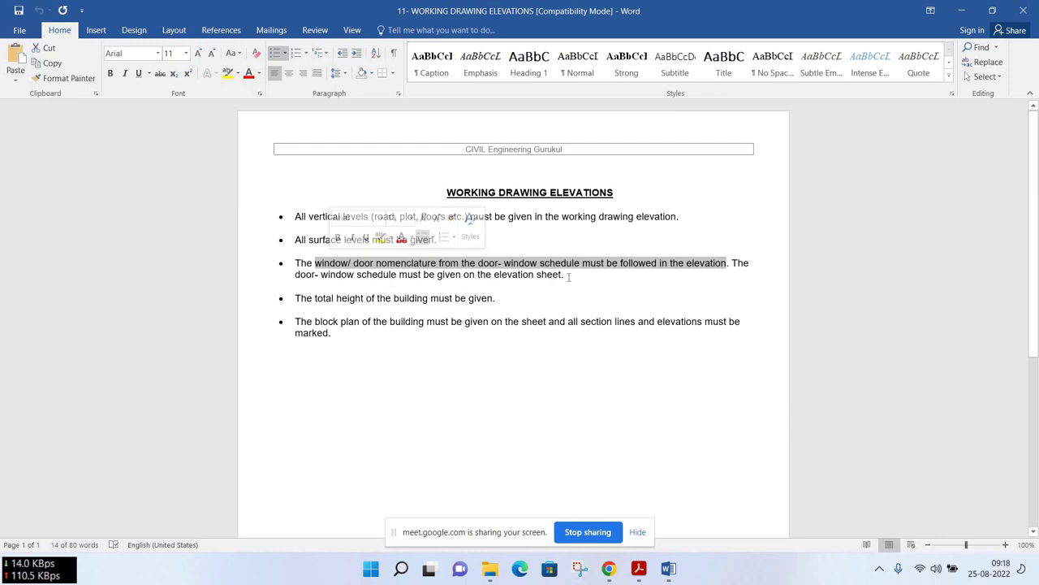
left_click_drag(477, 275, 569, 276)
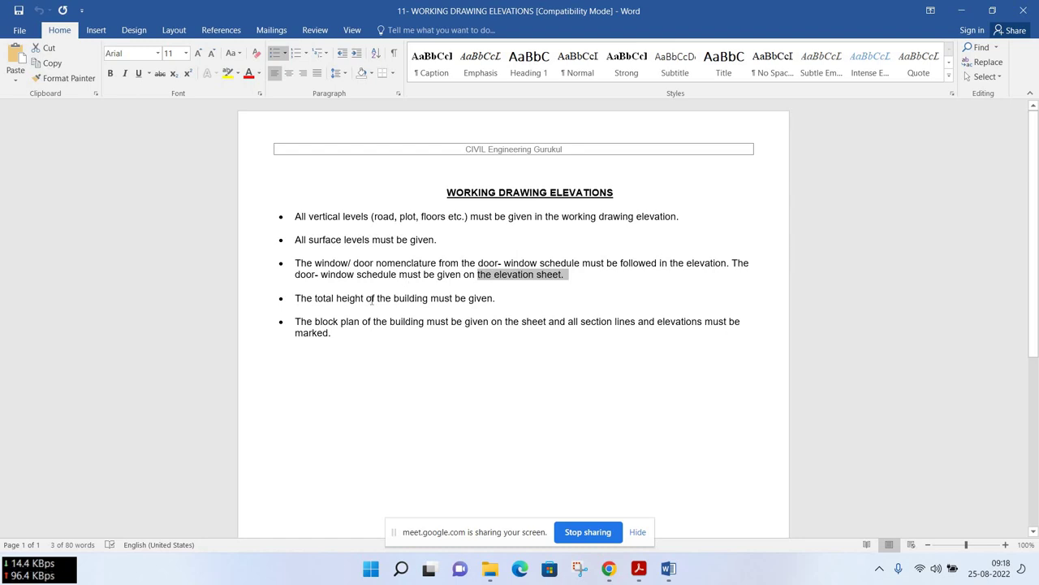
left_click_drag(295, 298, 500, 301)
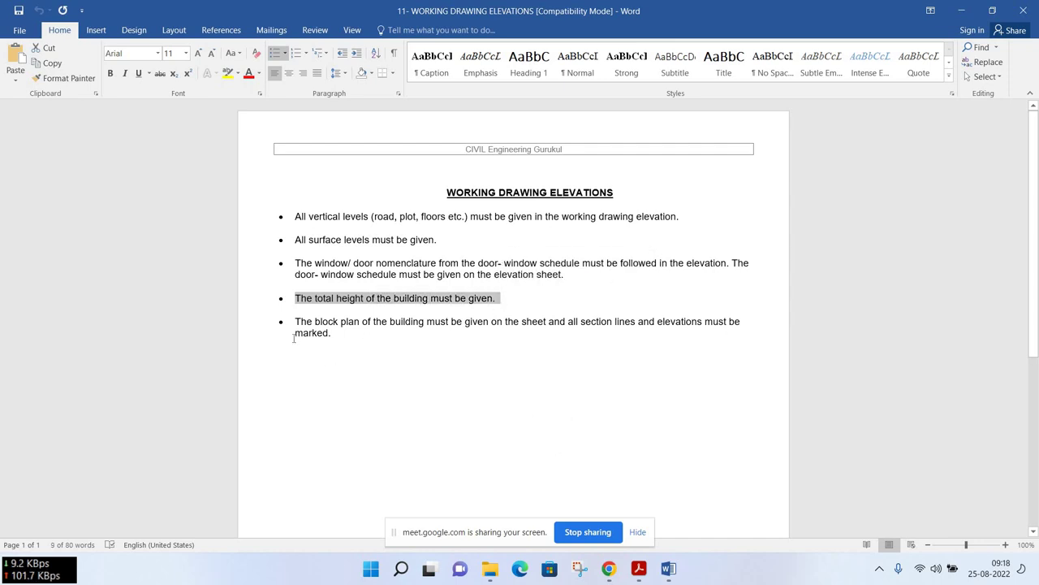
left_click_drag(296, 321, 742, 323)
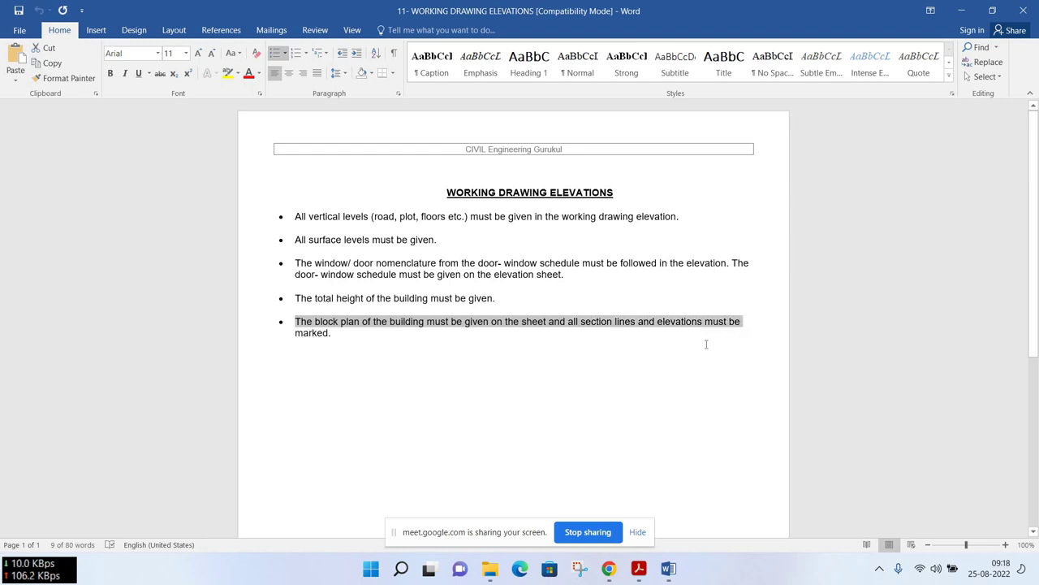
left_click(366, 341)
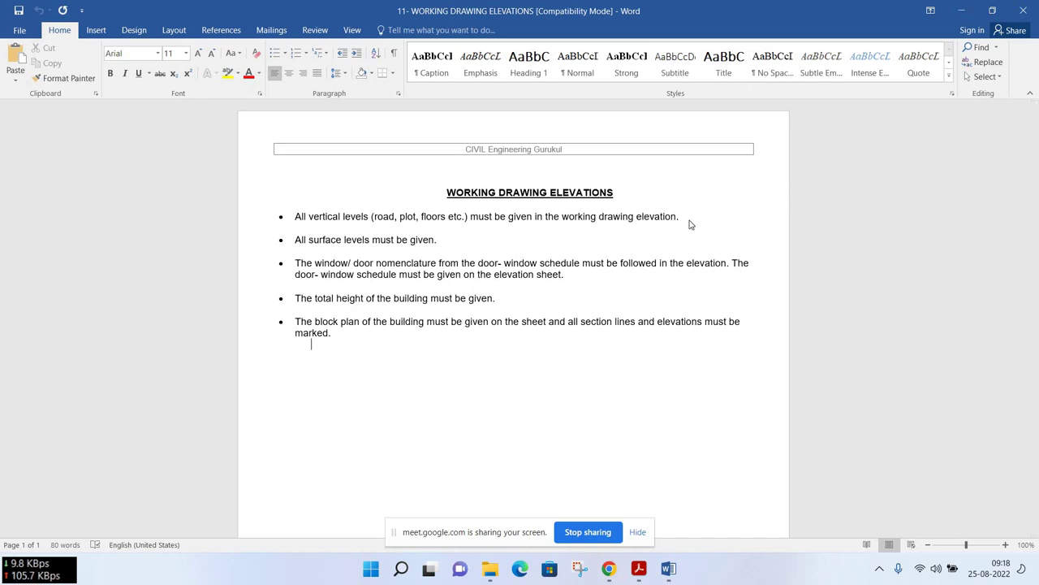
key("alt+F4")
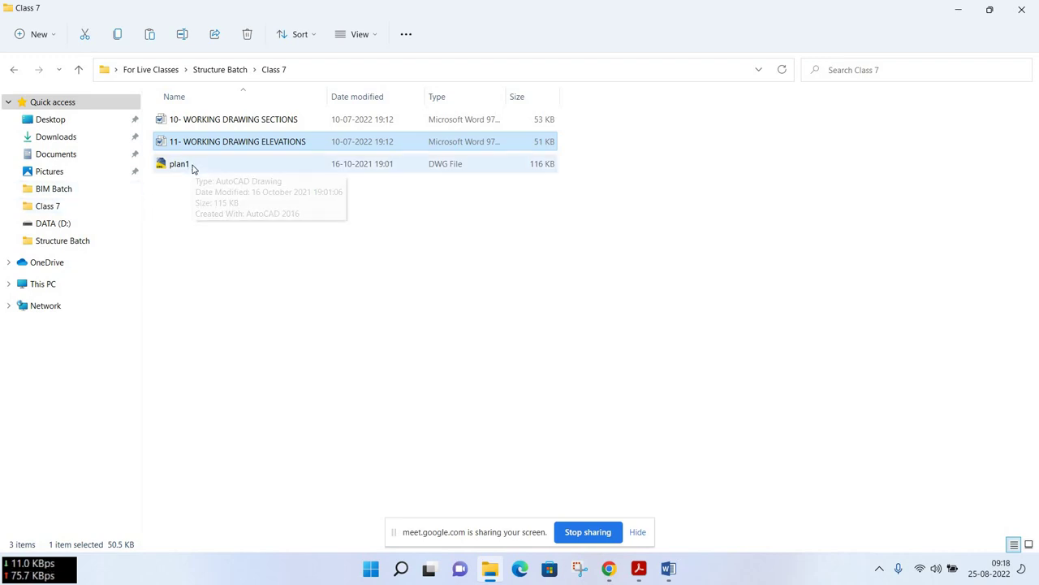
mouse_move(180, 164)
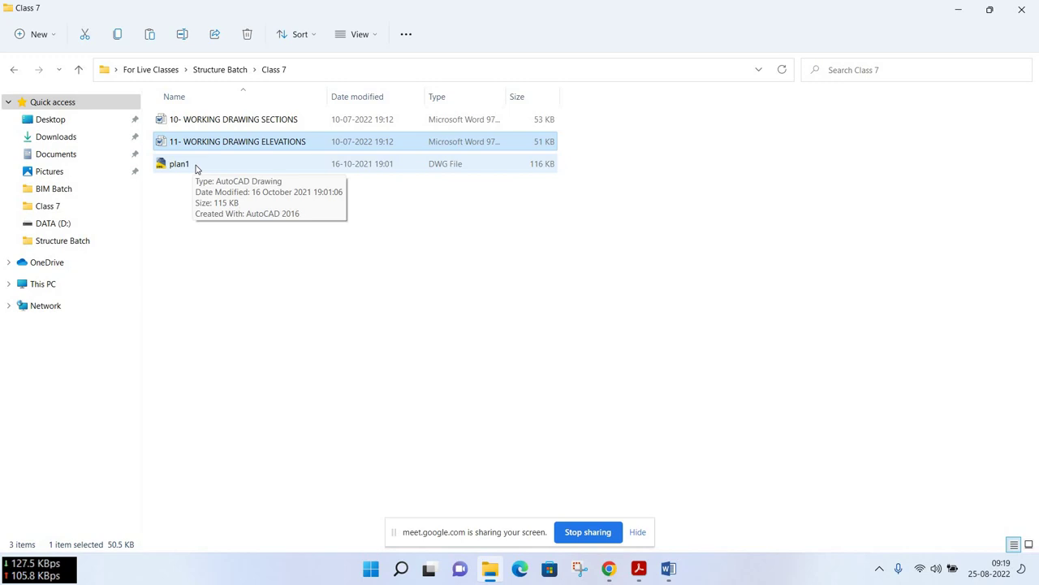
Select the plan1 drawing in the Class 7 folder
left_click(196, 167)
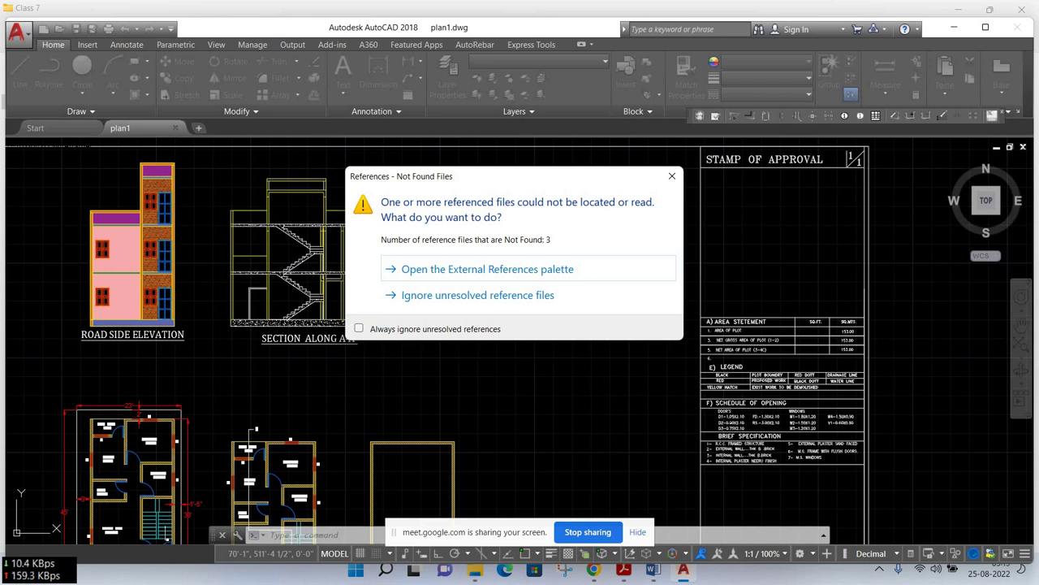
left_click(671, 176)
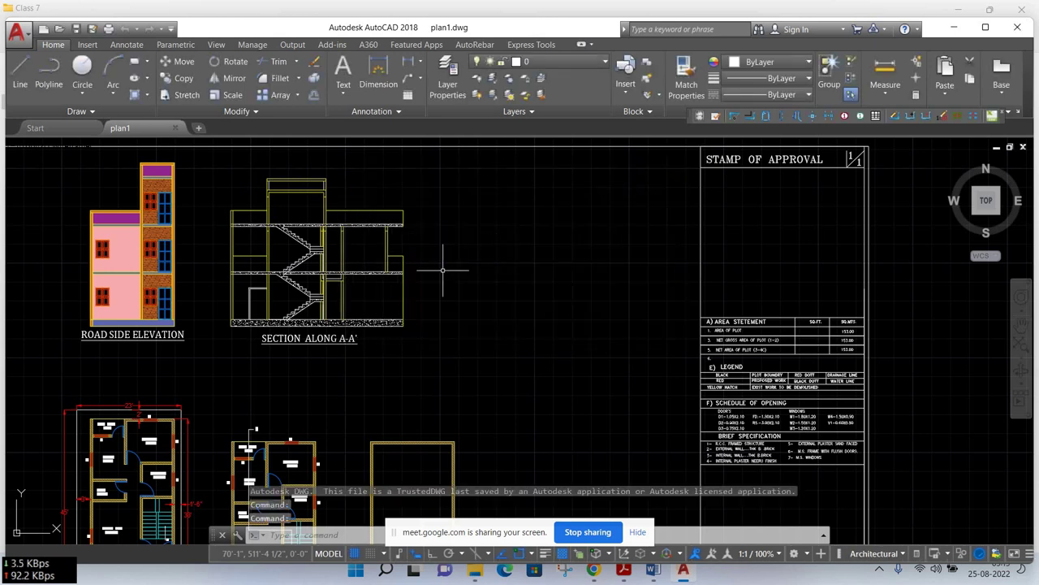
scroll(443, 269, "down", 3)
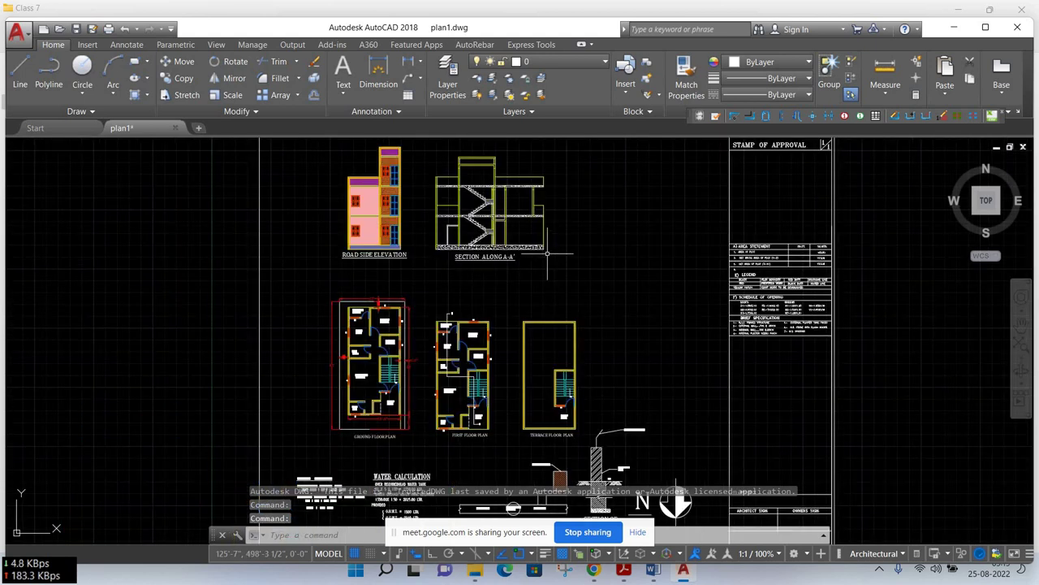
middle_click_drag(416, 327, 429, 280)
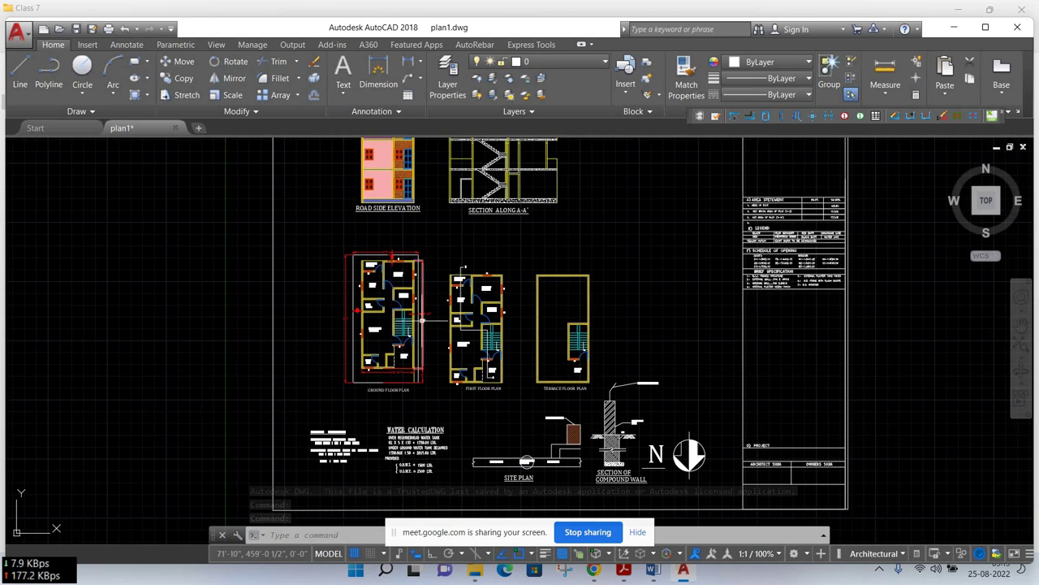
scroll(404, 349, "up", 3)
scroll(390, 366, "up", 2)
scroll(349, 422, "up", 2)
scroll(397, 453, "up", 3)
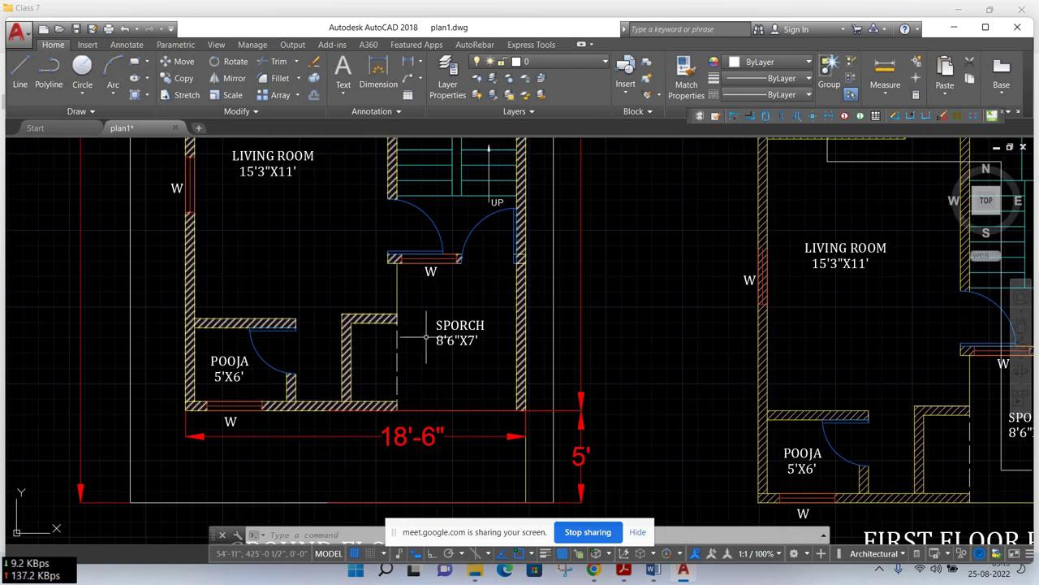
scroll(464, 382, "down", 3)
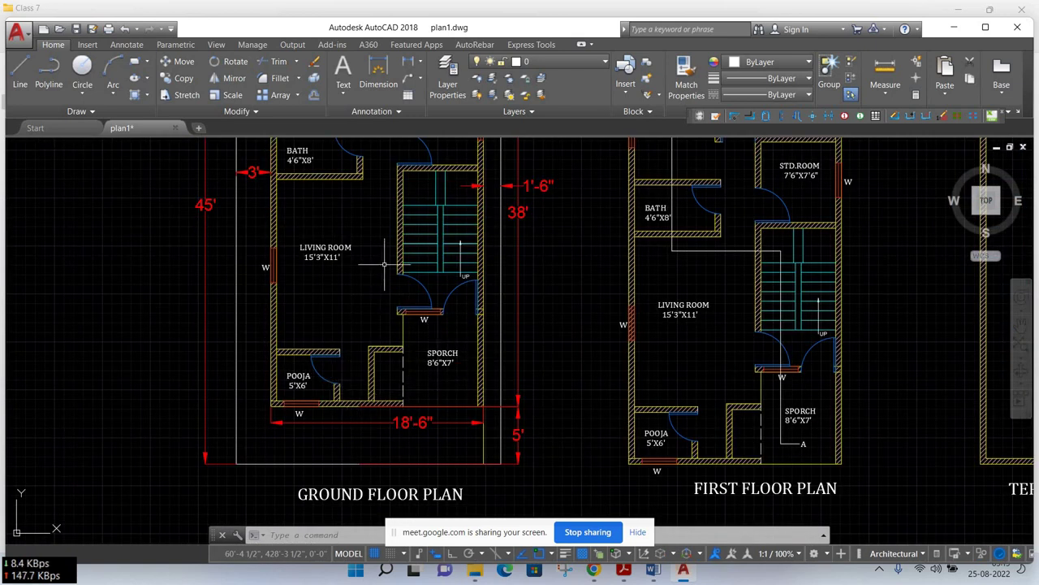
mouse_move(385, 264)
middle_mouse_down()
mouse_move(384, 363)
mouse_move(369, 251)
middle_mouse_up()
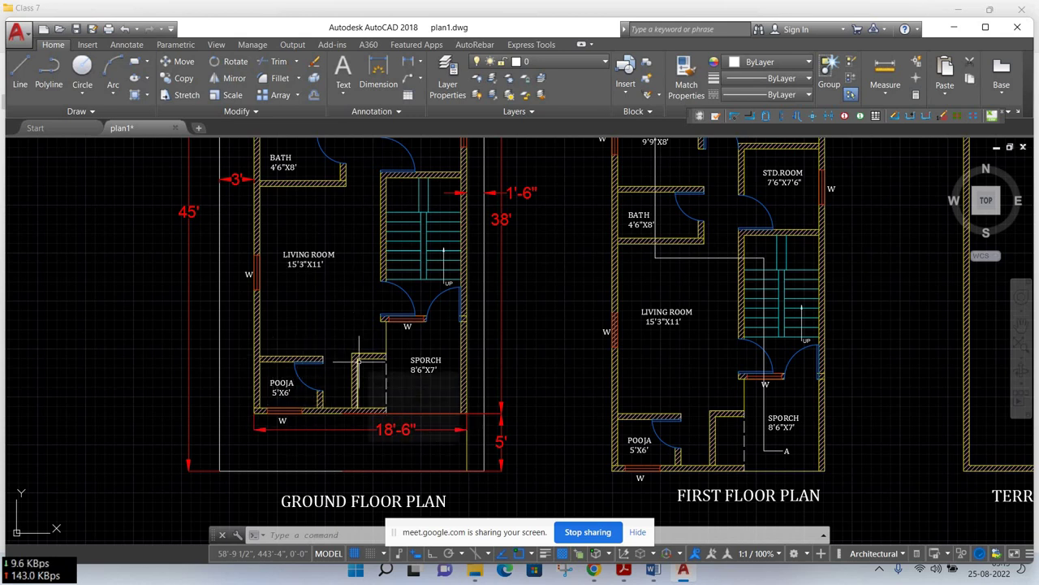
scroll(406, 380, "down", 2)
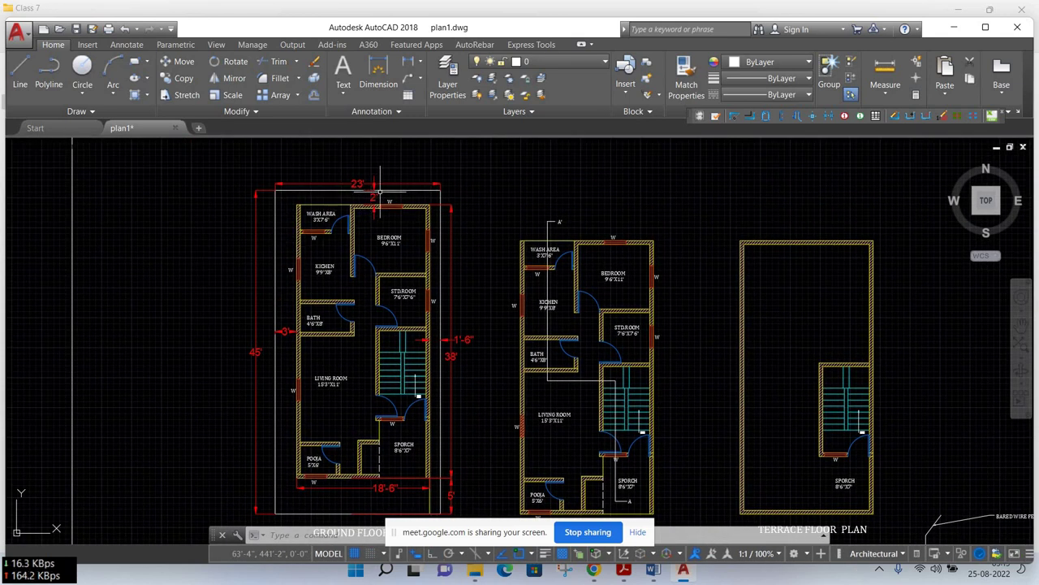
middle_click_drag(395, 292, 397, 230)
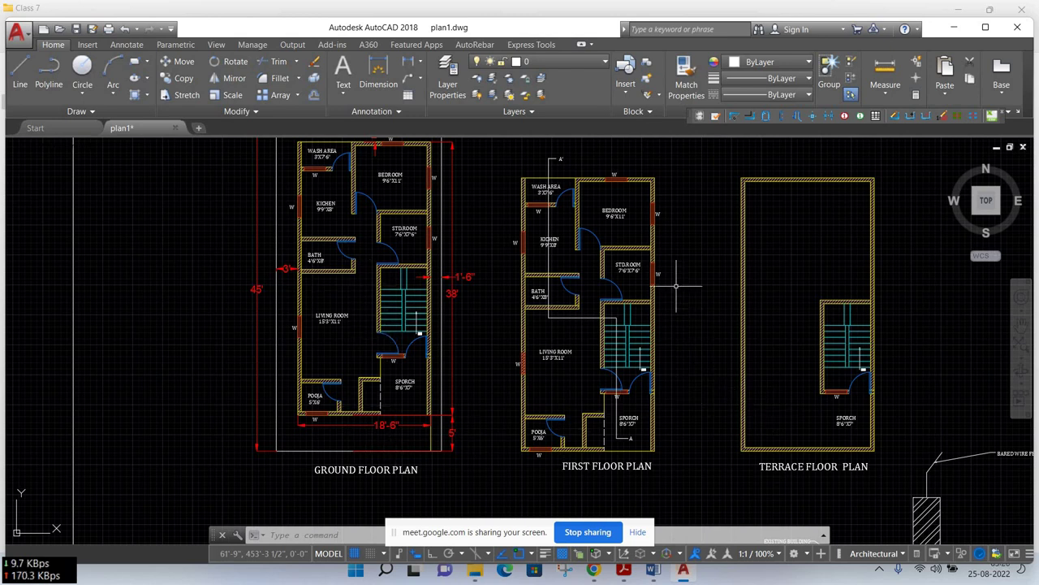
scroll(552, 147, "up", 4)
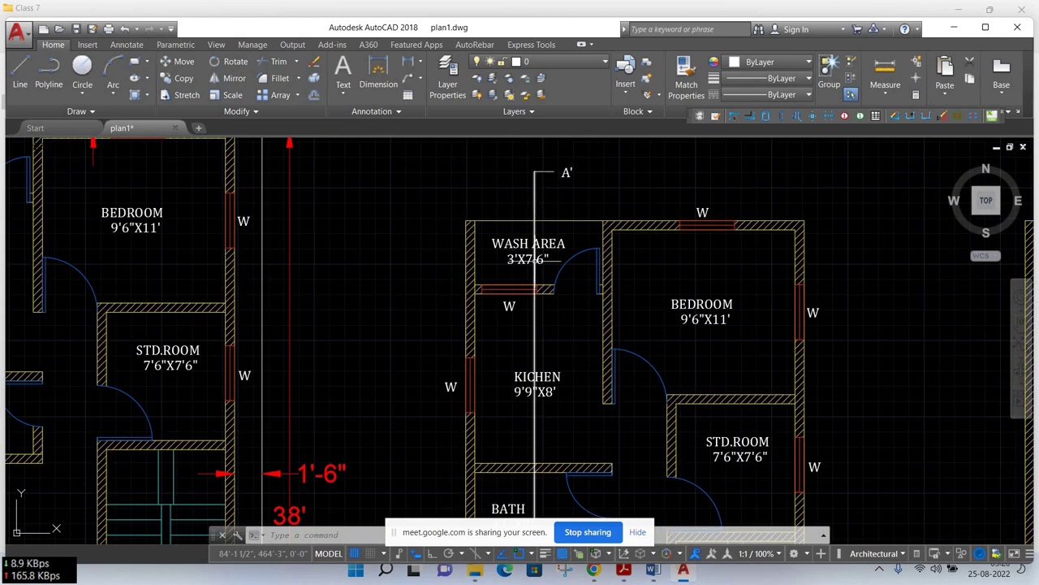
middle_click_drag(529, 327, 522, 207)
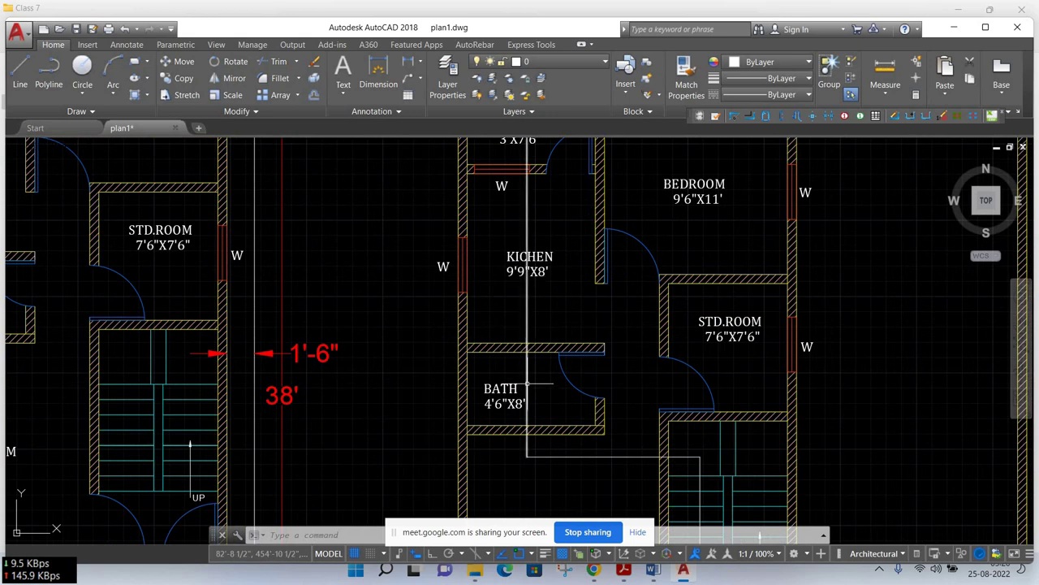
scroll(527, 380, "down", 2)
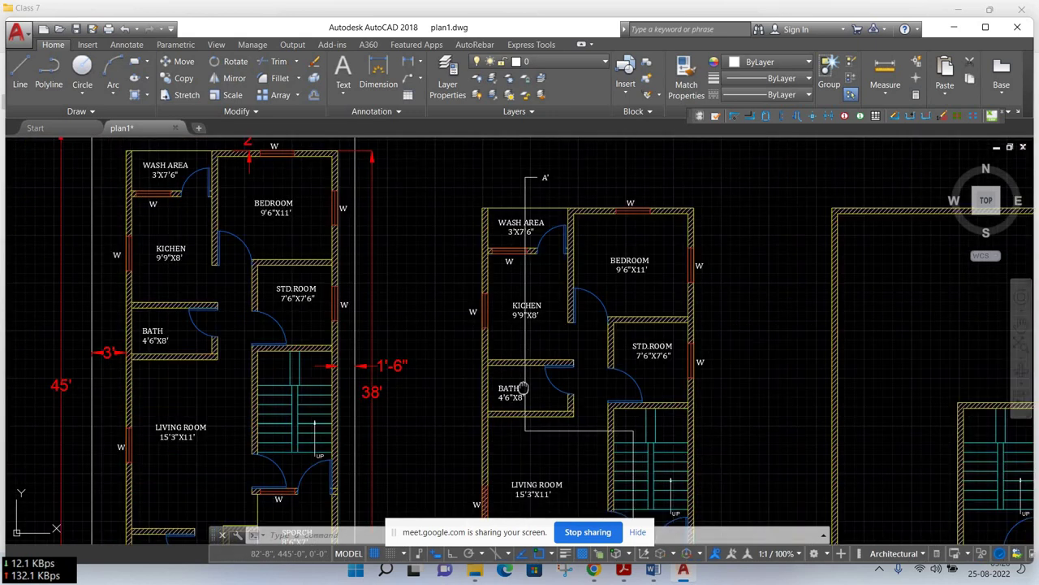
mouse_move(538, 344)
middle_mouse_down()
mouse_move(509, 271)
mouse_move(502, 311)
middle_mouse_up()
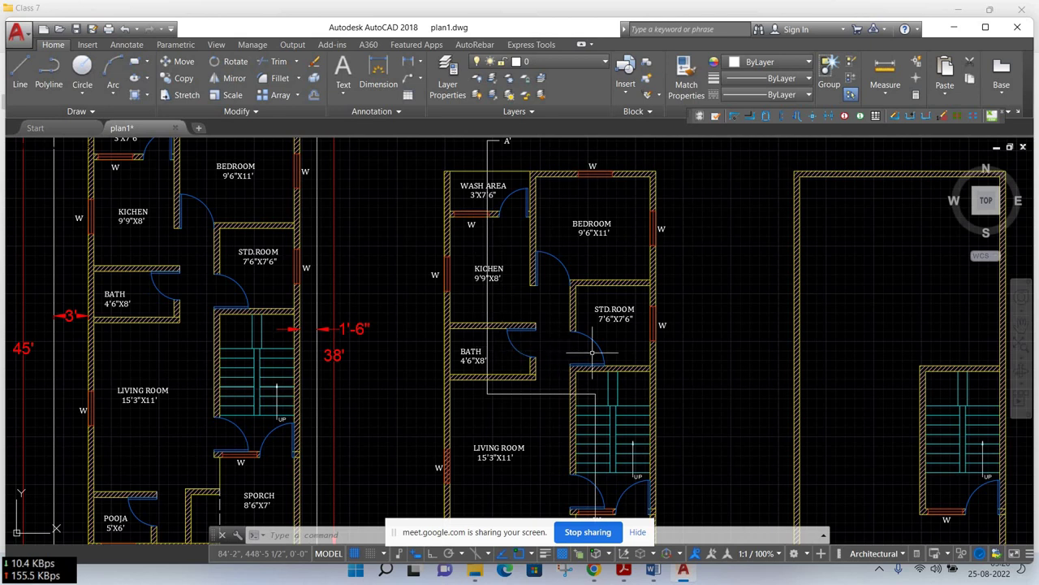
middle_click_drag(613, 414, 604, 360)
middle_click_drag(597, 512, 571, 383)
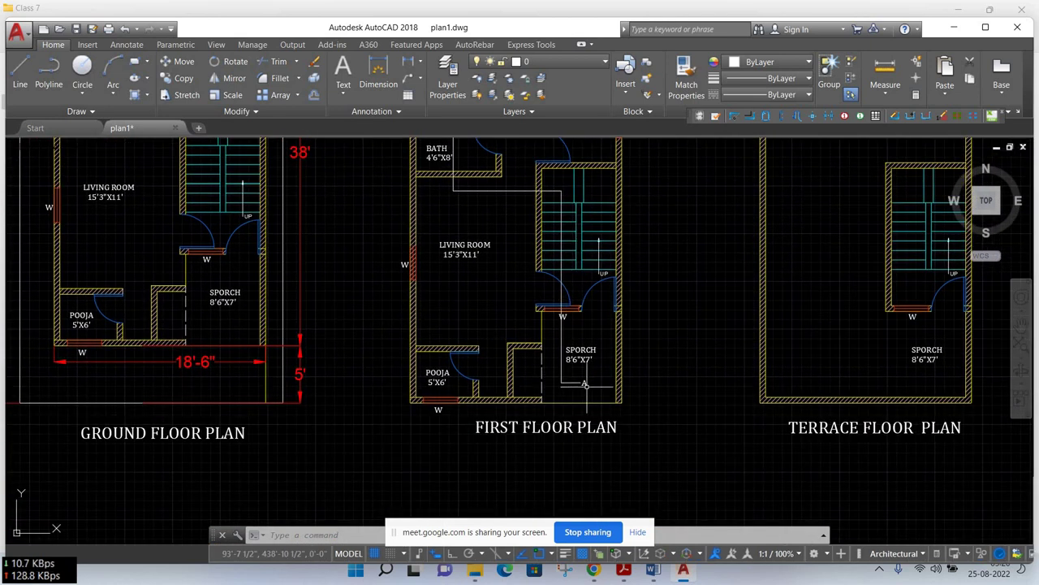
scroll(584, 384, "down", 5)
middle_click_drag(587, 230, 588, 344)
scroll(557, 328, "up", 2)
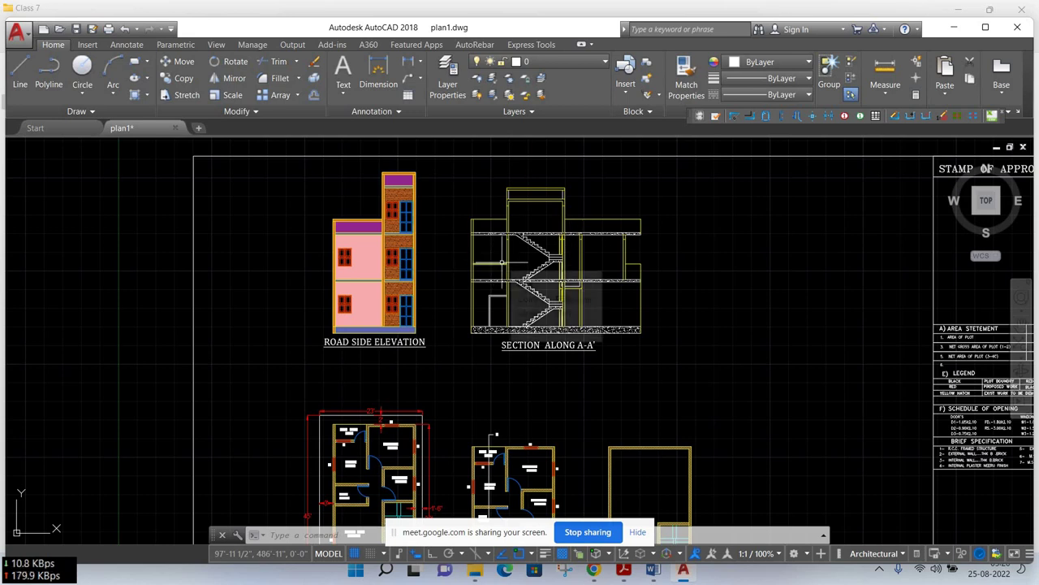
Zoom through the site plan and compound wall section, frame the full sheet, then switch to Meet
scroll(584, 288, "down", 2)
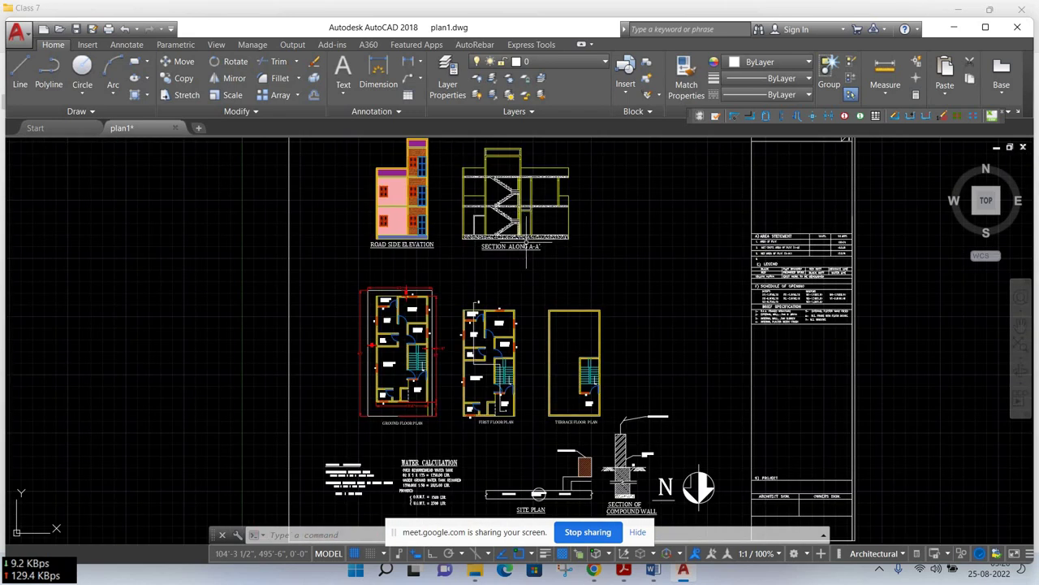
scroll(621, 471, "up", 1)
scroll(621, 381, "up", 2)
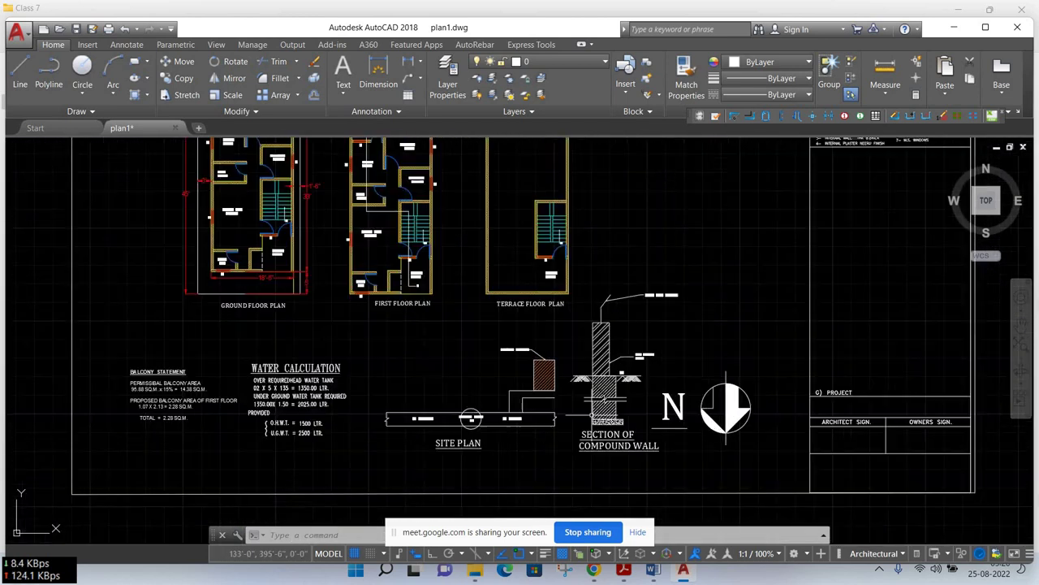
scroll(641, 391, "up", 2)
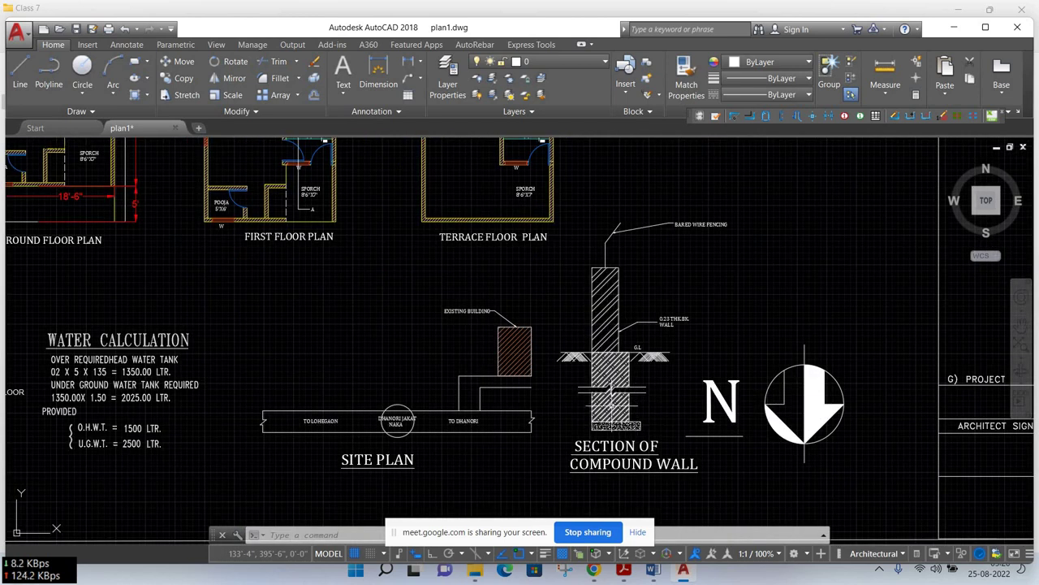
scroll(416, 424, "up", 2)
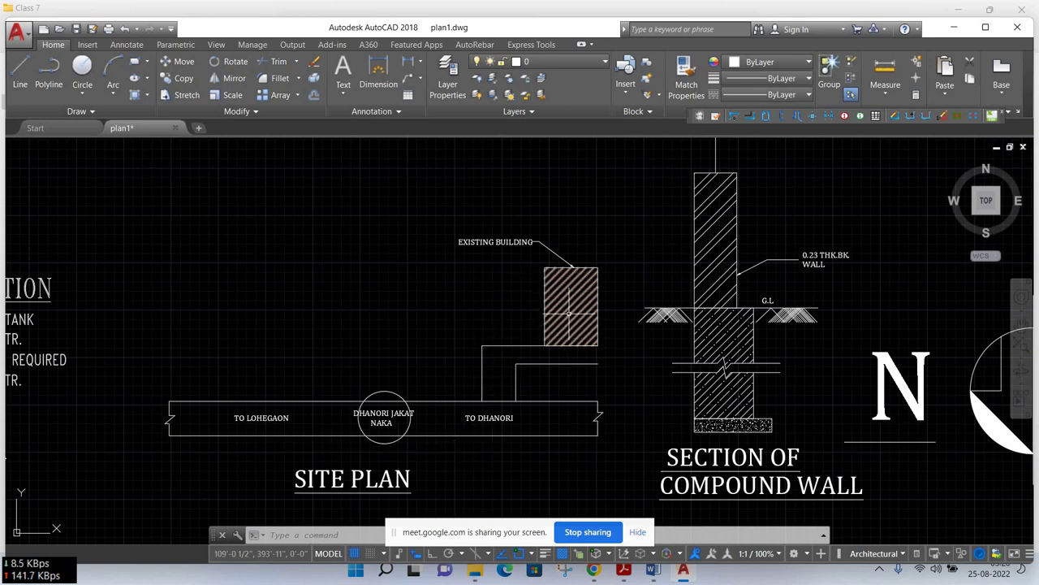
scroll(571, 312, "down", 3)
scroll(571, 313, "down", 2)
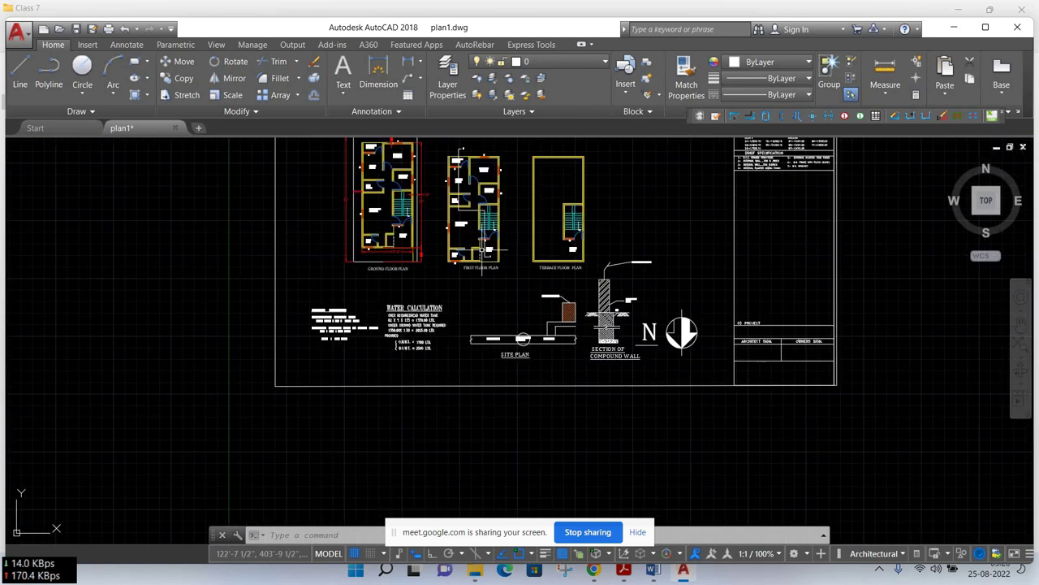
middle_click_drag(458, 215, 478, 349)
middle_click_drag(438, 264, 431, 341)
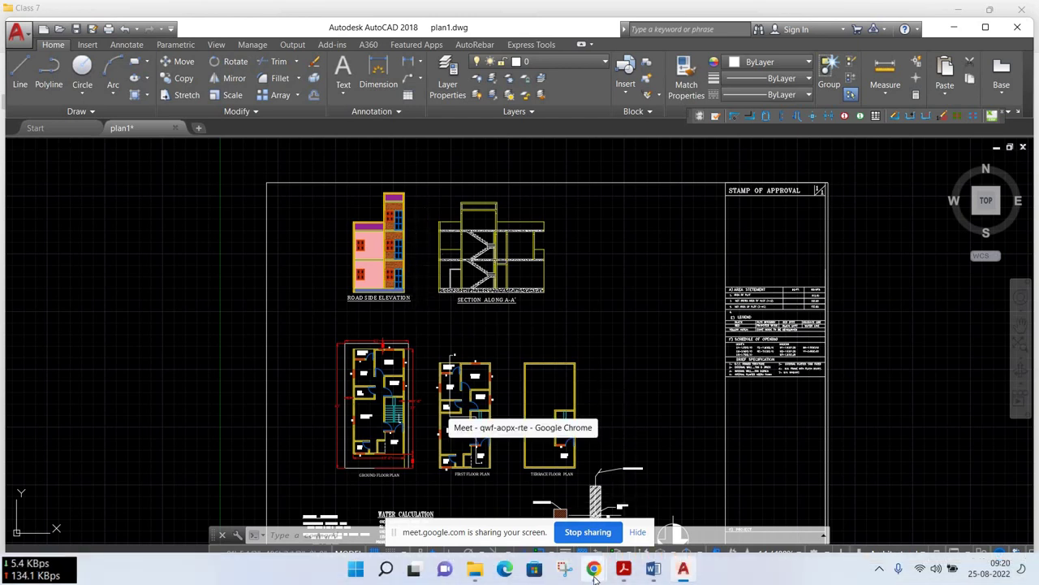
mouse_move(594, 570)
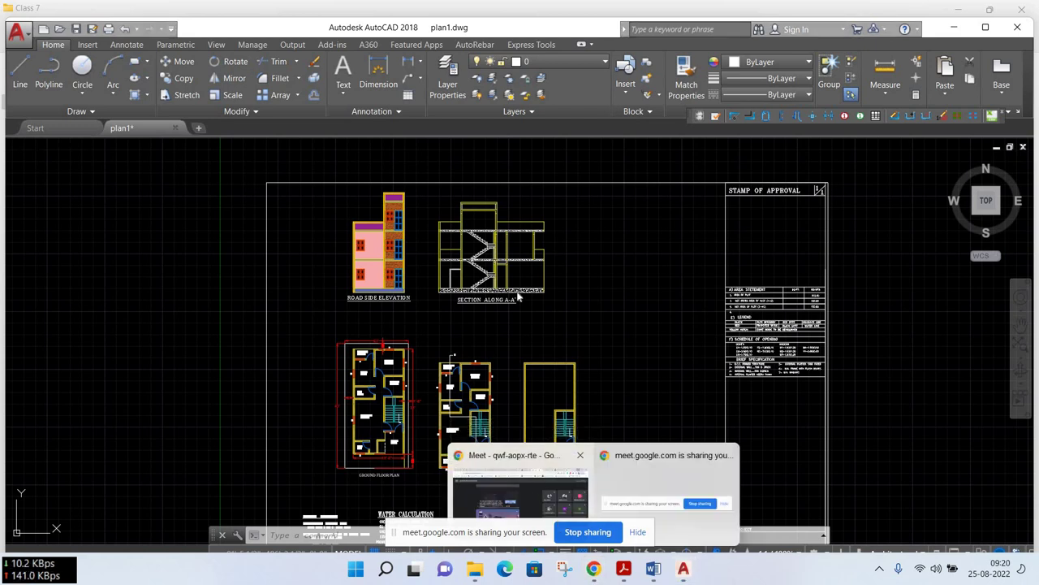
key("alt+Tab")
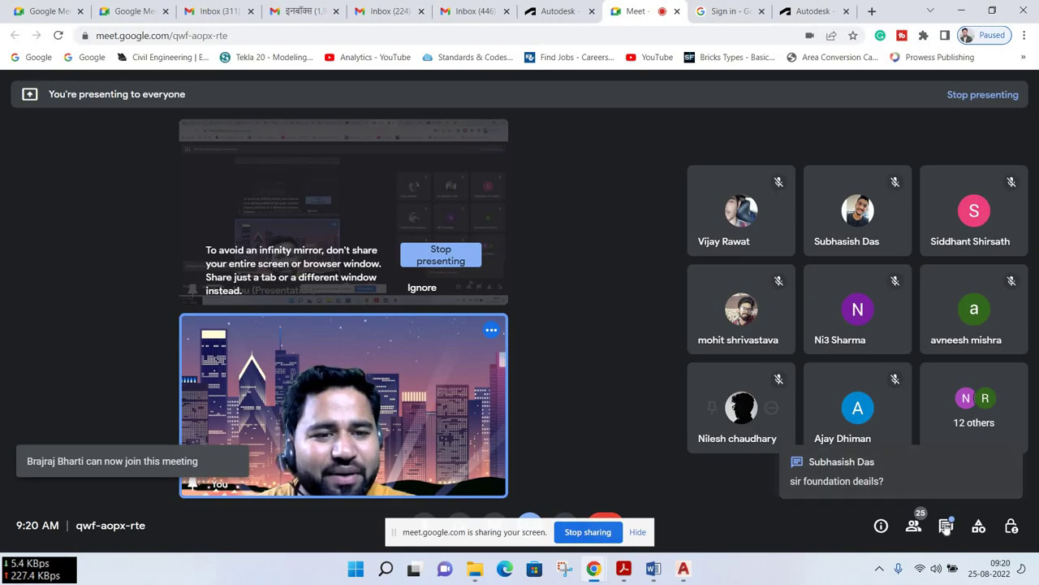
Open the in-call chat, scroll through the messages, and close the chat panel
left_click(946, 526)
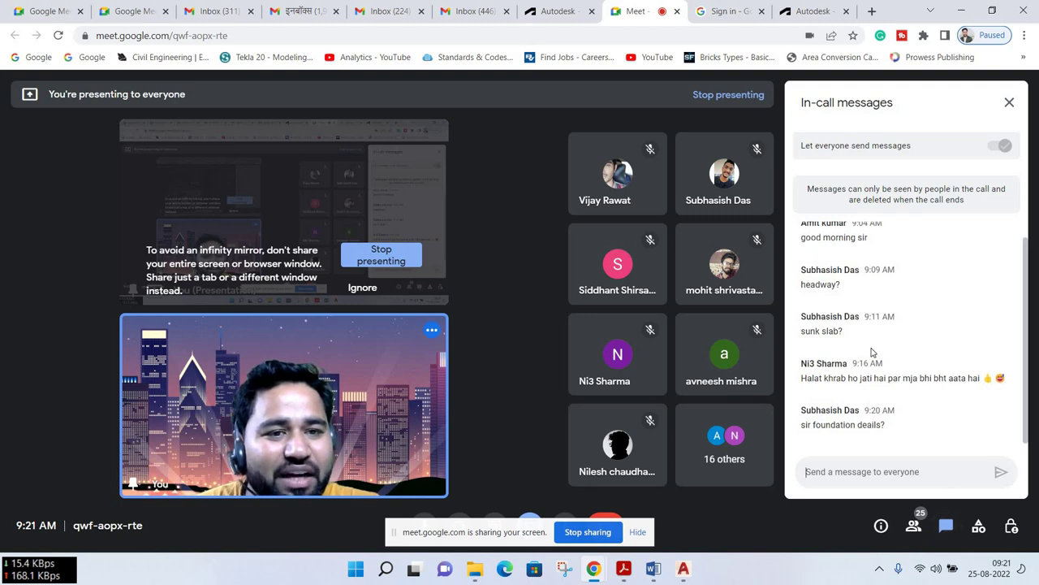
scroll(878, 376, "up", 1)
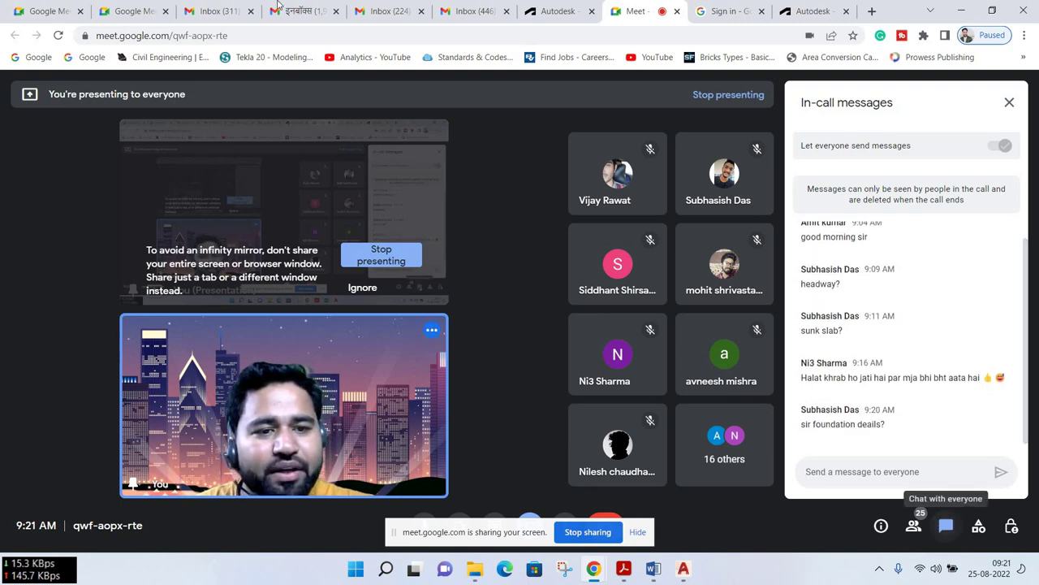
left_click(946, 528)
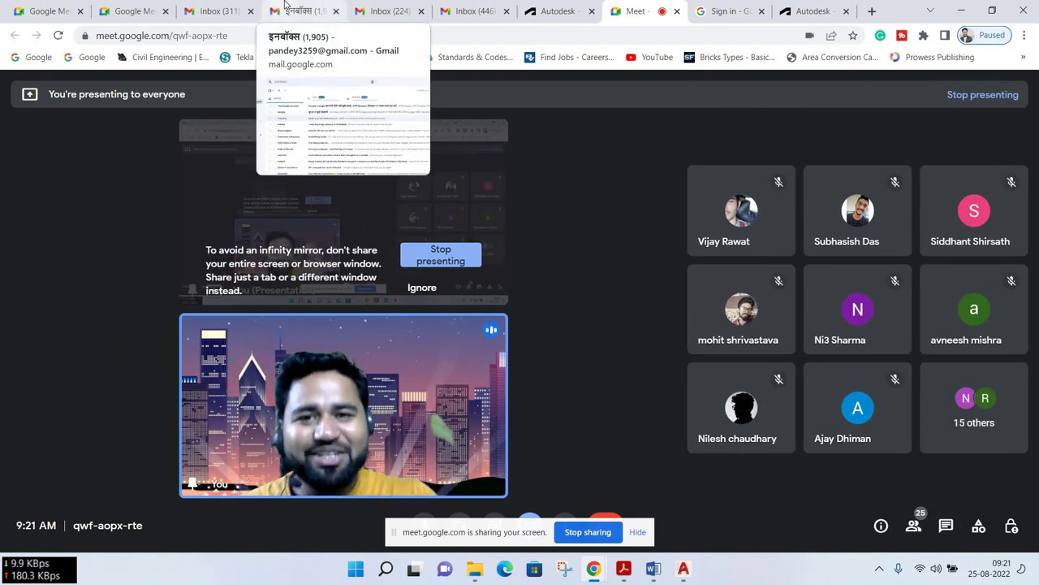
Open the 'CE STRUCTURE AUGUST GURUKUL : PROJECT 5' email and its CESAG PROJ.5.dwg in AutoCAD
left_click(296, 7)
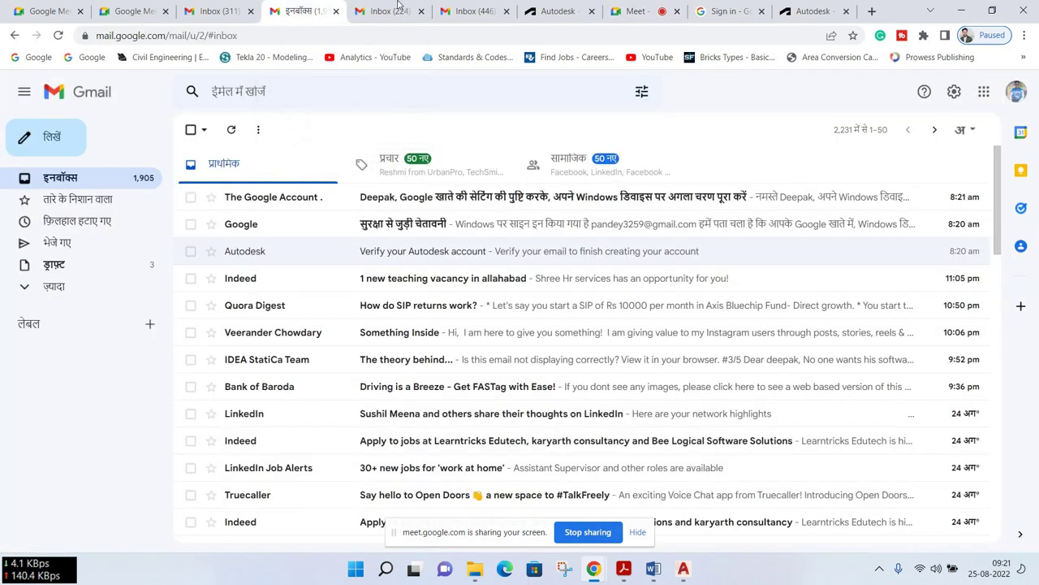
left_click(384, 11)
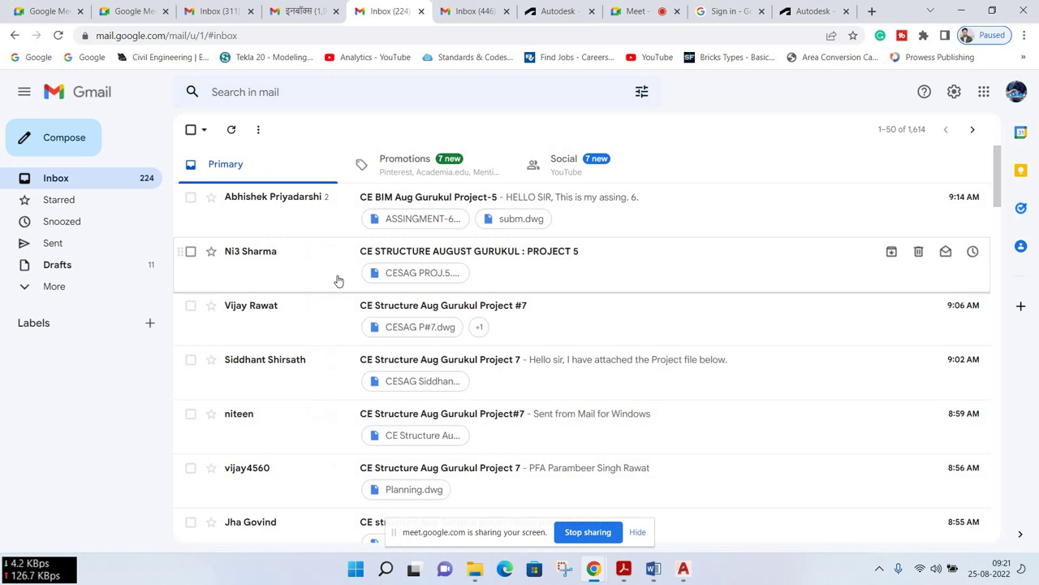
left_click(226, 253)
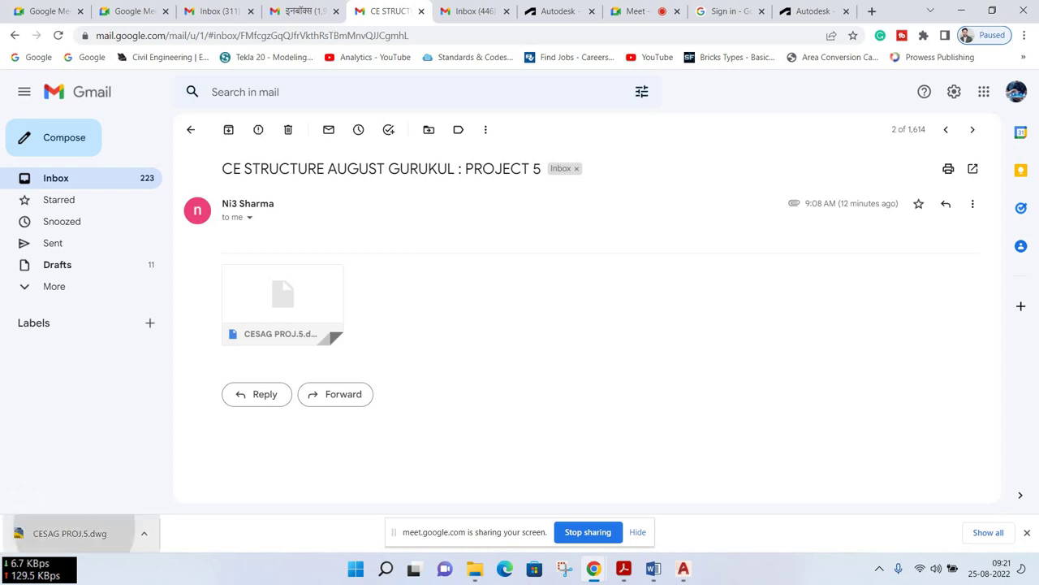
left_click(69, 533)
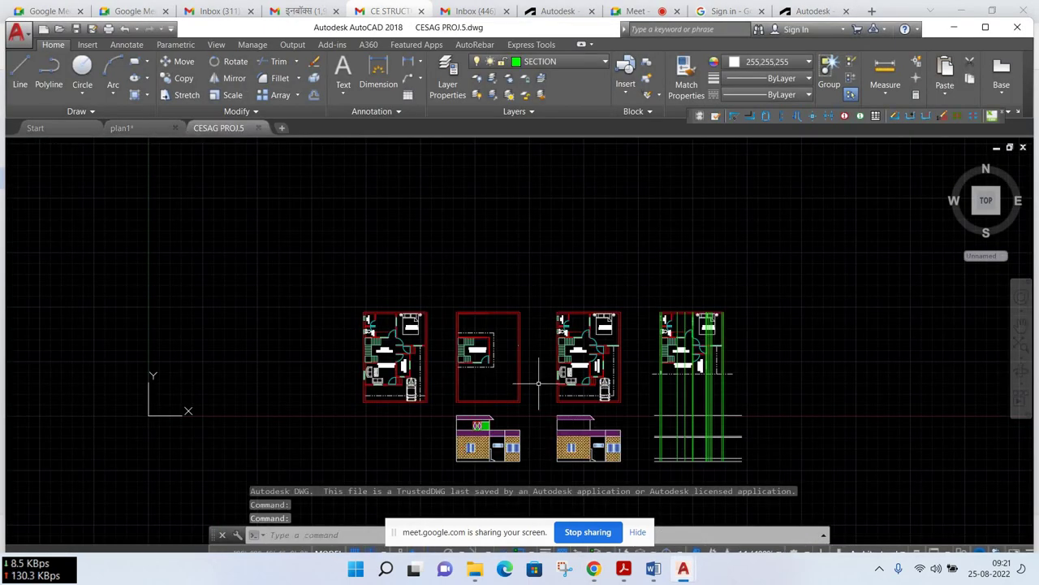
middle_click_drag(547, 387, 501, 355)
scroll(342, 318, "up", 4)
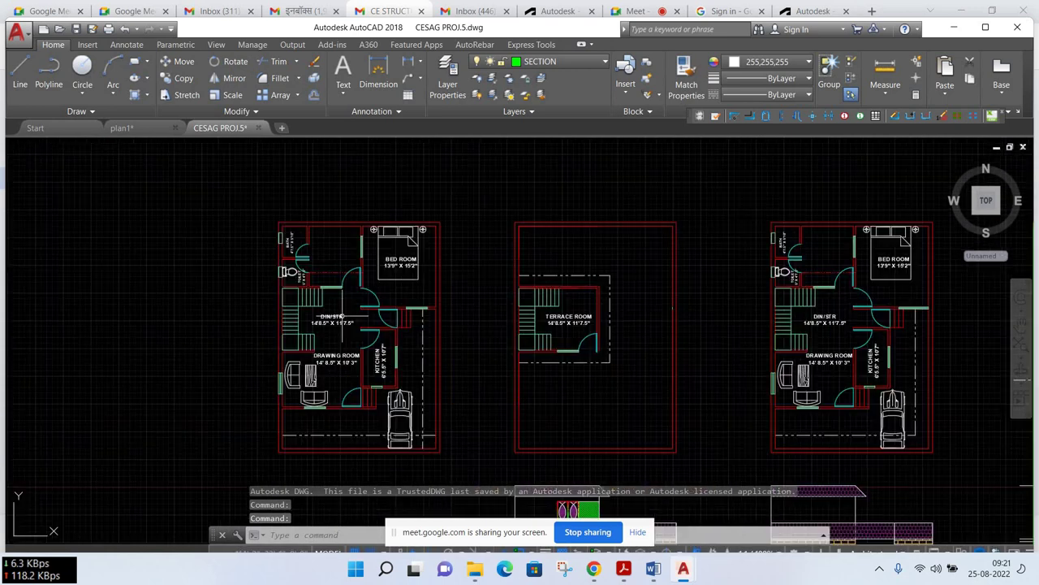
scroll(374, 279, "up", 4)
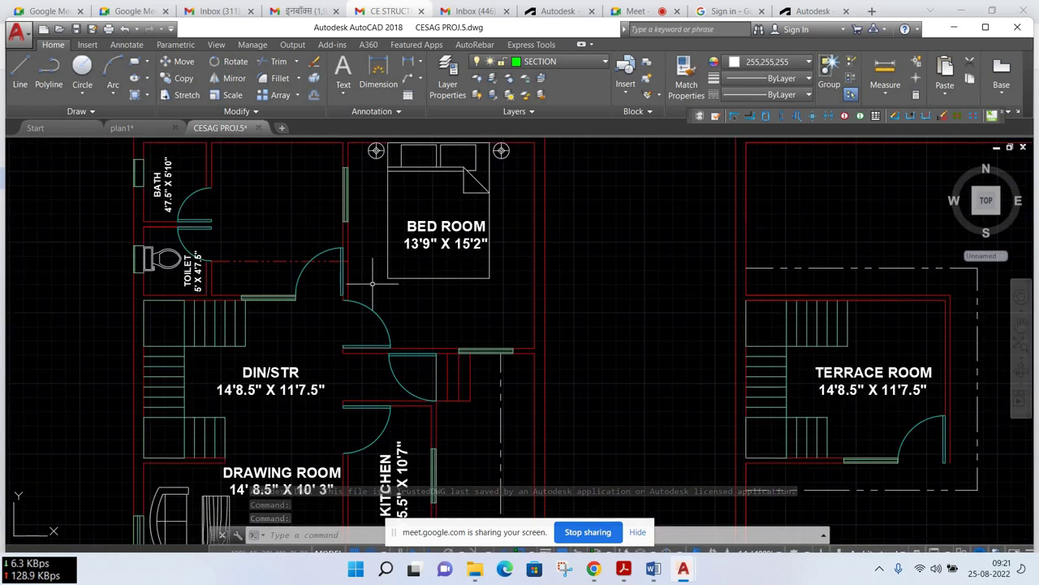
scroll(375, 292, "down", 3)
scroll(322, 308, "up", 1)
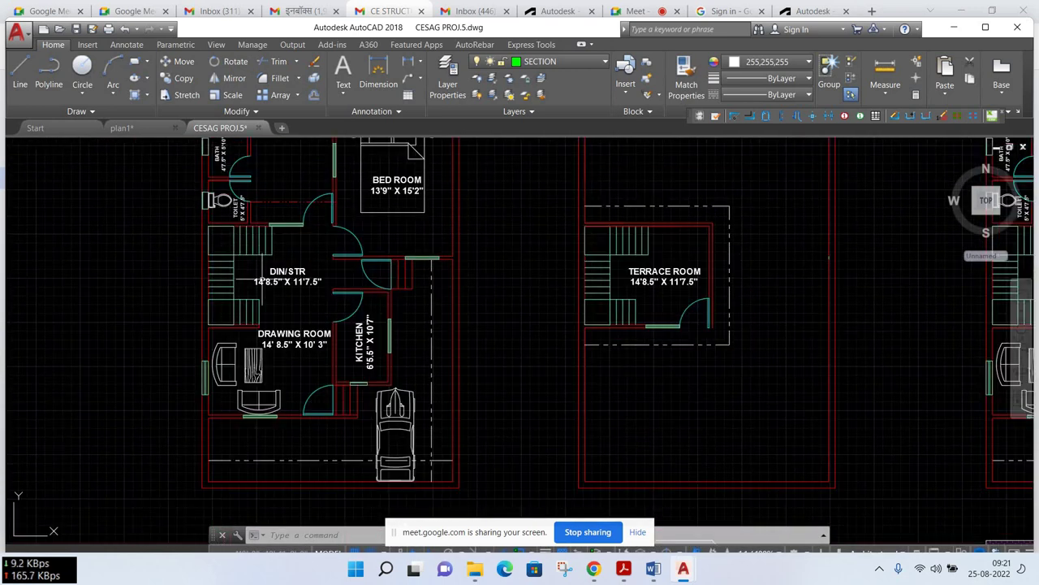
middle_click_drag(347, 357, 333, 268)
scroll(362, 290, "down", 2)
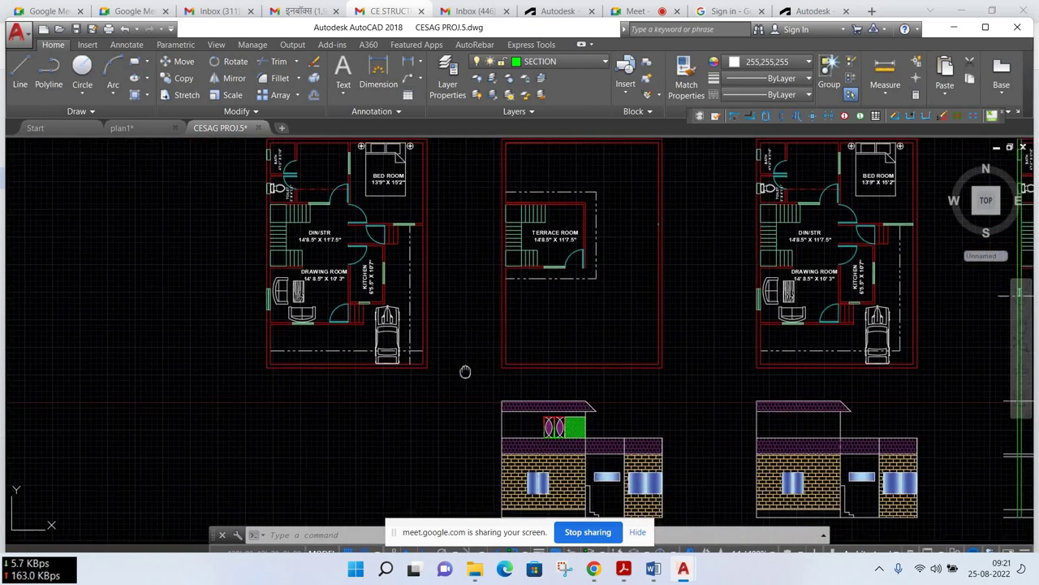
scroll(387, 273, "up", 2)
scroll(547, 320, "up", 2)
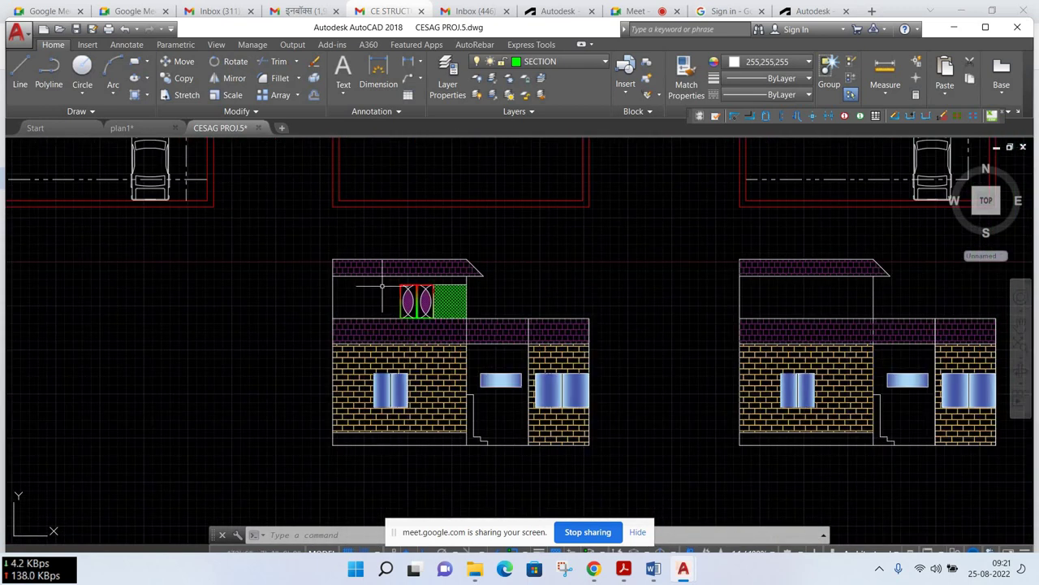
scroll(583, 381, "up", 2)
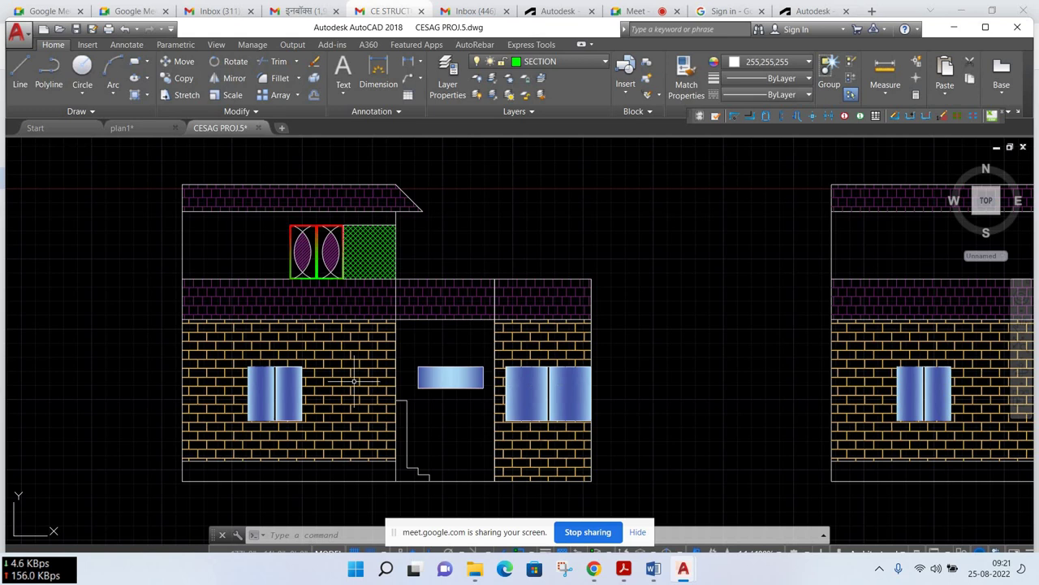
scroll(354, 376, "down", 2)
scroll(357, 357, "down", 2)
scroll(361, 341, "down", 2)
scroll(363, 327, "down", 2)
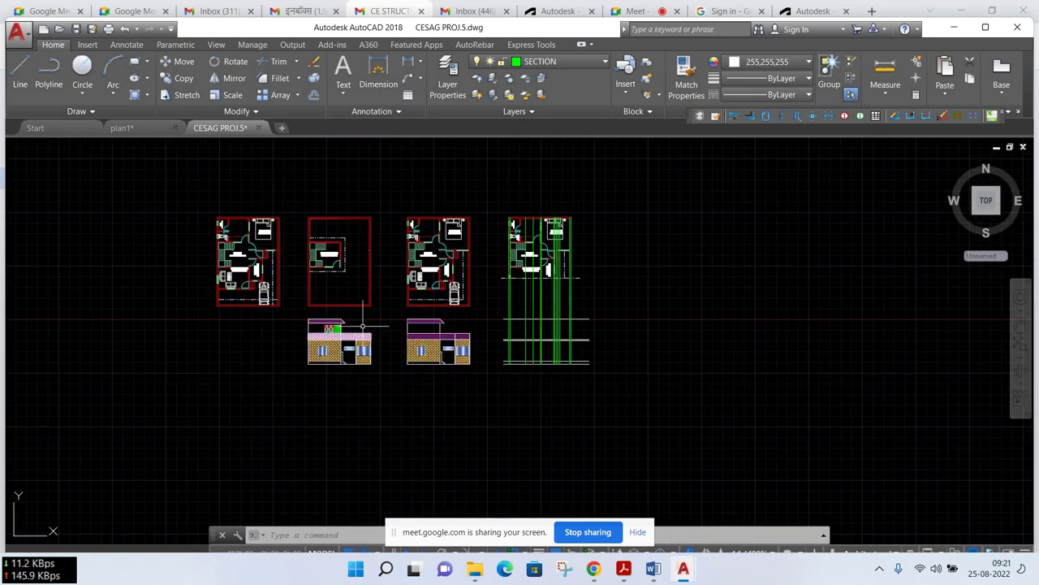
scroll(496, 341, "down", 1)
scroll(503, 353, "up", 4)
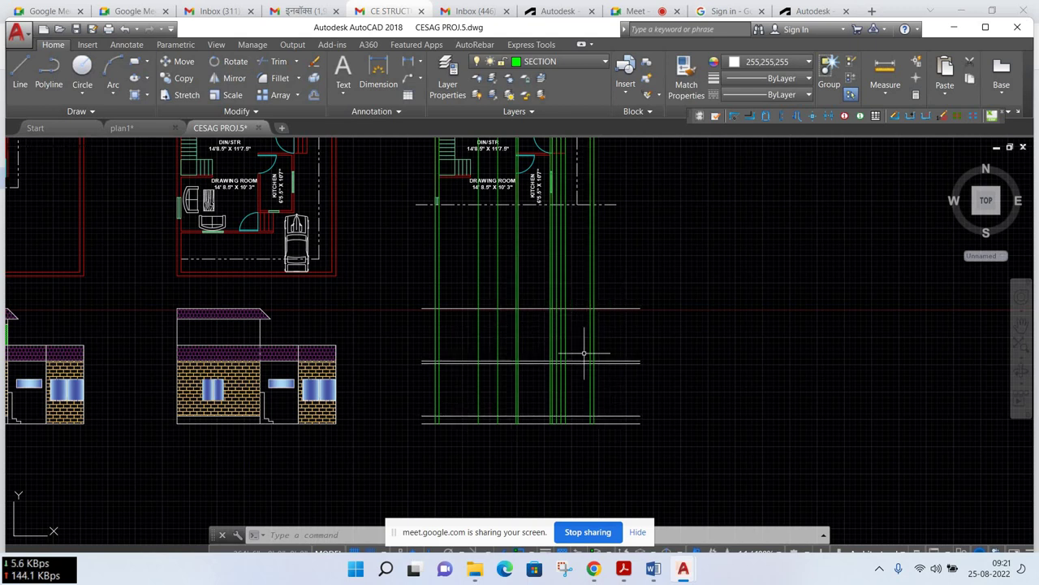
scroll(538, 366, "down", 2)
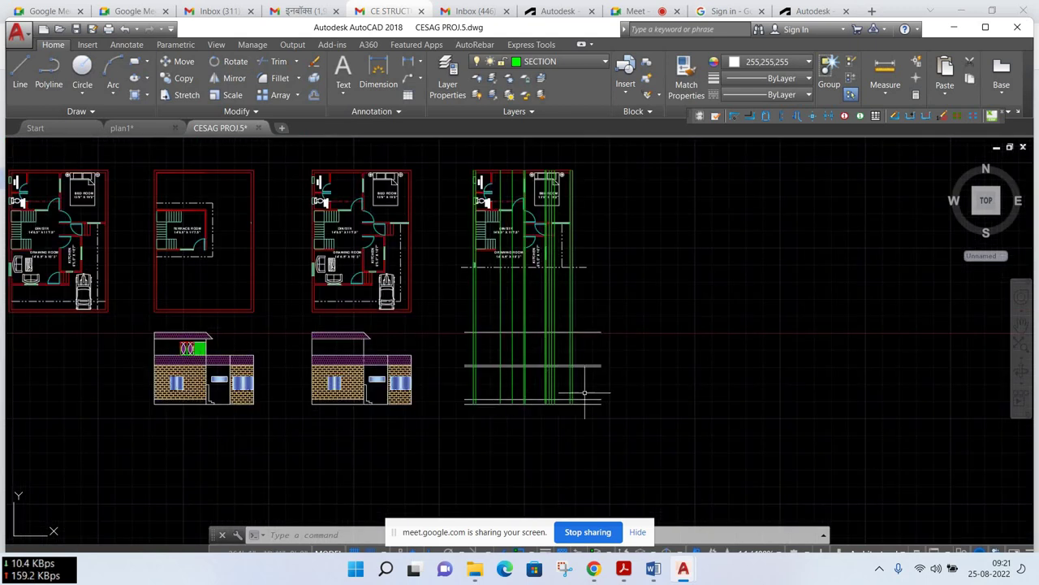
scroll(464, 363, "down", 2)
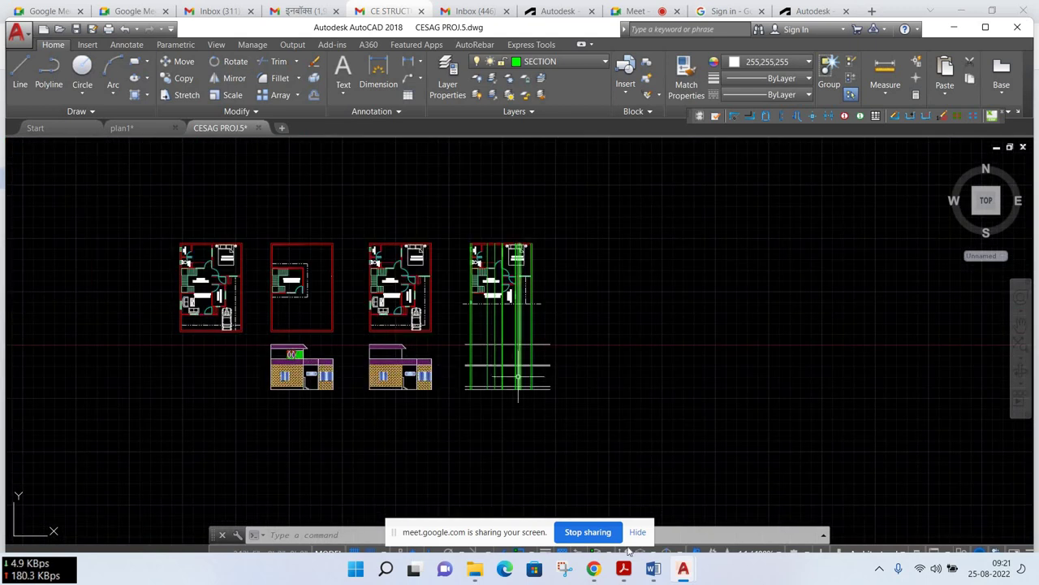
mouse_move(594, 569)
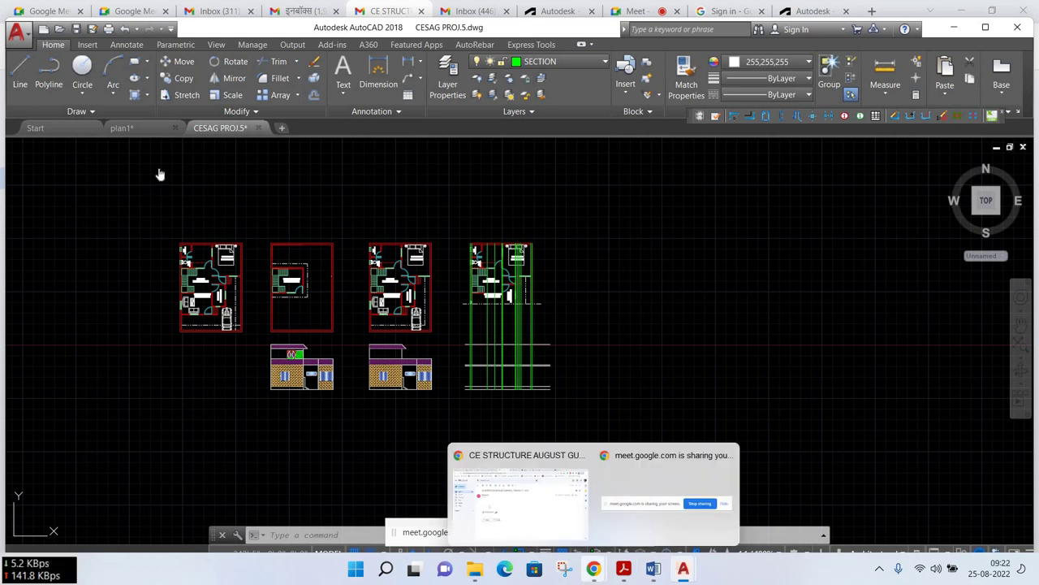
Back in the inbox, open the Project #7 email's CESAG P#7.dwg attachment in AutoCAD
left_click(513, 499)
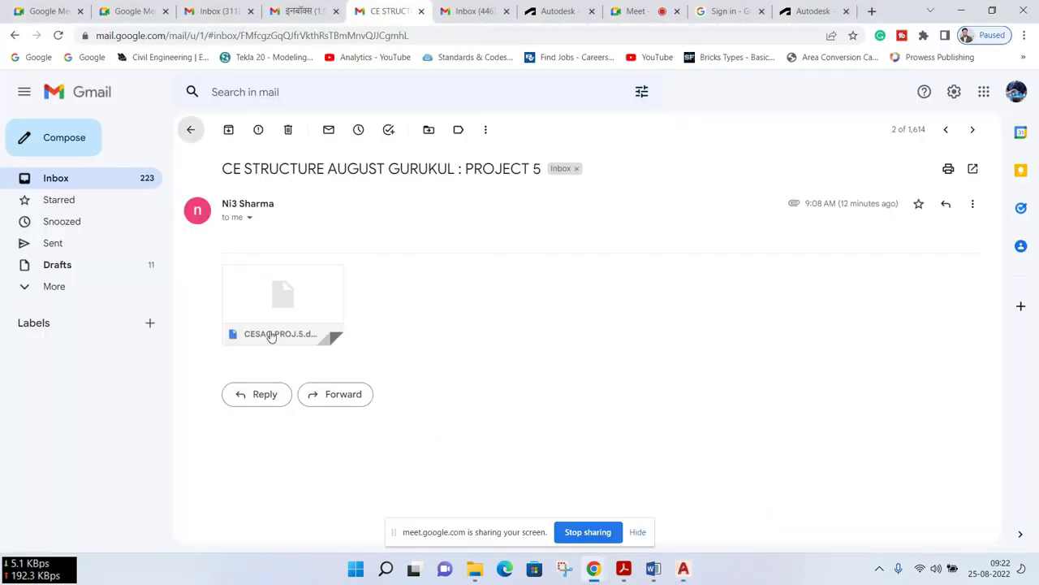
key("alt+Left")
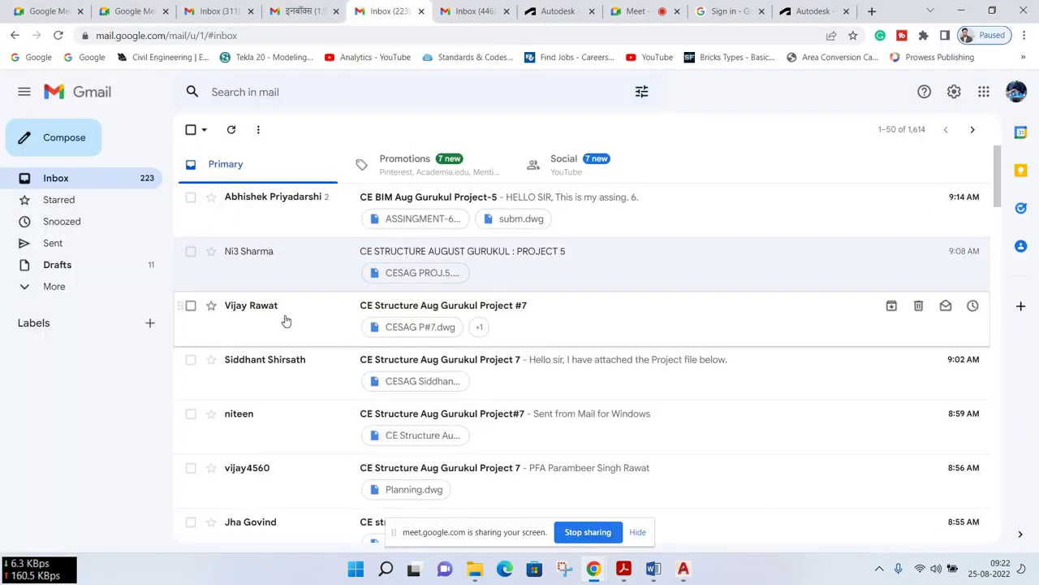
left_click(250, 342)
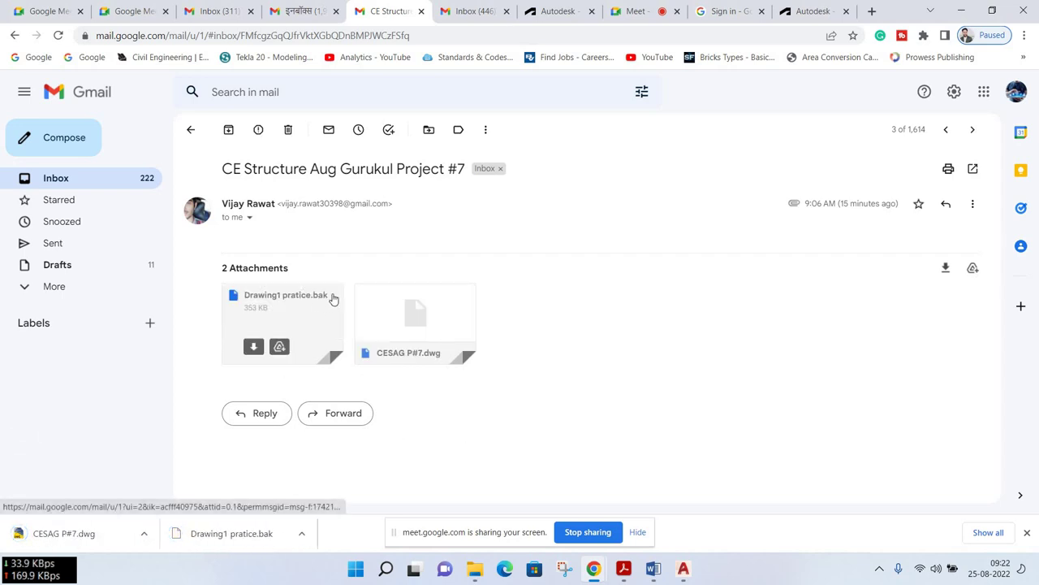
mouse_move(415, 323)
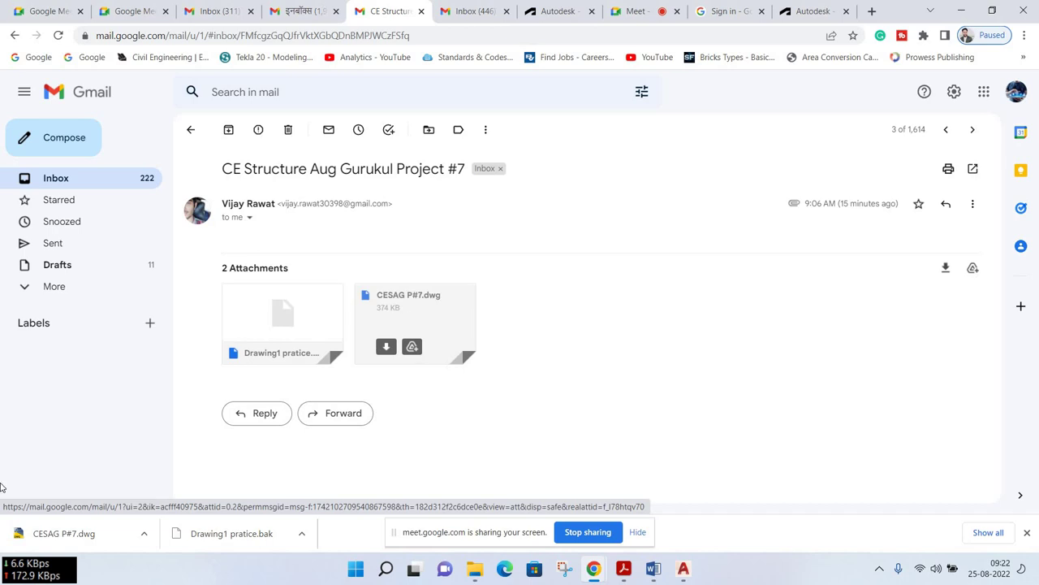
left_click(50, 536)
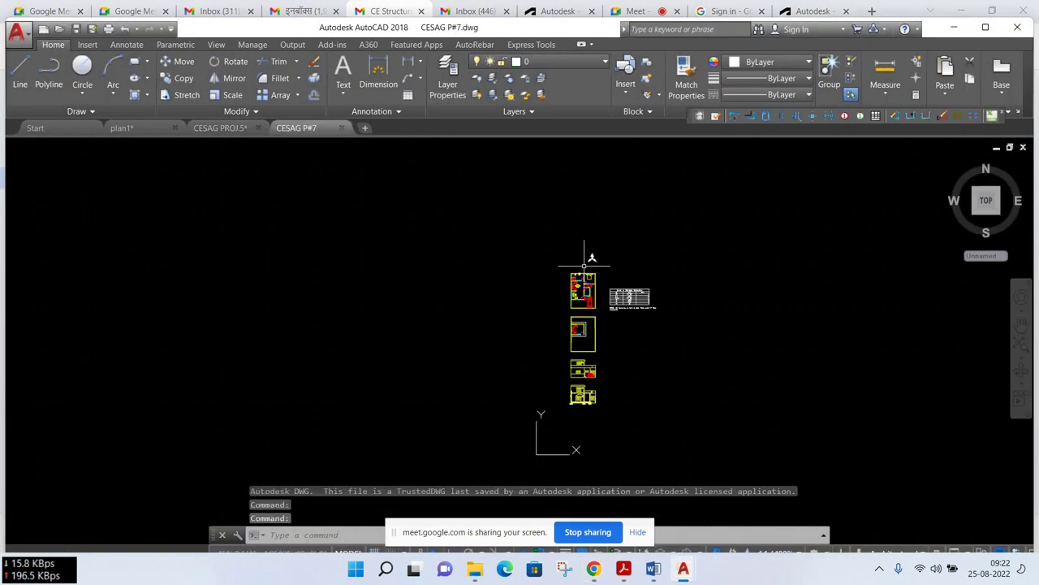
scroll(584, 265, "up", 5)
scroll(584, 265, "up", 2)
scroll(584, 265, "up", 2)
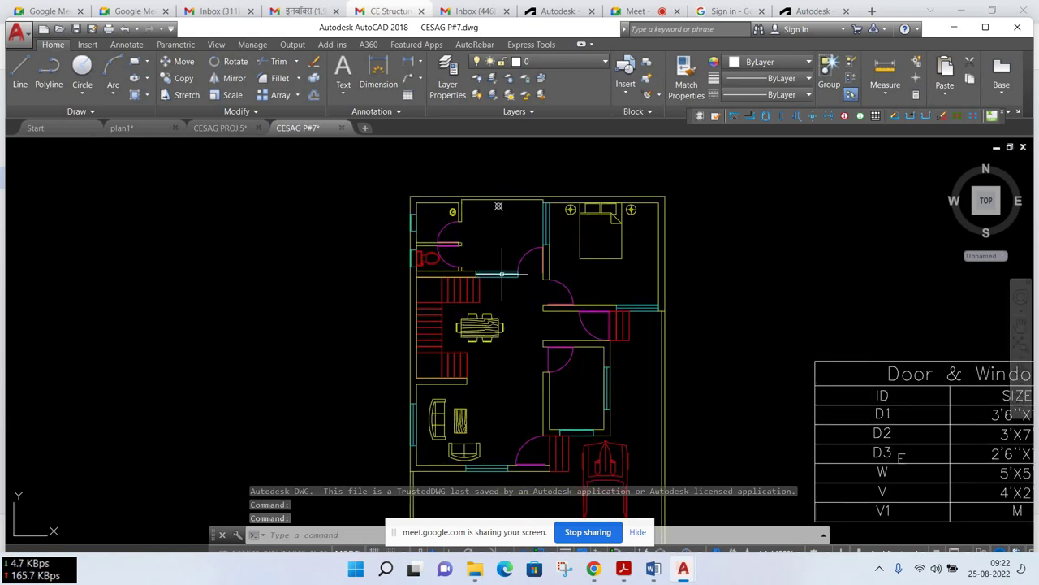
scroll(502, 274, "down", 2)
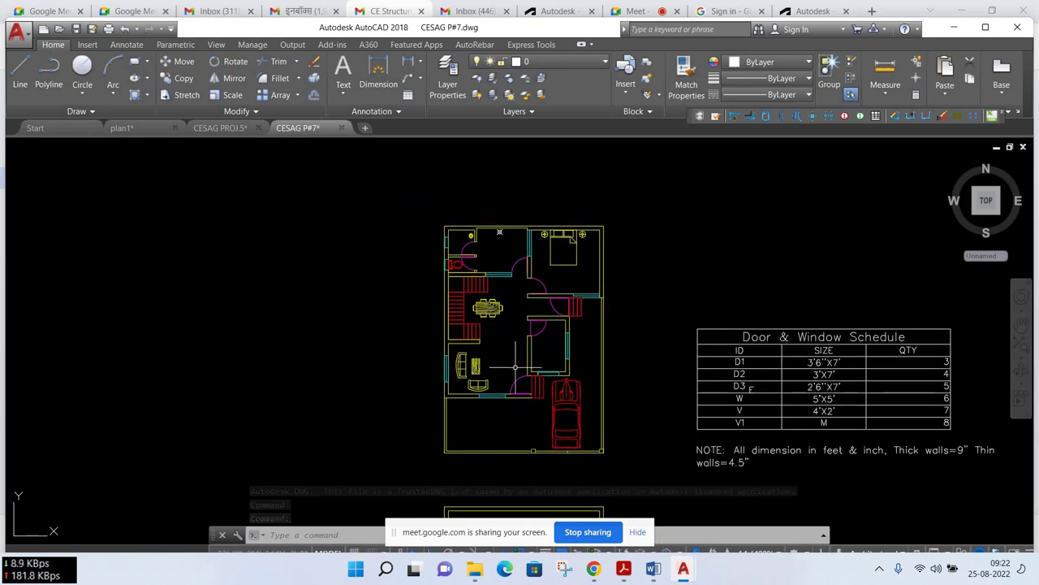
middle_click_drag(600, 184, 571, 151)
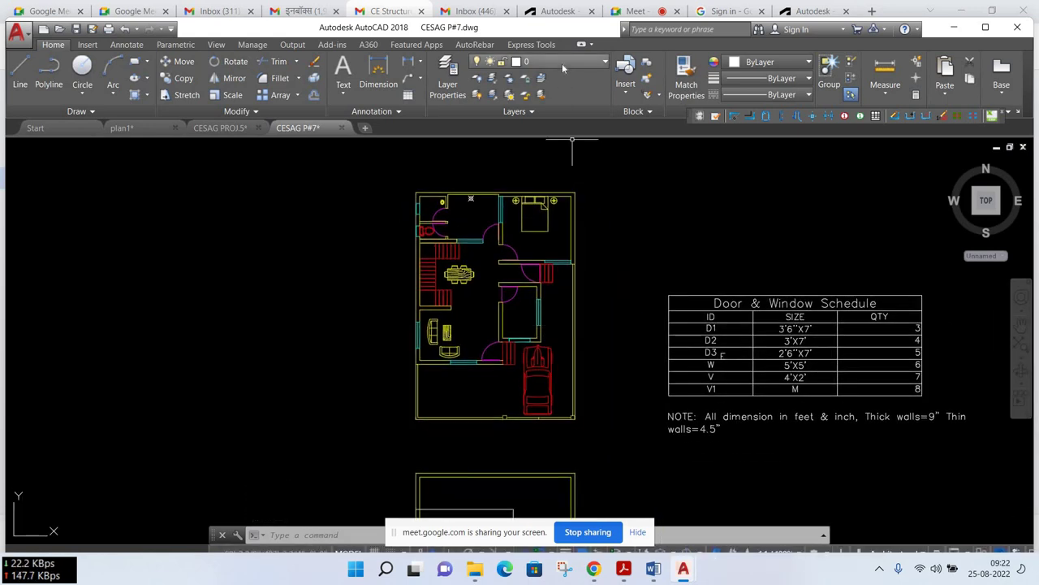
left_click(561, 64)
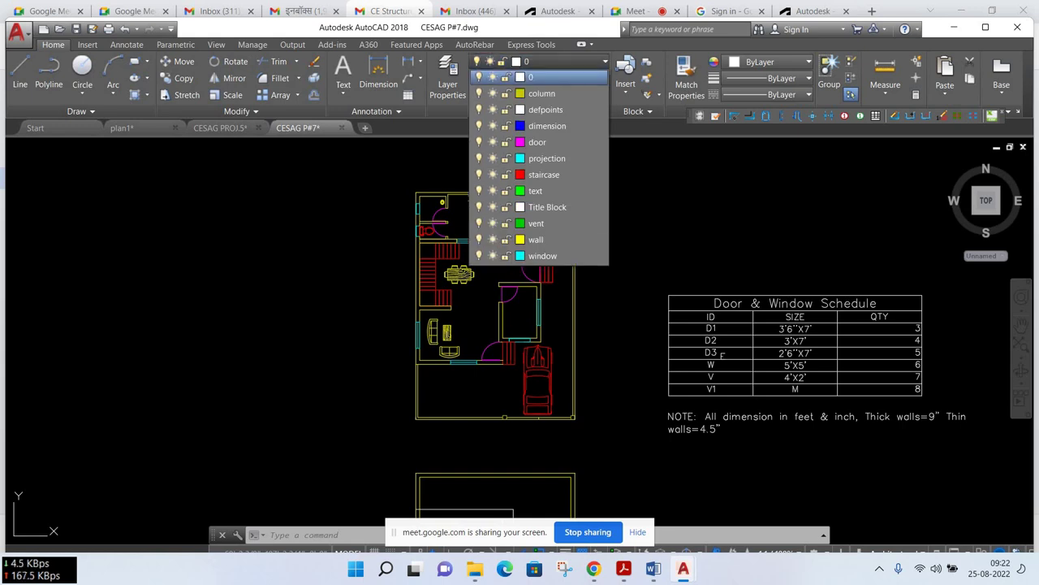
left_click(581, 302)
middle_click_drag(529, 393, 520, 342)
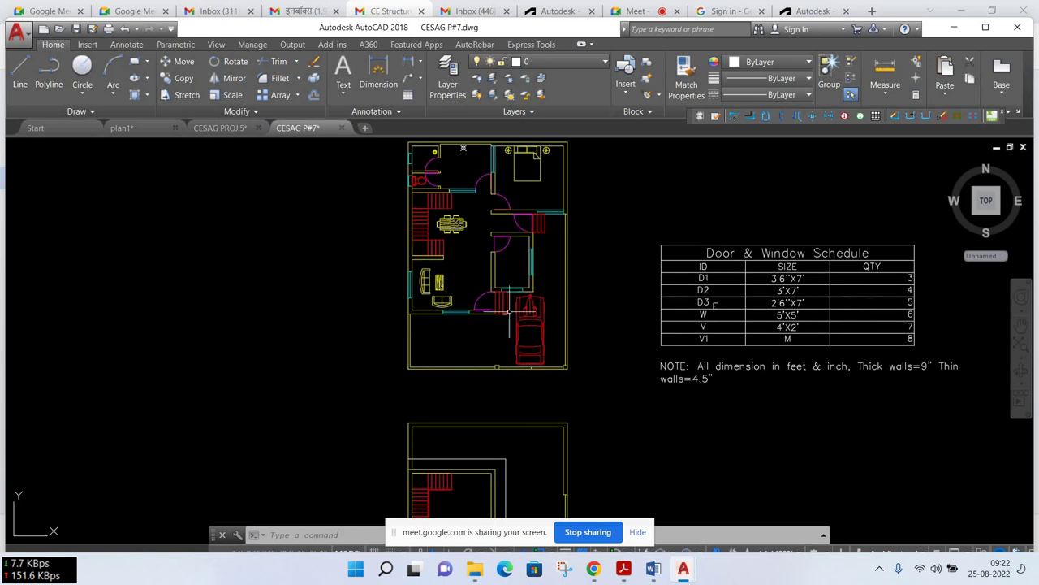
scroll(521, 333, "down", 4)
middle_click_drag(520, 517, 491, 431)
scroll(491, 431, "up", 4)
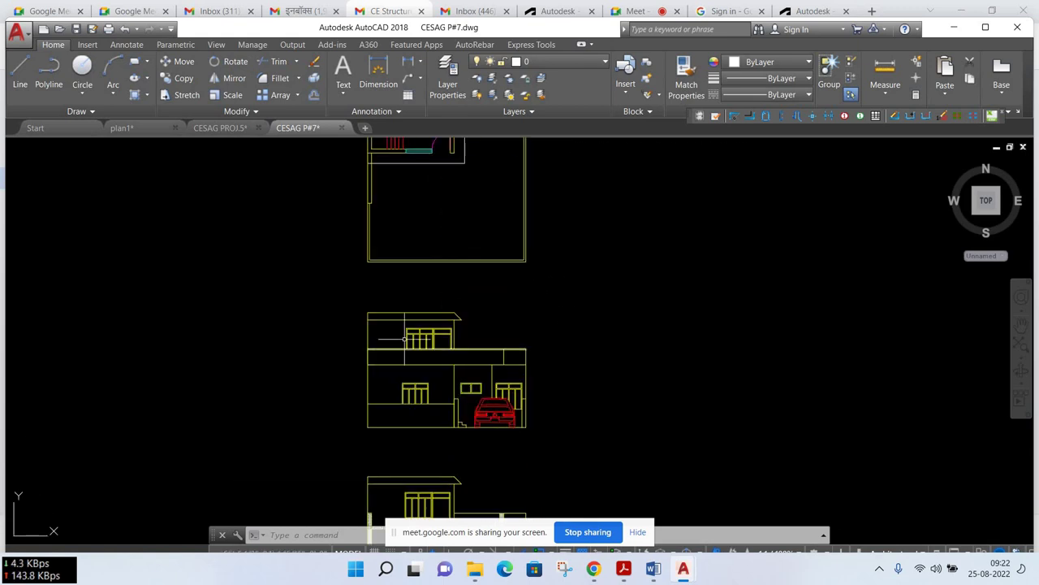
middle_click_drag(481, 432, 482, 301)
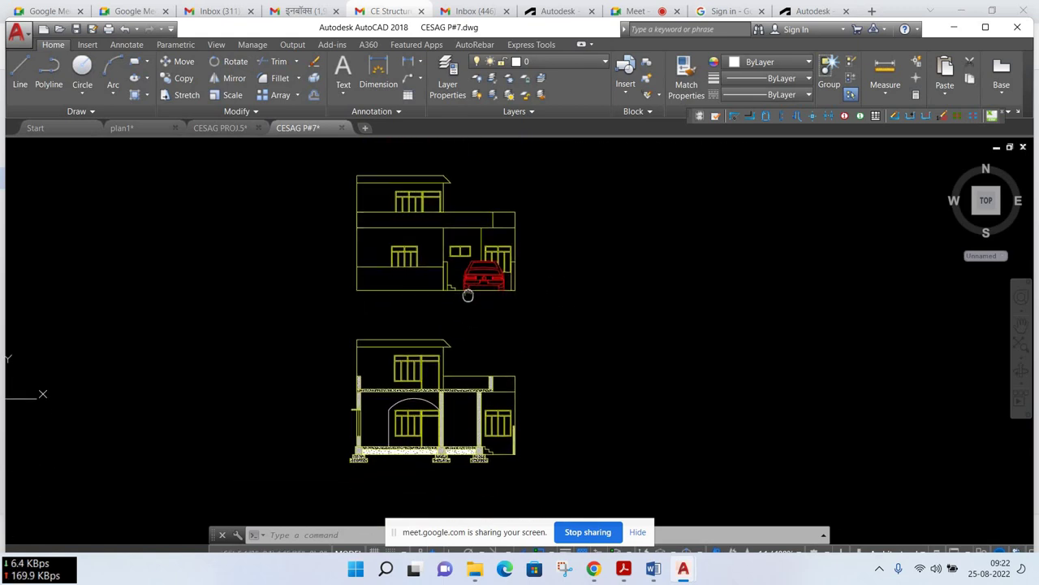
scroll(481, 469, "up", 2)
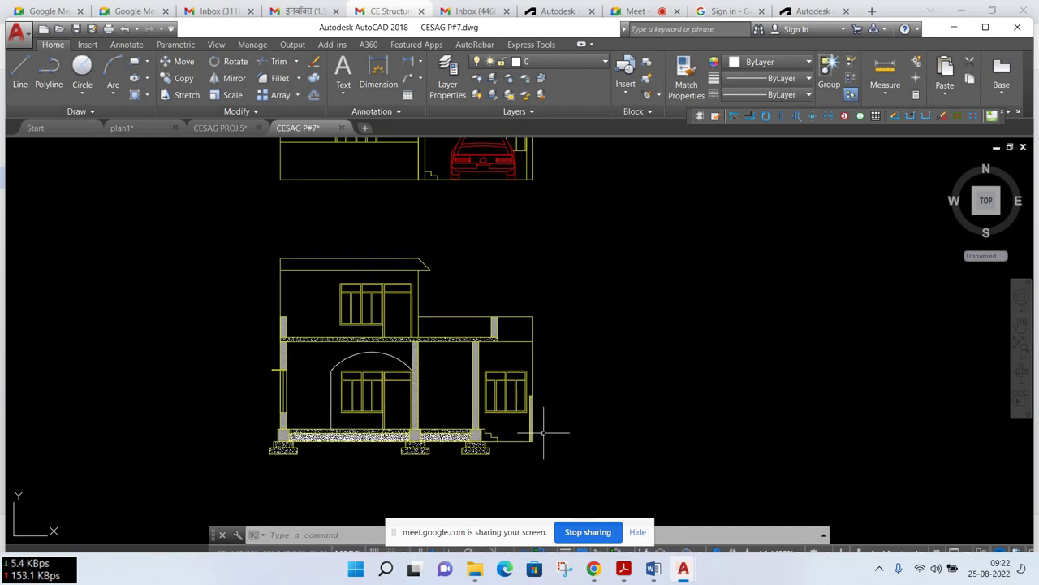
scroll(544, 433, "down", 2)
mouse_move(594, 568)
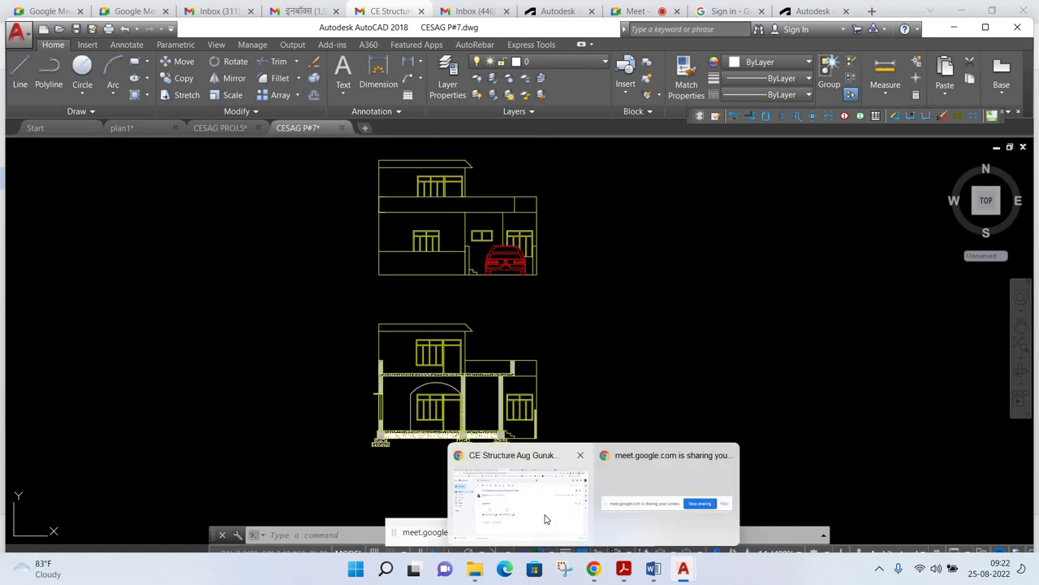
left_click(519, 496)
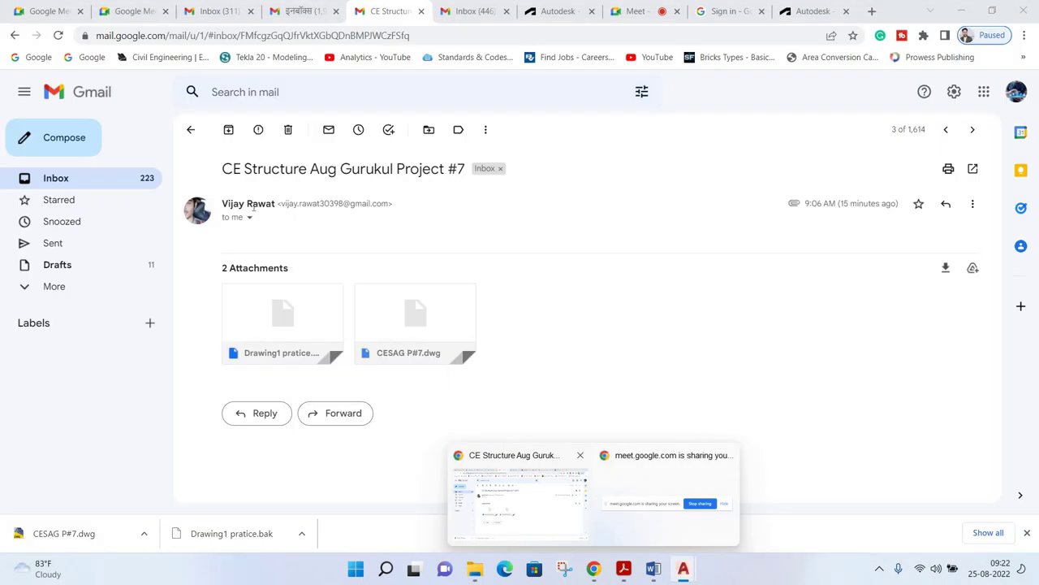
Download the next student's Project 7 .dwg attachment and open it in AutoCAD
left_click(193, 133)
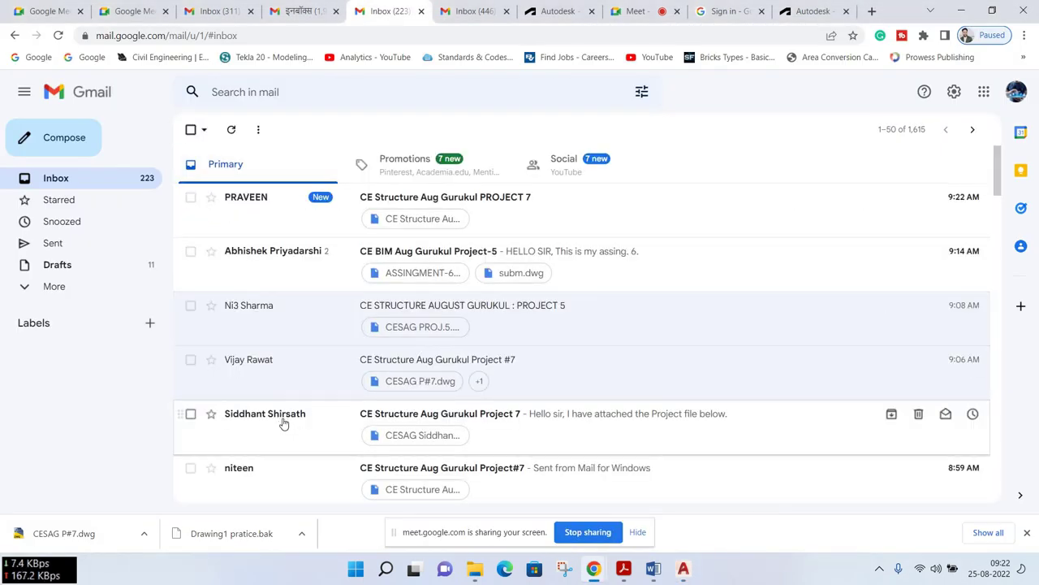
scroll(271, 372, "down", 1)
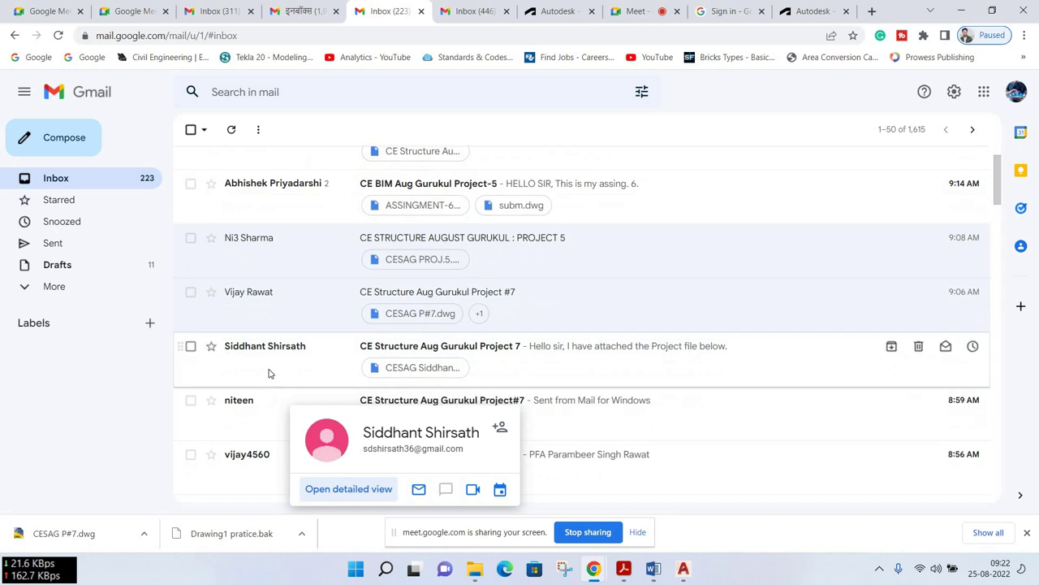
left_click(248, 367)
mouse_move(282, 317)
left_click(252, 341)
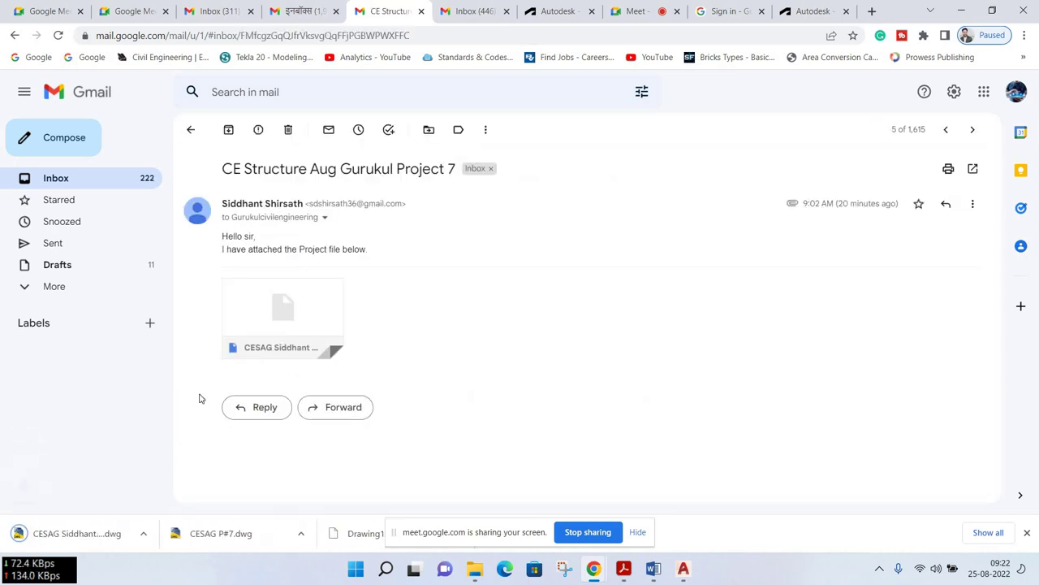
left_click(102, 533)
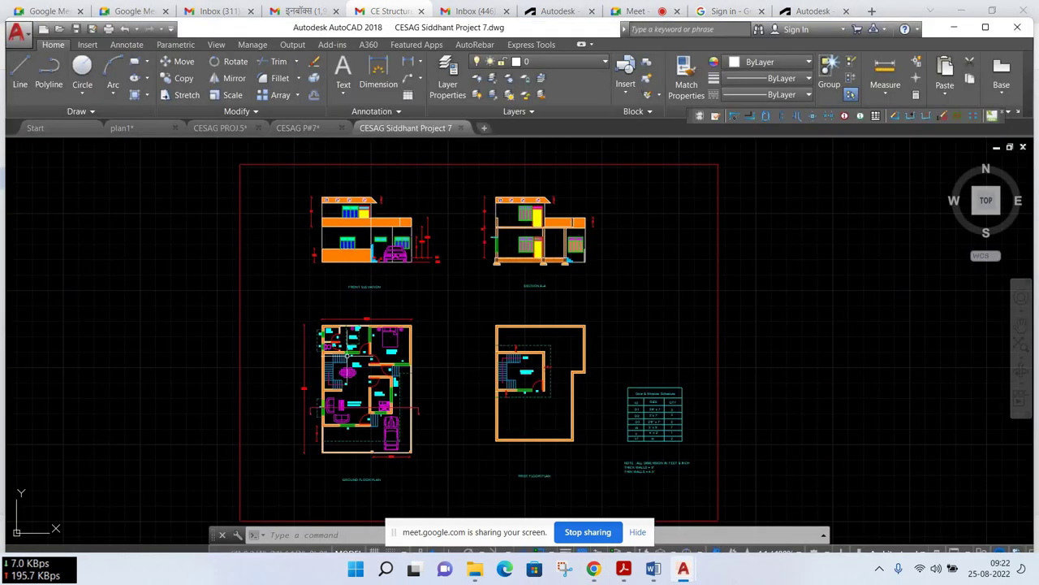
scroll(345, 258, "up", 3)
scroll(318, 254, "up", 3)
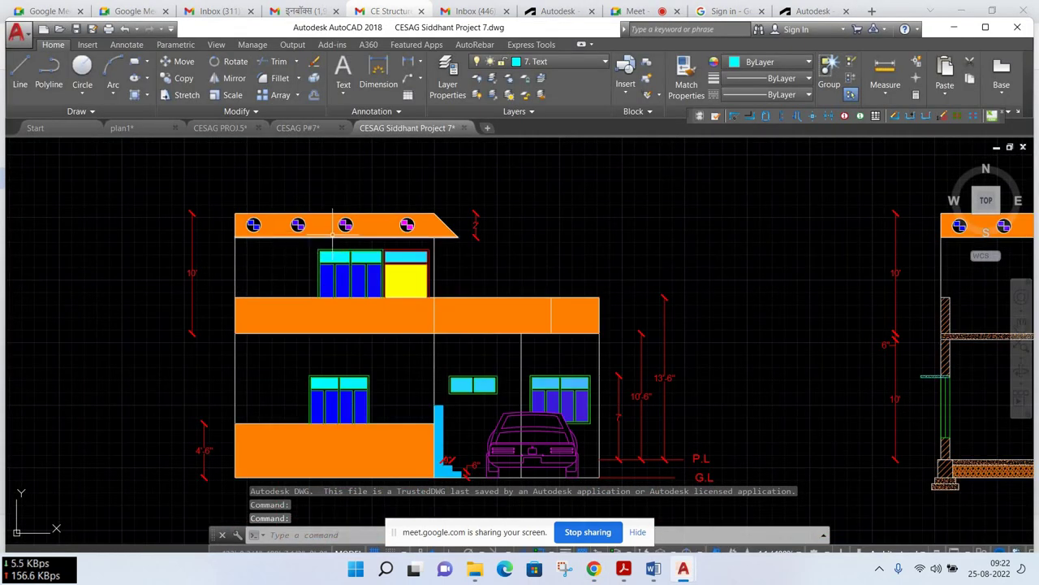
scroll(332, 233, "down", 2)
scroll(487, 349, "down", 1)
scroll(634, 292, "down", 1)
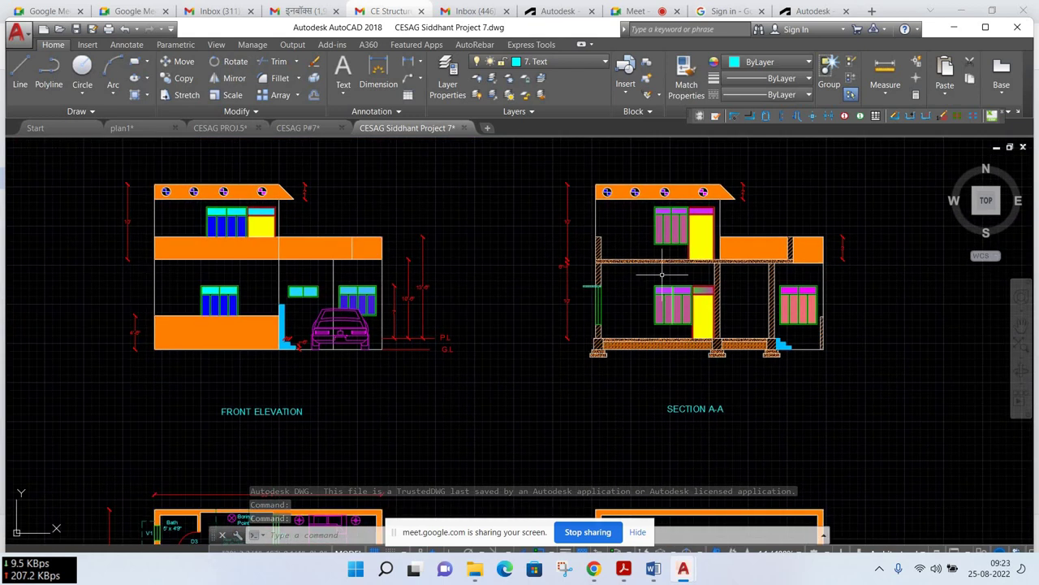
scroll(633, 325, "down", 1)
middle_click_drag(665, 373, 611, 237)
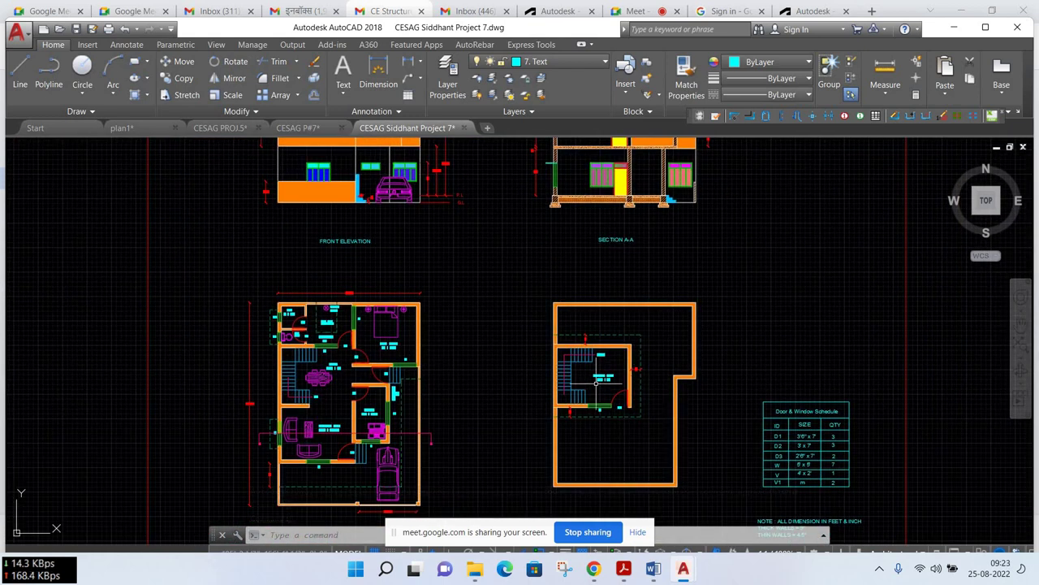
middle_click_drag(422, 433, 380, 338)
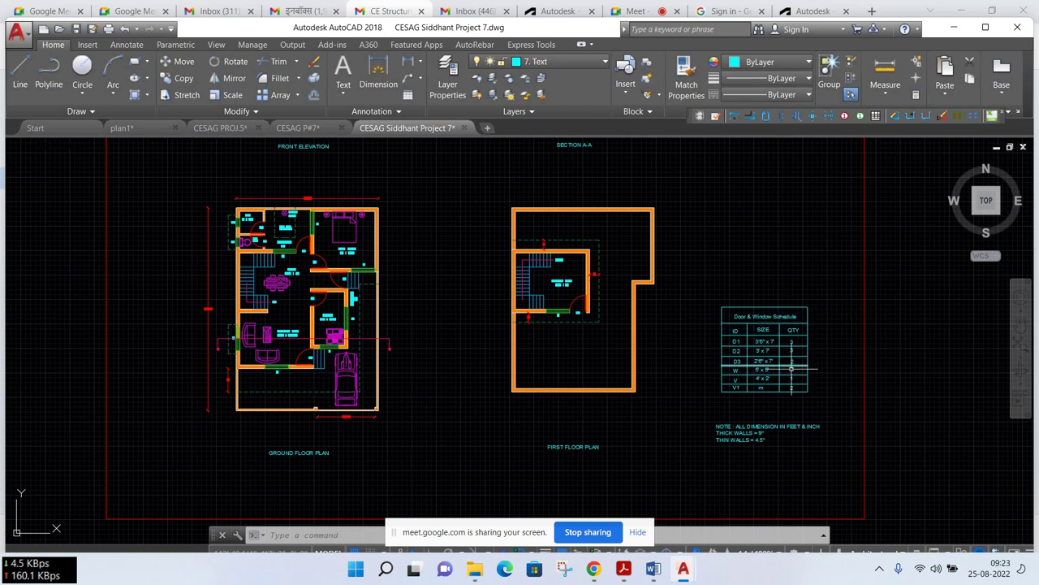
scroll(753, 317, "up", 4)
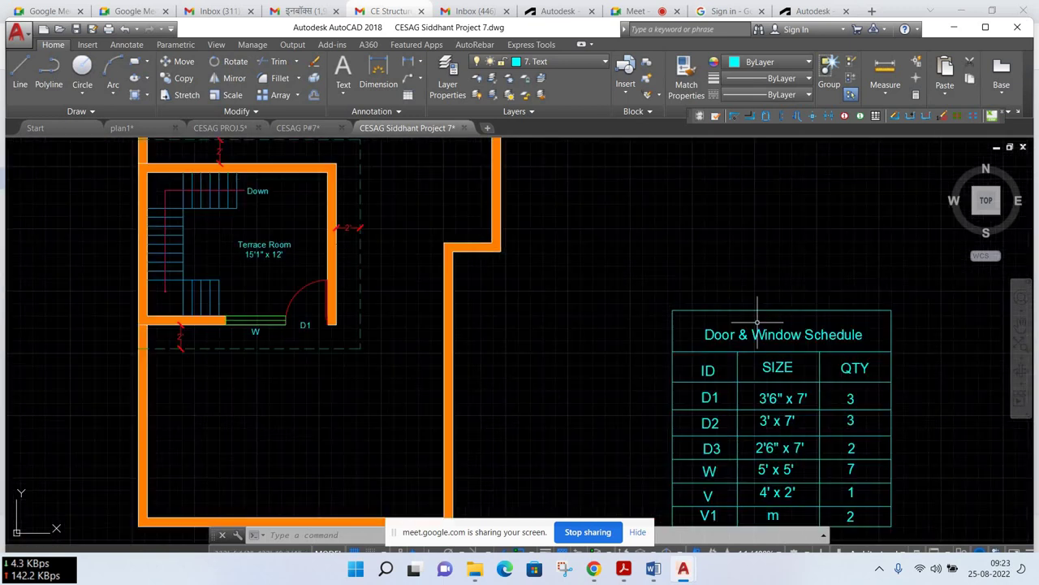
scroll(679, 322, "down", 2)
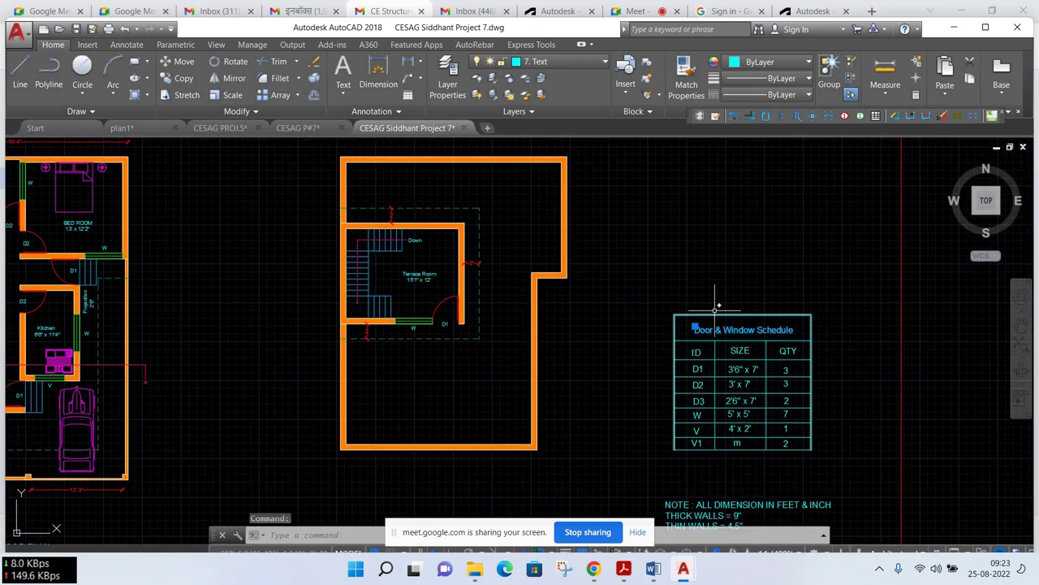
scroll(723, 389, "down", 2)
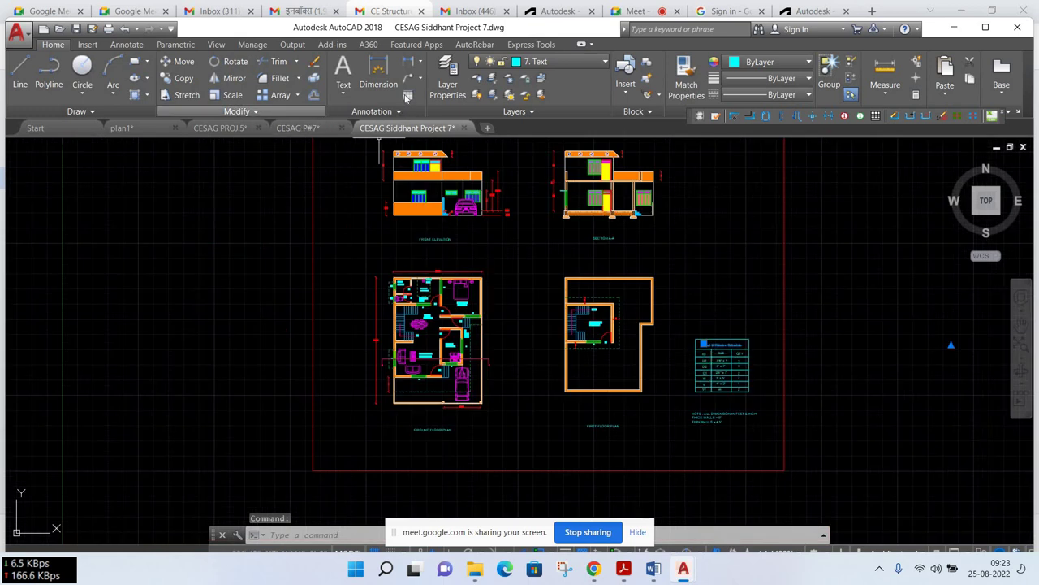
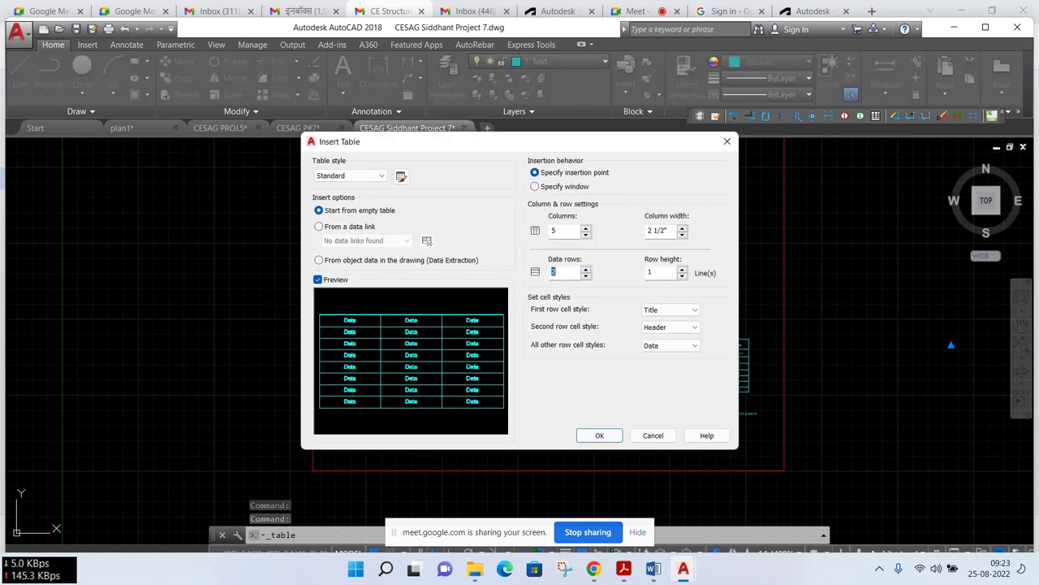
Place a blank 5-column table with 2 1/2" columns left of the ground floor plan
left_click(600, 435)
scroll(332, 390, "up", 3)
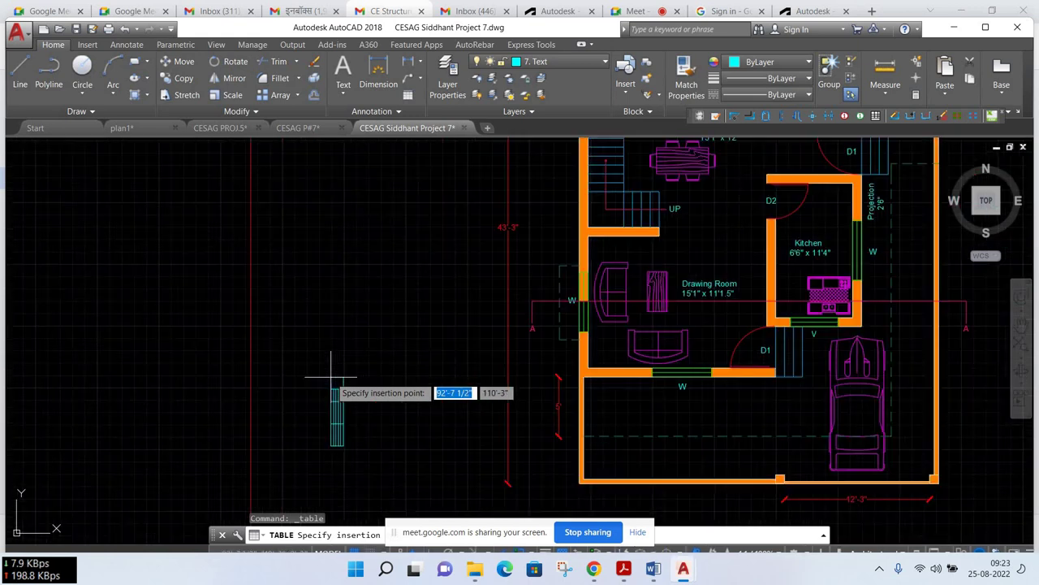
left_click(331, 365)
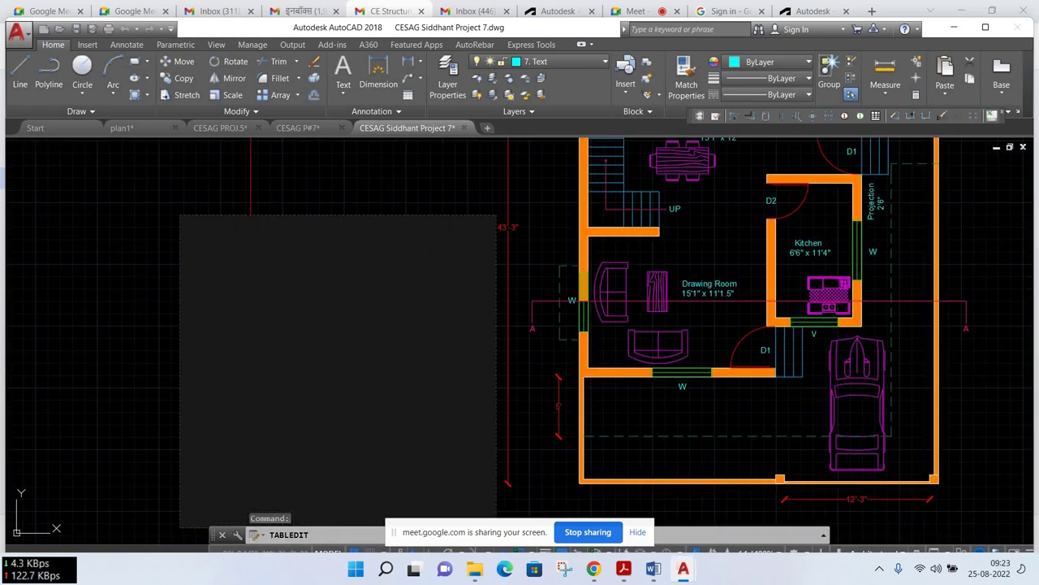
key("Escape")
scroll(334, 413, "up", 3)
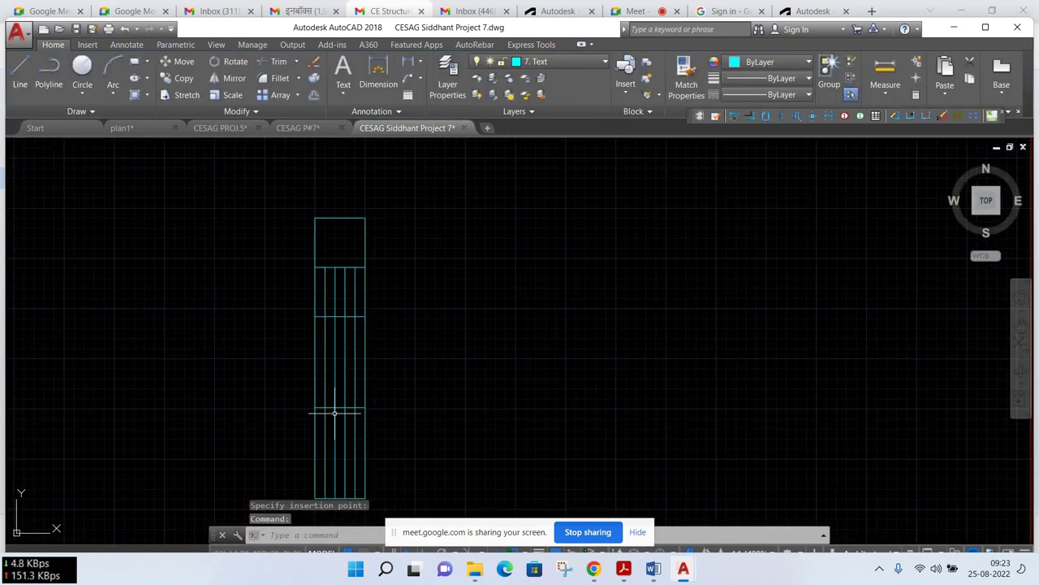
scroll(362, 312, "down", 3)
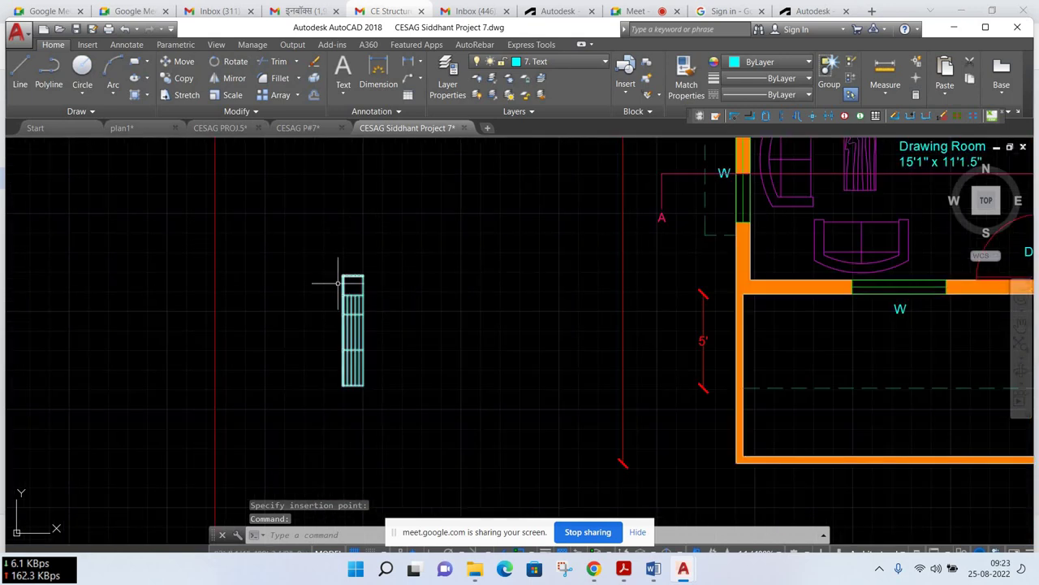
scroll(343, 290, "down", 3)
mouse_move(730, 374)
middle_mouse_down()
mouse_move(587, 378)
mouse_move(435, 406)
middle_mouse_up()
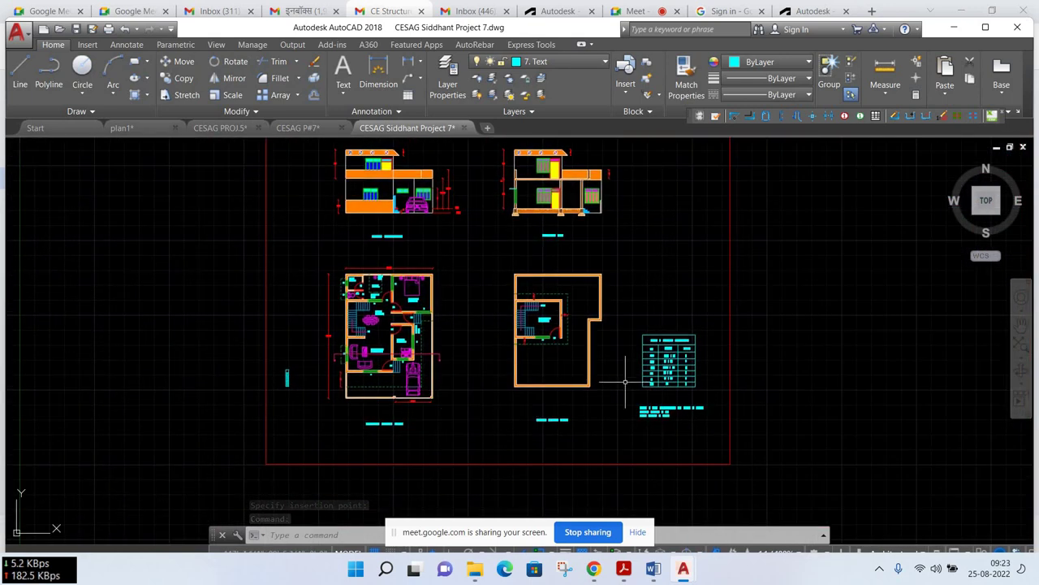
mouse_move(593, 569)
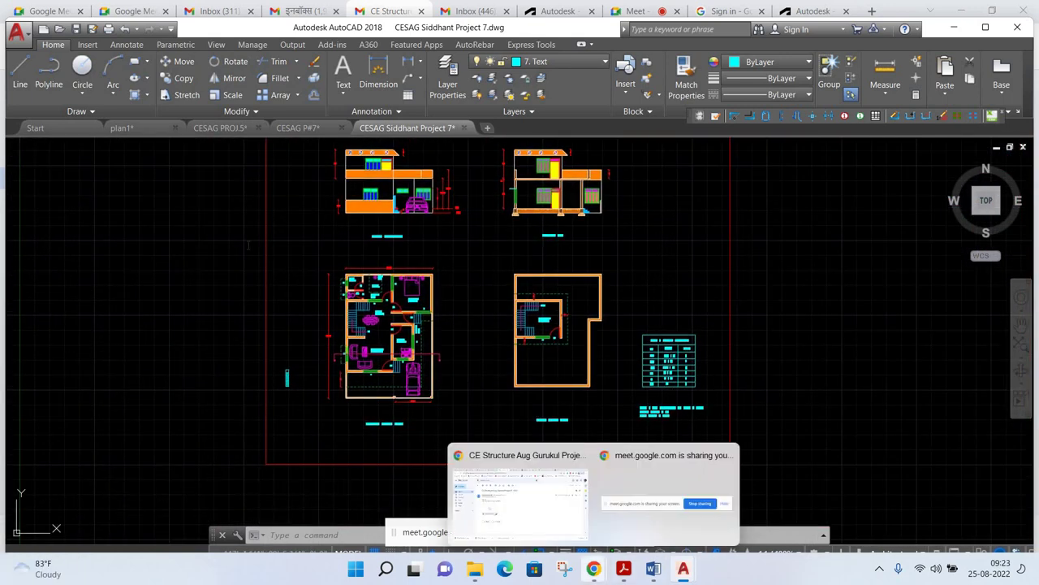
Back in the Gmail inbox, open the newest CE STRUCTURE AUG GURUKUL PROJECT email
left_click(519, 491)
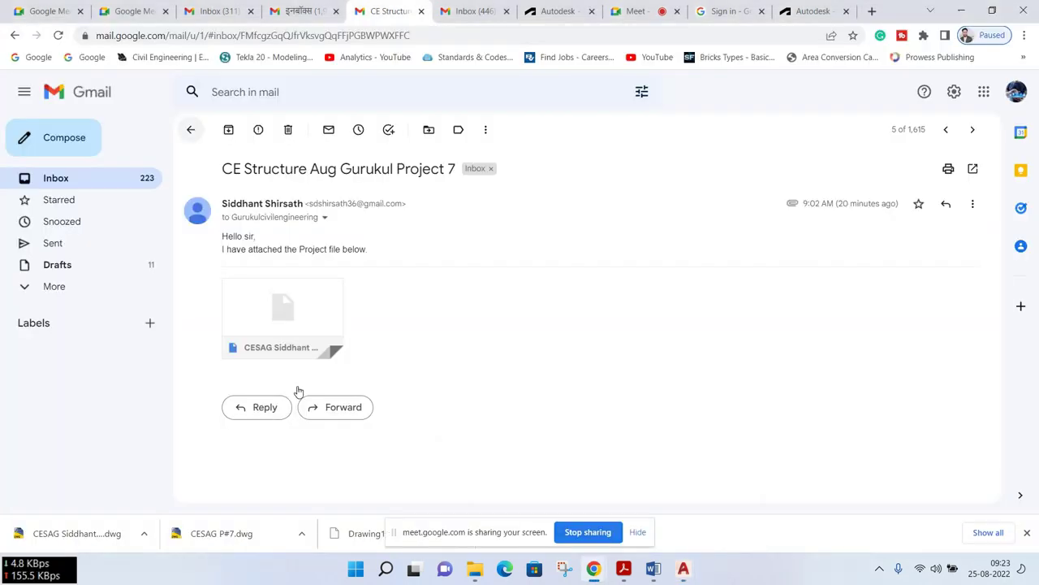
key("u")
scroll(285, 355, "down", 2)
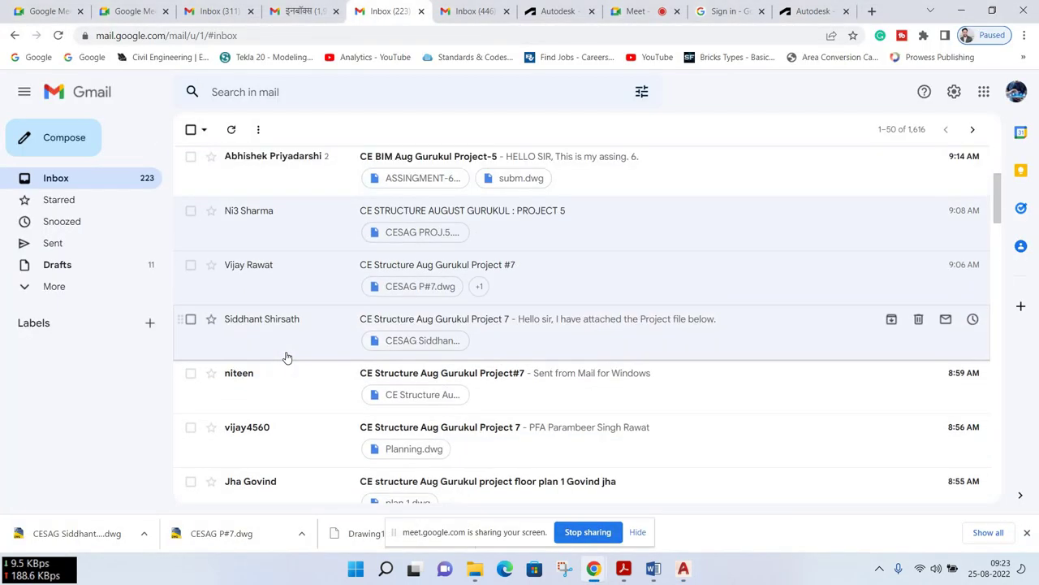
scroll(286, 357, "up", 3)
scroll(279, 327, "up", 1)
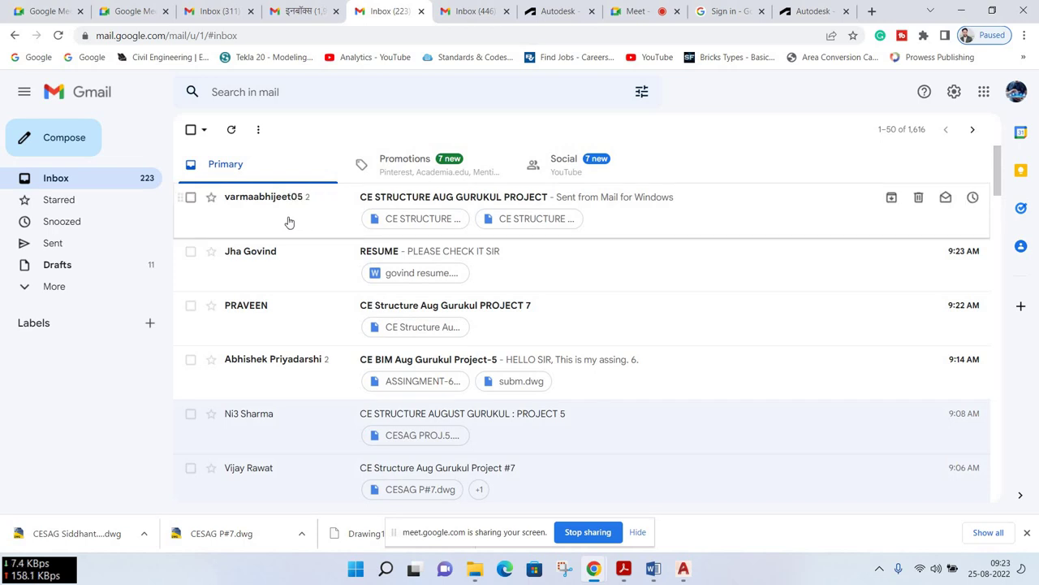
key("o")
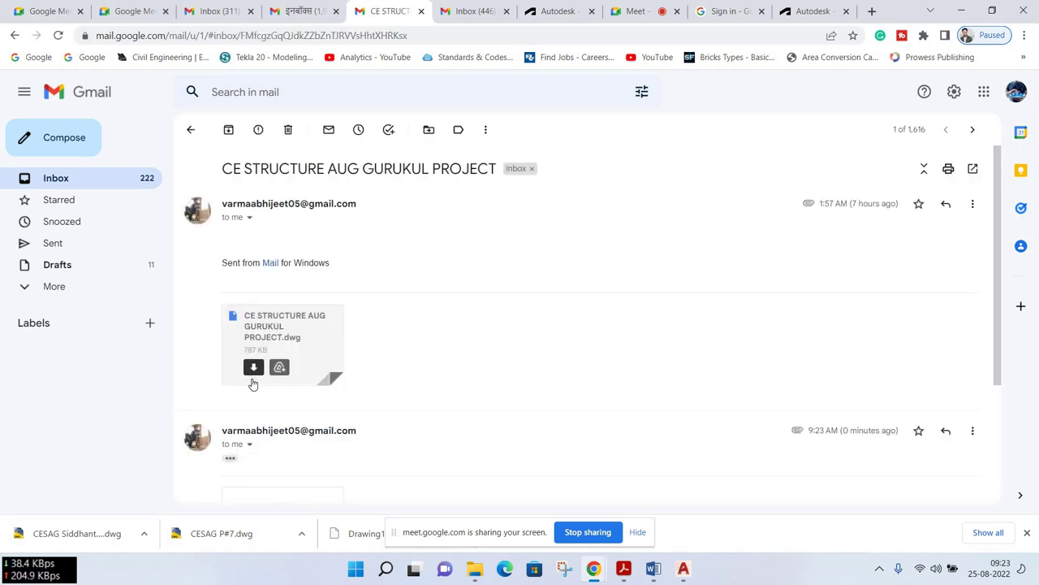
Download the email's CE STRUCTURE AUG GURUKUL PROJECT.dwg attachment
scroll(258, 388, "down", 2)
scroll(259, 387, "down", 2)
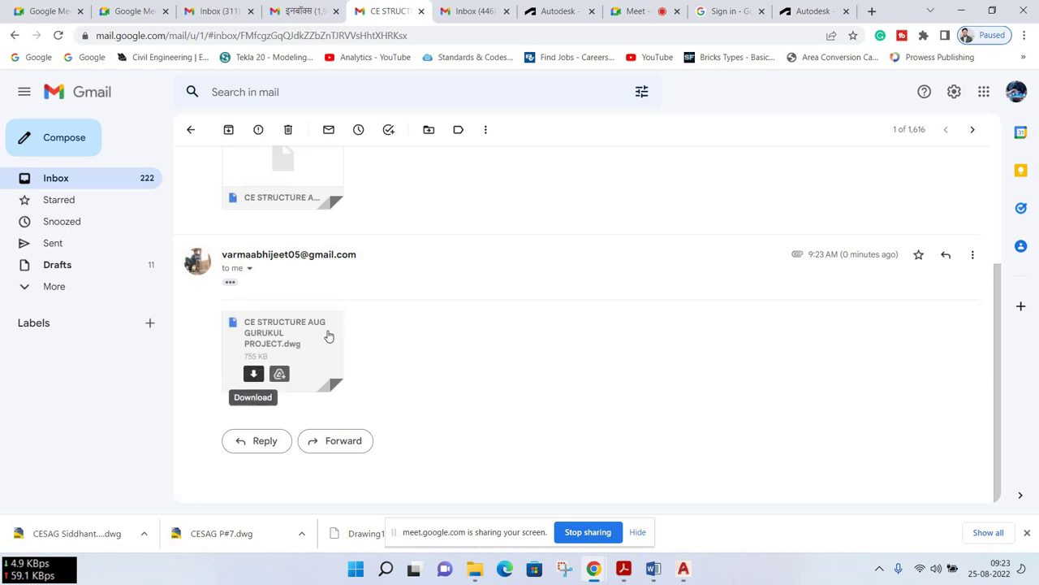
scroll(319, 331, "up", 3)
left_click(250, 365)
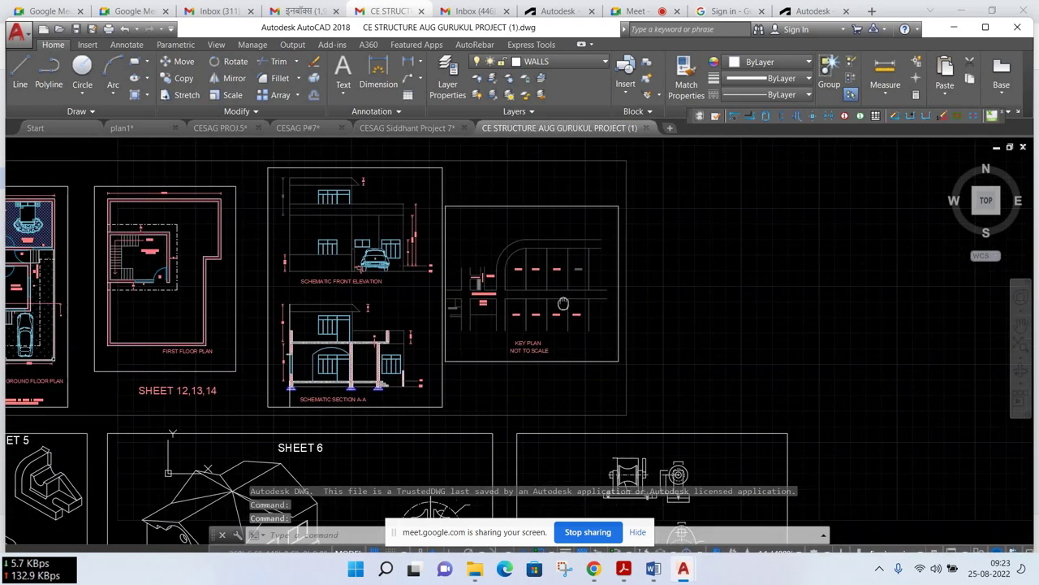
Pan across the CE STRUCTURE AUG GURUKUL PROJECT sheets down to SHEET 6, then return to Gmail
middle_click_drag(576, 300, 720, 249)
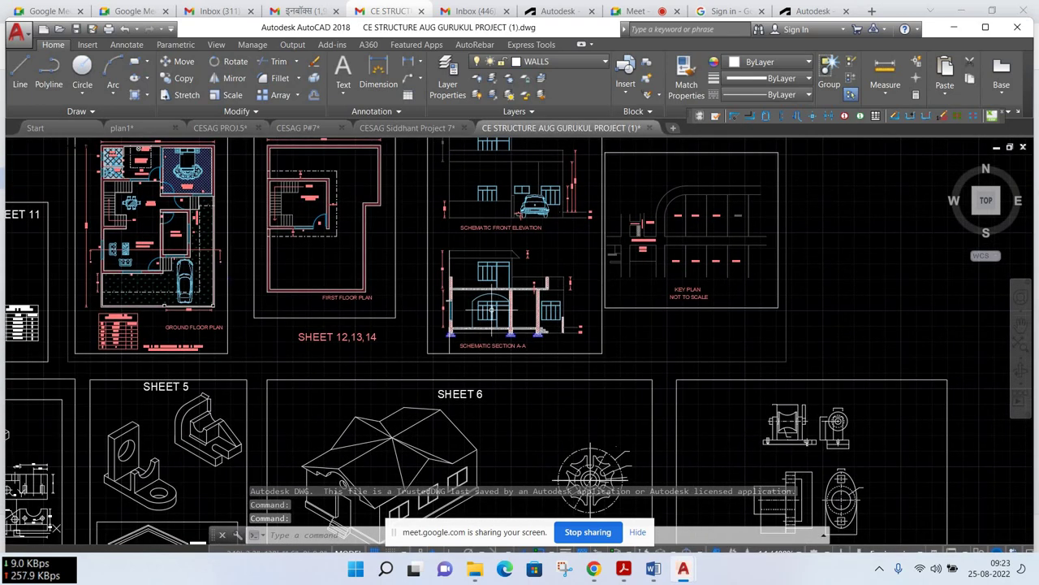
middle_click_drag(298, 275, 363, 307)
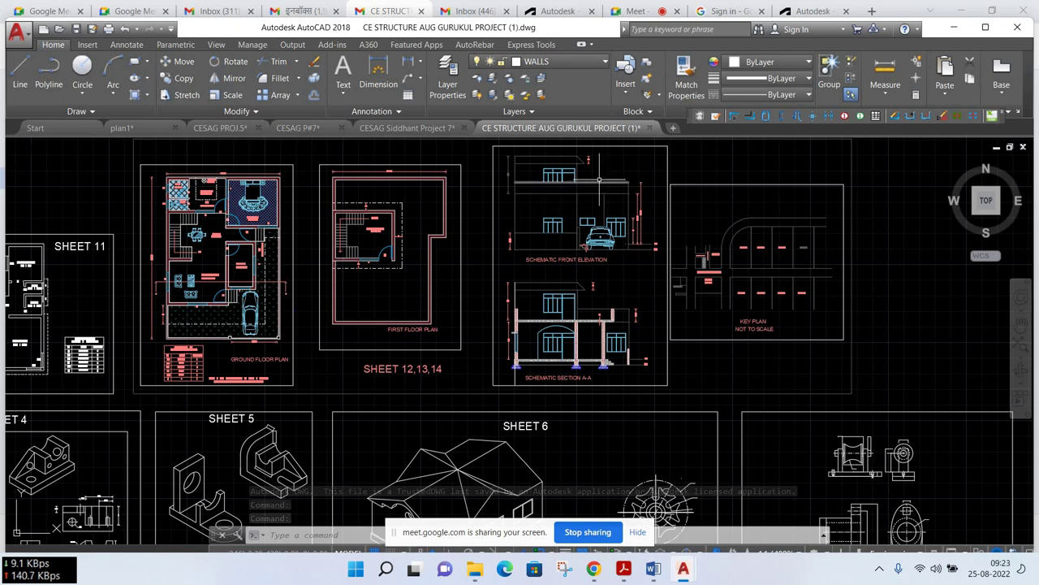
scroll(599, 179, "up", 4)
scroll(599, 178, "down", 2)
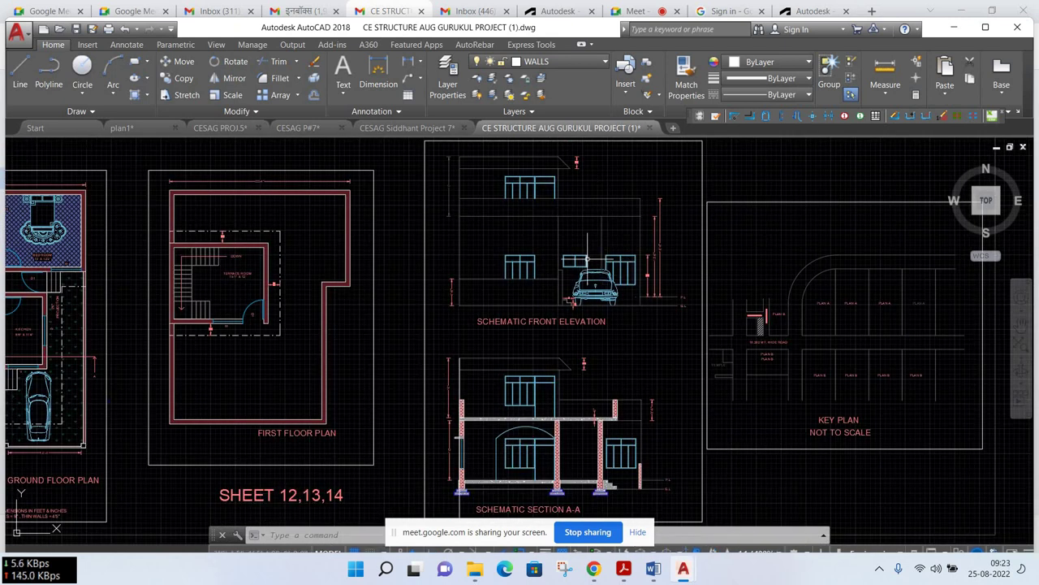
middle_click_drag(584, 338, 558, 329)
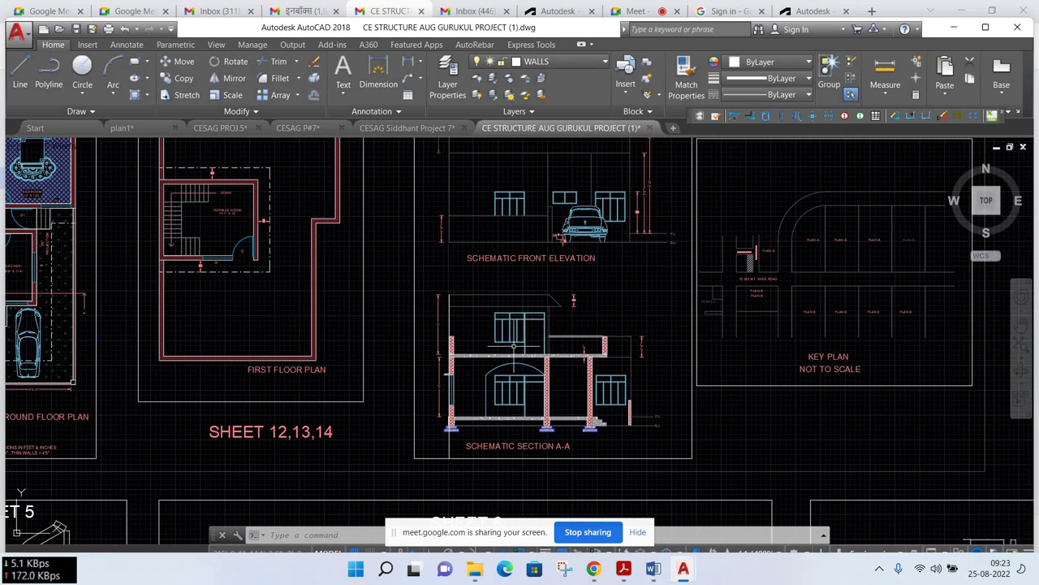
middle_click_drag(540, 380, 528, 331)
mouse_move(594, 568)
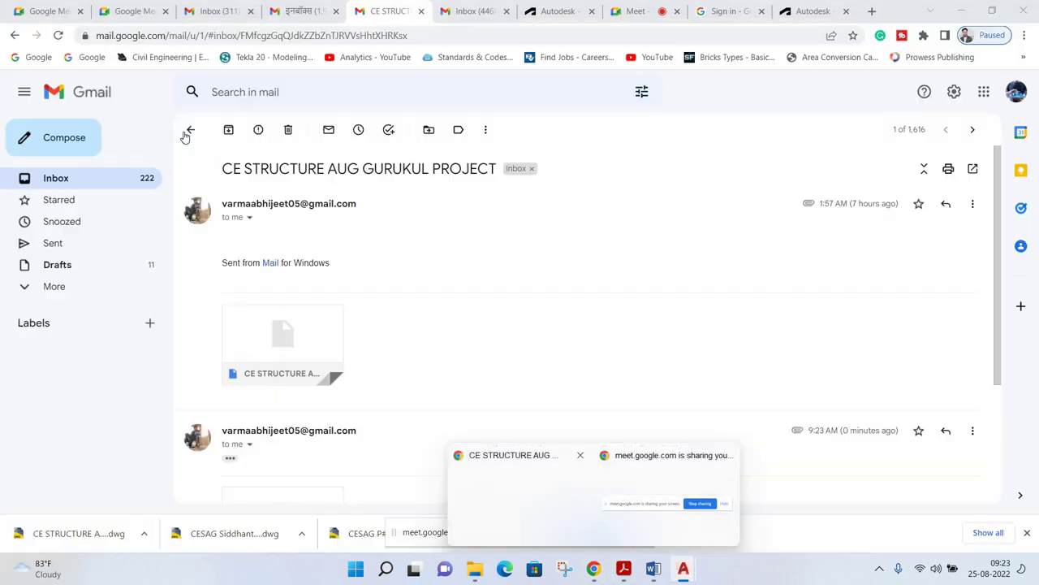
left_click(503, 487)
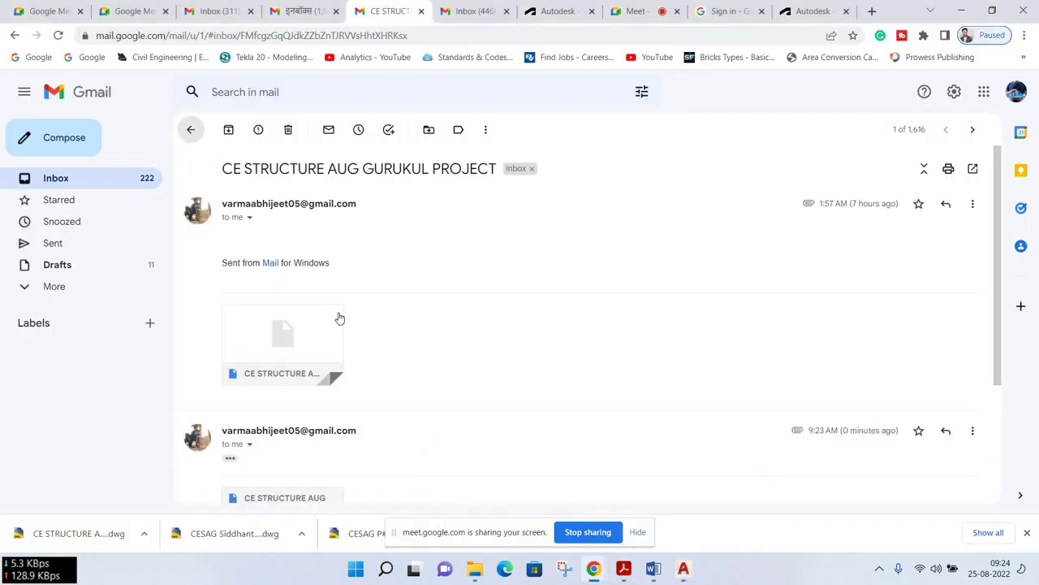
From the inbox, download the PROJECT 7 email's .dwg attachment and open it in AutoCAD
key("alt+Left")
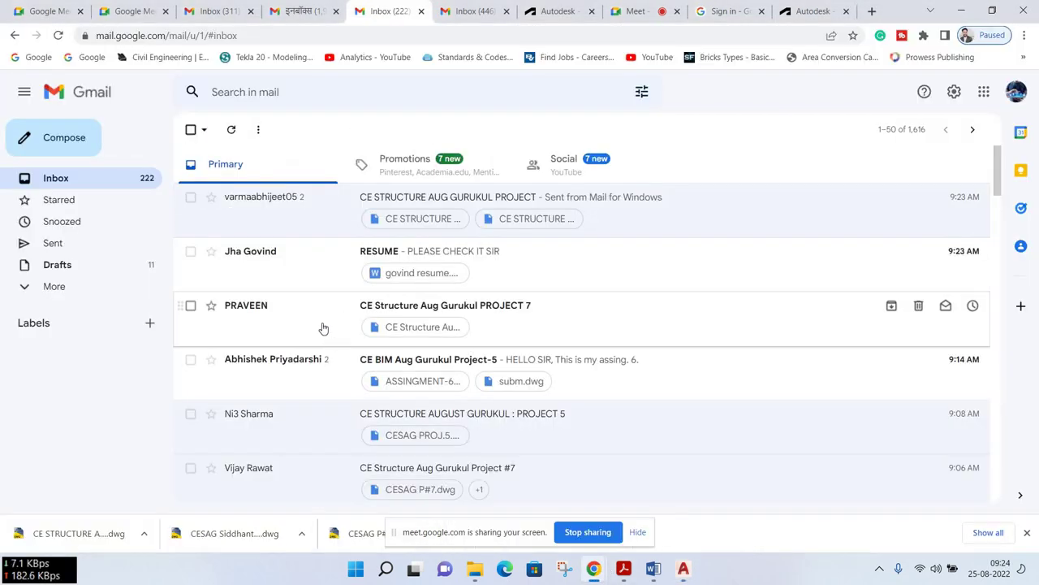
left_click(232, 341)
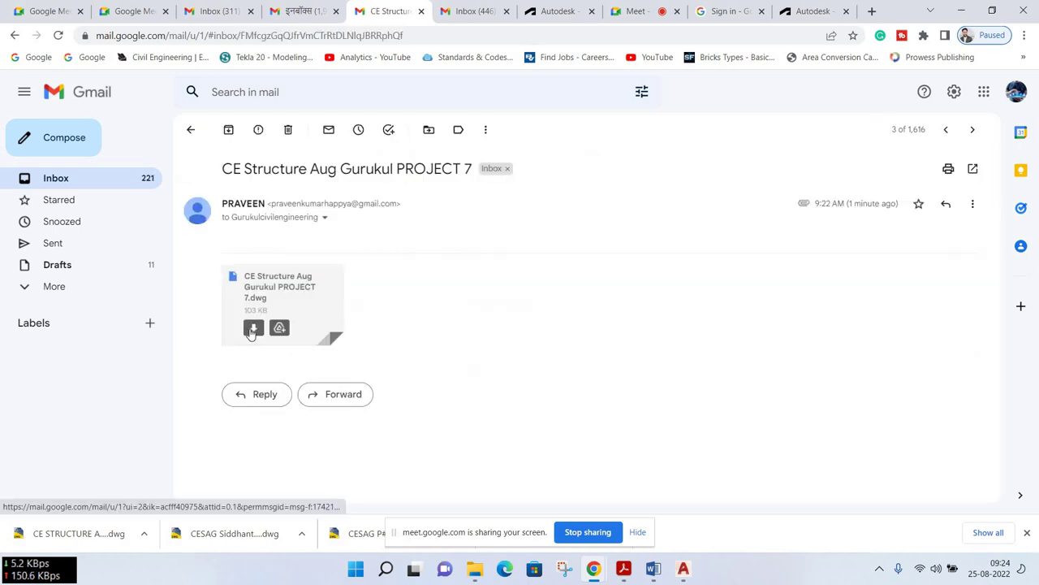
left_click(252, 328)
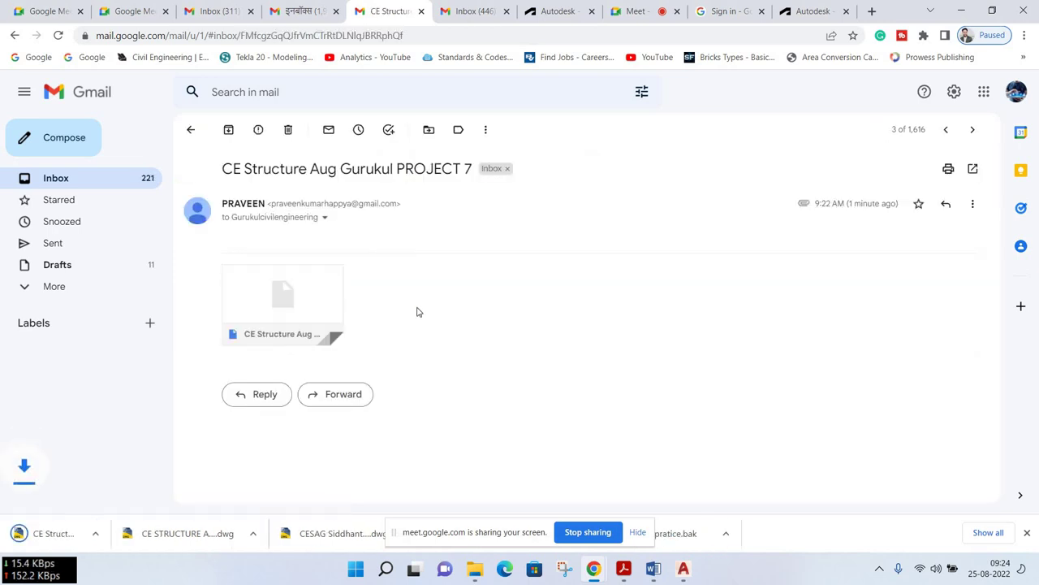
left_click(51, 533)
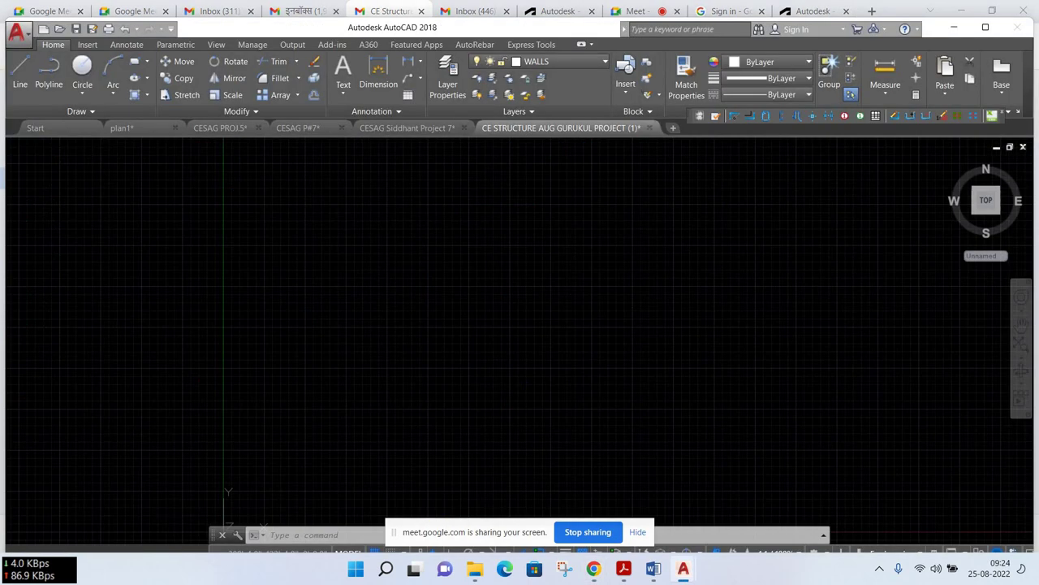
Zoom and pan to show the FIRST FLOOR PLAN together with the front elevation
middle_click_drag(469, 374, 463, 260)
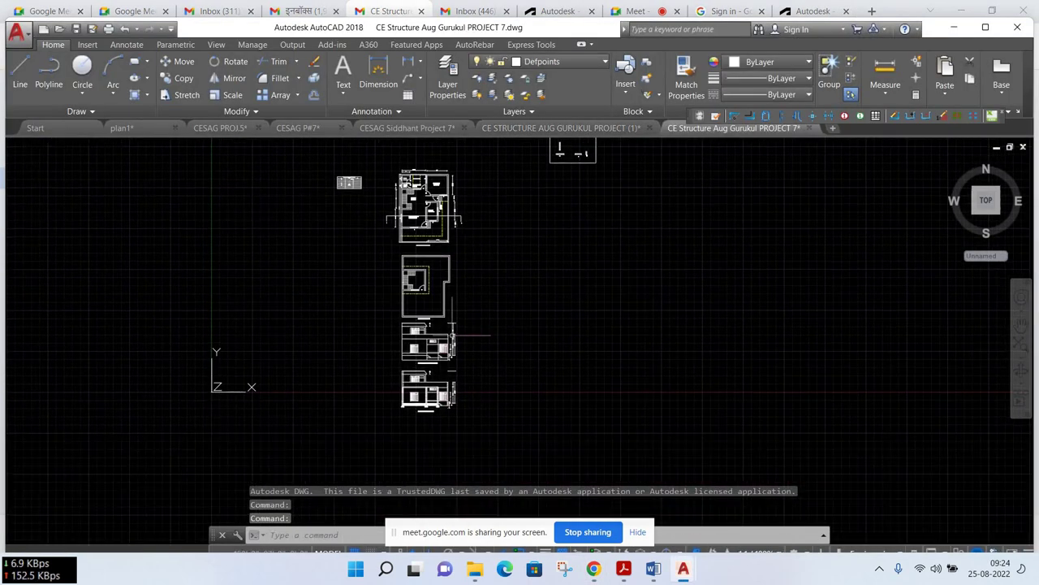
scroll(446, 341, "up", 4)
scroll(379, 313, "up", 3)
scroll(379, 314, "up", 3)
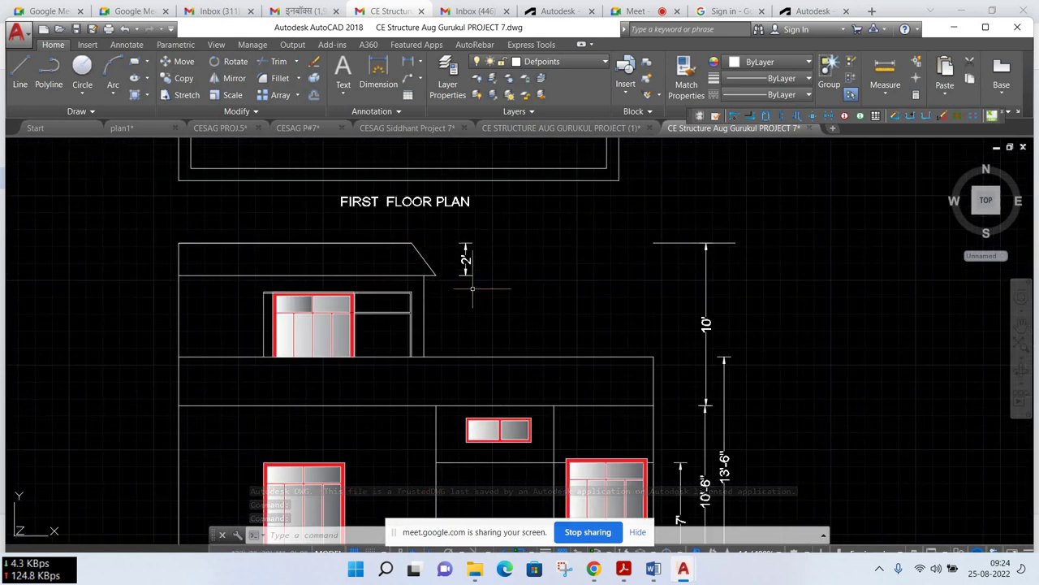
scroll(473, 288, "down", 2)
scroll(442, 289, "down", 4)
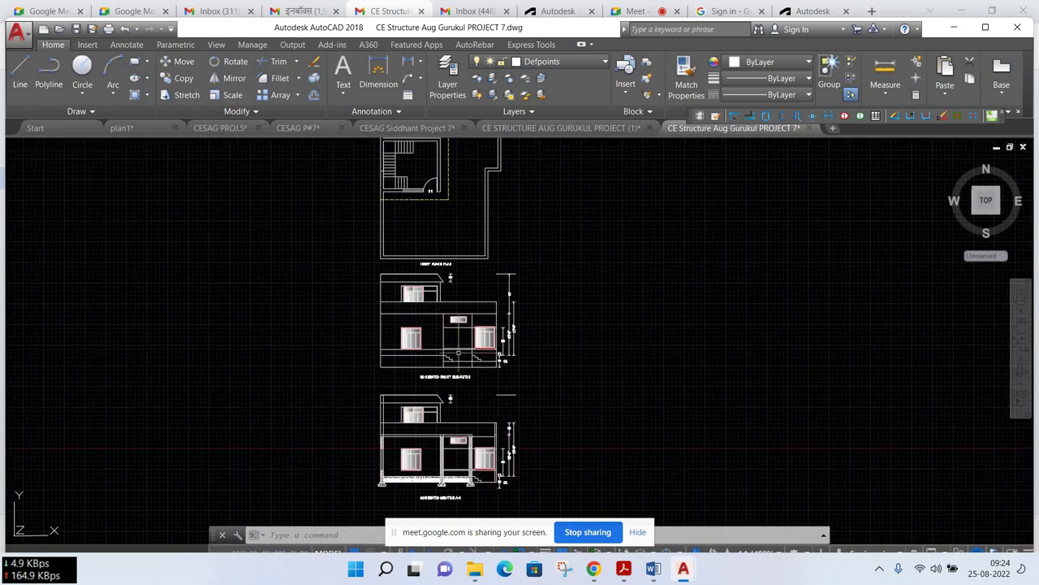
scroll(417, 422, "up", 2)
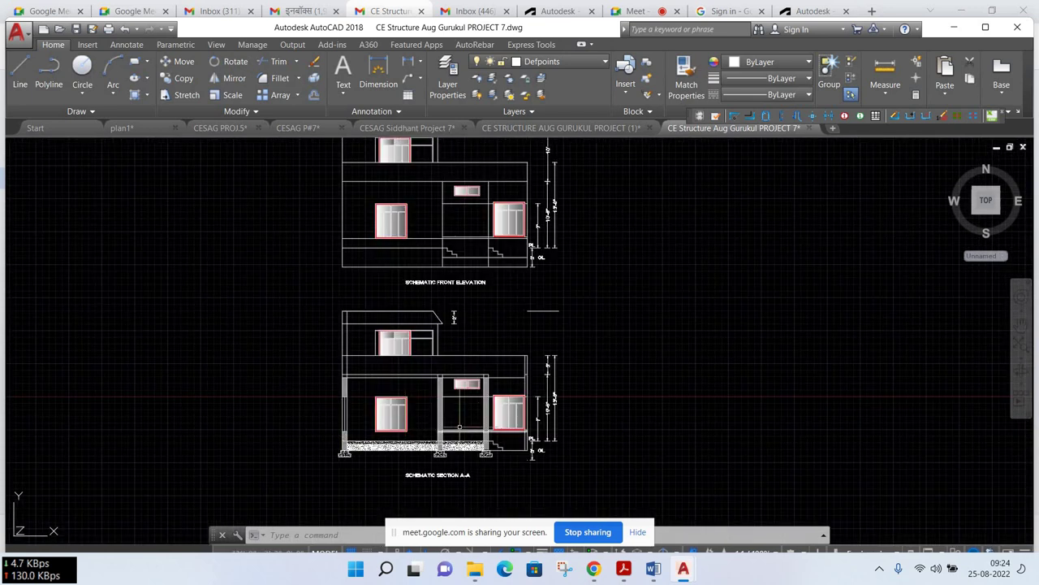
middle_click_drag(591, 212, 587, 319)
scroll(432, 236, "up", 4)
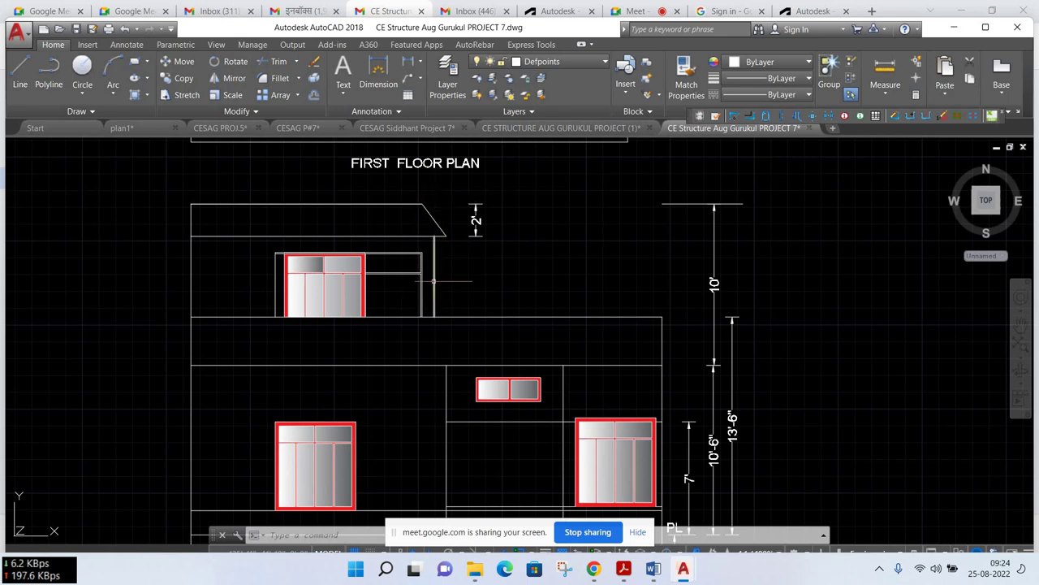
scroll(434, 281, "down", 4)
scroll(419, 218, "down", 2)
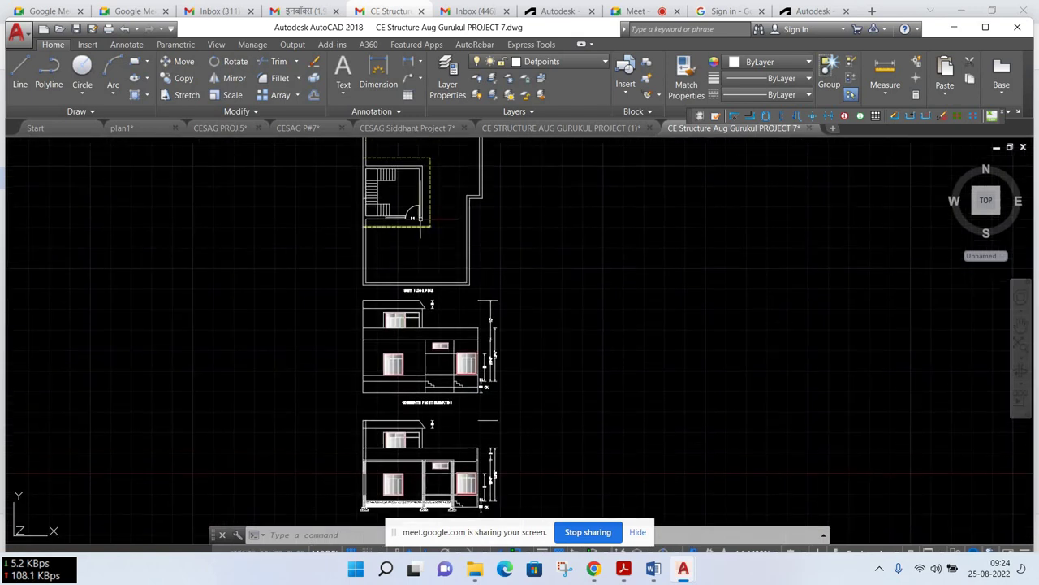
scroll(419, 218, "up", 2)
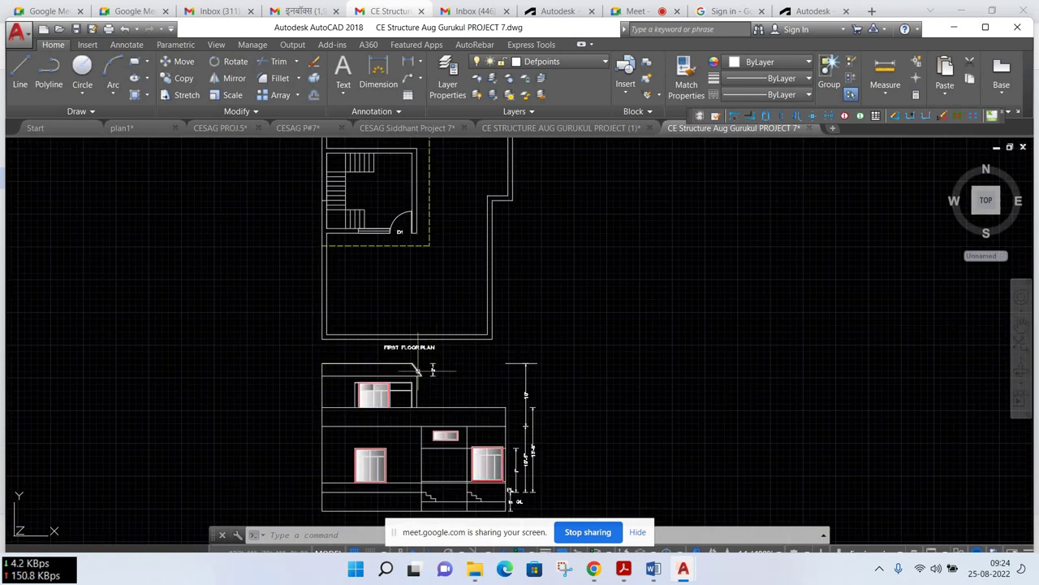
Draw a short line at the door corner below FIRST FLOOR PLAN, then zoom out and return to Gmail
left_click(19, 73)
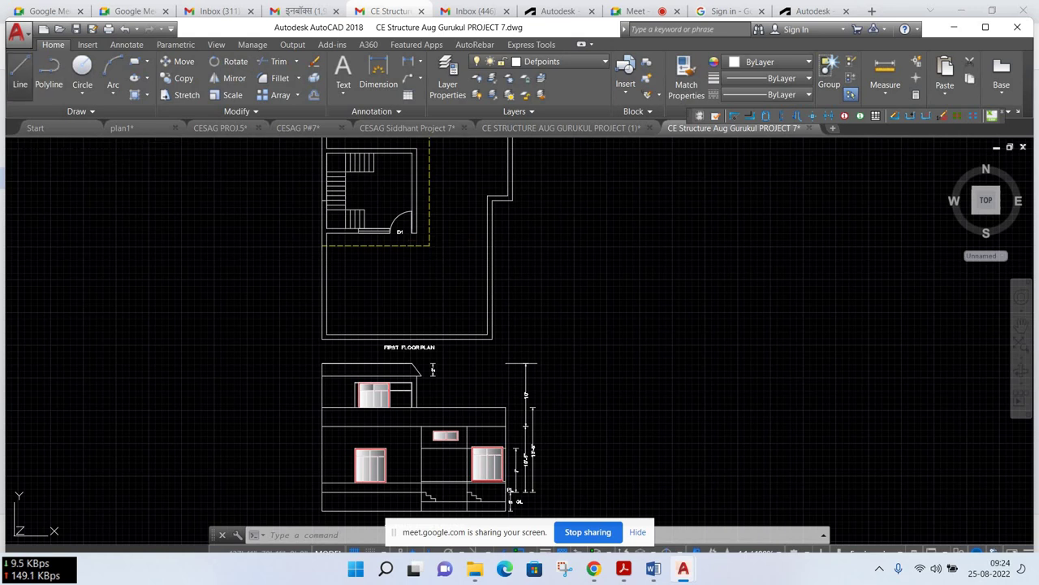
left_click(428, 246)
scroll(430, 376, "up", 4)
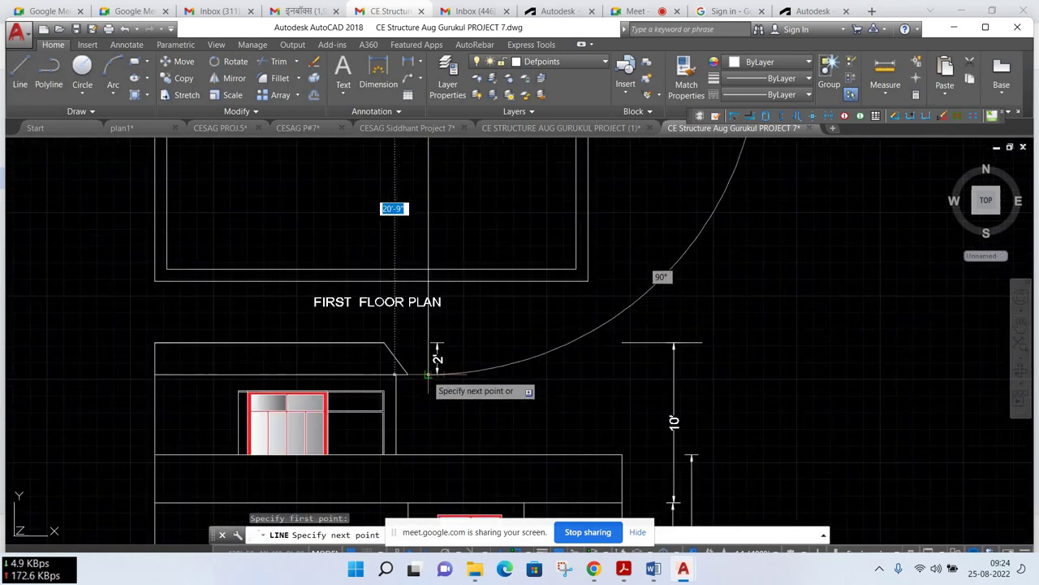
left_click(428, 375)
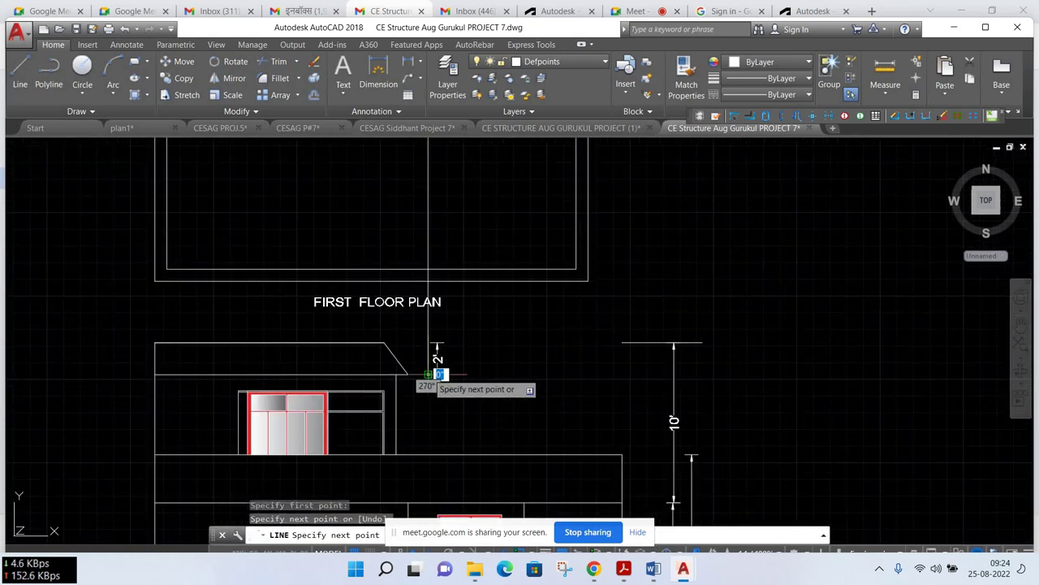
left_click(492, 332)
right_click(479, 330)
left_click(498, 332)
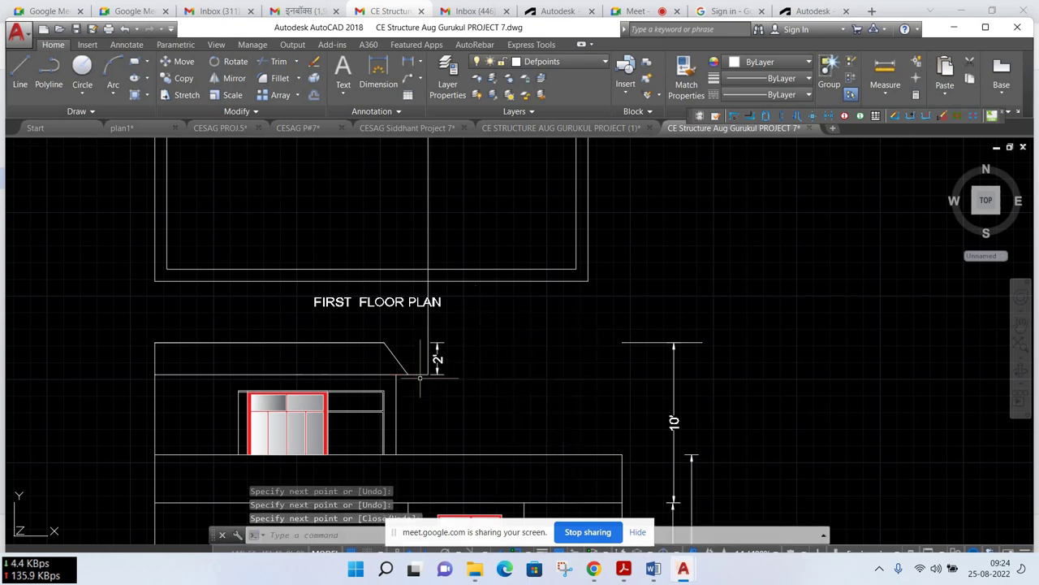
scroll(421, 369, "down", 4)
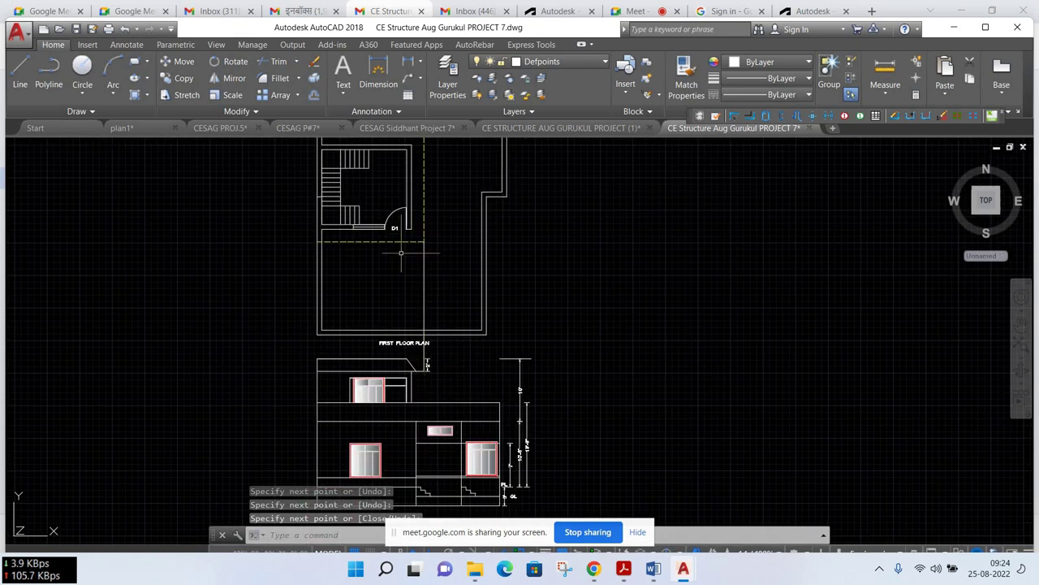
scroll(407, 275, "down", 2)
scroll(413, 321, "up", 2)
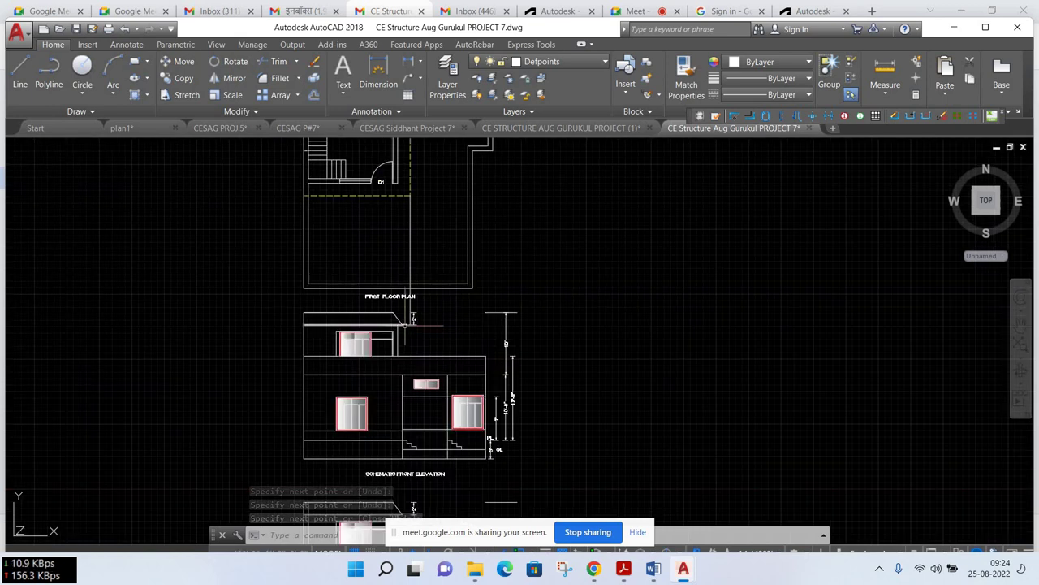
scroll(413, 321, "down", 2)
mouse_move(594, 568)
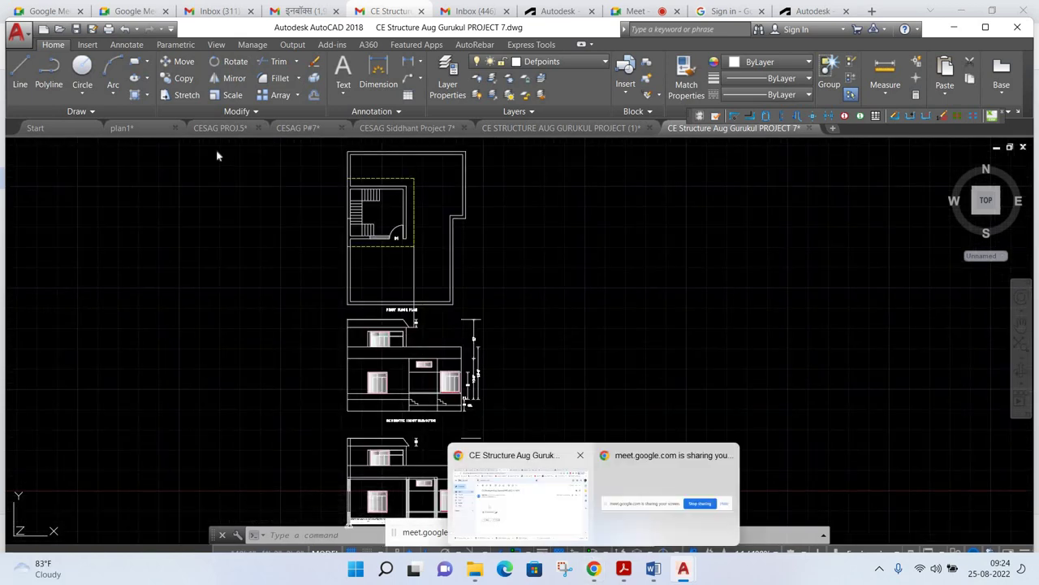
left_click(520, 479)
Return to the inbox and open the CE Structure Aug Gurukul Project#7 email further down
key("alt+Left")
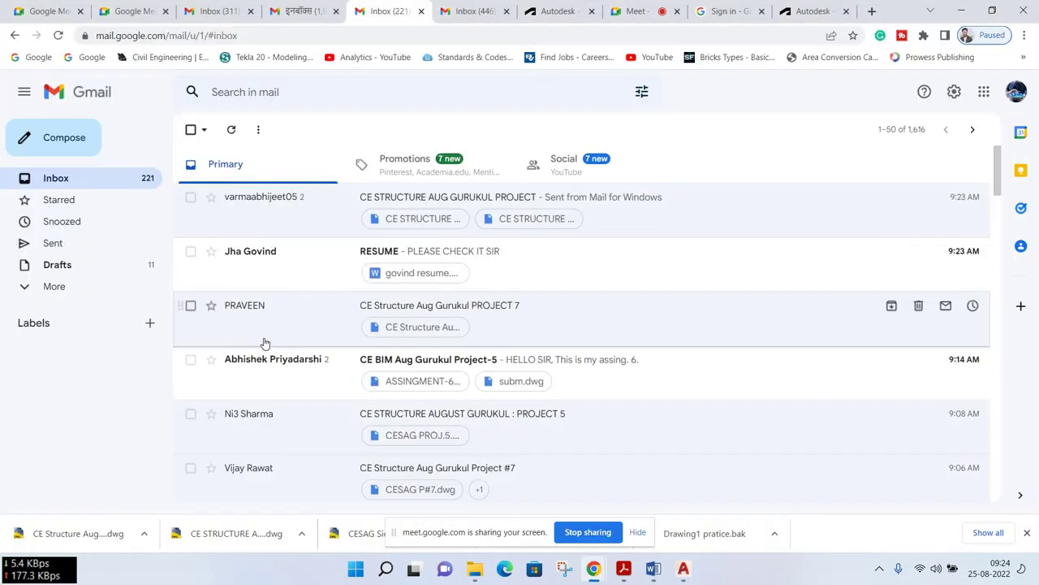
mouse_move(302, 372)
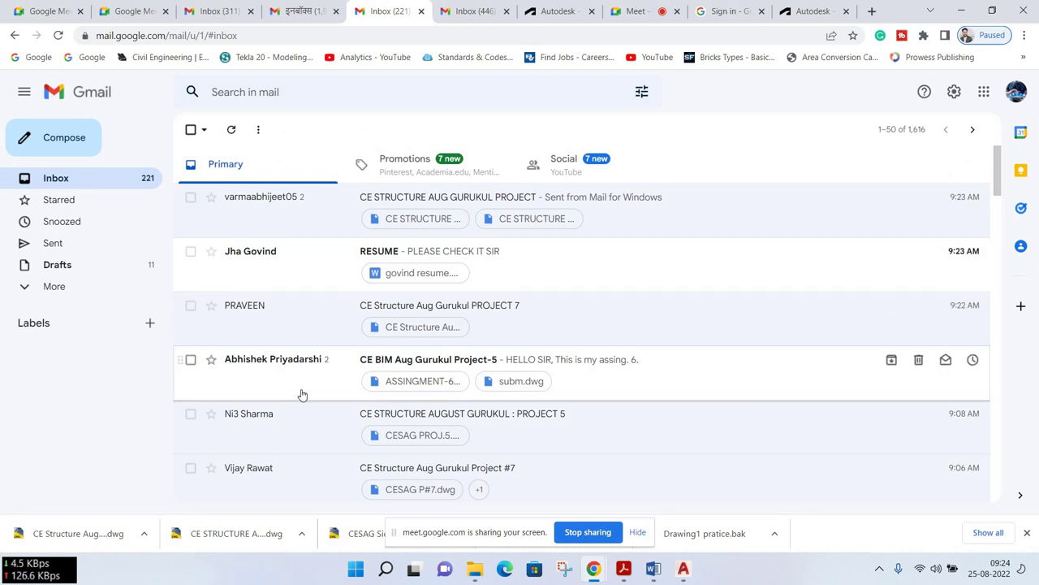
scroll(301, 394, "down", 2)
scroll(295, 343, "down", 2)
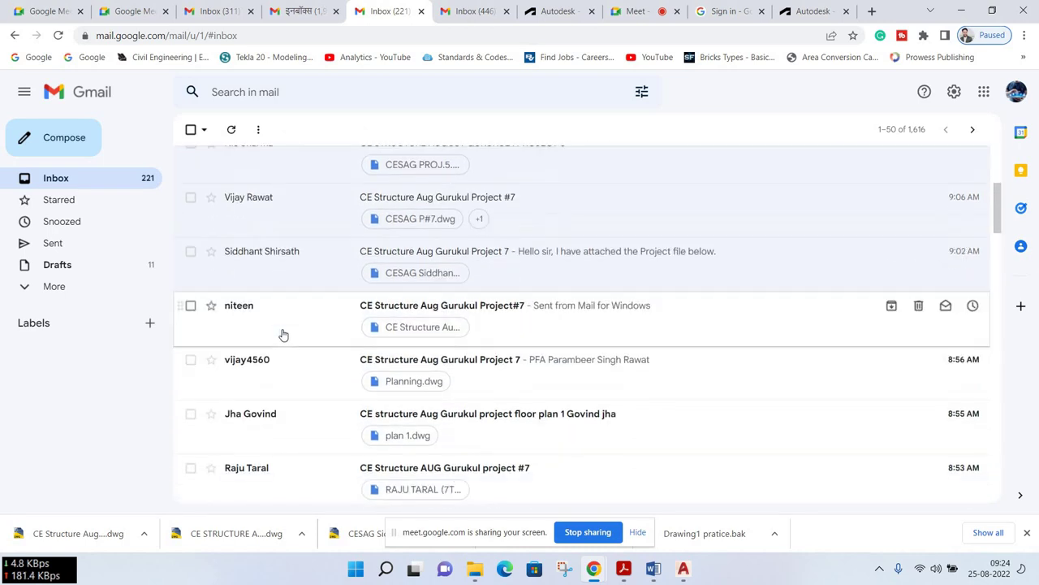
left_click(300, 319)
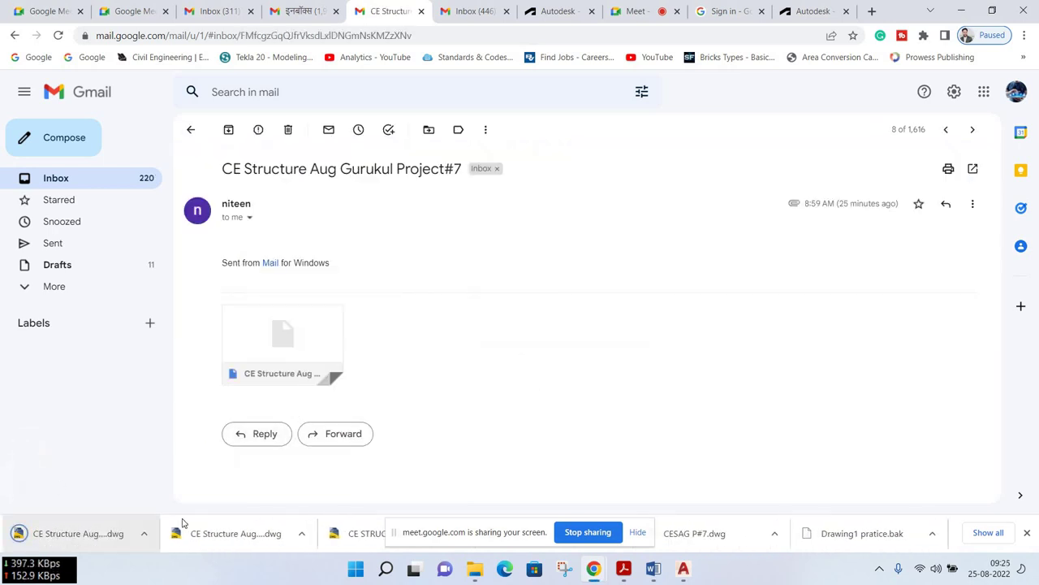
Open the project #7 drawing, ignoring unresolved references, and view its plan and door schedule
left_click(49, 533)
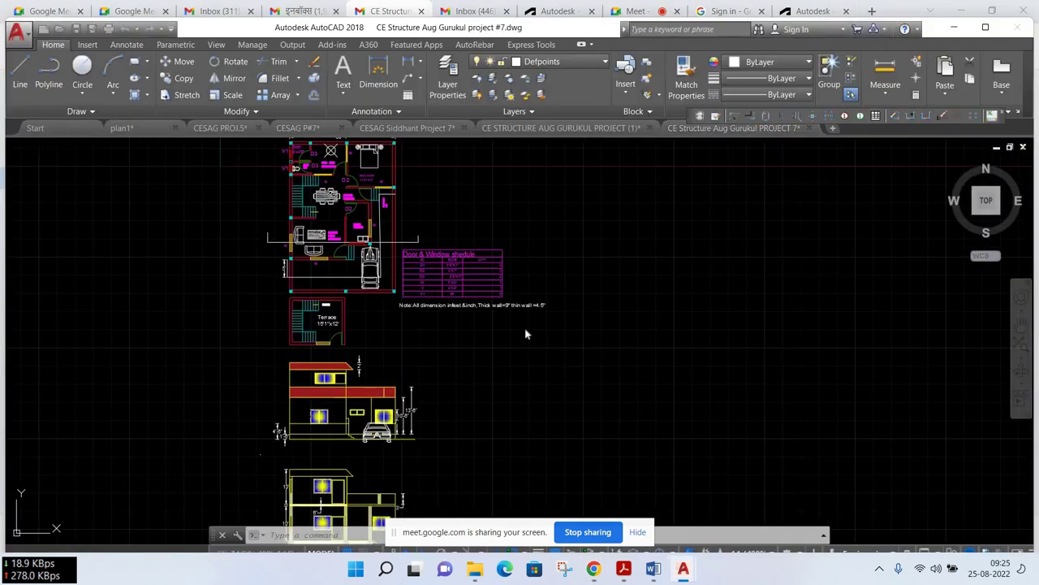
left_click(671, 175)
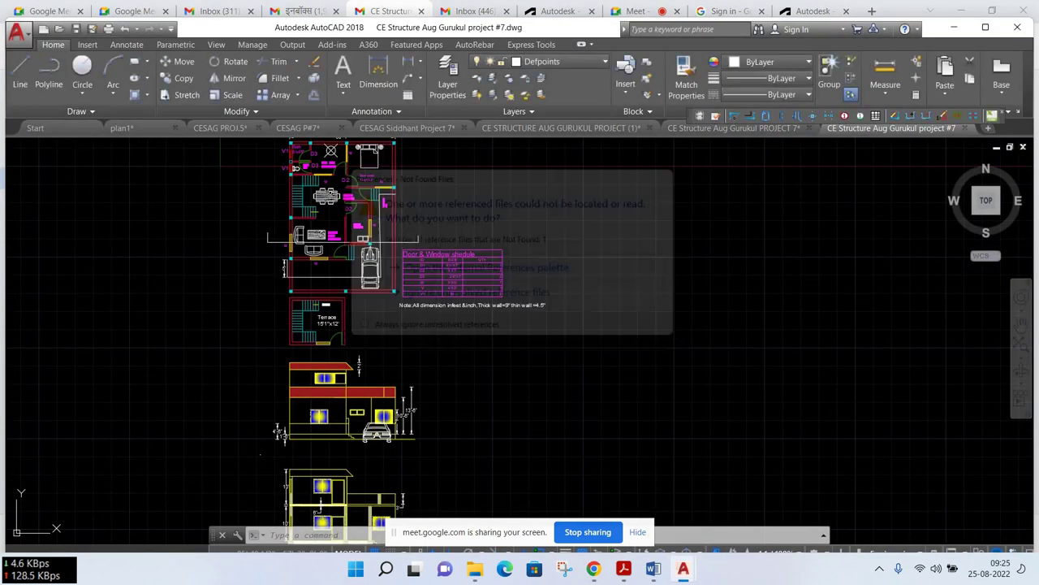
scroll(358, 424, "up", 3)
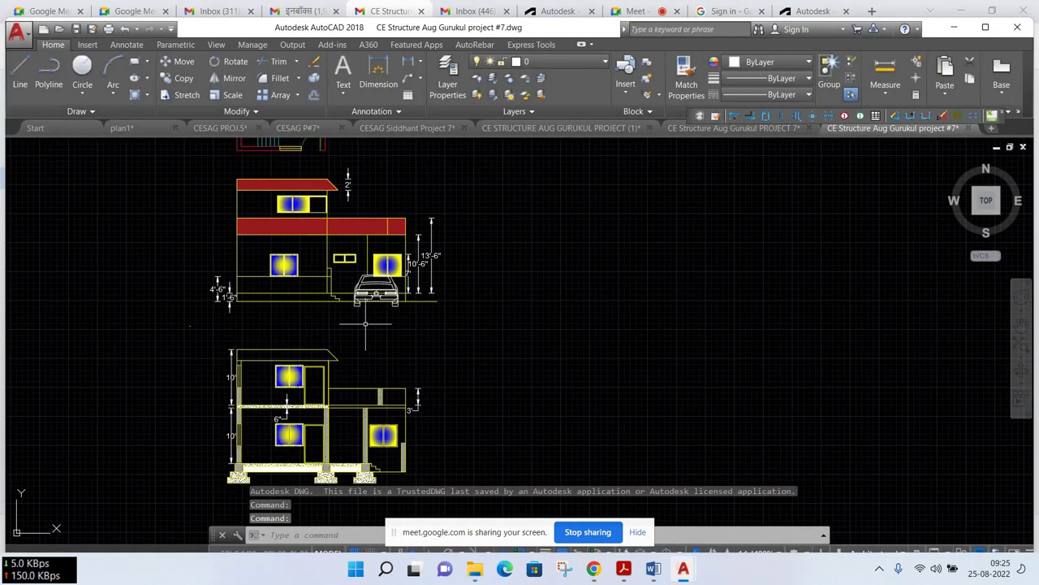
middle_click_drag(366, 323, 367, 370)
middle_click_drag(426, 248, 431, 350)
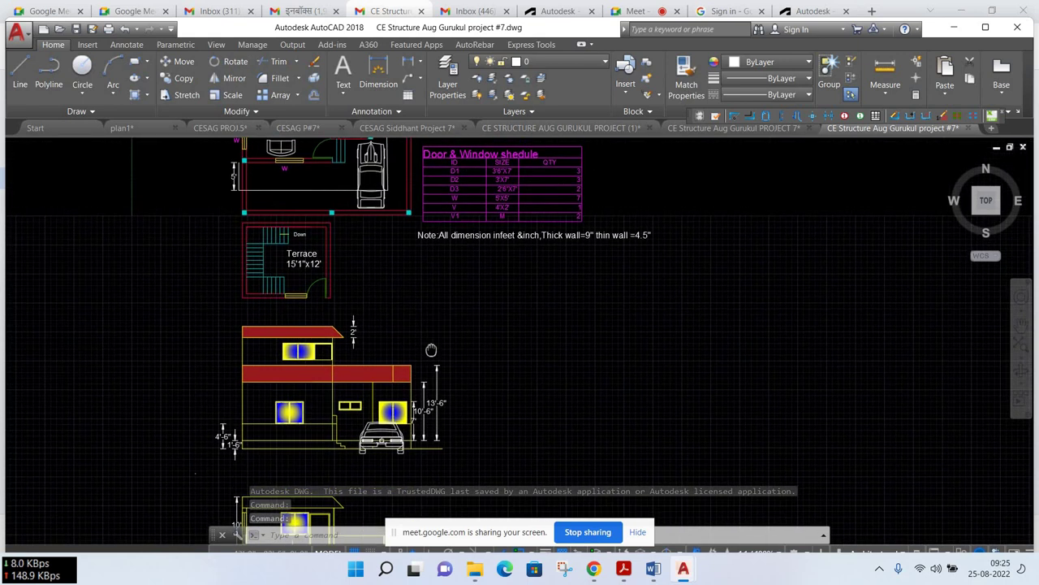
scroll(377, 252, "down", 2)
scroll(339, 279, "up", 4)
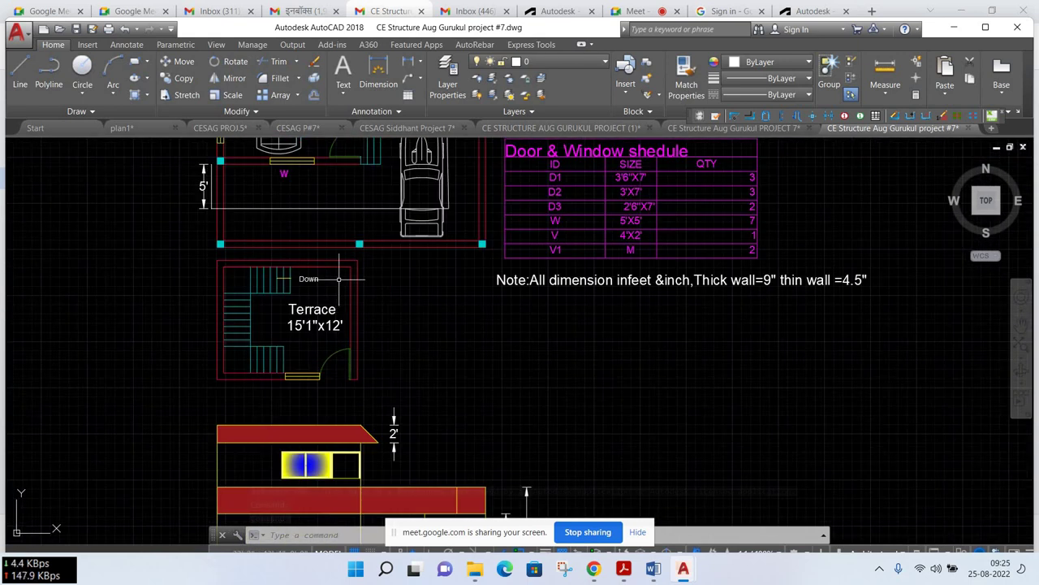
Zoom out to recentre the whole drawing set, then go back to the Gmail inbox
scroll(290, 327, "down", 2)
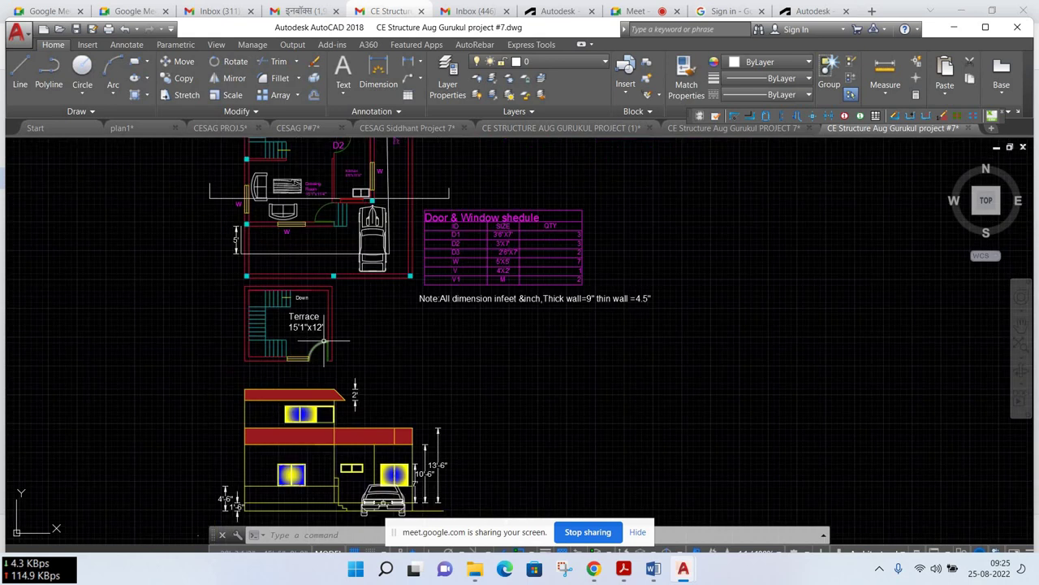
scroll(292, 321, "down", 2)
scroll(393, 376, "down", 2)
middle_click_drag(393, 376, 378, 328)
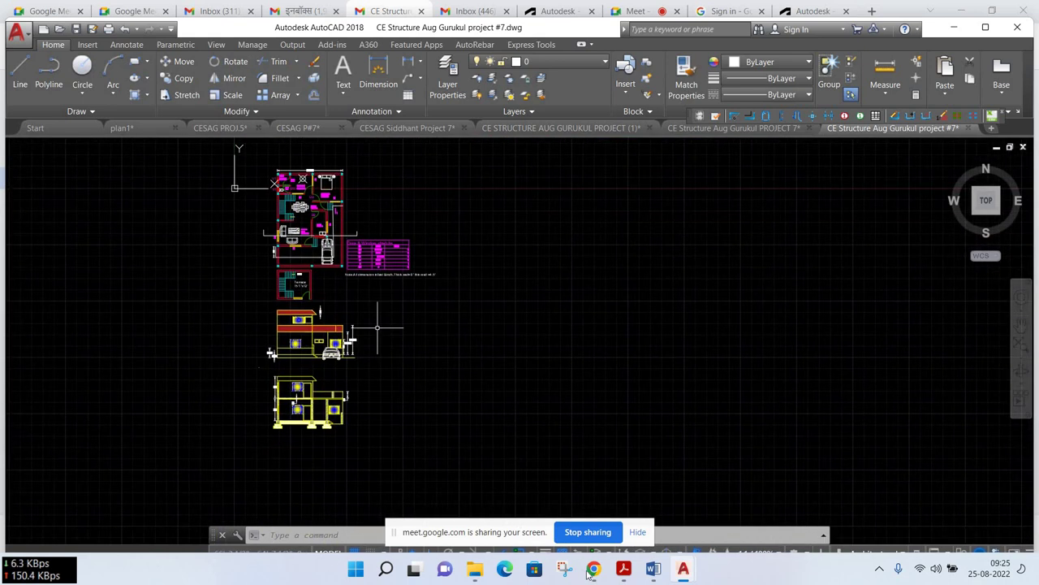
mouse_move(594, 568)
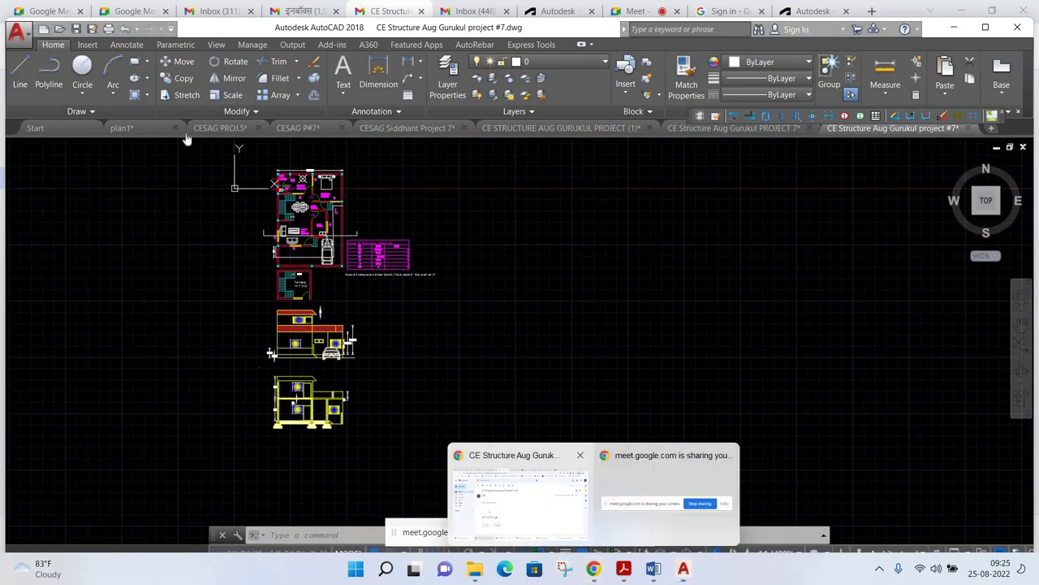
left_click(521, 484)
key("alt+Left")
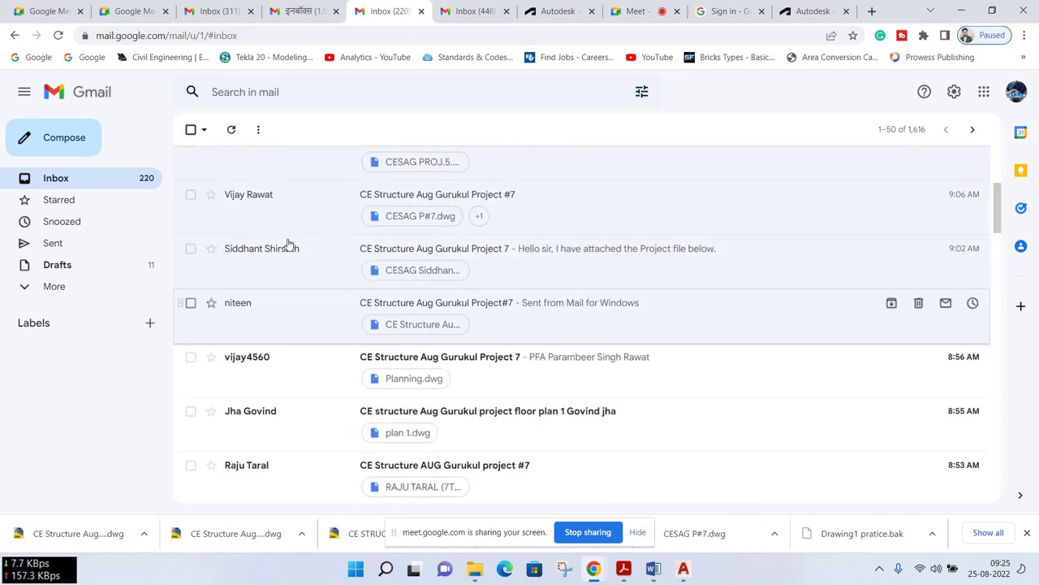
Download the Planning.dwg attachment from the Project 7 email
scroll(287, 241, "down", 2)
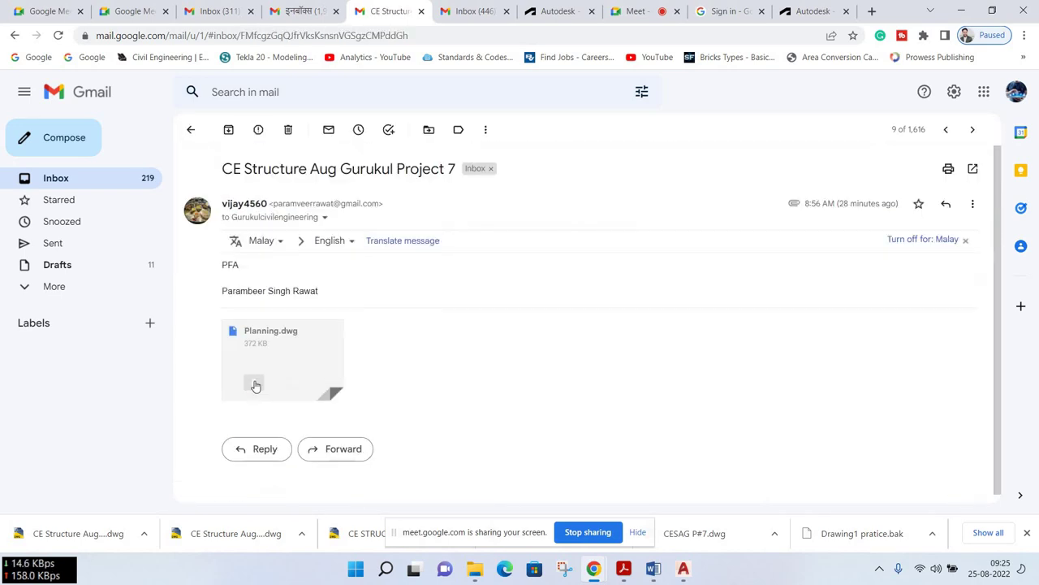
left_click(254, 382)
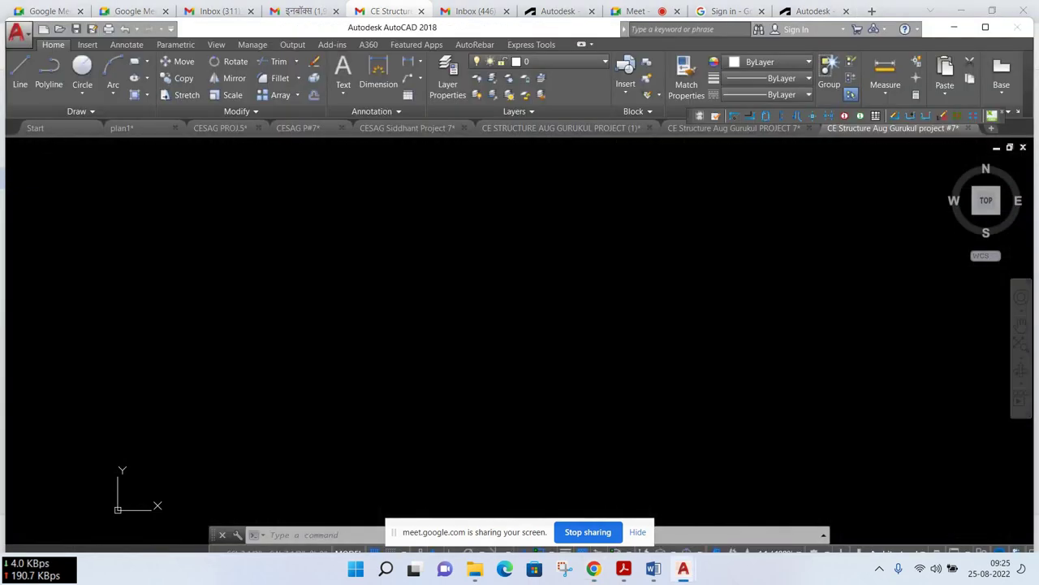
Zoom into Planning.dwg and pan down to the elevations below the floor plan
scroll(388, 281, "up", 5)
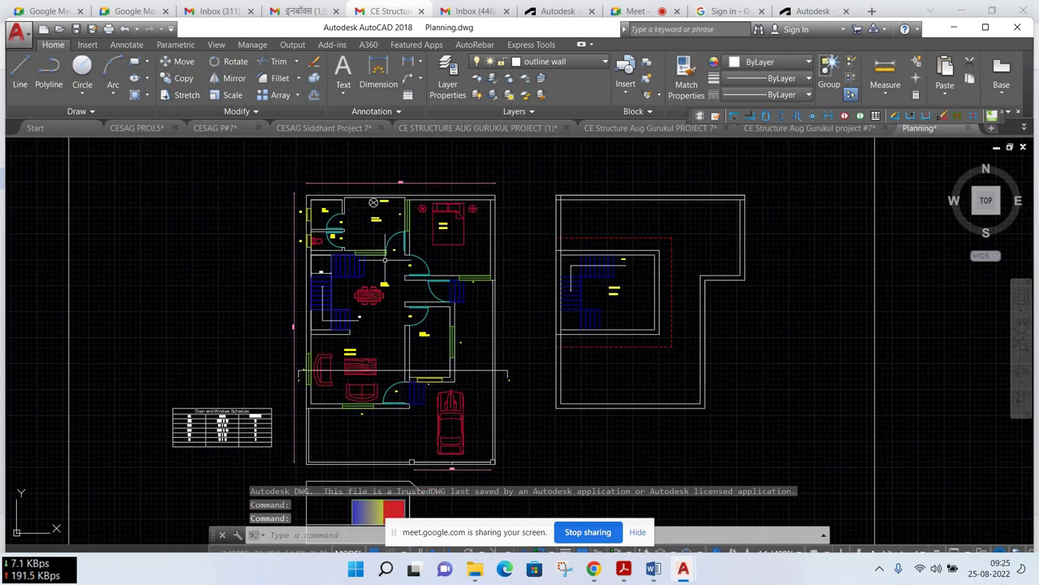
mouse_move(434, 483)
middle_mouse_down()
mouse_move(381, 357)
mouse_move(336, 311)
mouse_move(336, 289)
middle_mouse_up()
scroll(329, 341, "down", 3)
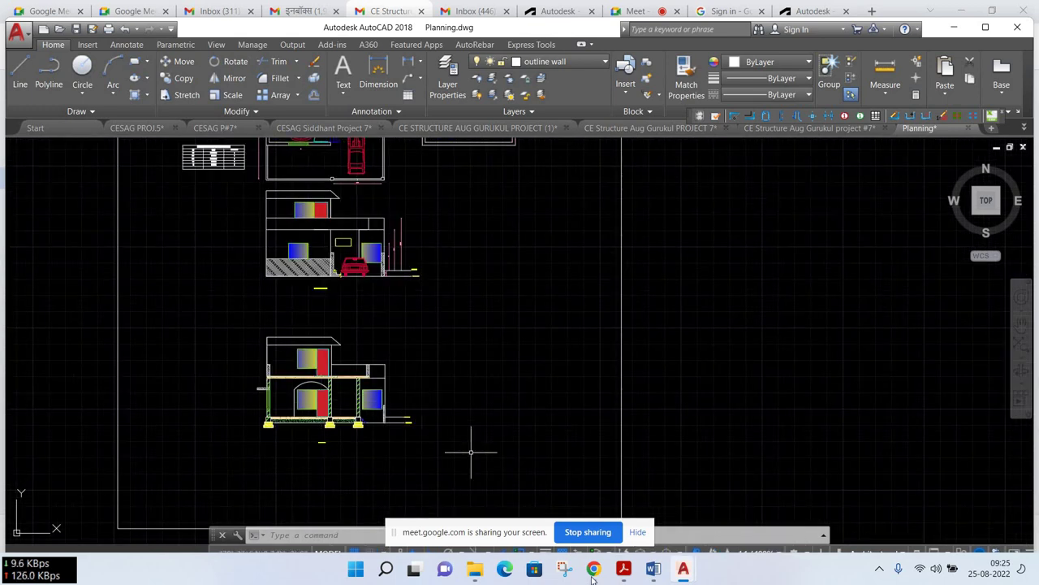
Download the CE Structure AUG Gurukul project #7 email's DWG and open it in AutoCAD
mouse_move(593, 569)
left_click(520, 487)
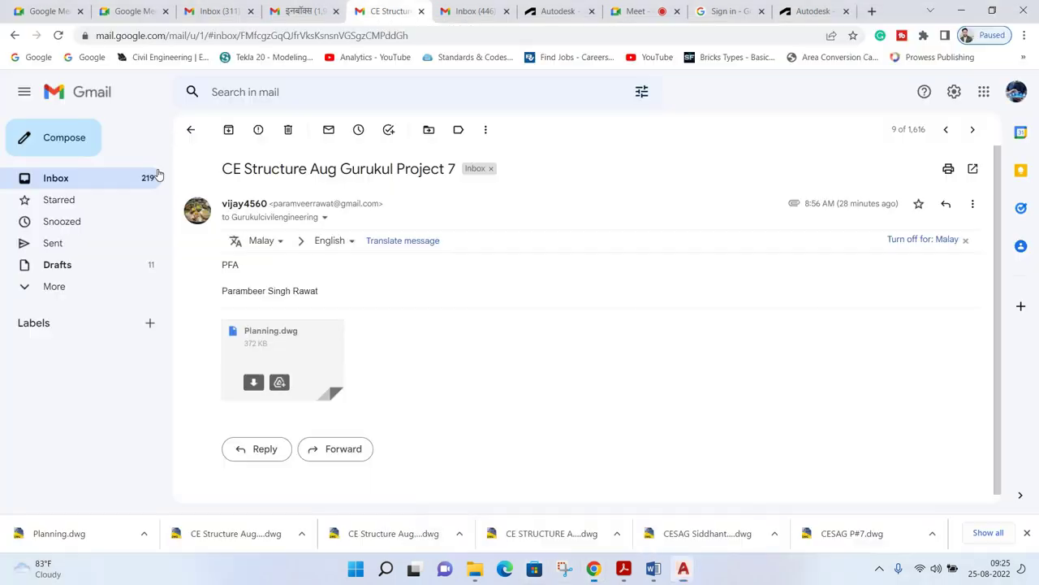
key("alt+Left")
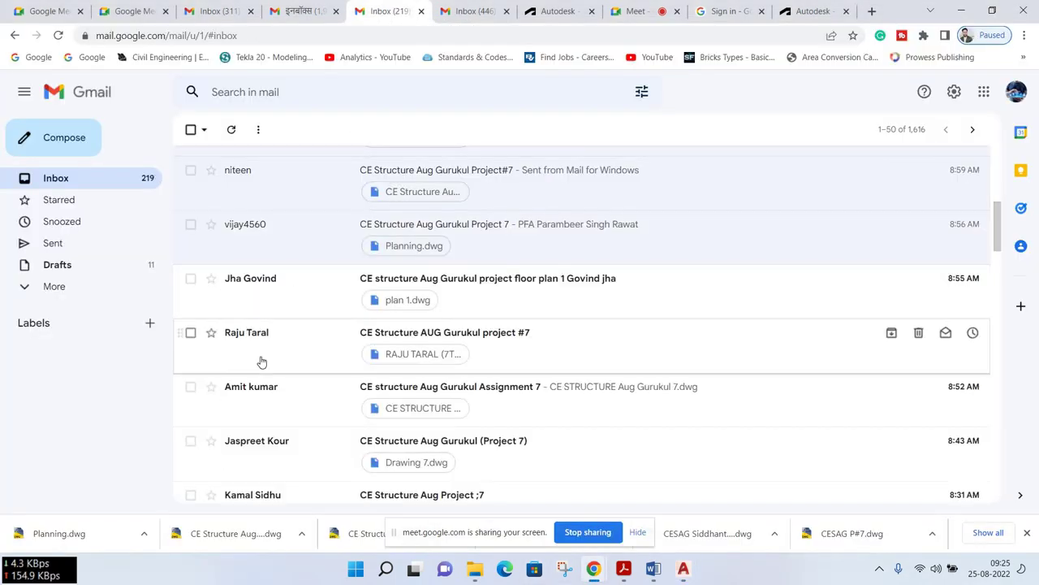
scroll(264, 291, "down", 1)
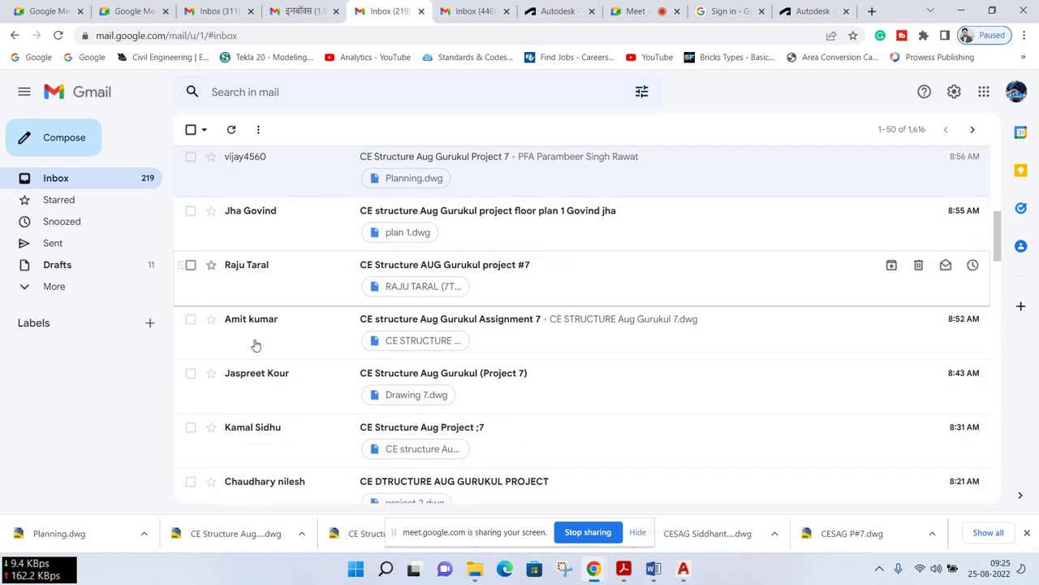
left_click(251, 280)
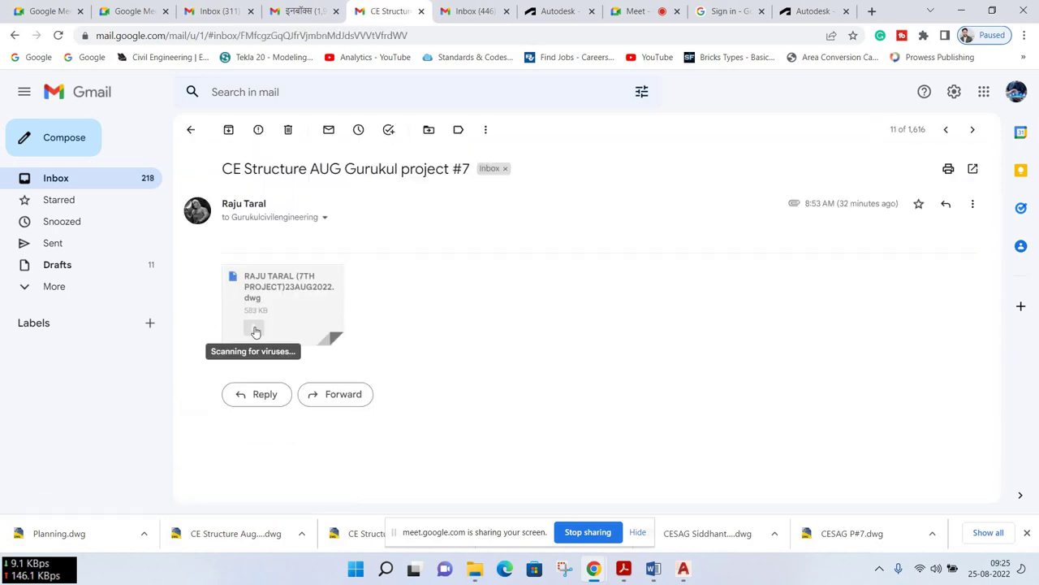
left_click(253, 327)
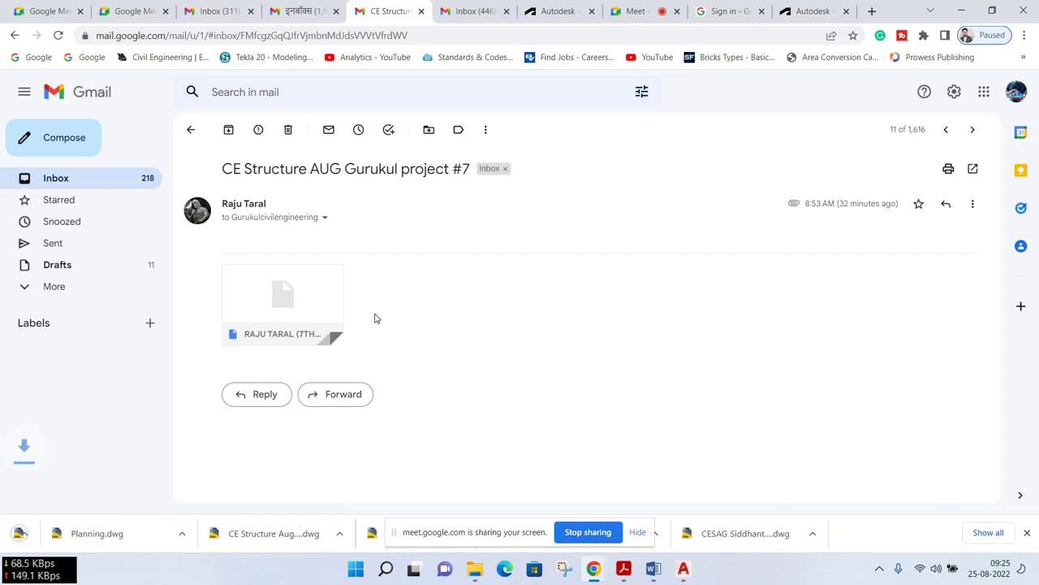
left_click(88, 536)
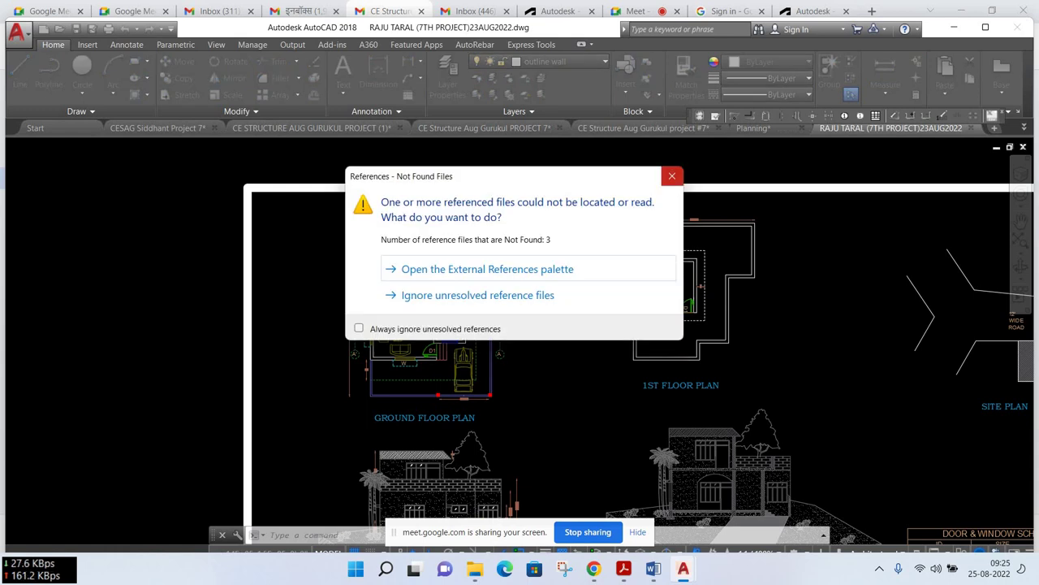
Dismiss the missing-references notice and inspect the ground floor plan and front elevation's driveway
key("Escape")
middle_click_drag(566, 348, 453, 200)
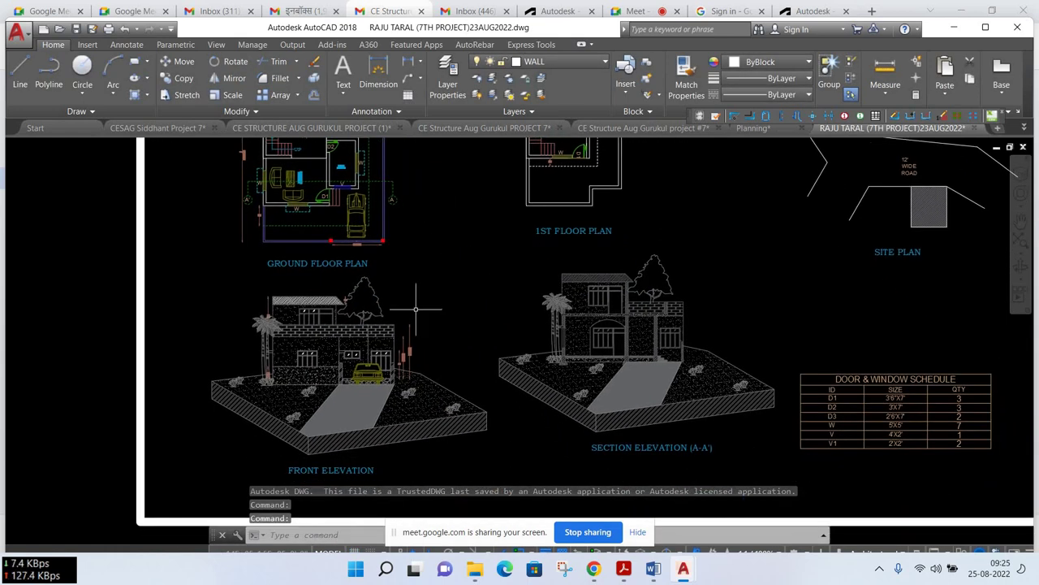
scroll(284, 398, "up", 2)
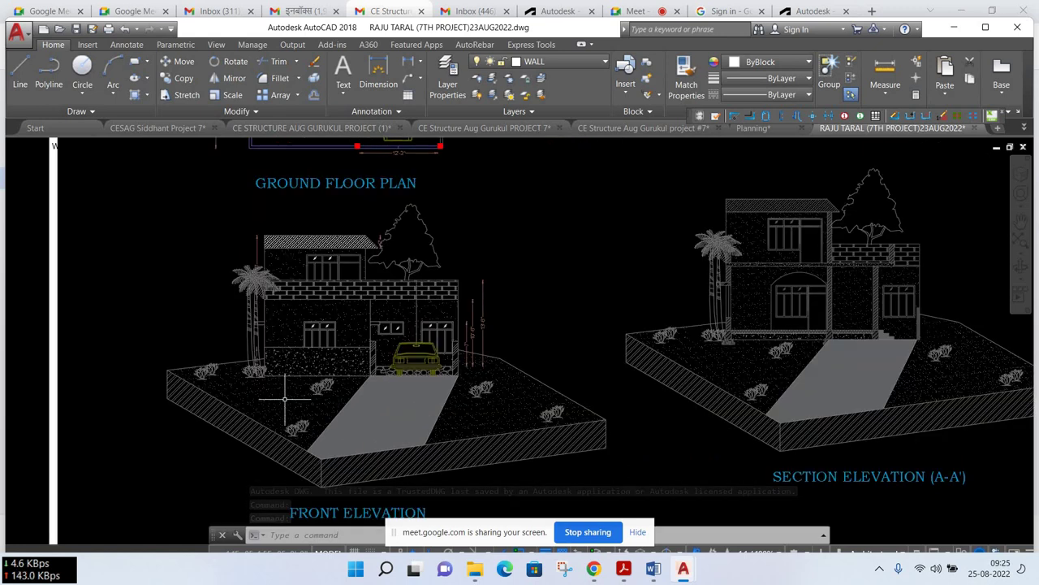
scroll(298, 261, "up", 2)
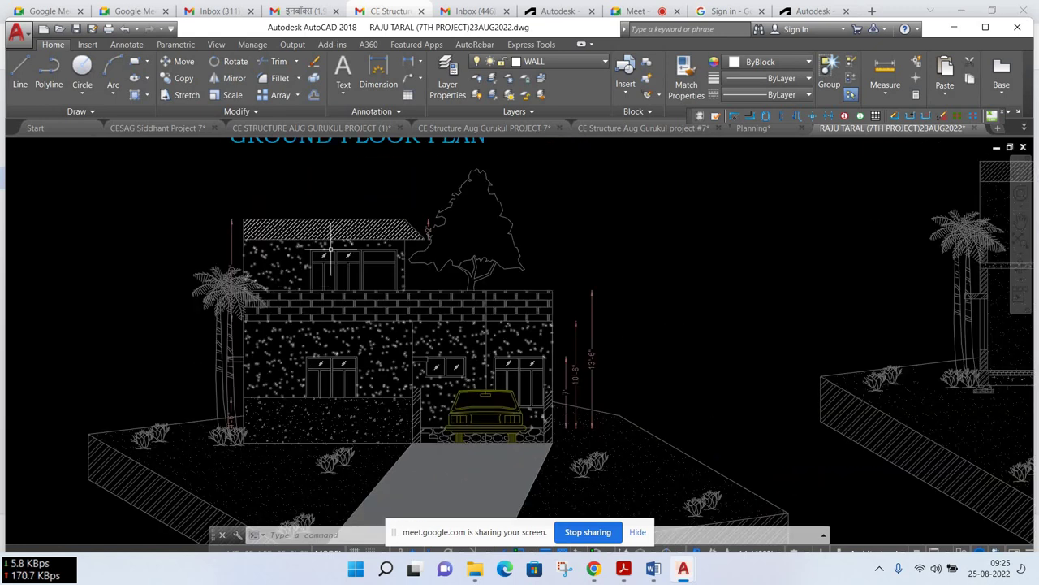
middle_click_drag(628, 343, 605, 244)
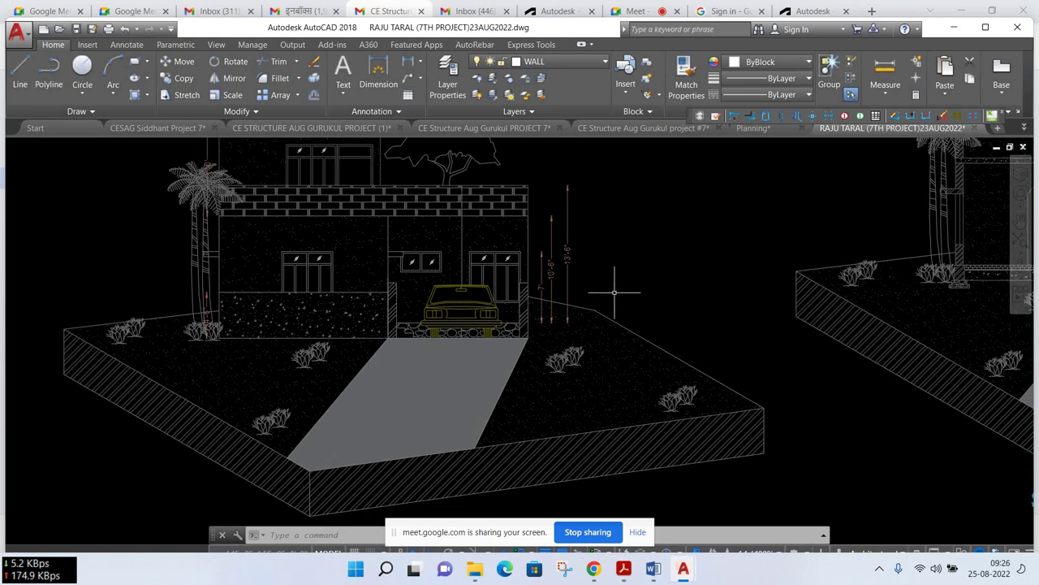
middle_click_drag(631, 379, 594, 444)
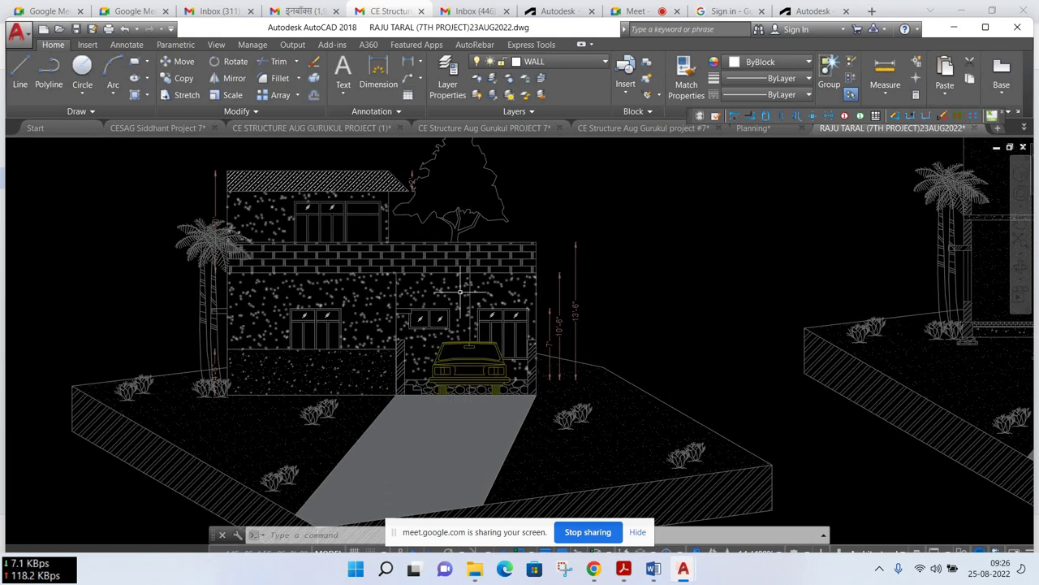
Pan to the section elevation and zoom over the centred plans, elevations and door schedule
scroll(659, 271, "down", 2)
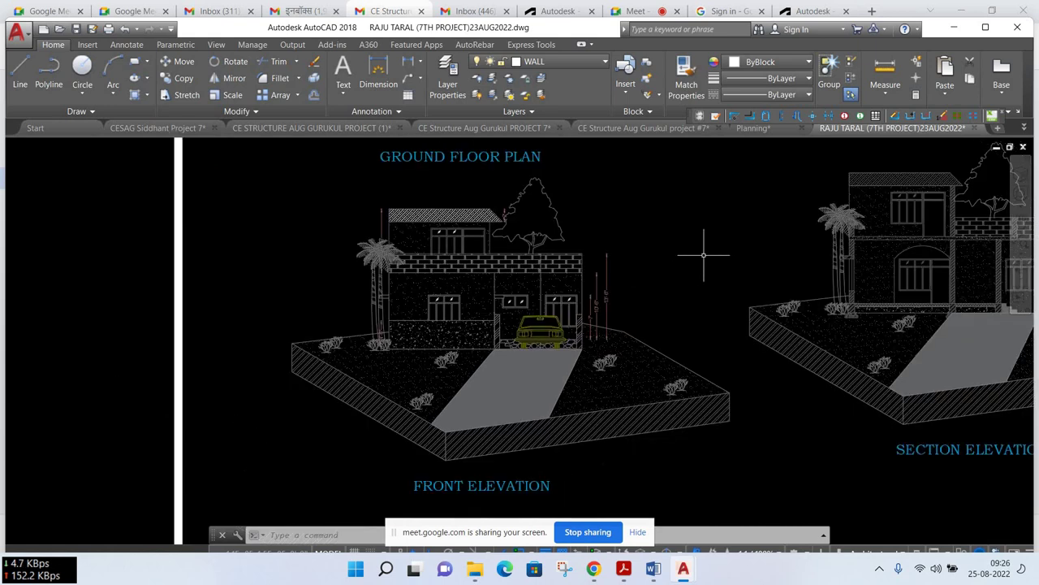
middle_click_drag(704, 251, 552, 297)
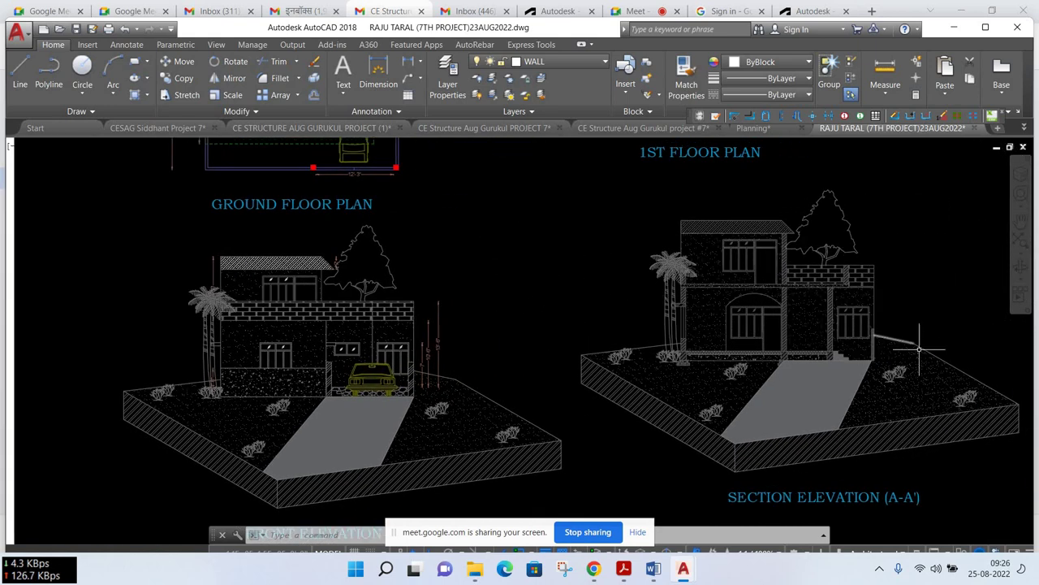
scroll(606, 412, "down", 2)
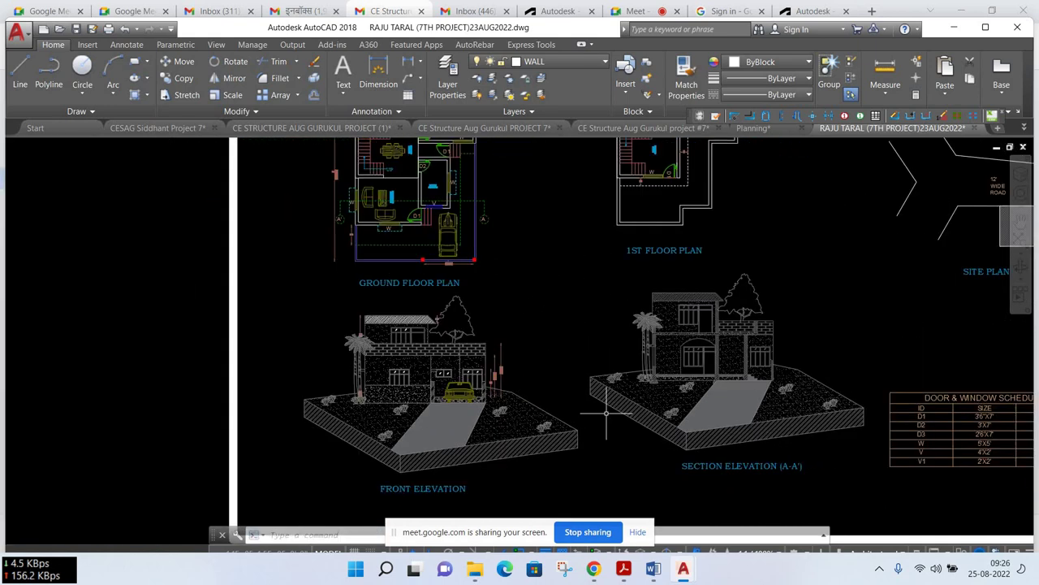
scroll(576, 345, "down", 3)
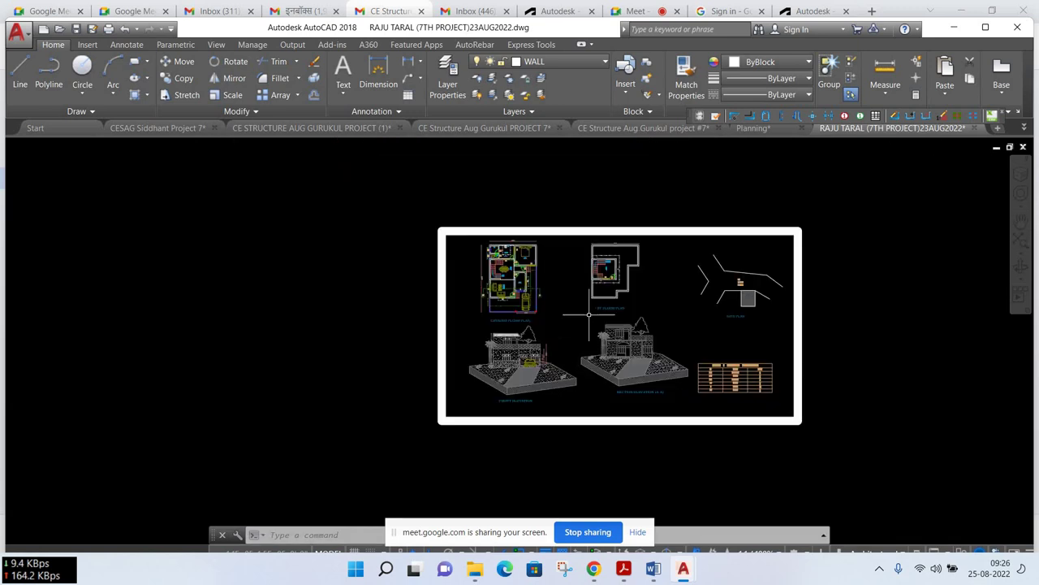
scroll(637, 276, "up", 3)
middle_click_drag(583, 524, 566, 447)
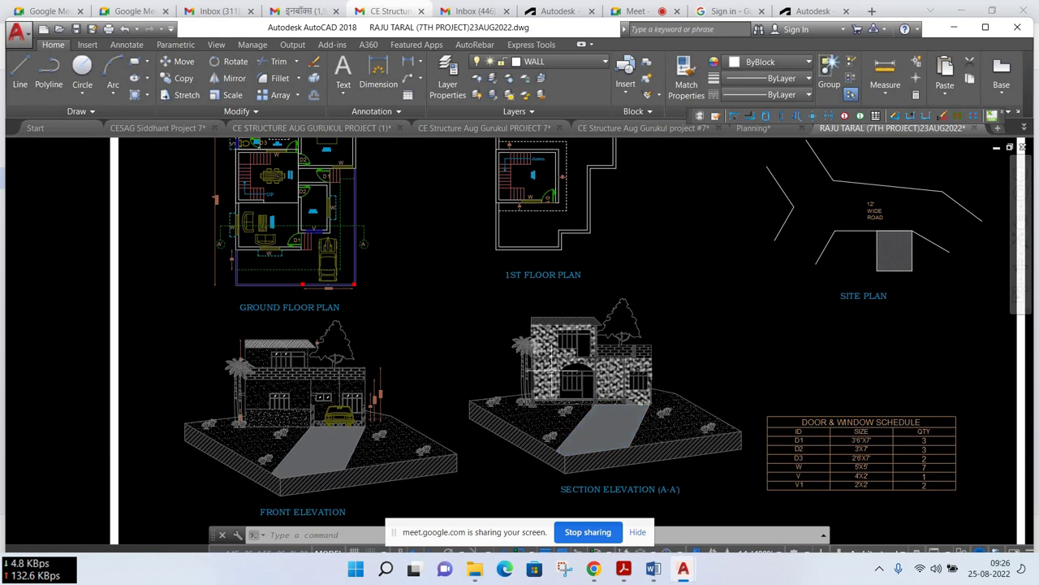
scroll(550, 367, "up", 5)
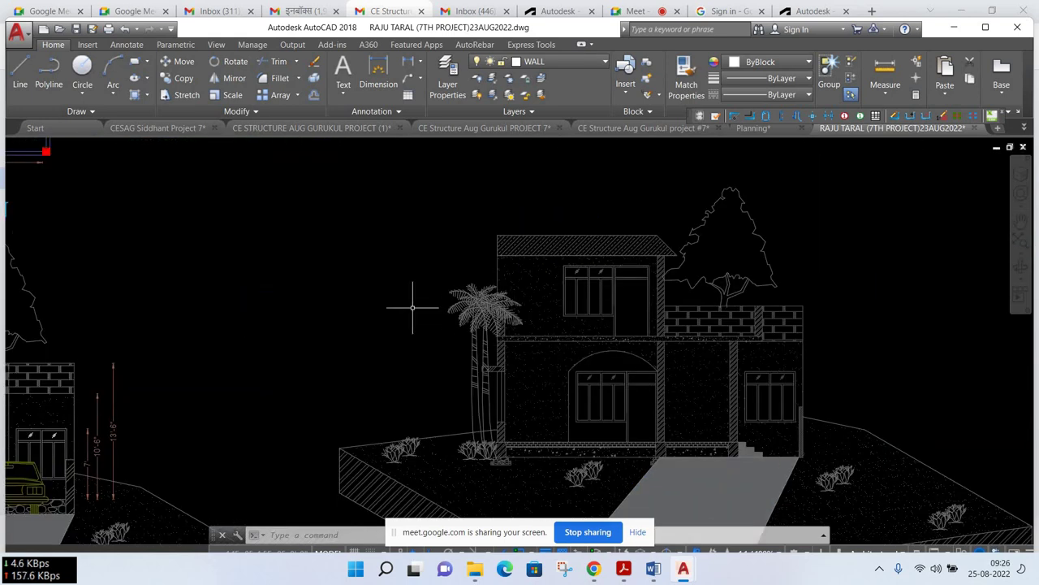
scroll(325, 297, "down", 3)
scroll(411, 304, "up", 1)
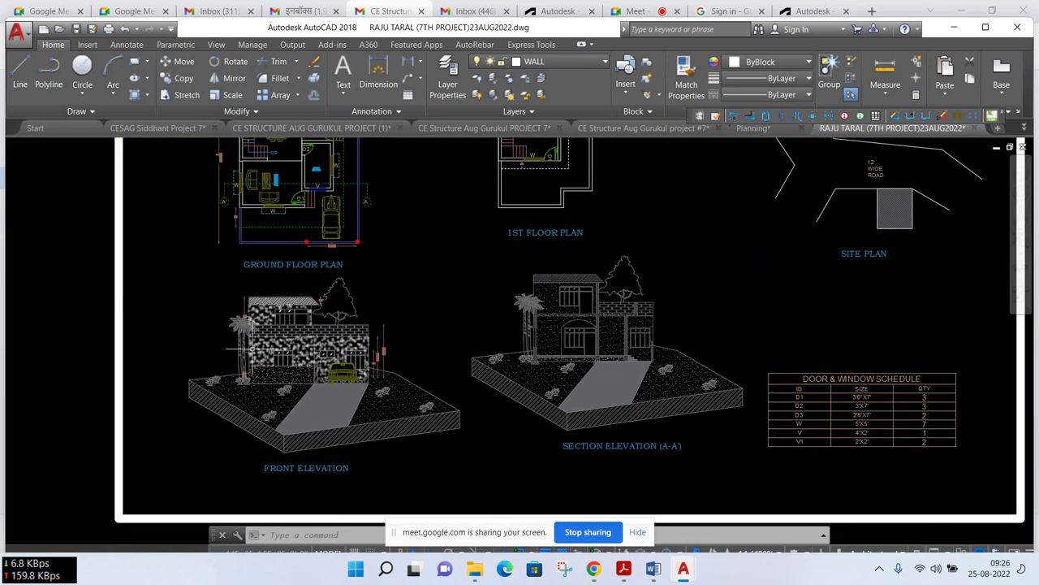
scroll(333, 339, "up", 2)
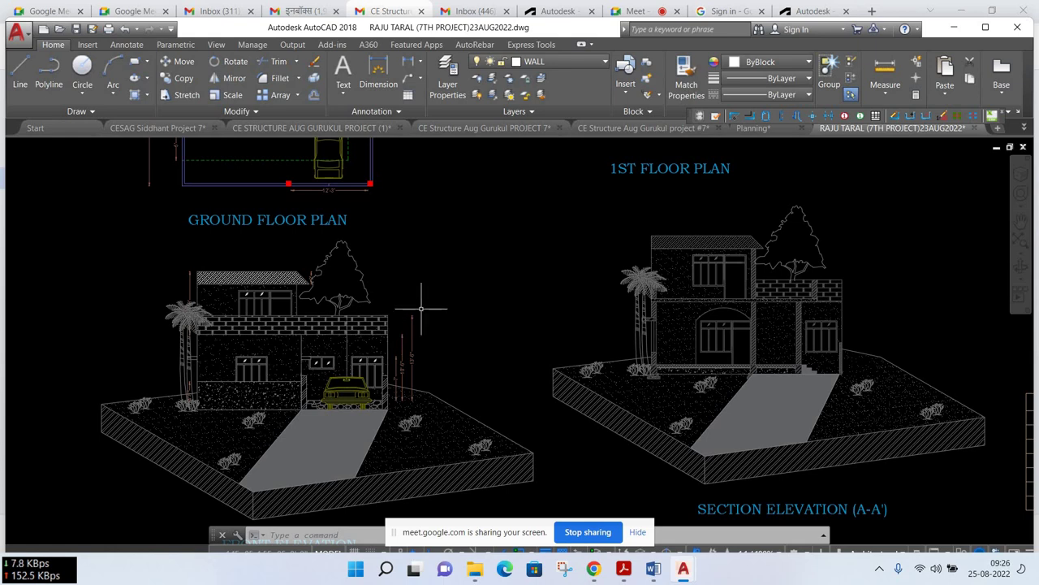
mouse_move(594, 568)
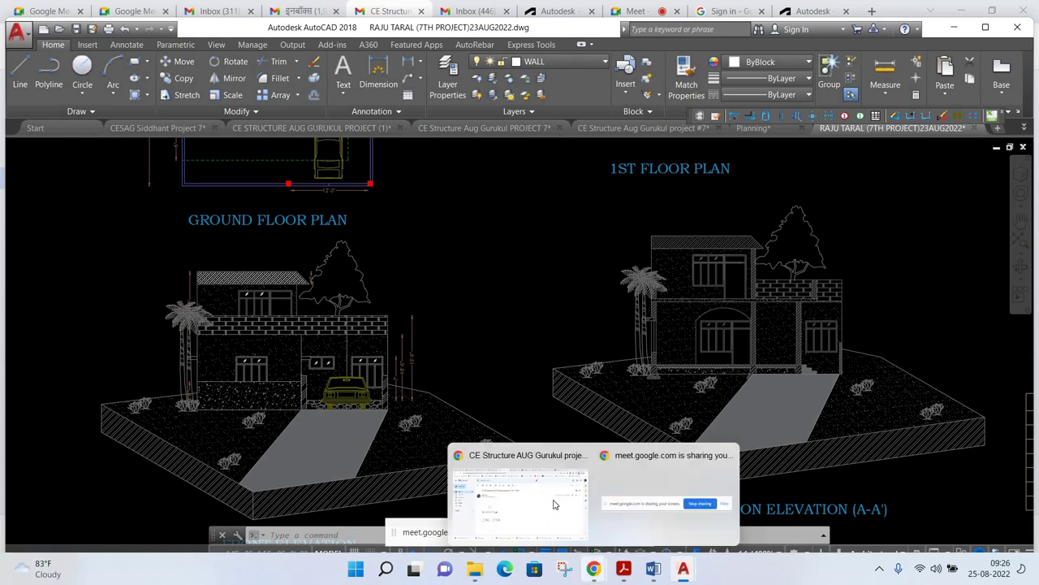
In Gmail, open the 'CE structure Aug Gurukul Assignment 7' email and launch CE STRUCTURE Aug Gurukul 7.dwg
left_click(519, 497)
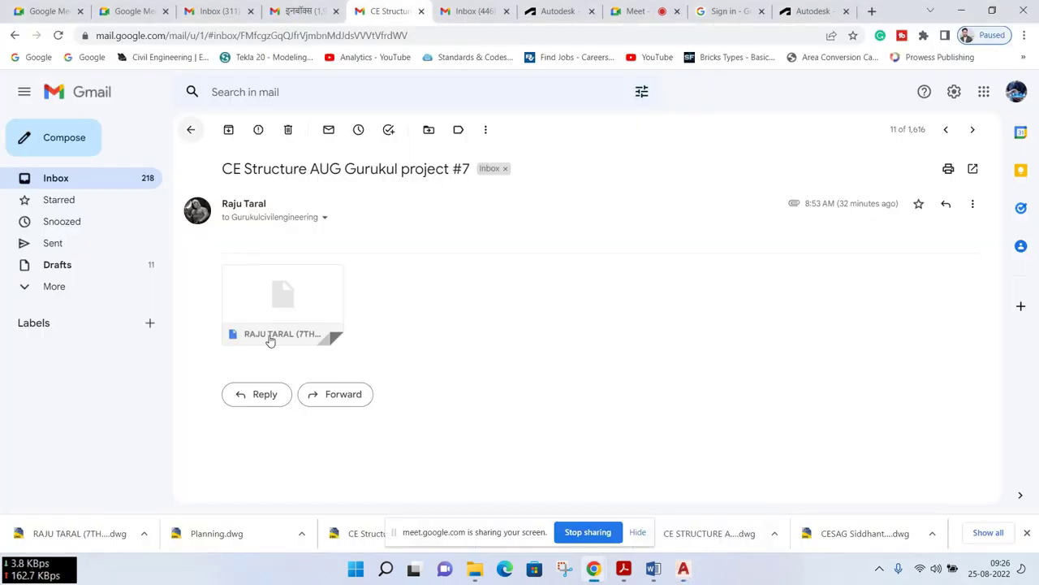
key("alt+Left")
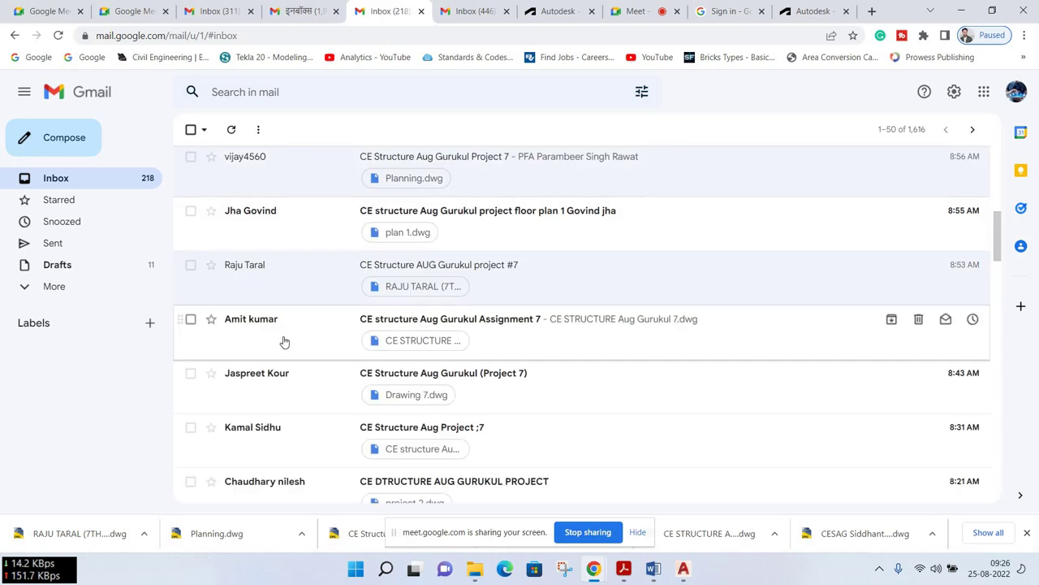
left_click(254, 328)
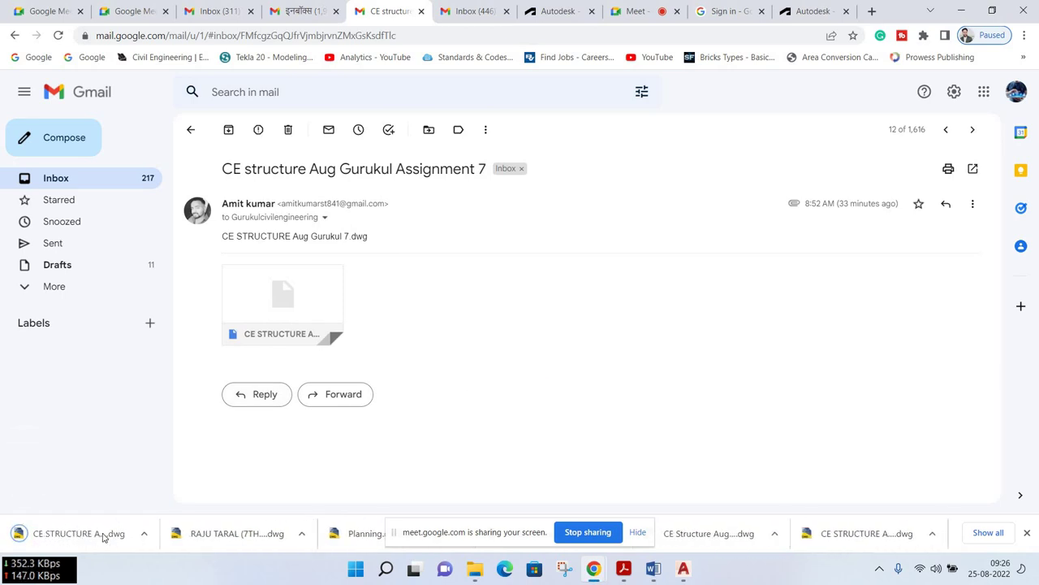
left_click(103, 537)
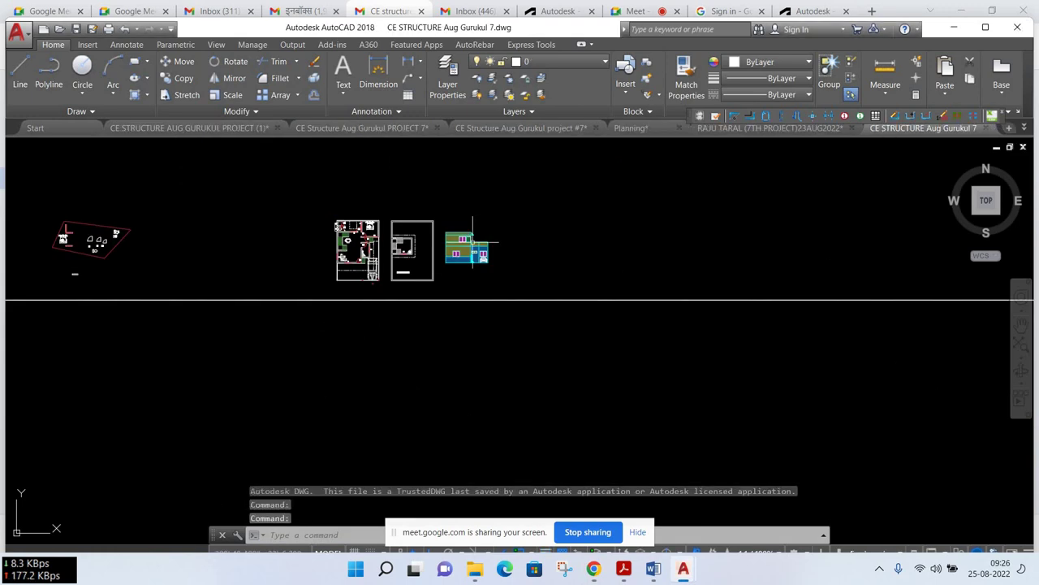
Zoom in and out over the ground floor plan, First Floor Plan and coloured front elevation
scroll(473, 241, "up", 5)
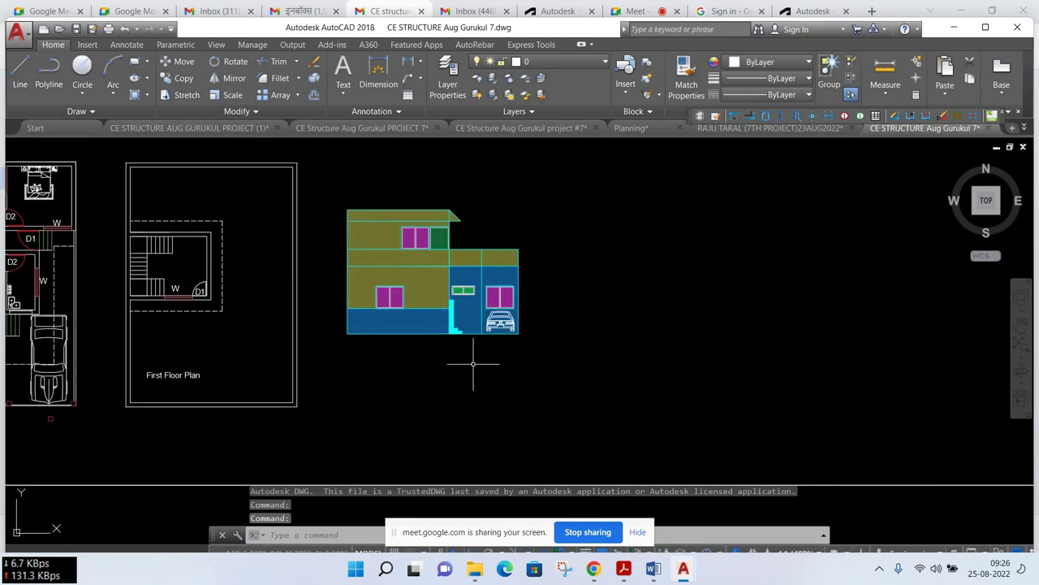
scroll(471, 373, "down", 2)
scroll(471, 374, "down", 2)
scroll(471, 374, "down", 2)
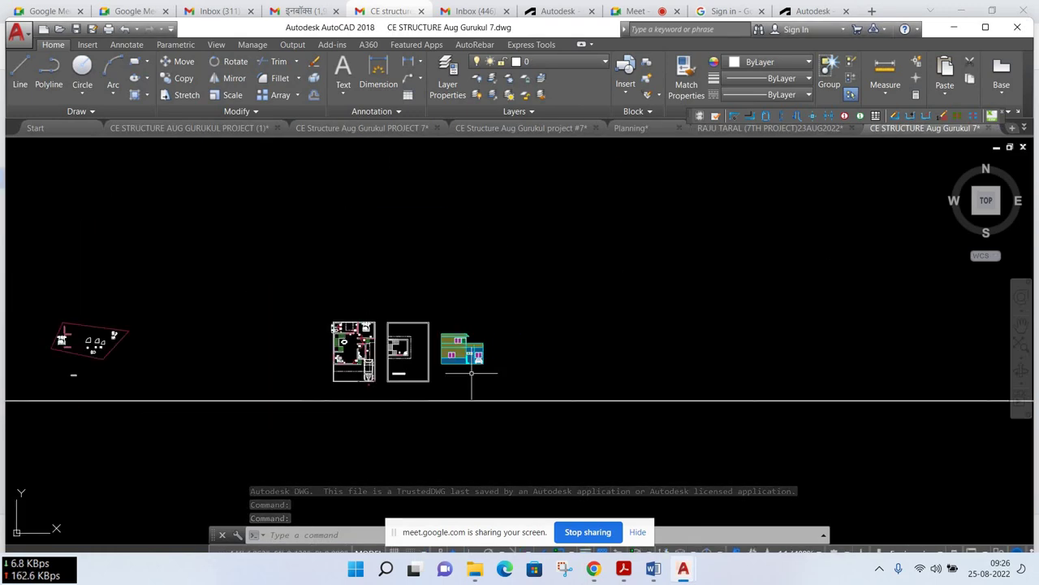
scroll(471, 373, "down", 2)
scroll(396, 375, "up", 2)
scroll(392, 378, "up", 3)
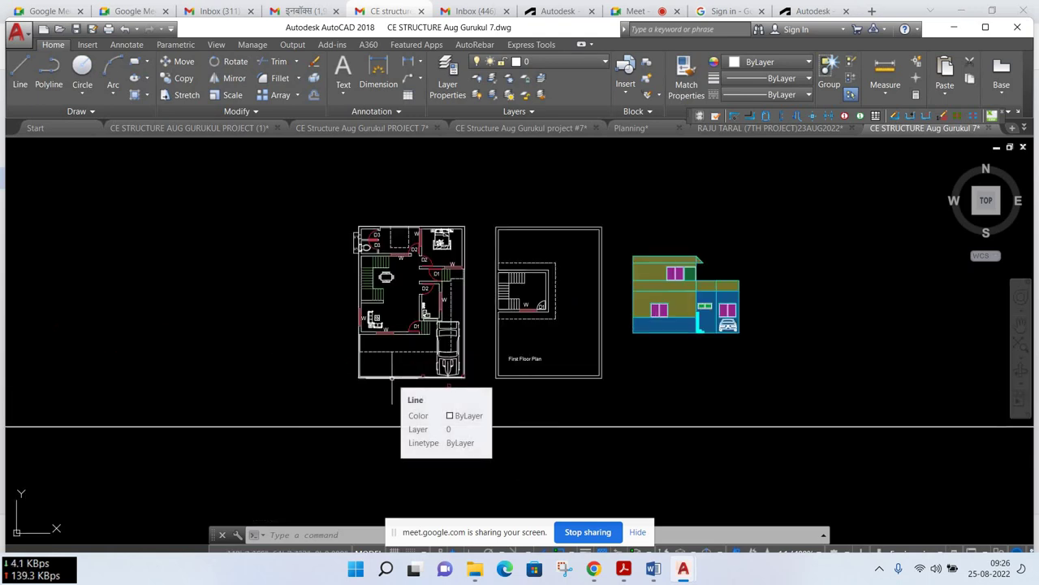
scroll(392, 379, "down", 4)
scroll(392, 378, "down", 4)
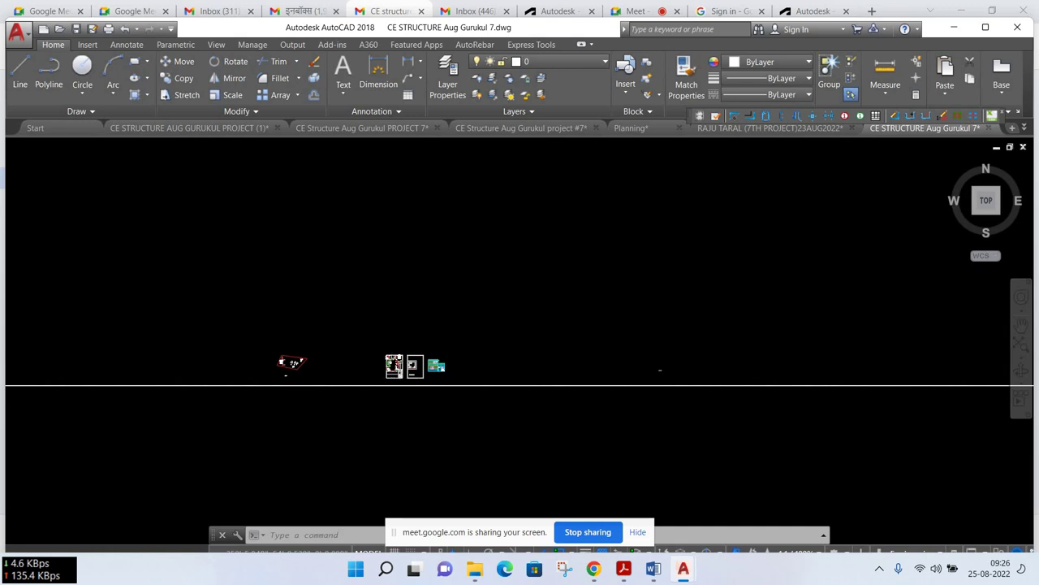
scroll(438, 378, "up", 5)
scroll(439, 378, "up", 2)
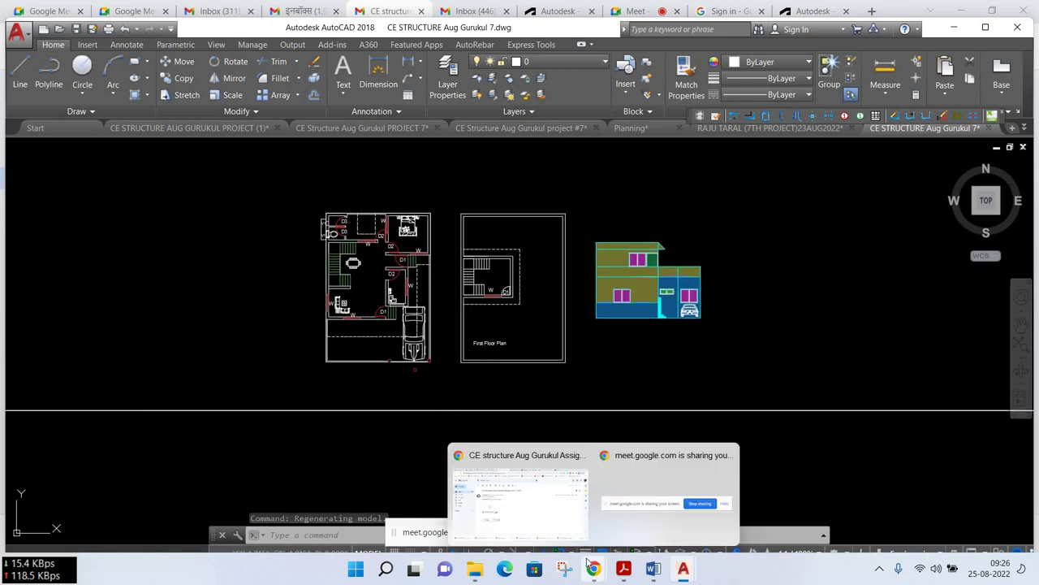
mouse_move(594, 569)
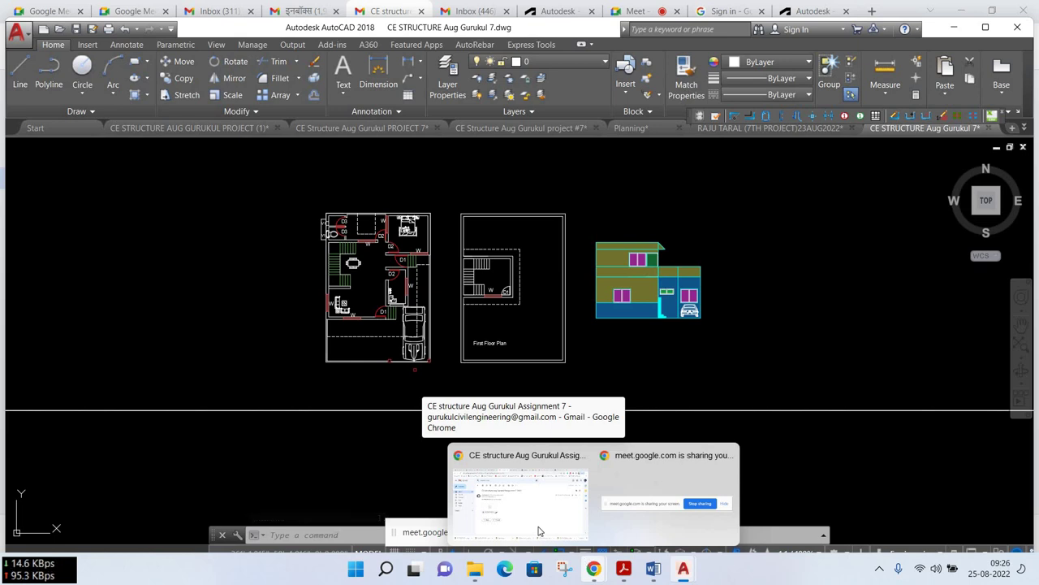
Back in the Gmail inbox, open the 'CE Structure Aug Gurukul (Project 7)' email for Drawing 7.dwg
left_click(545, 524)
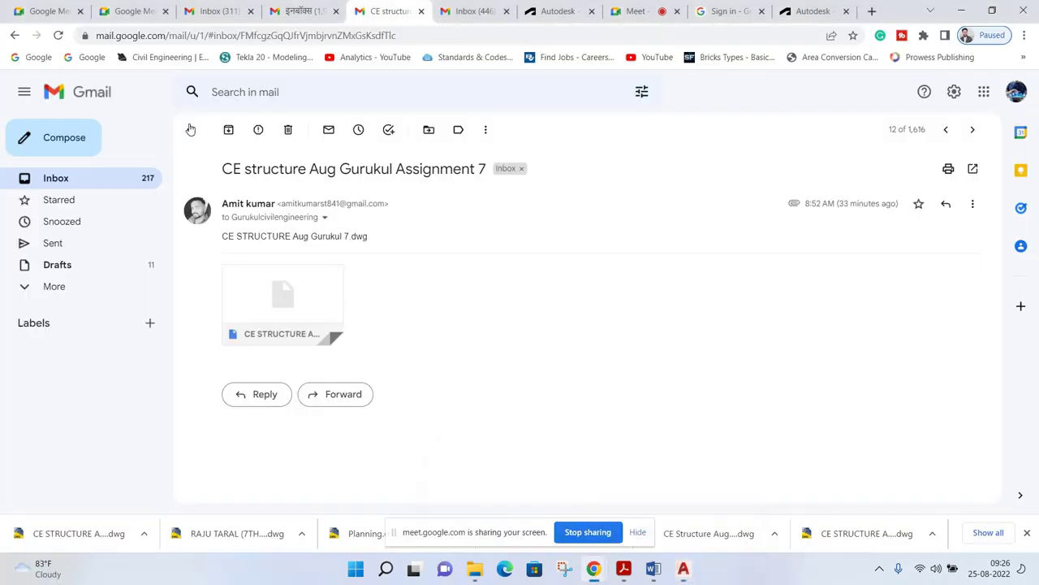
left_click(190, 129)
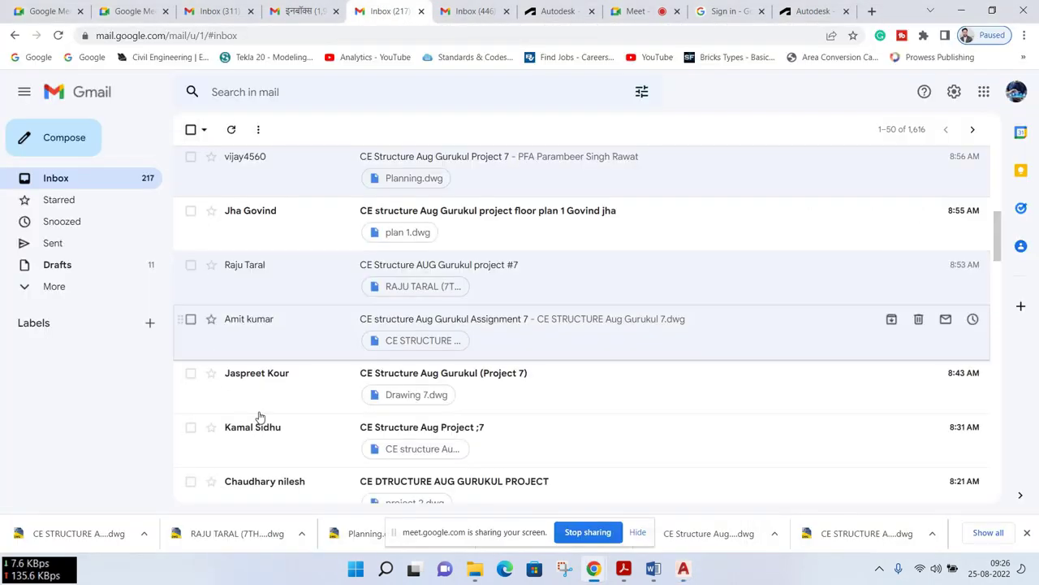
scroll(272, 329, "down", 1)
left_click(272, 328)
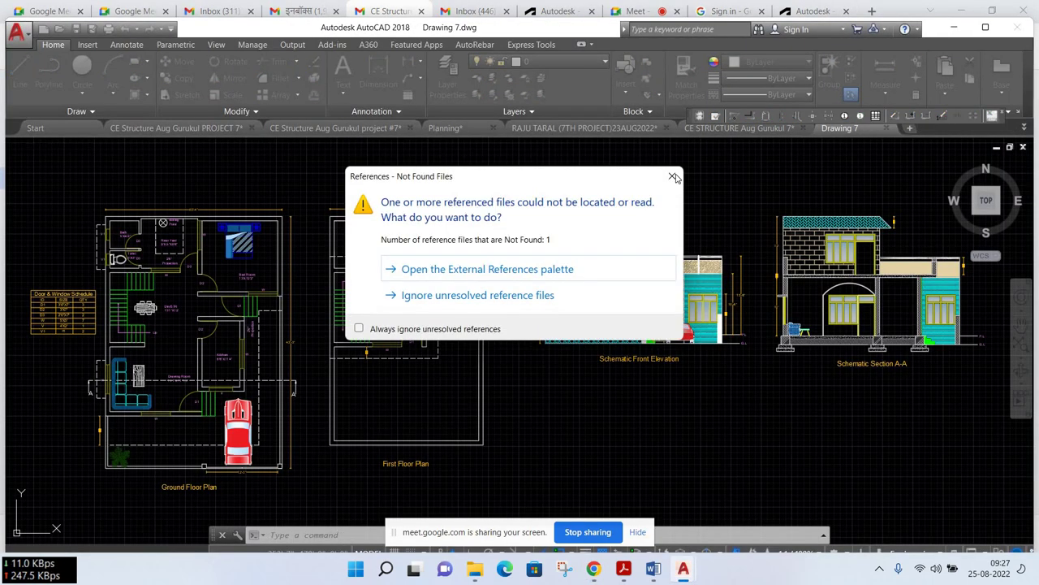
Dismiss the missing-reference warning and frame the floor plans with both elevations beside them
left_click(672, 175)
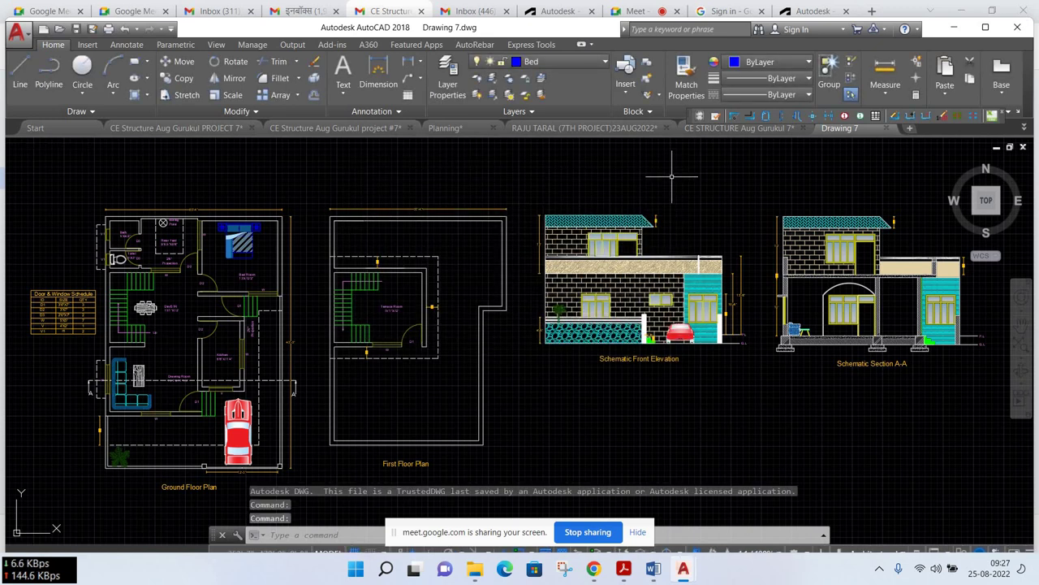
middle_click_drag(724, 245, 679, 254)
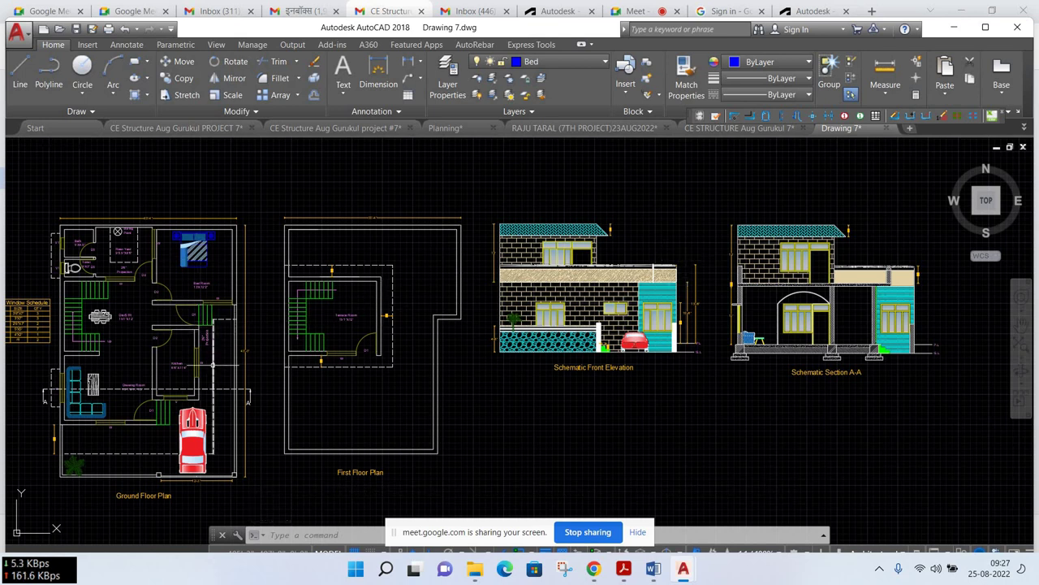
middle_click_drag(175, 418, 321, 366)
scroll(328, 363, "up", 2)
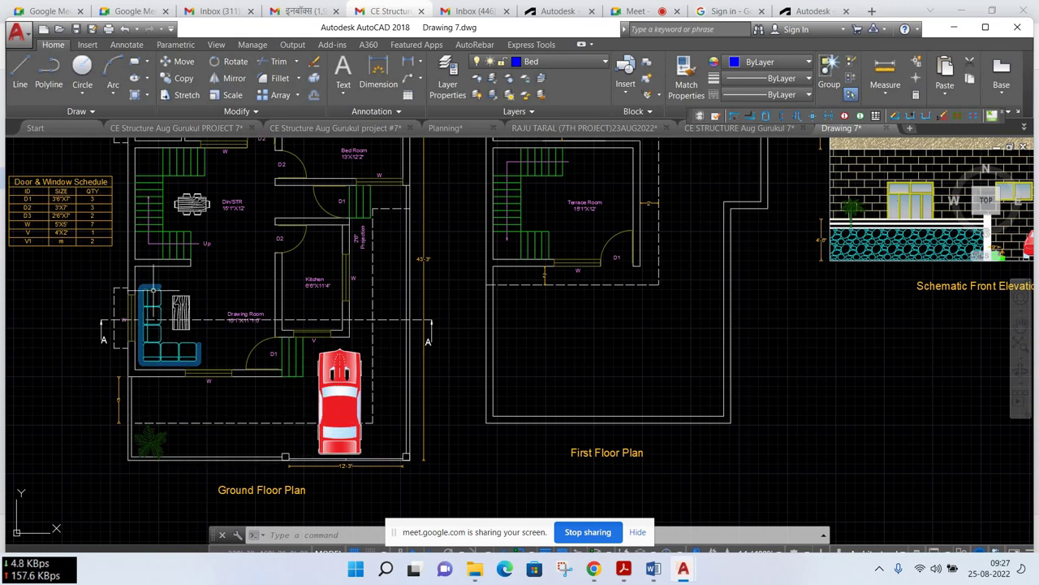
scroll(145, 283, "up", 3)
scroll(163, 292, "down", 3)
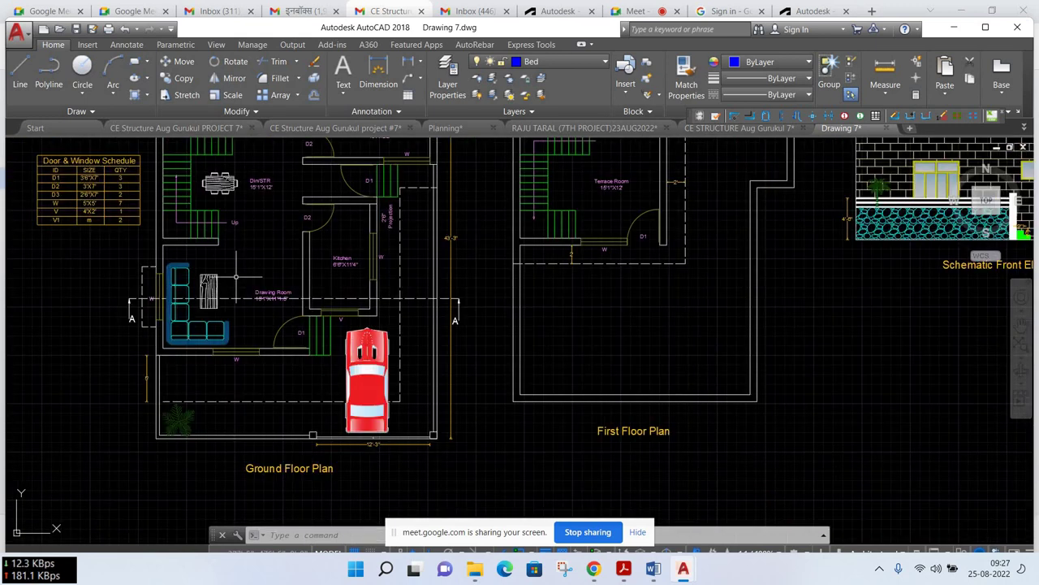
middle_click_drag(211, 268, 231, 363)
middle_click_drag(257, 258, 288, 295)
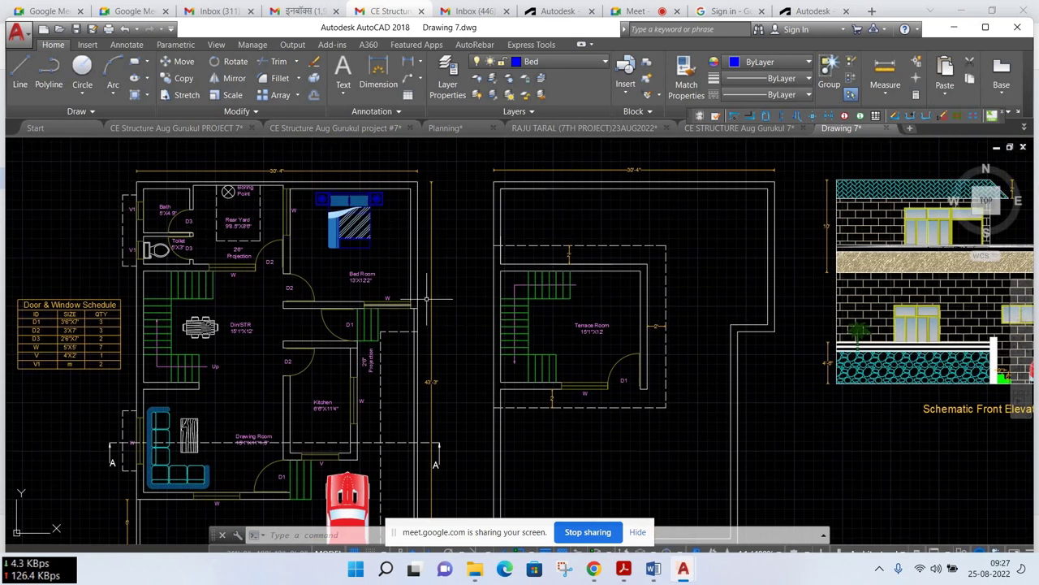
scroll(587, 273, "down", 2)
middle_click_drag(698, 308, 396, 307)
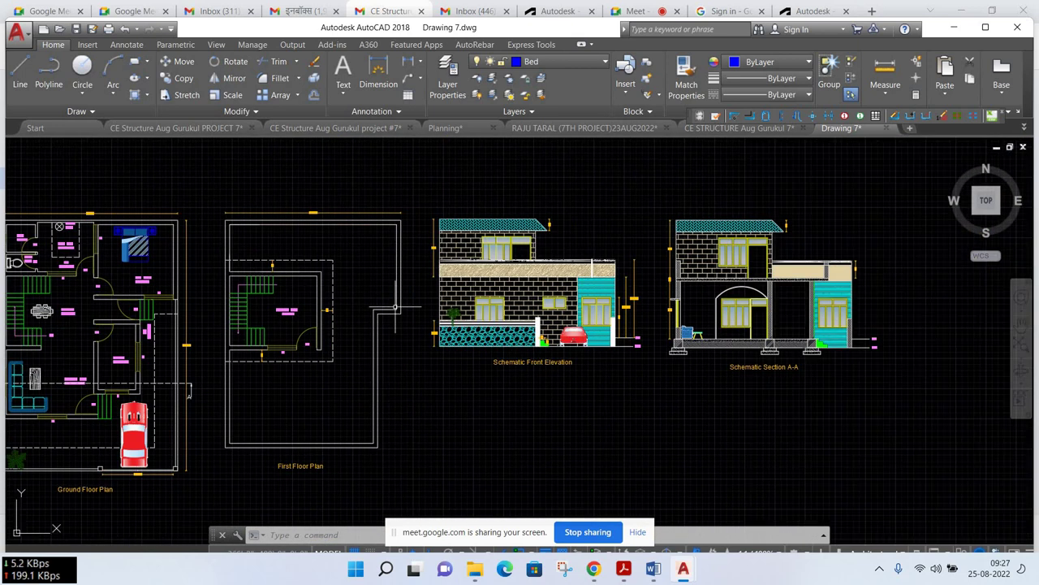
Zoom in to select and inspect the purple hatch on the car, then cancel the selection
scroll(517, 282, "up", 4)
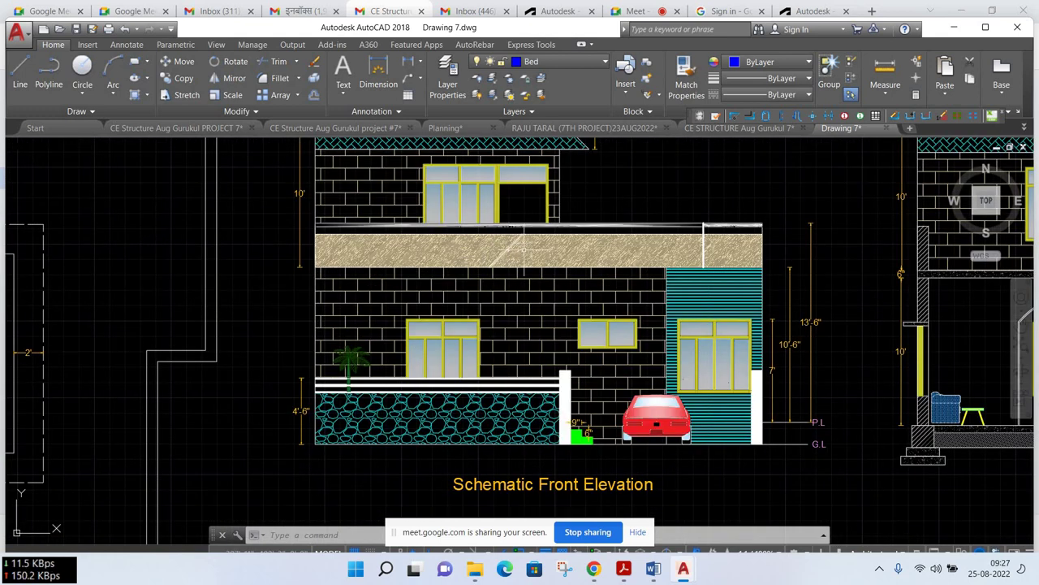
scroll(542, 345, "down", 2)
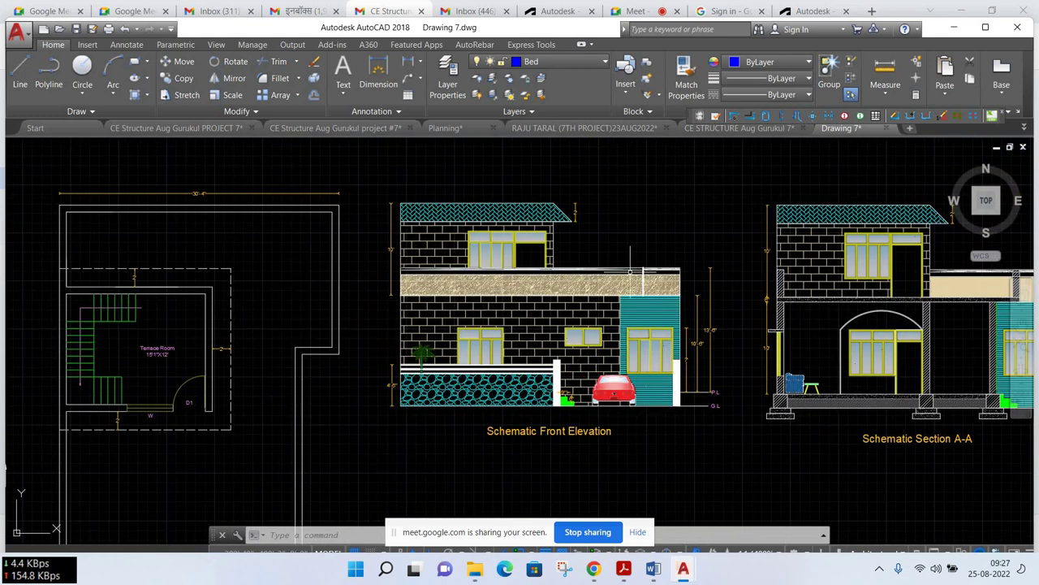
scroll(518, 341, "down", 2)
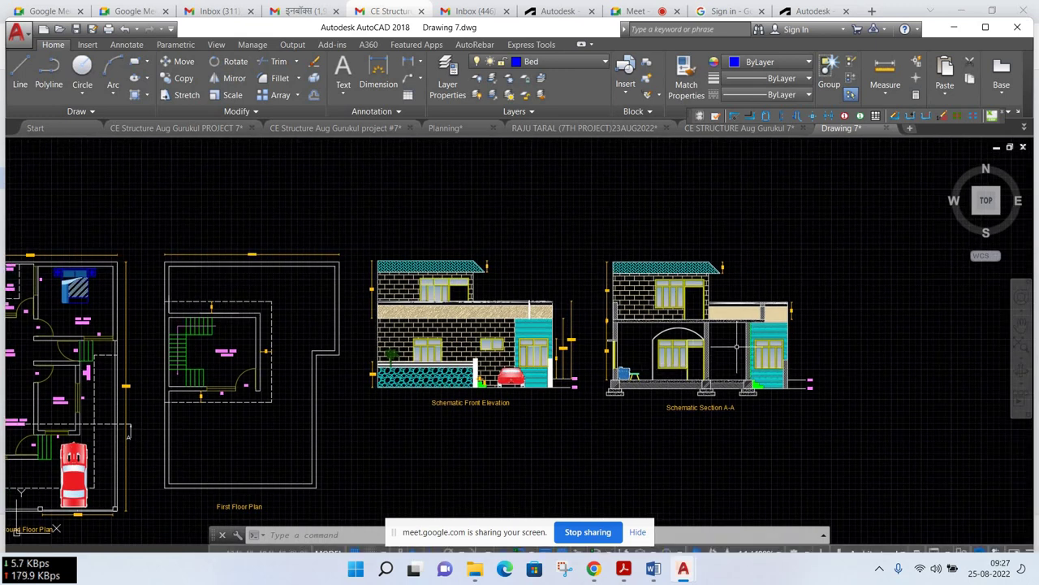
scroll(735, 357, "up", 2)
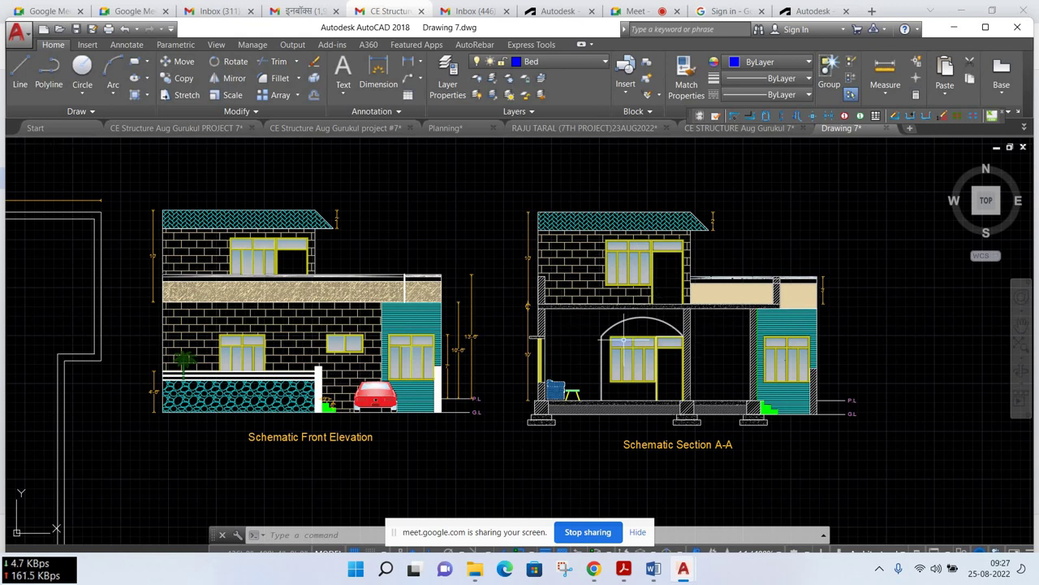
scroll(385, 403, "up", 6)
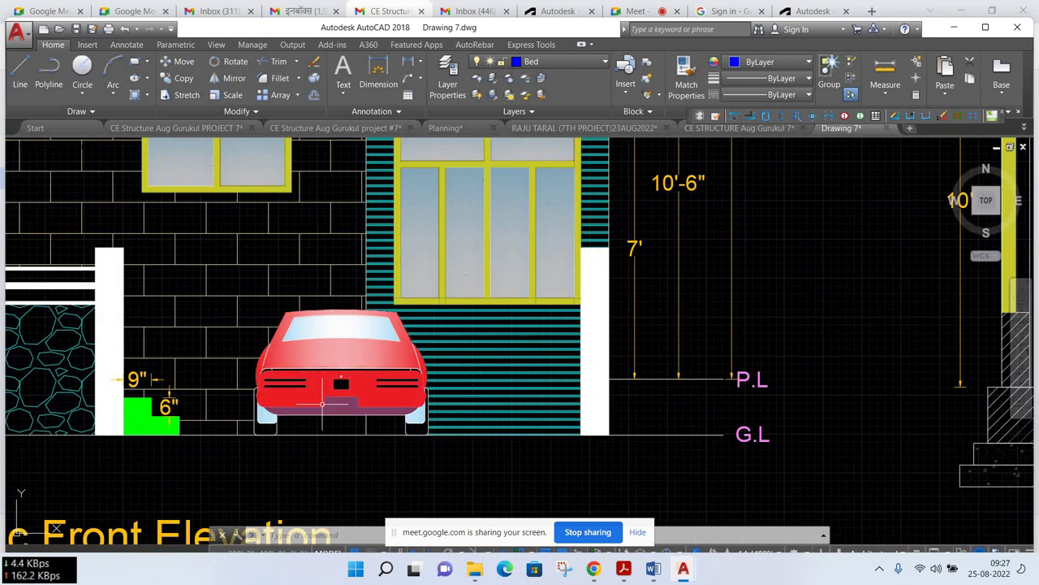
scroll(299, 404, "up", 6)
left_click(309, 399)
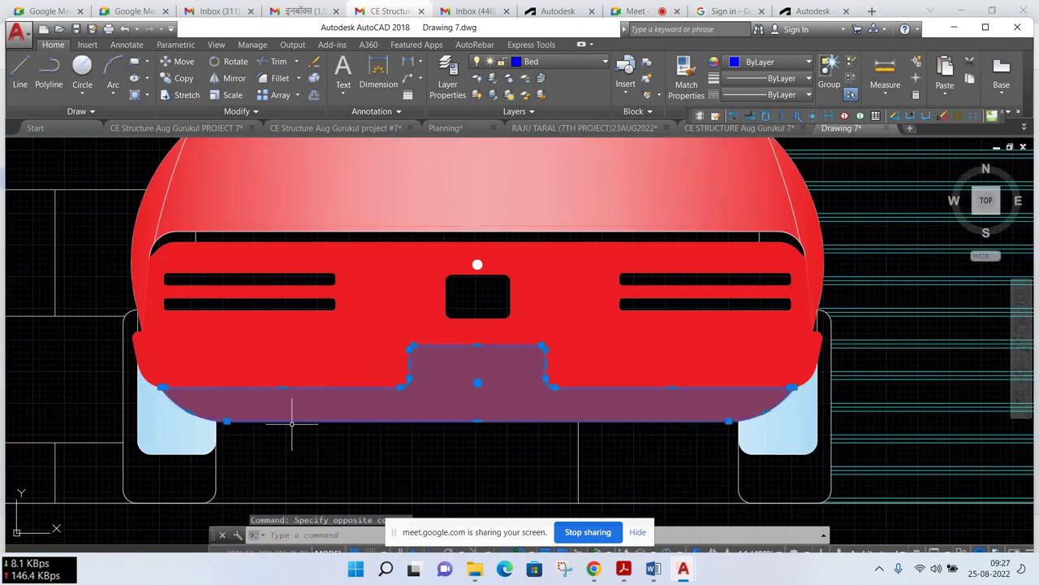
scroll(319, 418, "down", 4)
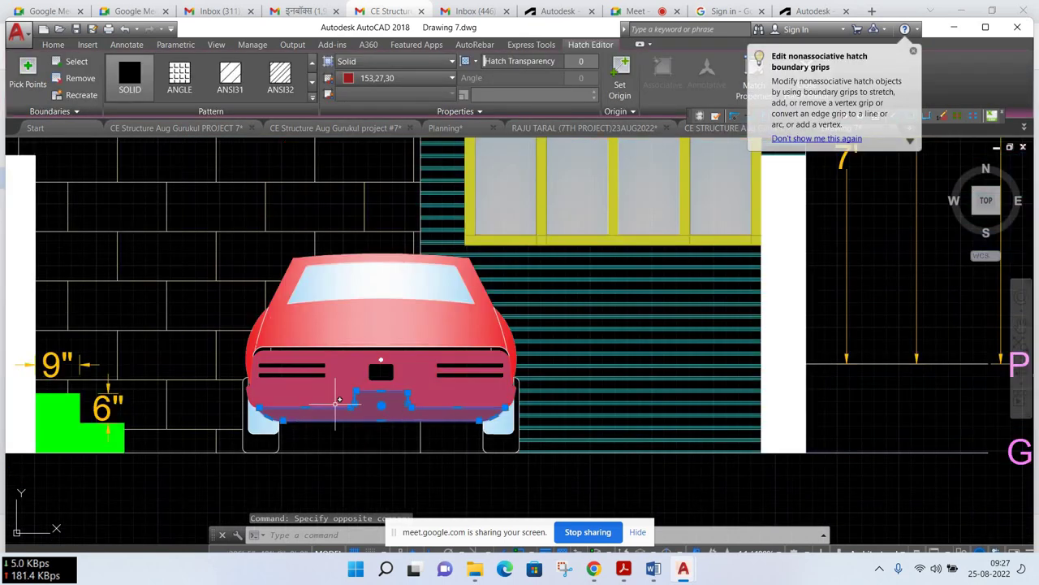
scroll(339, 399, "down", 2)
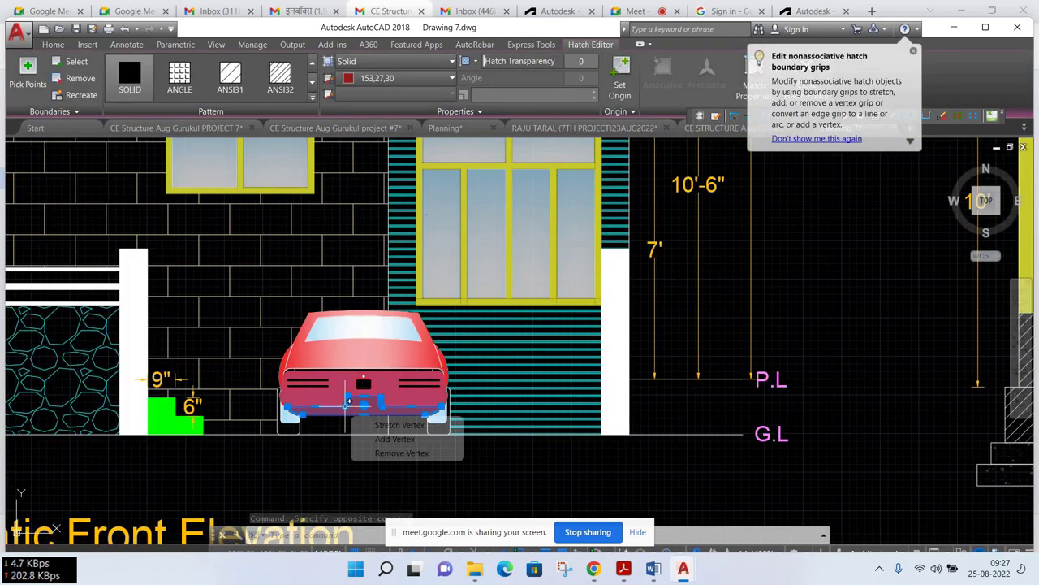
key("Escape")
Zoom out to frame the front elevation and bring the ground floor plan into view
scroll(466, 459, "down", 2)
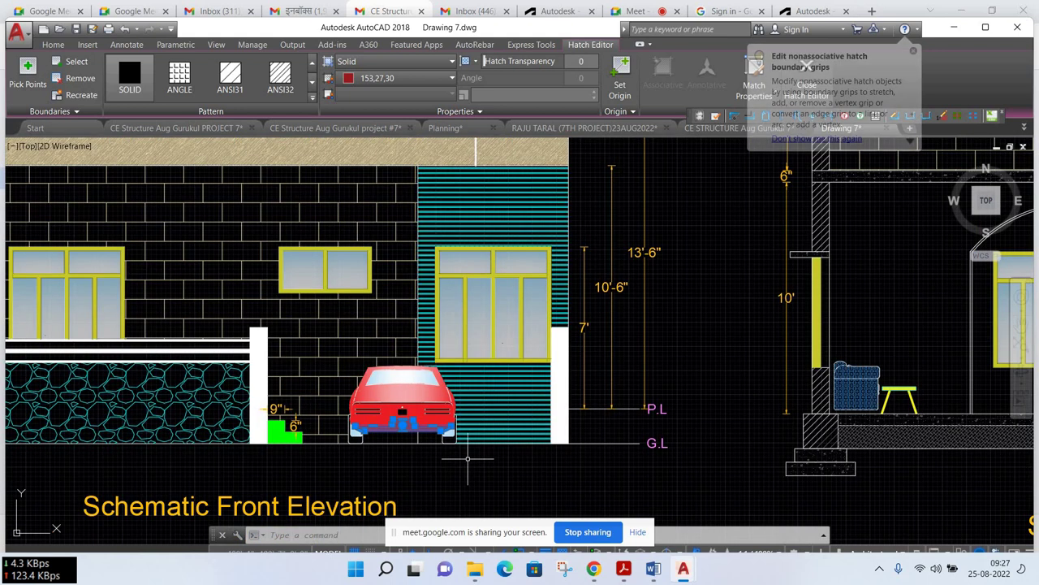
scroll(467, 459, "down", 3)
middle_click_drag(467, 459, 471, 441)
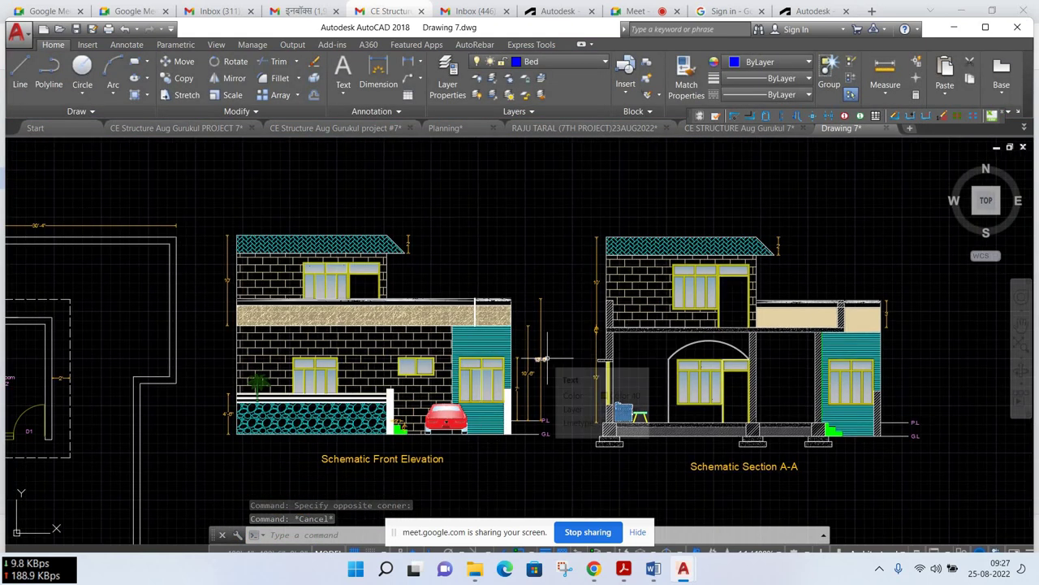
scroll(548, 359, "down", 2)
mouse_move(547, 357)
middle_mouse_down()
mouse_move(686, 311)
mouse_move(692, 258)
middle_mouse_up()
Open the 'CE Structure Aug Project ;7' email and launch CE structure Aug Project 7.dwg in AutoCAD
left_click(520, 487)
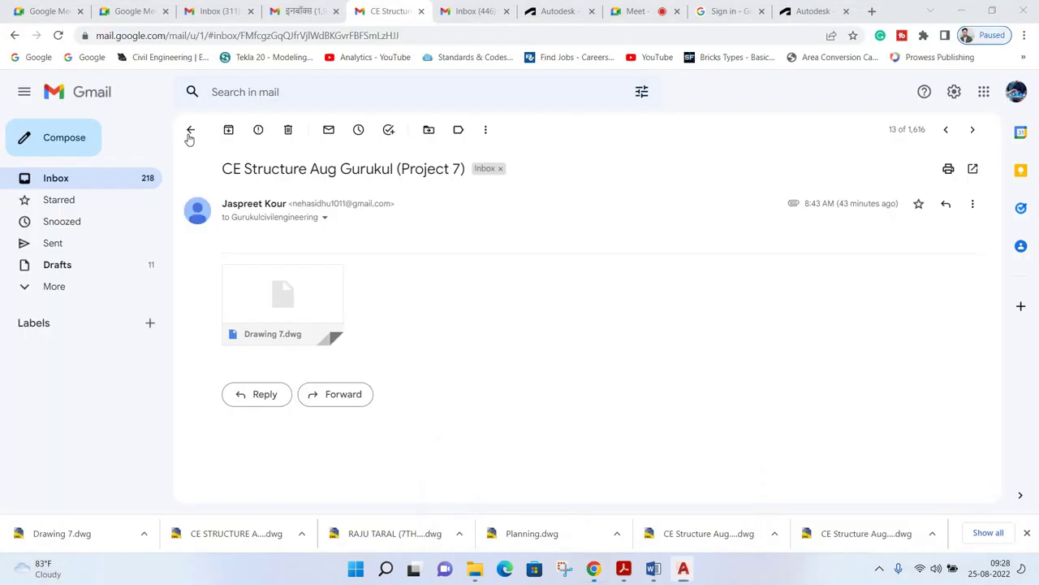
key("alt+Left")
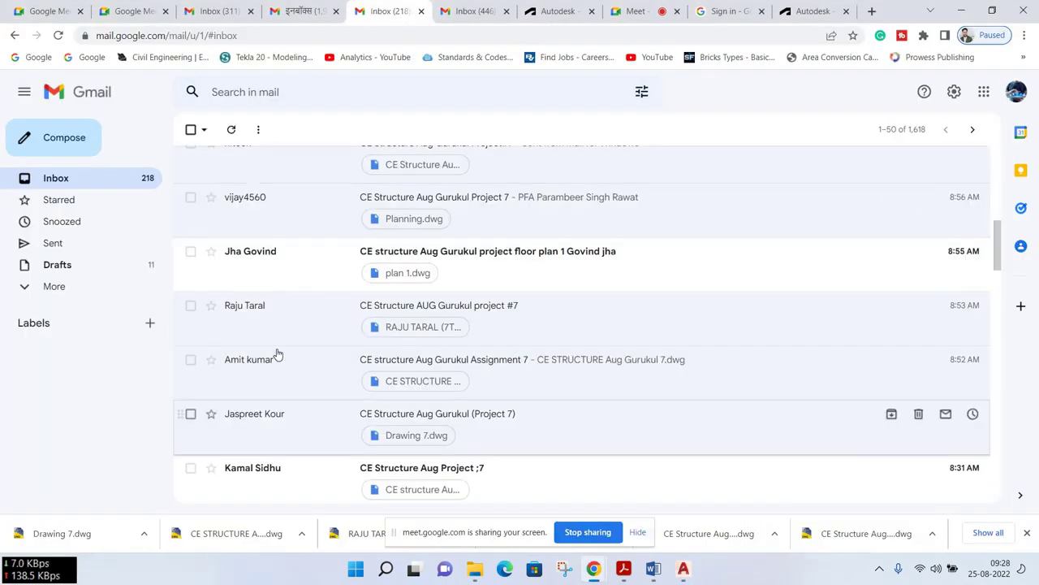
scroll(280, 351, "down", 2)
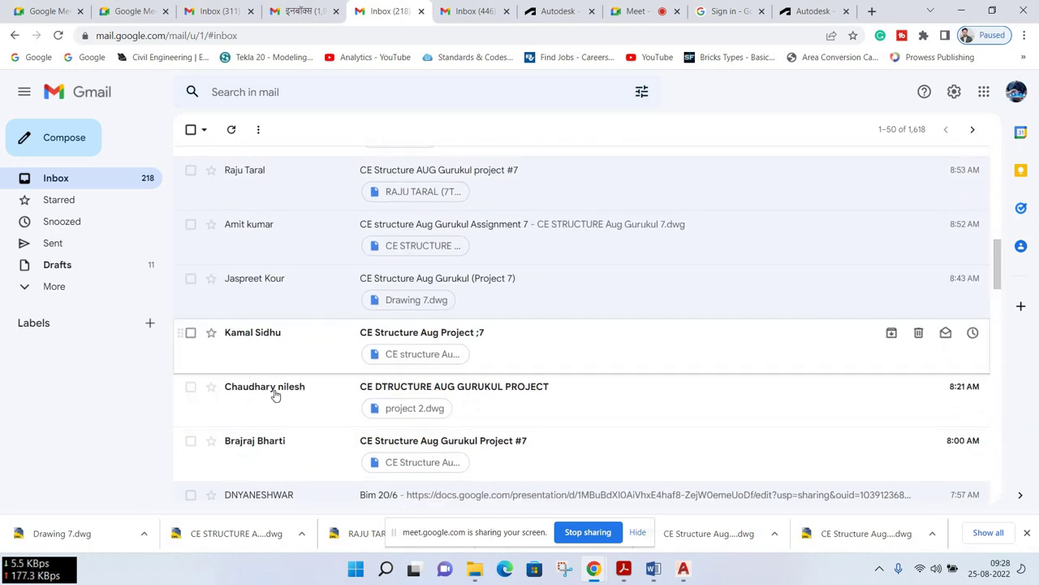
left_click(240, 339)
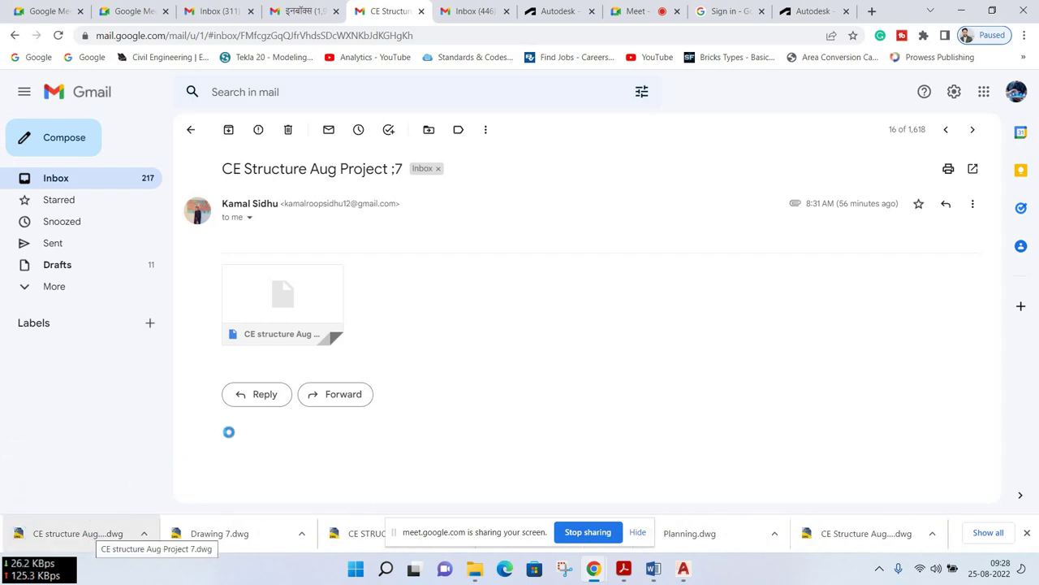
left_click(91, 536)
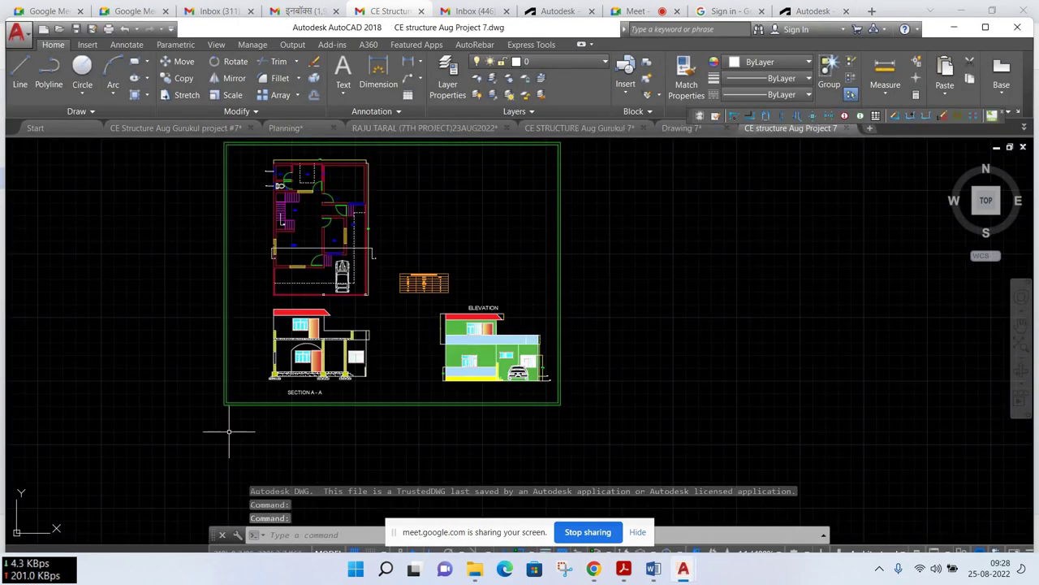
Zoom around the plan, elevation and Section A-A of the Project 7 drawing
scroll(286, 211, "up", 5)
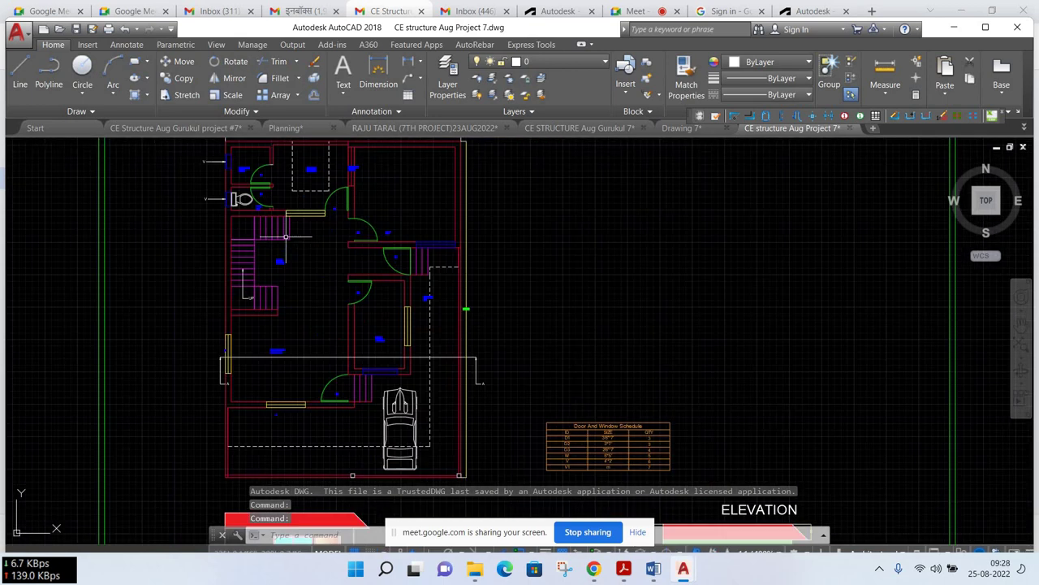
scroll(285, 213, "down", 3)
scroll(280, 215, "down", 3)
scroll(446, 391, "up", 5)
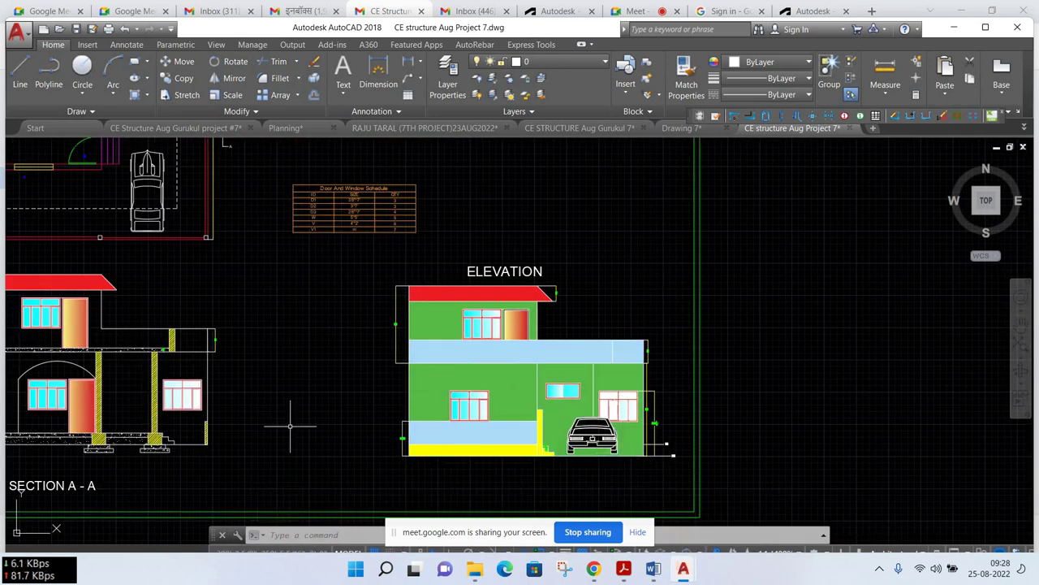
scroll(290, 426, "down", 4)
scroll(213, 393, "up", 2)
scroll(213, 393, "up", 2)
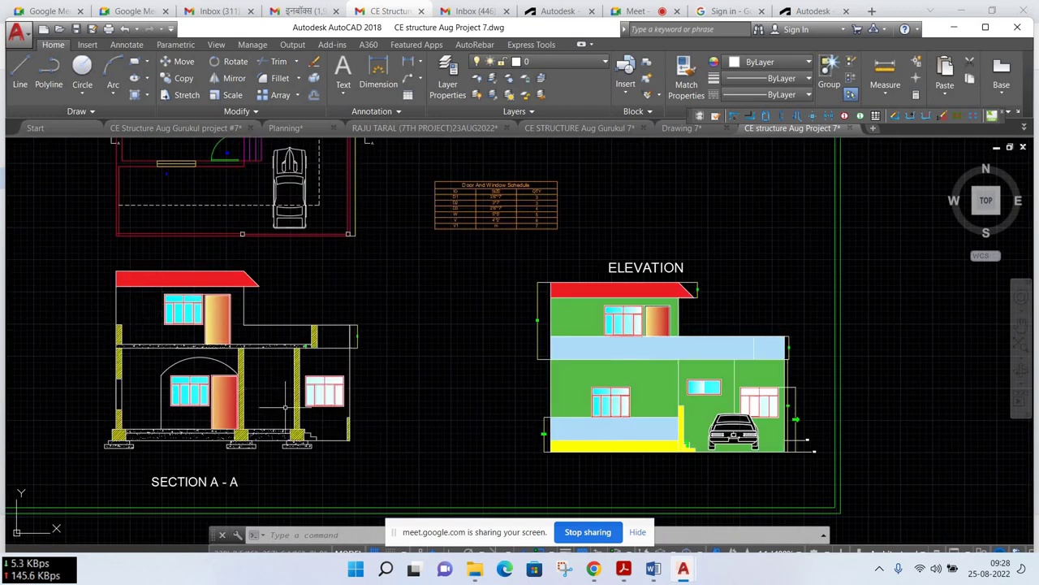
Draw a horizontal line segment on Section A-A, end it, then switch to Gmail
left_click(20, 73)
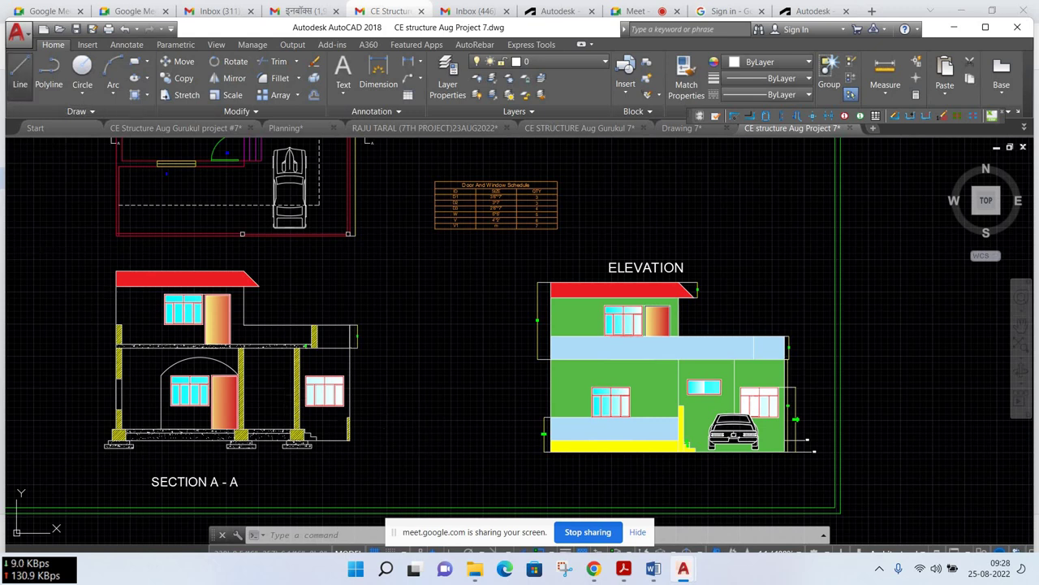
left_click(121, 325)
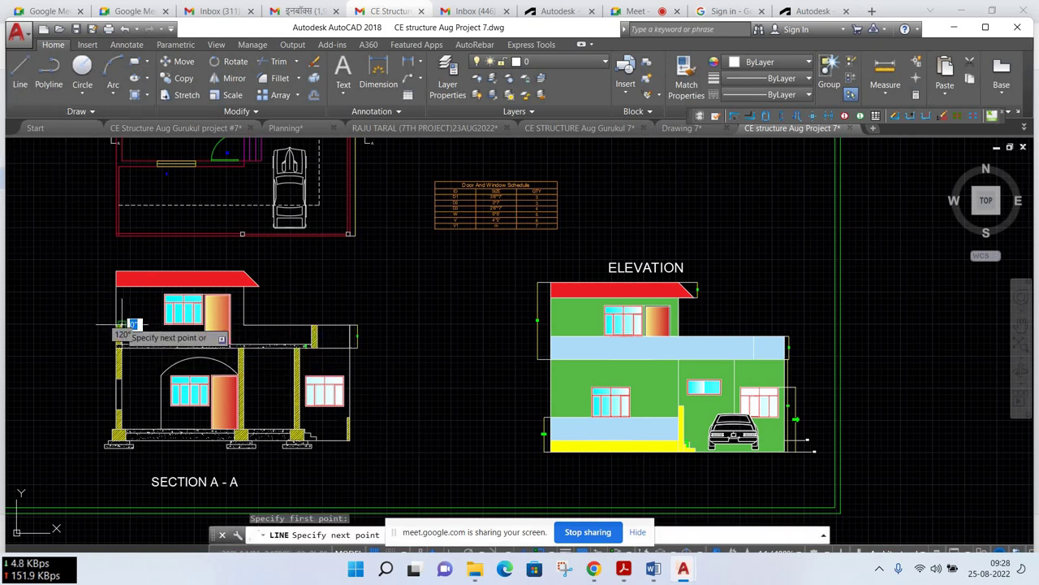
left_click(236, 324)
right_click(301, 280)
left_click(313, 289)
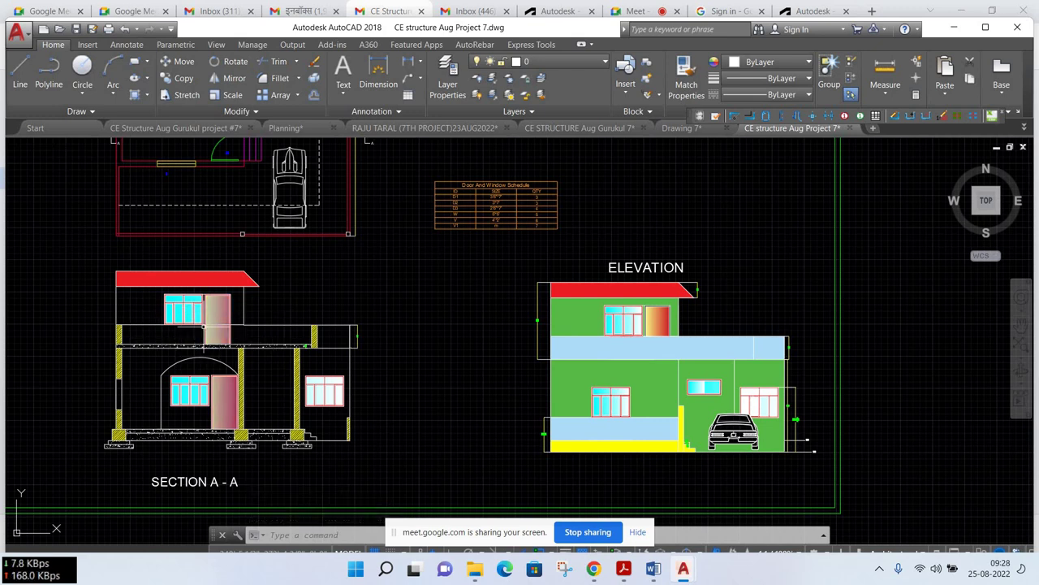
mouse_move(594, 568)
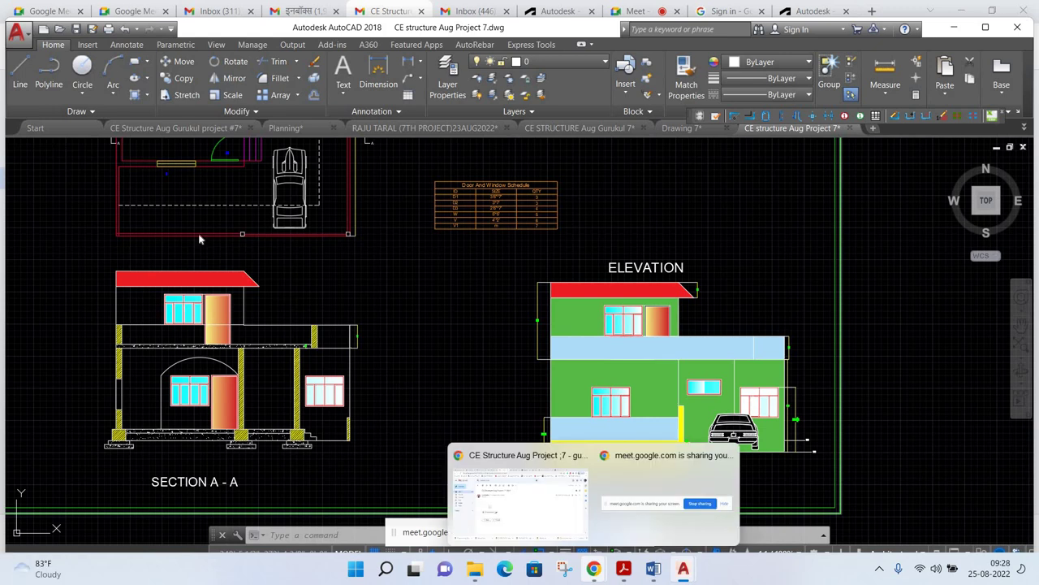
left_click(515, 487)
Return to the inbox and open the 'CE DTRUCTURE AUG GURUKUL PROJECT' email for project 2.dwg
key("alt+Left")
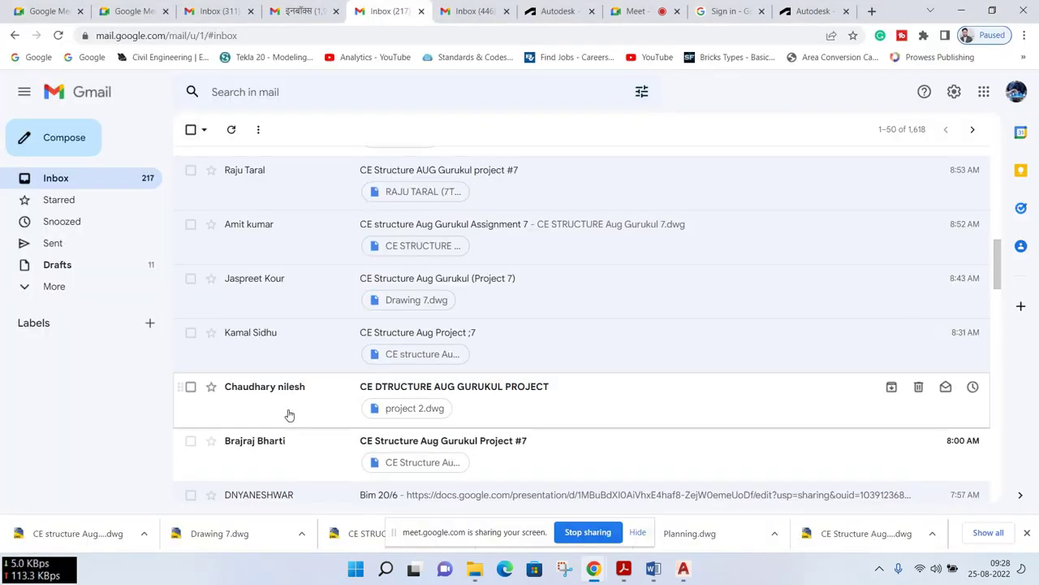
left_click(257, 381)
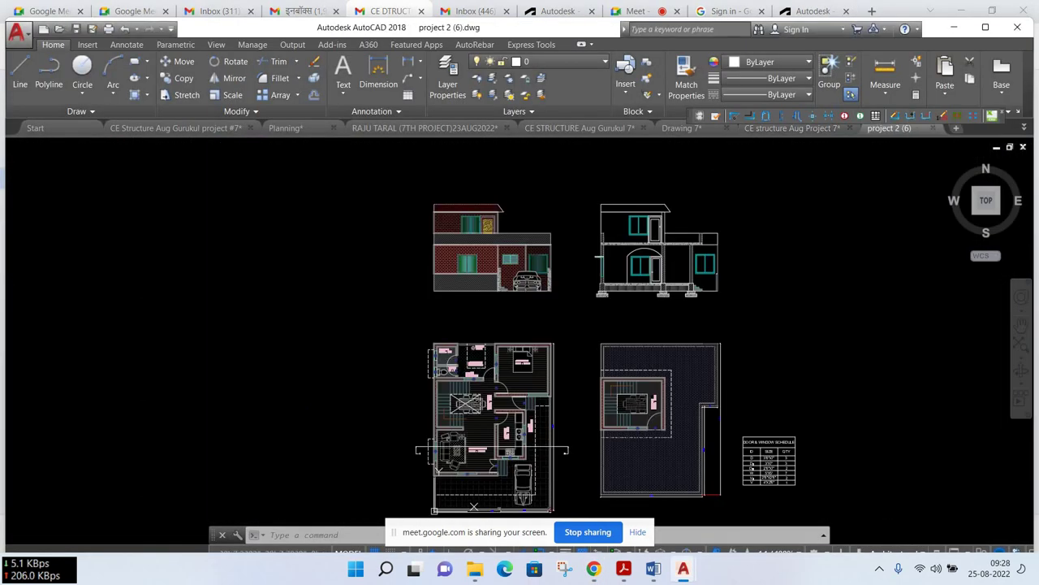
Zoom in and out over project 2's front elevation and section
scroll(494, 223, "up", 2)
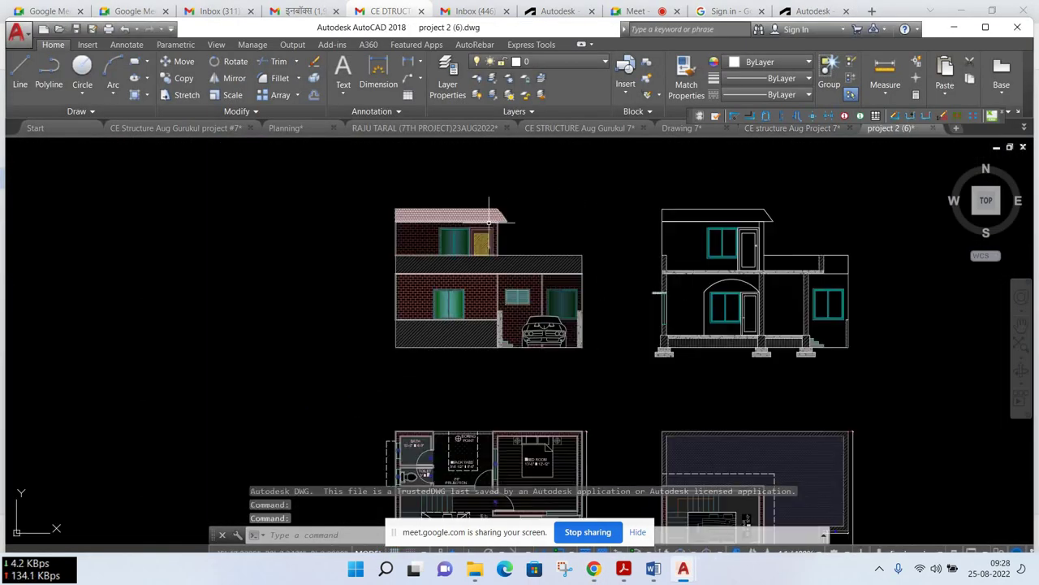
scroll(494, 223, "up", 4)
scroll(269, 171, "up", 4)
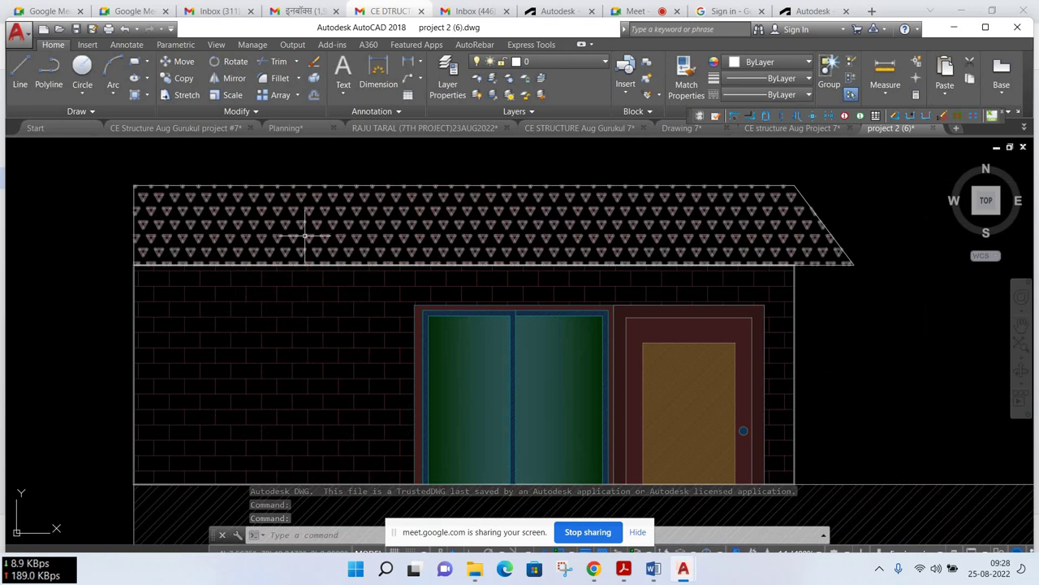
scroll(301, 232, "down", 2)
scroll(303, 246, "down", 2)
scroll(317, 364, "down", 1)
scroll(406, 445, "up", 1)
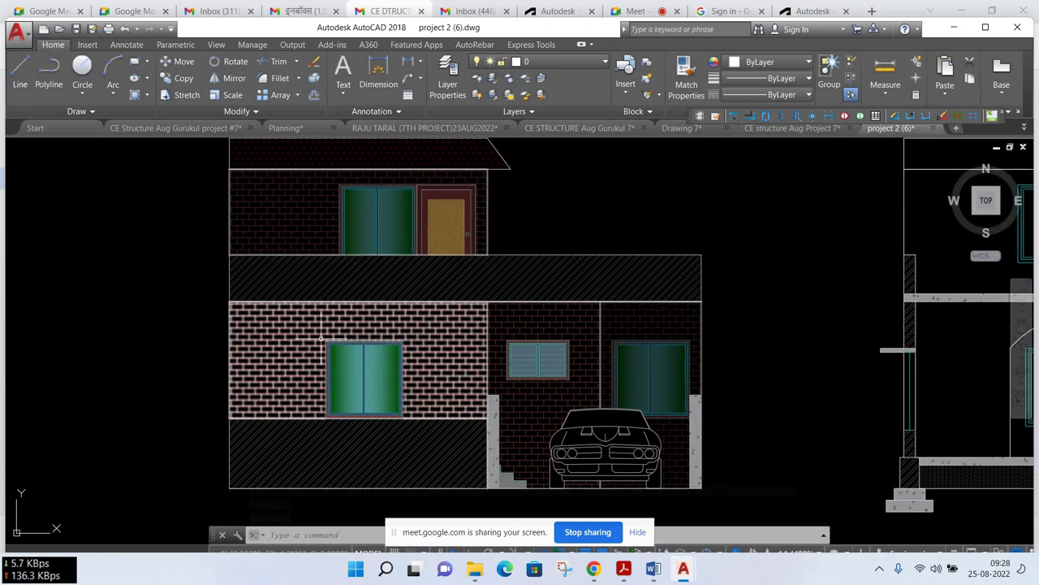
scroll(569, 390, "down", 3)
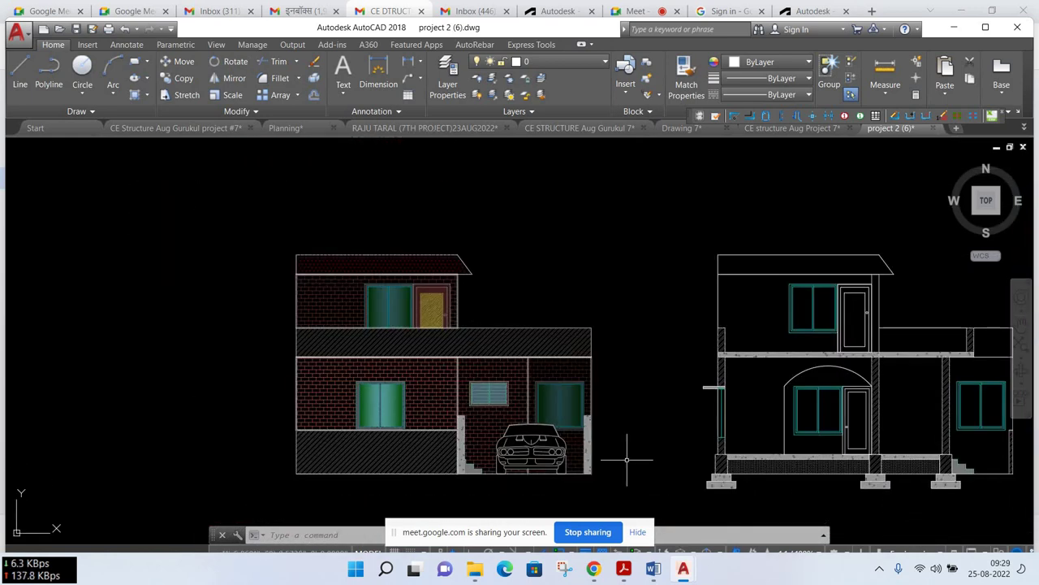
scroll(568, 341, "up", 1)
scroll(624, 333, "down", 2)
Pan to both floor plans and the schedule, then return to the Gmail message
middle_click_drag(698, 325, 660, 235)
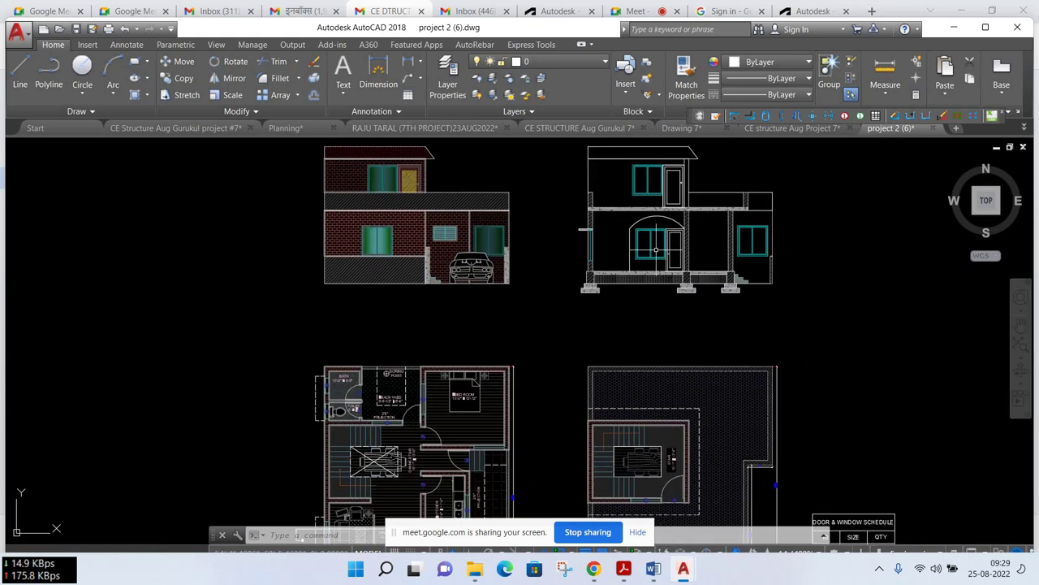
scroll(653, 325, "down", 4)
scroll(564, 361, "up", 2)
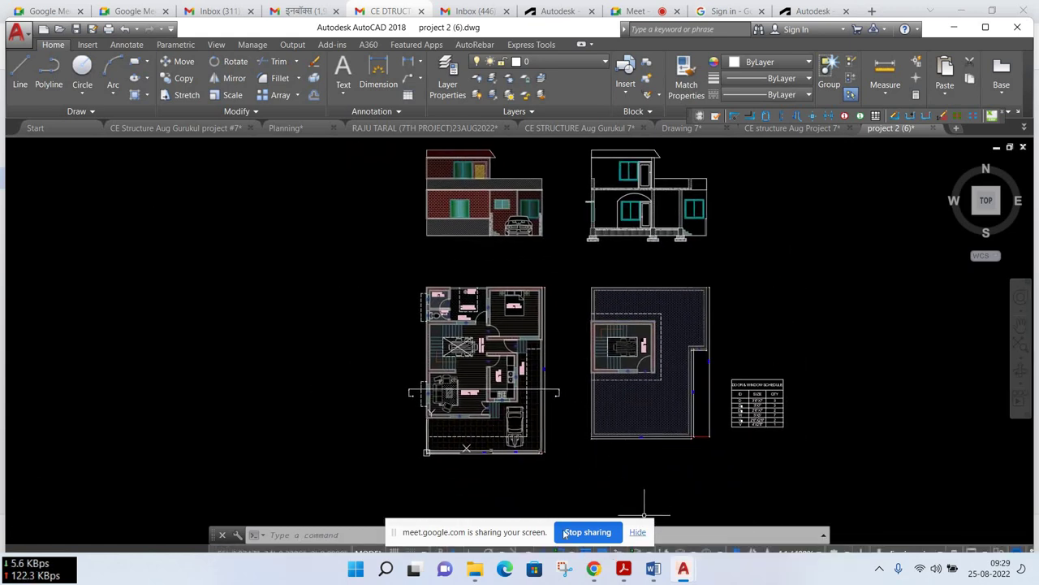
left_click(593, 569)
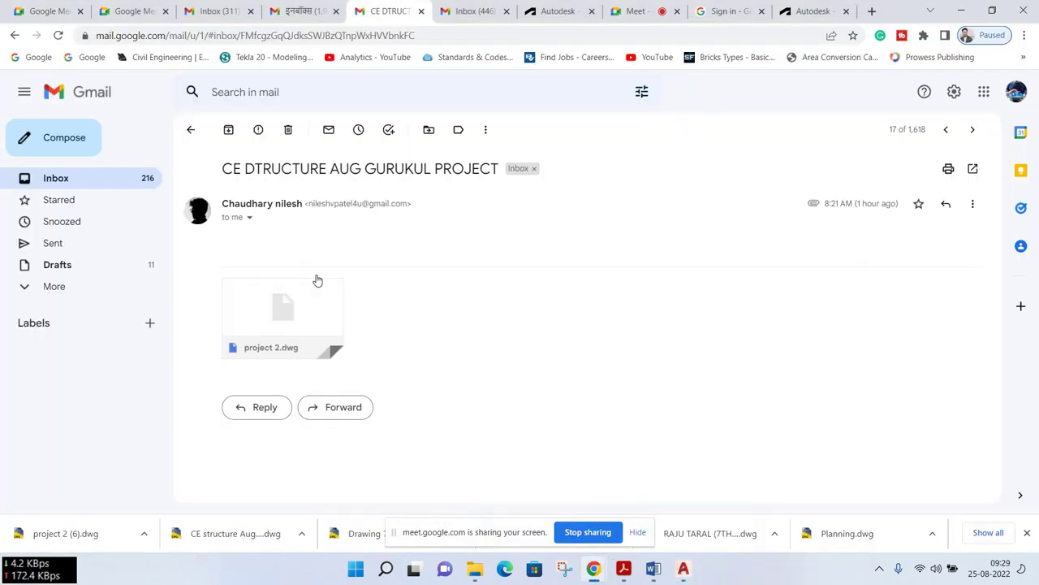
Return to the inbox and open the 'CE Structure Aug Gurukul Project #7' email
left_click(190, 129)
scroll(273, 323, "down", 1)
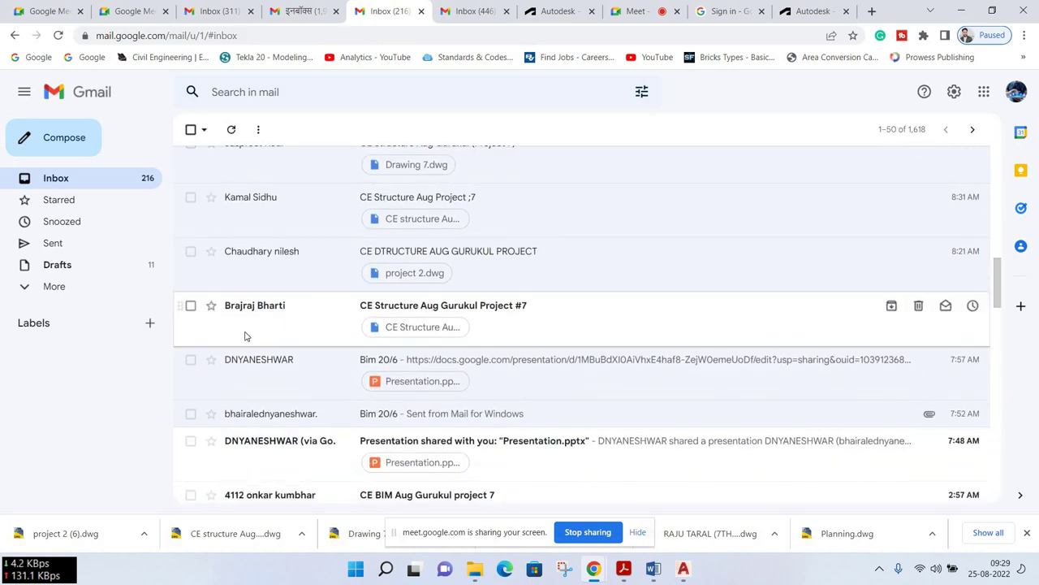
left_click(249, 333)
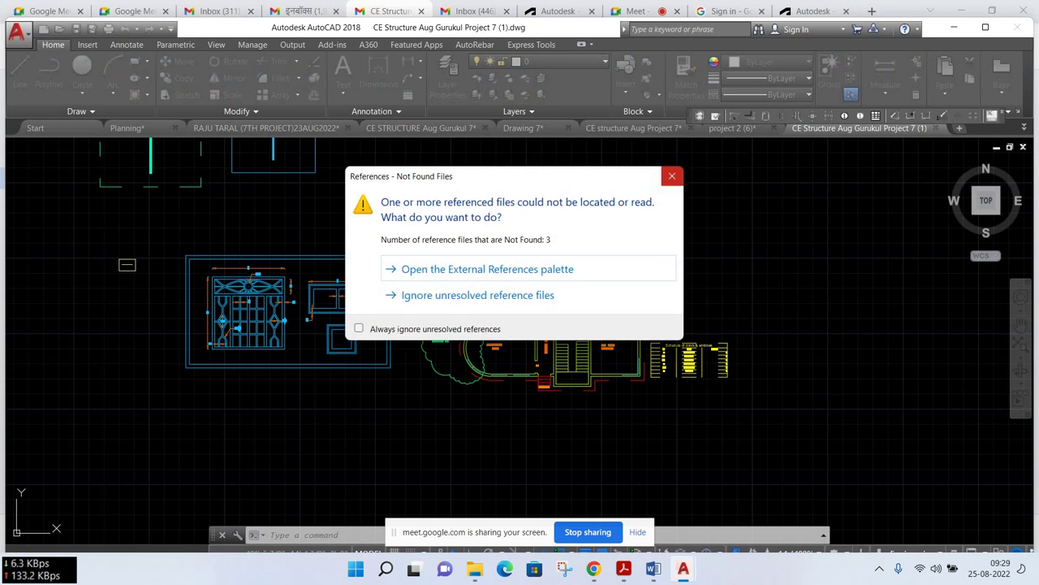
Ignore the missing references and zoom over Project 7 (1)'s floor plan and door-window schedule
left_click(421, 300)
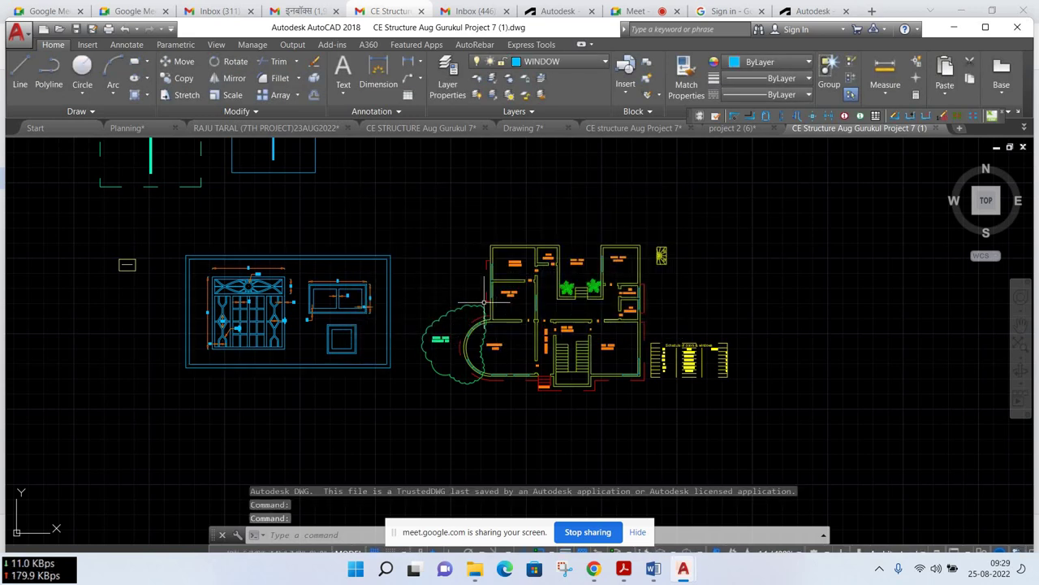
scroll(432, 376, "down", 2)
scroll(432, 377, "up", 4)
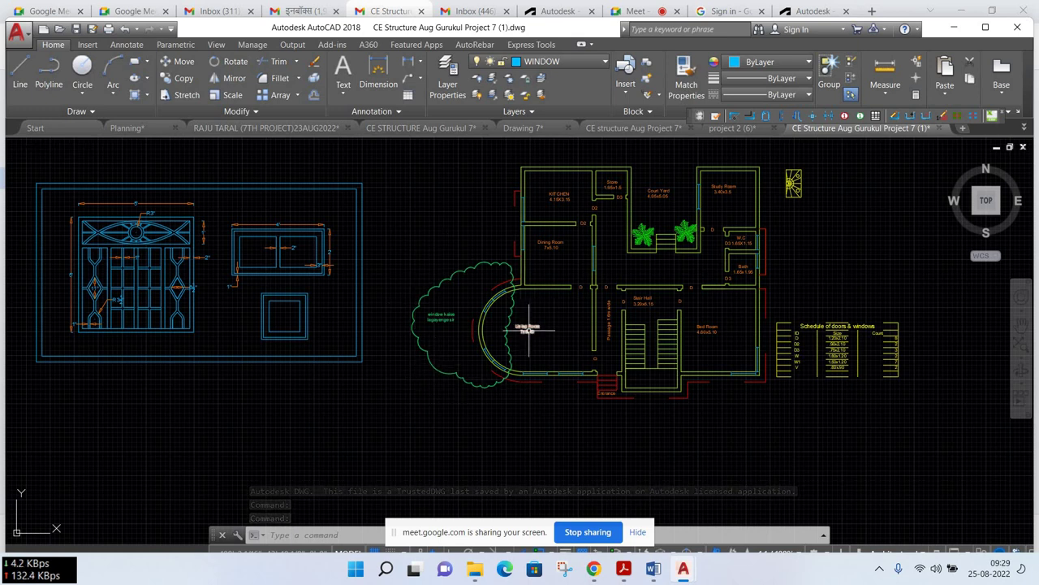
scroll(457, 308, "up", 4)
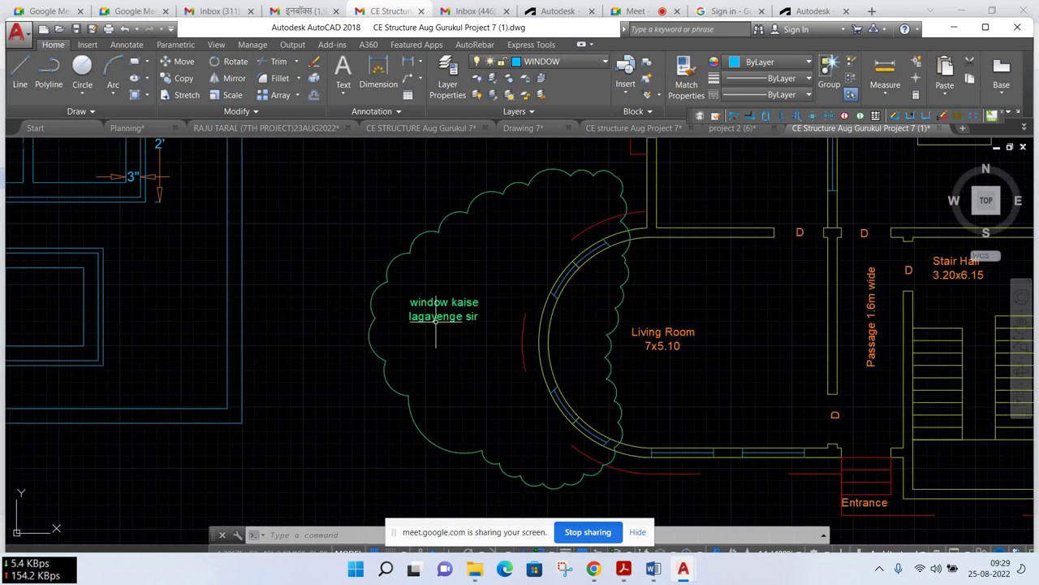
scroll(459, 320, "up", 1)
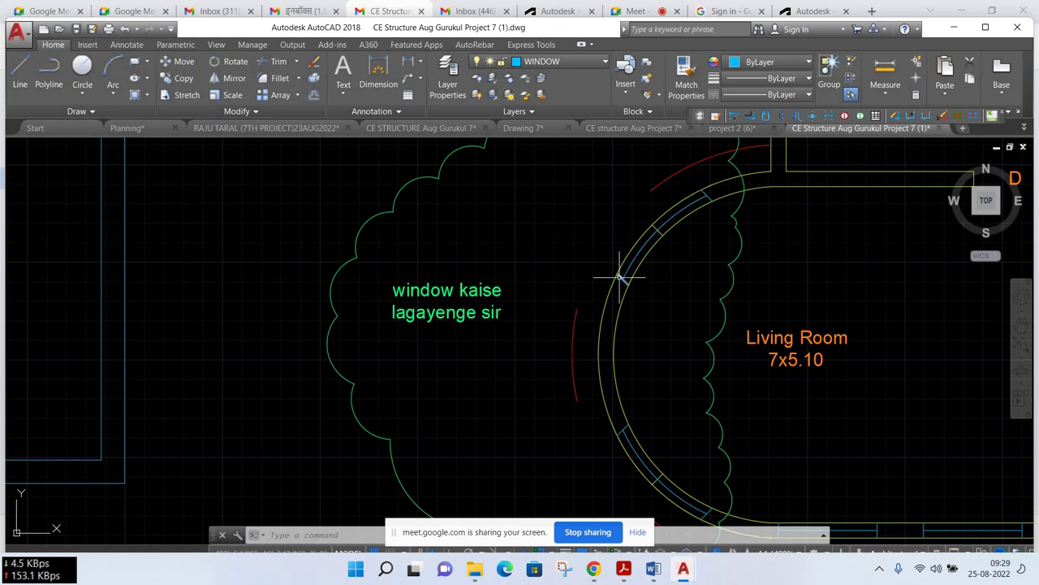
scroll(665, 467, "down", 4)
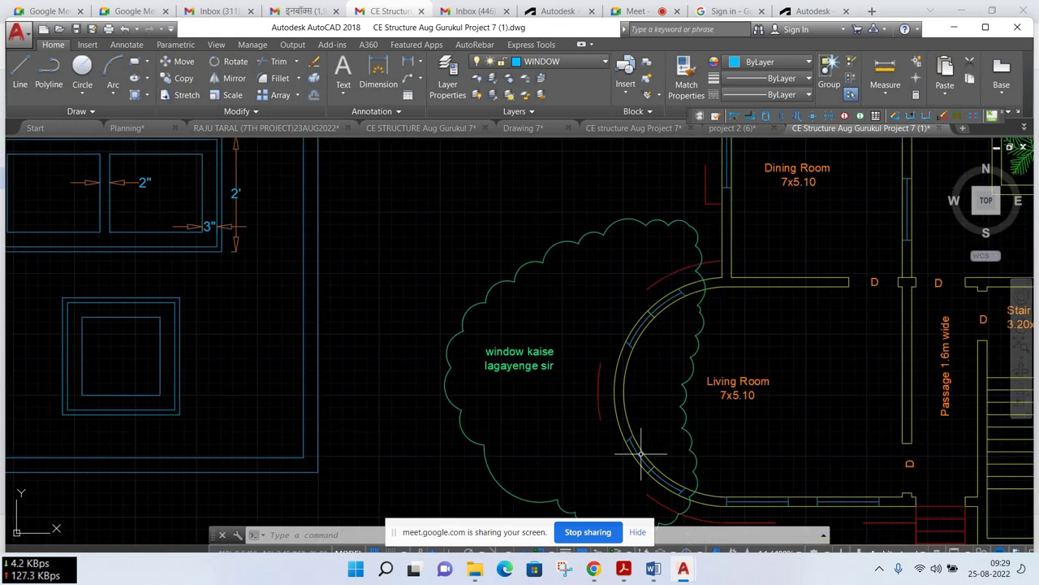
scroll(646, 459, "up", 1)
scroll(643, 459, "up", 1)
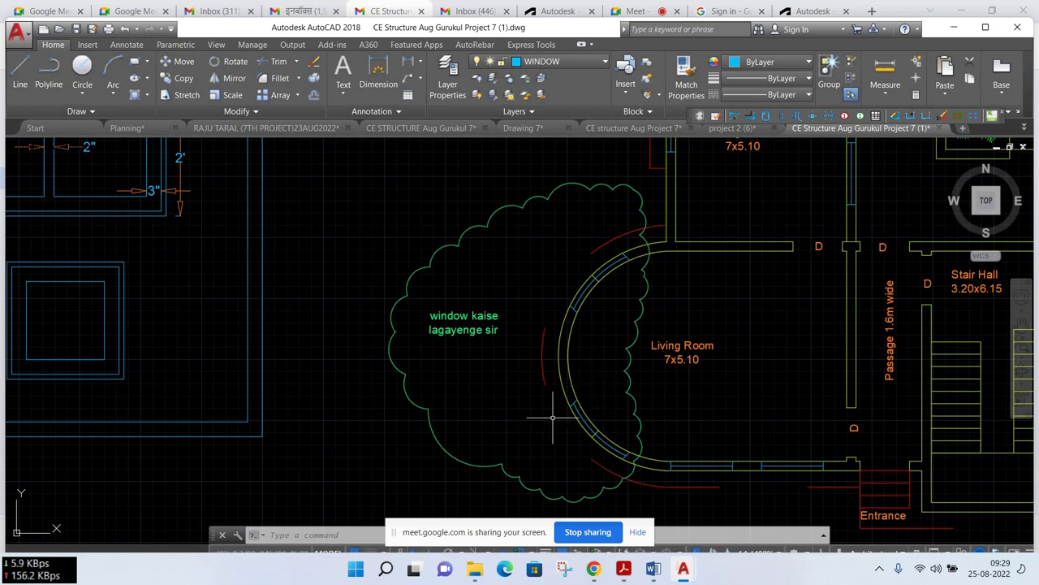
scroll(560, 383, "down", 2)
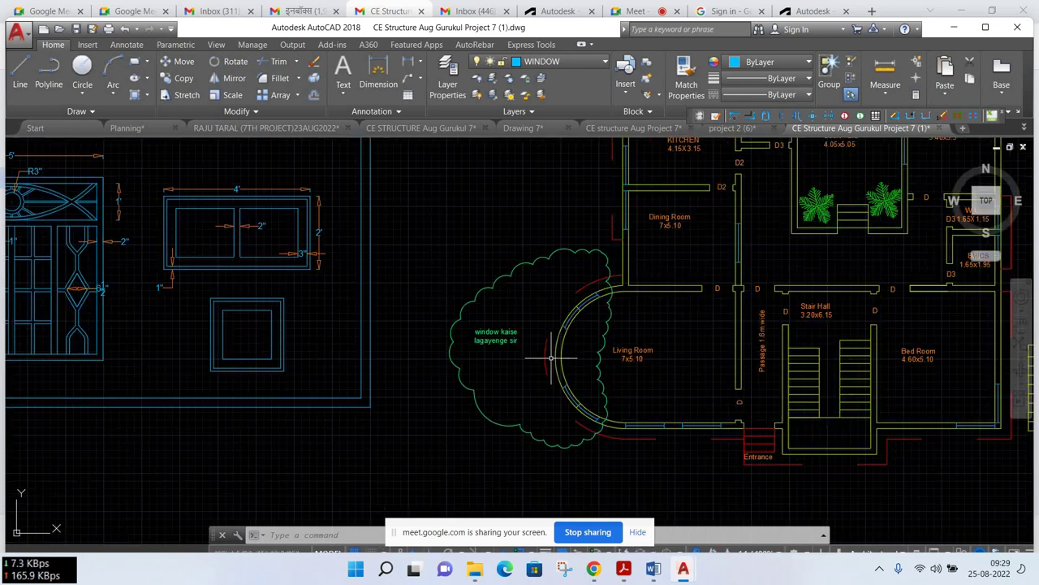
scroll(555, 370, "down", 2)
scroll(551, 357, "down", 2)
scroll(496, 343, "down", 2)
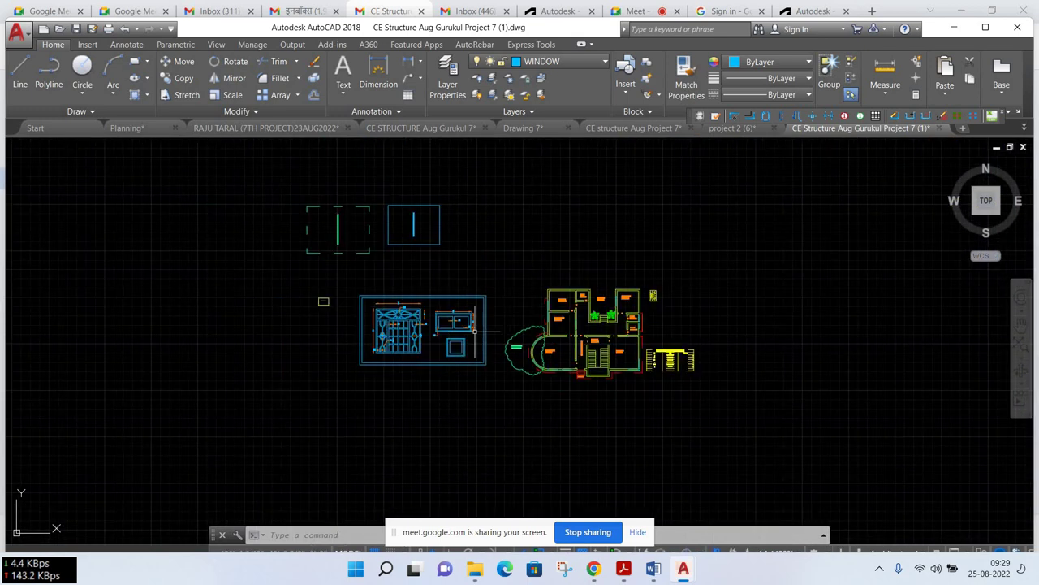
scroll(625, 351, "up", 4)
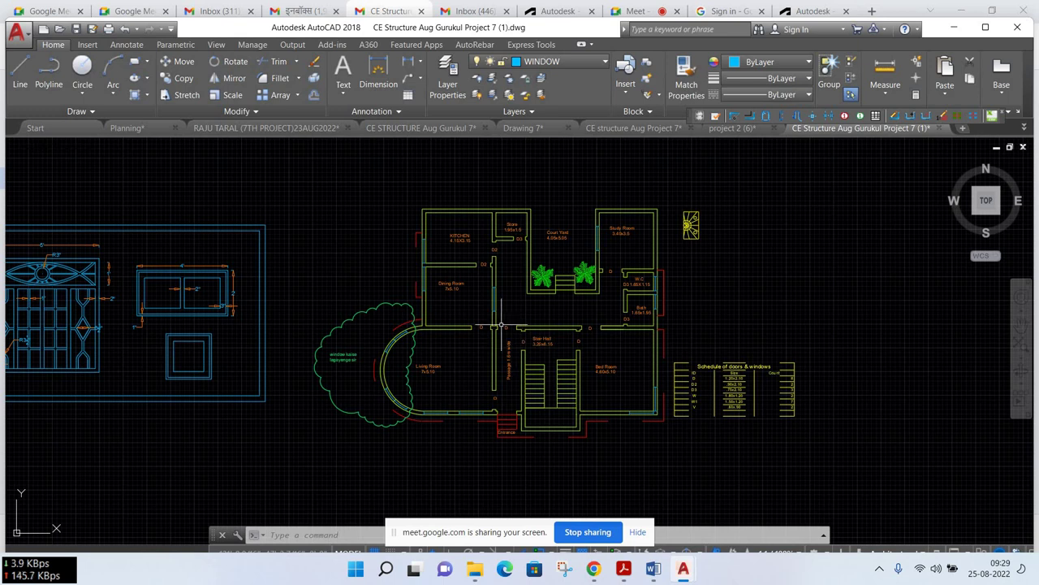
Back in Gmail, open the newest Project 7 email and its downloaded plan 1.dwg
left_click(594, 569)
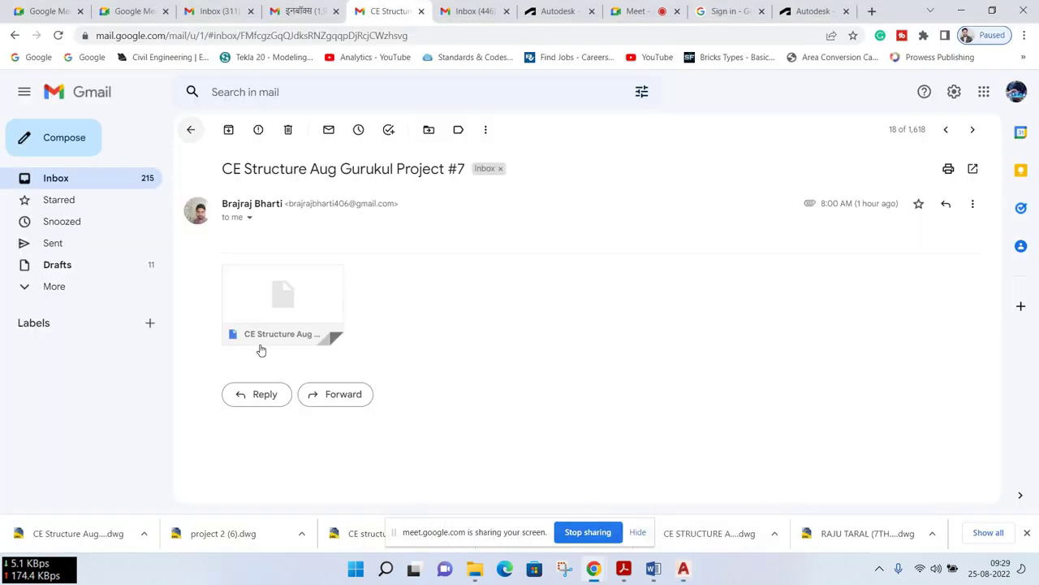
scroll(261, 350, "down", 3)
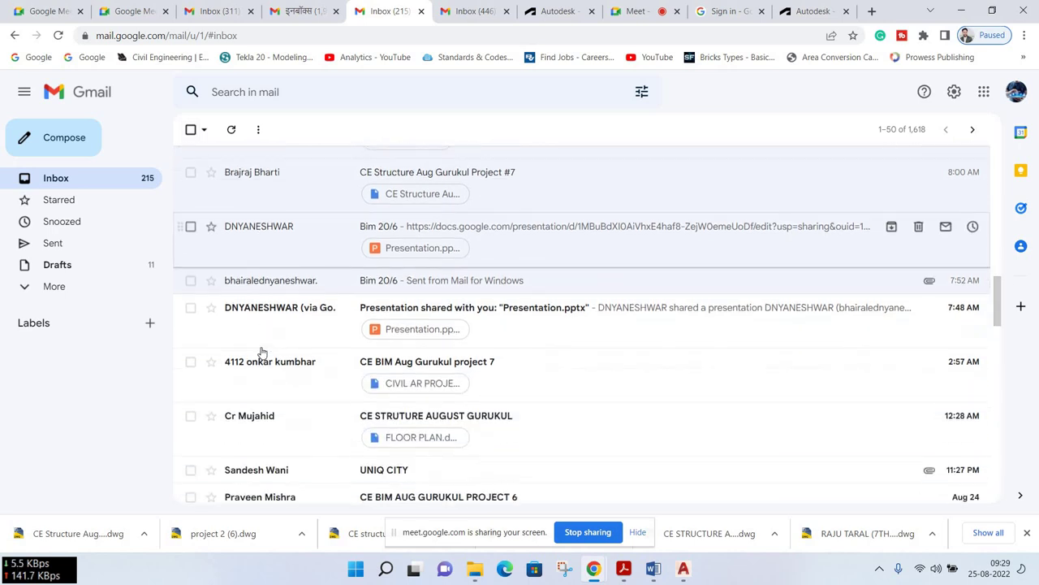
scroll(276, 353, "down", 3)
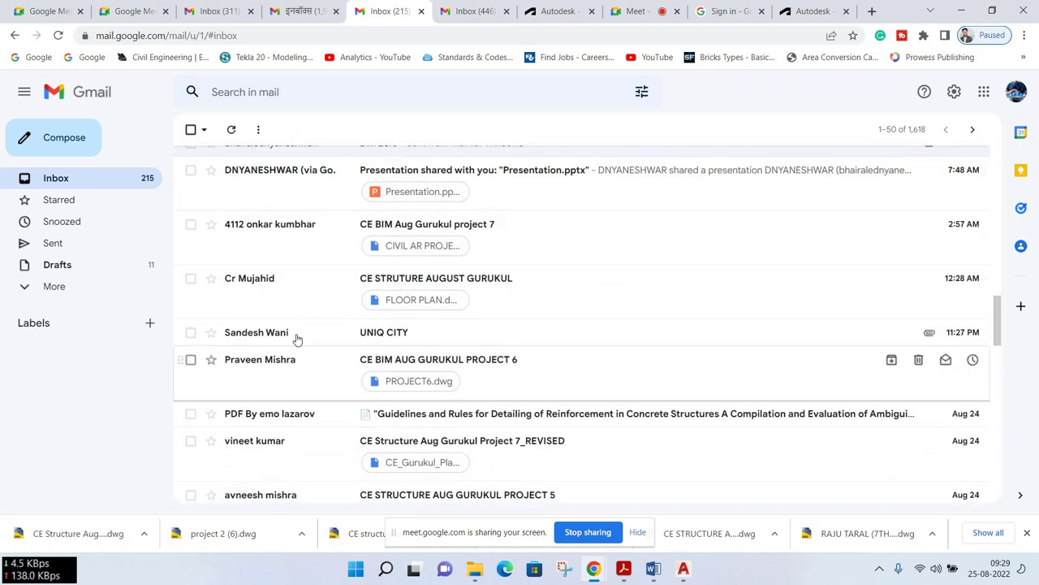
scroll(293, 292, "up", 5)
scroll(288, 231, "up", 5)
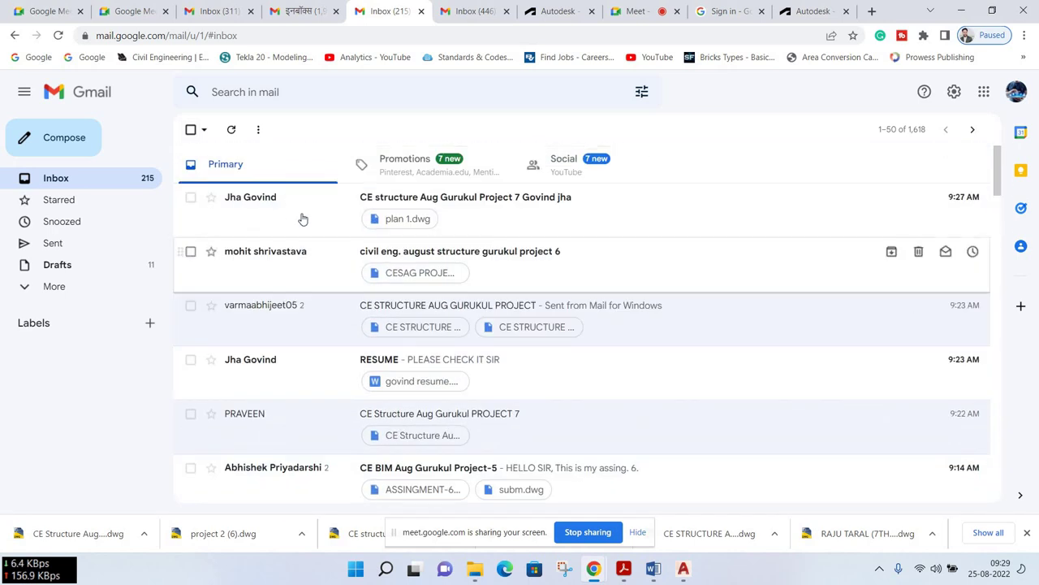
left_click(298, 227)
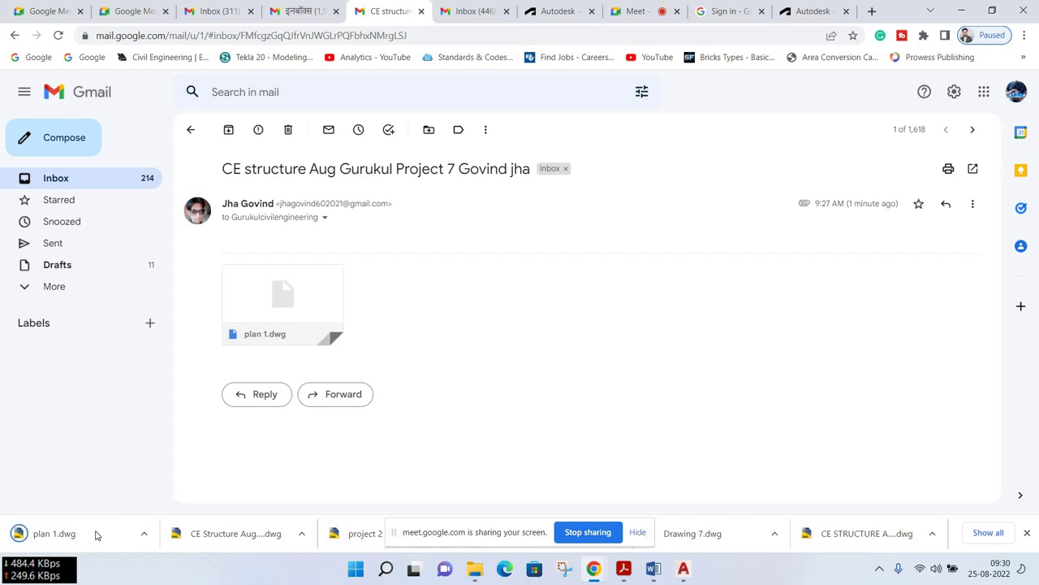
left_click(95, 534)
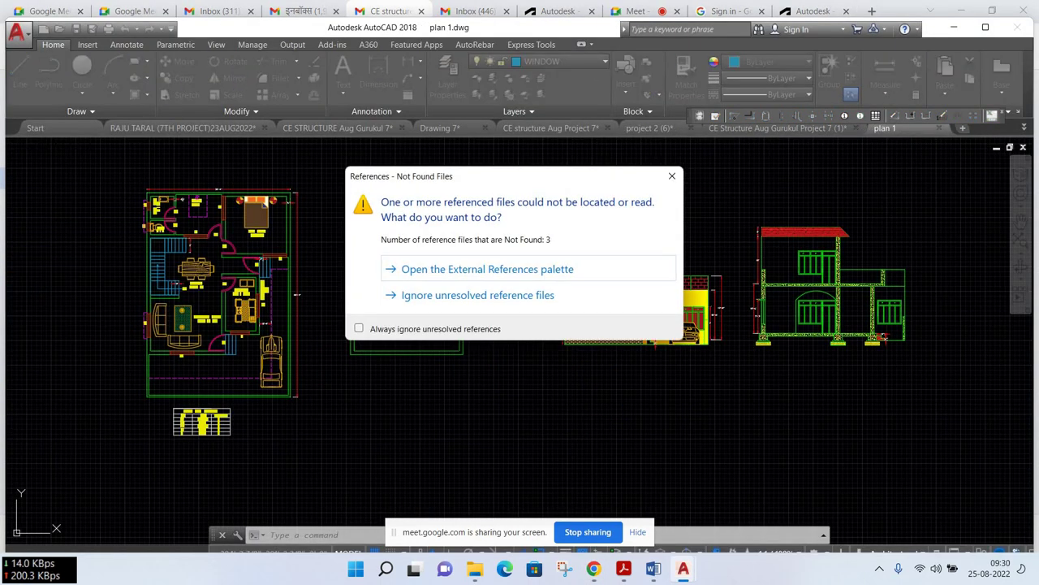
Ignore unresolved references, pan and zoom across plan 1's elevations and floor plans, then return to Chrome
left_click(671, 175)
scroll(673, 253, "up", 4)
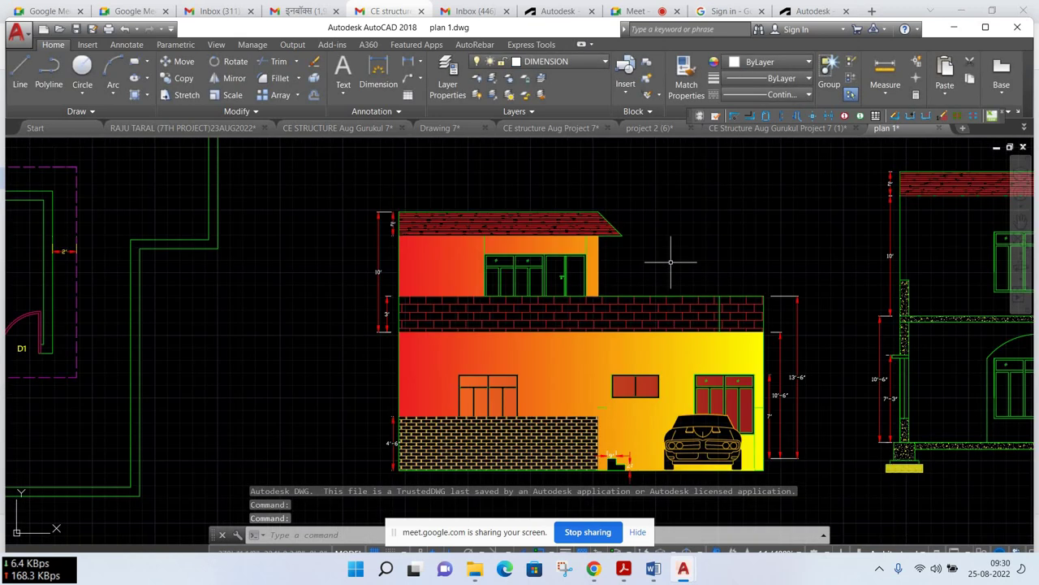
scroll(671, 262, "down", 2)
middle_click_drag(671, 261, 472, 260)
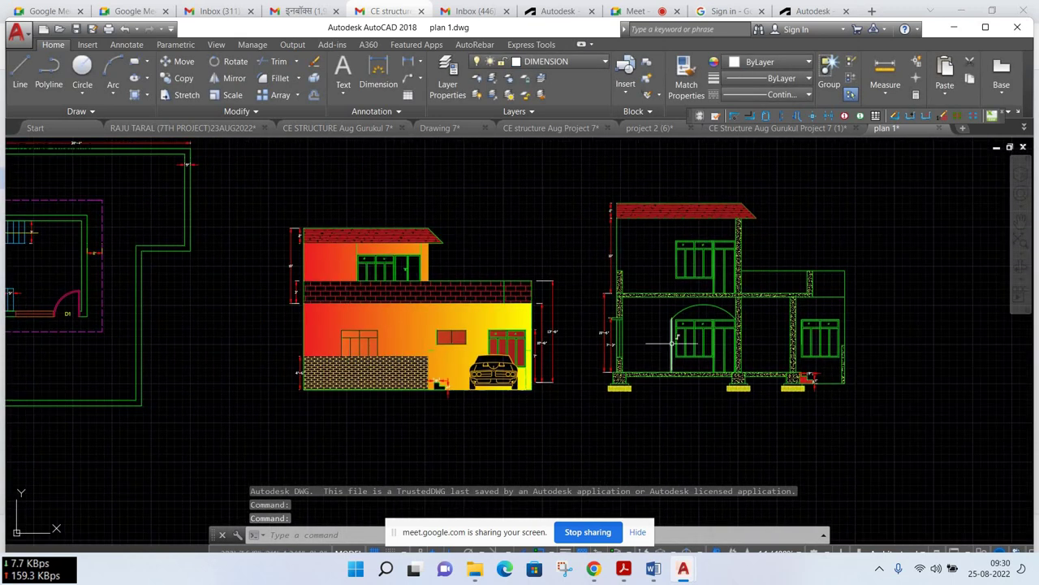
scroll(696, 294, "down", 2)
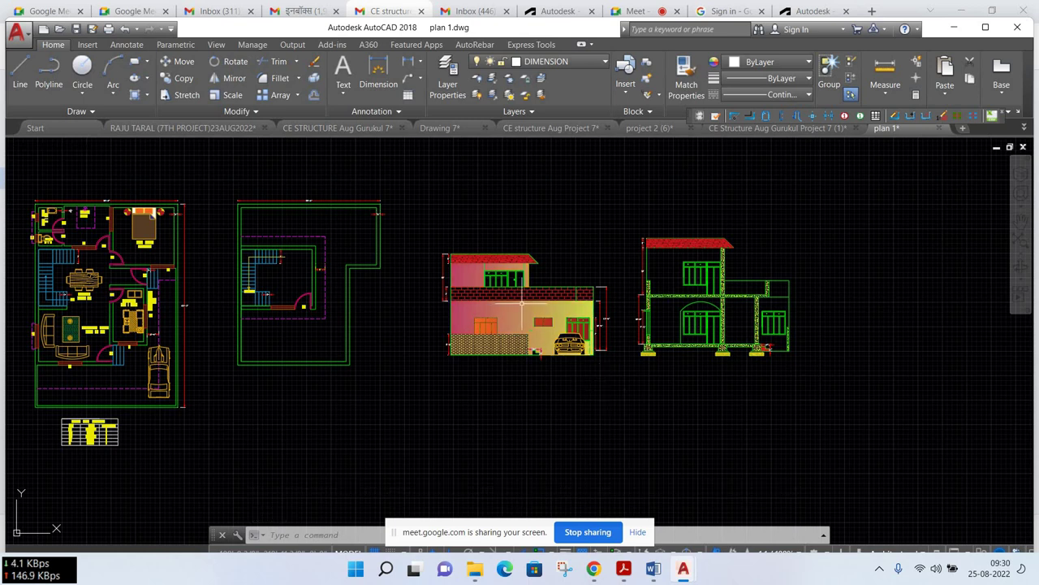
scroll(524, 305, "up", 5)
scroll(523, 305, "down", 2)
scroll(524, 306, "down", 5)
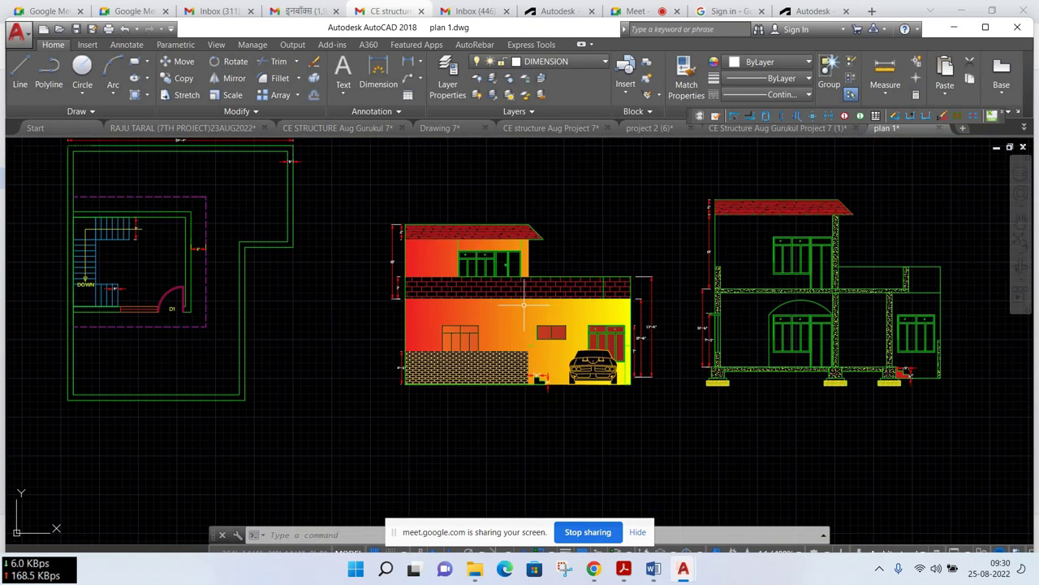
scroll(524, 305, "down", 1)
scroll(524, 305, "down", 3)
left_click(545, 518)
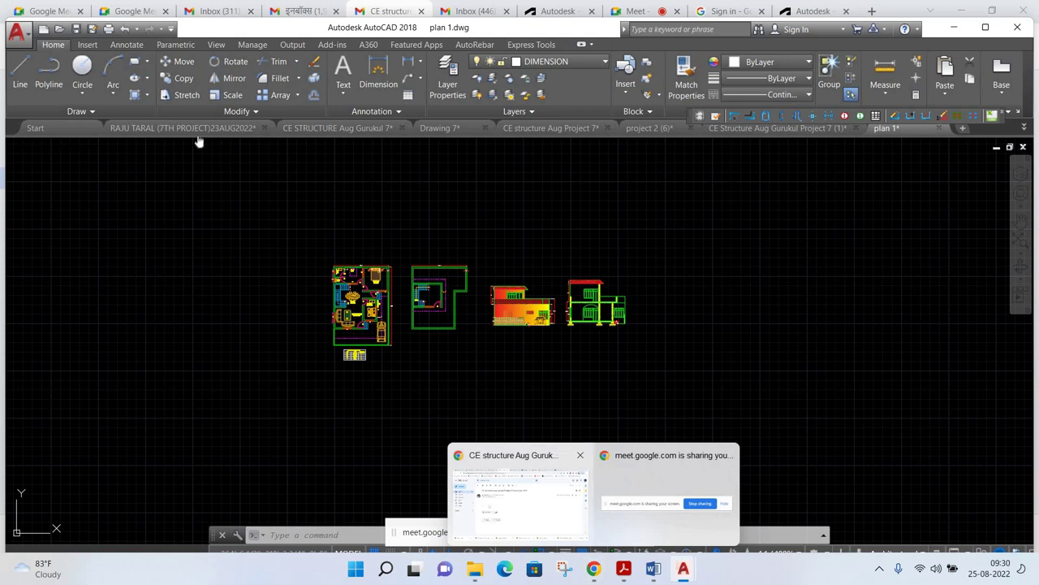
Return to the Inbox and open the civil eng. august structure gurukul project 6 email
key("u")
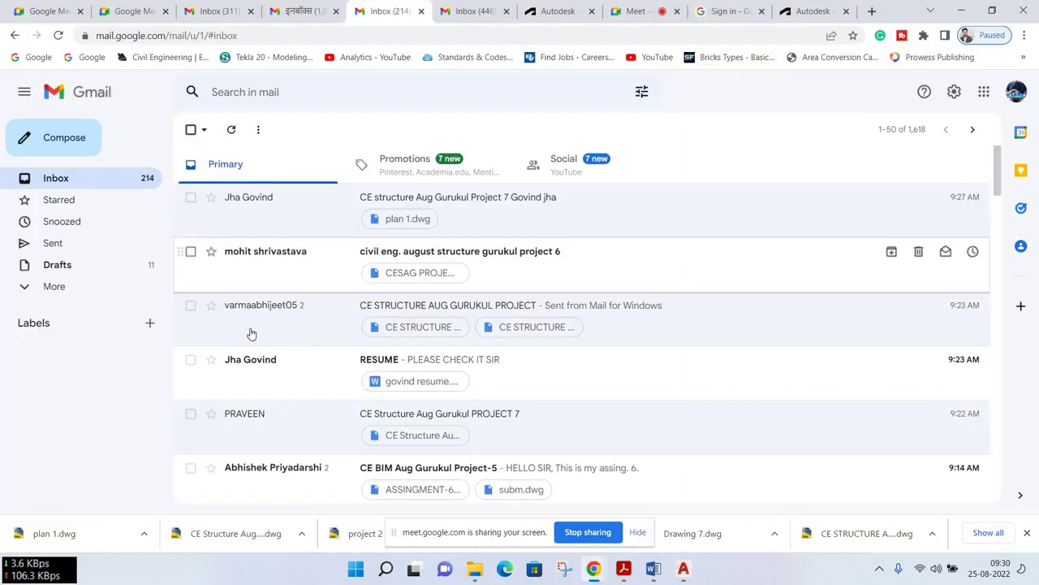
key("o")
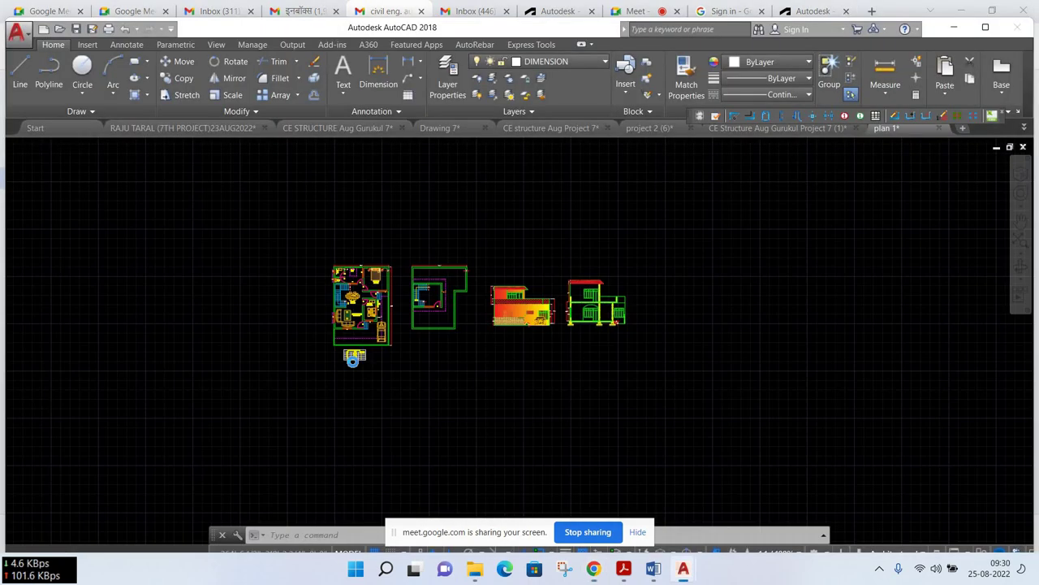
Zoom across CESAG PROJECT 1 (7)'s front elevation and section A-A
scroll(355, 358, "down", 2)
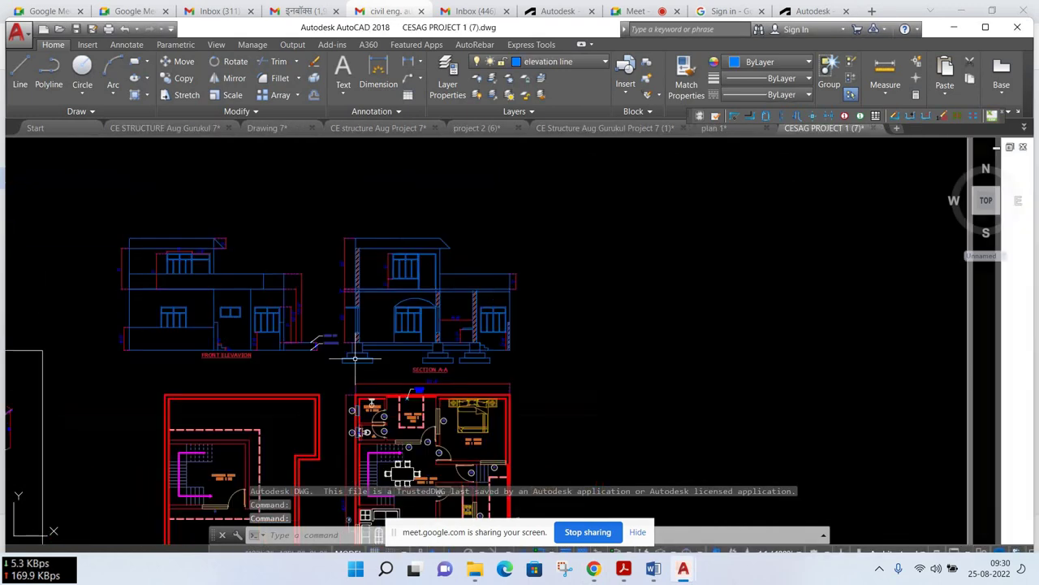
scroll(374, 357, "down", 1)
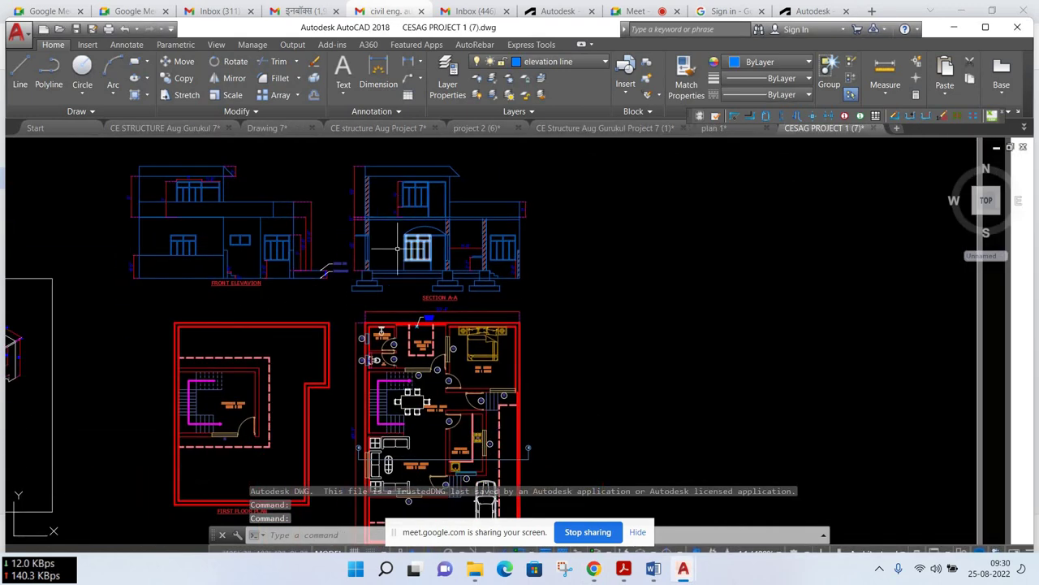
scroll(408, 254, "down", 2)
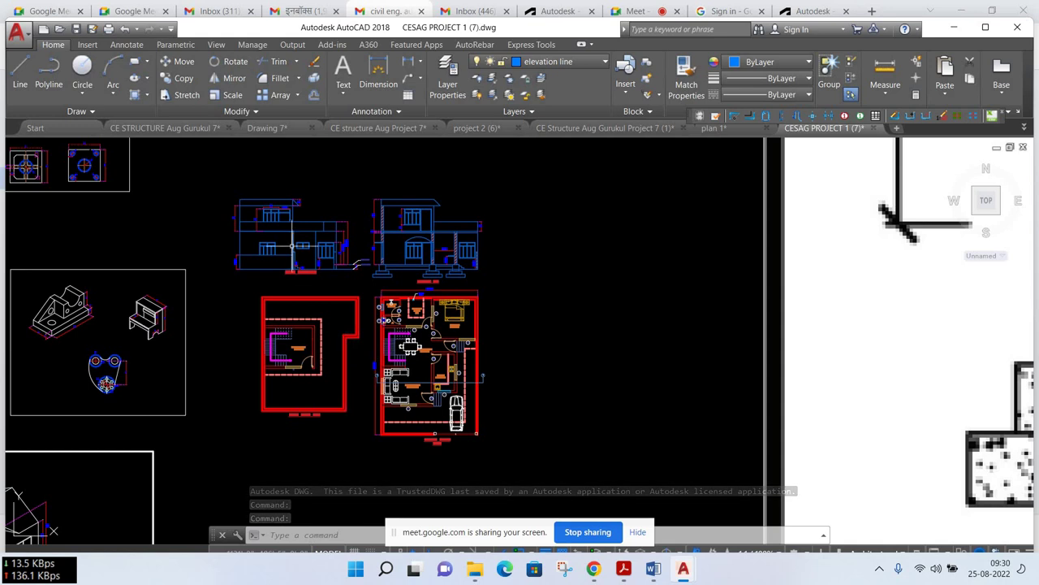
scroll(367, 251, "down", 2)
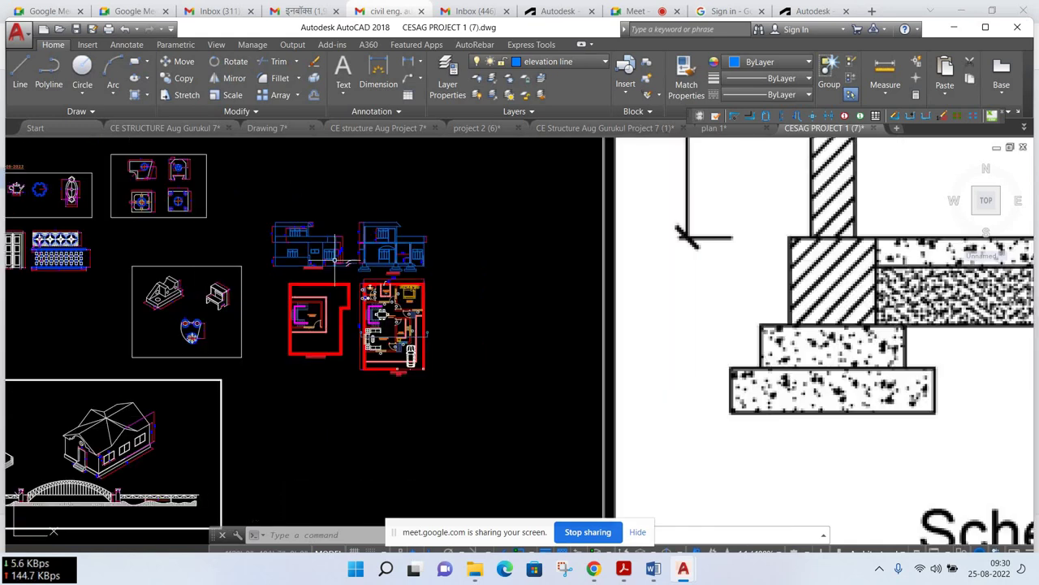
scroll(422, 242, "up", 2)
scroll(422, 242, "up", 4)
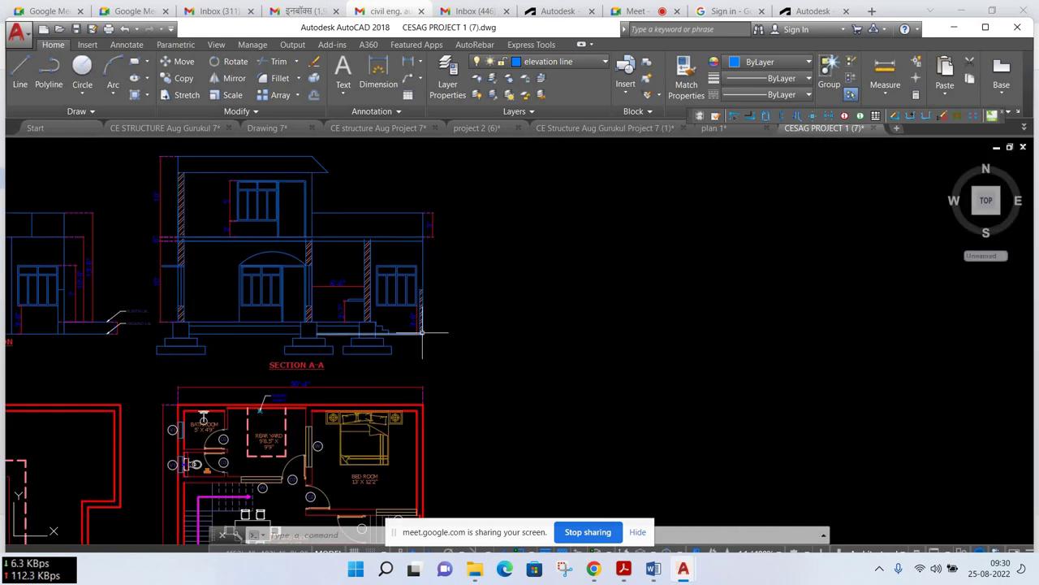
scroll(421, 332, "down", 2)
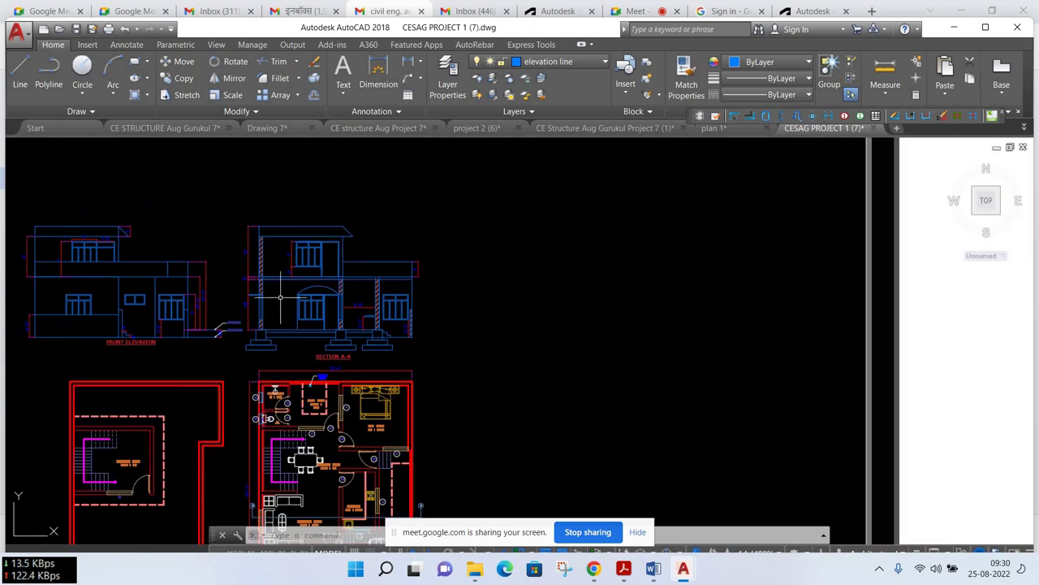
scroll(281, 298, "down", 2)
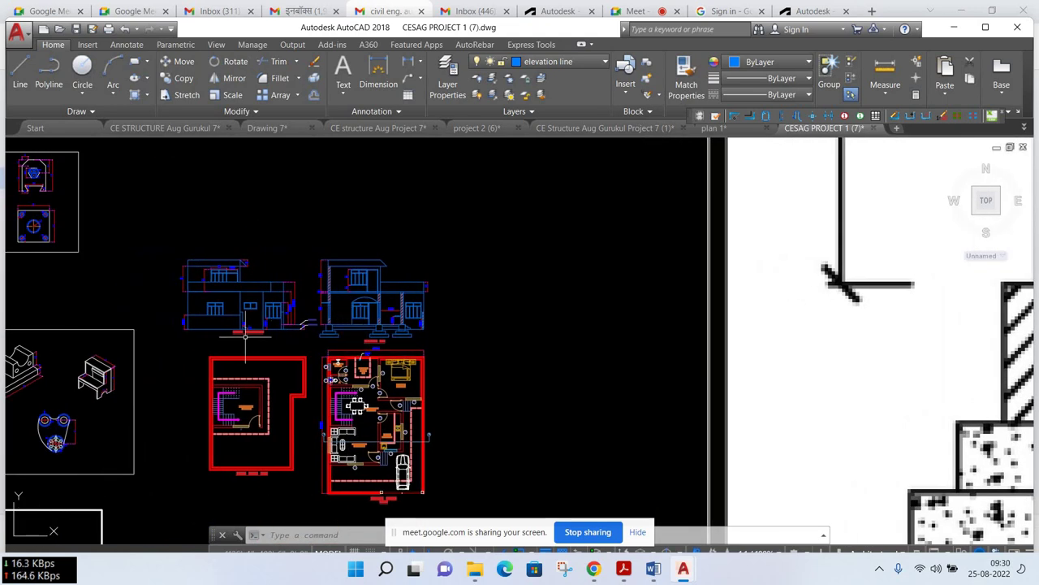
scroll(245, 333, "up", 4)
scroll(244, 335, "down", 2)
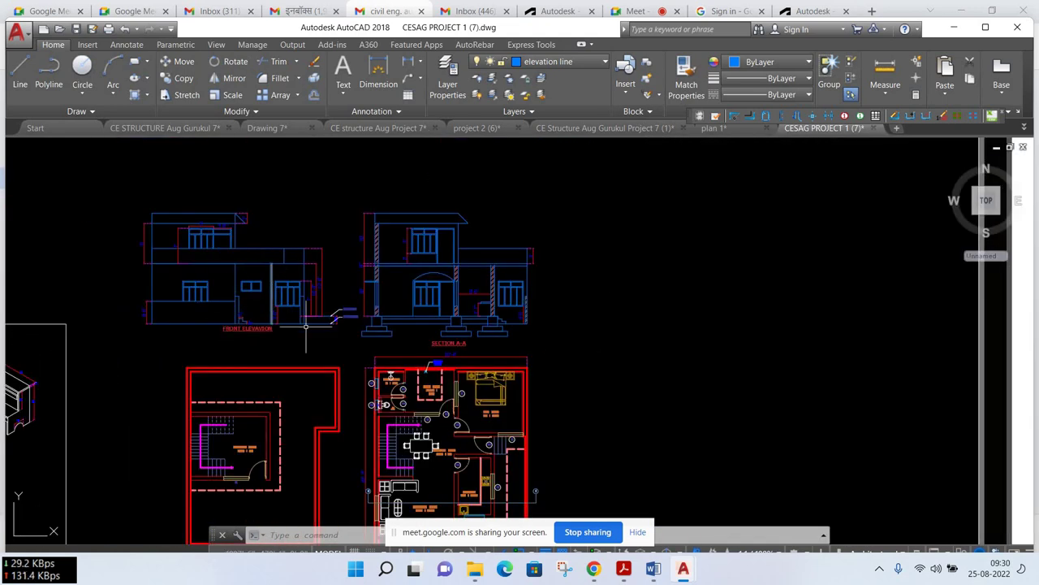
Pan over the floor plans and elevations, then switch back to Chrome
middle_click_drag(306, 327, 302, 294)
middle_click_drag(438, 333, 437, 317)
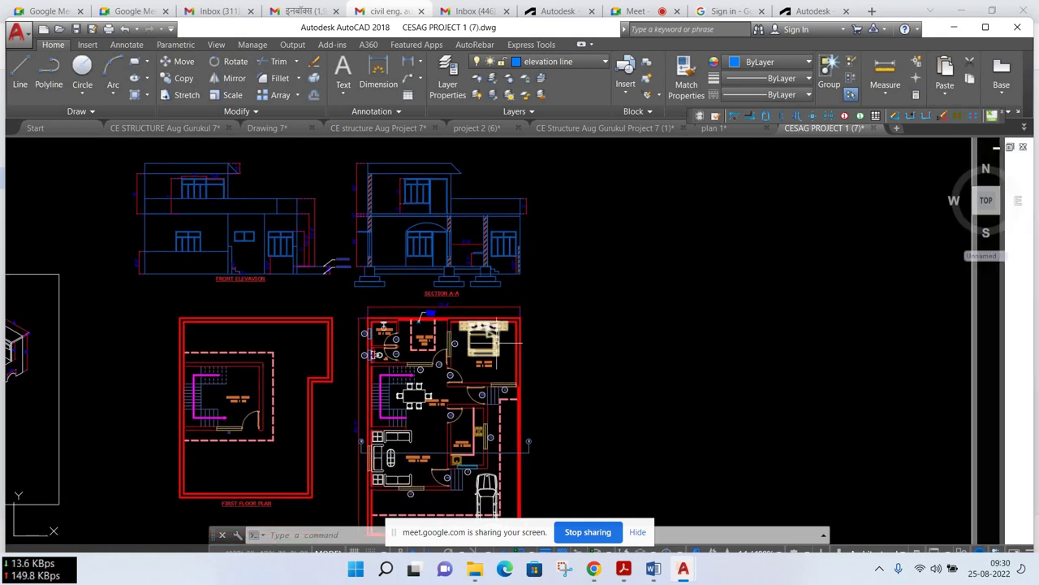
scroll(493, 341, "down", 5)
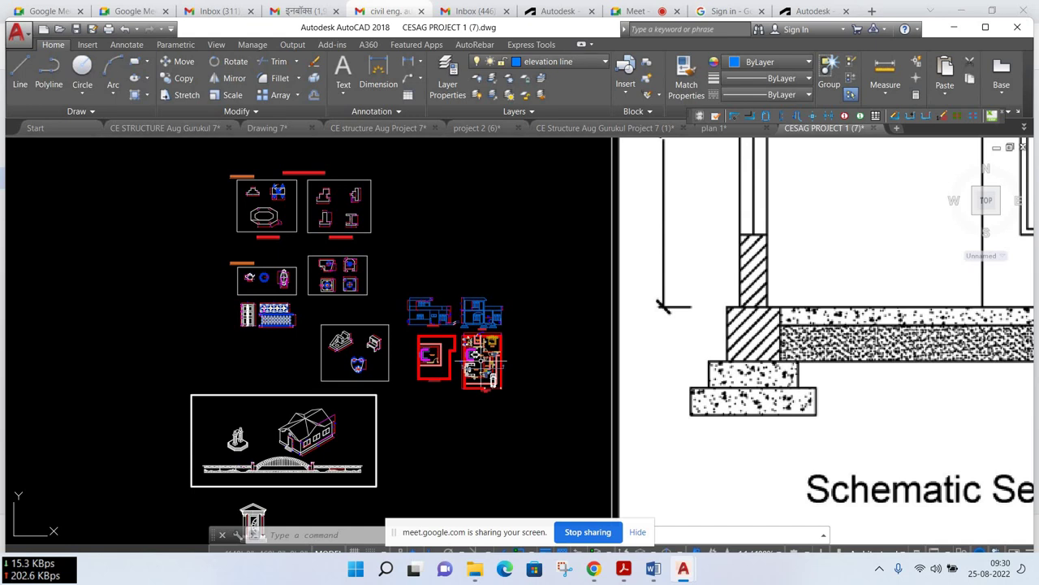
scroll(470, 324, "up", 4)
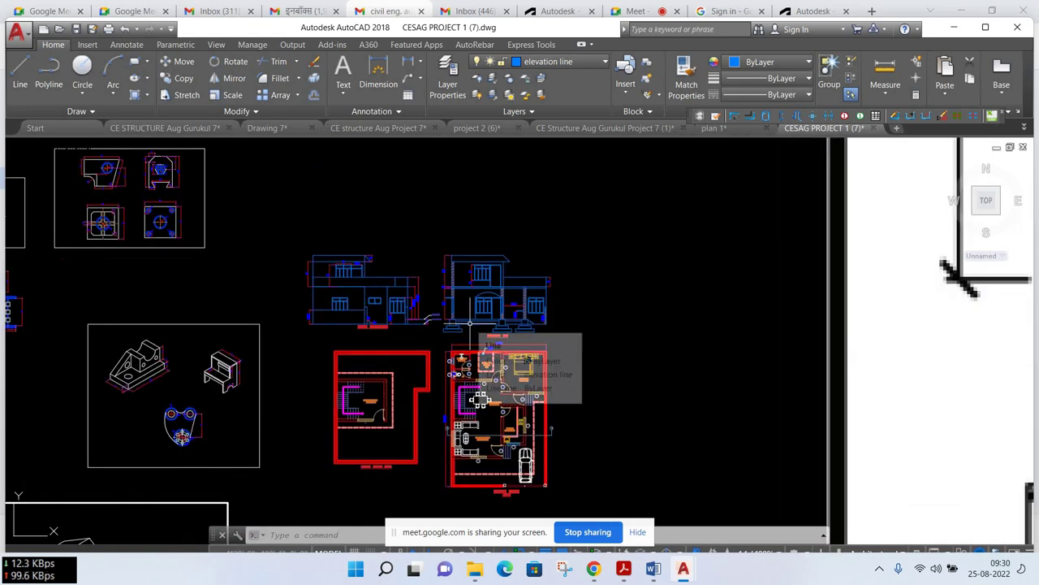
scroll(470, 323, "up", 2)
scroll(470, 323, "down", 2)
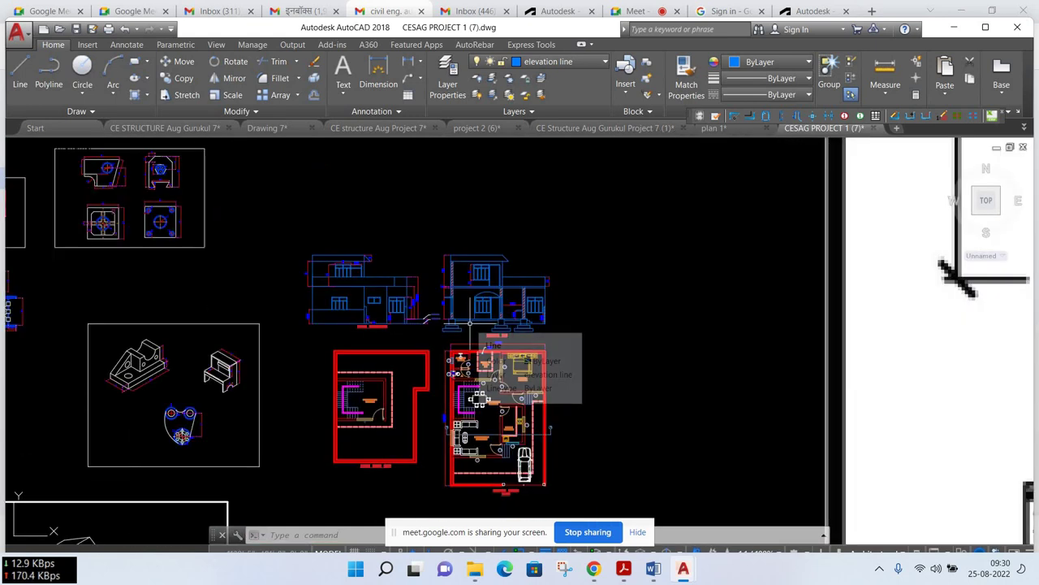
middle_click_drag(571, 327, 548, 311)
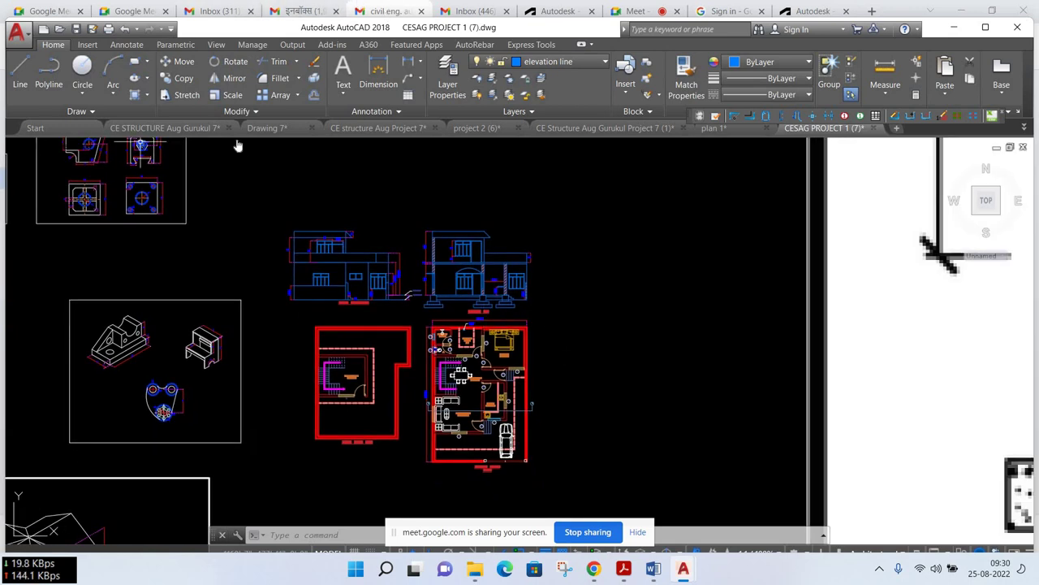
key("alt+Tab")
Return to the inbox and open the 'CE structure Aug Gurukul project floor plan 1' email
left_click(193, 130)
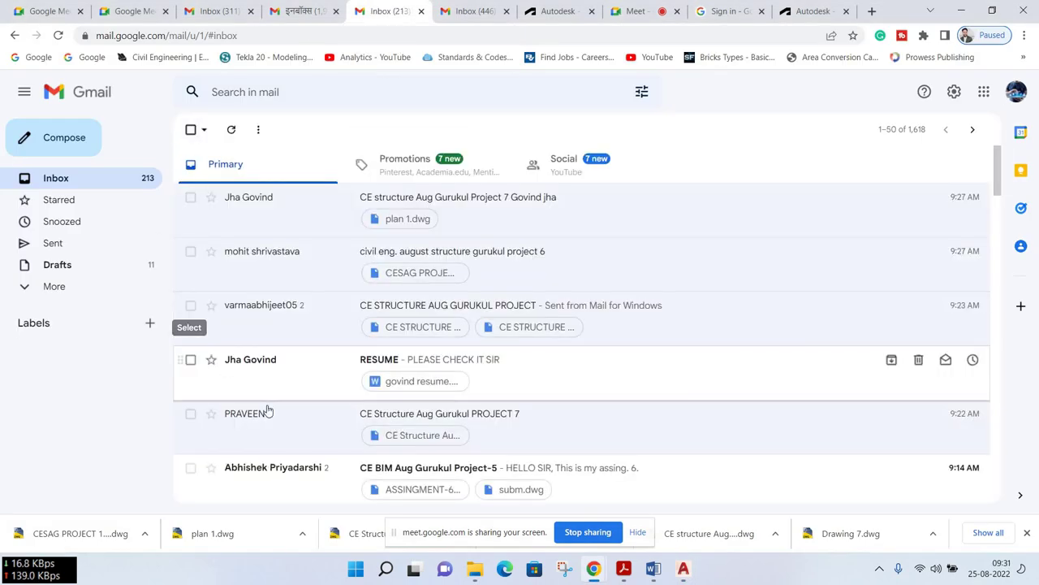
scroll(268, 414, "down", 1)
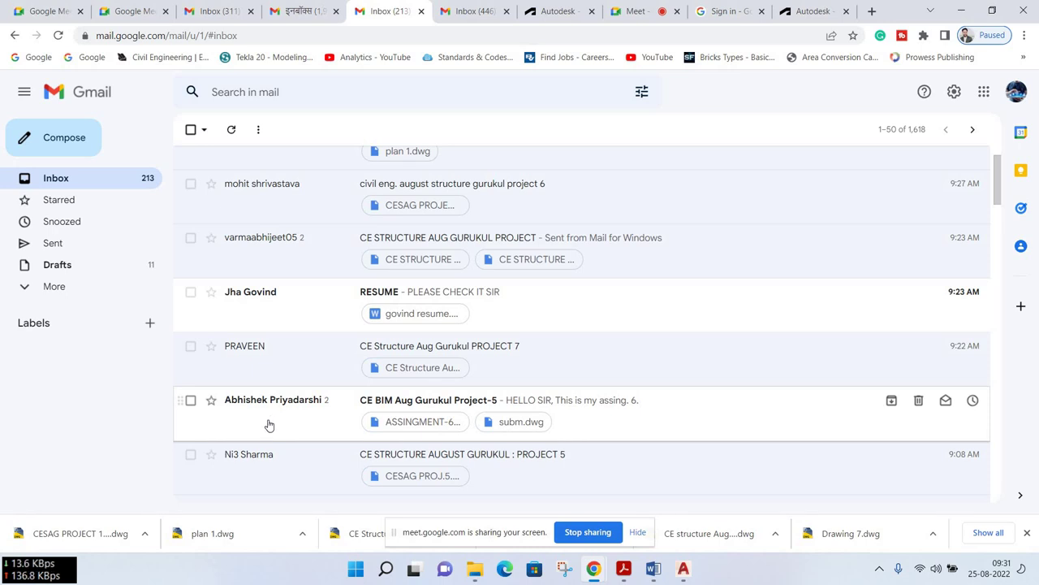
scroll(269, 424, "down", 1)
scroll(270, 414, "down", 2)
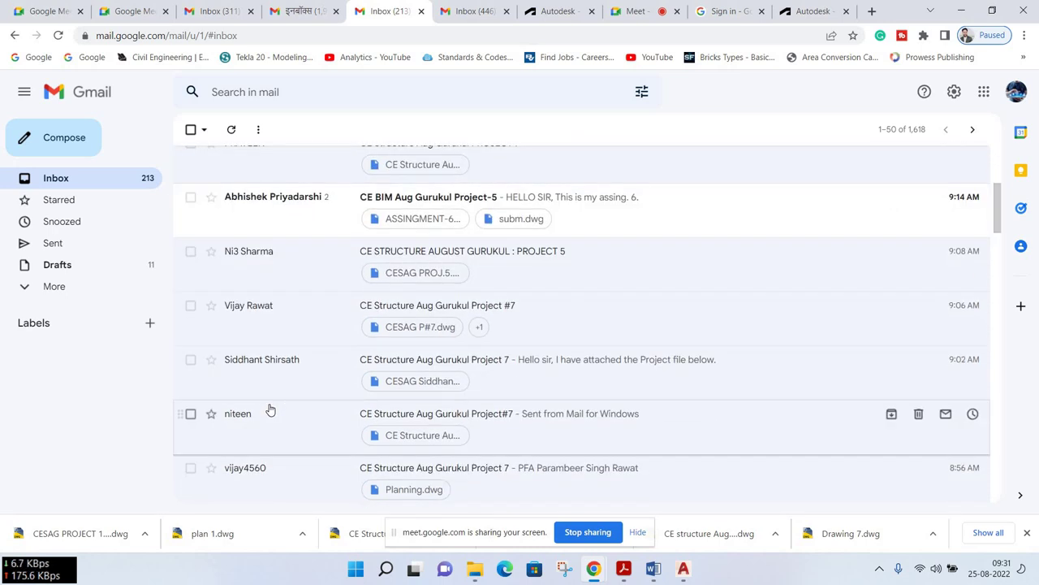
scroll(270, 410, "down", 2)
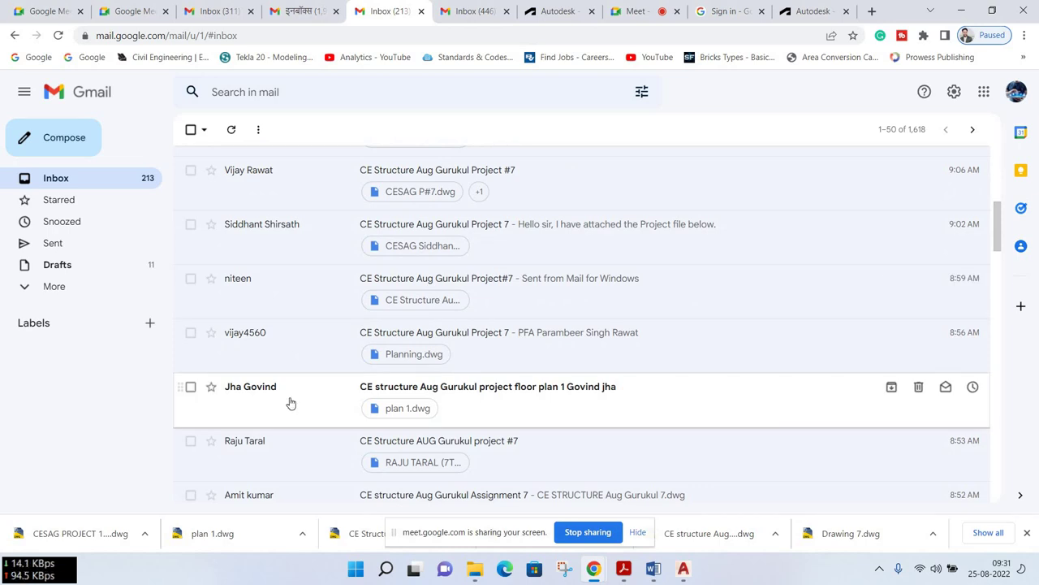
left_click(245, 381)
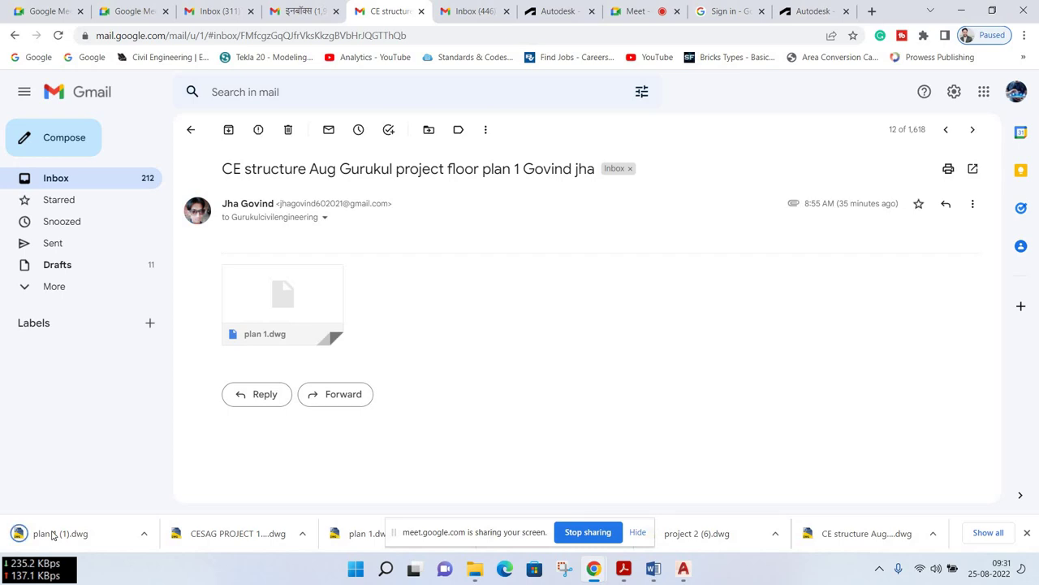
Open plan (1).dwg in AutoCAD, ignore missing references, and return to Chrome
left_click(52, 534)
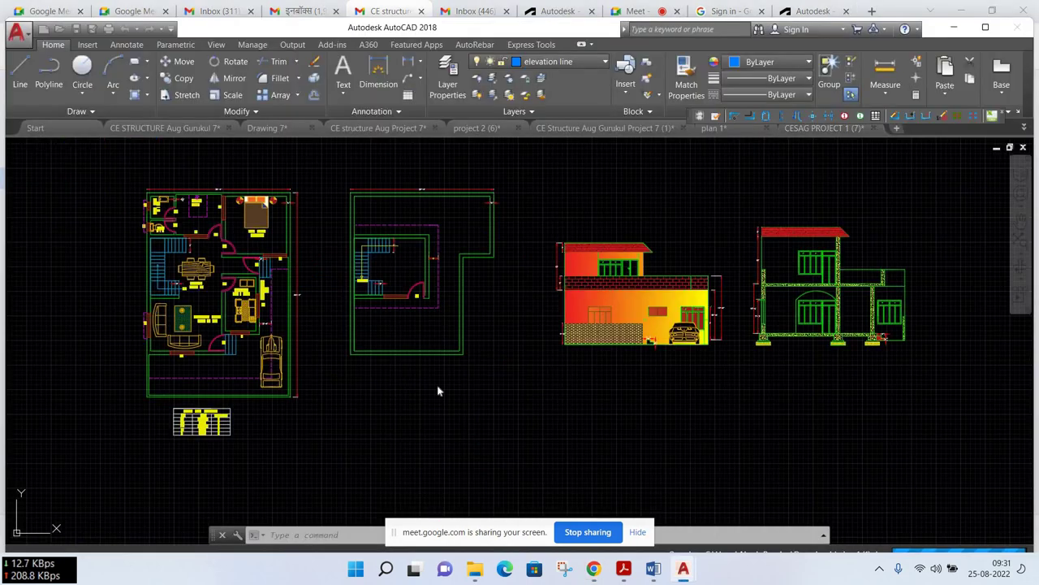
left_click(671, 175)
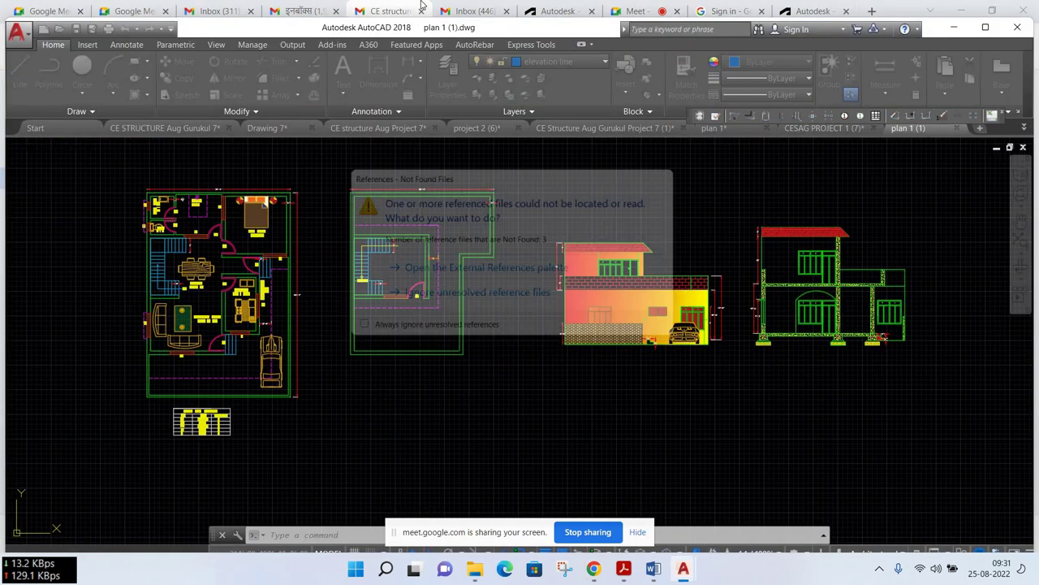
key("alt+Tab")
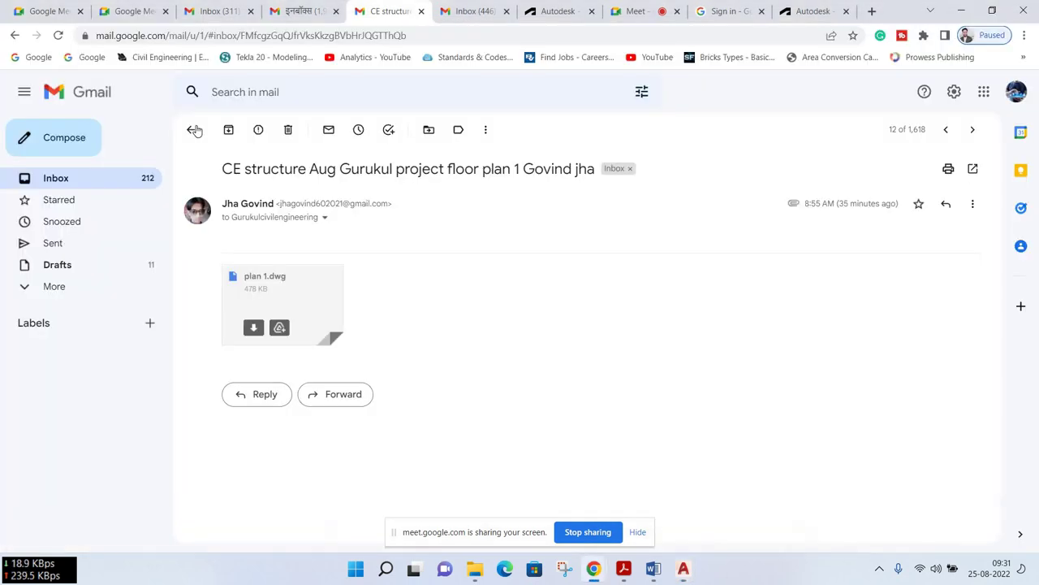
Return to the inbox and open the CE STRUTURE AUGUST GURUKUL email
key("u")
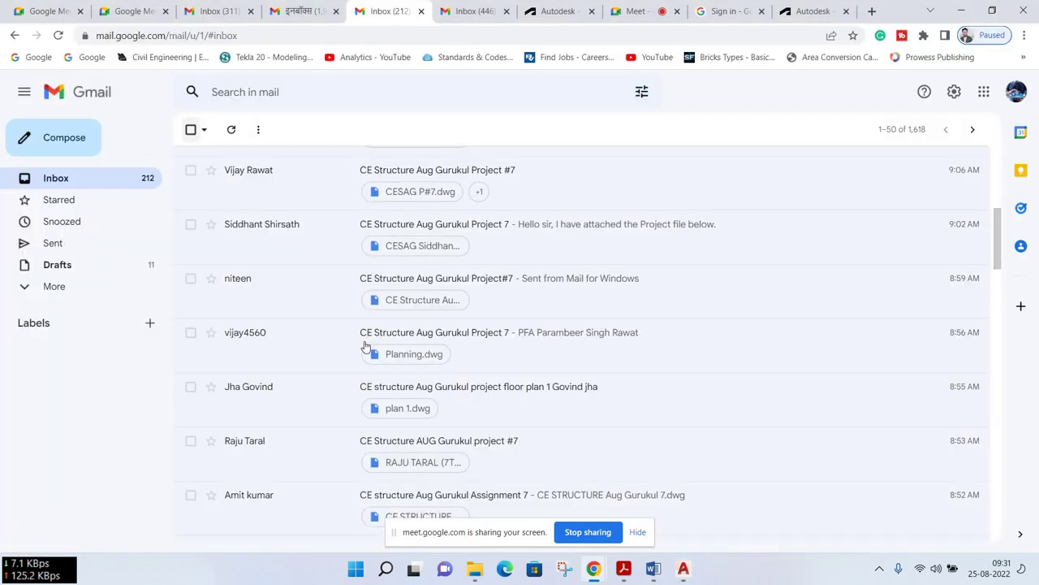
scroll(364, 345, "down", 4)
scroll(343, 354, "down", 3)
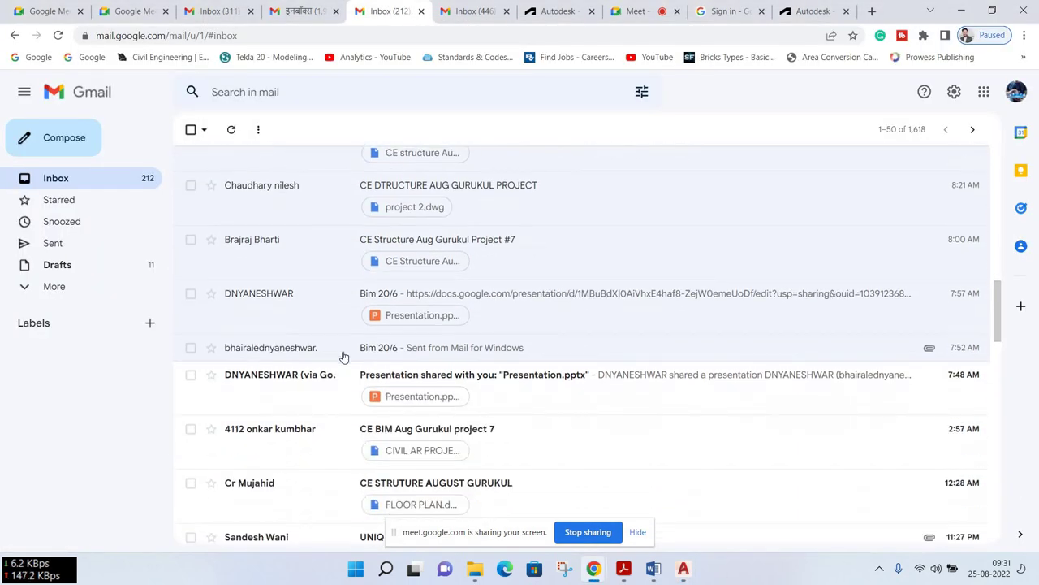
scroll(331, 362, "down", 2)
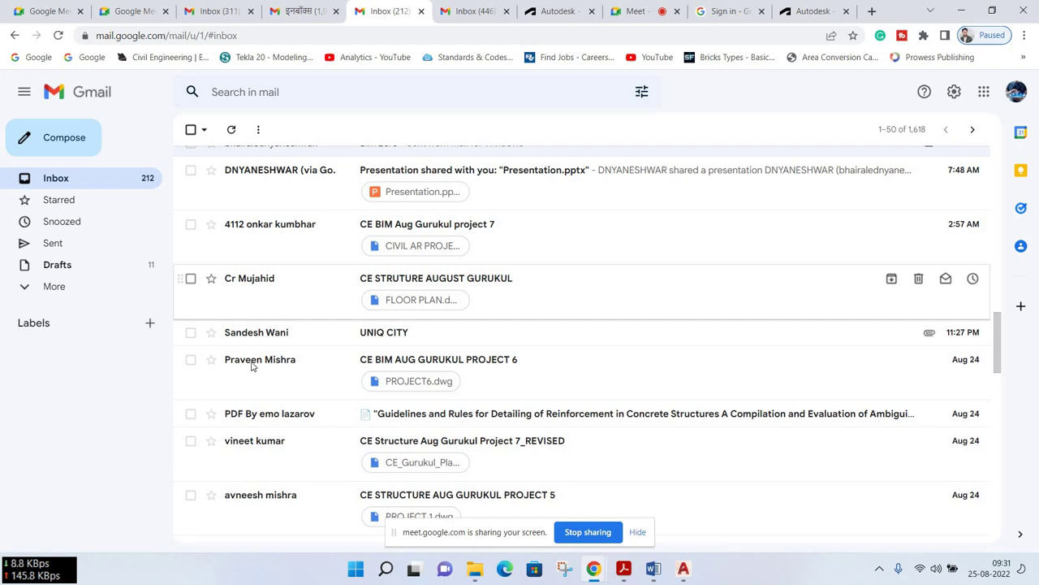
left_click(251, 292)
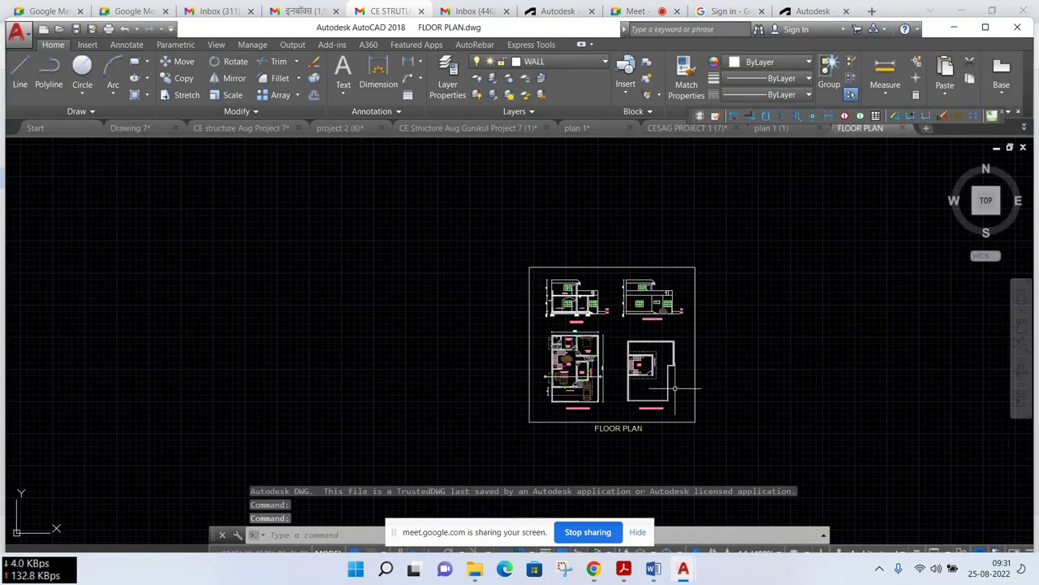
Zoom and pan around FLOOR PLAN.dwg in AutoCAD to review the sheet
scroll(675, 388, "up", 3)
scroll(652, 304, "up", 1)
scroll(558, 268, "up", 1)
scroll(542, 223, "up", 2)
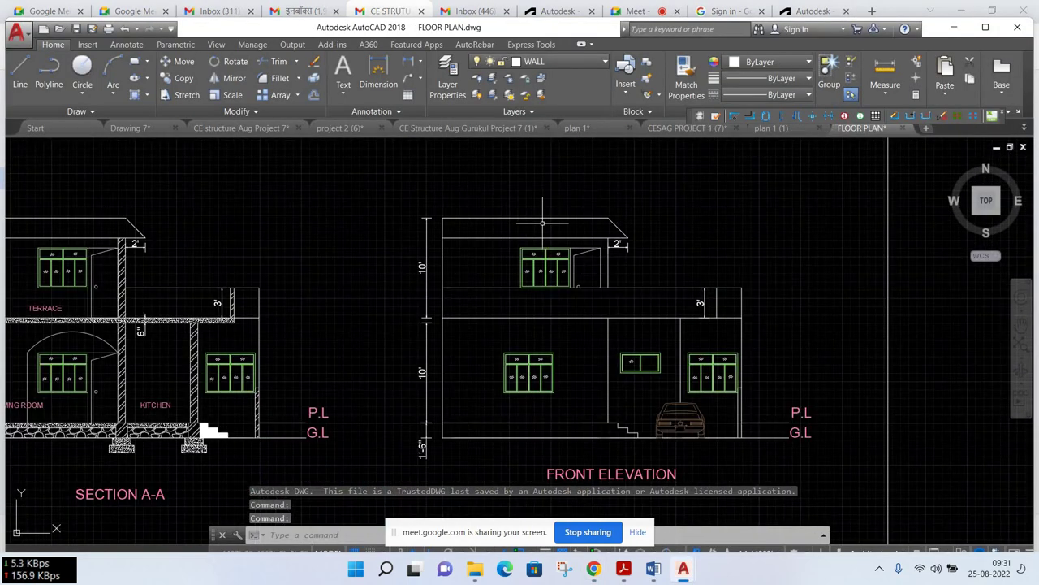
scroll(555, 301, "down", 2)
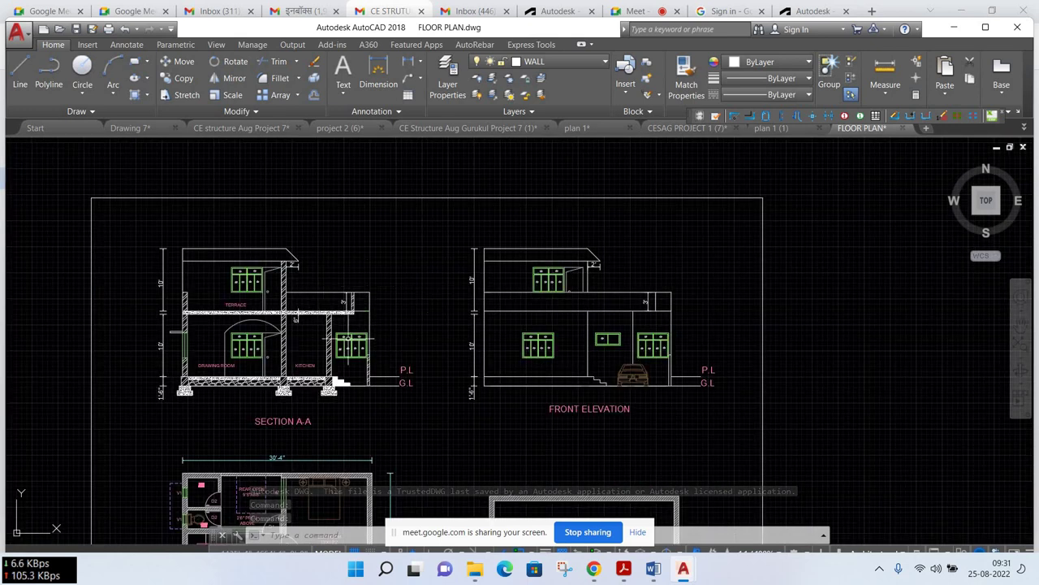
scroll(351, 341, "down", 2)
middle_click_drag(490, 476, 489, 402)
scroll(490, 403, "down", 2)
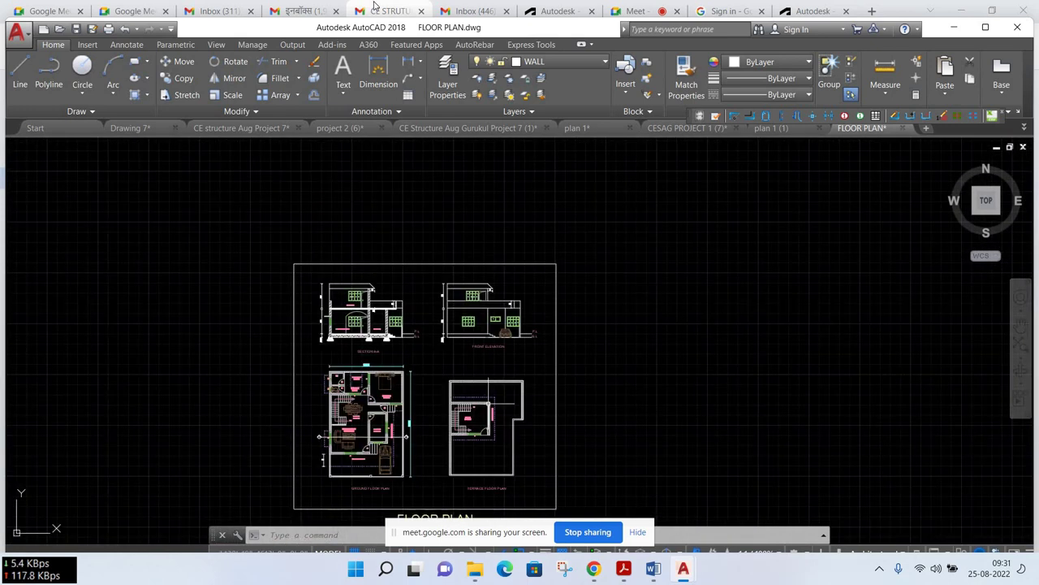
key("alt+Tab")
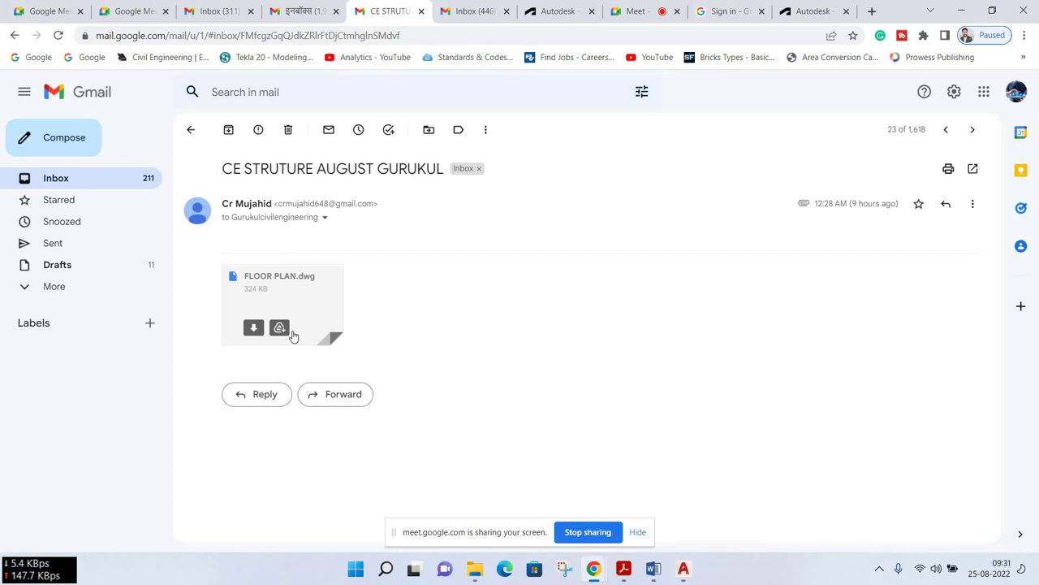
key("u")
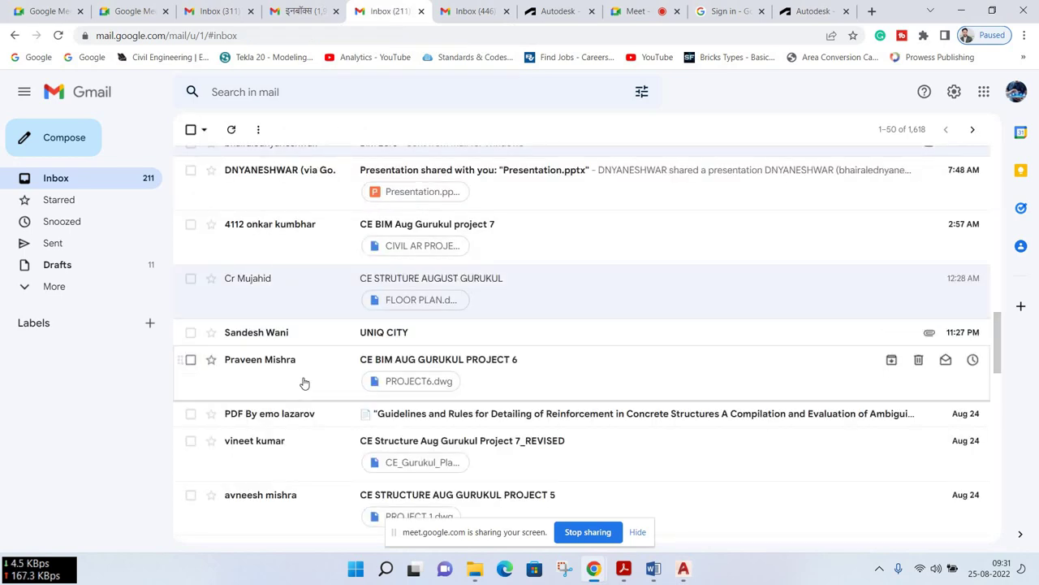
scroll(305, 383, "down", 1)
scroll(302, 320, "down", 1)
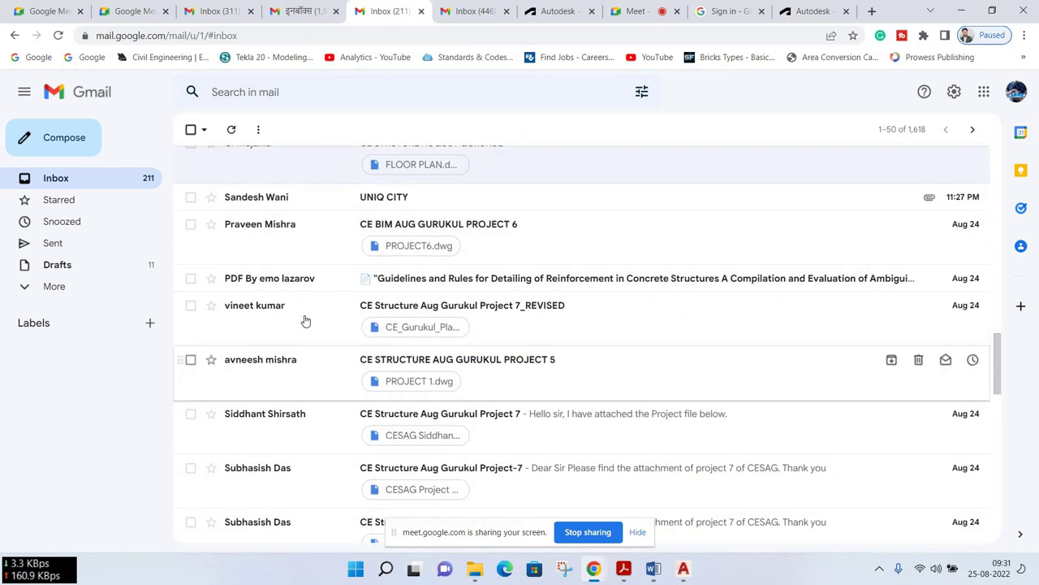
left_click(248, 333)
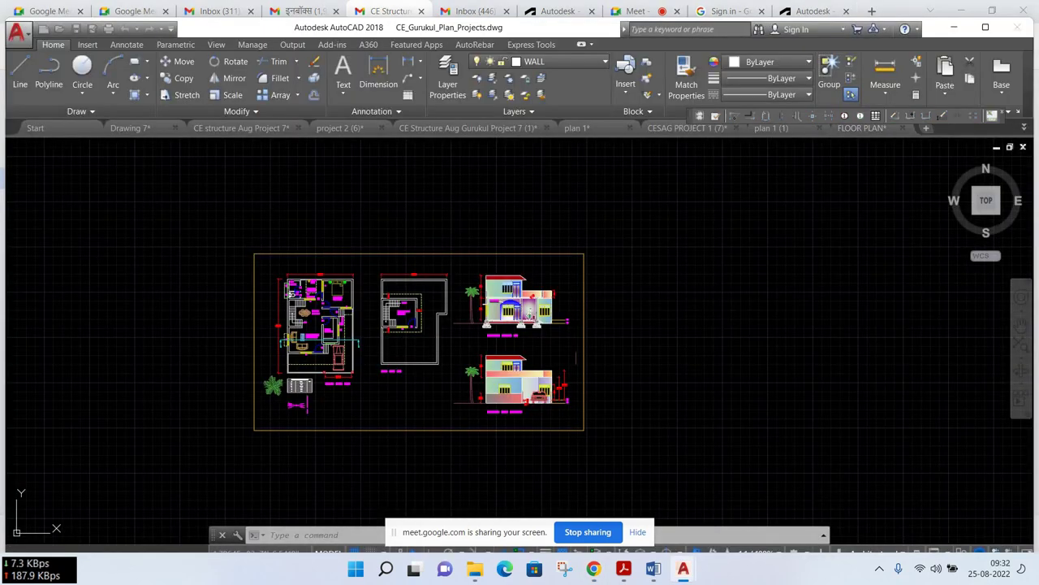
scroll(304, 305, "up", 2)
scroll(305, 305, "up", 5)
scroll(382, 303, "down", 3)
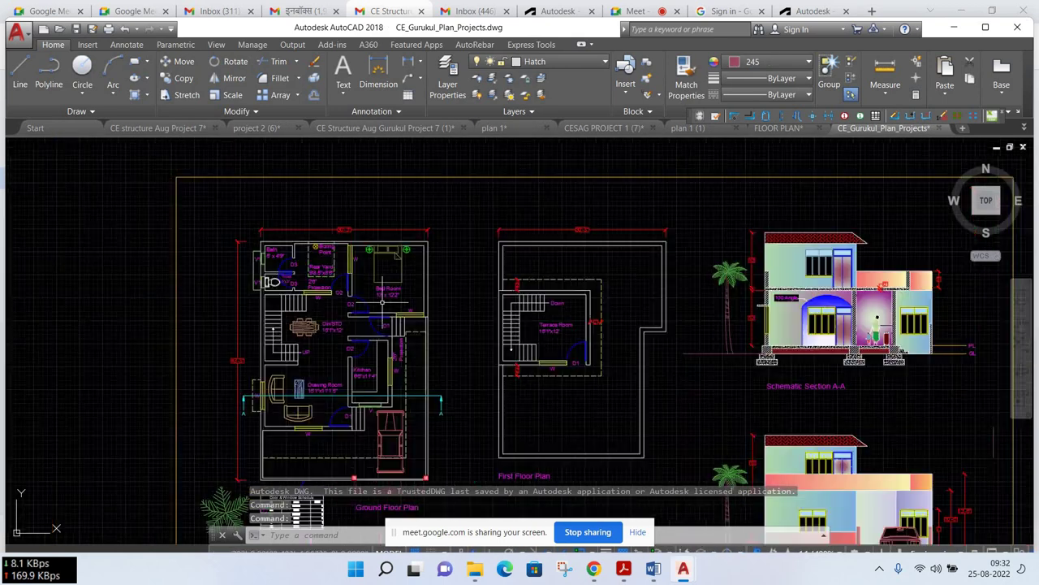
scroll(382, 303, "down", 2)
scroll(432, 292, "down", 1)
scroll(680, 271, "up", 4)
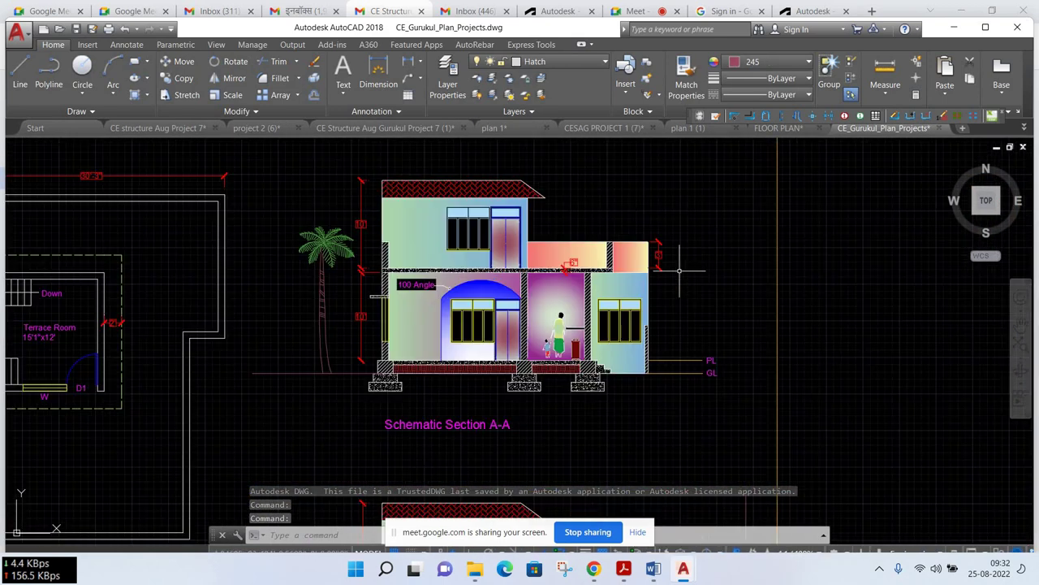
middle_click_drag(680, 272, 671, 297)
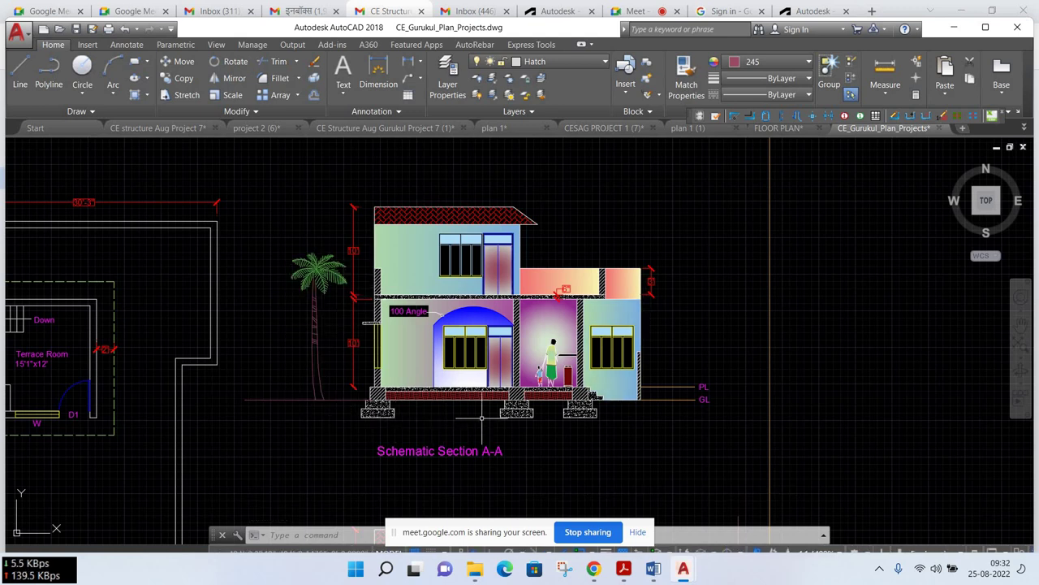
middle_click_drag(524, 412, 524, 329)
scroll(523, 329, "down", 2)
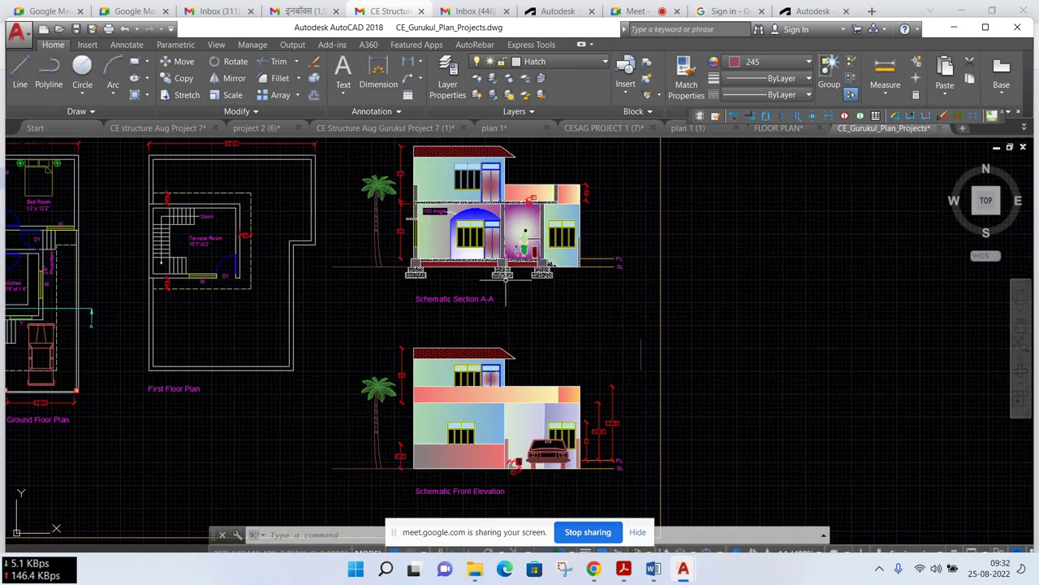
scroll(501, 463, "up", 2)
scroll(501, 463, "down", 2)
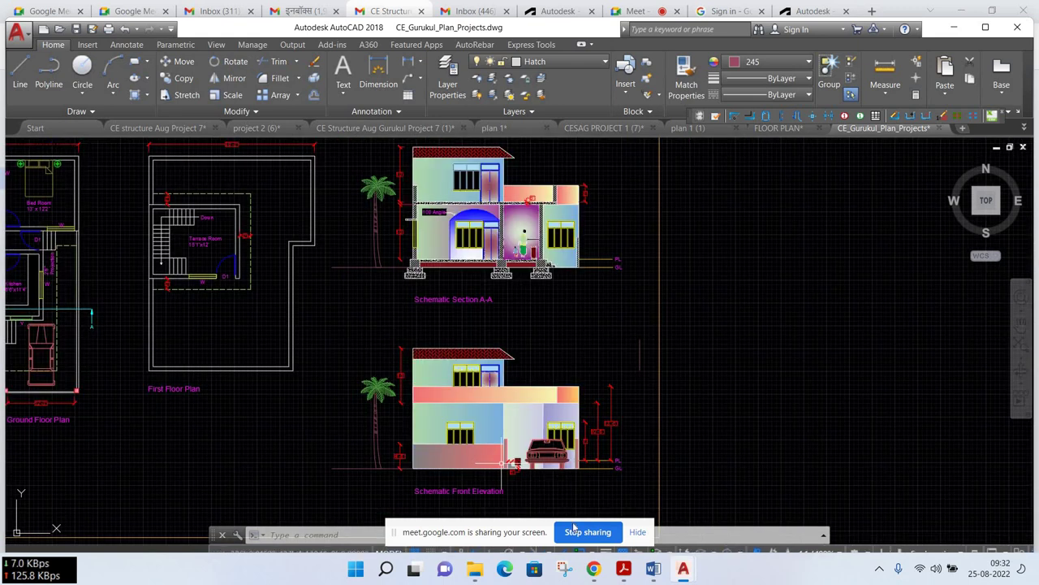
left_click(594, 568)
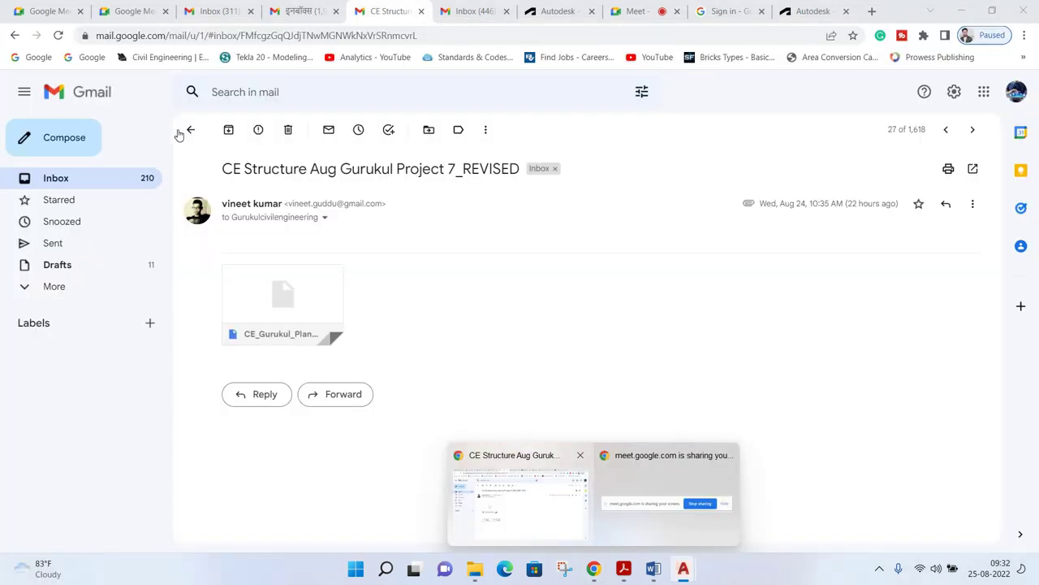
key("alt+Left")
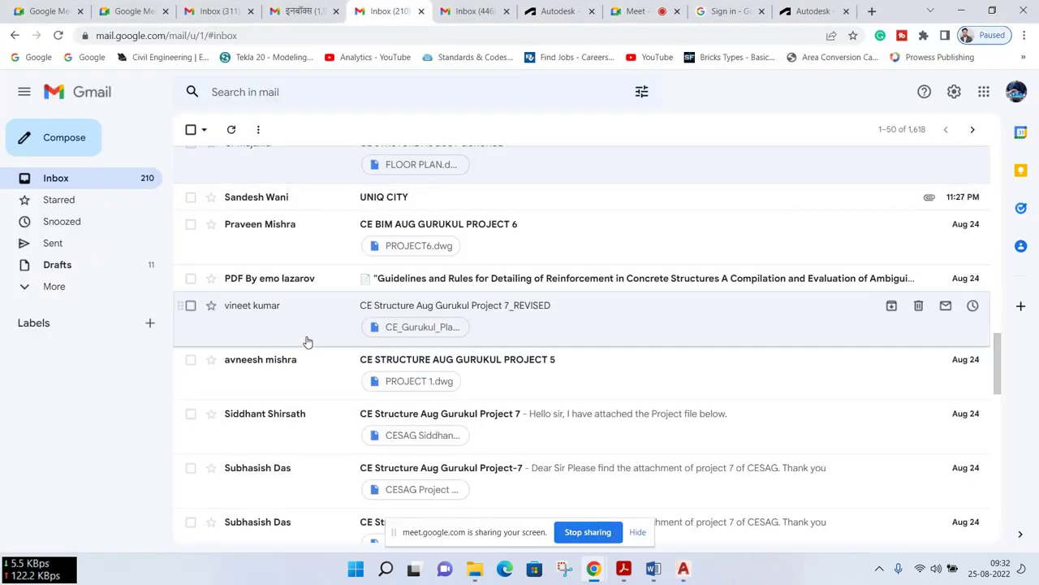
scroll(297, 335, "down", 1)
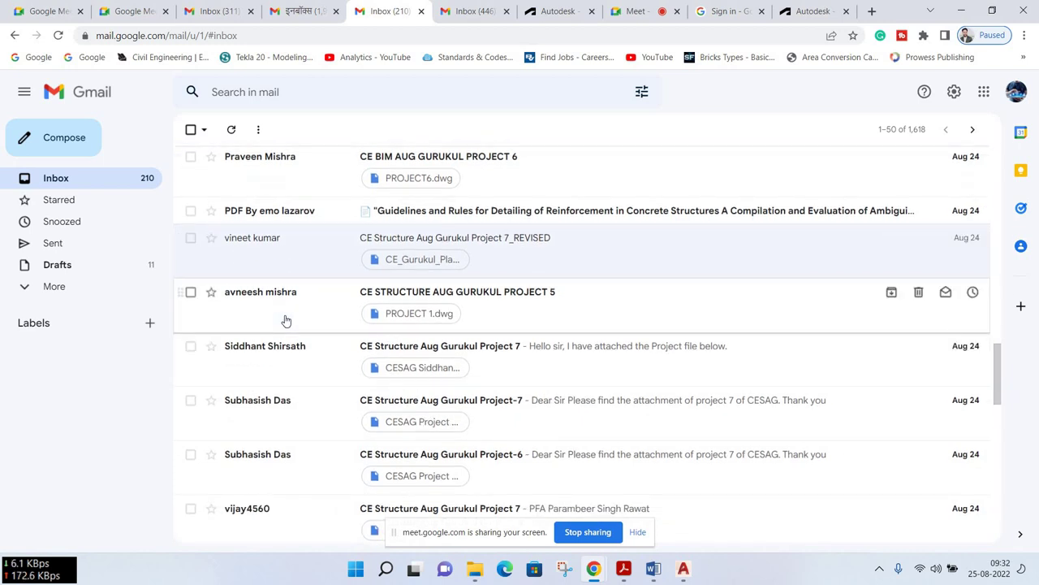
left_click(244, 335)
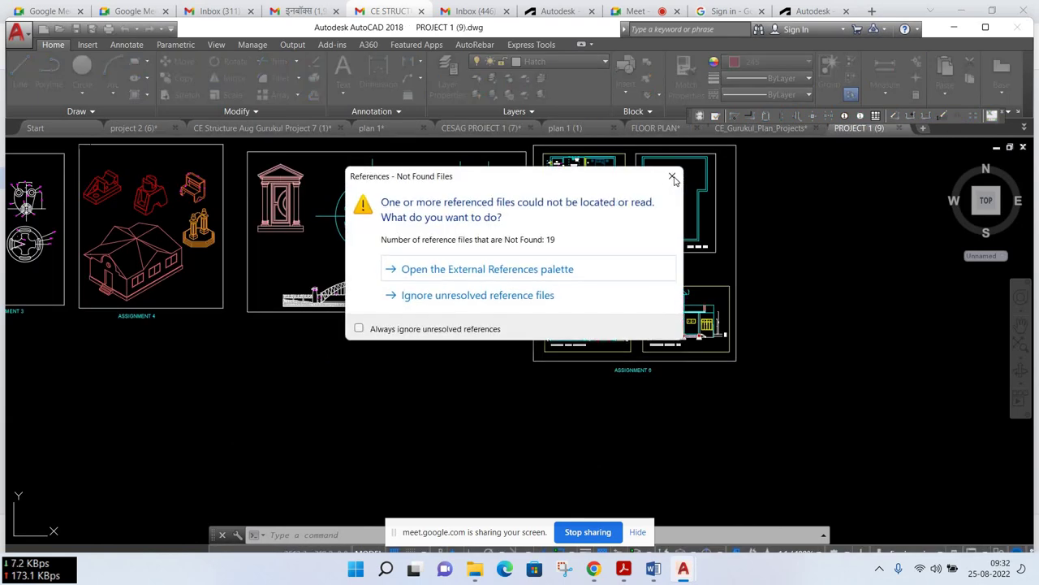
Ignore missing references and zoom out from the front elevation to assignments 4, 5 and 6
left_click(671, 176)
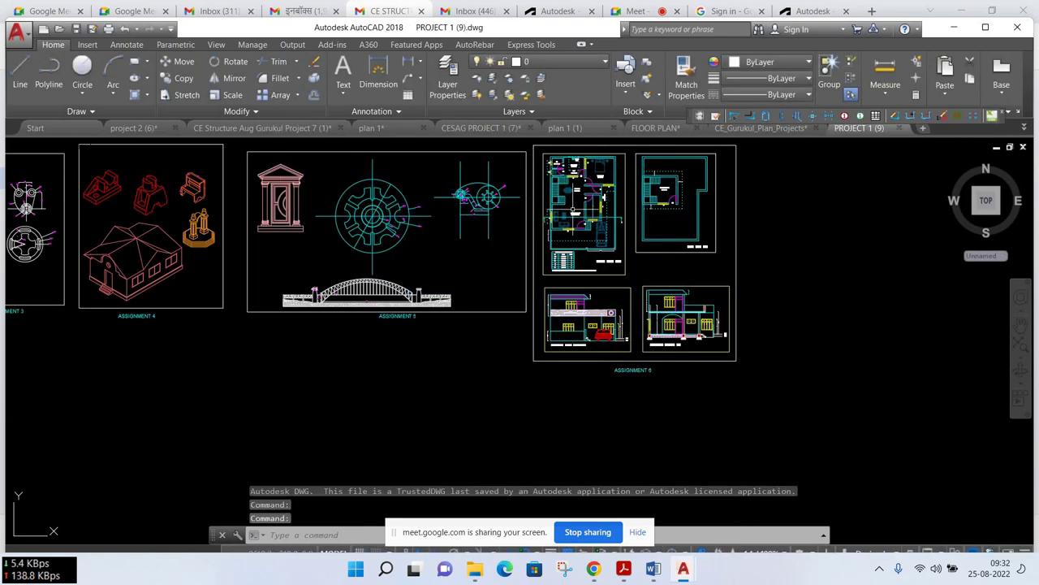
scroll(591, 365, "up", 3)
scroll(591, 368, "up", 3)
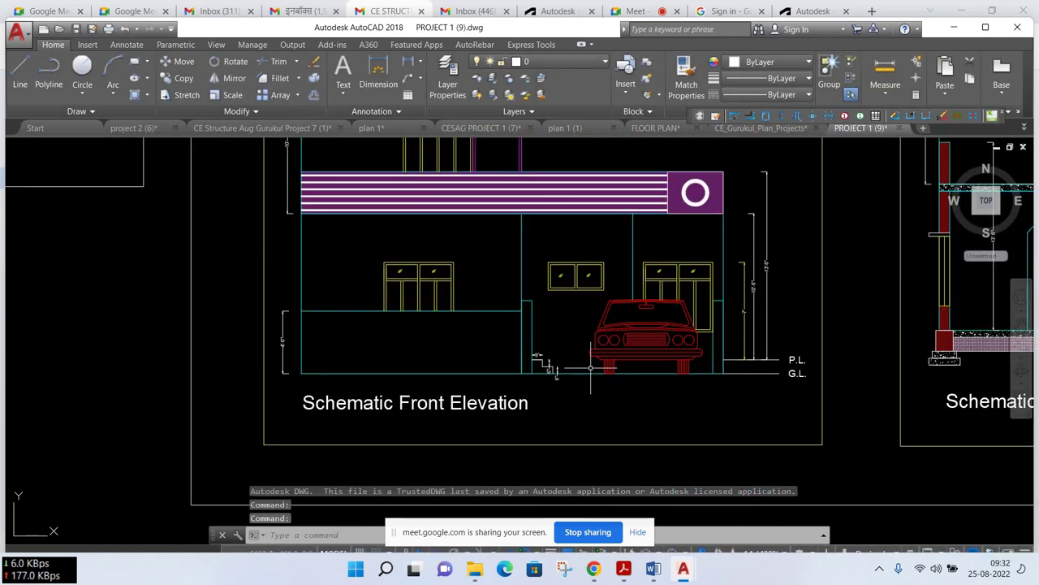
scroll(591, 367, "down", 3)
scroll(559, 272, "up", 1)
scroll(559, 273, "up", 2)
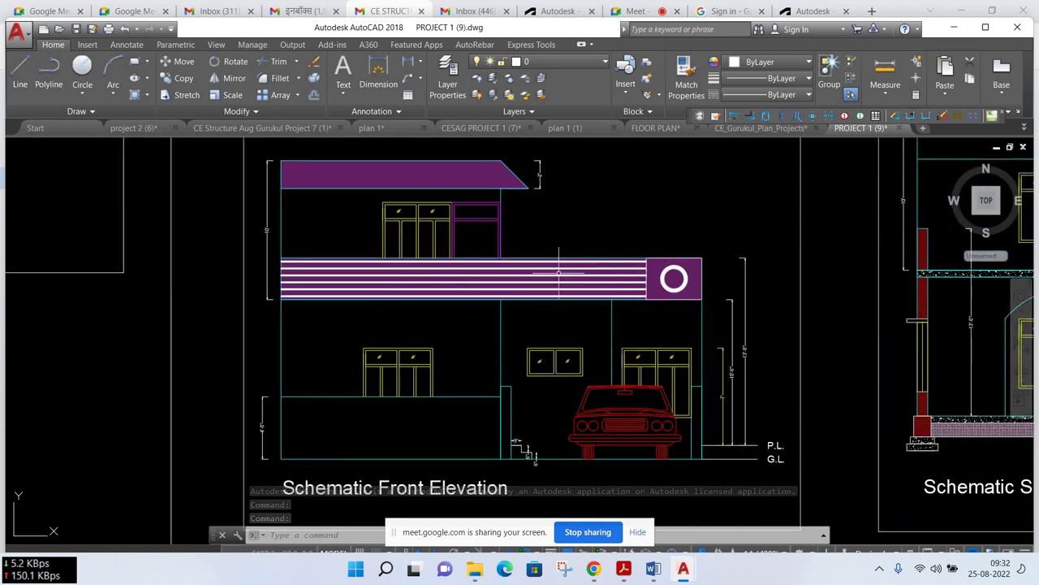
scroll(674, 268, "up", 2)
scroll(674, 265, "down", 2)
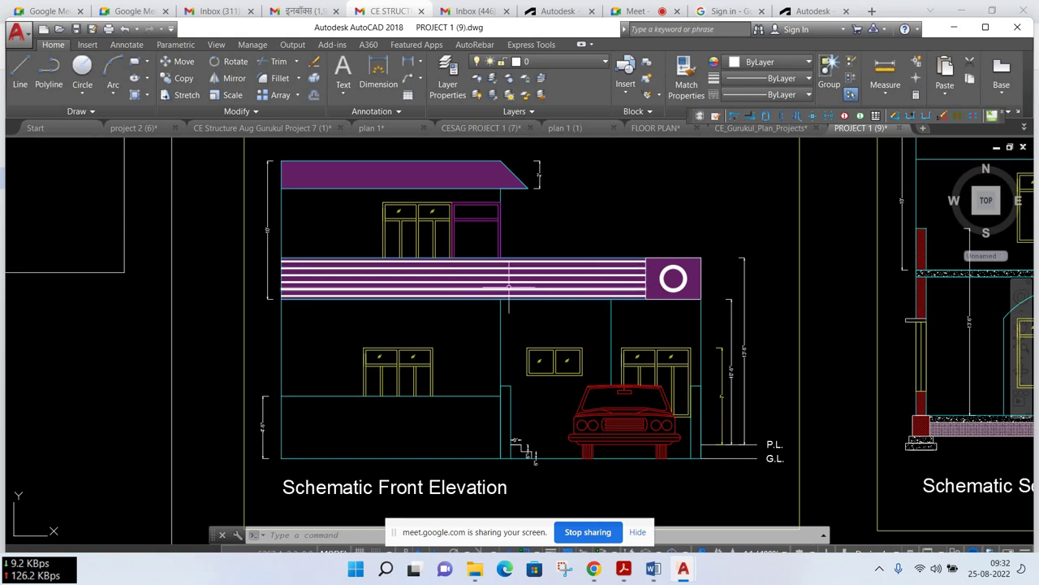
scroll(509, 286, "down", 3)
scroll(569, 313, "down", 2)
scroll(630, 345, "down", 2)
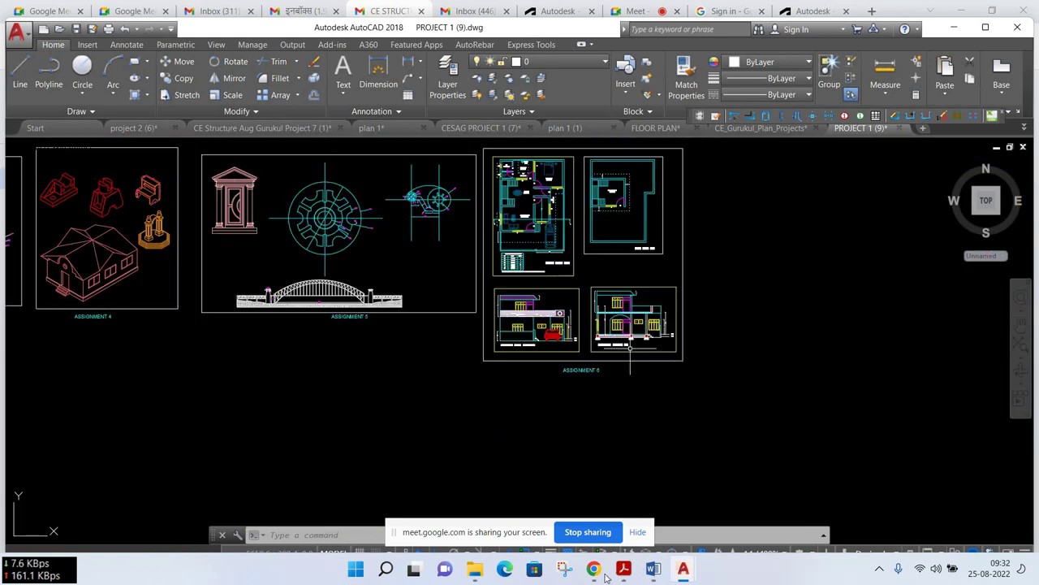
Open the CE Structure Aug Gurukul Project 7 email and download its CESAG drawing attachment
mouse_move(593, 568)
left_click(503, 471)
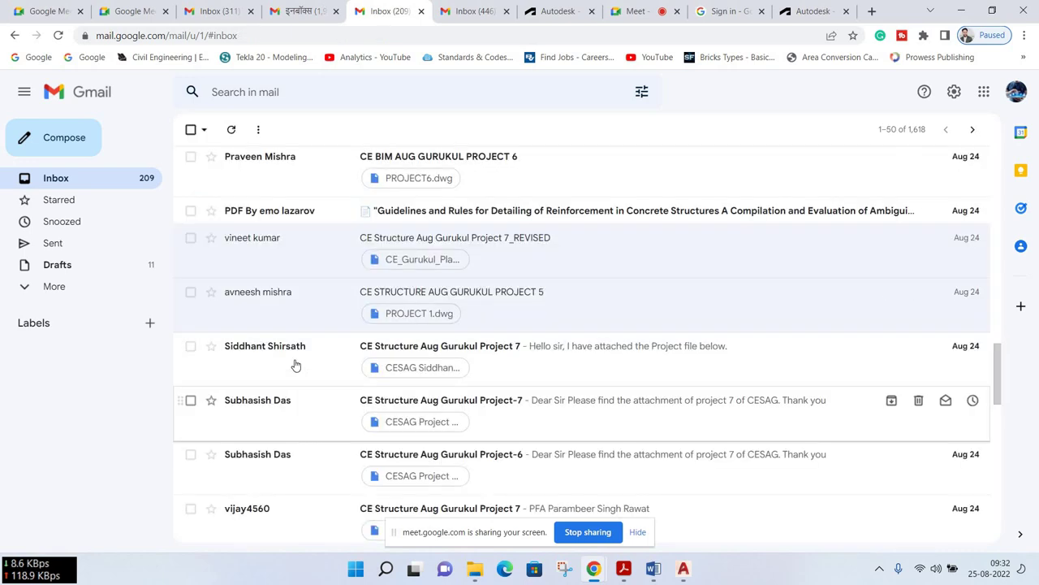
left_click(250, 344)
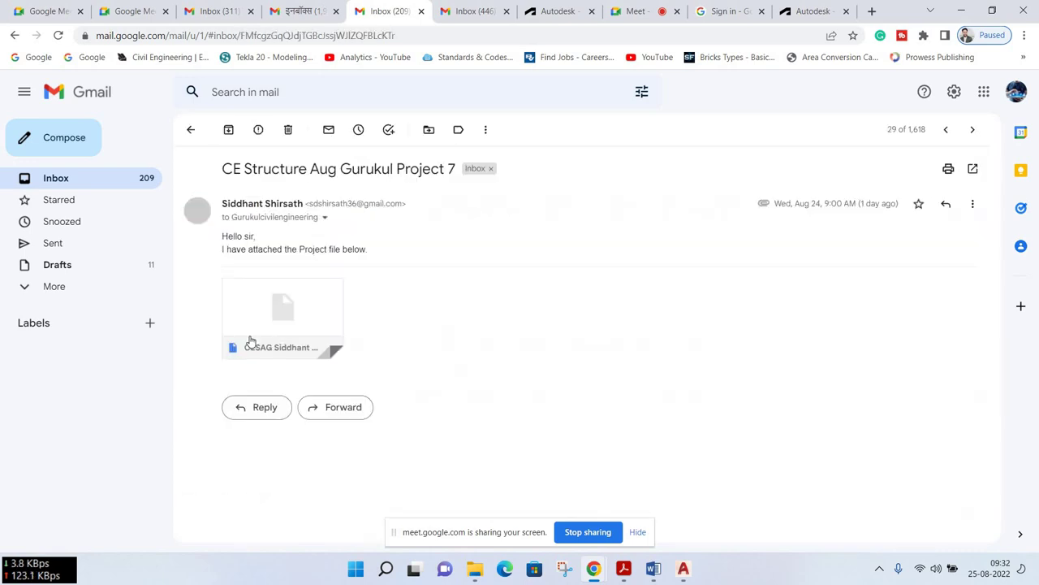
mouse_move(283, 316)
left_click(252, 341)
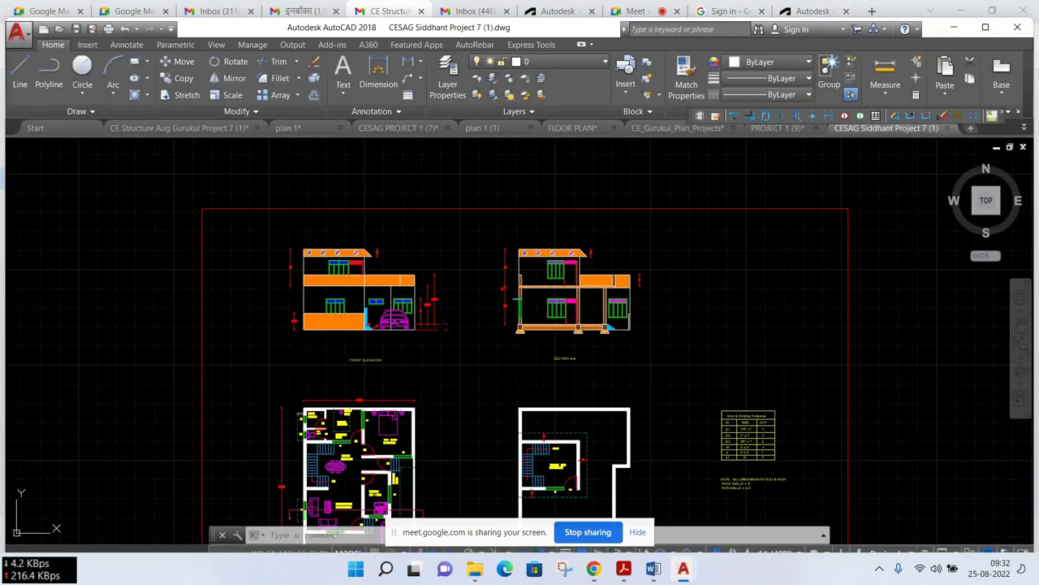
Zoom over the front elevation and section A-A, pan to the floor plans, then return to Gmail
scroll(370, 206, "up", 3)
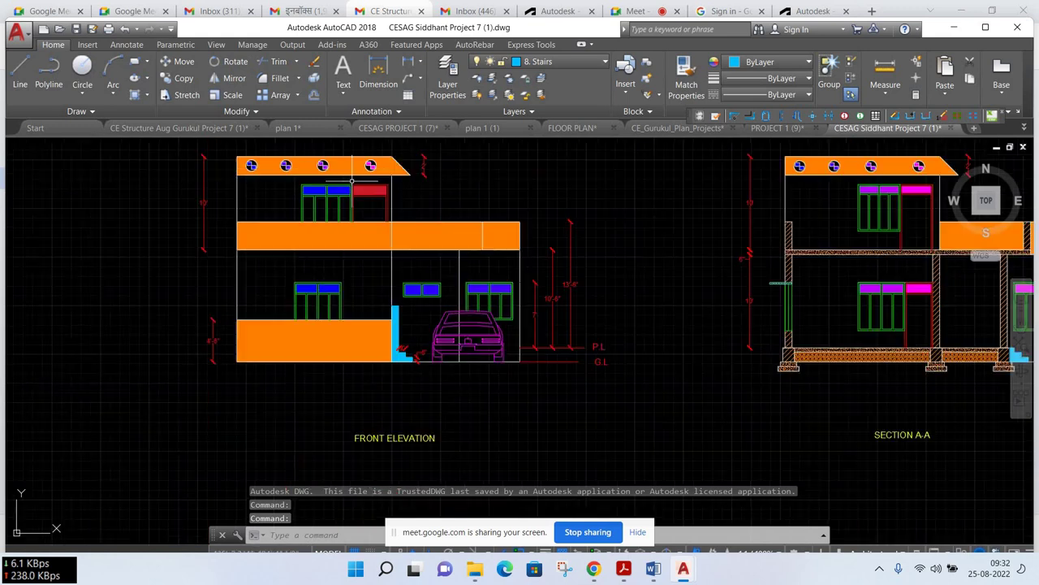
scroll(374, 211, "up", 2)
scroll(390, 228, "down", 2)
scroll(815, 242, "down", 2)
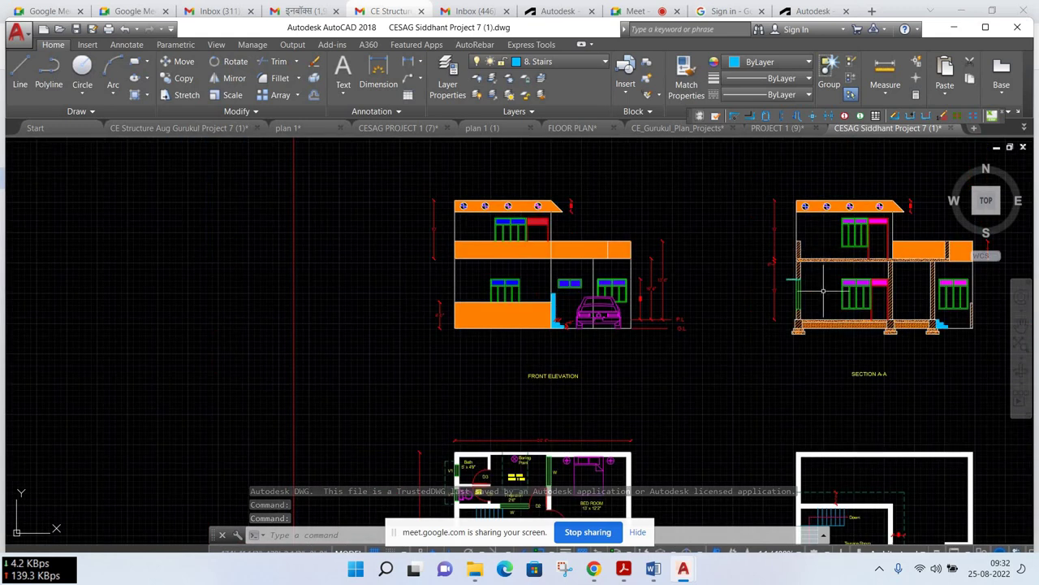
mouse_move(824, 291)
middle_mouse_down()
mouse_move(691, 309)
mouse_move(634, 288)
middle_mouse_up()
scroll(691, 324, "down", 2)
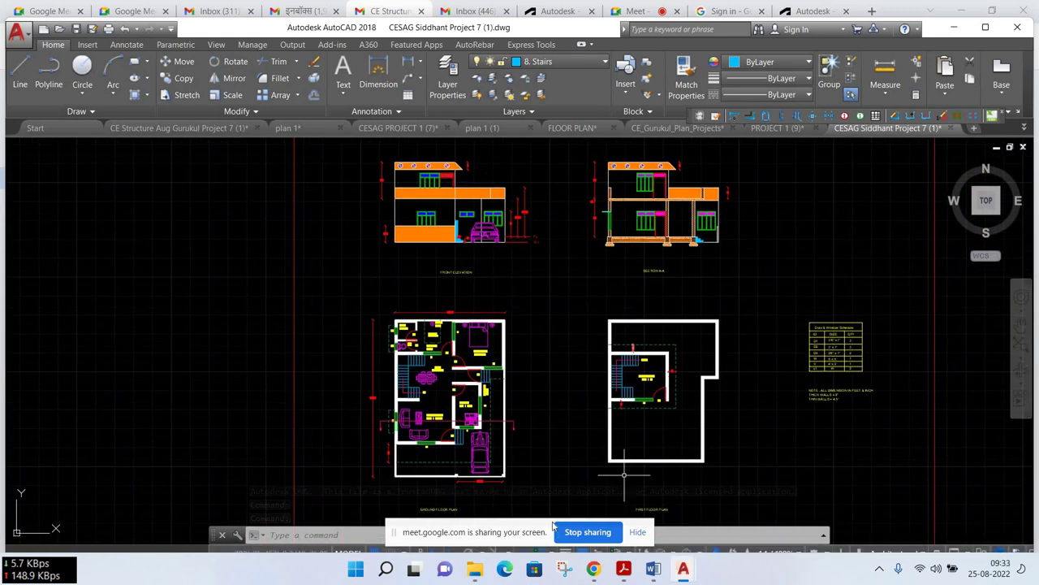
left_click(520, 491)
mouse_move(594, 569)
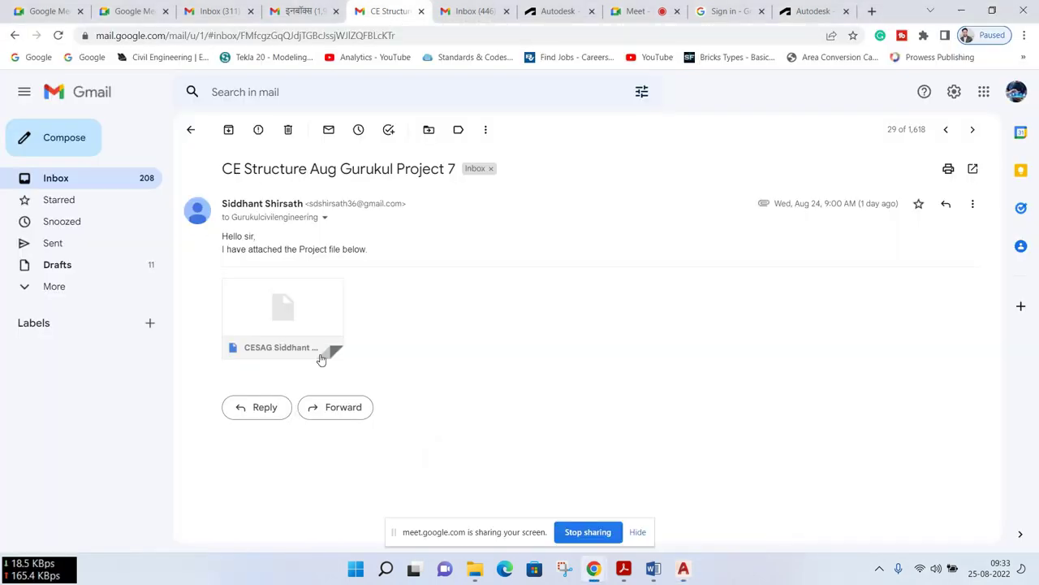
Open the next Project-7 email and open its CESAG Project 7.dwg attachment in AutoCAD
key("u")
scroll(316, 352, "down", 2)
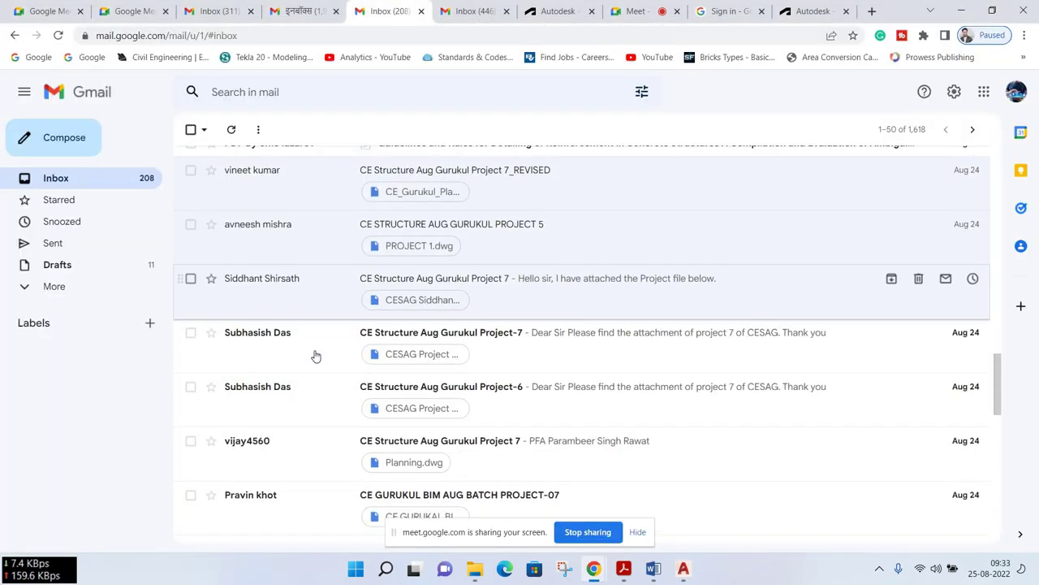
left_click(256, 373)
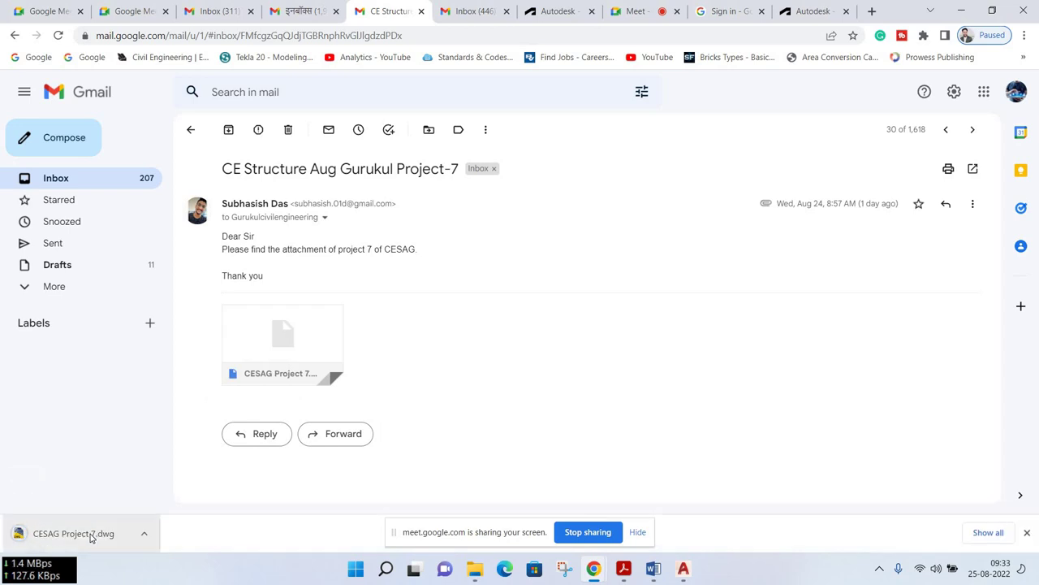
left_click(73, 534)
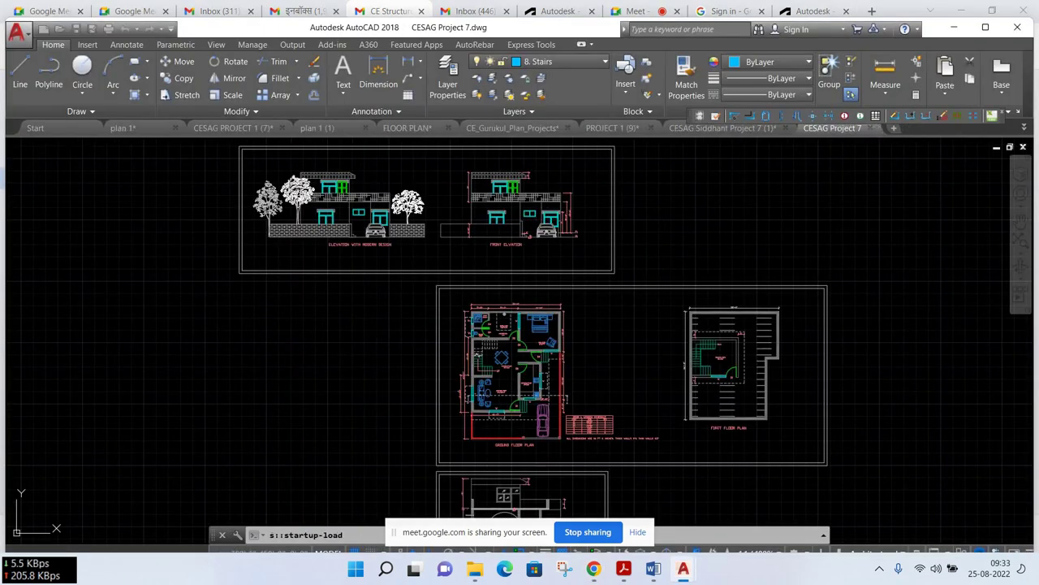
Zoom and pan across the Elevation With Modern Design and the Front Elevation
scroll(308, 175, "up", 2)
scroll(341, 174, "up", 3)
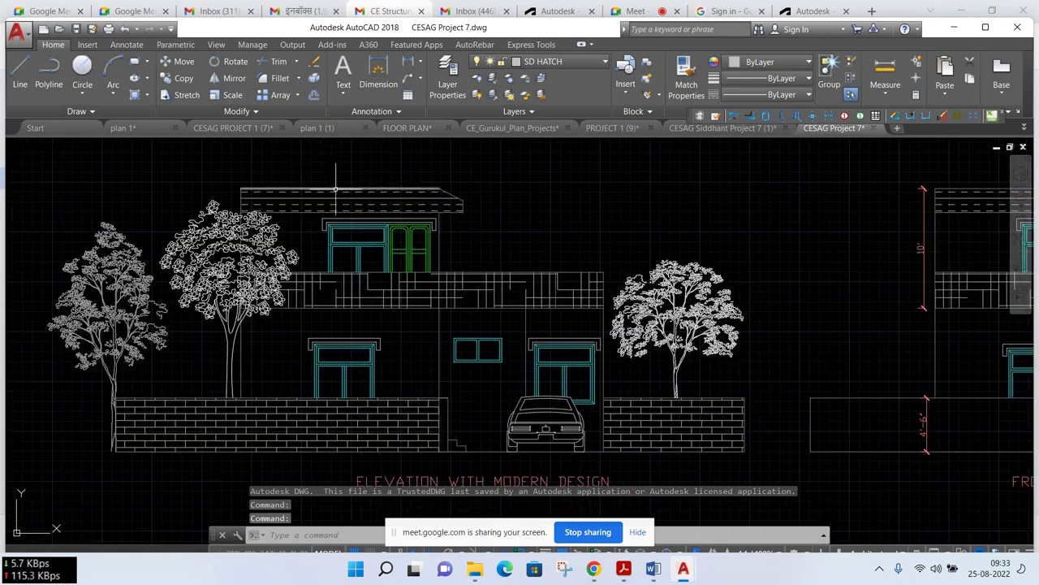
scroll(409, 196, "up", 2)
scroll(409, 196, "down", 2)
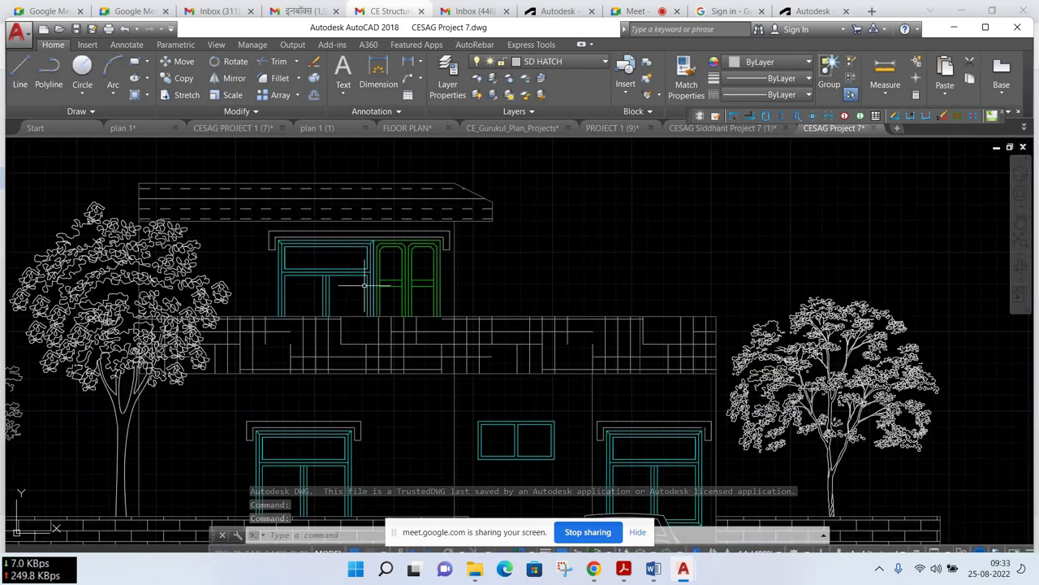
scroll(394, 360, "down", 2)
middle_click_drag(356, 360, 344, 321)
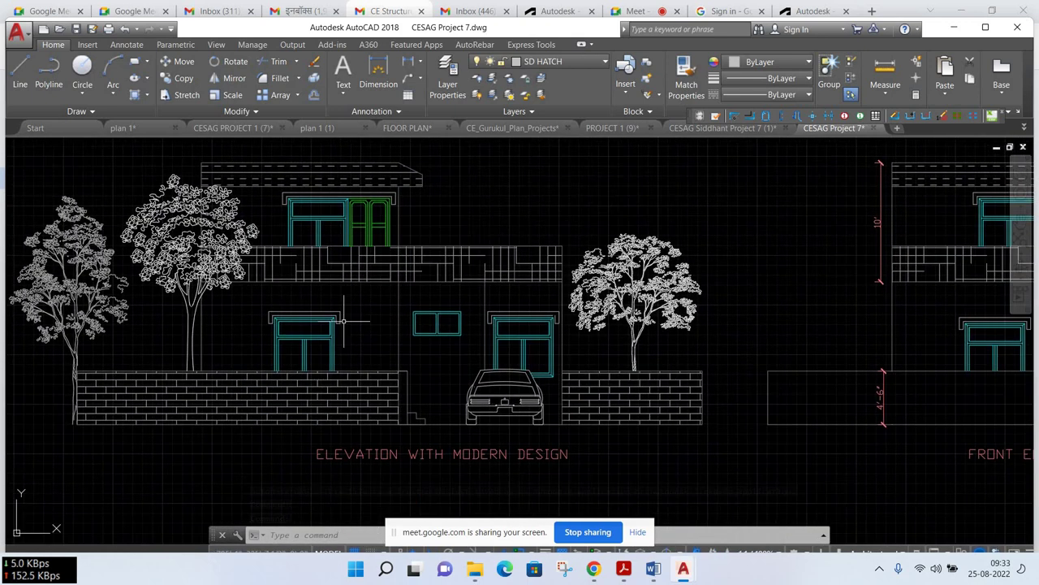
scroll(583, 333, "down", 2)
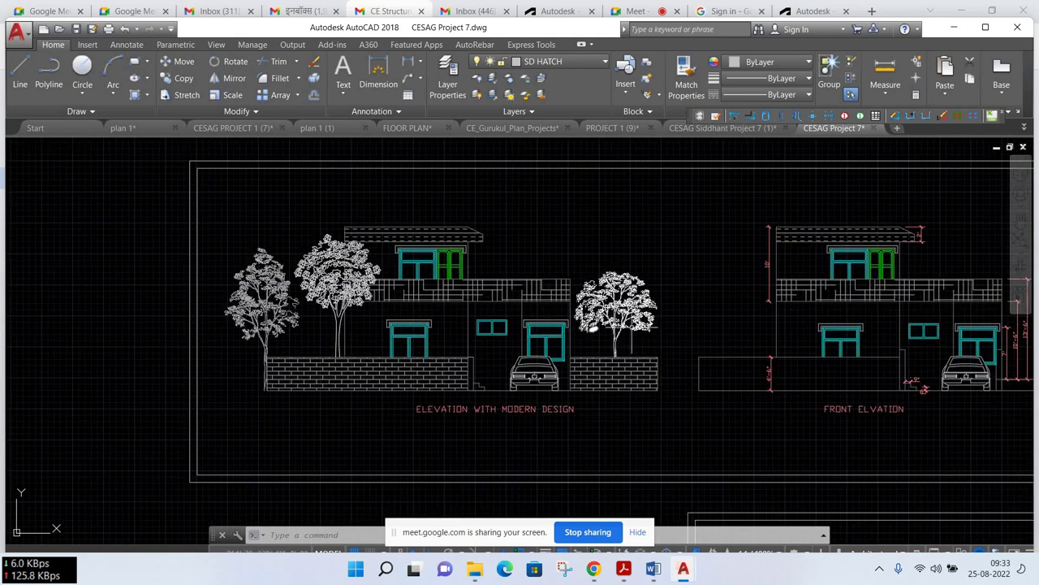
middle_click_drag(660, 332, 510, 315)
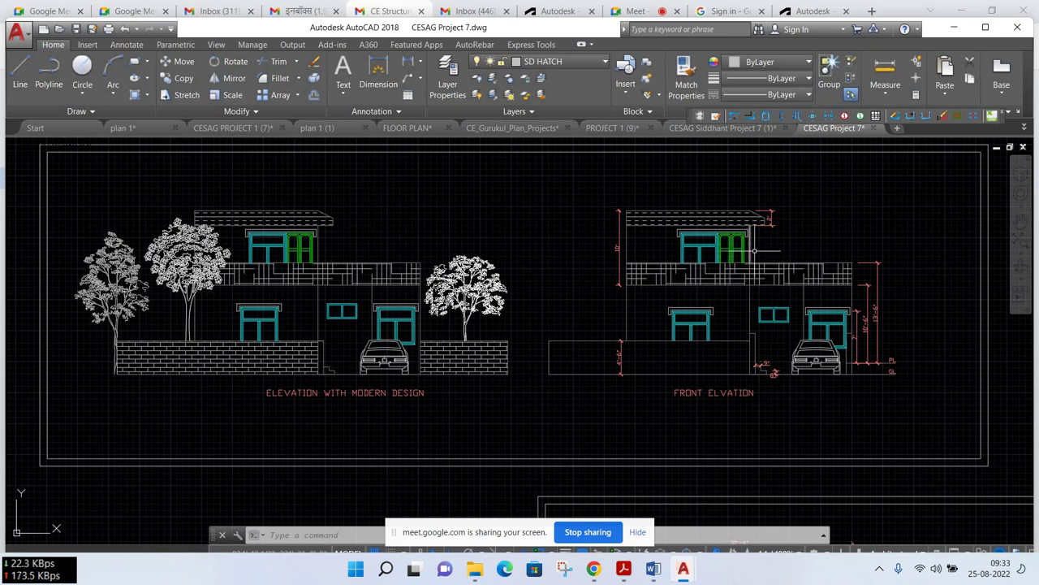
Pan down to inspect the ground and first floor plans and Section A-A
scroll(669, 313, "down", 4)
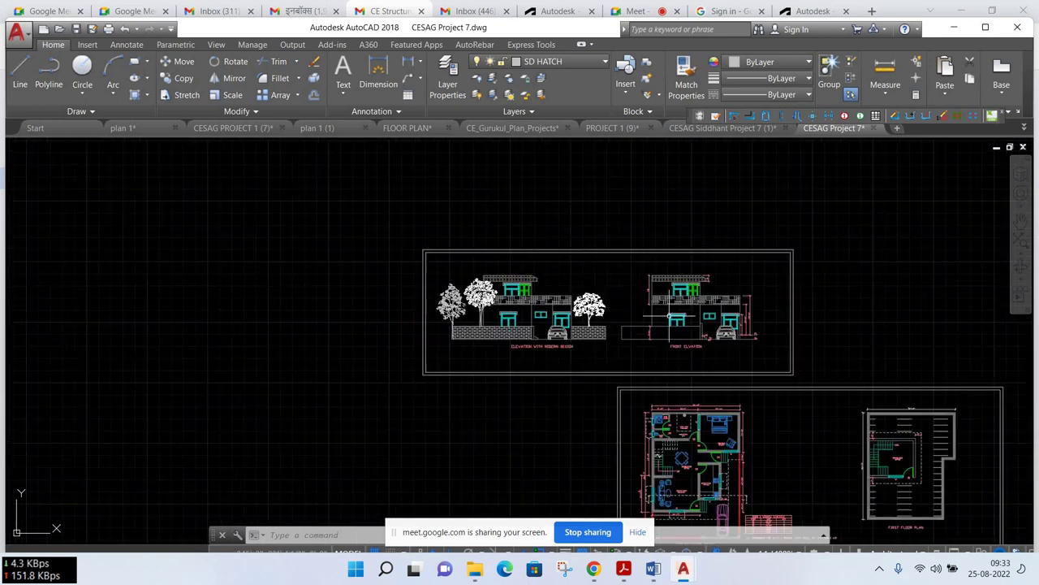
middle_click_drag(660, 318, 566, 188)
middle_click_drag(581, 436, 406, 311)
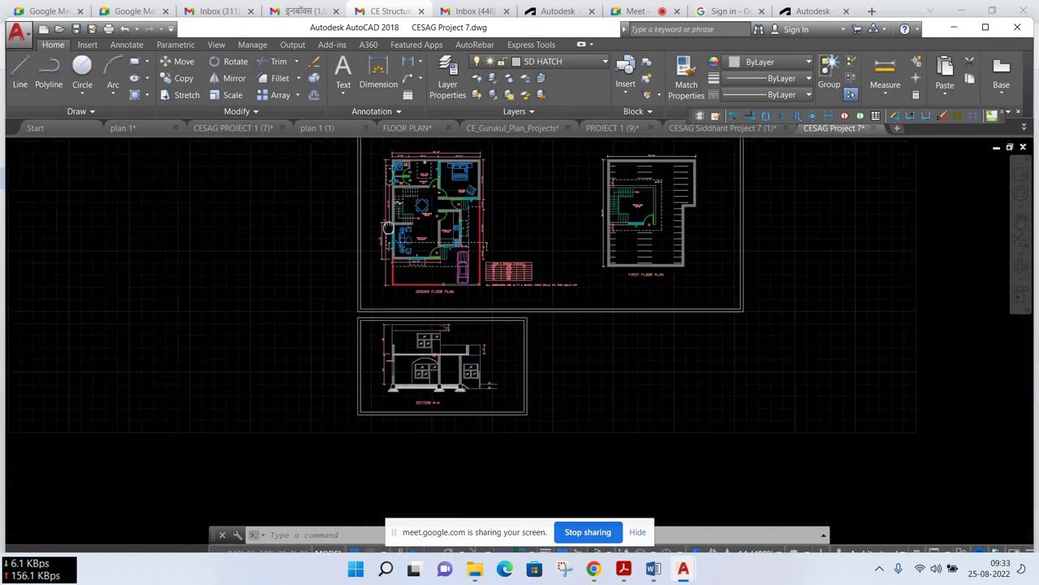
scroll(406, 311, "up", 2)
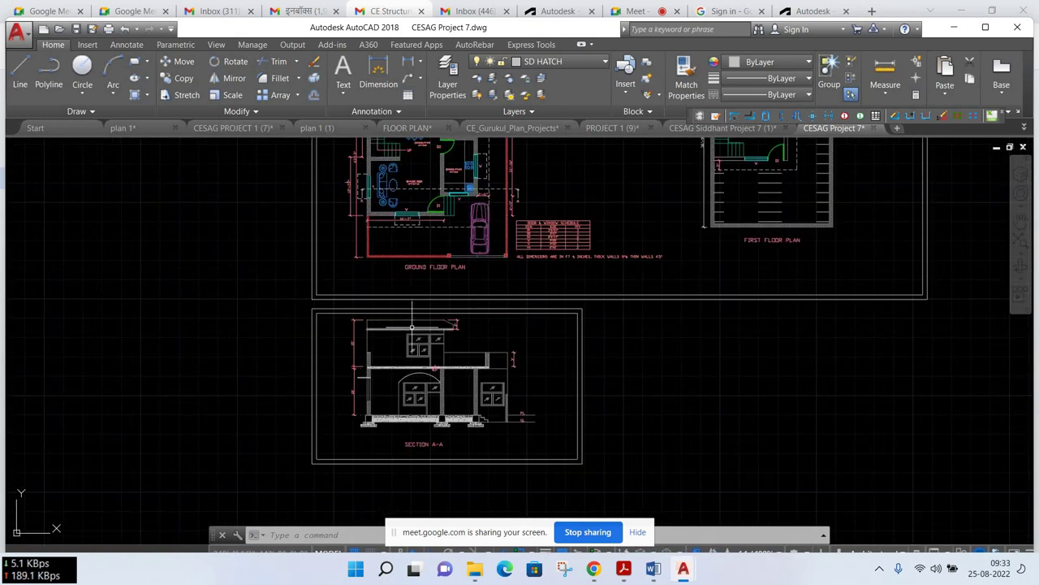
scroll(411, 327, "down", 4)
scroll(300, 180, "up", 1)
scroll(300, 180, "up", 2)
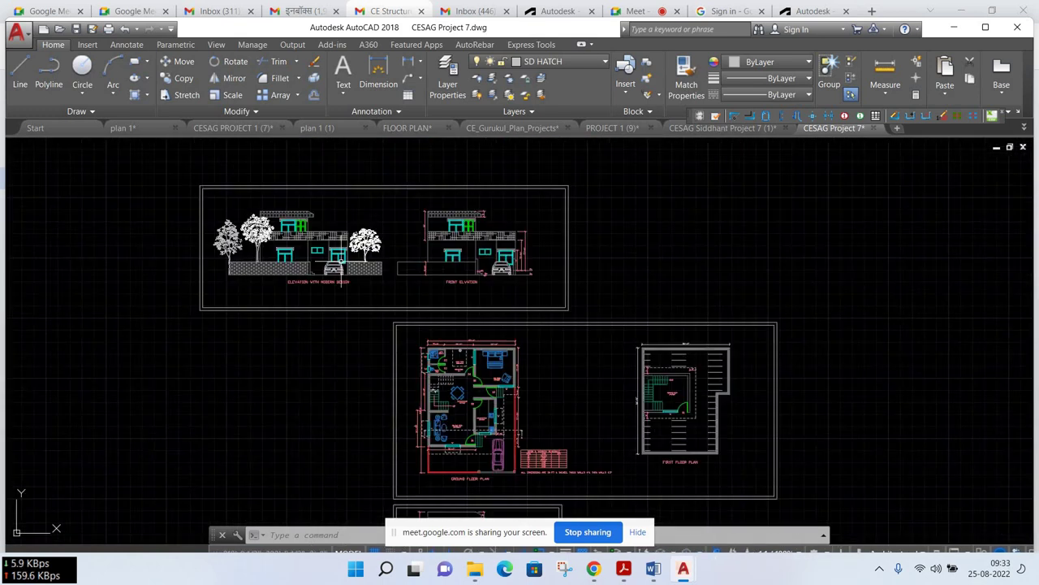
scroll(300, 180, "up", 2)
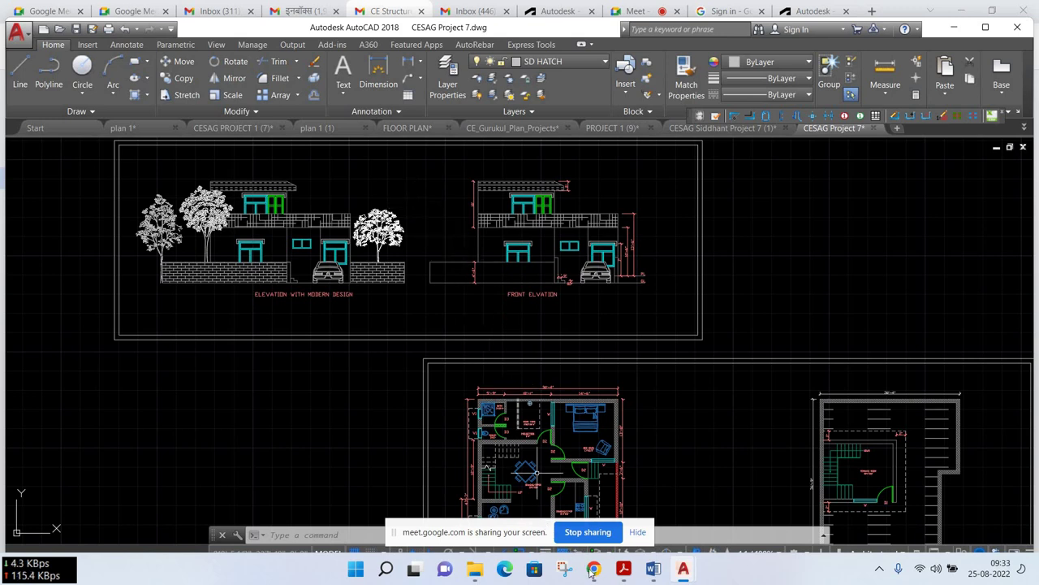
Download the Project-6 email's attachment and open it as CESAG Project 7 (1).dwg in AutoCAD
mouse_move(594, 569)
left_click(519, 491)
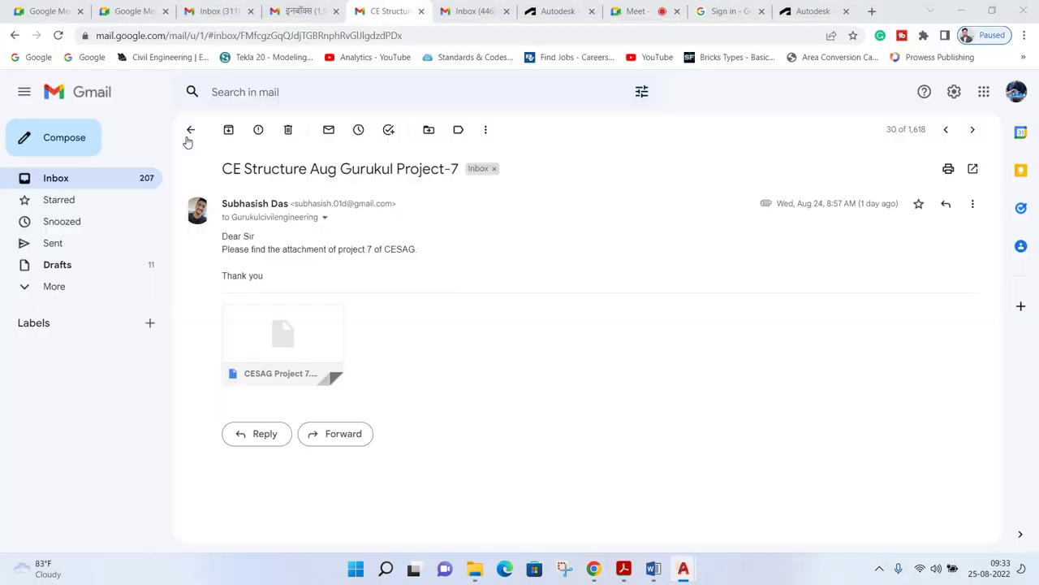
key("alt+Left")
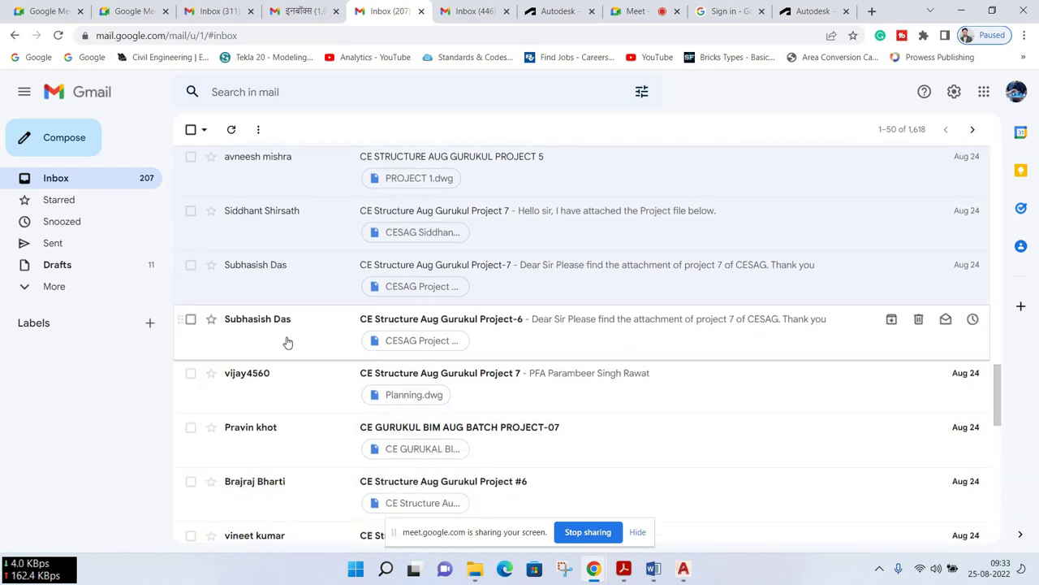
left_click(261, 357)
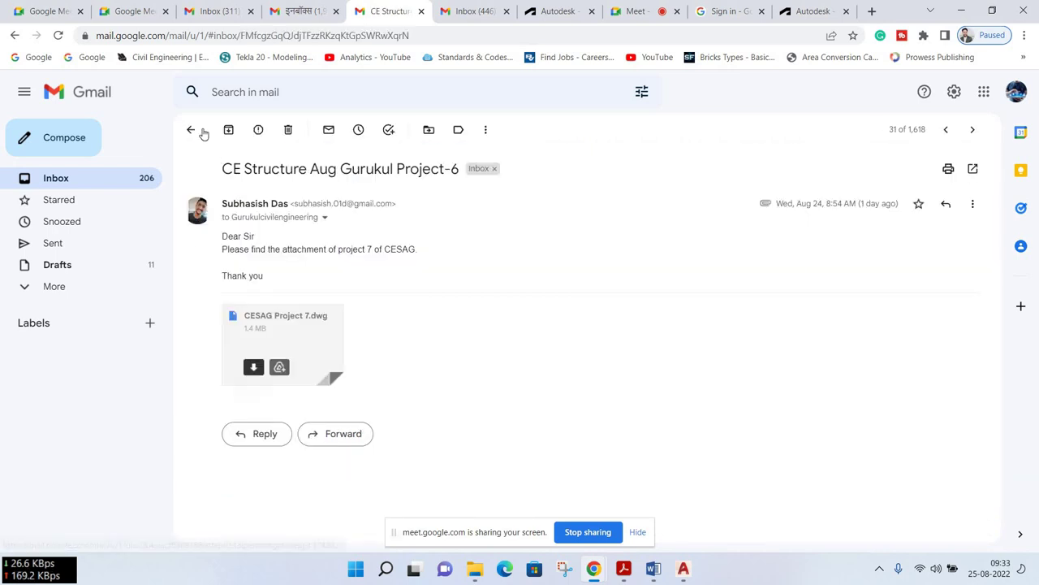
left_click(302, 364)
key("alt+Left")
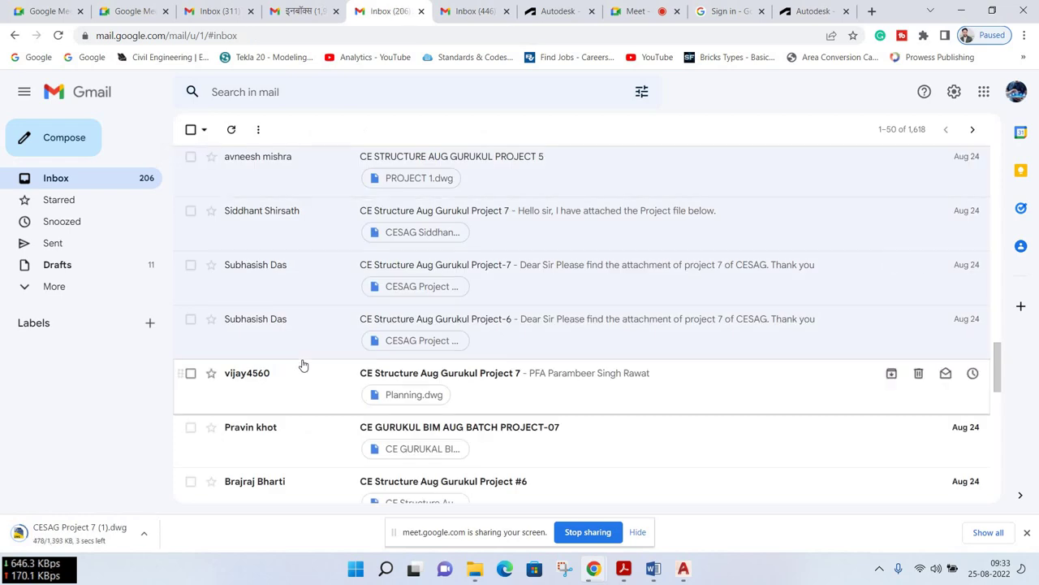
left_click(95, 532)
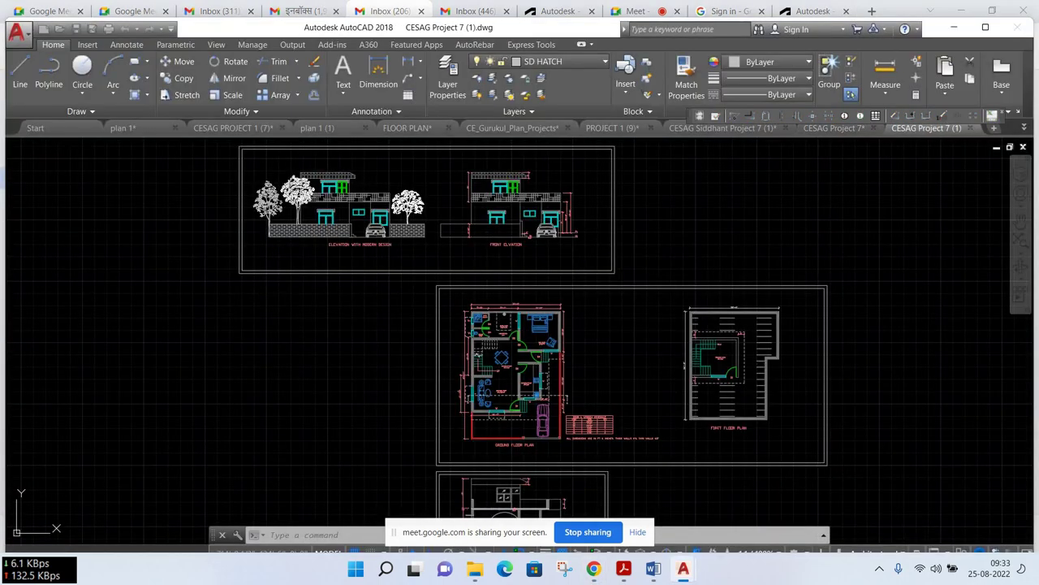
Zoom out to see the whole CESAG Project 7 (1) drawing, then switch back to Gmail
scroll(317, 399, "down", 4)
mouse_move(593, 568)
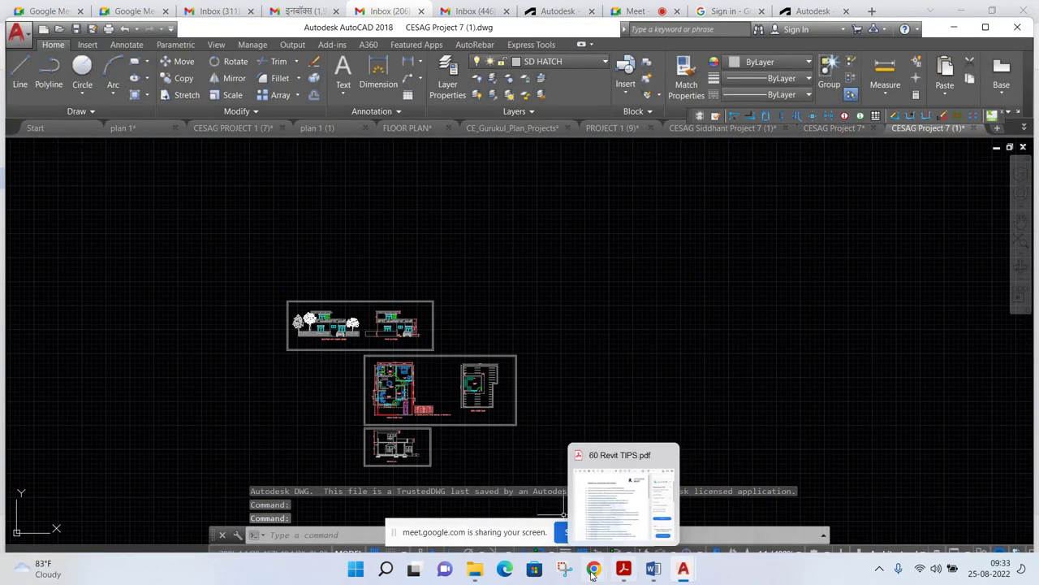
left_click(523, 487)
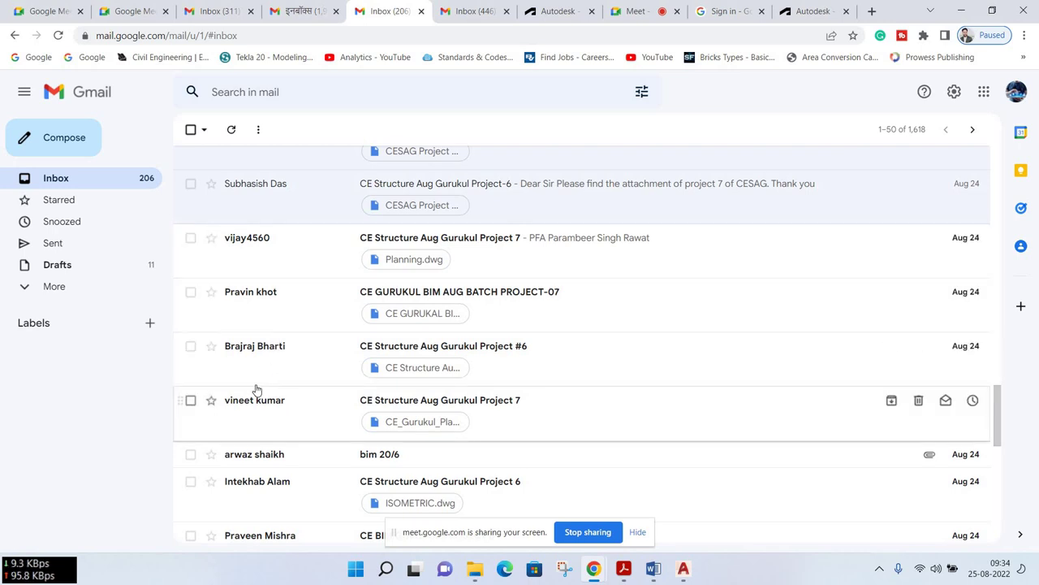
Open the CE STRUCTURAL PROJECT 05 email with plan.dwg and bring Gmail to the front
scroll(251, 390, "down", 2)
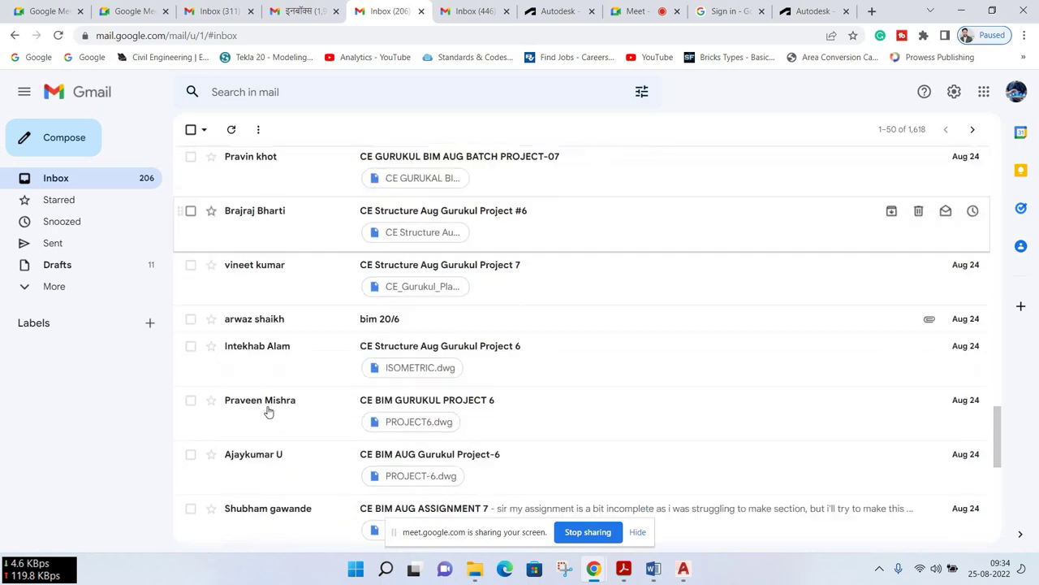
scroll(267, 406, "down", 3)
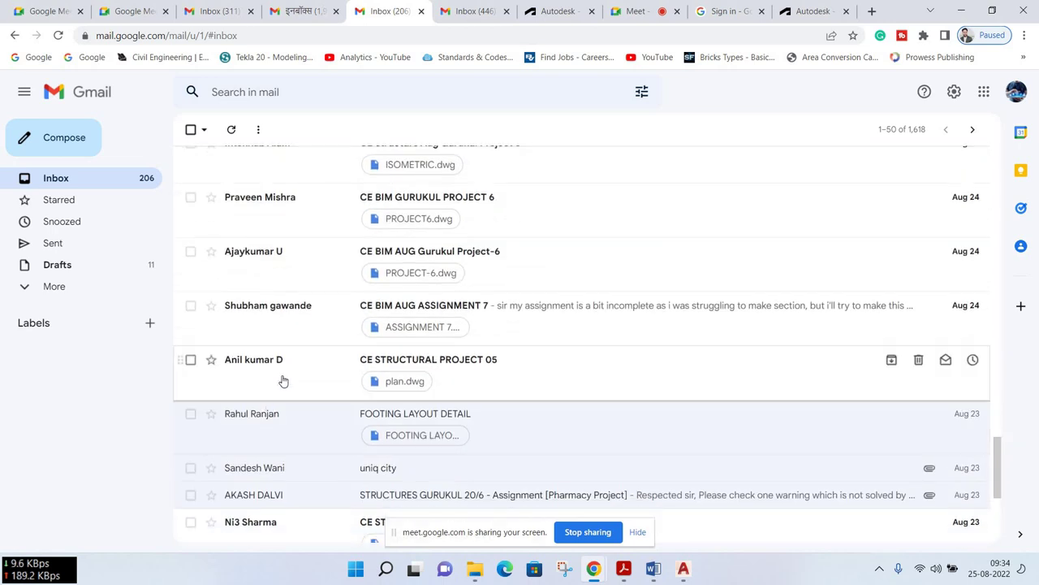
left_click(255, 361)
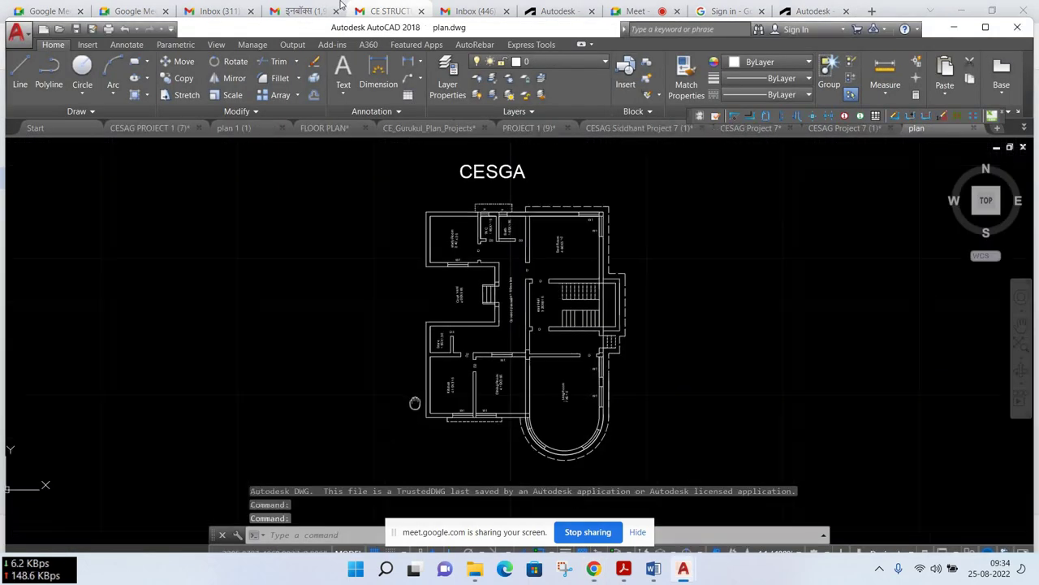
key("alt+Tab")
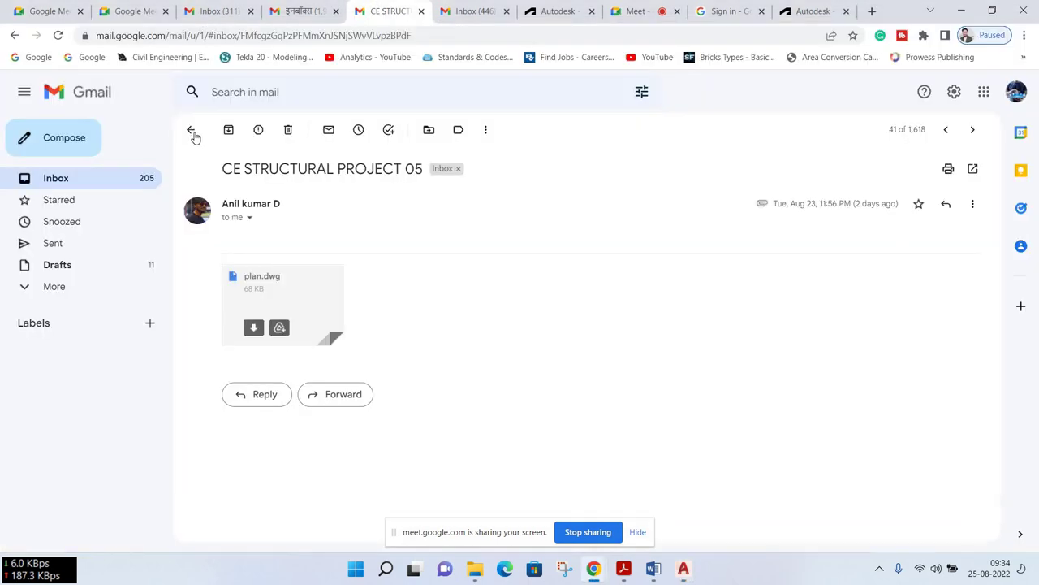
Return to the inbox, scroll to the CE Structure Aug Gurukul Project 6 email and open it
key("alt+Left")
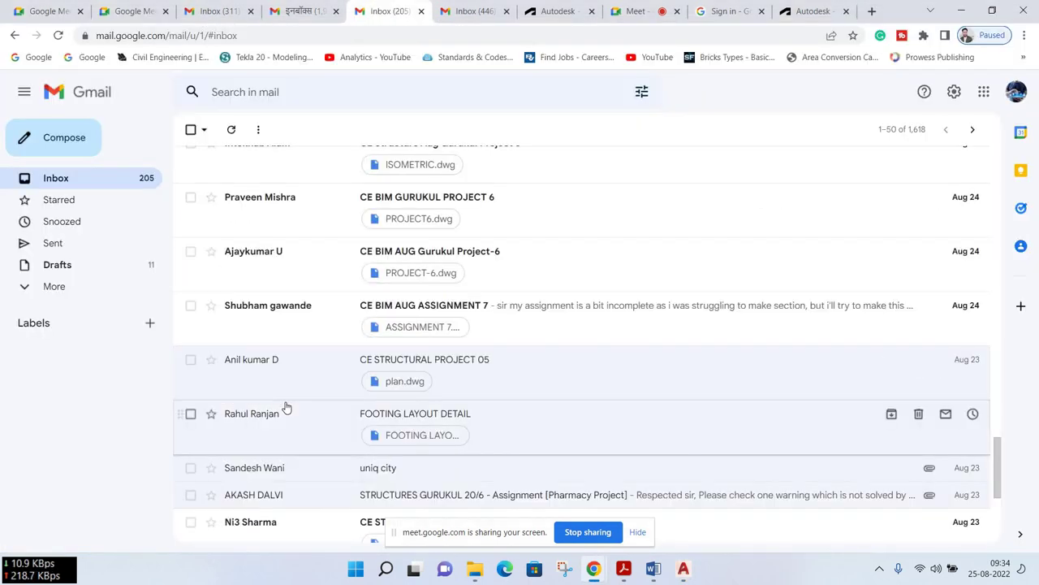
scroll(285, 407, "up", 1)
scroll(286, 407, "up", 1)
scroll(286, 407, "up", 3)
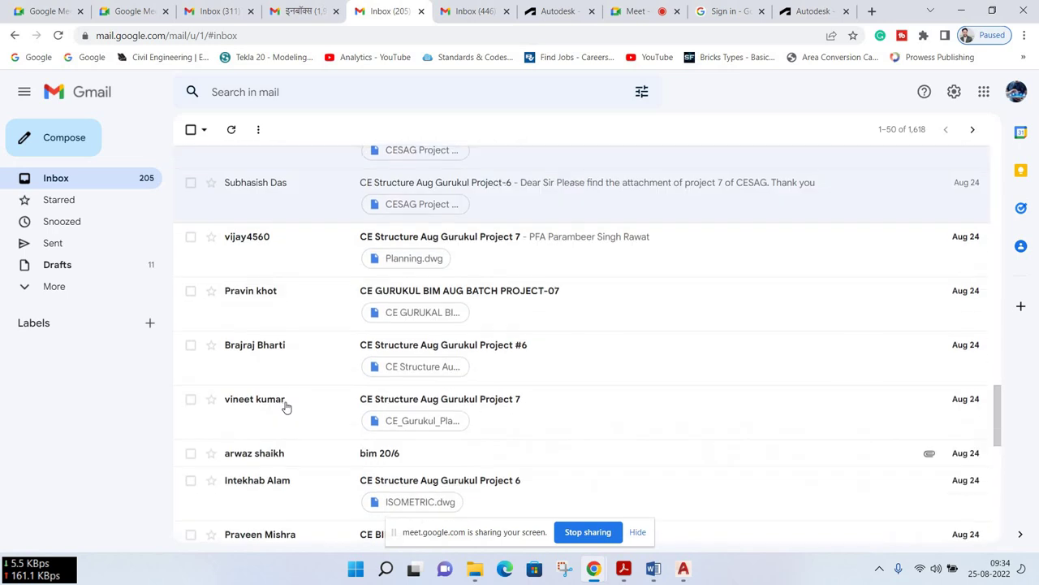
scroll(298, 373, "down", 1)
scroll(276, 361, "down", 1)
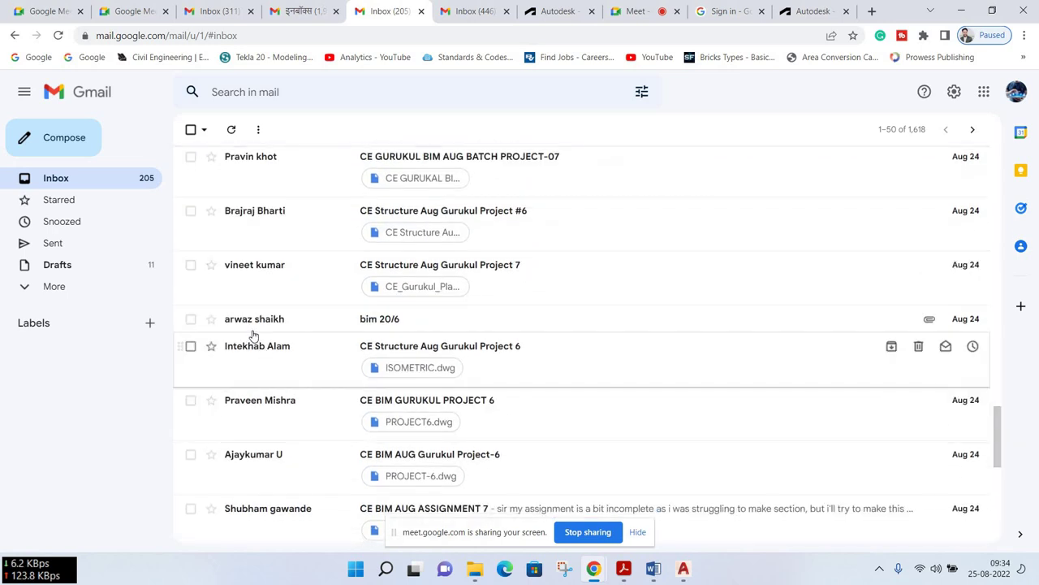
left_click(253, 336)
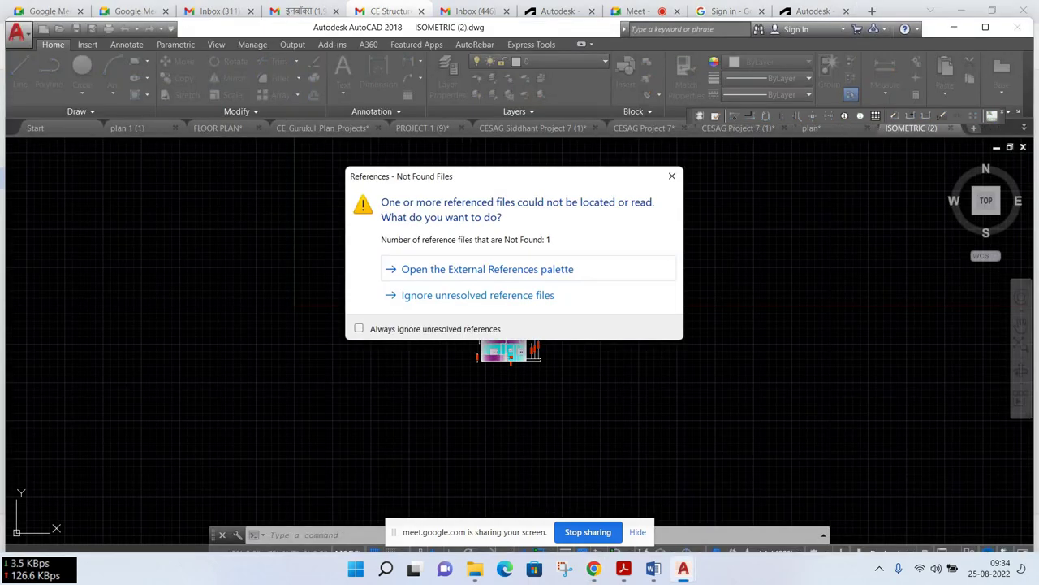
Dismiss the missing-references warning and zoom in on the ISOMETRIC floor plans
key("Escape")
scroll(582, 210, "up", 3)
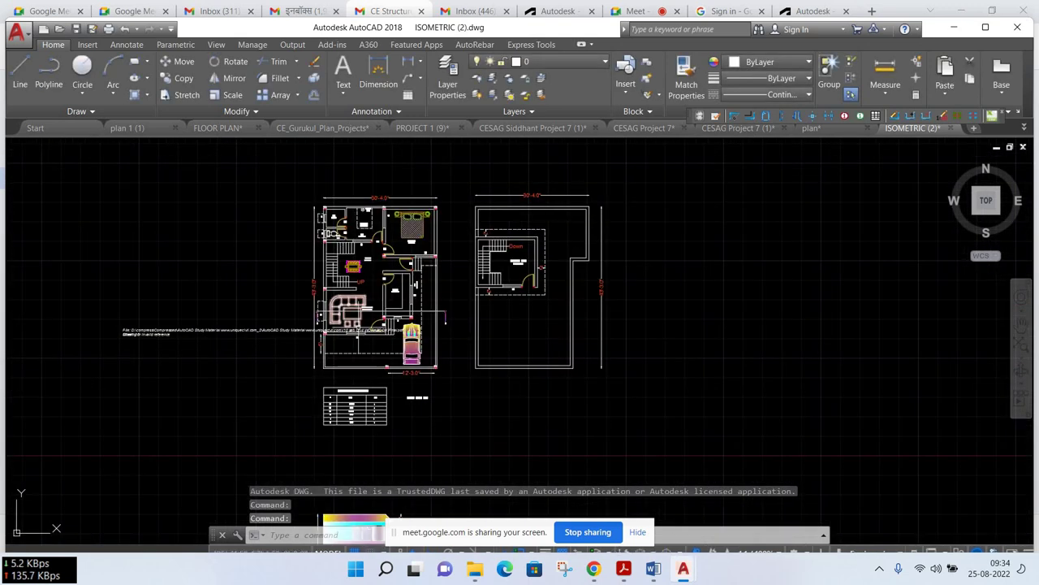
middle_click_drag(381, 361, 381, 203)
scroll(380, 390, "up", 4)
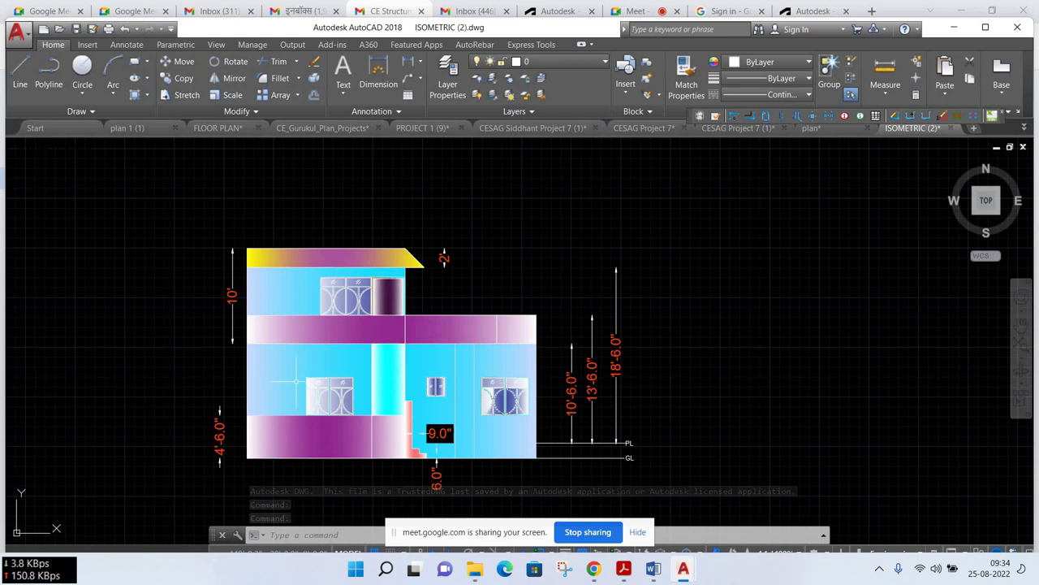
Zoom and pan to review the coloured front elevation alongside the plans and schedule
scroll(292, 382, "down", 2)
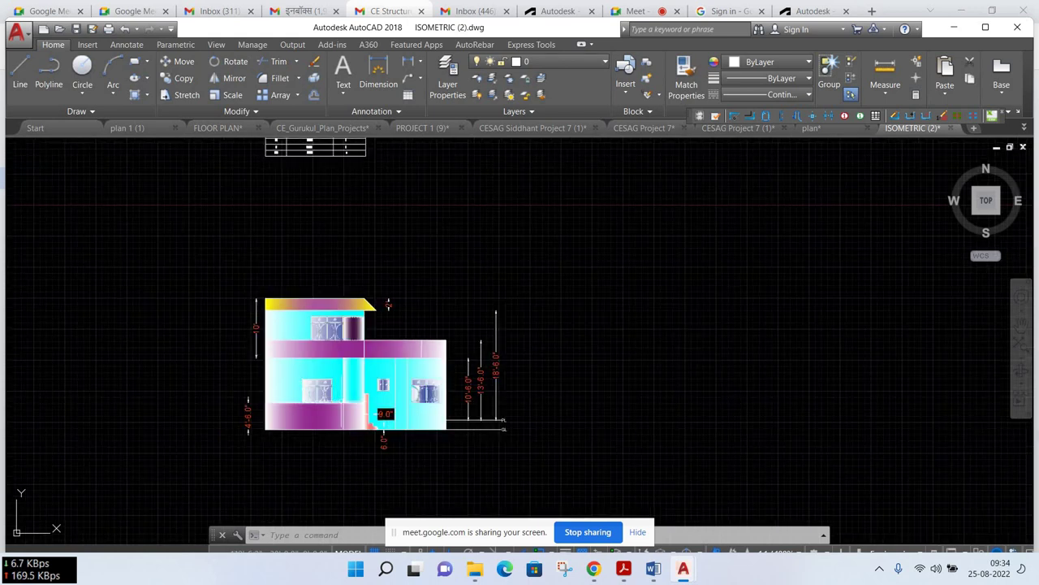
scroll(341, 410, "down", 2)
scroll(349, 402, "down", 2)
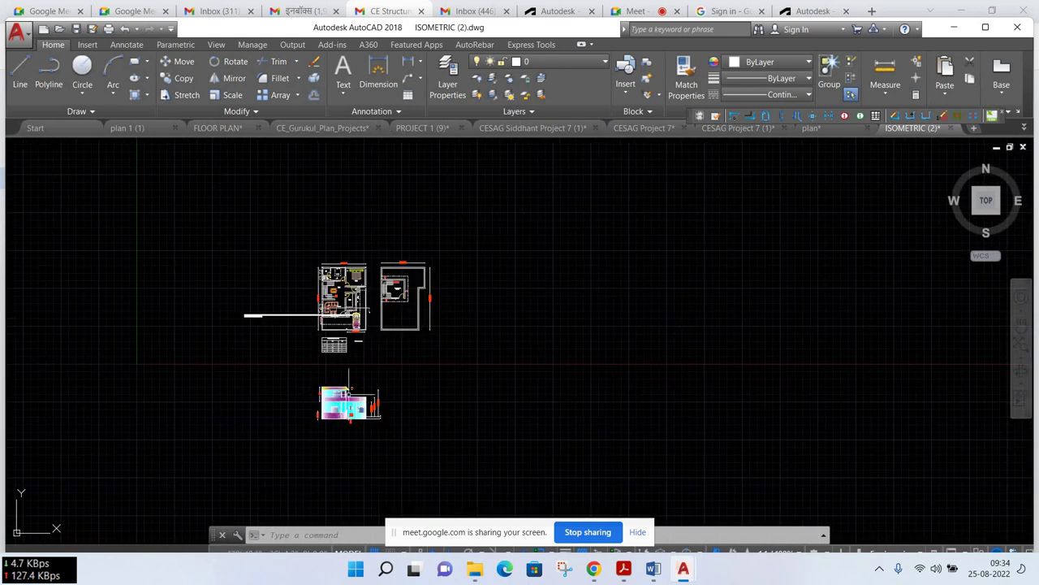
scroll(349, 422, "up", 3)
scroll(282, 364, "up", 2)
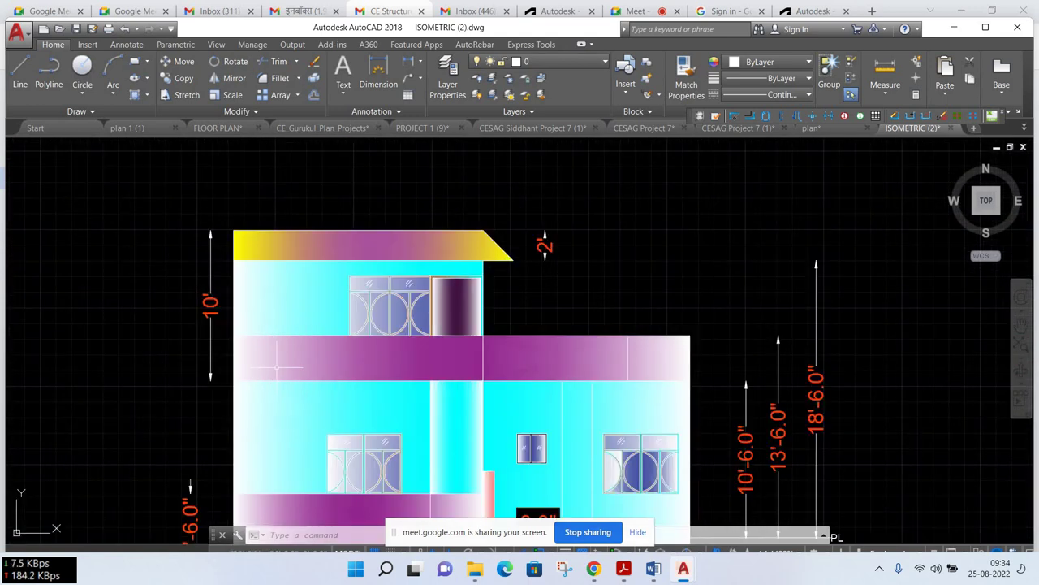
scroll(282, 365, "down", 2)
middle_click_drag(291, 317, 293, 276)
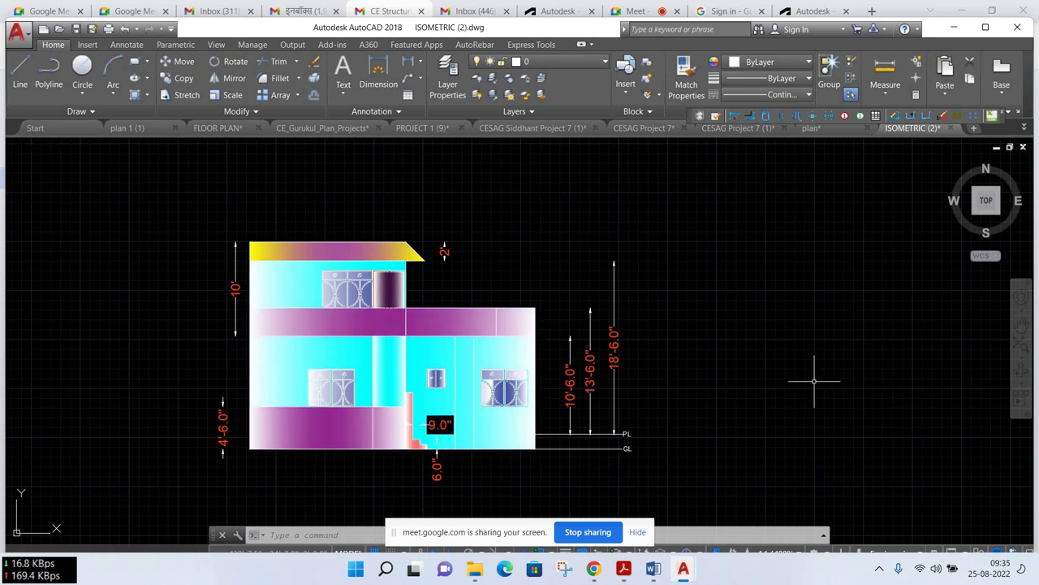
scroll(813, 380, "down", 3)
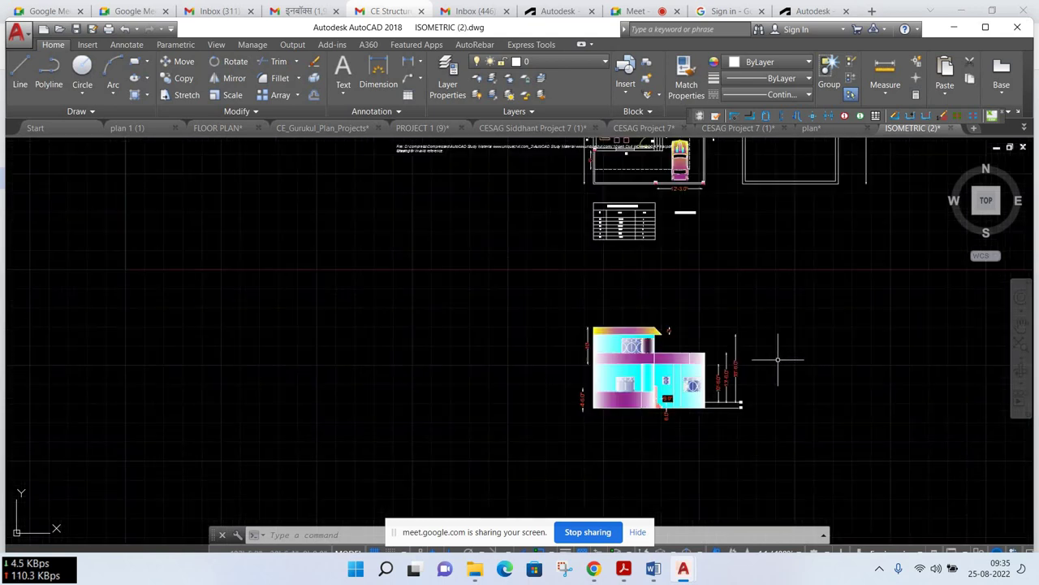
middle_click_drag(777, 357, 667, 369)
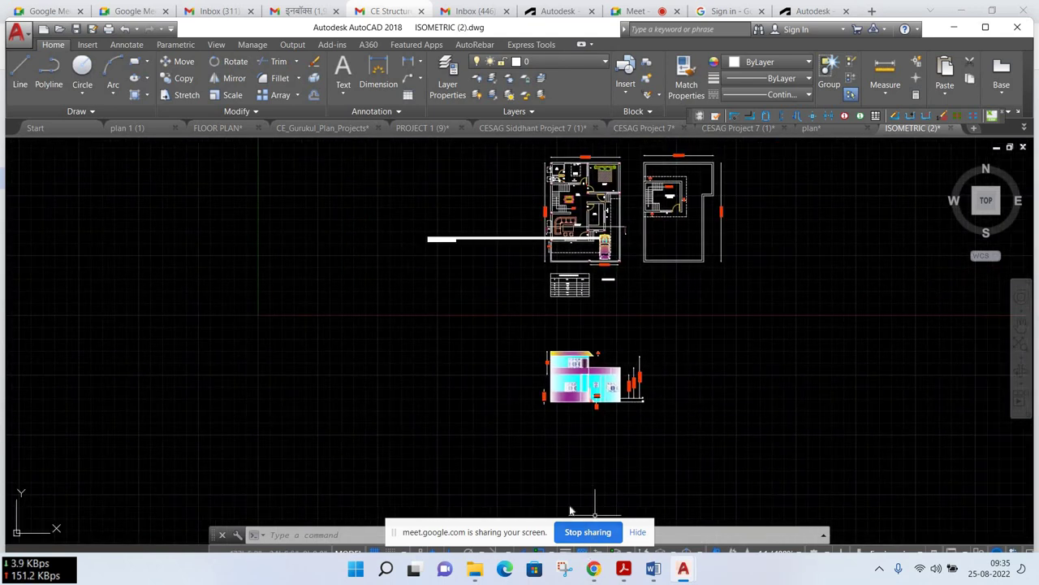
Return to the Gmail inbox, scroll to the top, and briefly check the Google Meet tab
mouse_move(594, 569)
left_click(519, 487)
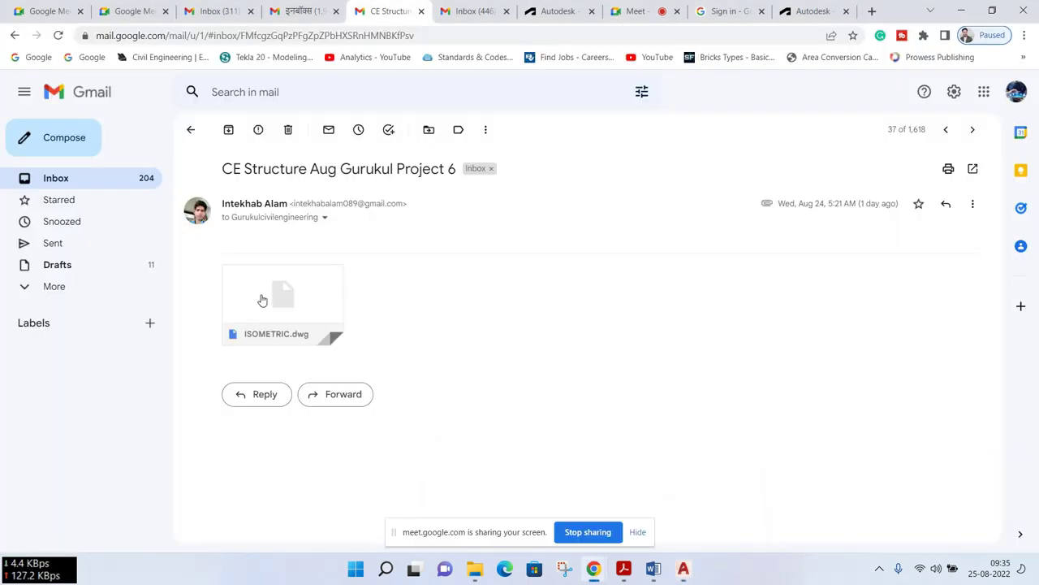
key("alt+Left")
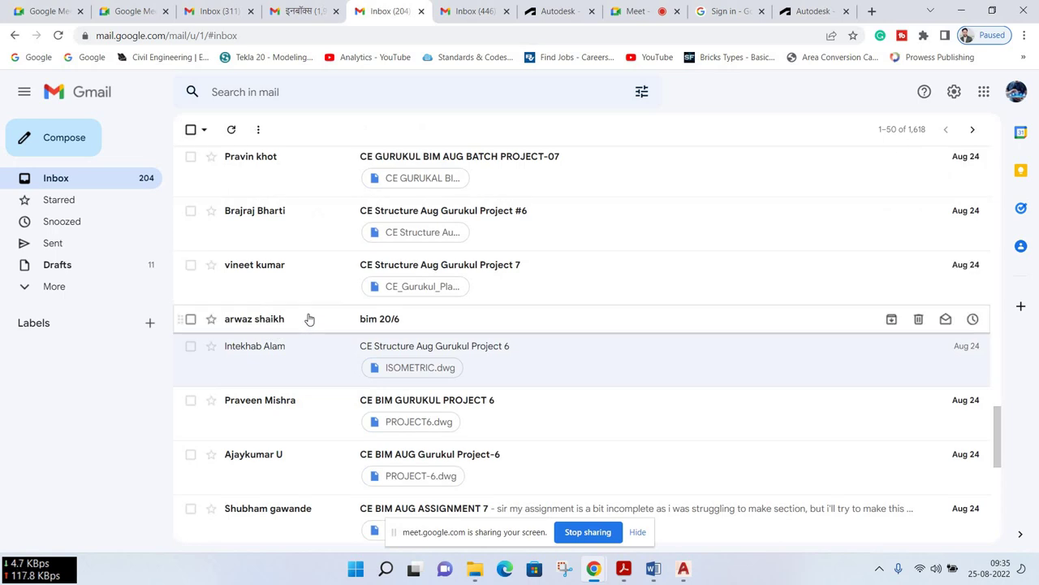
scroll(309, 319, "up", 2)
scroll(308, 319, "up", 2)
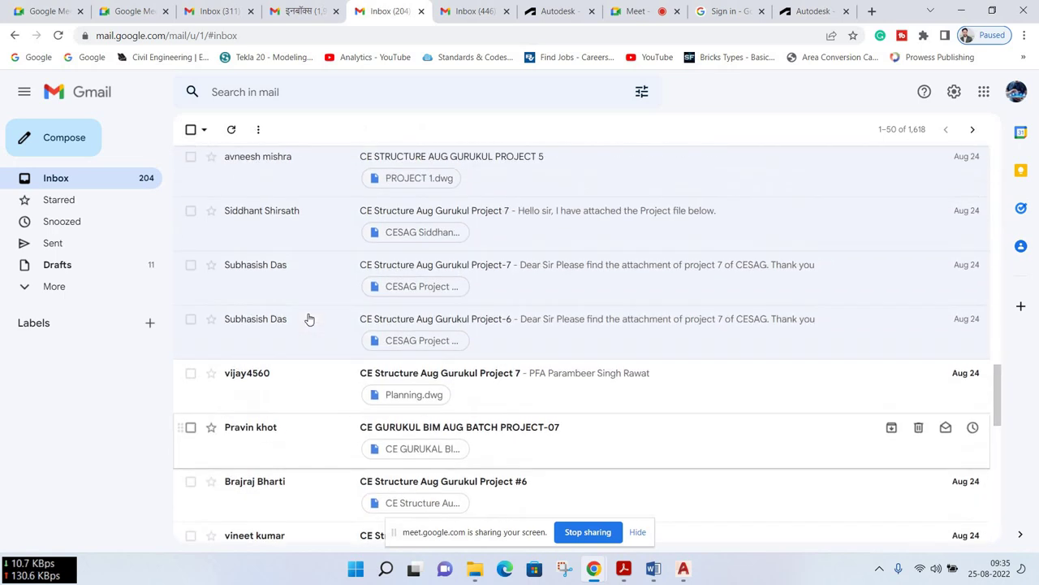
scroll(305, 341, "up", 3)
scroll(300, 345, "up", 2)
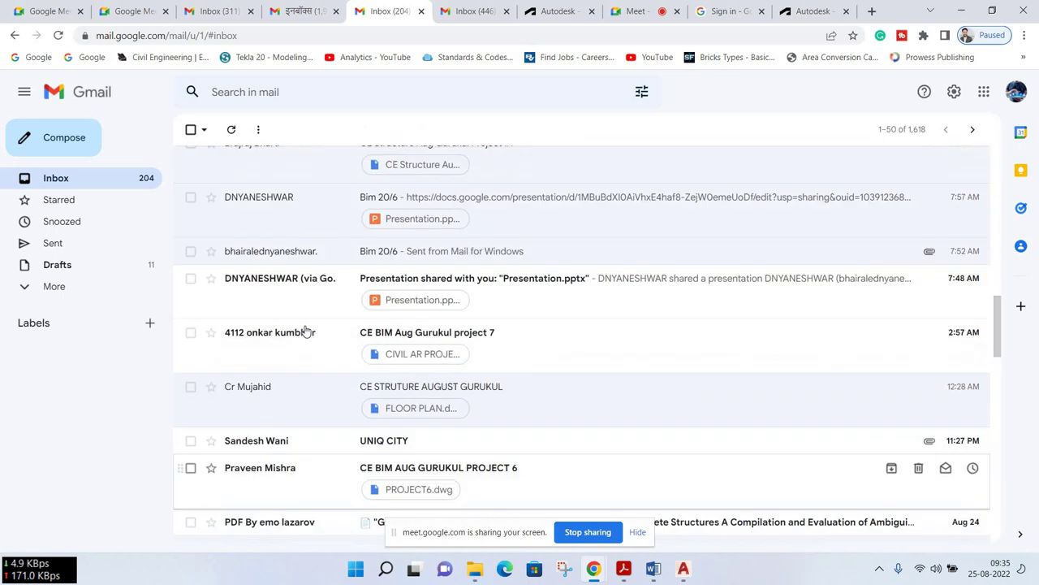
scroll(306, 331, "up", 2)
scroll(305, 330, "up", 3)
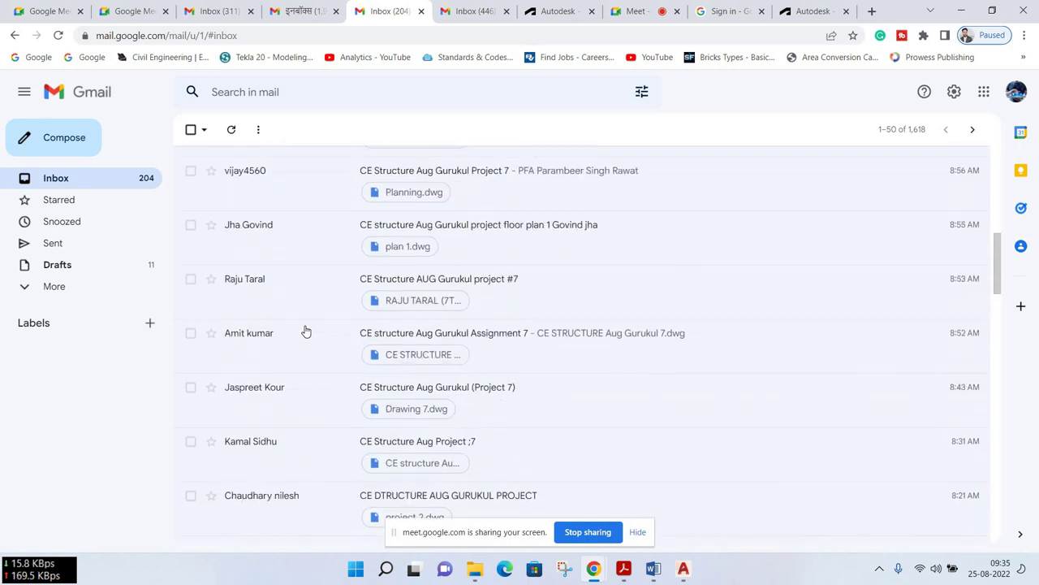
scroll(305, 331, "up", 3)
scroll(306, 331, "up", 3)
scroll(295, 335, "up", 2)
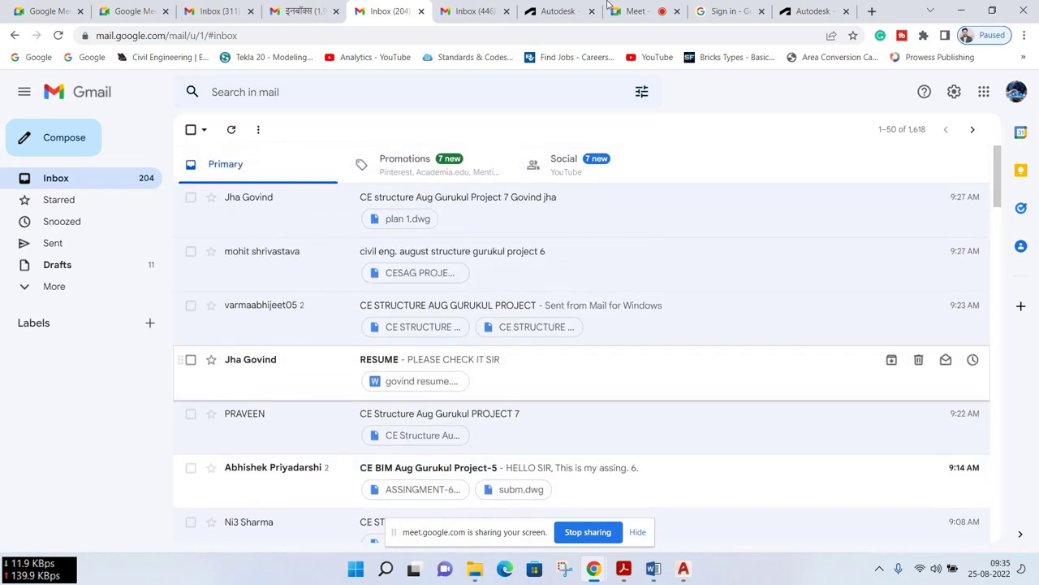
left_click(641, 6)
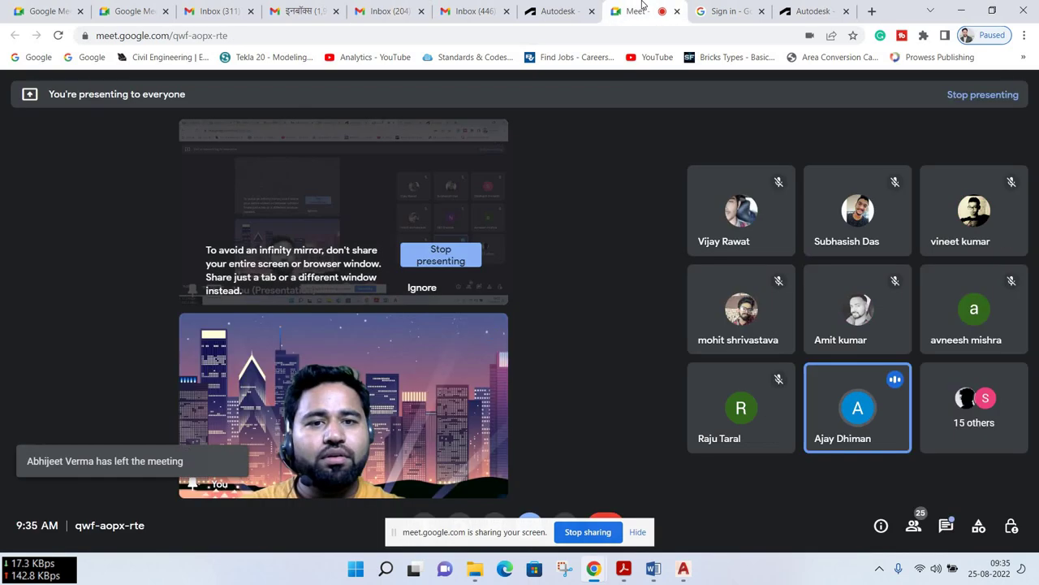
left_click(388, 6)
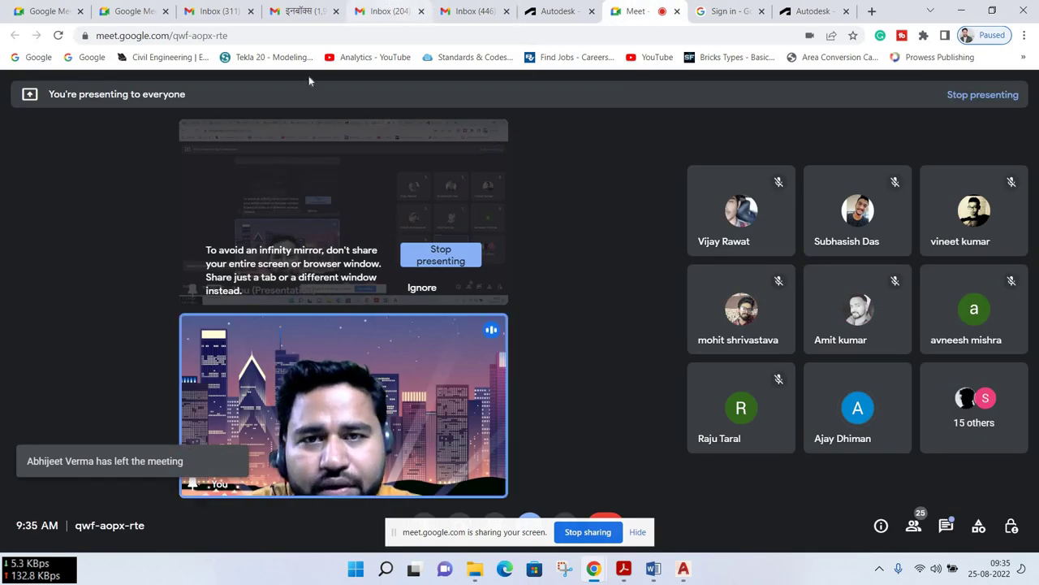
Search for the sender's emails and open the CE Structure Aug Gurukul (Project 7) email
left_click(299, 104)
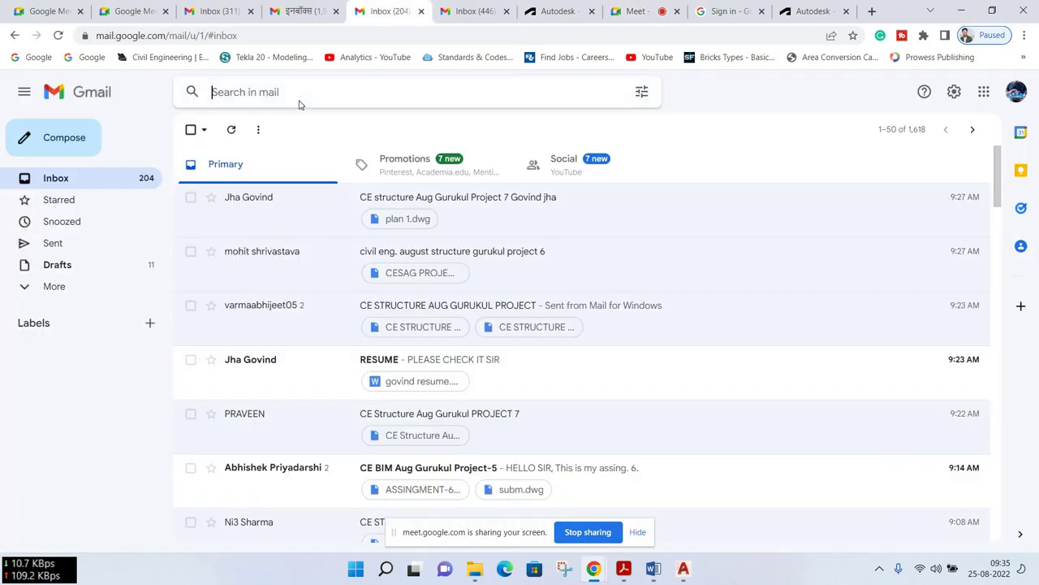
type("ajay")
key("Return")
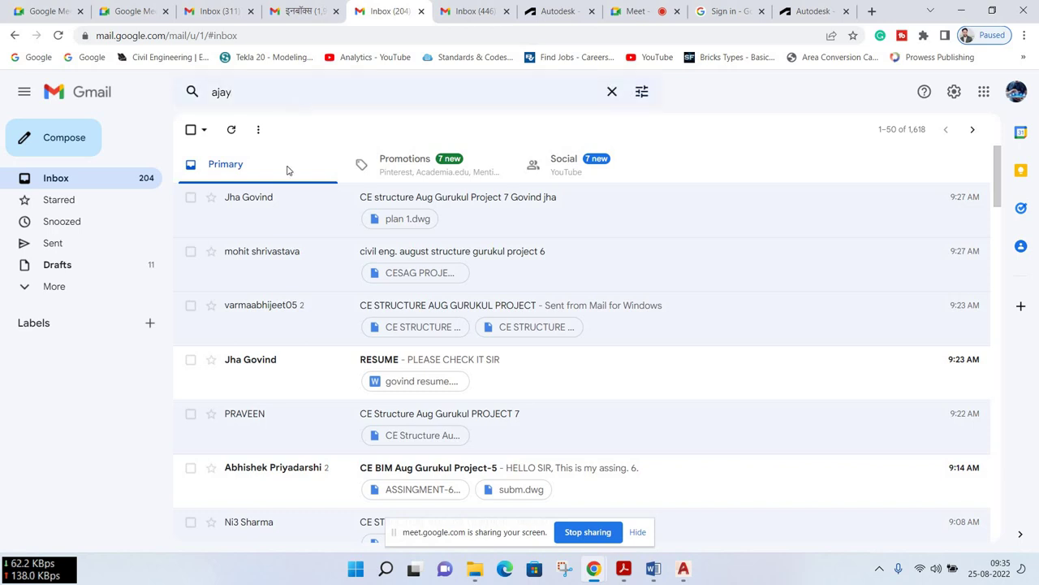
left_click(283, 233)
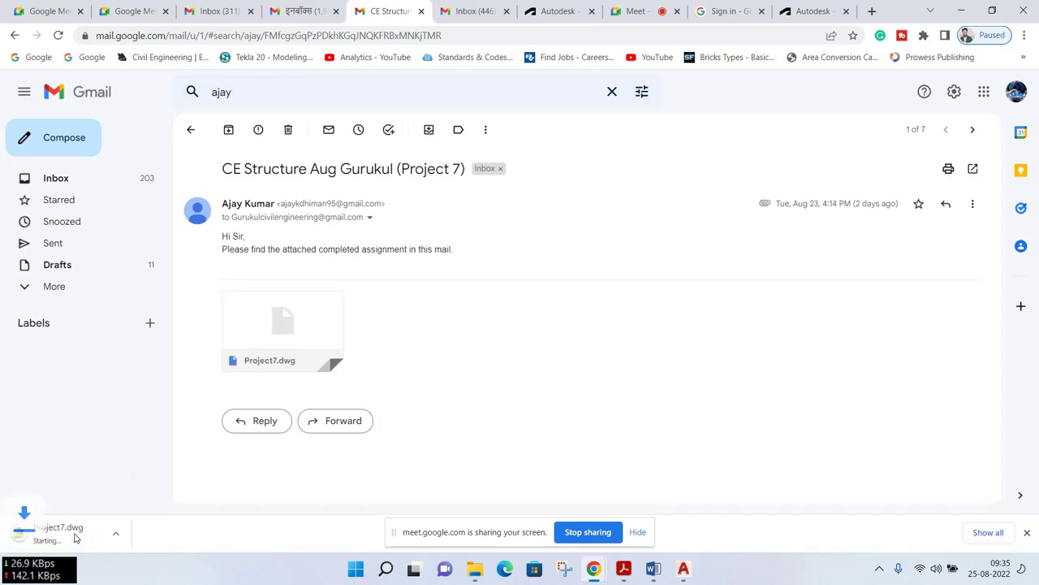
Open Project7.dwg, dismiss the missing-references warning, and inspect its Door & Window Schedule and front elevation
left_click(75, 536)
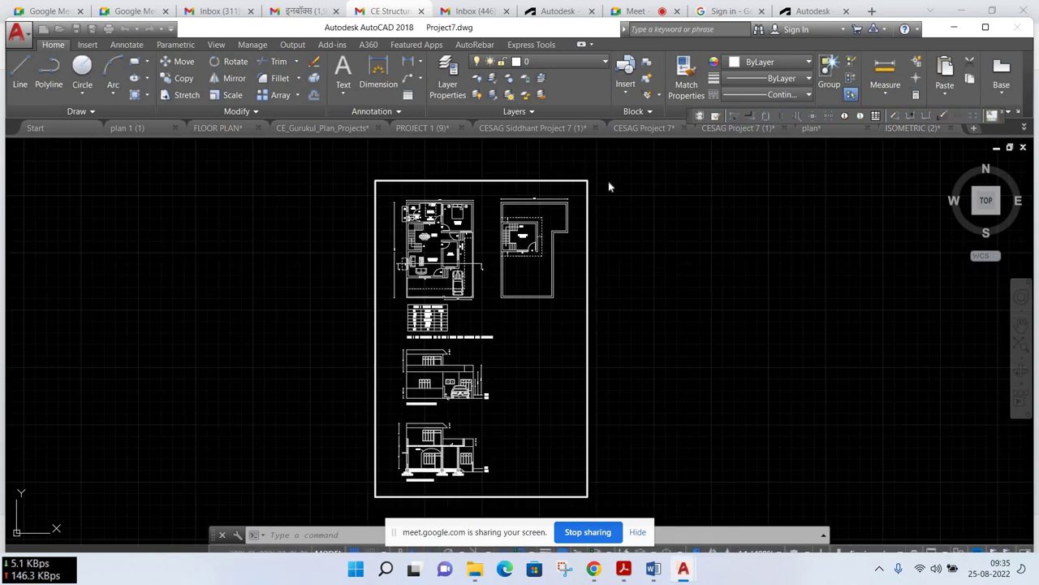
left_click(672, 175)
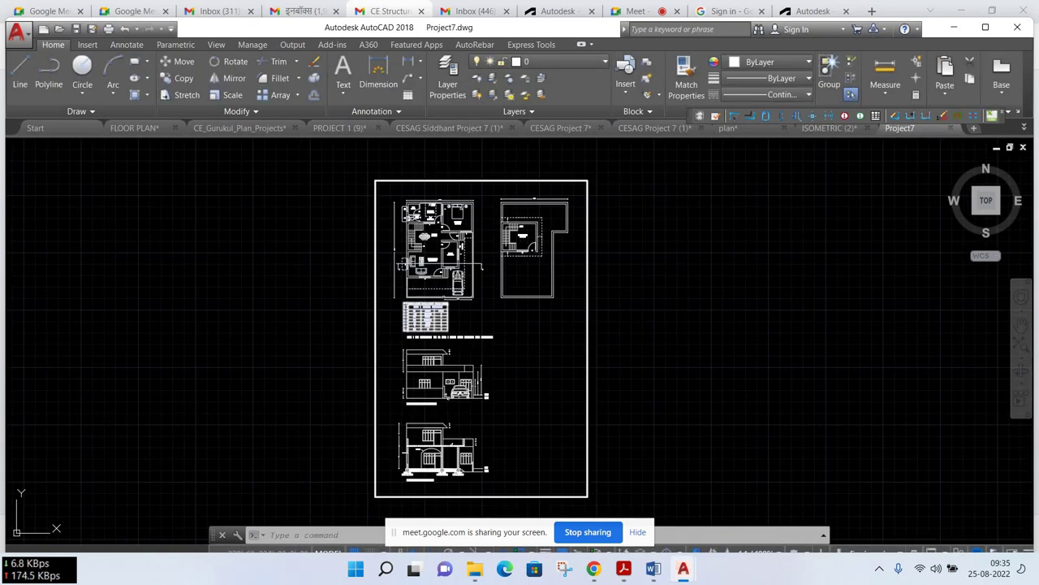
scroll(410, 206, "up", 5)
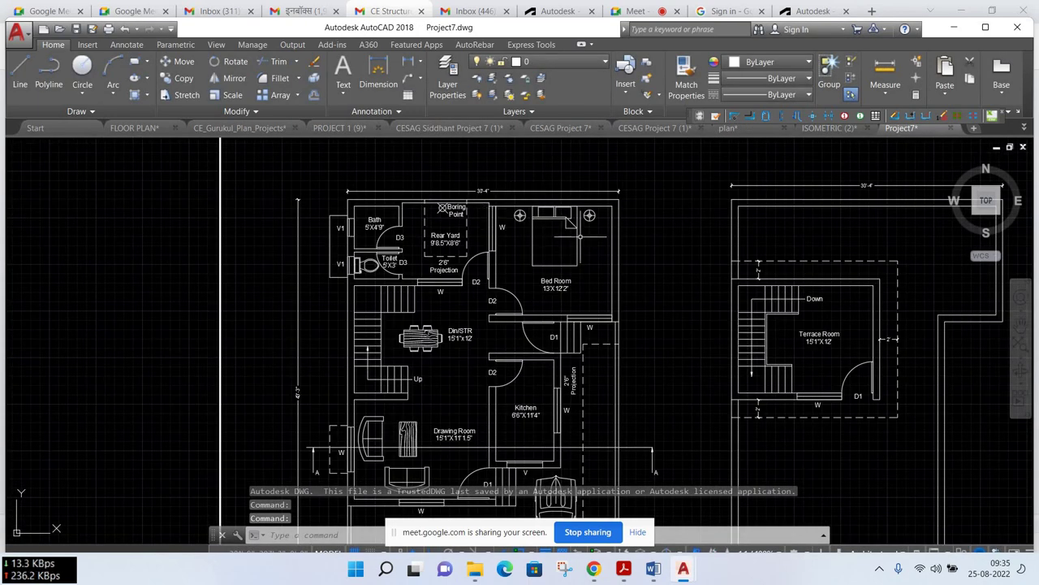
scroll(511, 195, "down", 2)
mouse_move(593, 419)
middle_mouse_down()
mouse_move(487, 216)
mouse_move(483, 115)
middle_mouse_up()
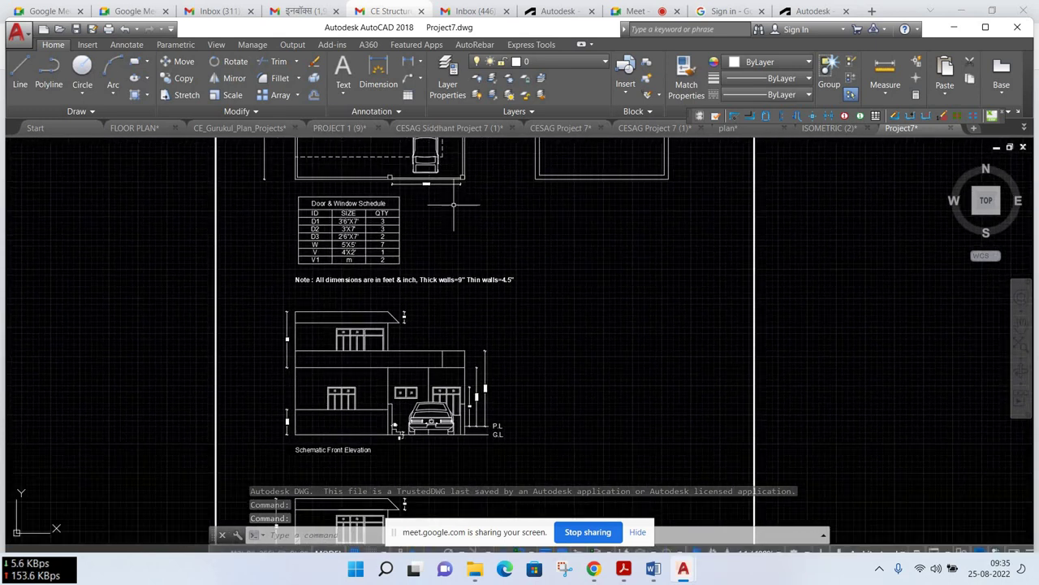
mouse_move(492, 449)
middle_mouse_down()
mouse_move(471, 325)
mouse_move(472, 254)
middle_mouse_up()
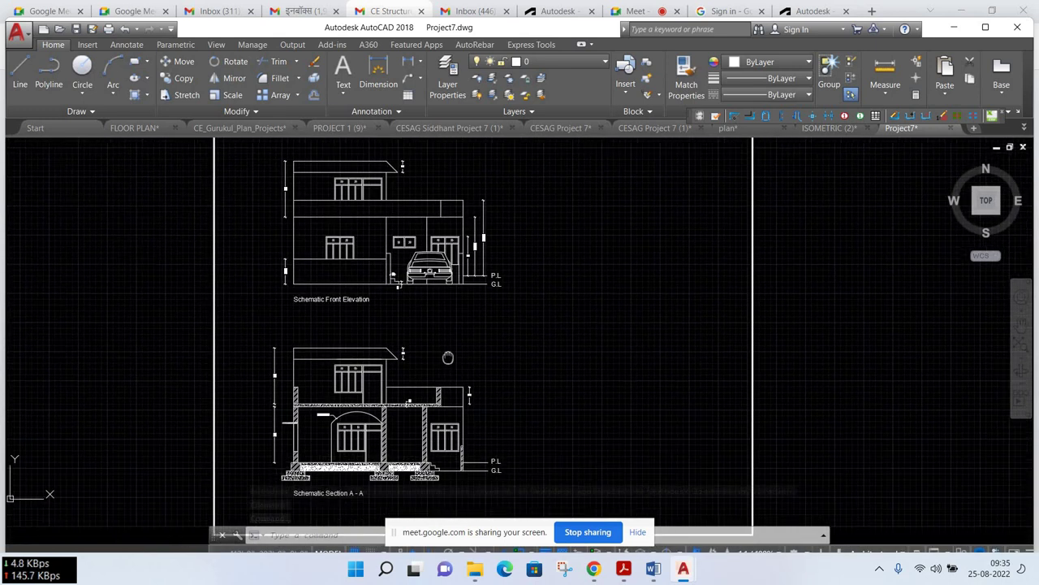
Recentre the whole Project7 sheet, then return to the Project 7 email in Chrome
scroll(491, 303, "down", 3)
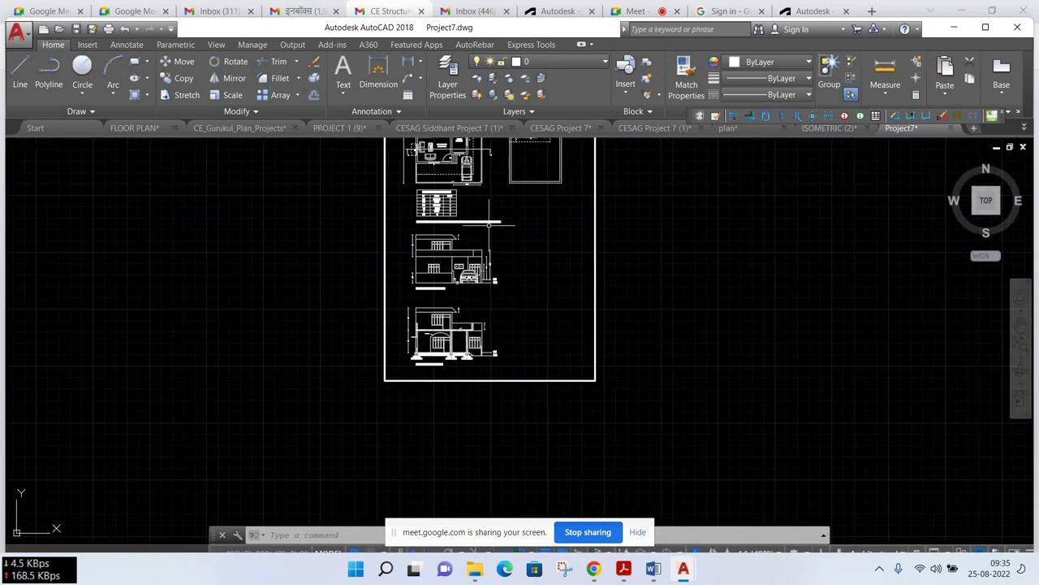
middle_click_drag(511, 138, 489, 225)
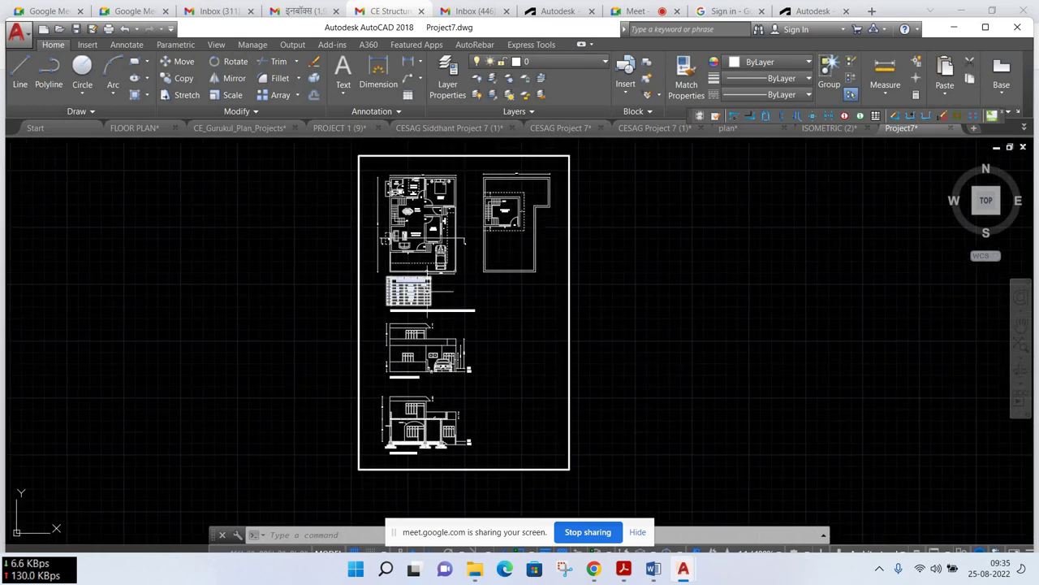
scroll(439, 309, "up", 5)
scroll(443, 332, "down", 5)
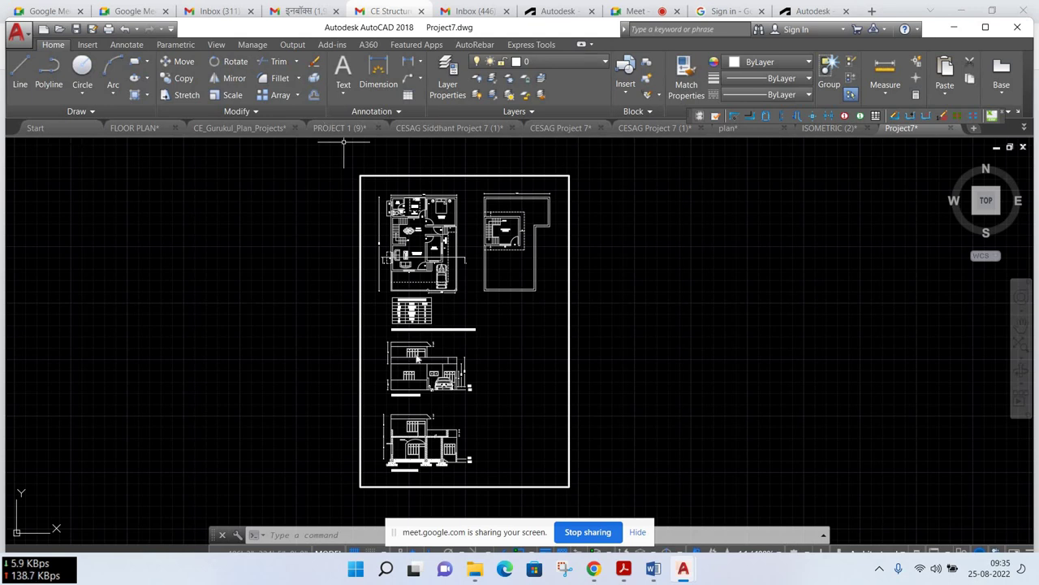
key("alt+Tab")
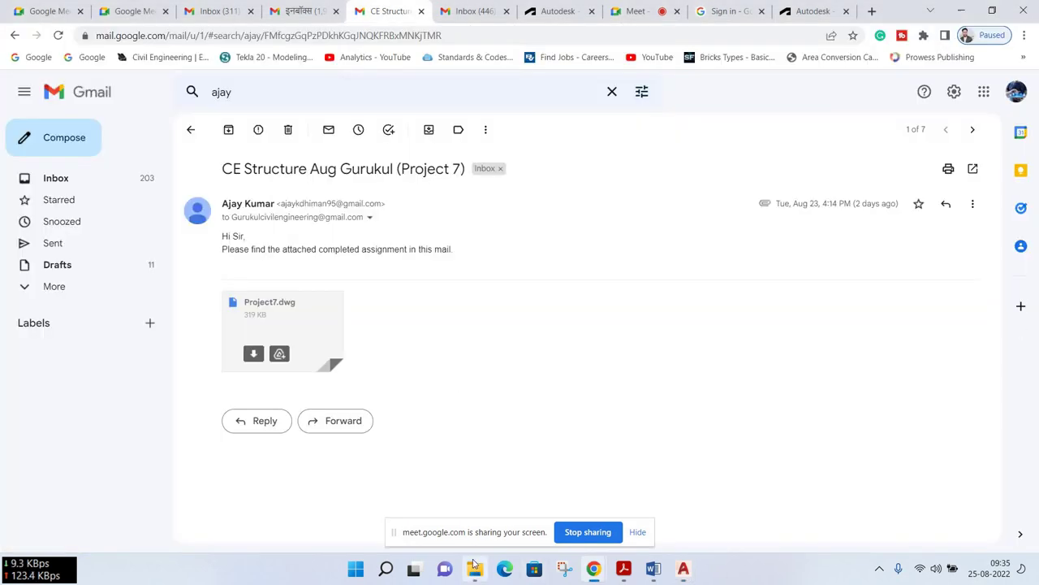
Bring up the plan1.dwg drawing and pan to its elevations and title block
left_click(474, 566)
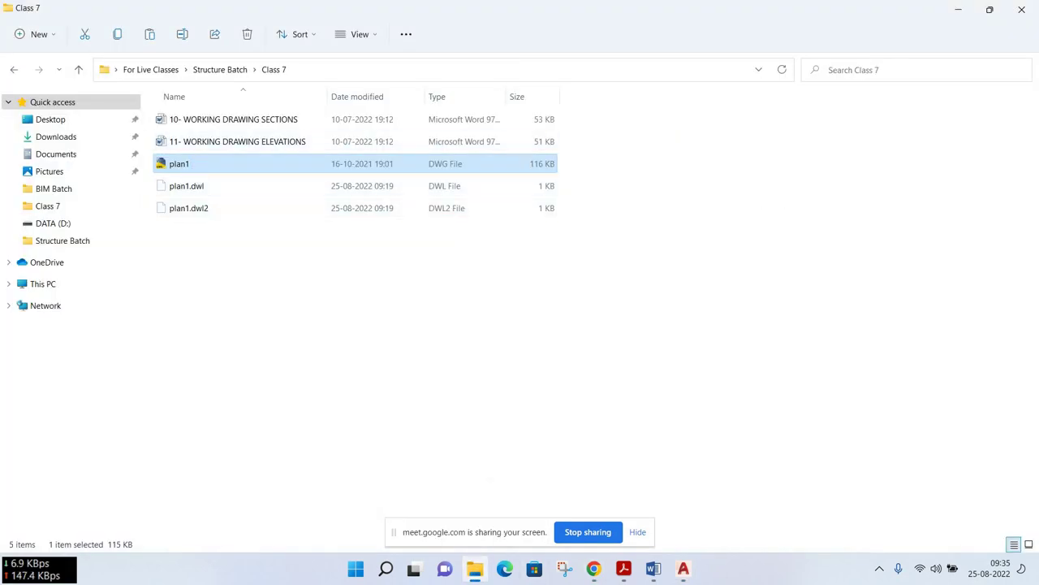
key("alt+Tab")
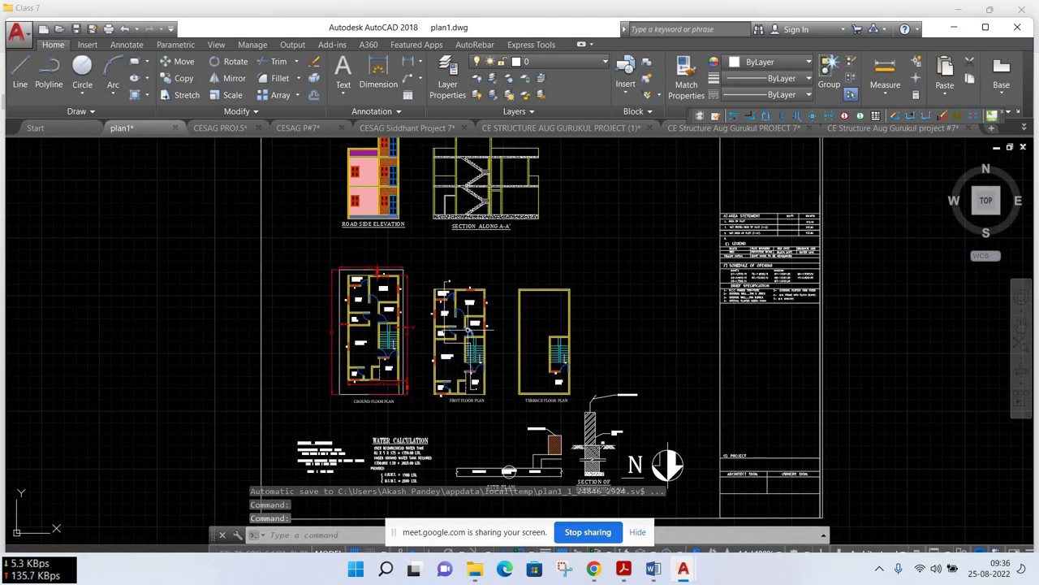
scroll(364, 404, "up", 2)
scroll(364, 403, "up", 4)
scroll(360, 406, "down", 4)
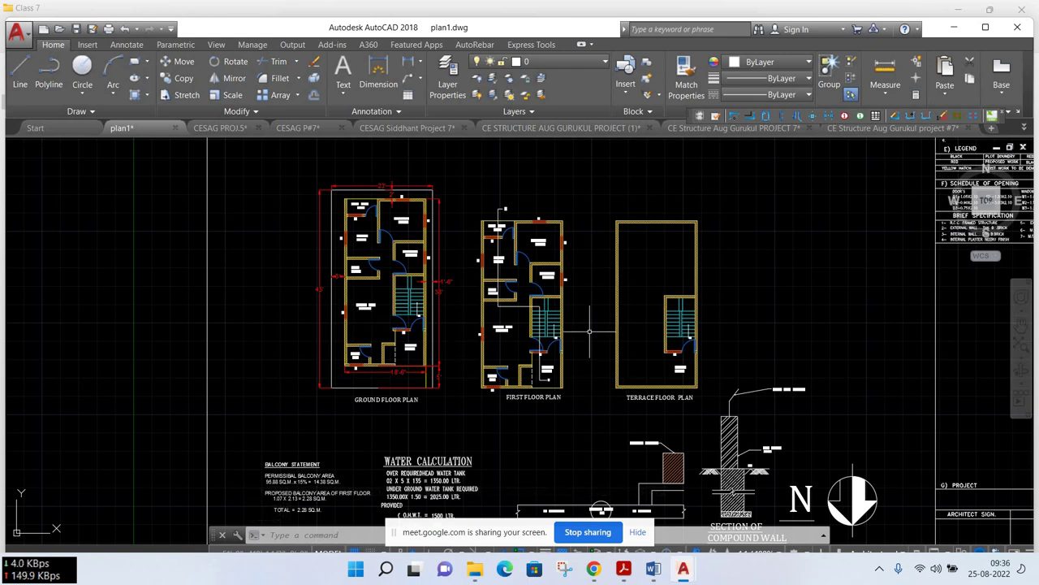
scroll(589, 332, "down", 2)
middle_click_drag(584, 217, 560, 243)
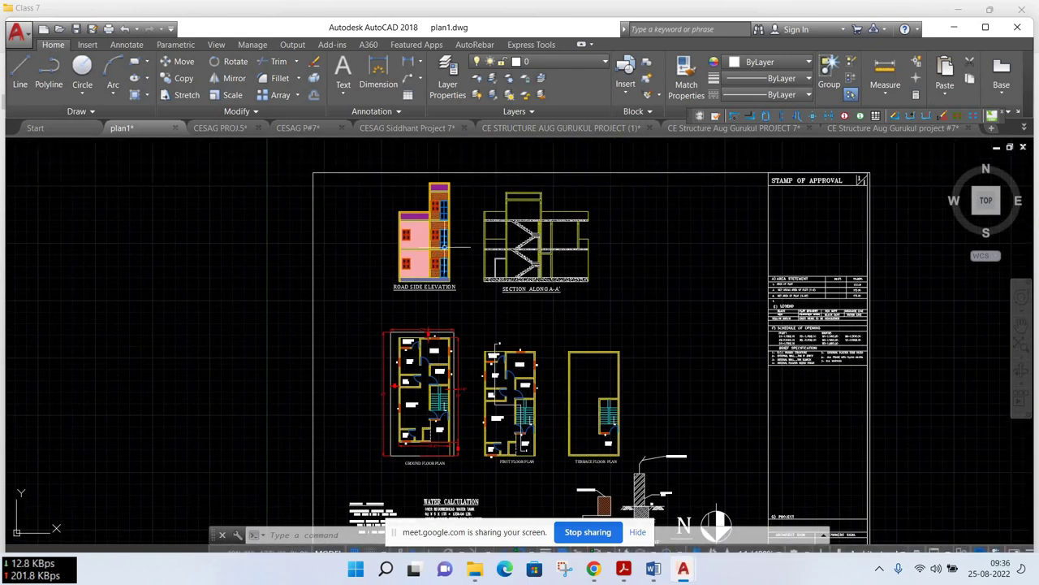
Zoom around the plan1 sheet to inspect the floor plans and site plan
scroll(411, 233, "up", 2)
scroll(412, 233, "down", 2)
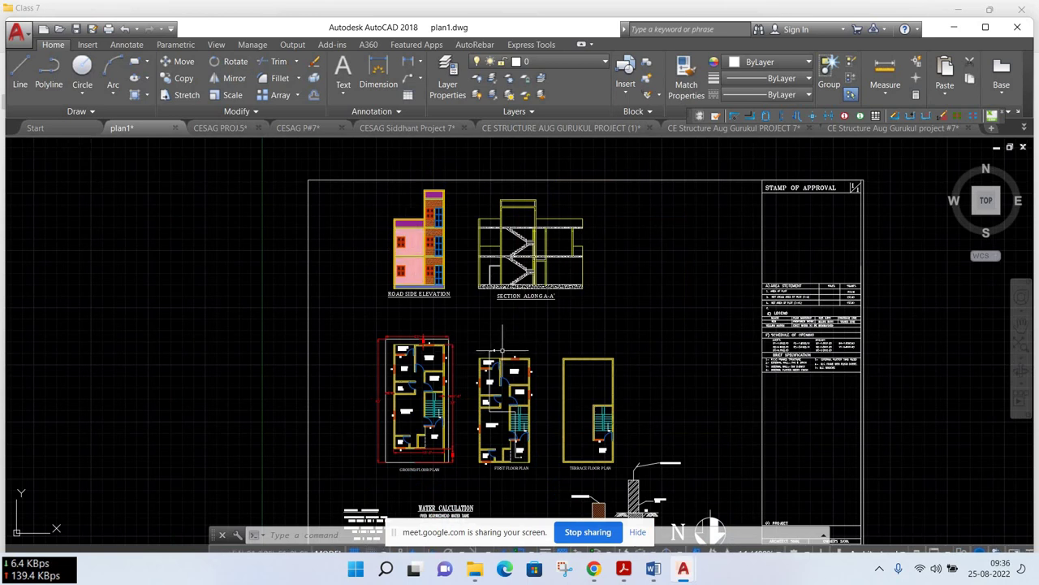
scroll(504, 397, "up", 1)
scroll(507, 375, "up", 1)
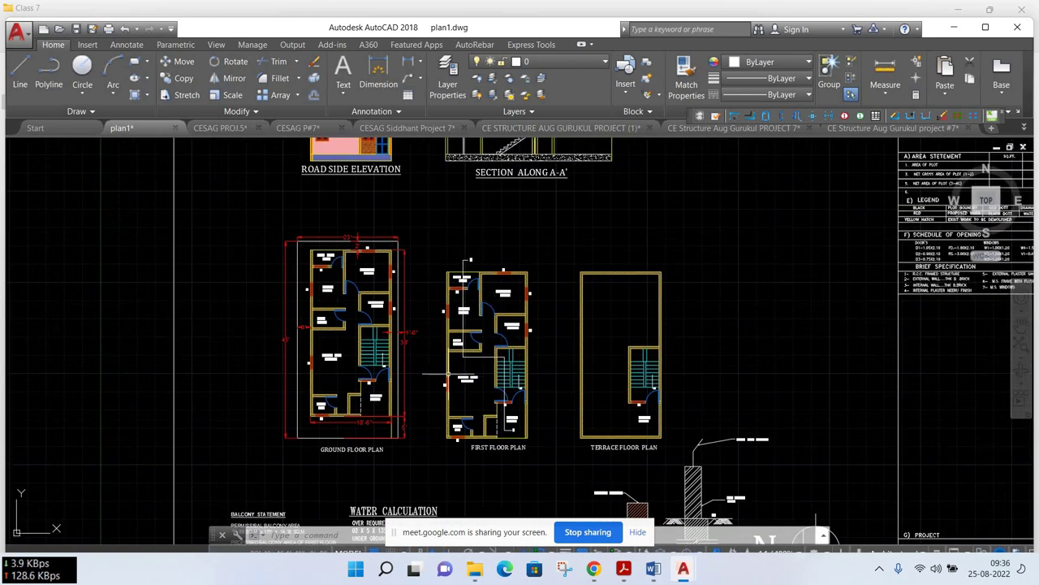
scroll(515, 371, "down", 2)
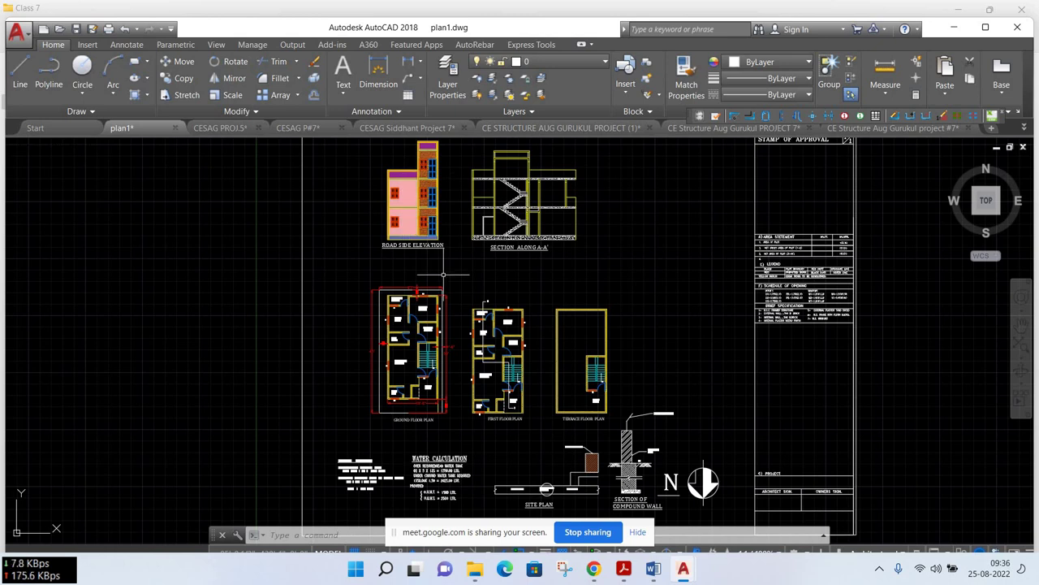
scroll(444, 274, "down", 2)
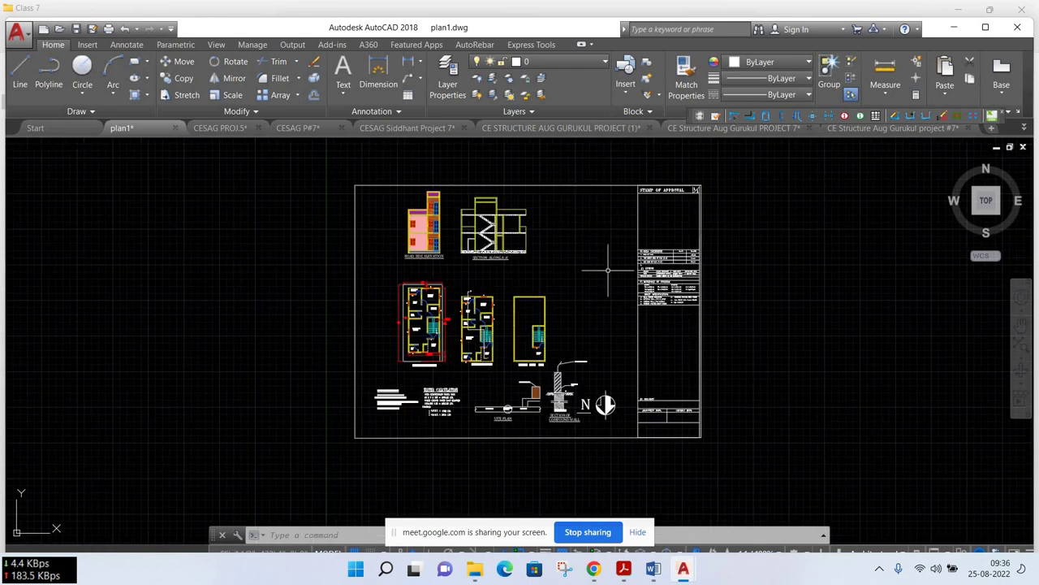
scroll(485, 209, "up", 2)
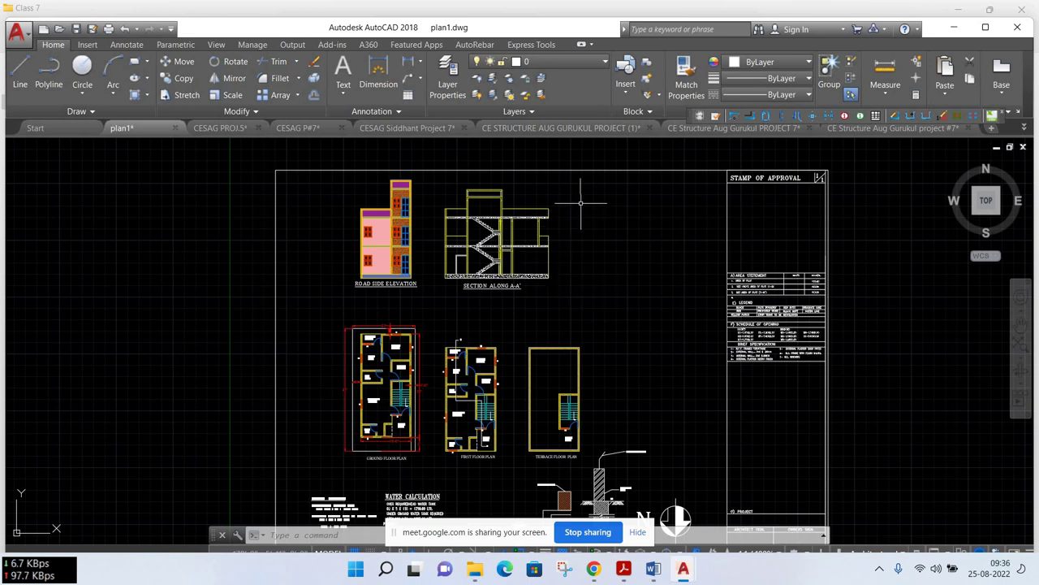
Crossing-select the road side elevation and section, then add the three floor plans
left_click(592, 181)
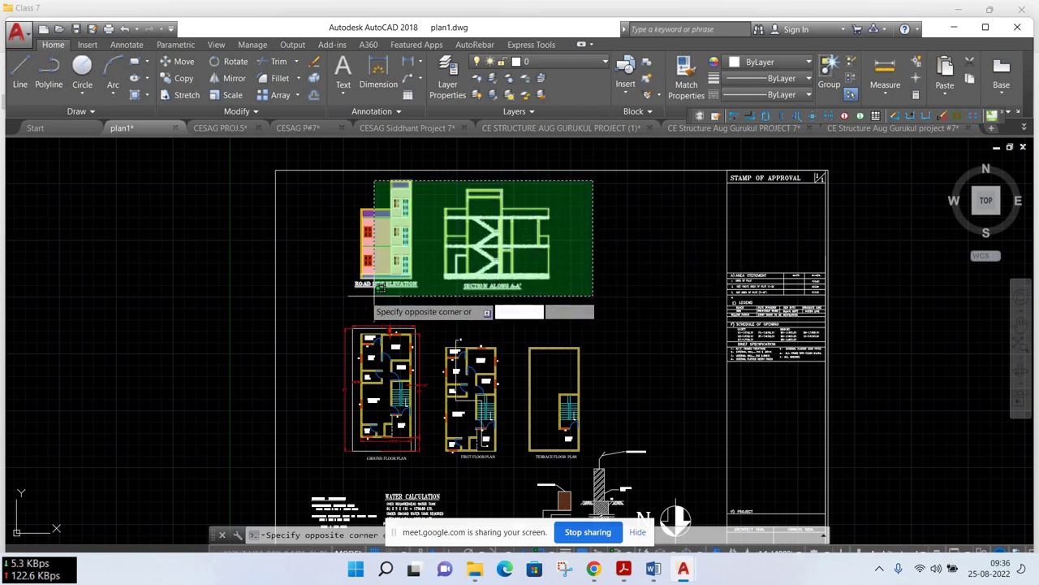
left_click(299, 302)
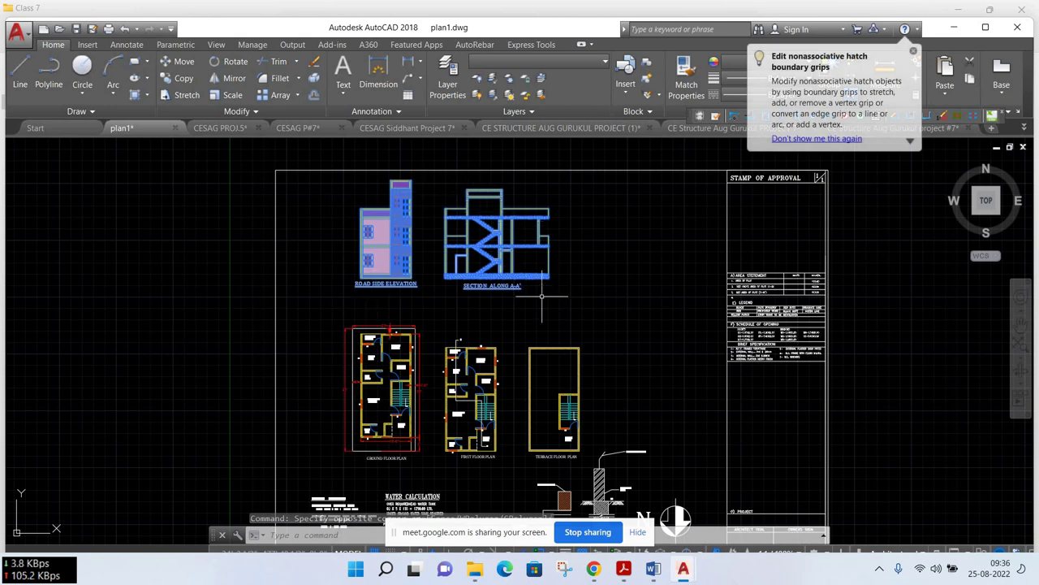
left_click(633, 195)
left_click(298, 472)
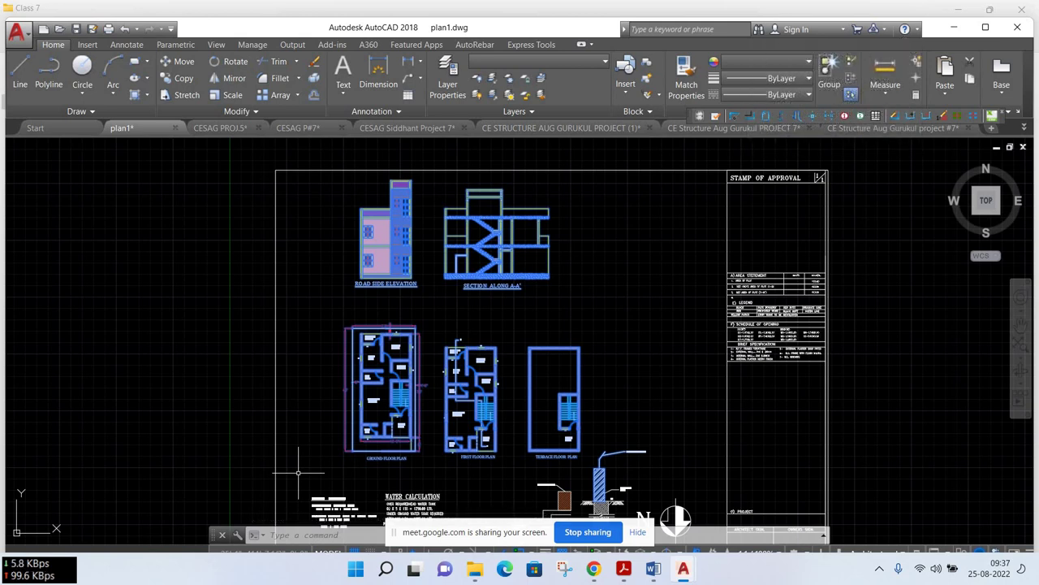
Zoom into the ground floor plan's rooms, then back out to the whole layout
scroll(422, 363, "up", 2)
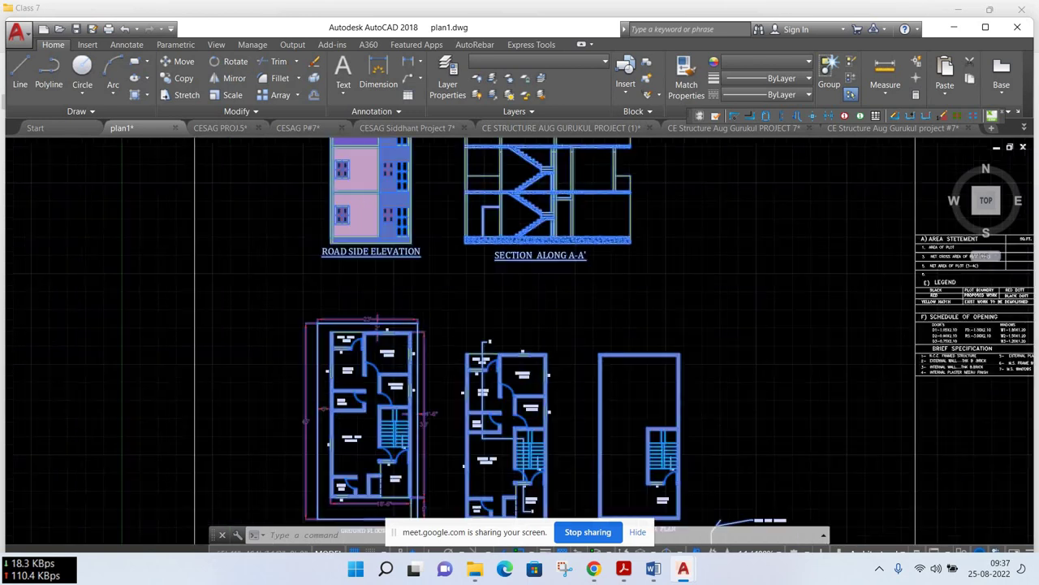
scroll(422, 363, "up", 5)
scroll(427, 281, "up", 2)
scroll(400, 311, "down", 2)
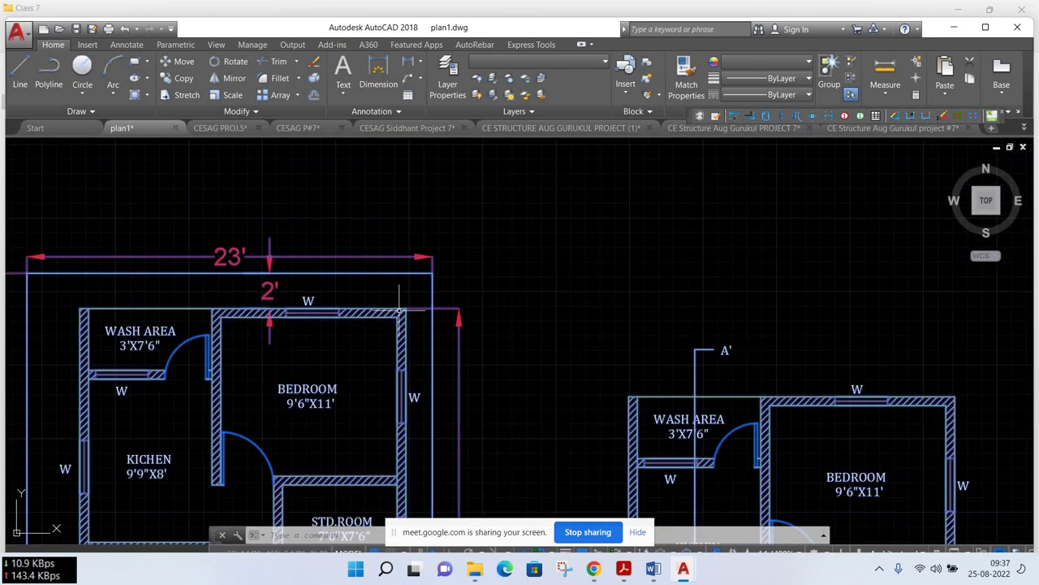
scroll(452, 294, "down", 3)
scroll(453, 293, "down", 2)
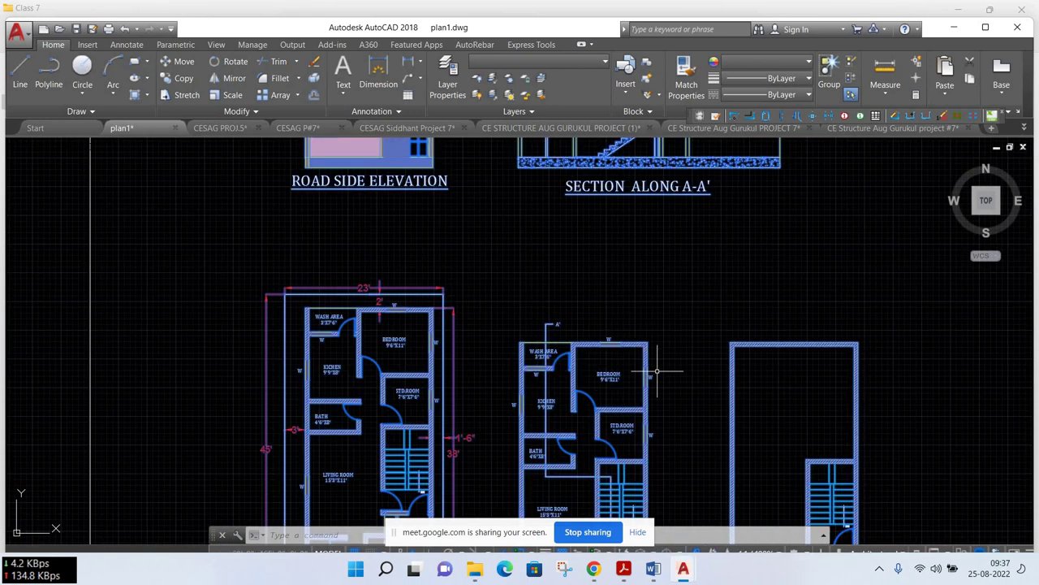
scroll(658, 370, "down", 4)
middle_click_drag(662, 370, 632, 358)
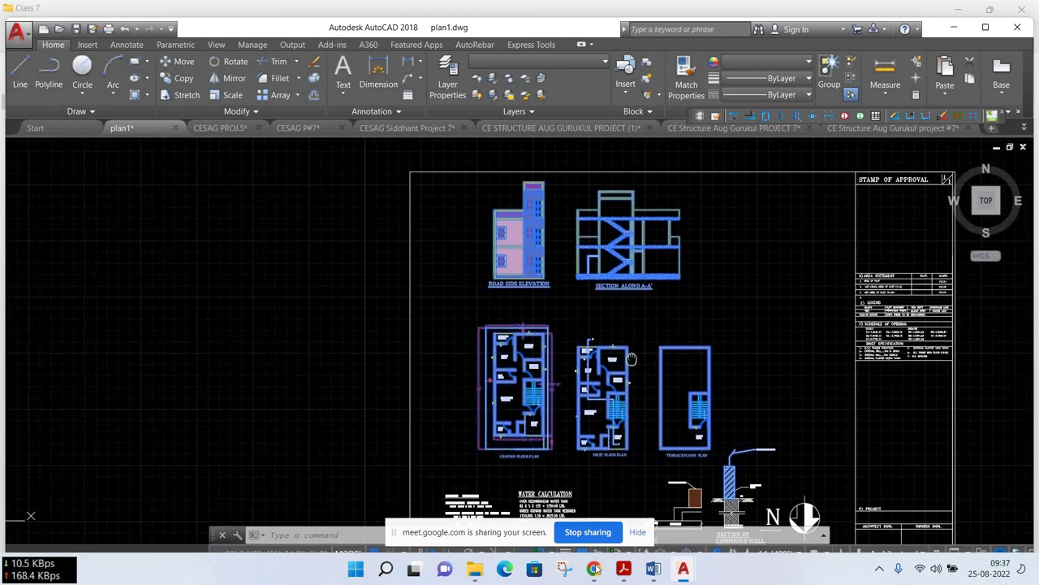
mouse_move(594, 568)
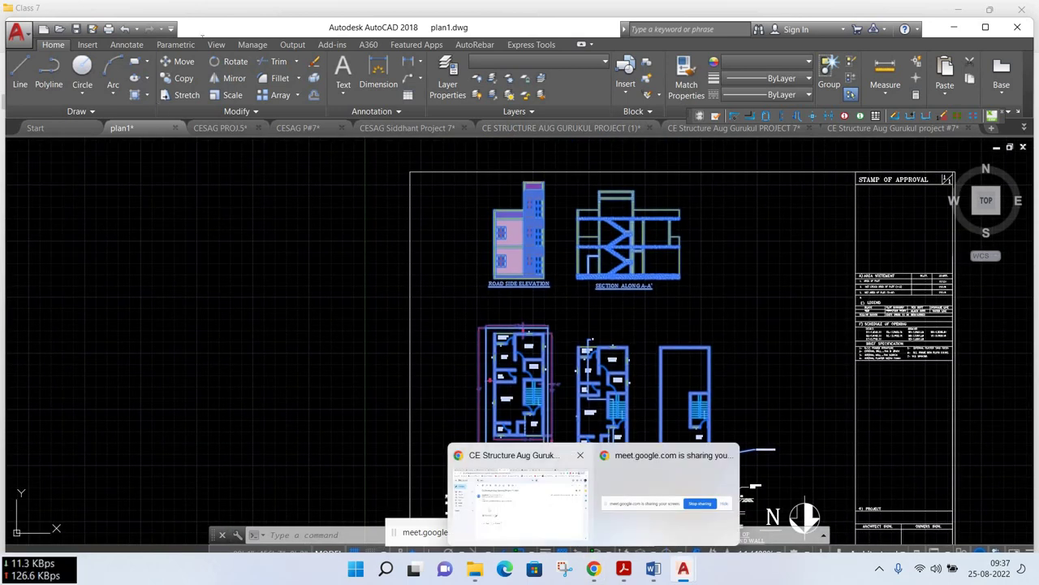
Stop presenting the screen in the Google Meet call
left_click(515, 500)
left_click(630, 5)
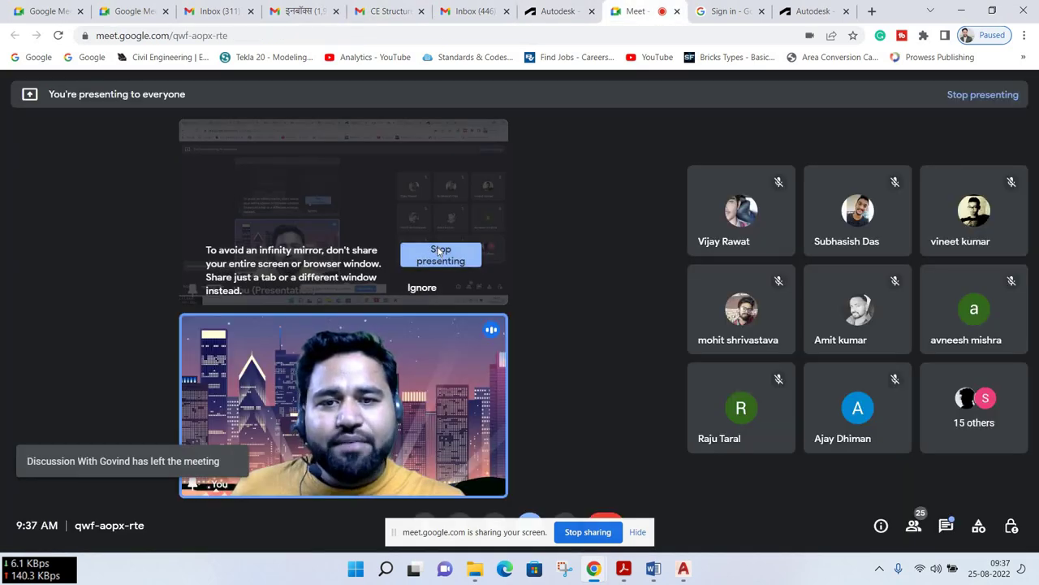
left_click(439, 251)
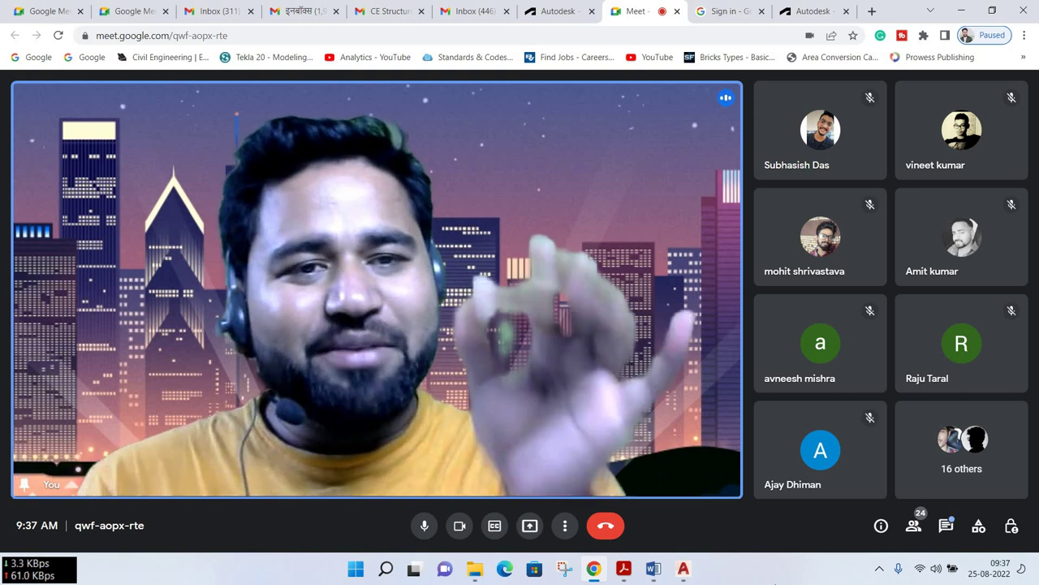
Read through the in-call messages, then close the messages panel
left_click(946, 525)
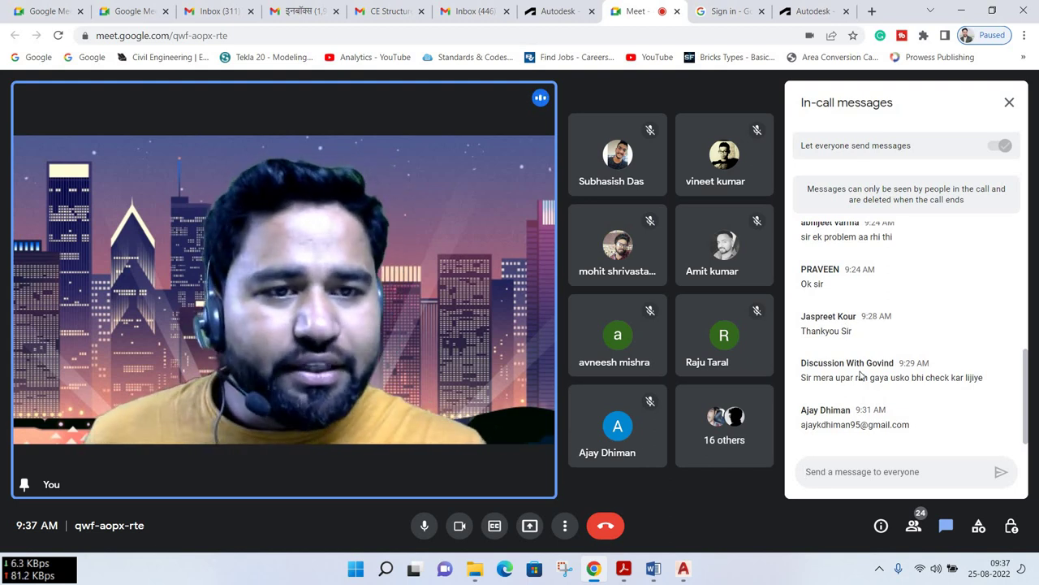
scroll(860, 374, "up", 1)
scroll(861, 373, "up", 2)
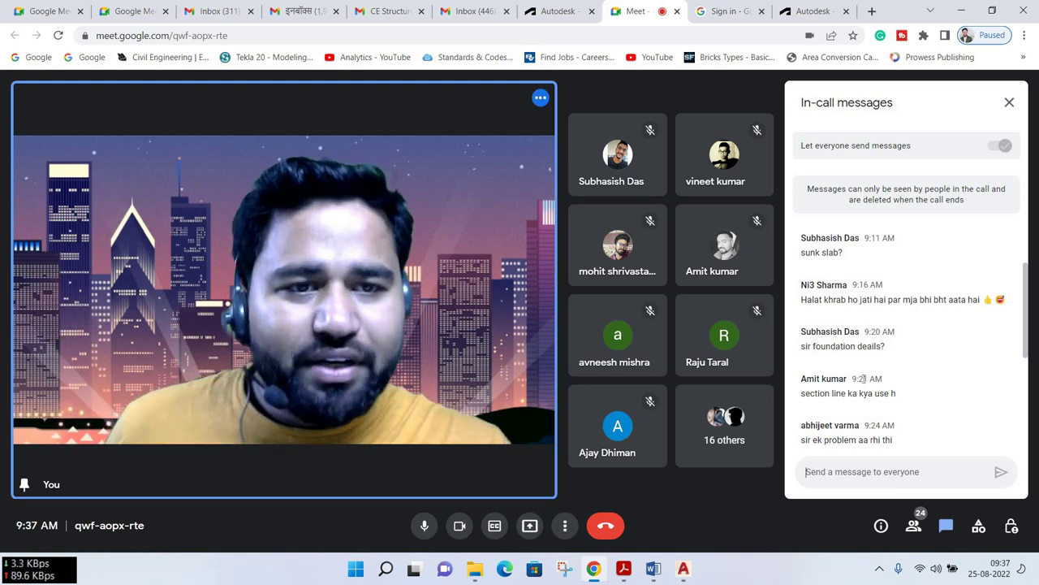
scroll(869, 362, "up", 1)
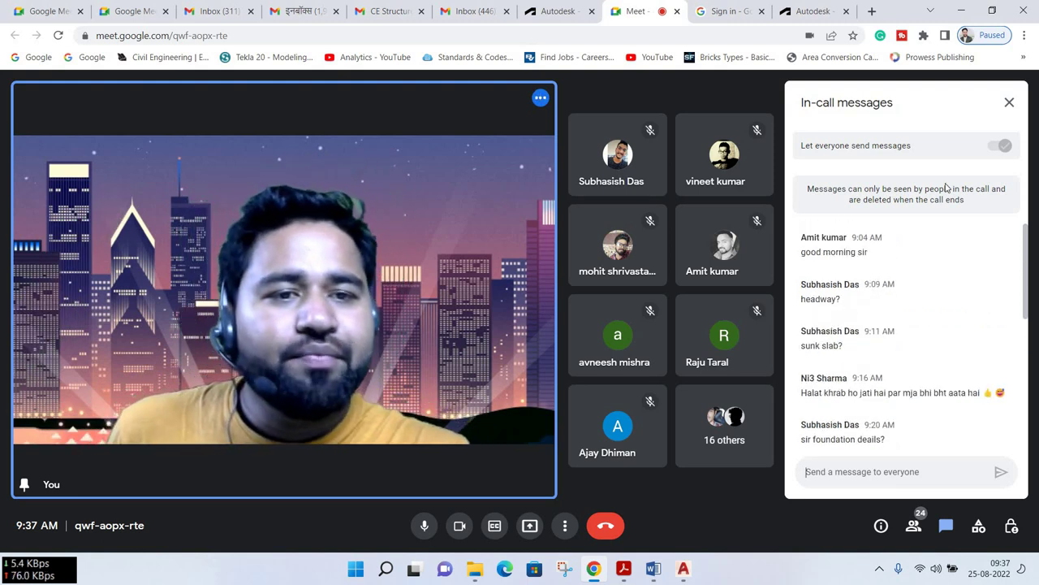
scroll(946, 188, "down", 5)
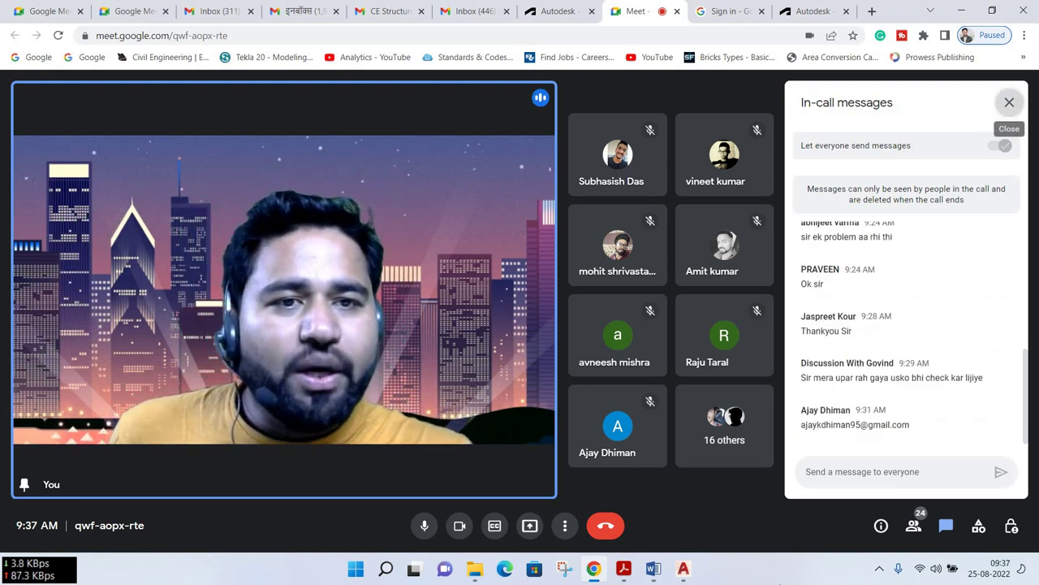
left_click(1009, 102)
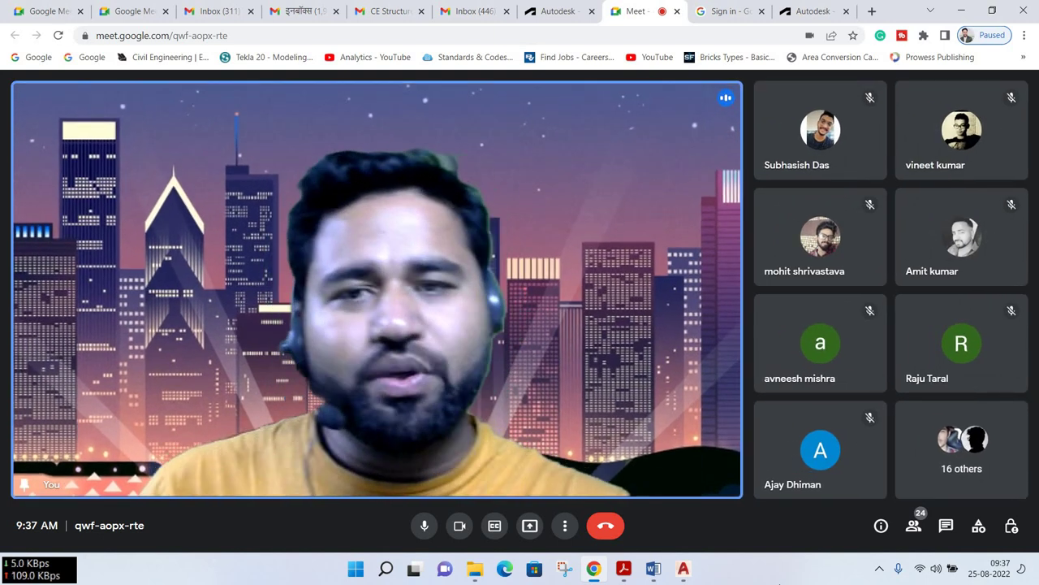
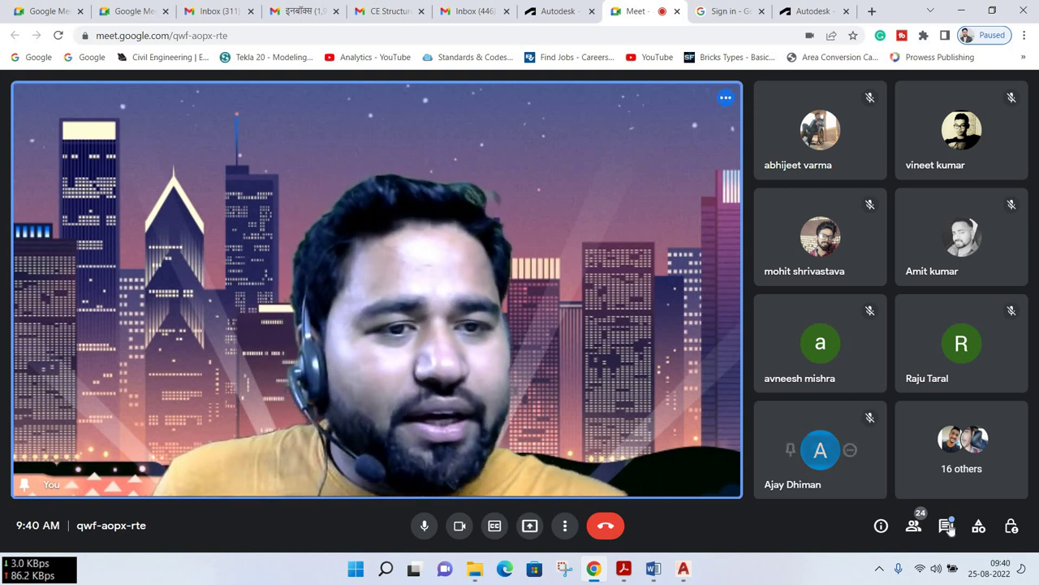
Briefly view the in-call chat, then share your entire screen with the Google Meet call
left_click(947, 527)
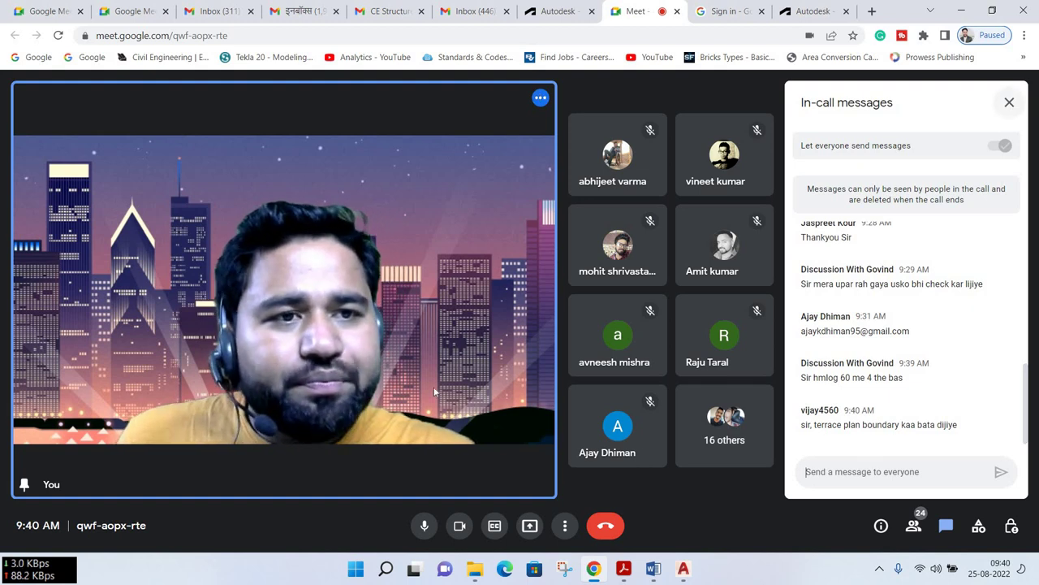
left_click(1010, 102)
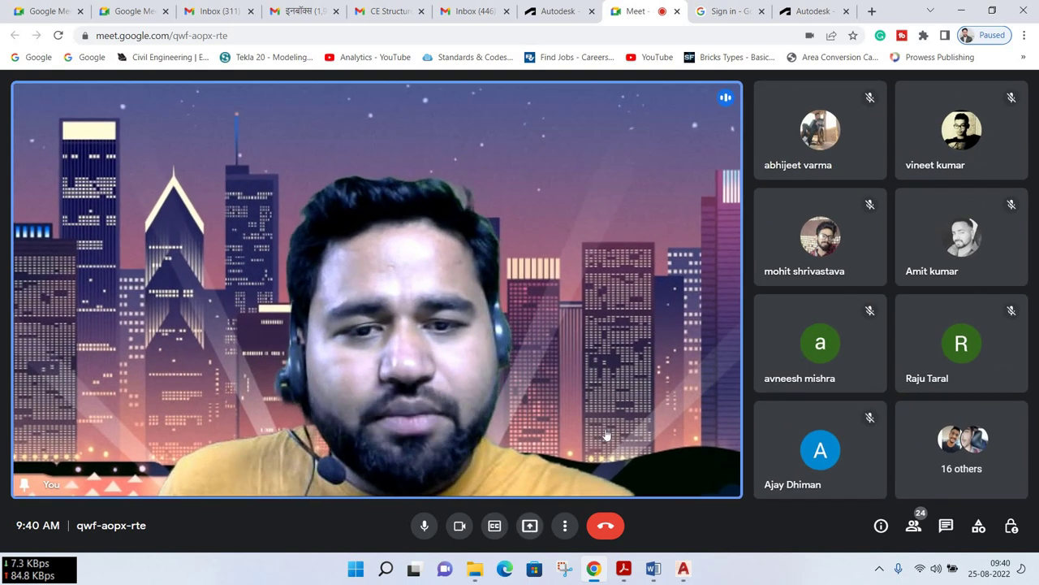
left_click(529, 525)
left_click(604, 428)
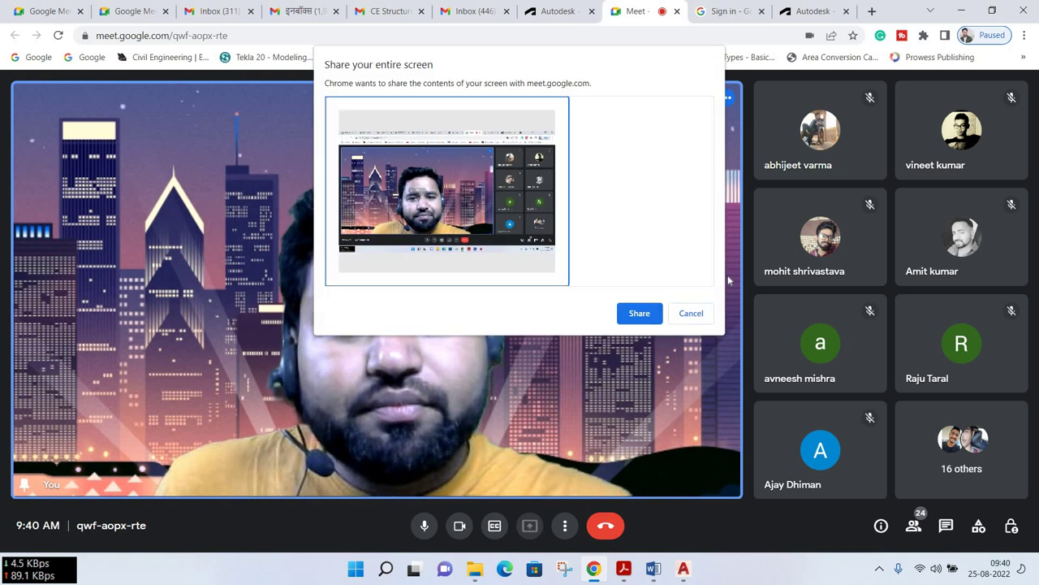
key("Return")
Bring up the CESAG Siddhant Project 7 drawing and zoom onto the front elevation and section A-A
left_click(959, 9)
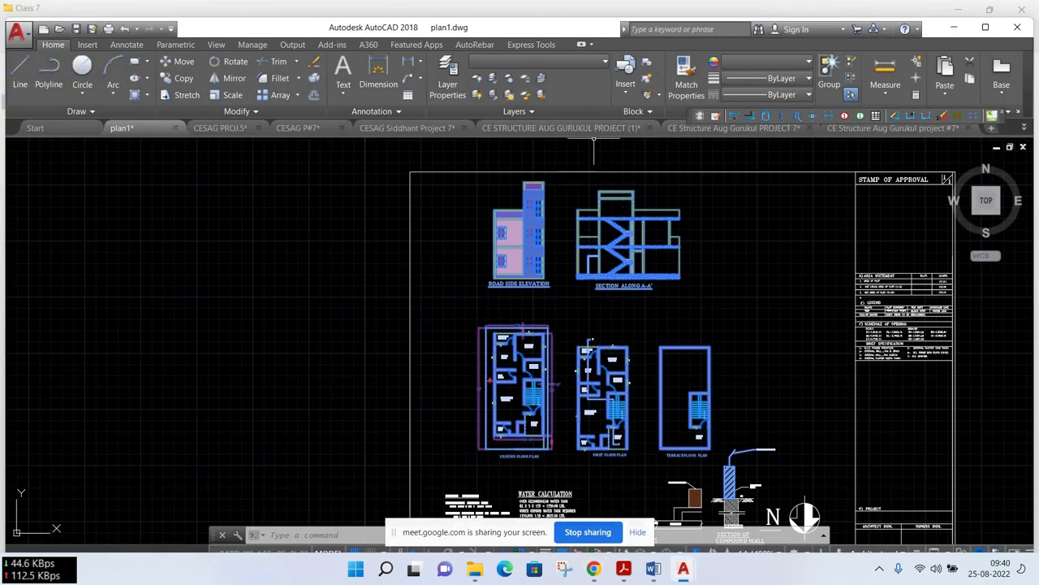
left_click(594, 127)
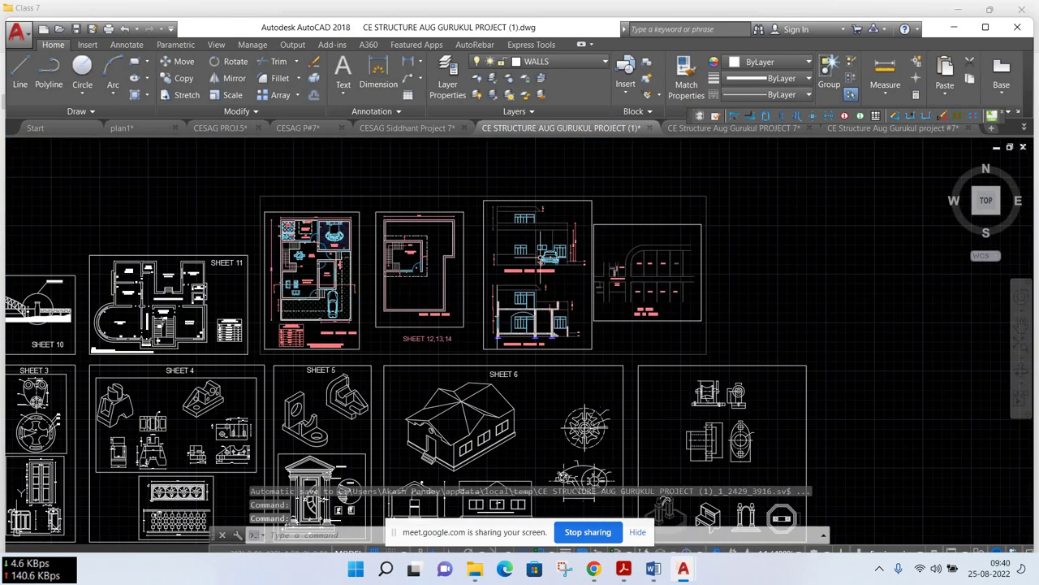
left_click(417, 124)
middle_click_drag(473, 241, 476, 290)
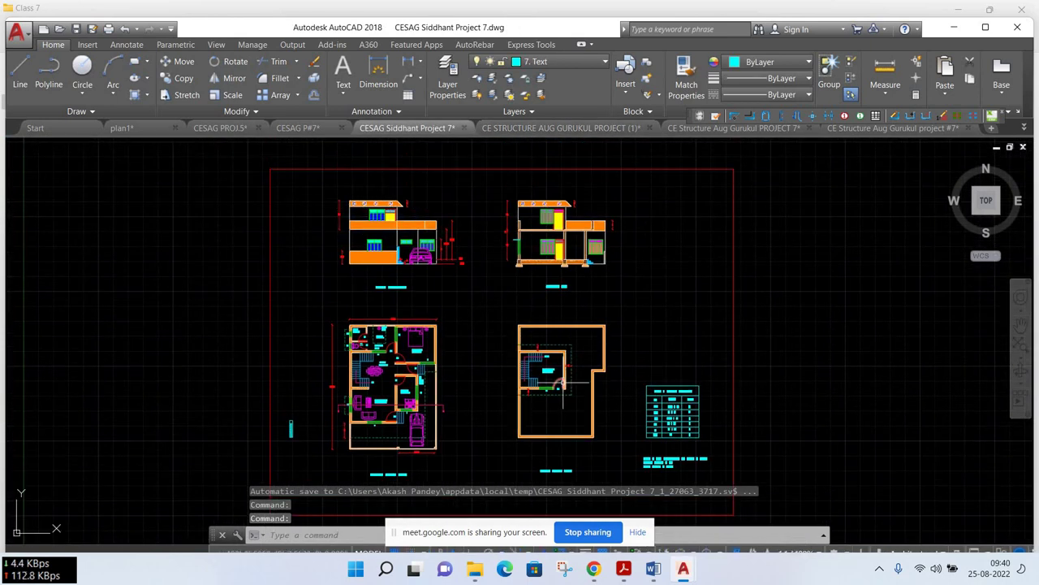
scroll(562, 382, "up", 5)
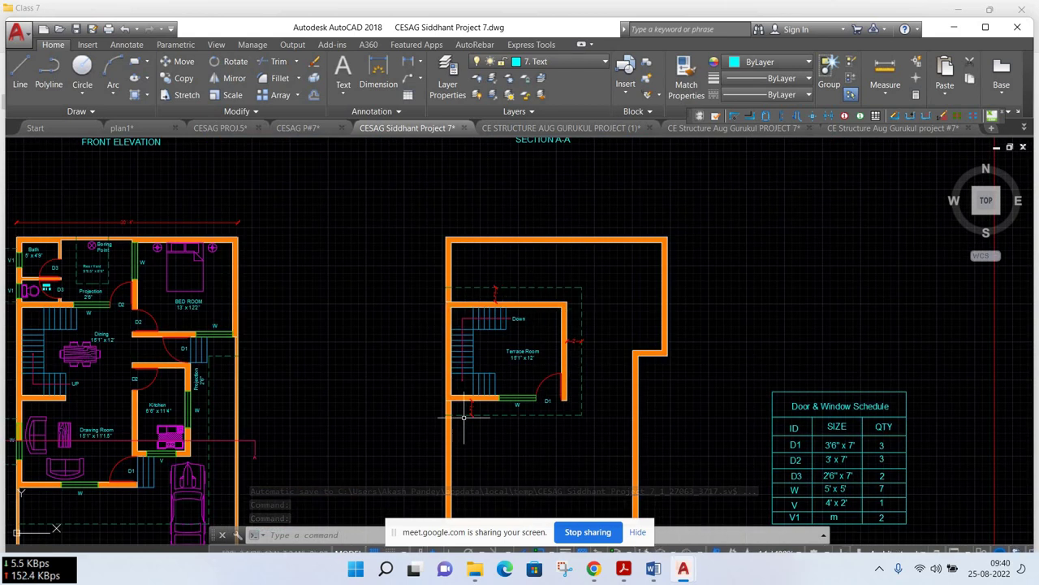
scroll(504, 404, "down", 5)
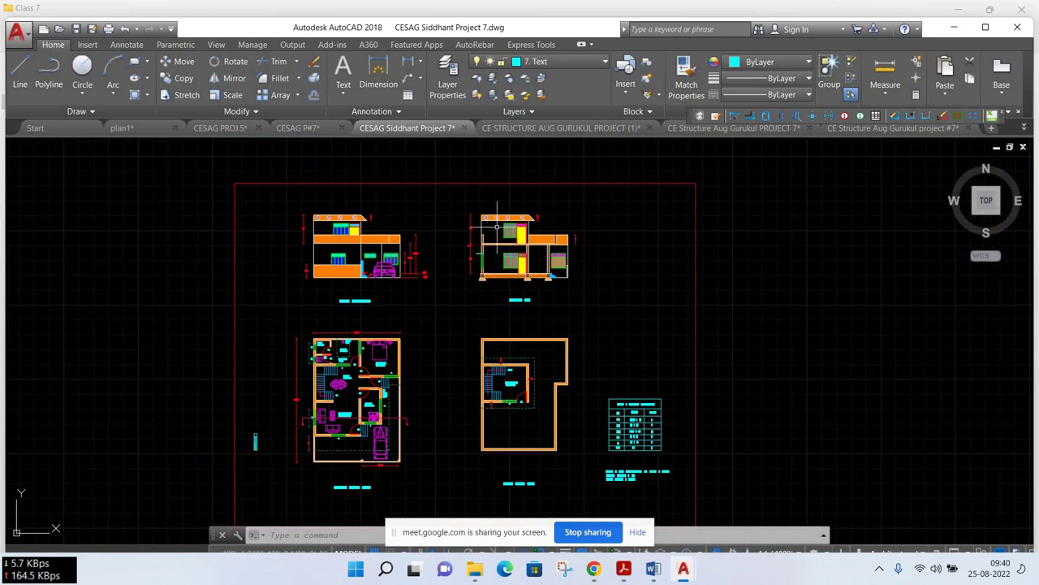
scroll(498, 226, "up", 5)
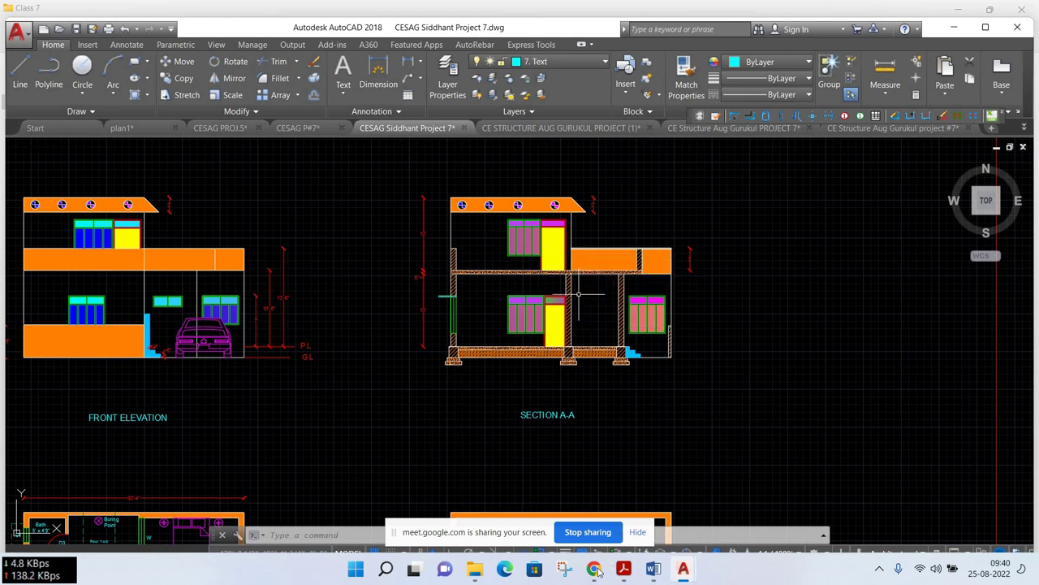
mouse_move(474, 568)
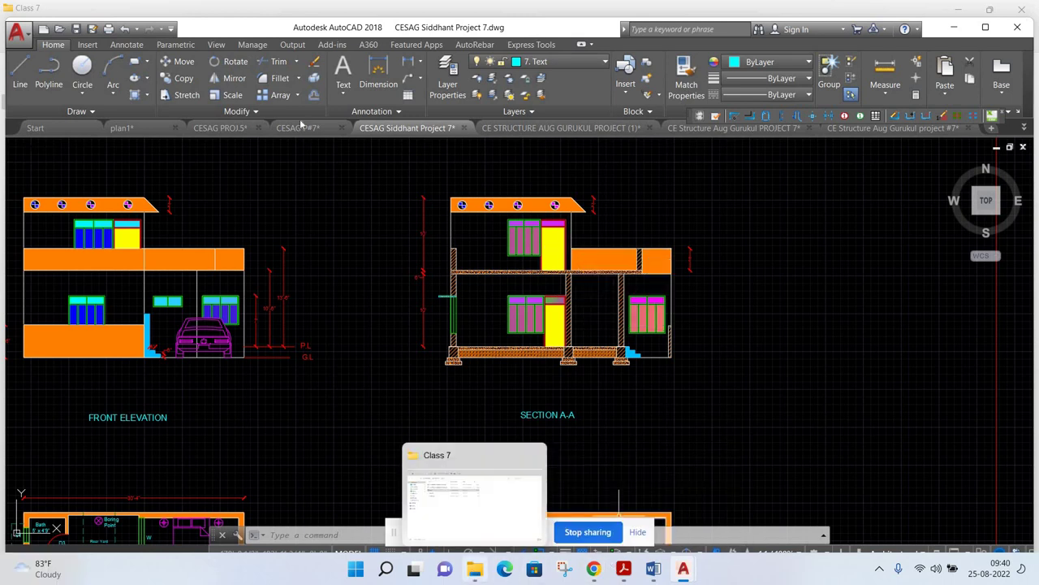
Open the (10 set) Civil WORKBOOK Final PDF from Structure Batch > Class 1
left_click(475, 569)
left_click(218, 73)
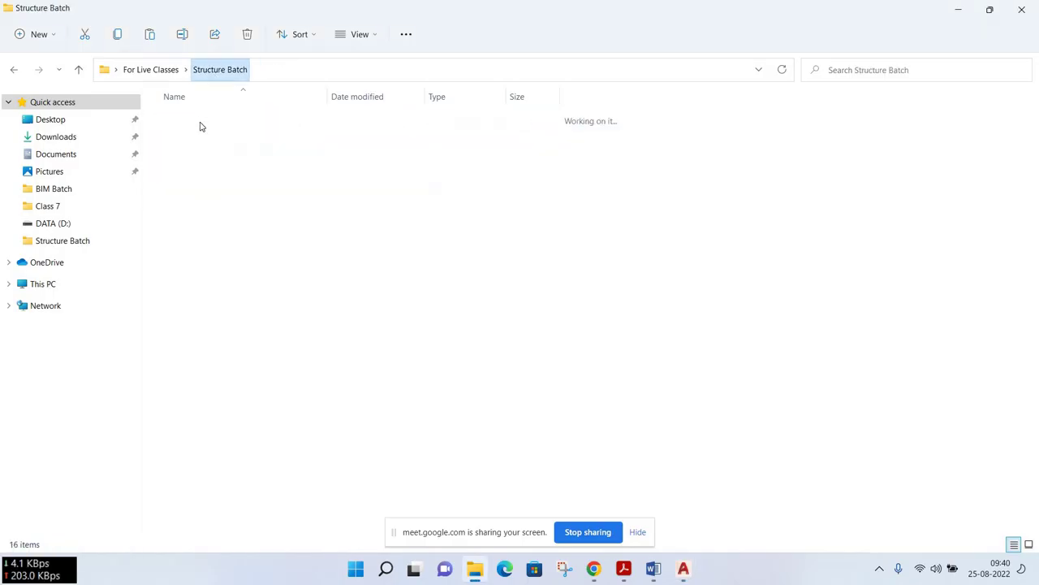
double_click(212, 121)
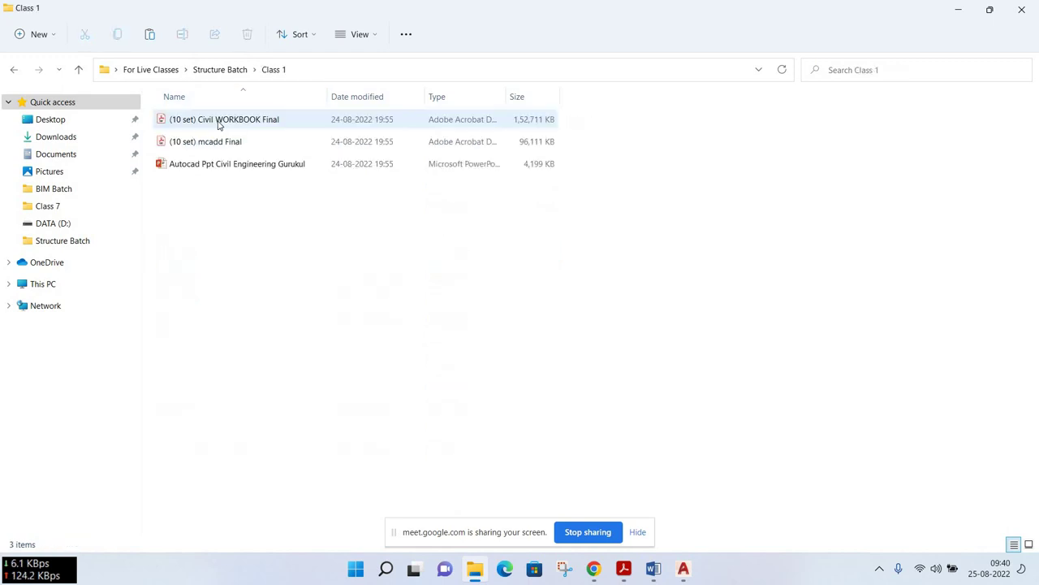
double_click(218, 121)
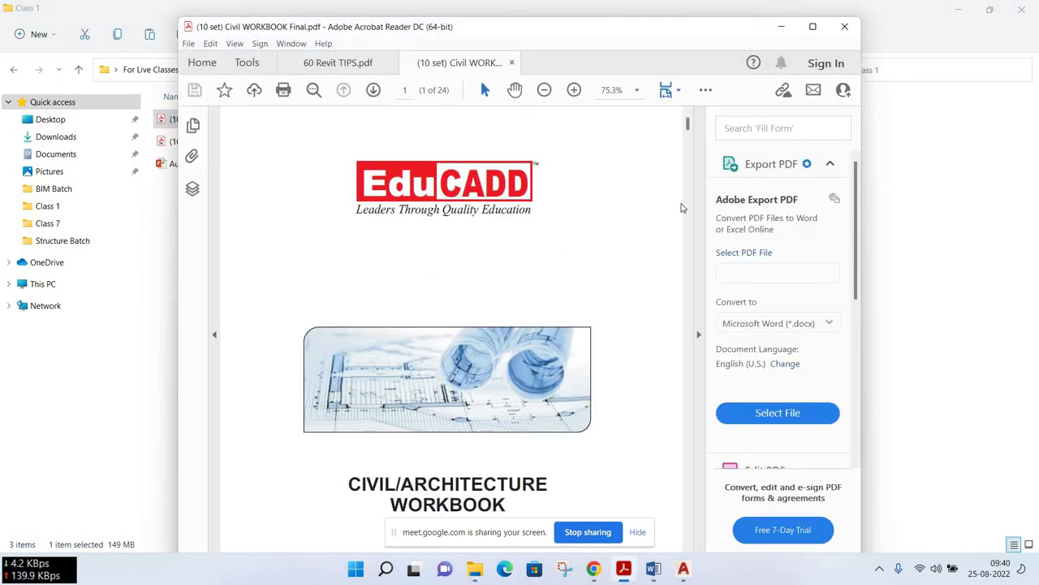
Scroll the workbook to the page 16 schematic front elevation, then return to the Meet call
left_click(687, 242)
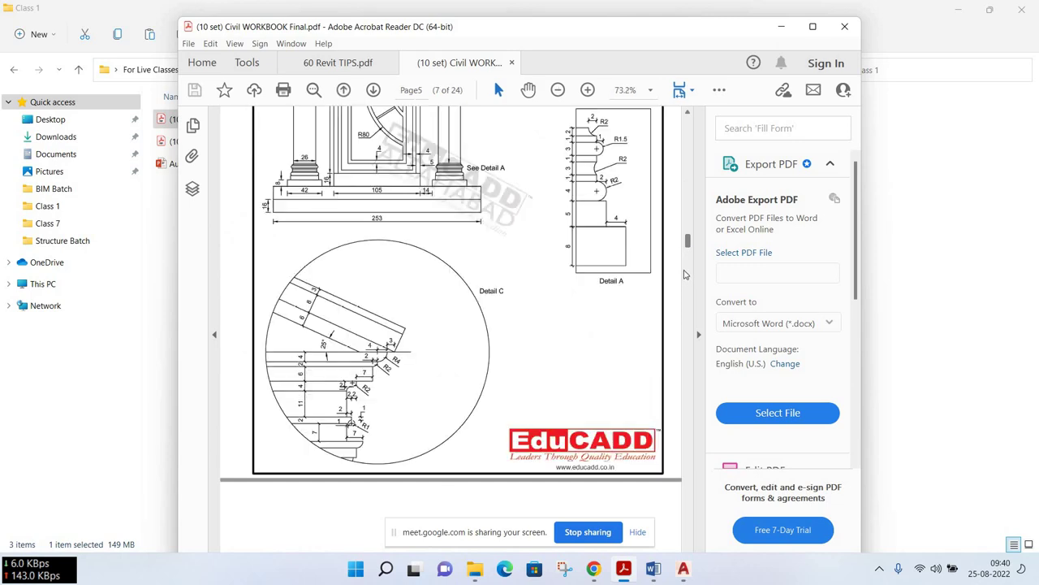
left_click_drag(683, 274, 688, 401)
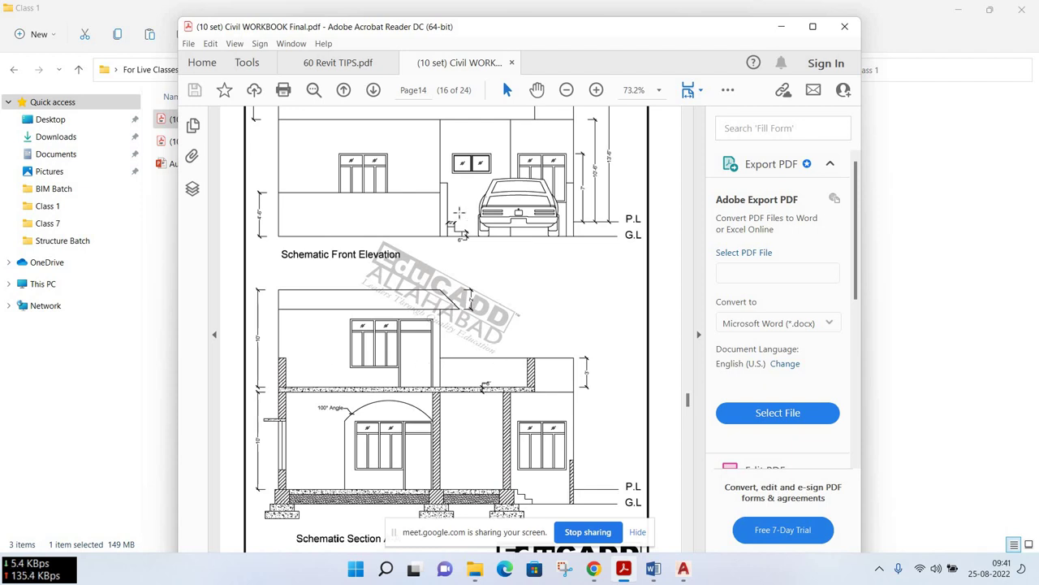
scroll(553, 196, "up", 3)
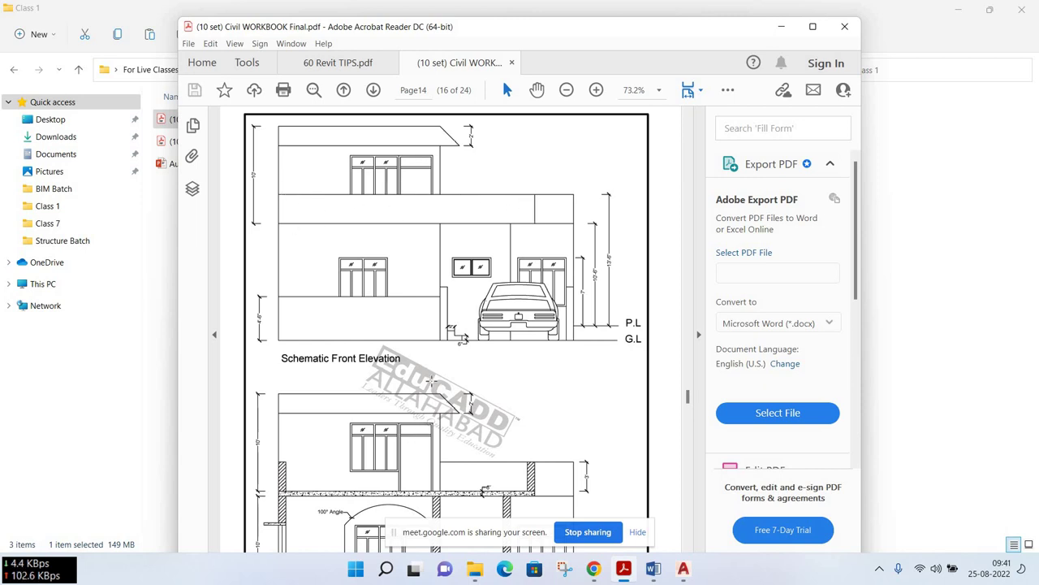
scroll(432, 381, "down", 2)
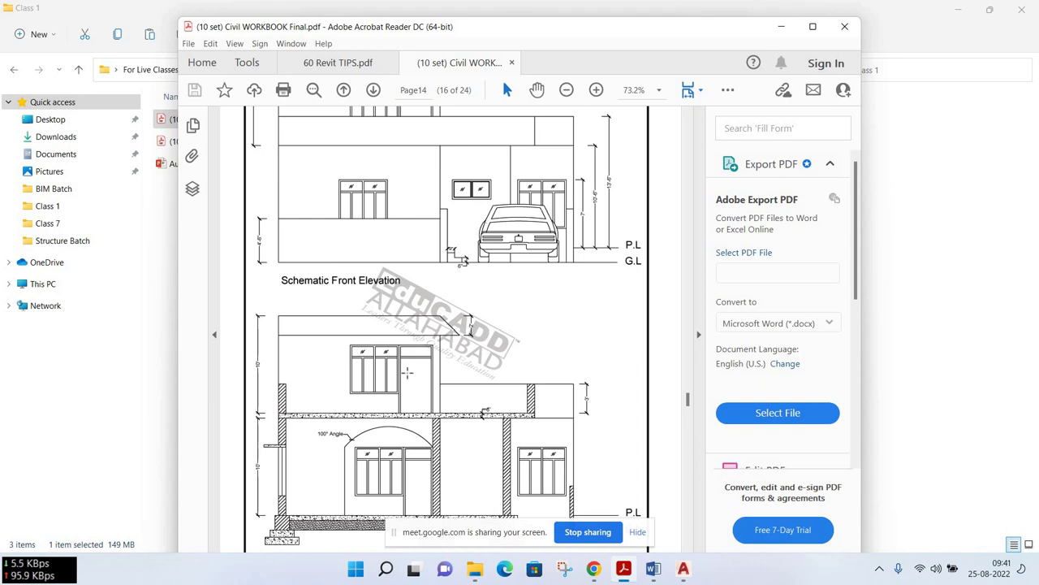
mouse_move(593, 568)
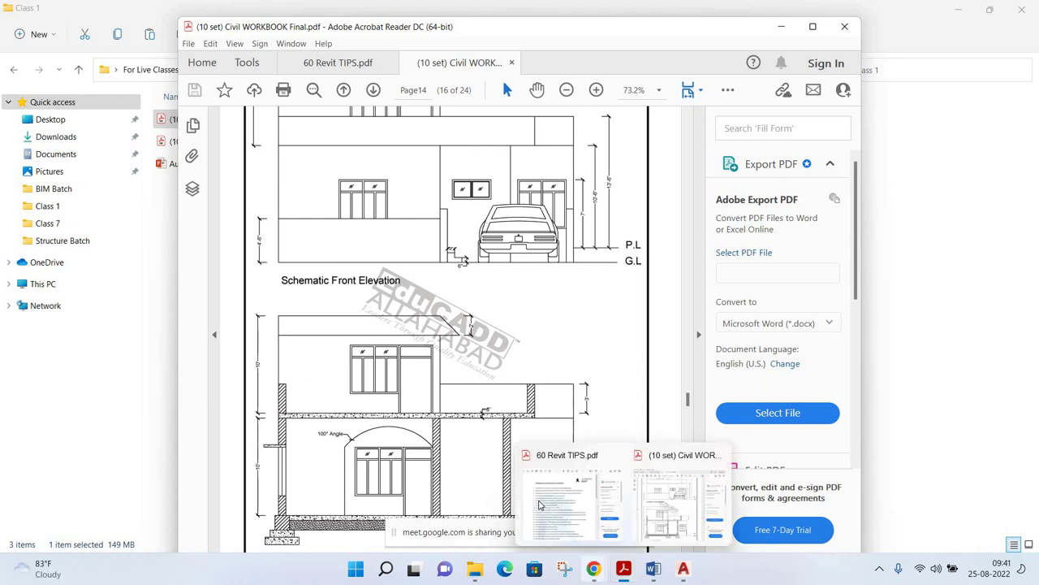
left_click(519, 496)
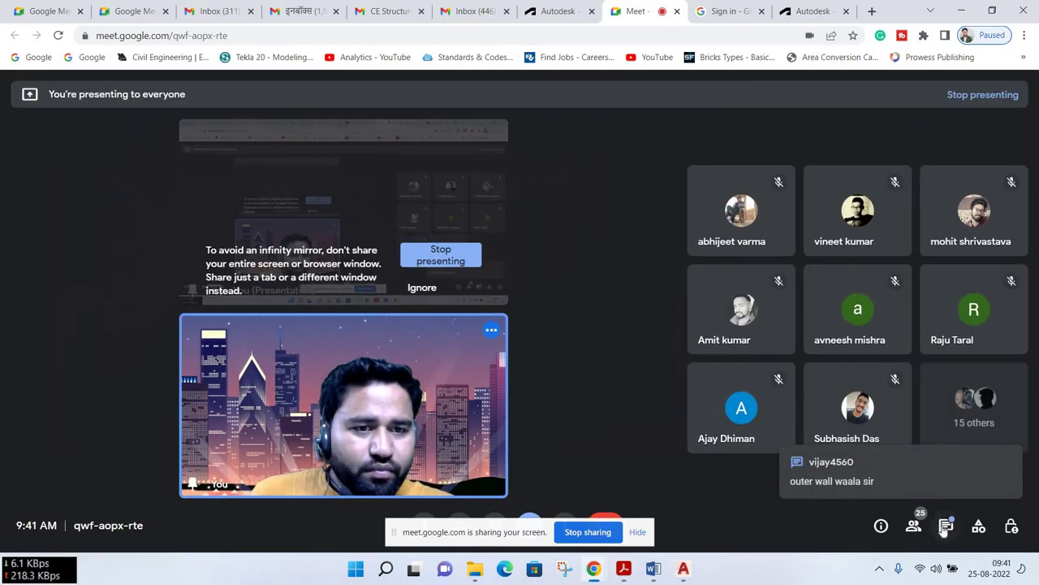
left_click(949, 526)
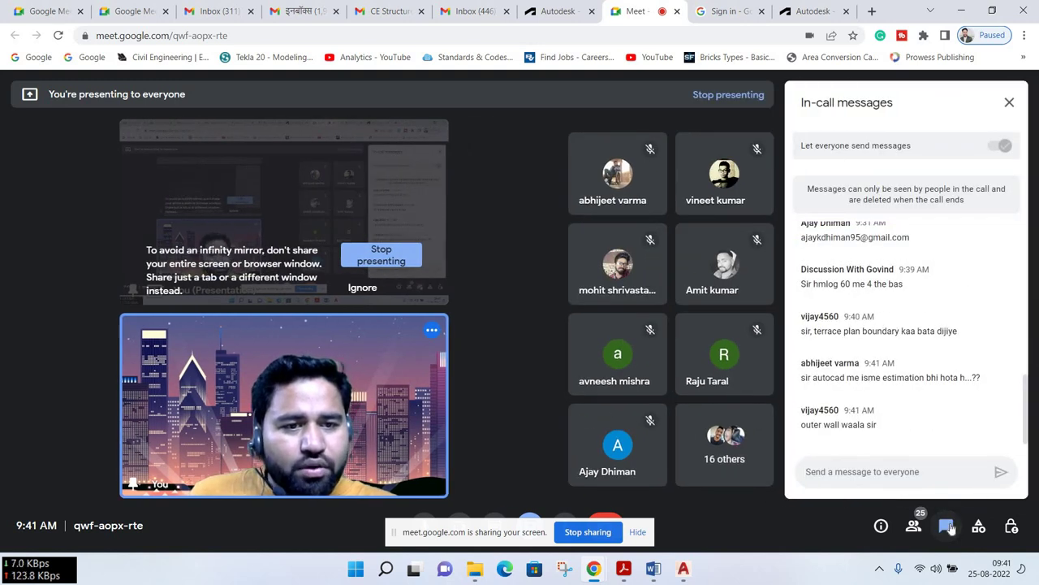
left_click(948, 526)
left_click(948, 526)
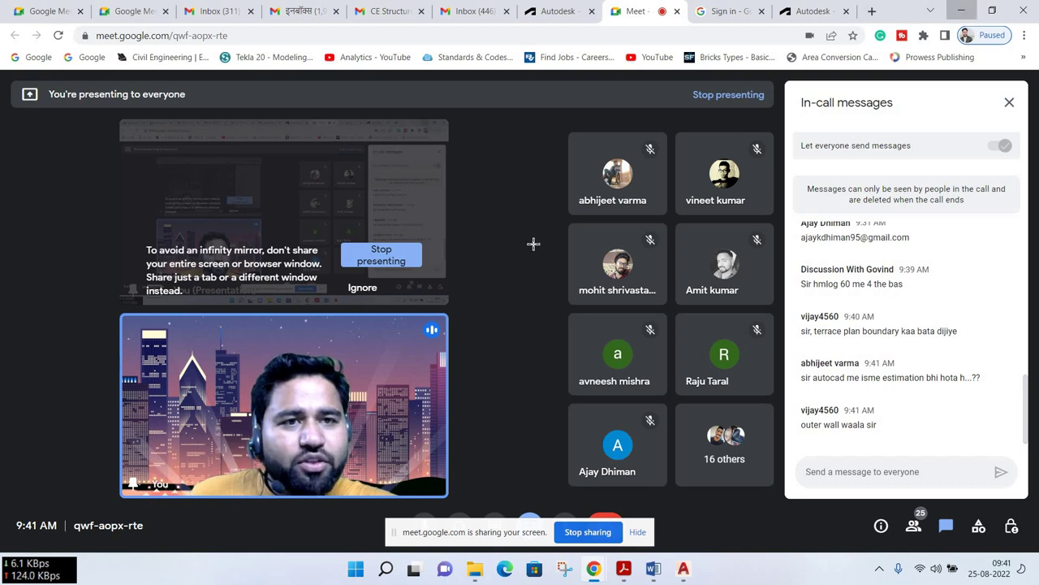
left_click(964, 10)
scroll(569, 365, "up", 3)
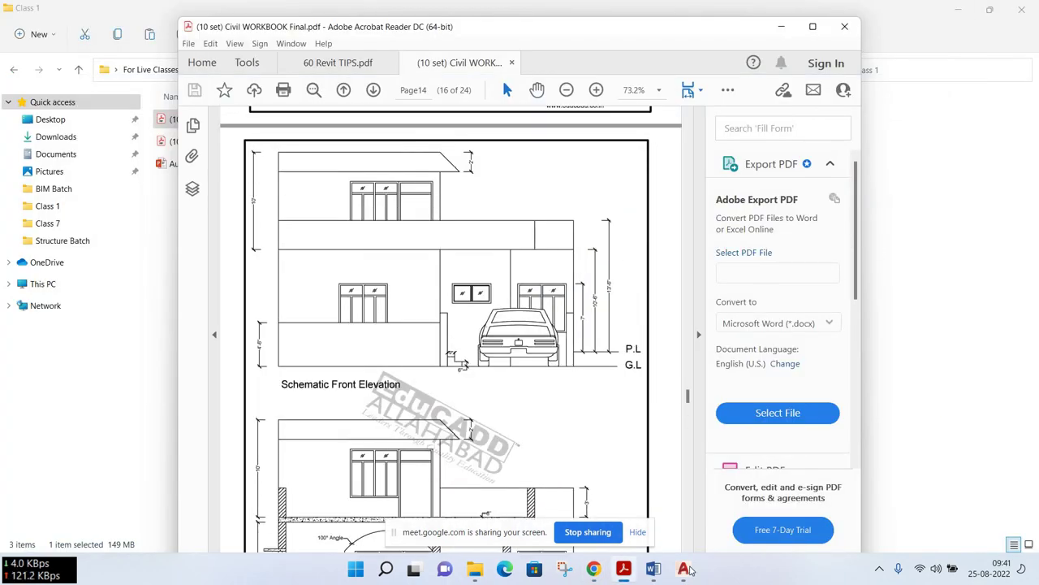
Open plan 1 (1).dwg from AutoCAD's recent list and frame its floor plans, elevation and section
right_click(683, 568)
left_click_drag(667, 449, 668, 441)
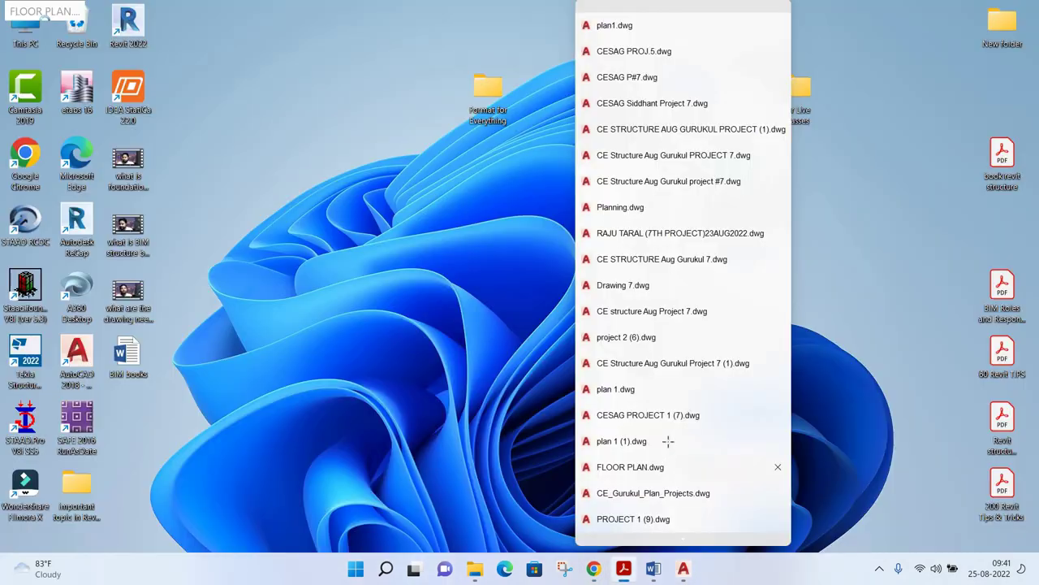
left_click(621, 441)
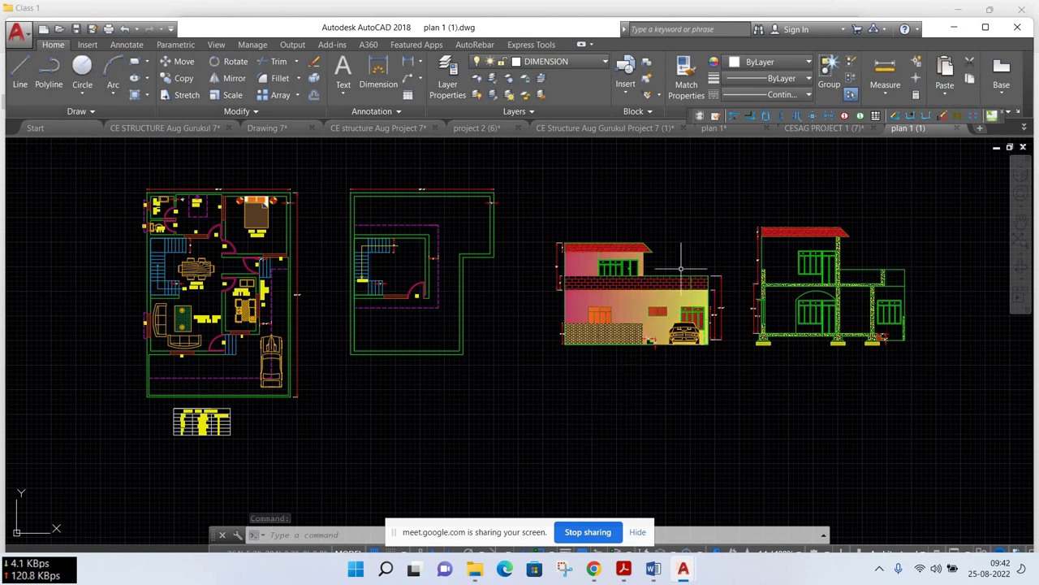
middle_click_drag(660, 251, 639, 267)
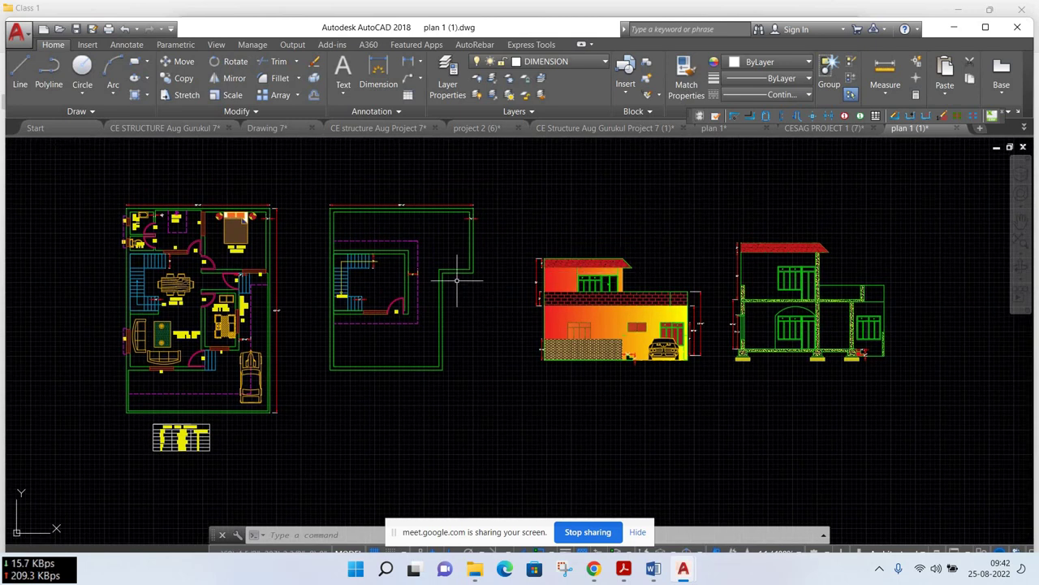
scroll(410, 317, "up", 2)
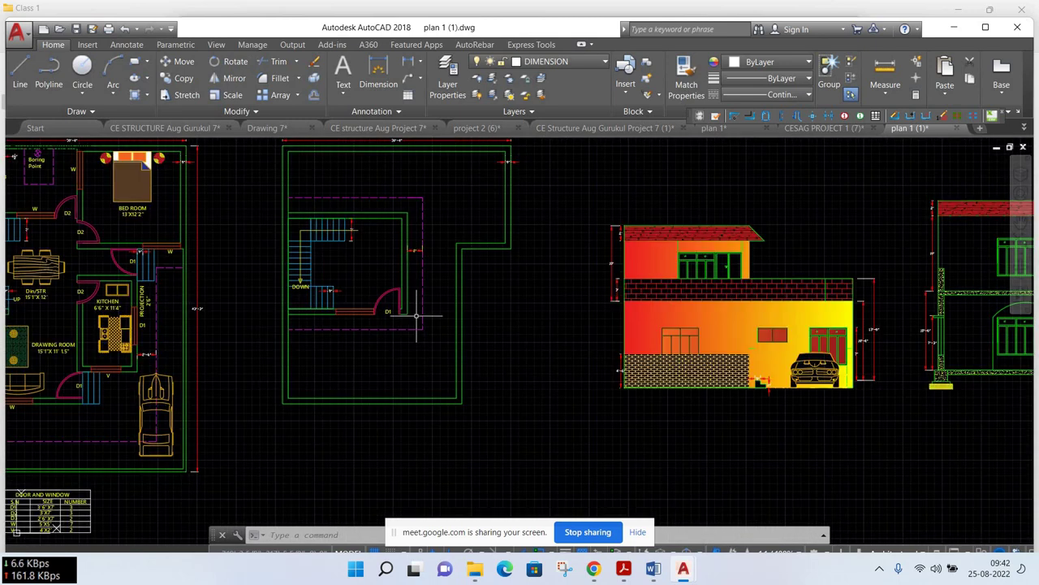
scroll(420, 315, "down", 2)
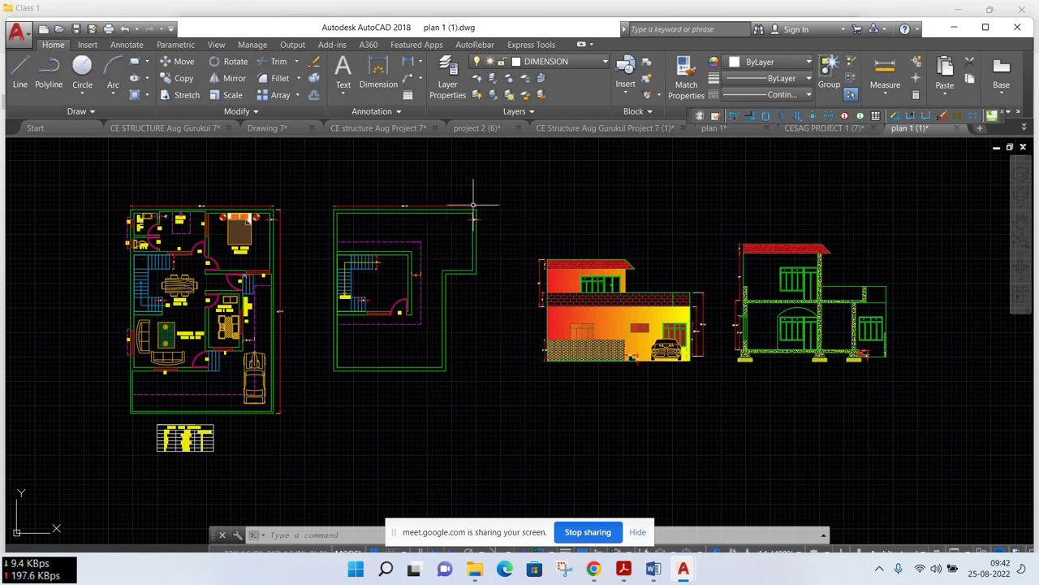
scroll(445, 263, "down", 1)
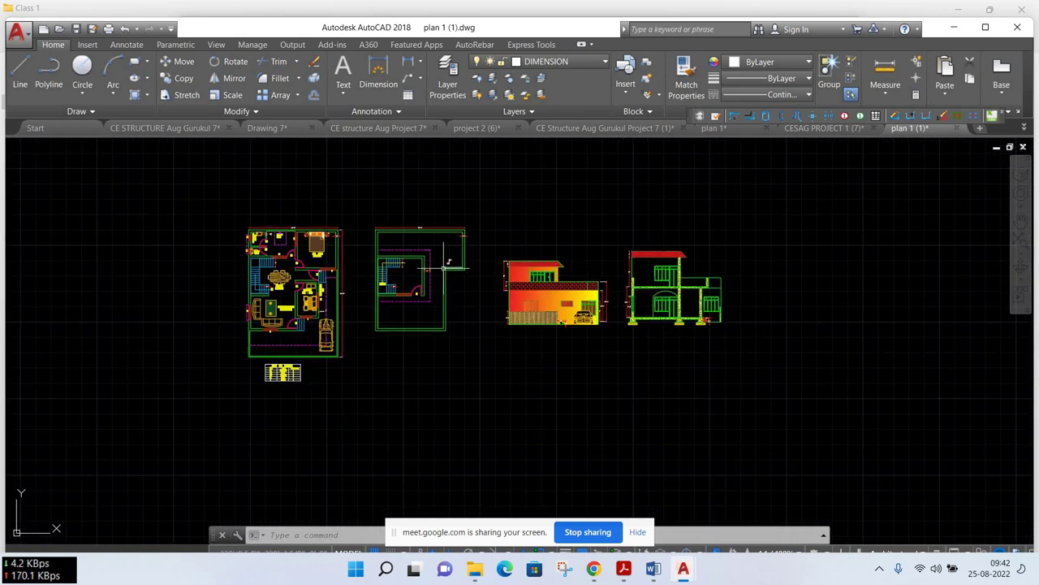
scroll(445, 263, "up", 1)
scroll(445, 264, "up", 2)
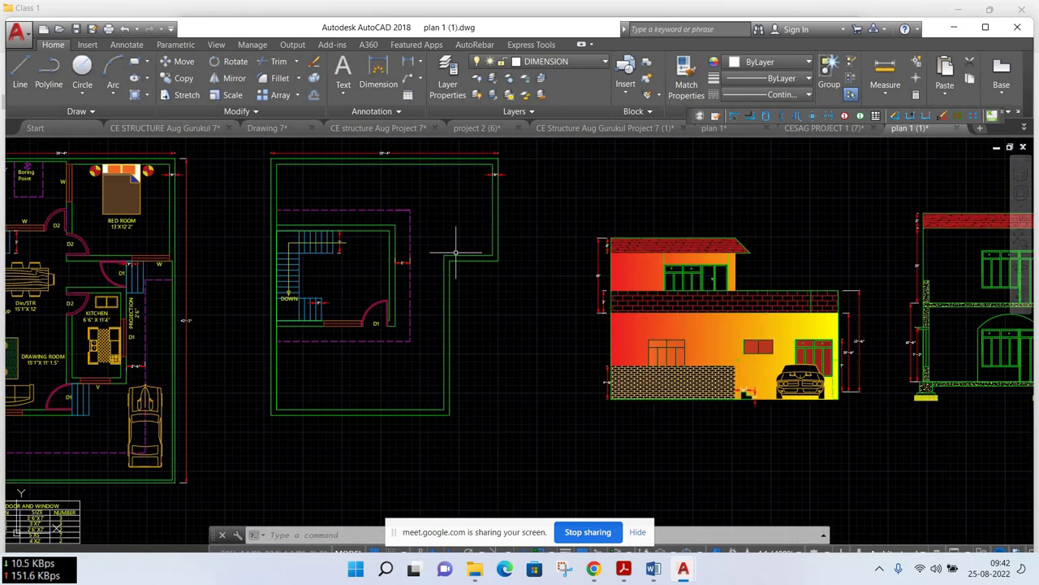
scroll(449, 263, "up", 2)
scroll(454, 261, "down", 2)
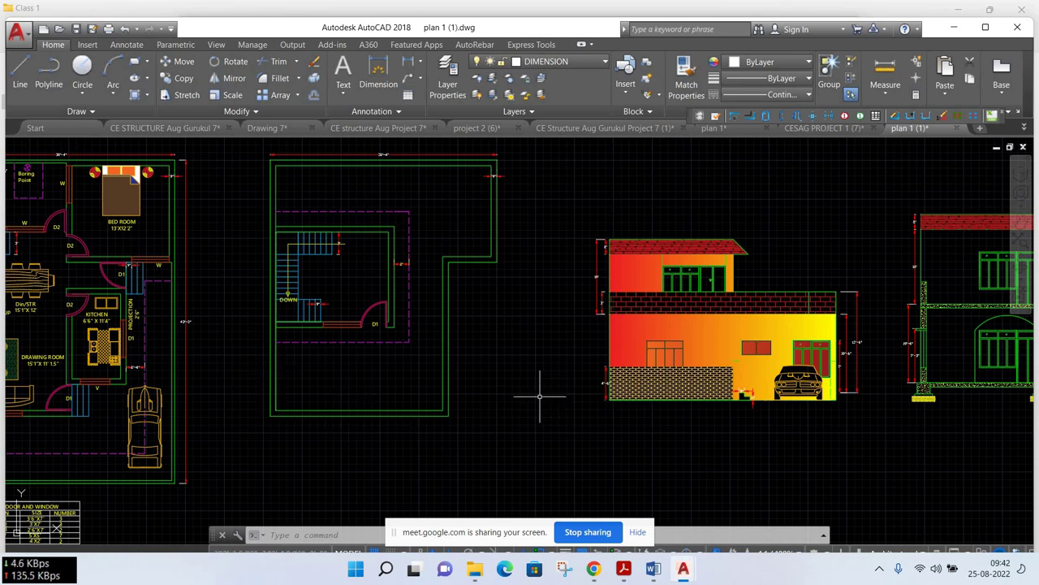
Run OVERKILL on the house plans, ignoring linetype, linetype scale and lineweight
type("o")
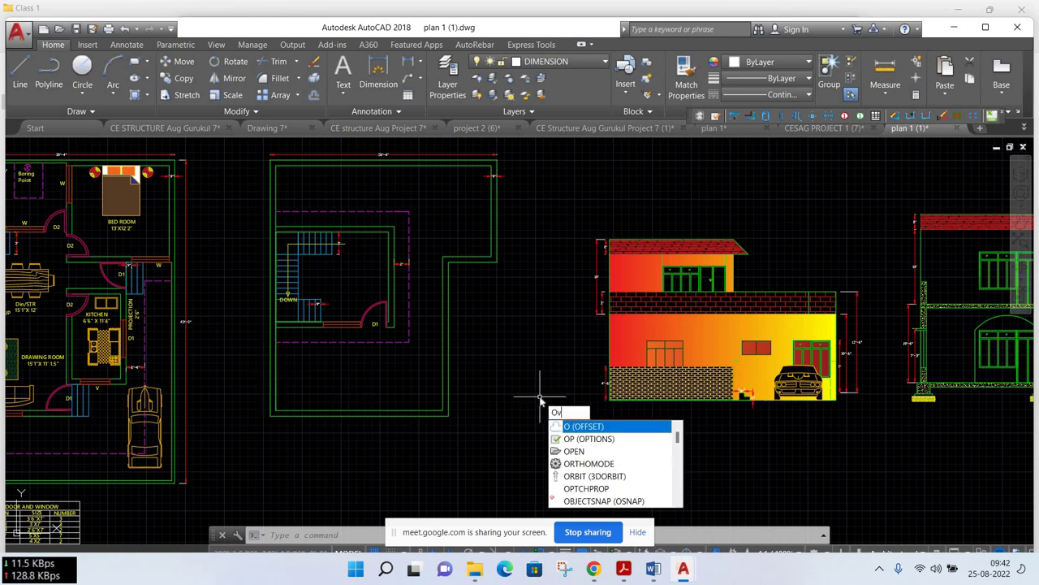
type("v")
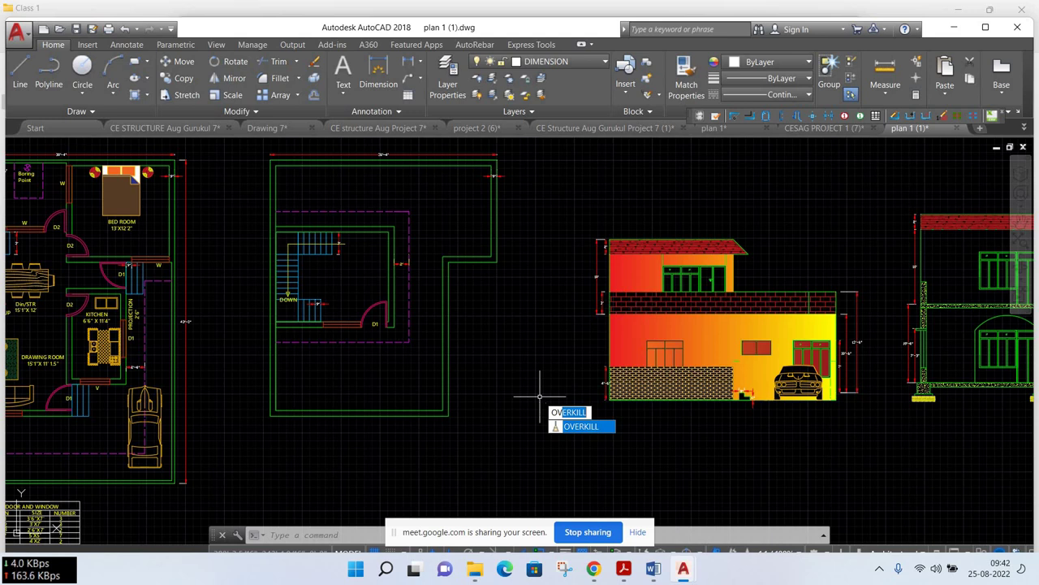
key("Return")
scroll(536, 401, "down", 2)
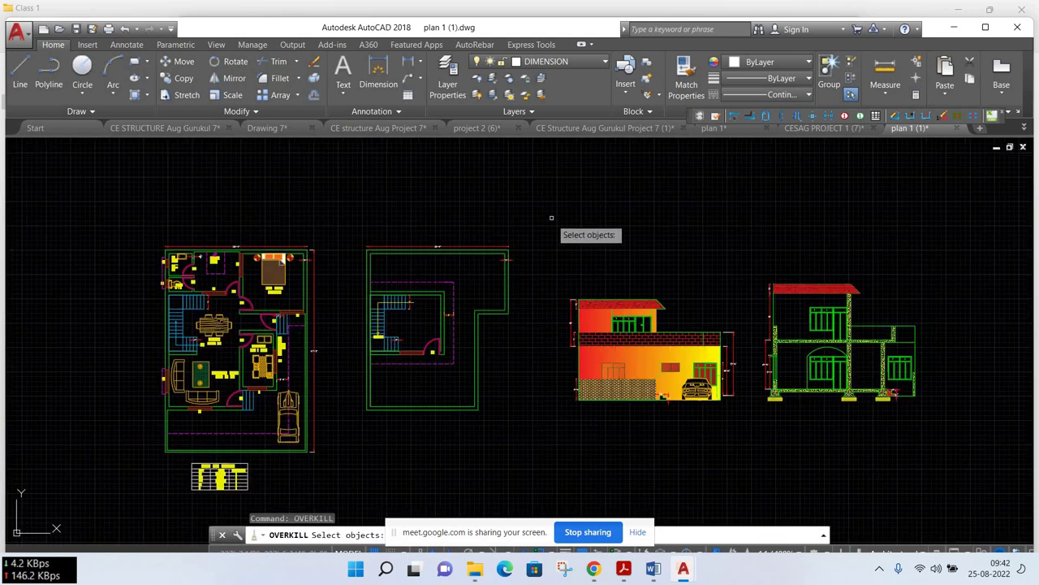
left_click(554, 208)
left_click(339, 431)
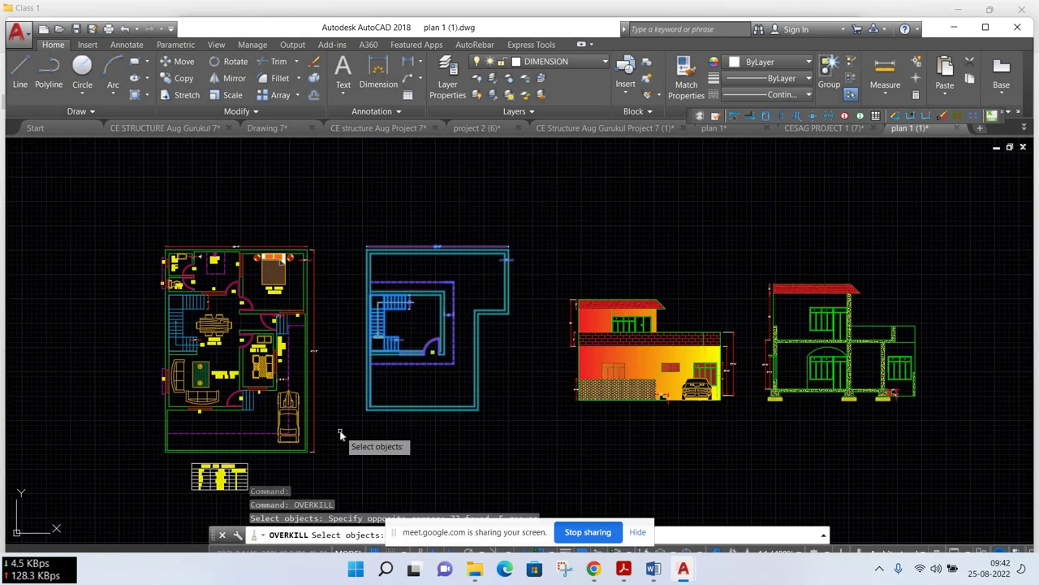
key("Return")
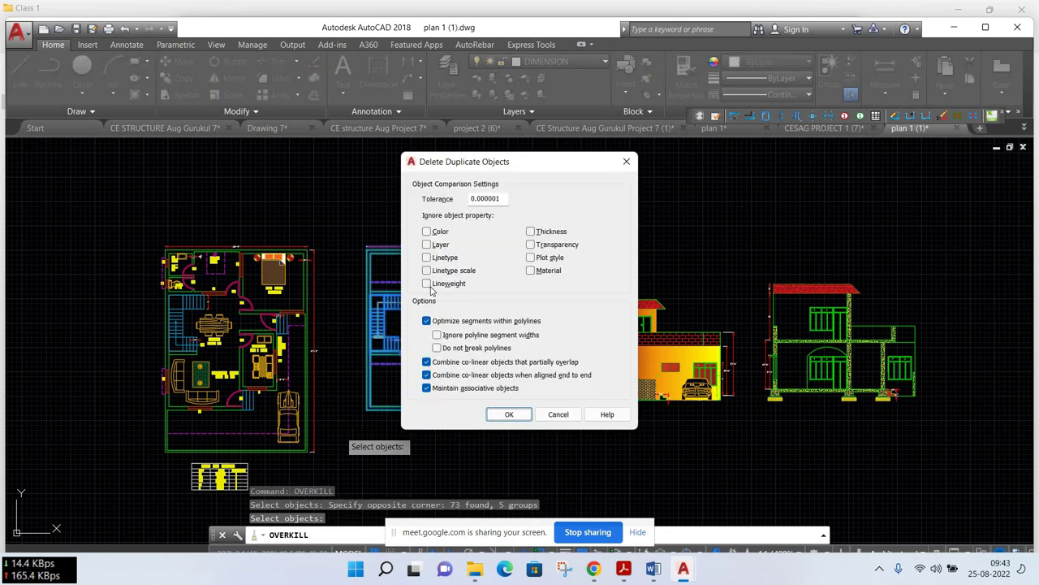
left_click(426, 283)
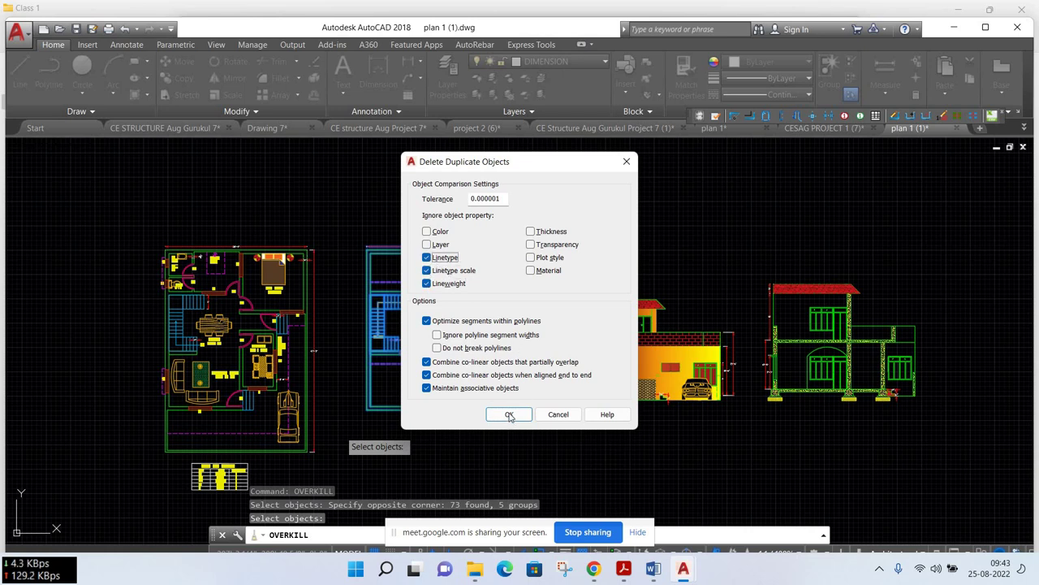
left_click(510, 414)
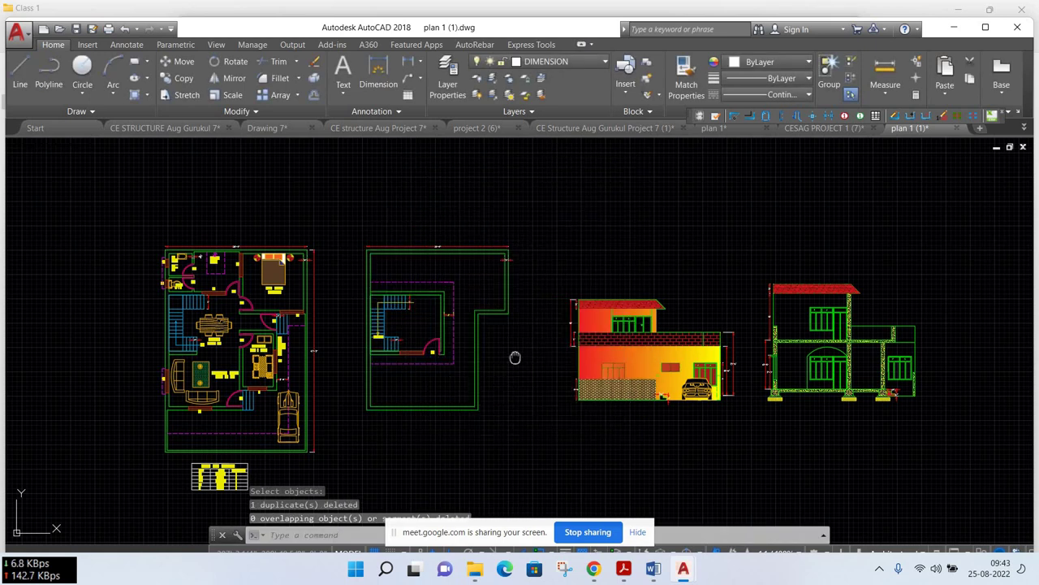
Pan to the empty space right of the drawings and start the LINE command
middle_click_drag(514, 355, 333, 306)
middle_click_drag(600, 333, 134, 343)
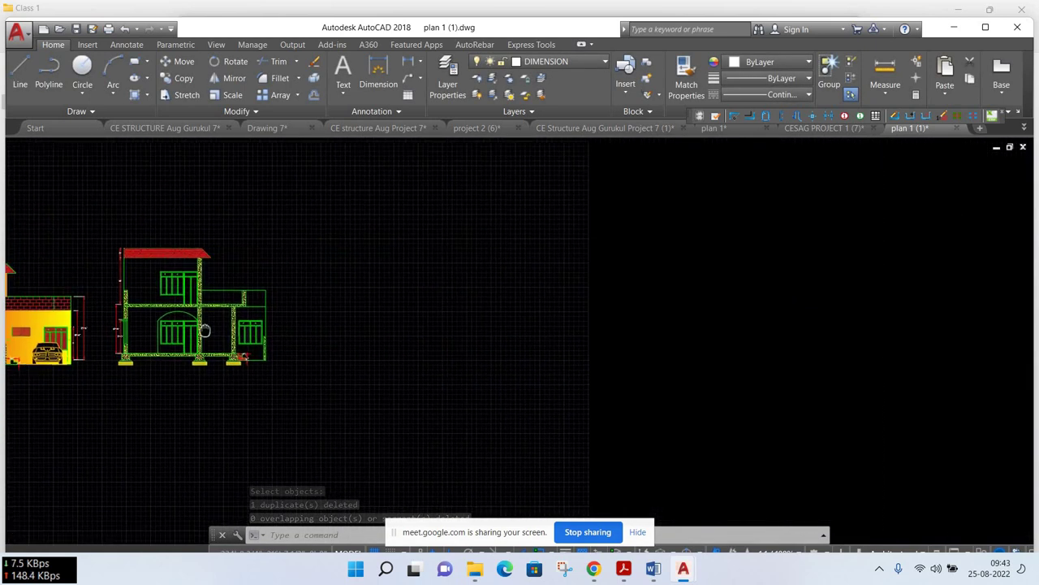
key("l")
key("Return")
scroll(482, 343, "up", 3)
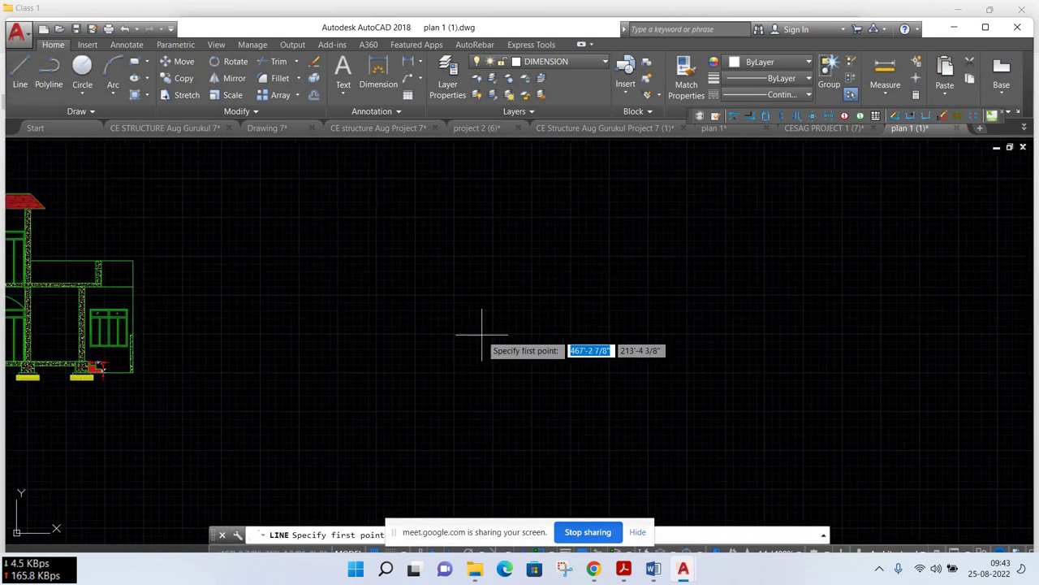
Draw two overlapping horizontal lines in the empty space beside the house
left_click(332, 326)
left_click(635, 327)
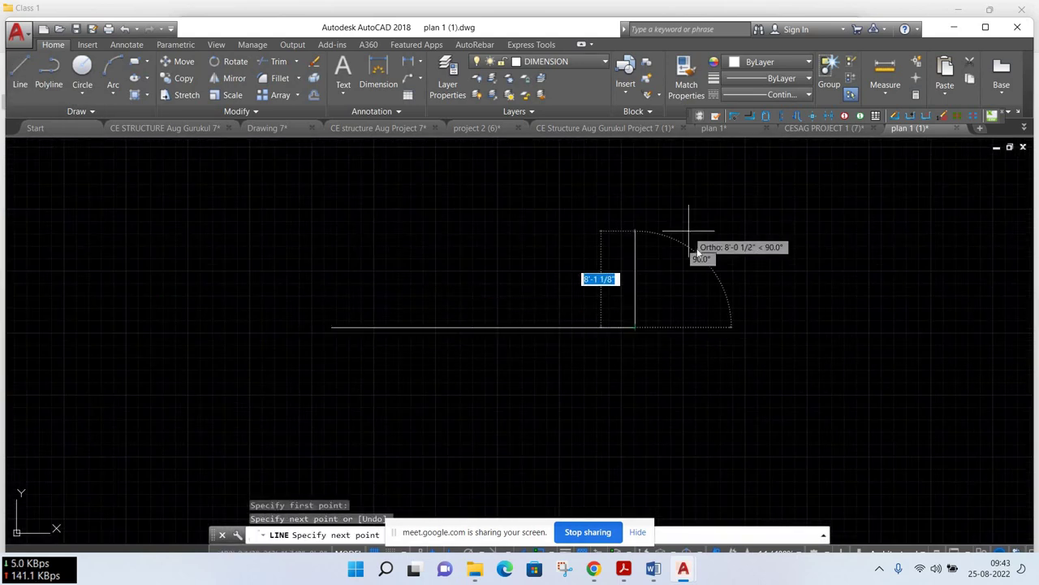
right_click(690, 232)
left_click(711, 239)
right_click(690, 243)
left_click(714, 252)
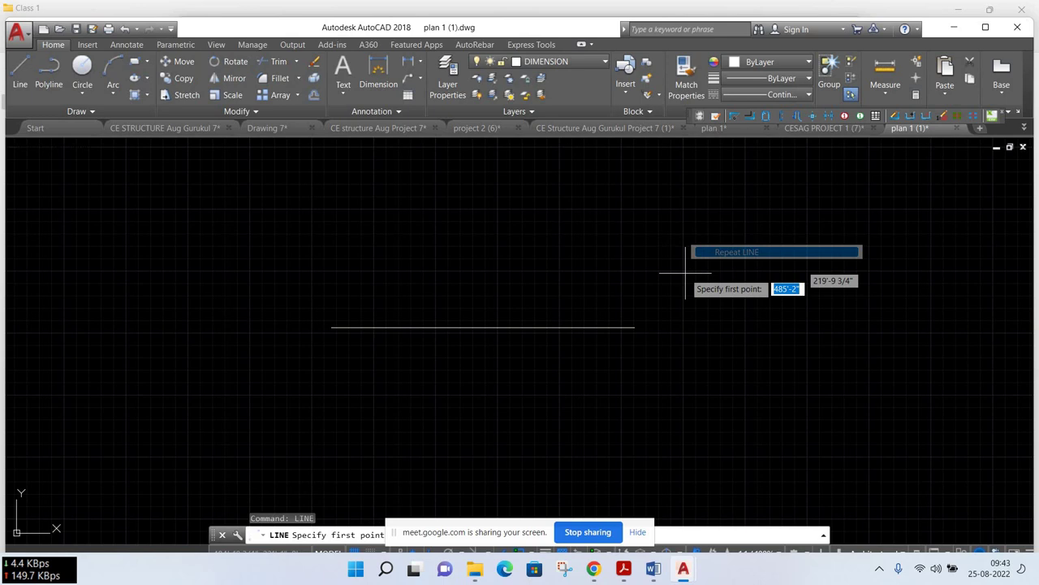
left_click(574, 326)
left_click(874, 326)
right_click(836, 253)
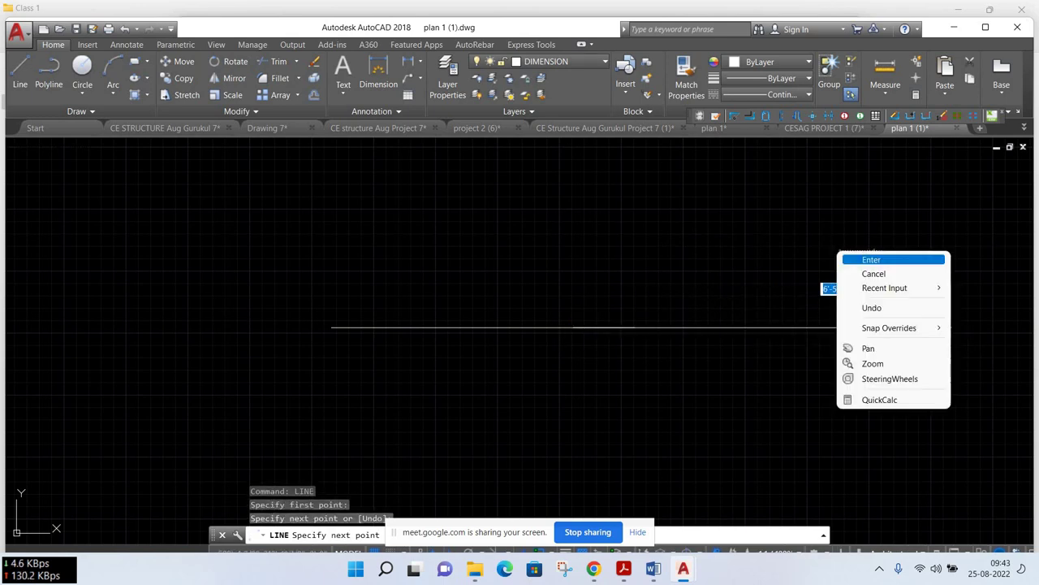
left_click(852, 259)
Add a third horizontal line overlapping the first and extending further left
right_click(513, 218)
left_click(528, 225)
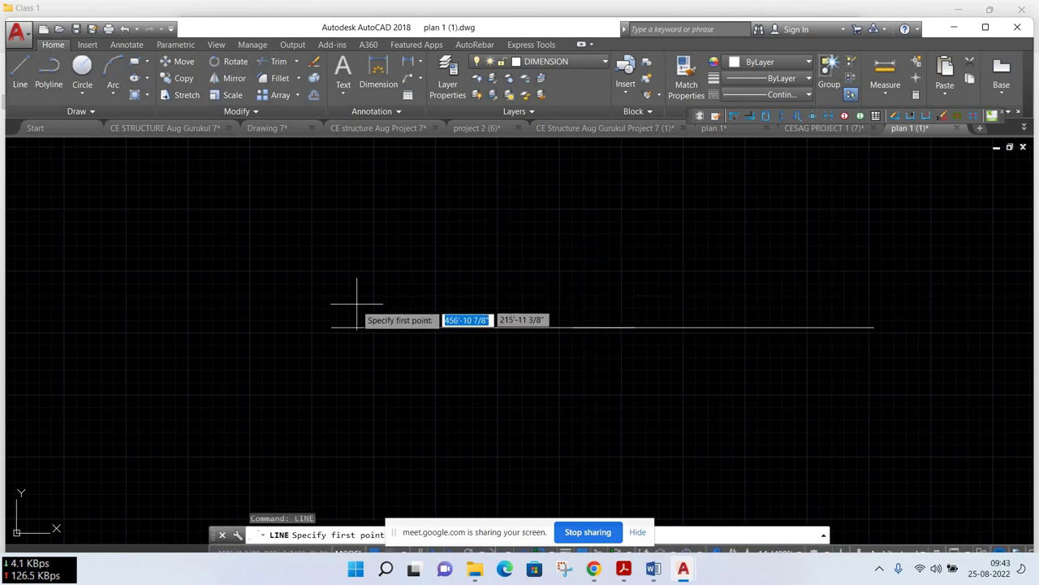
left_click(343, 327)
left_click(184, 327)
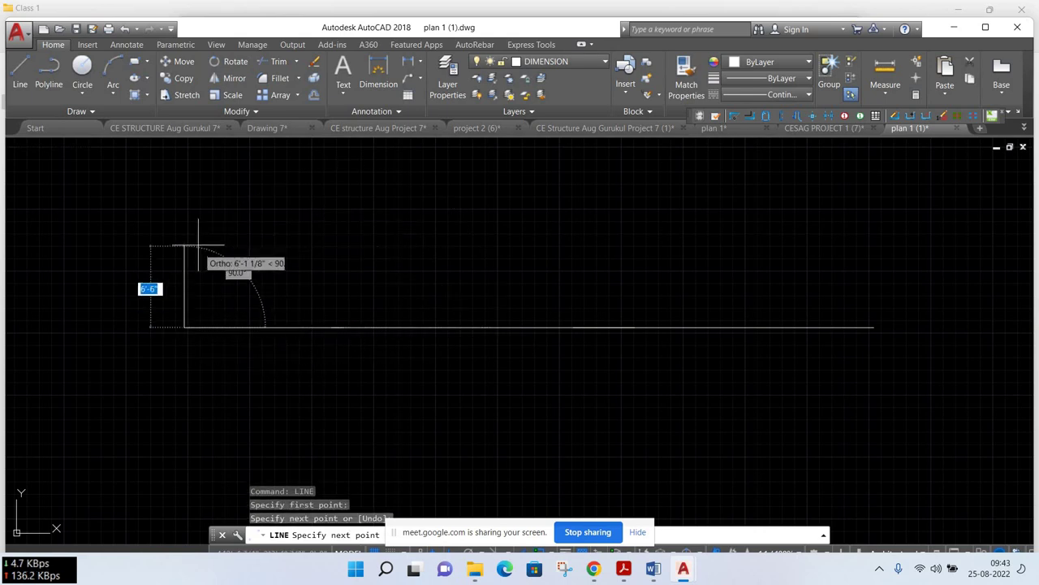
right_click(203, 247)
left_click(226, 251)
scroll(295, 419, "down", 2)
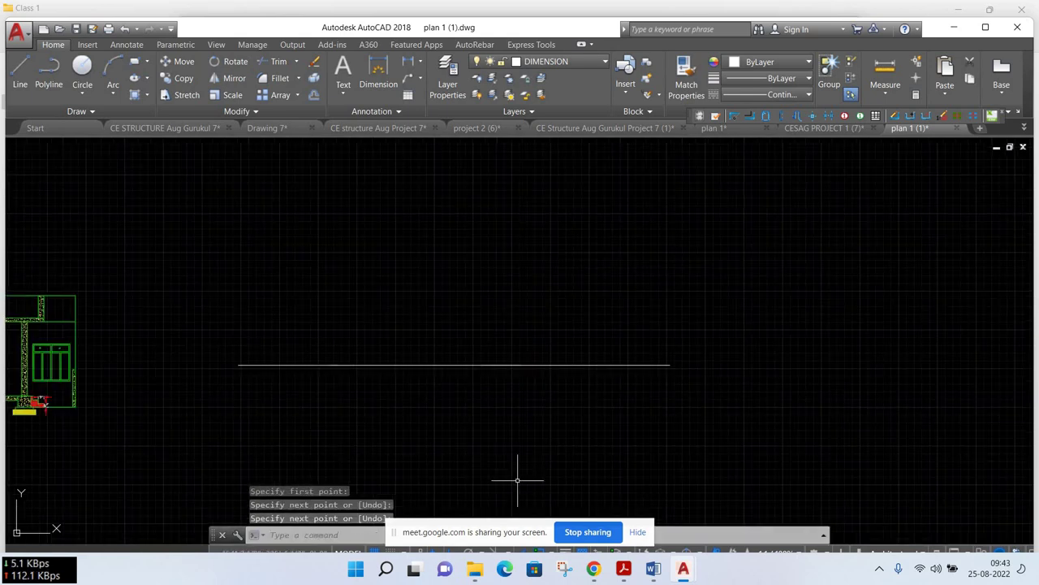
scroll(498, 416, "up", 1)
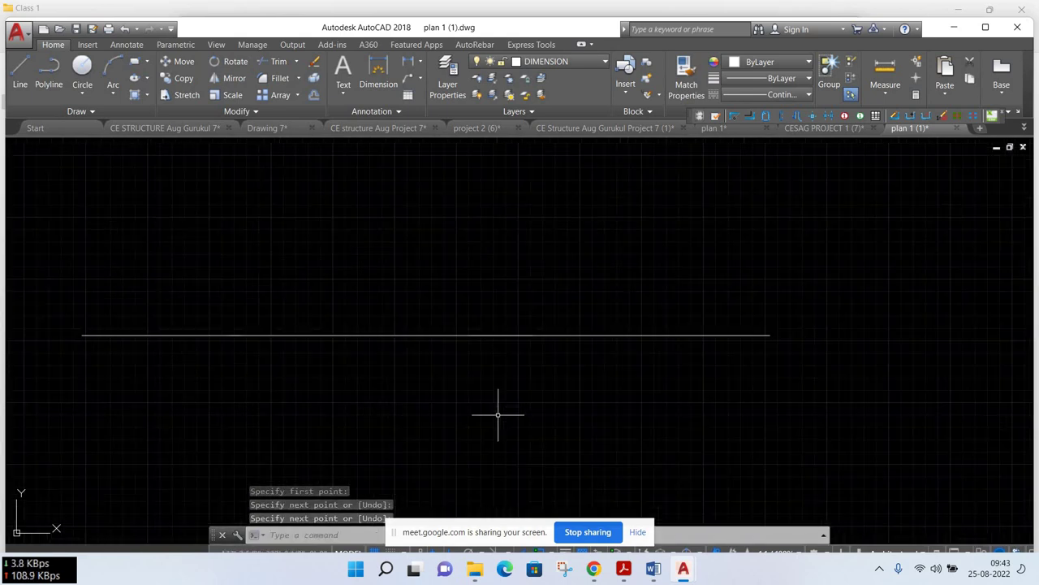
scroll(498, 409, "up", 1)
scroll(491, 292, "down", 1)
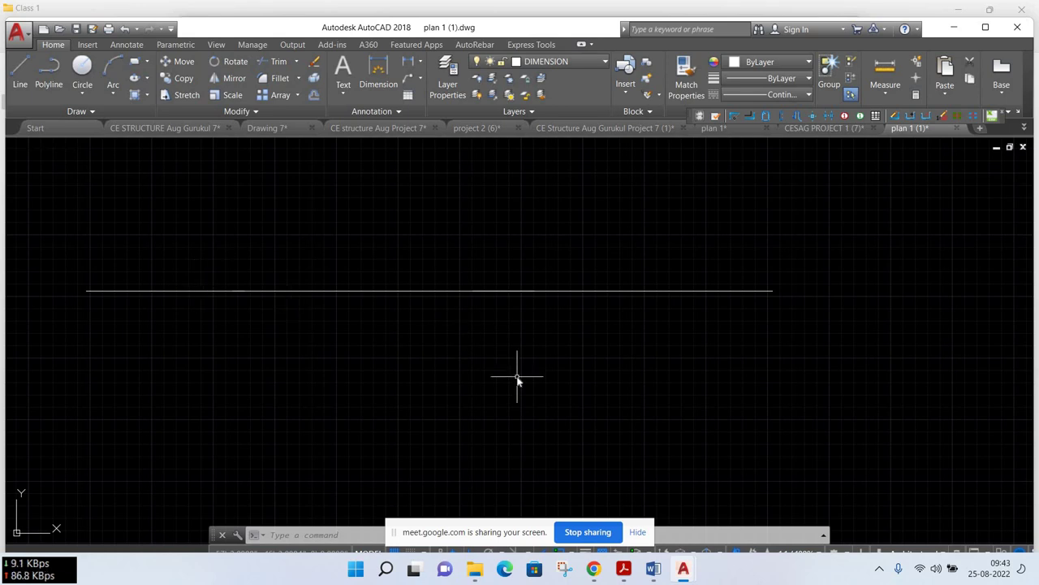
Run OVERKILL on the test lines and confirm only one merged line remains
type("ov")
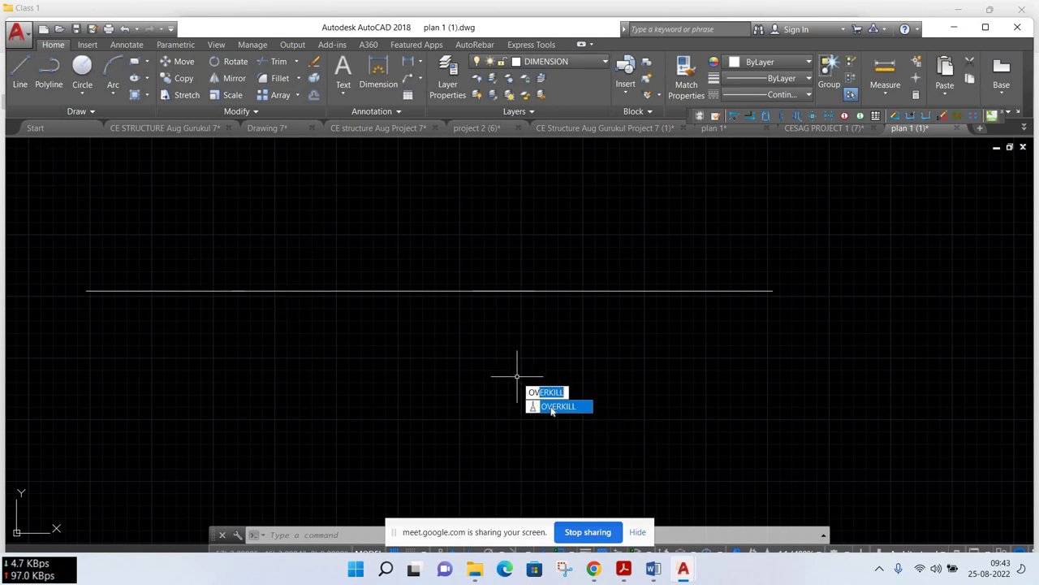
key("Return")
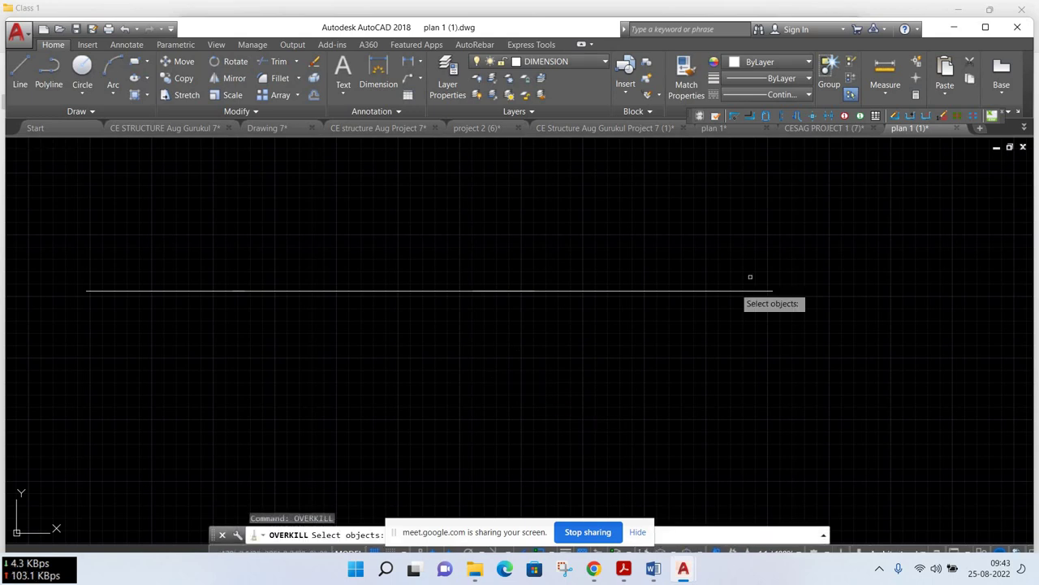
left_click(830, 218)
left_click(46, 408)
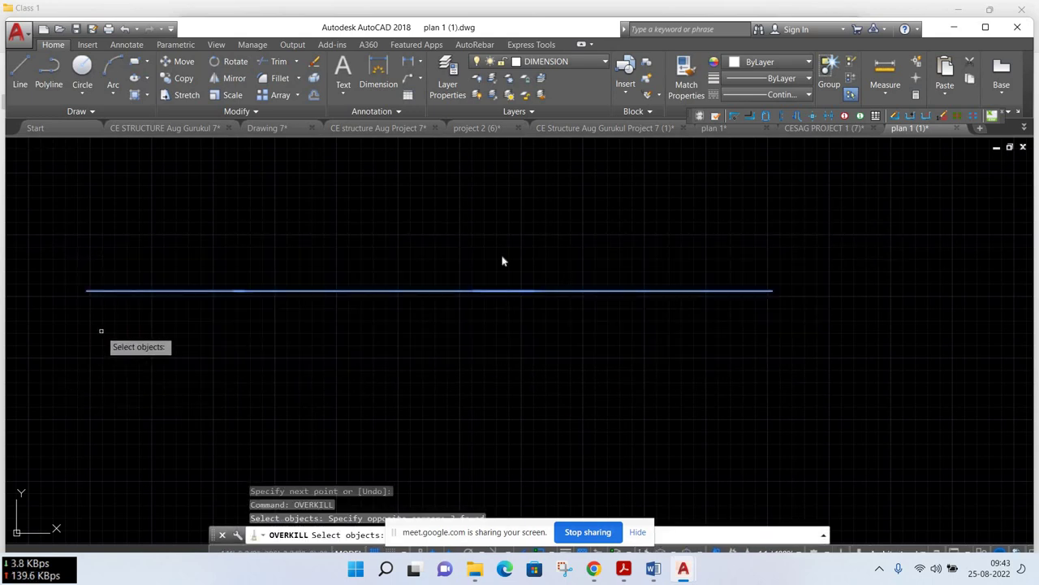
key("Return")
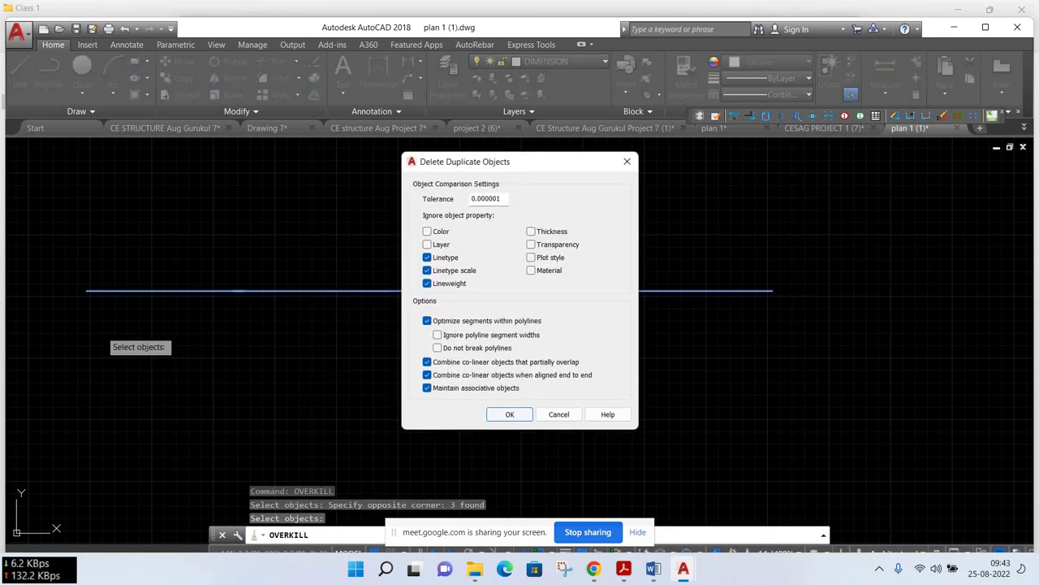
left_click(505, 412)
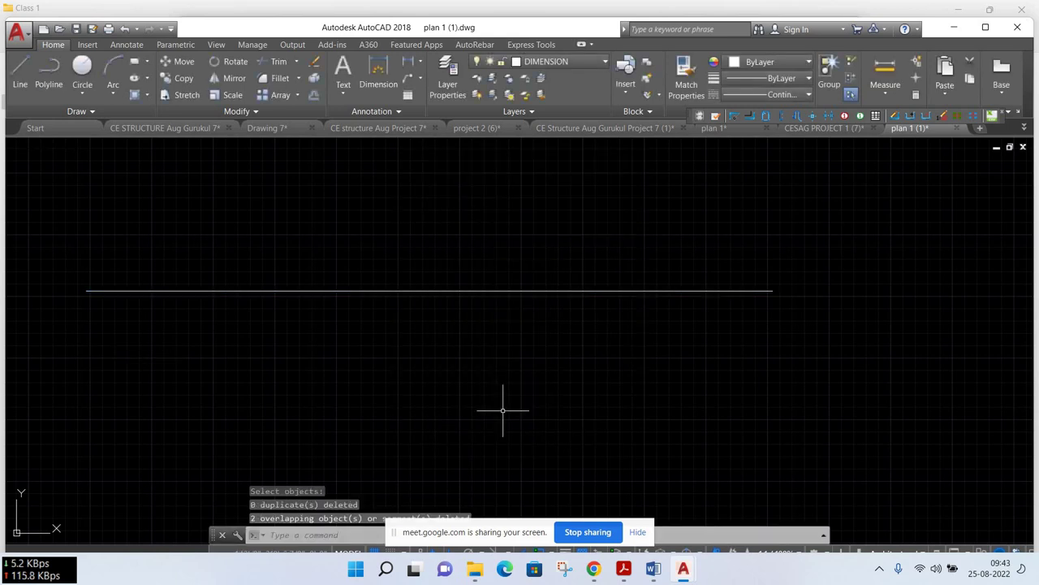
left_click(765, 290)
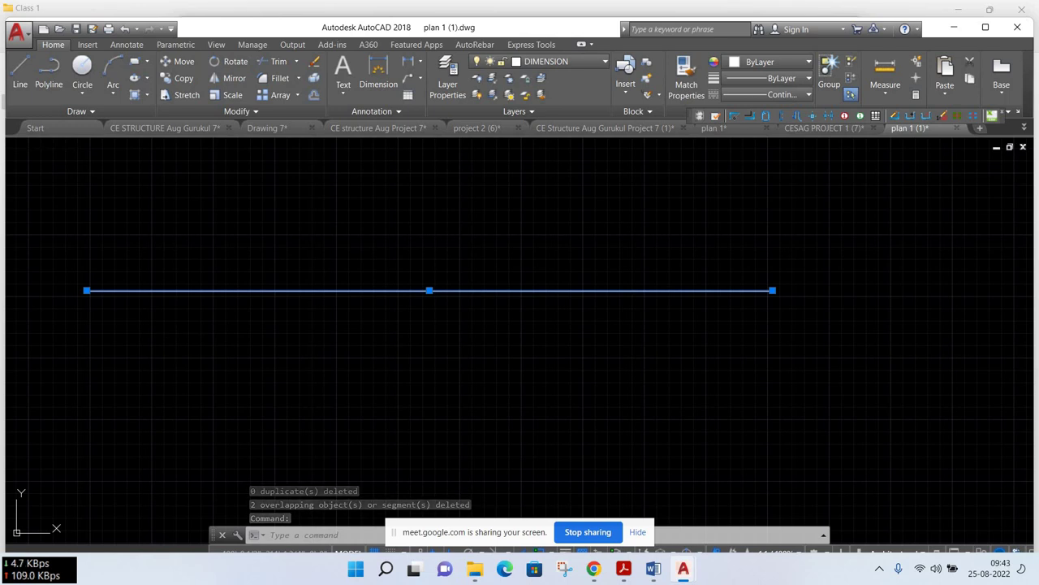
key("Escape")
scroll(326, 345, "down", 4)
scroll(325, 345, "down", 2)
scroll(341, 346, "down", 2)
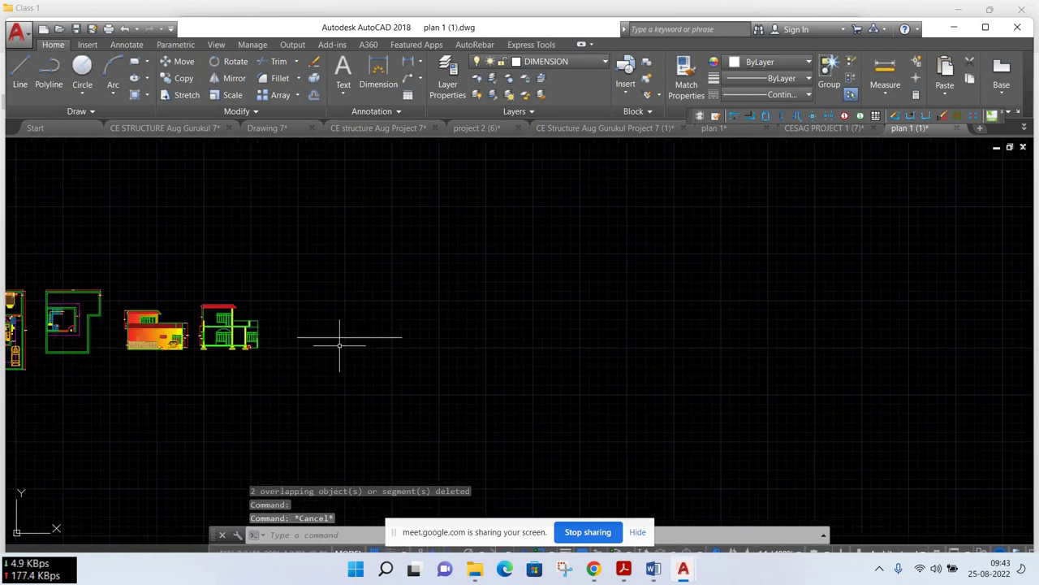
scroll(341, 345, "down", 2)
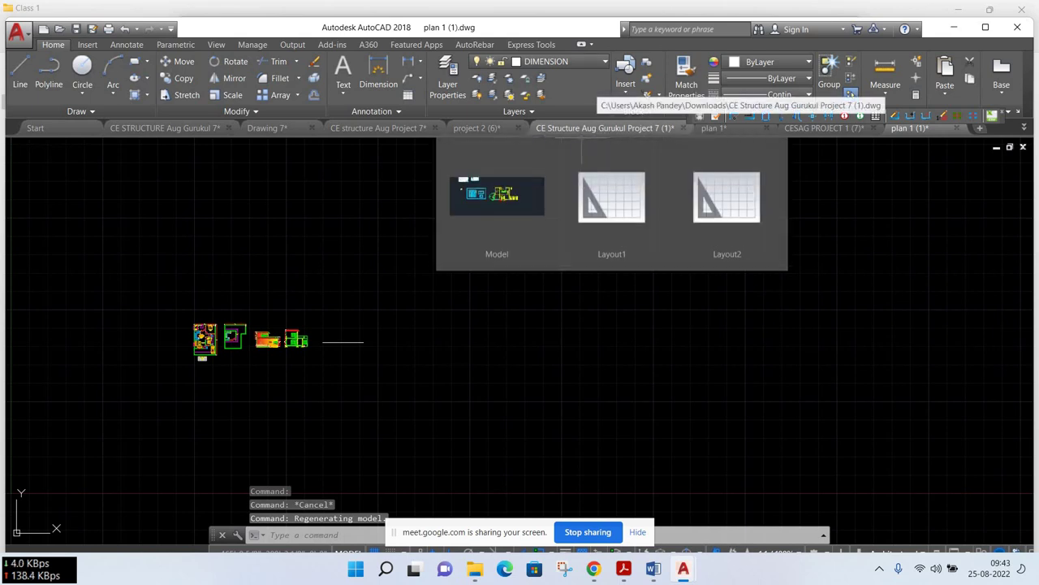
left_click(597, 130)
left_click(170, 128)
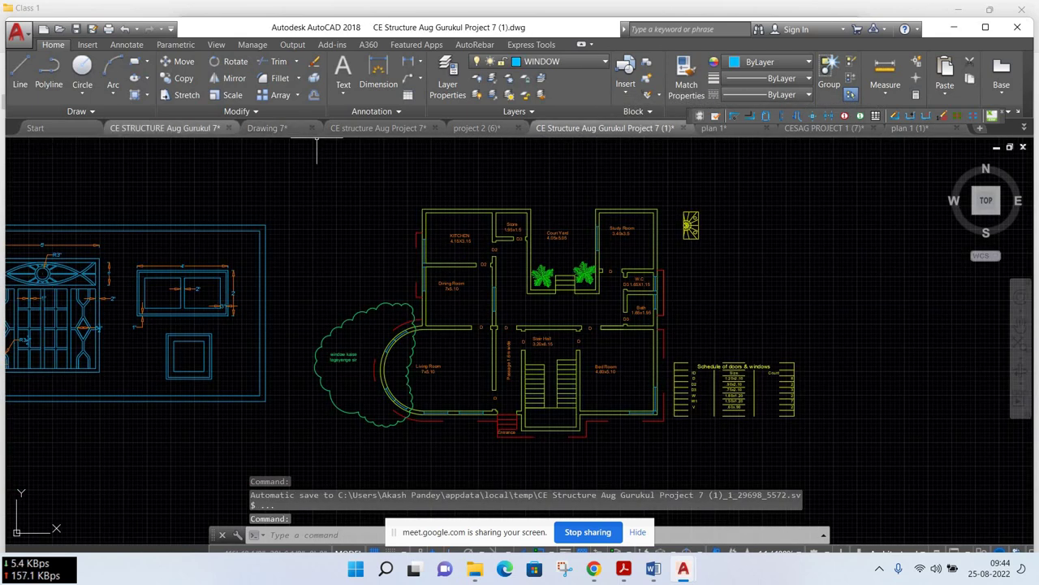
left_click(786, 131)
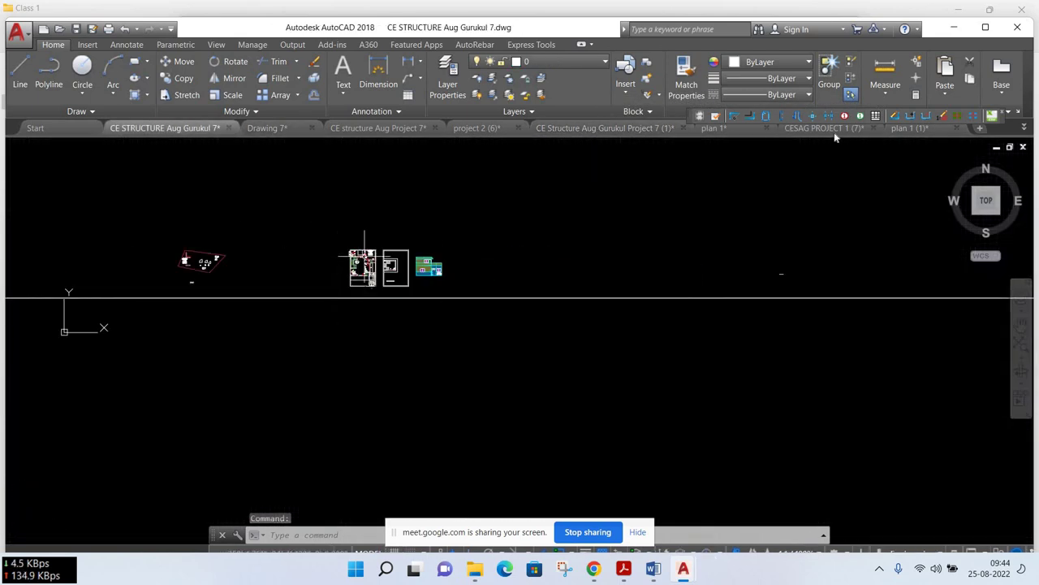
left_click(910, 132)
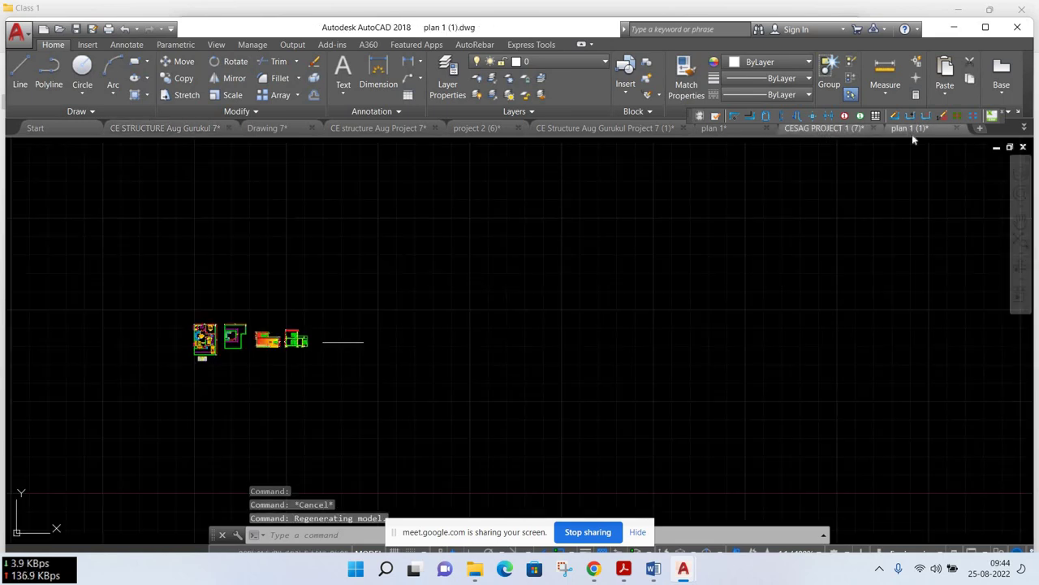
left_click(824, 128)
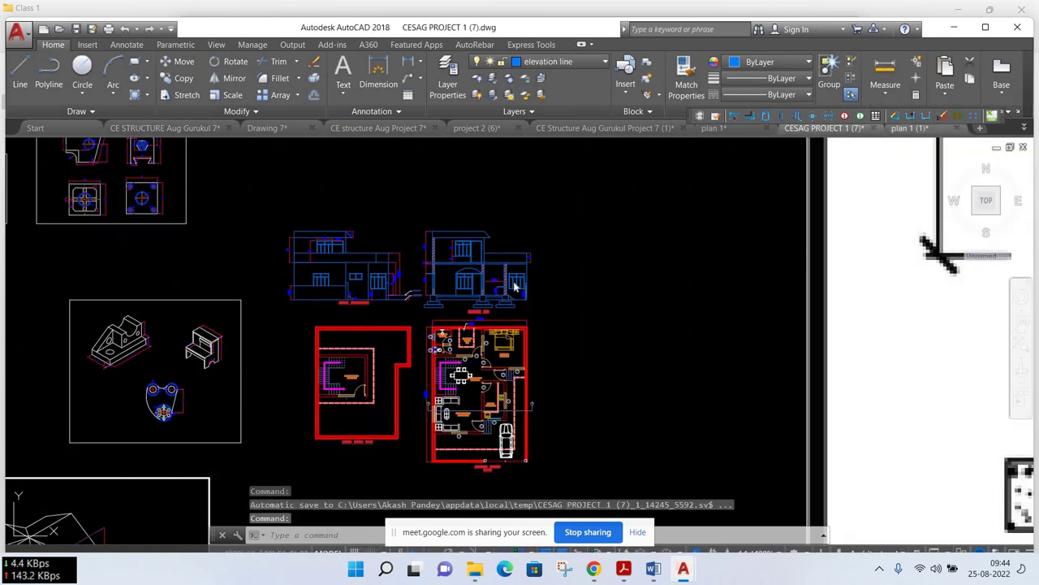
scroll(215, 337, "up", 5)
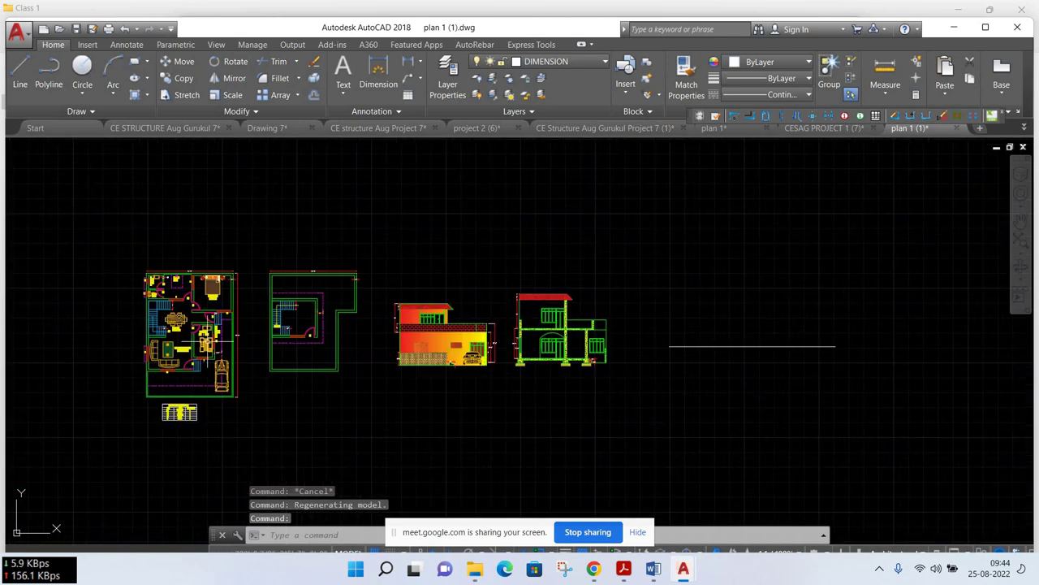
scroll(215, 337, "up", 3)
scroll(207, 341, "down", 2)
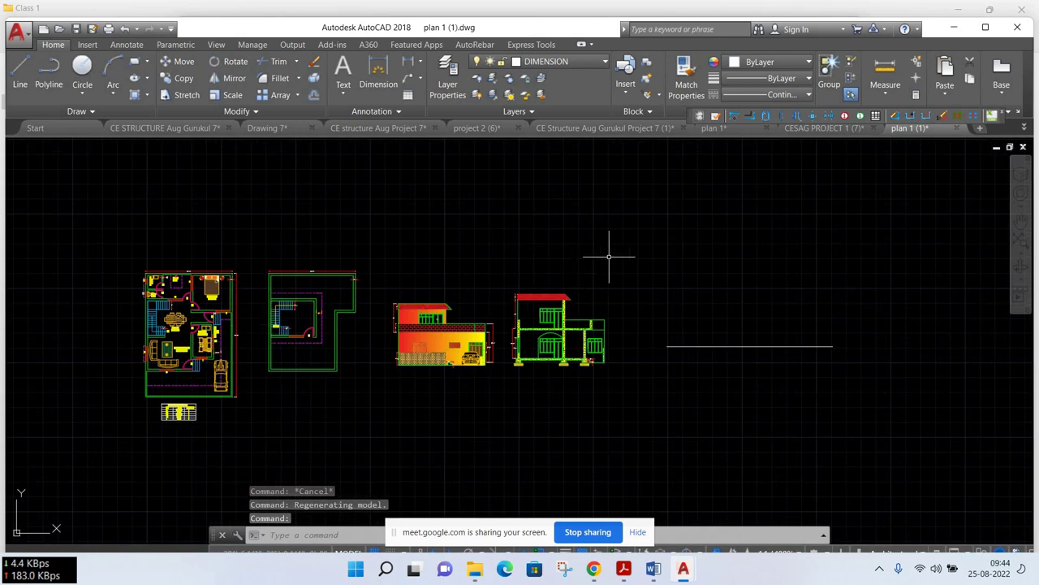
Save plan 1 (1).dwg to the Desktop as an AutoCAD 2004/LT2004 drawing
left_click(16, 33)
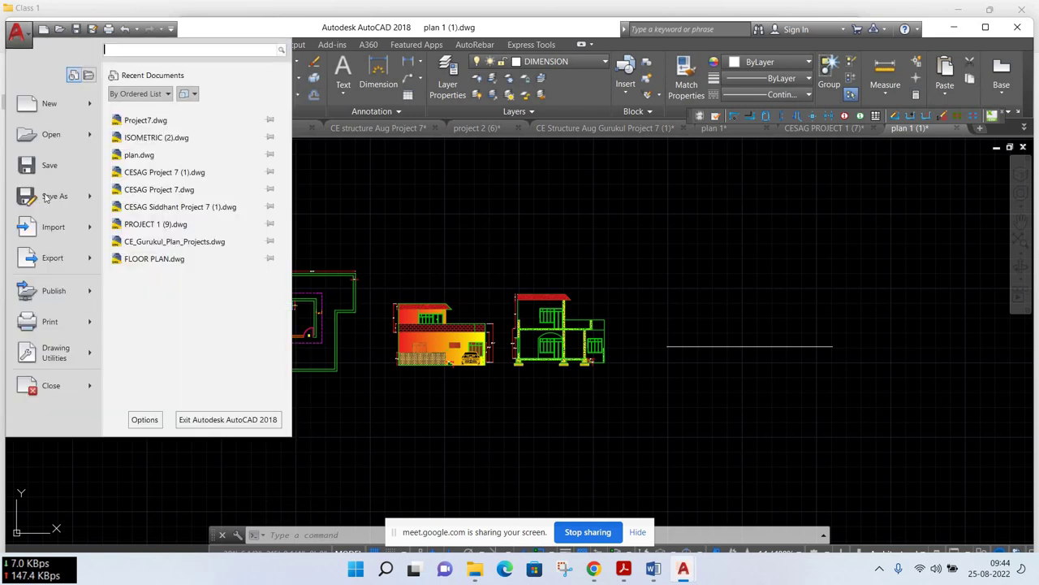
left_click(363, 308)
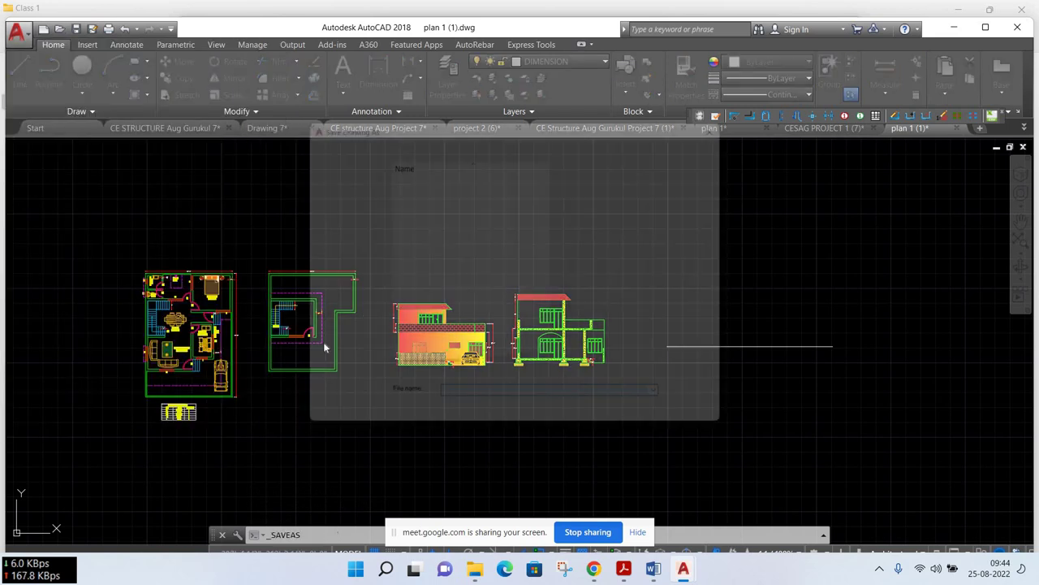
left_click(331, 373)
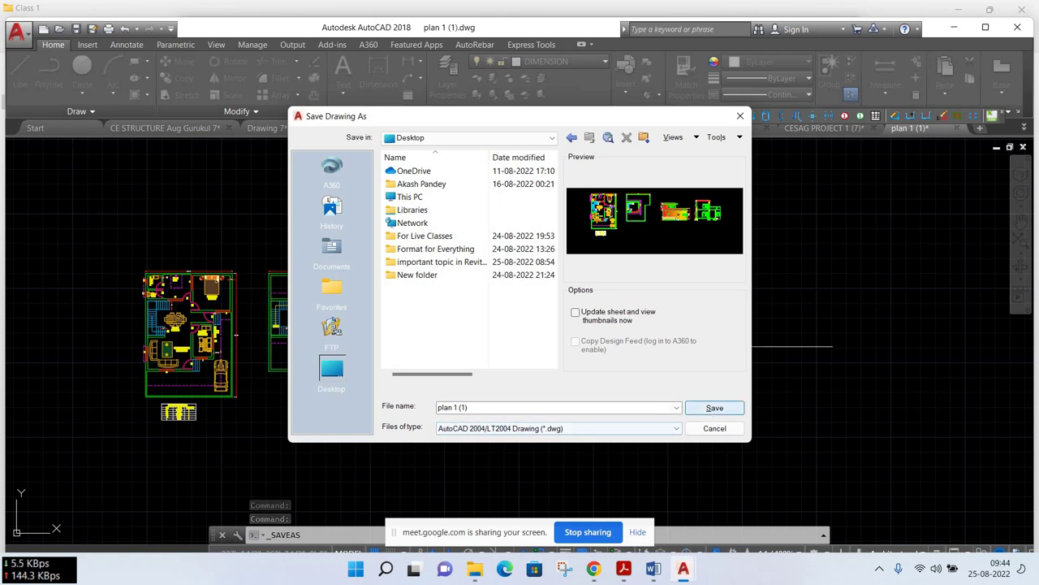
left_click(712, 409)
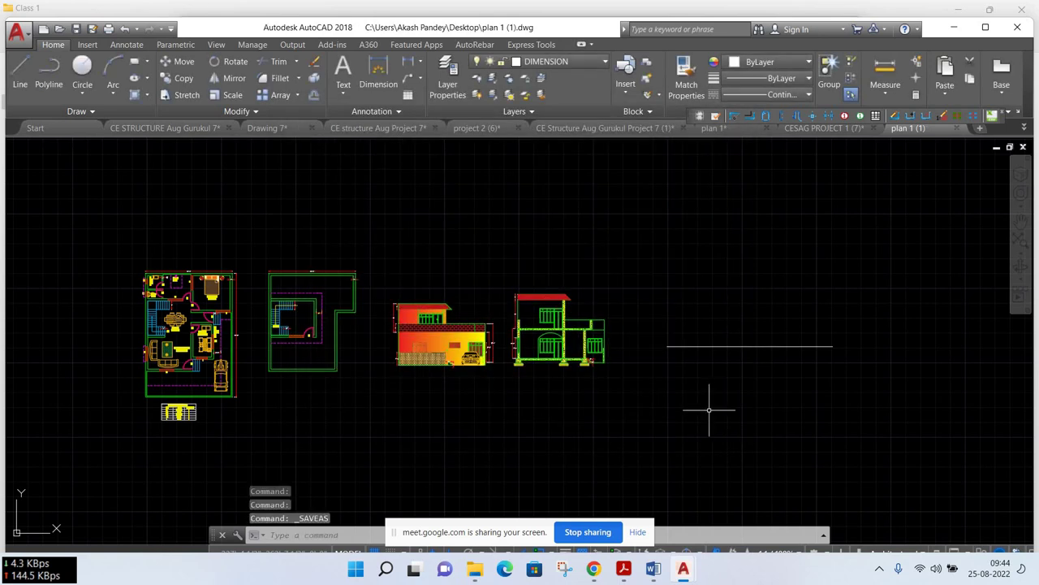
mouse_move(475, 570)
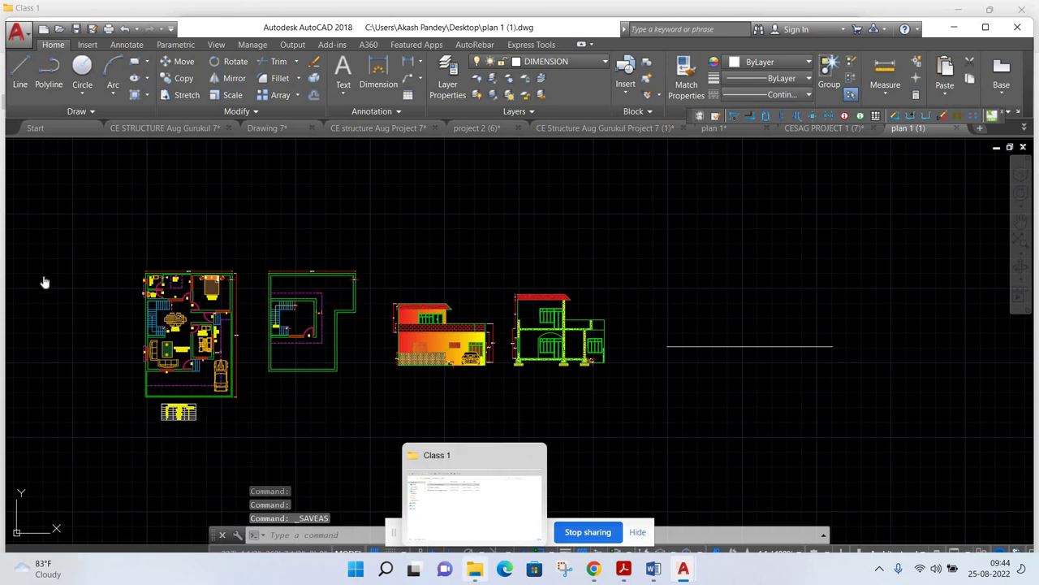
View the Properties of plan 1 (1) on the Desktop, then bring up AutoCAD's recent drawings list
key("alt+Tab")
left_click(60, 121)
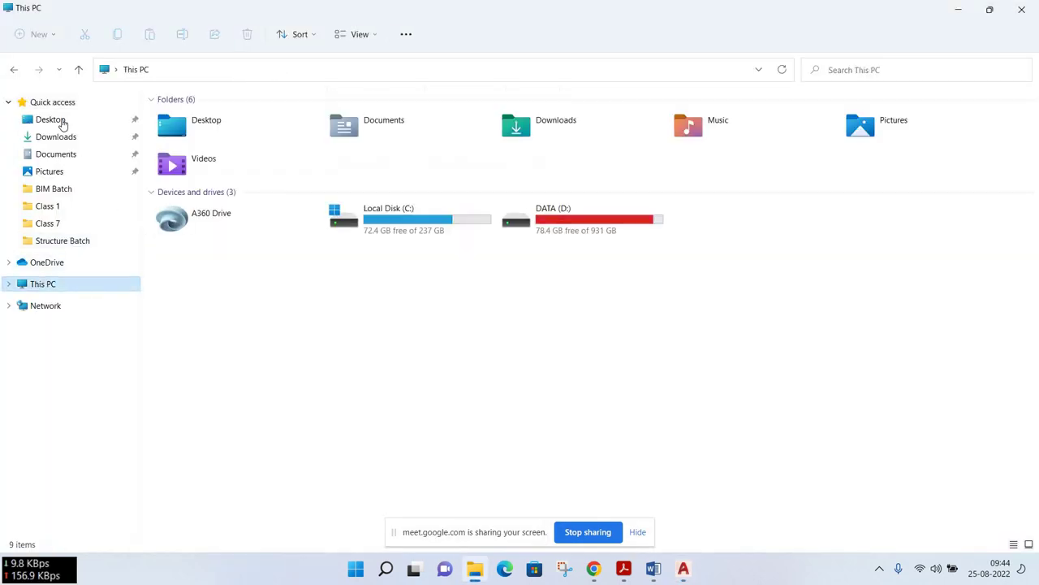
left_click(62, 123)
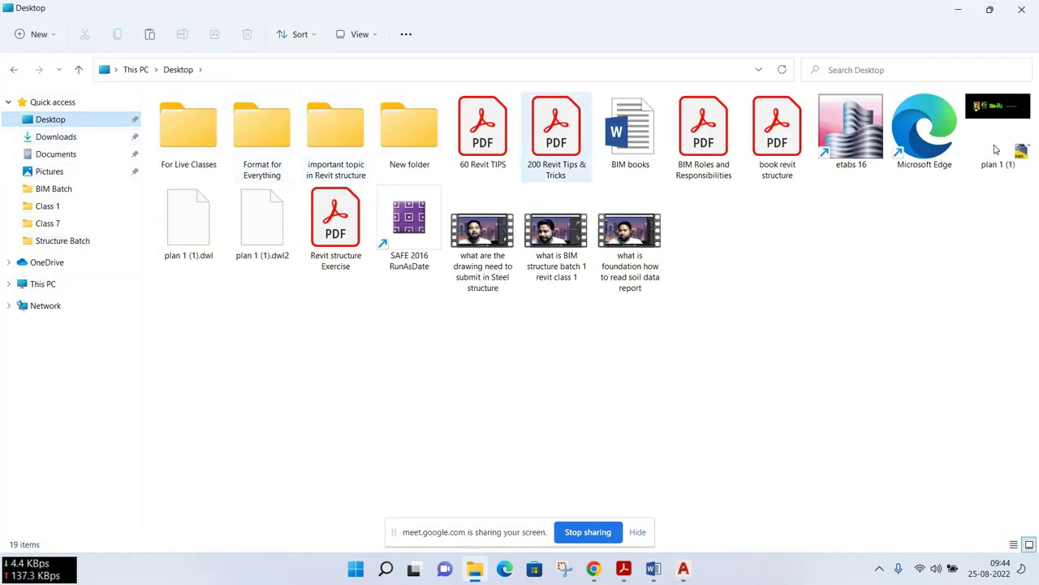
right_click(995, 148)
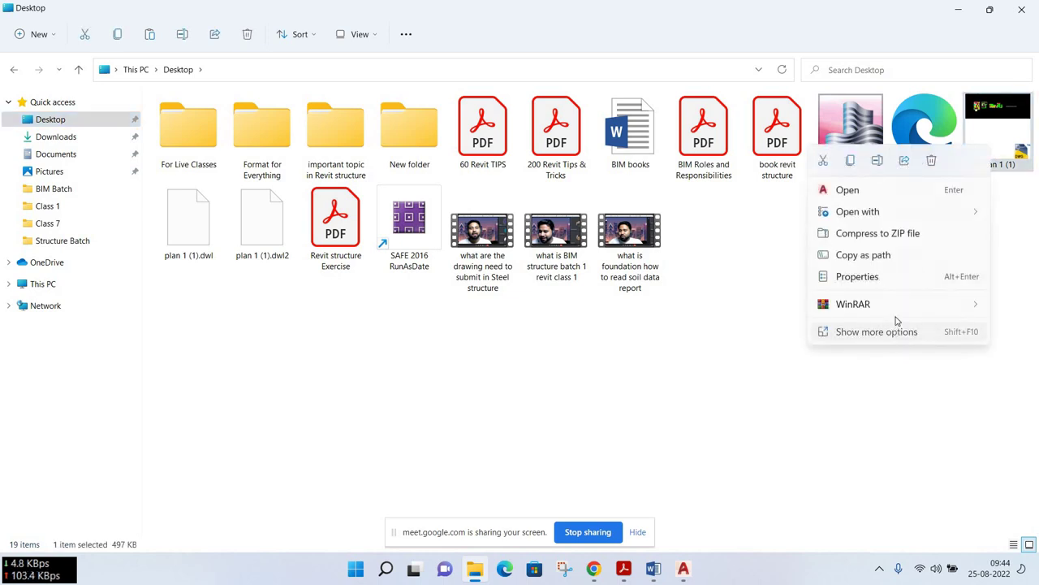
left_click(897, 323)
left_click(885, 318)
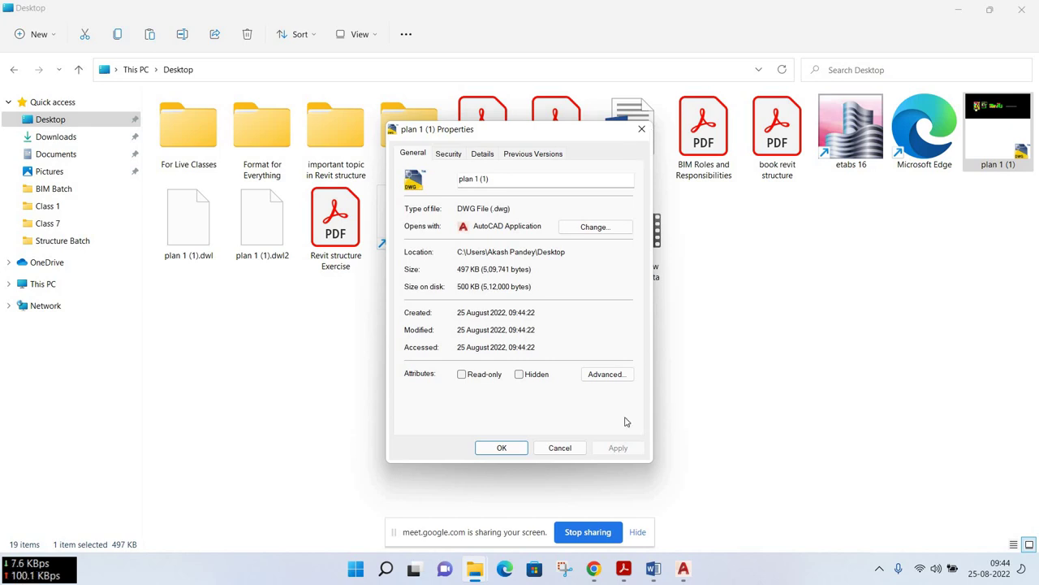
key("Escape")
right_click(686, 571)
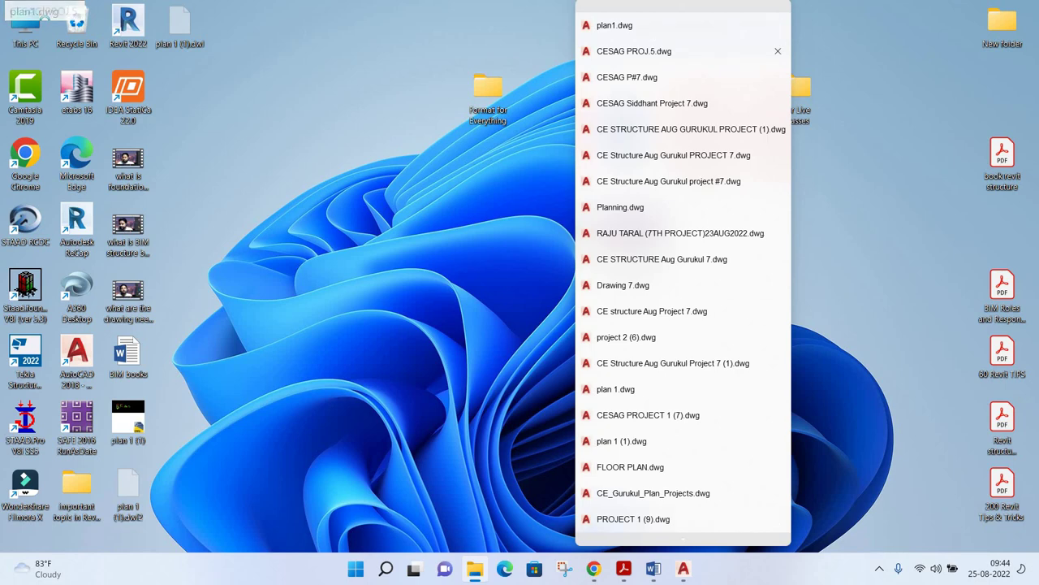
Bring AutoCAD forward on plan1.dwg, then switch to the CE Structure Aug Gurukul project #7 drawing
left_click(617, 26)
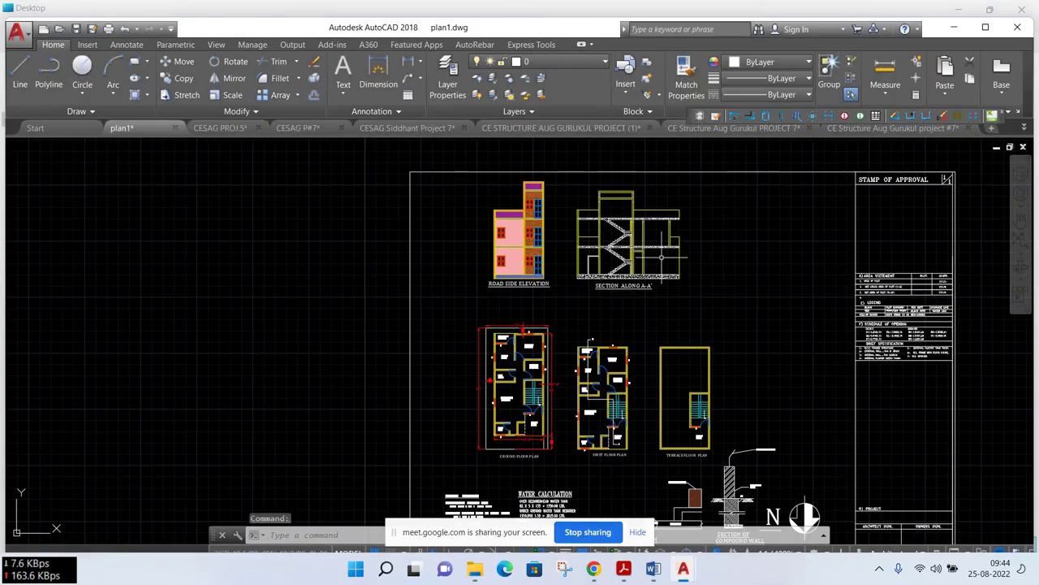
scroll(661, 258, "down", 1)
scroll(626, 262, "down", 1)
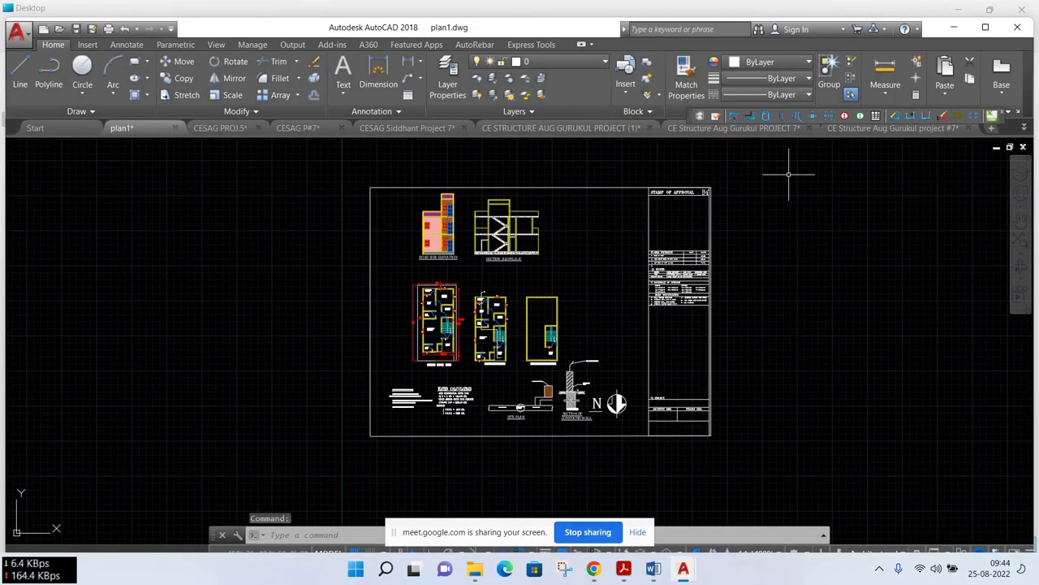
left_click(891, 129)
Exit AutoCAD, answering No to saving changes for every open drawing
left_click(1018, 28)
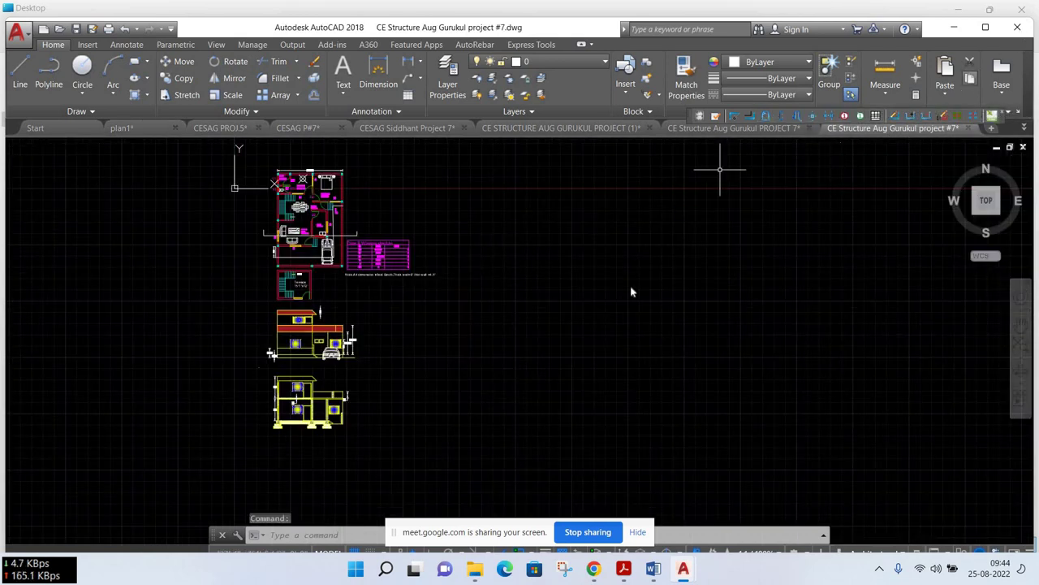
left_click(551, 329)
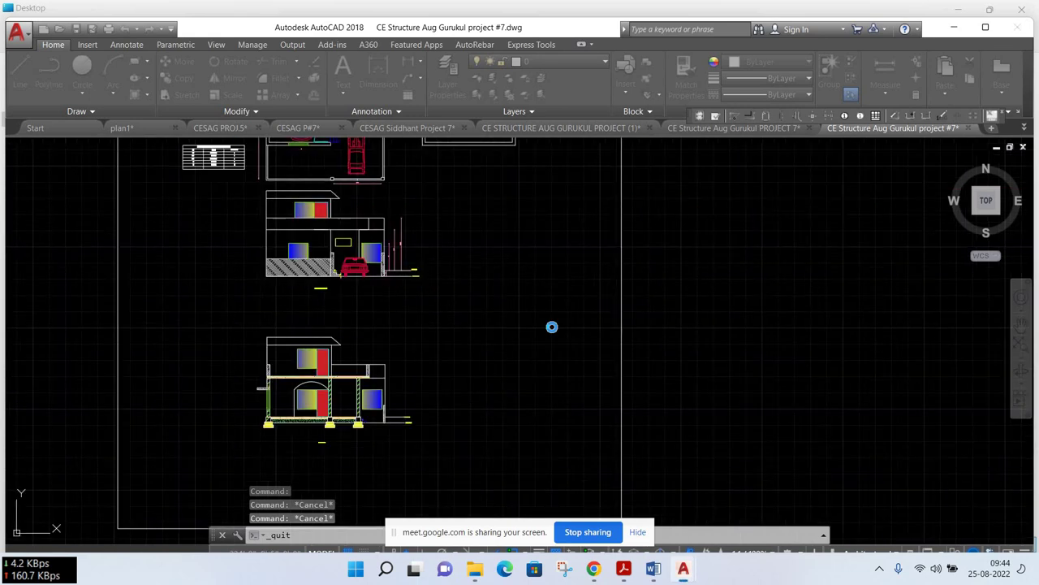
left_click(557, 328)
left_click(553, 330)
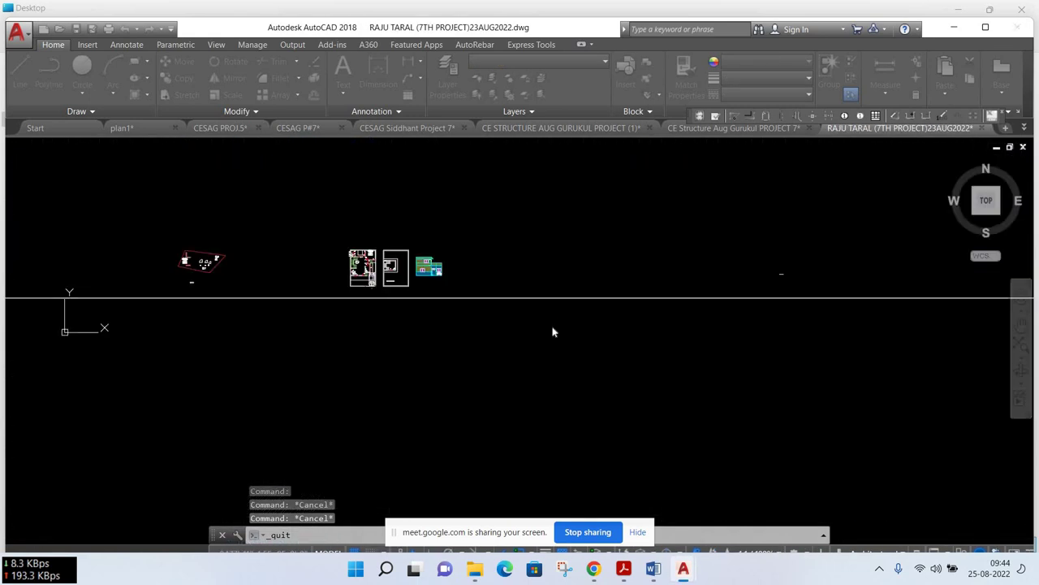
left_click(553, 330)
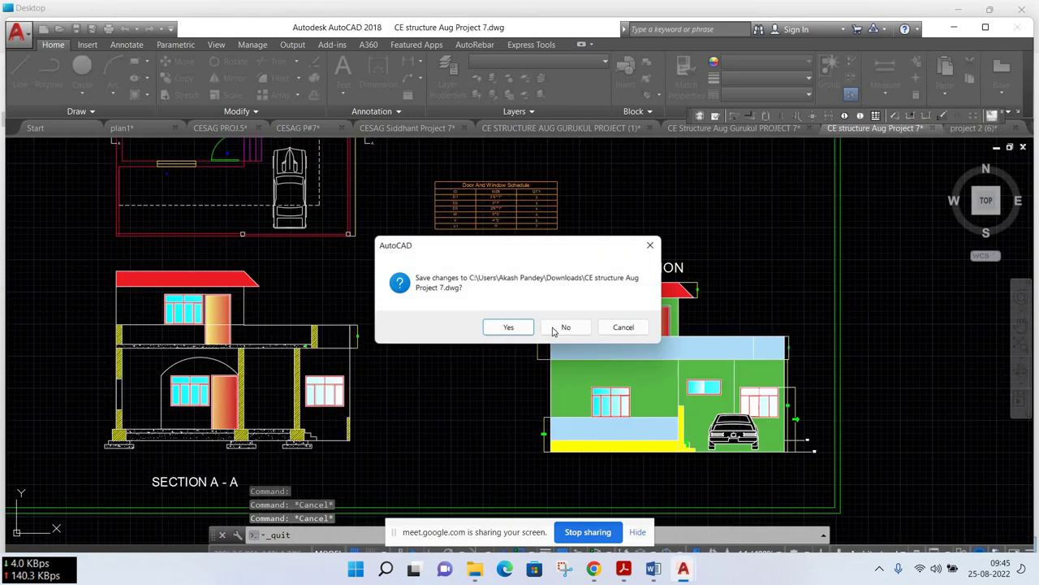
left_click(557, 329)
left_click(556, 330)
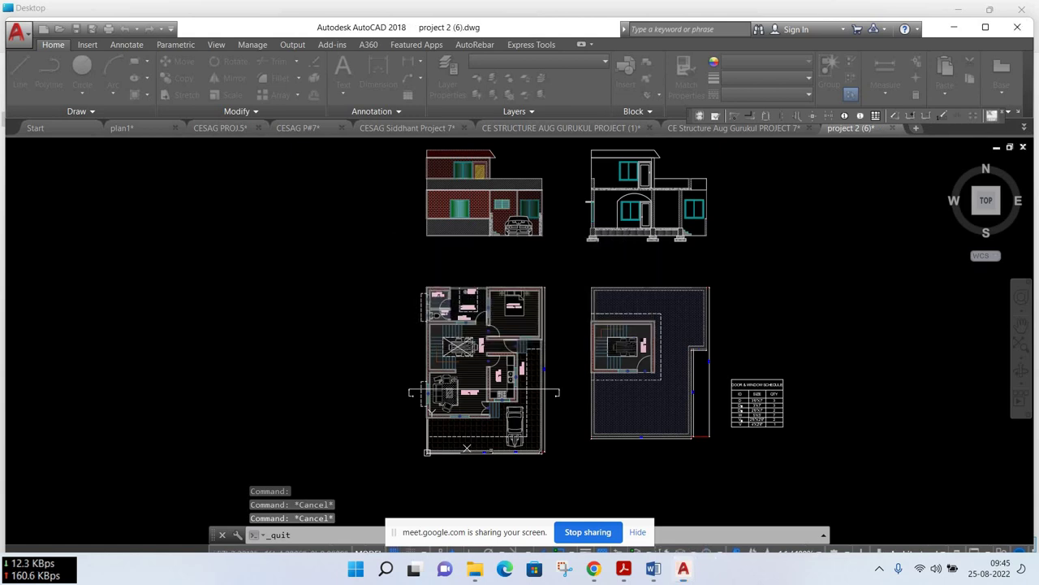
left_click(555, 329)
left_click(553, 330)
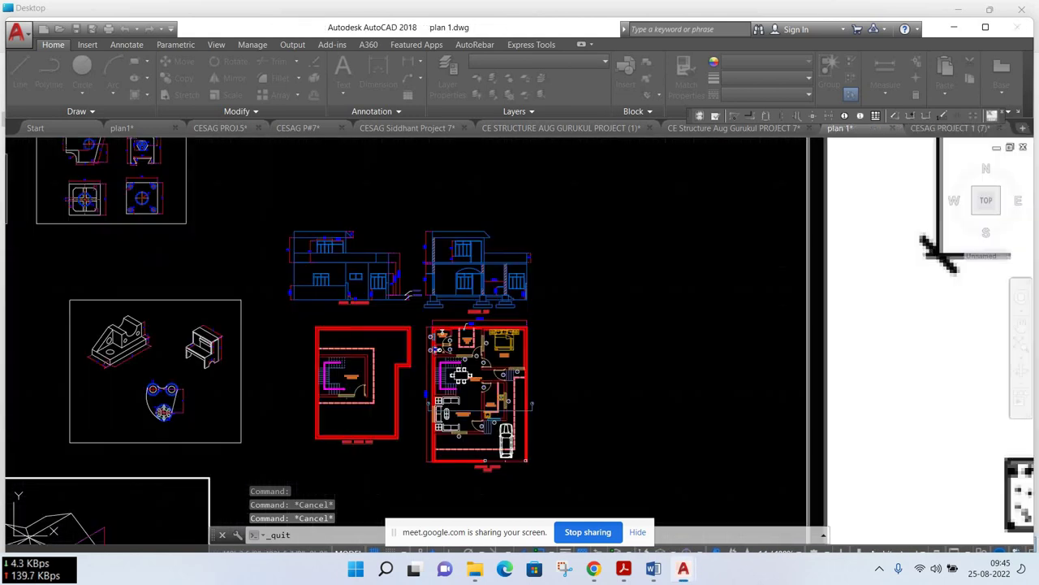
left_click(553, 331)
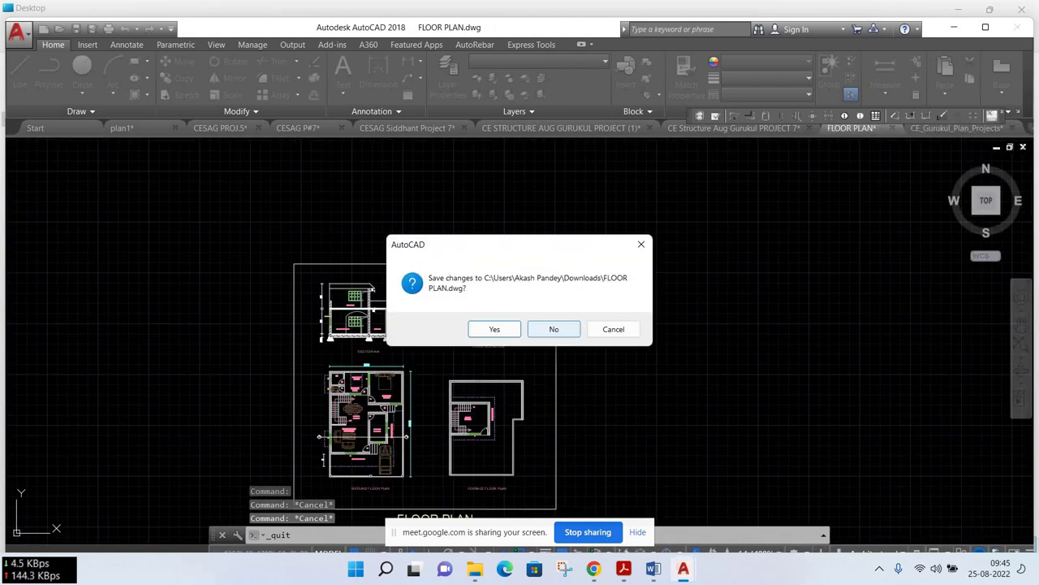
left_click(554, 330)
left_click(553, 331)
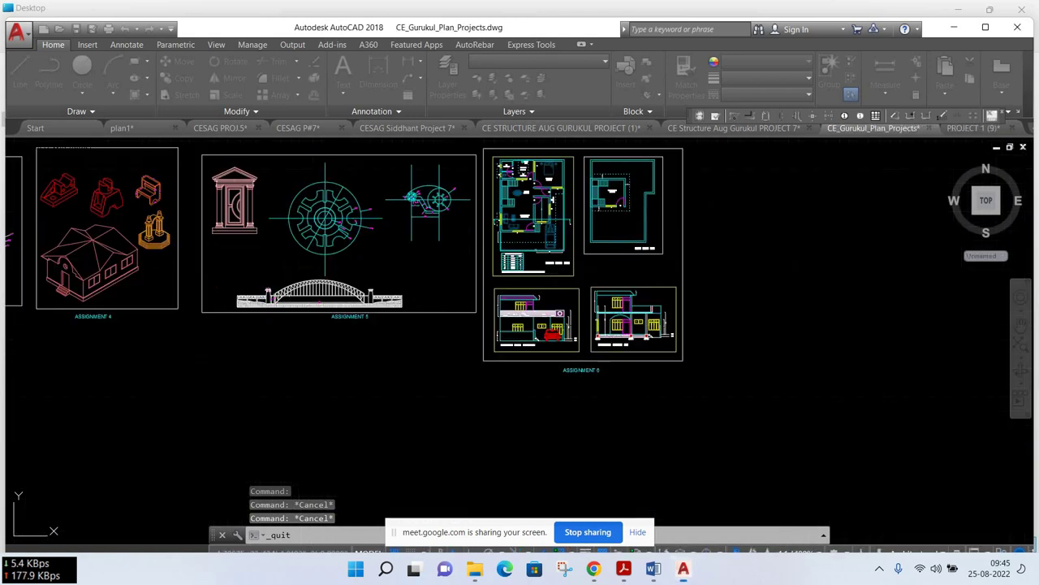
left_click(553, 330)
left_click(552, 330)
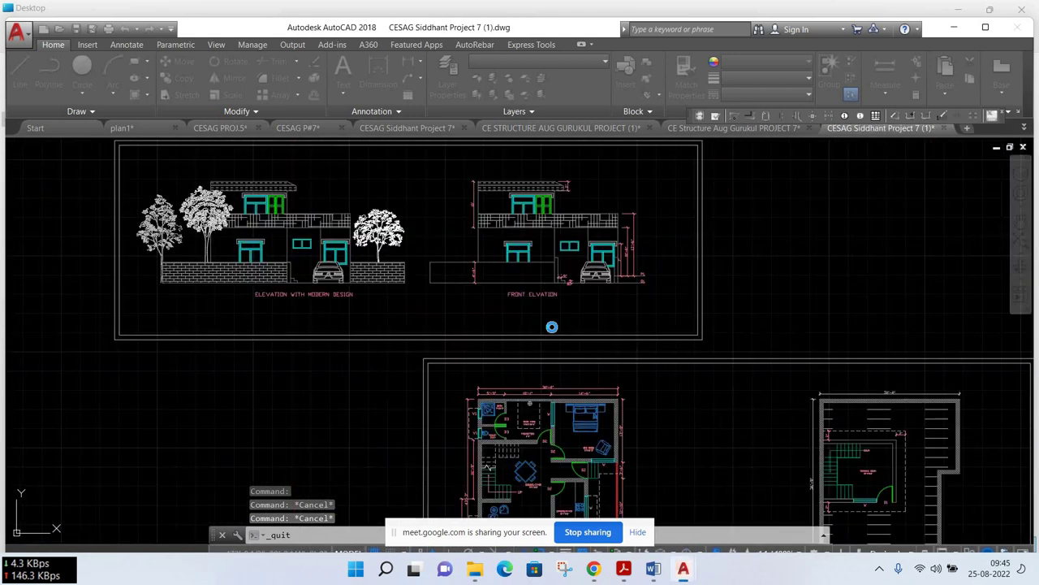
left_click(553, 330)
left_click(553, 329)
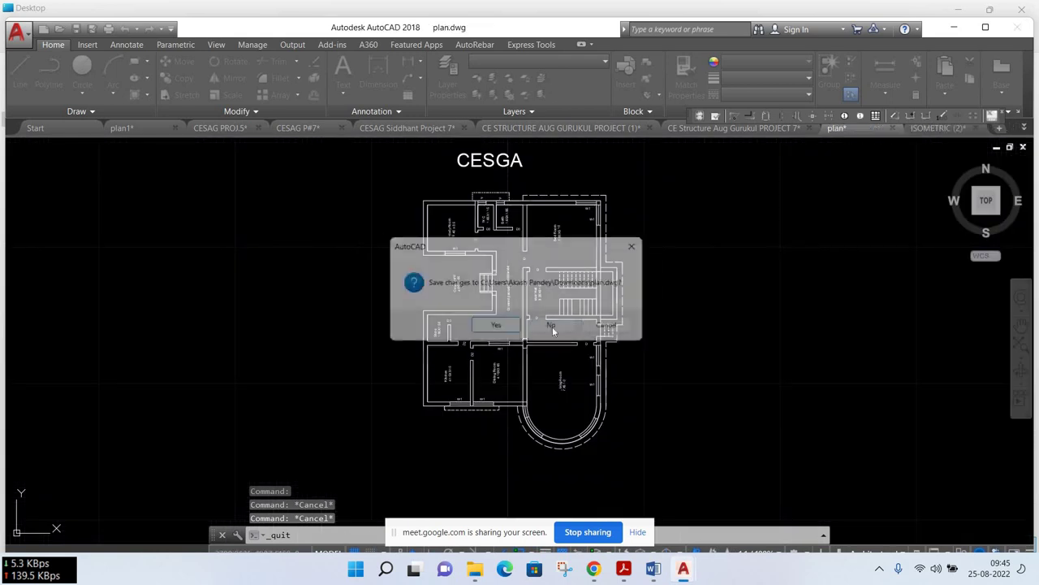
left_click(553, 329)
left_click(553, 328)
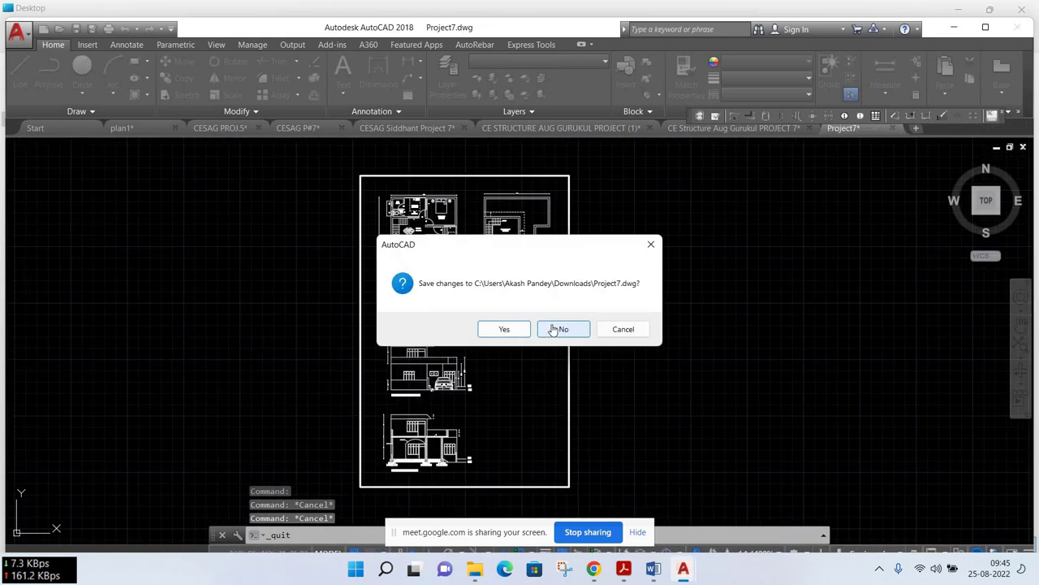
left_click(552, 328)
left_click(551, 328)
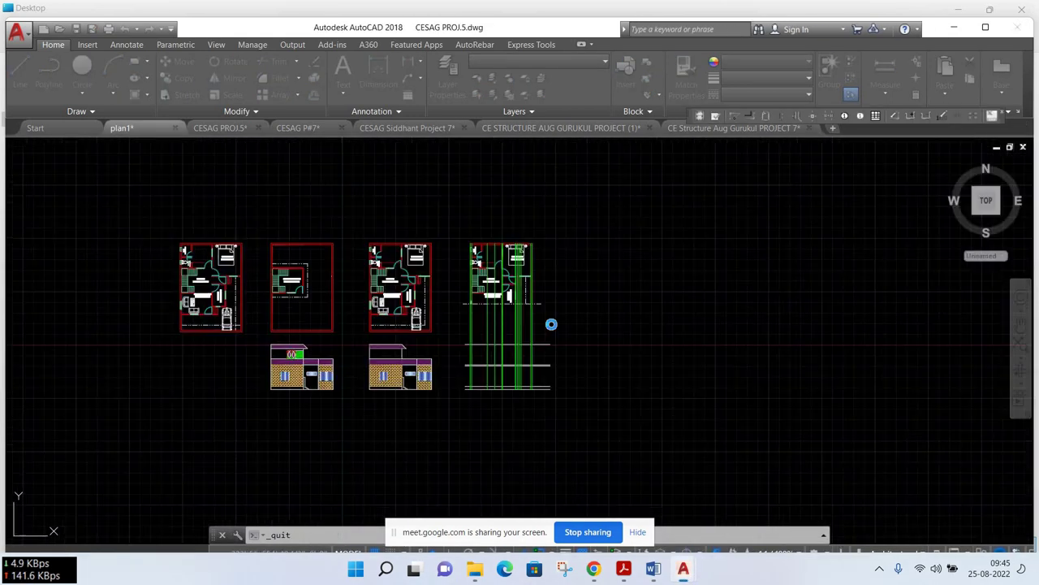
left_click(552, 328)
left_click(552, 328)
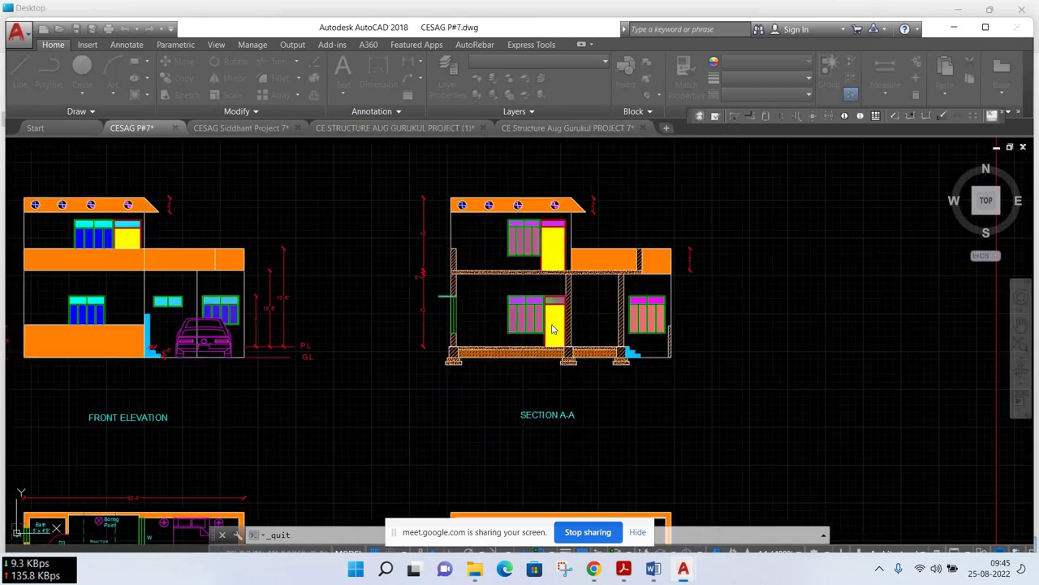
left_click(552, 329)
left_click(553, 329)
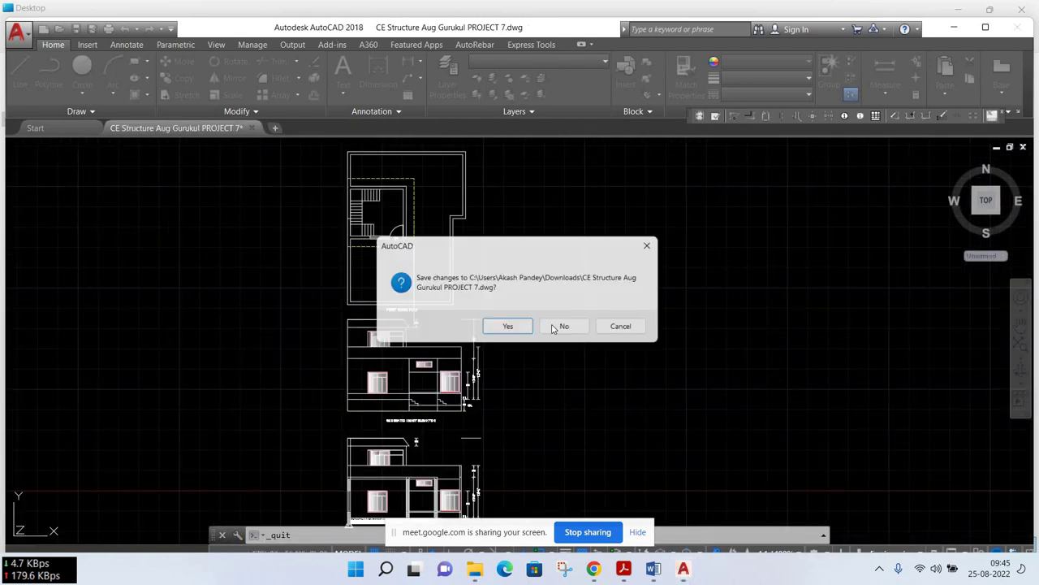
left_click(557, 327)
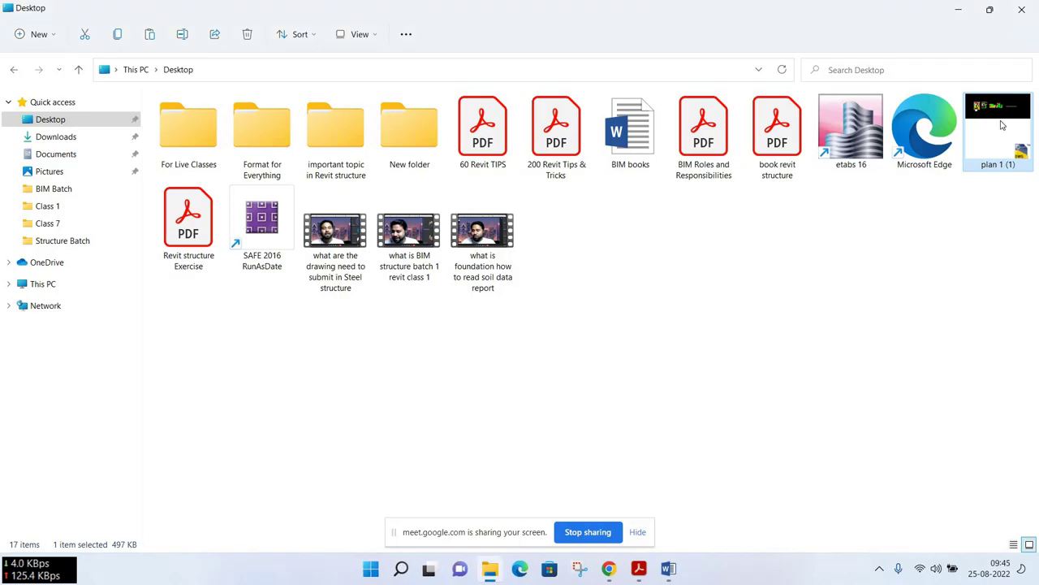
Reopen plan 1 (1) from the Desktop folder, relaunching AutoCAD
double_click(1002, 124)
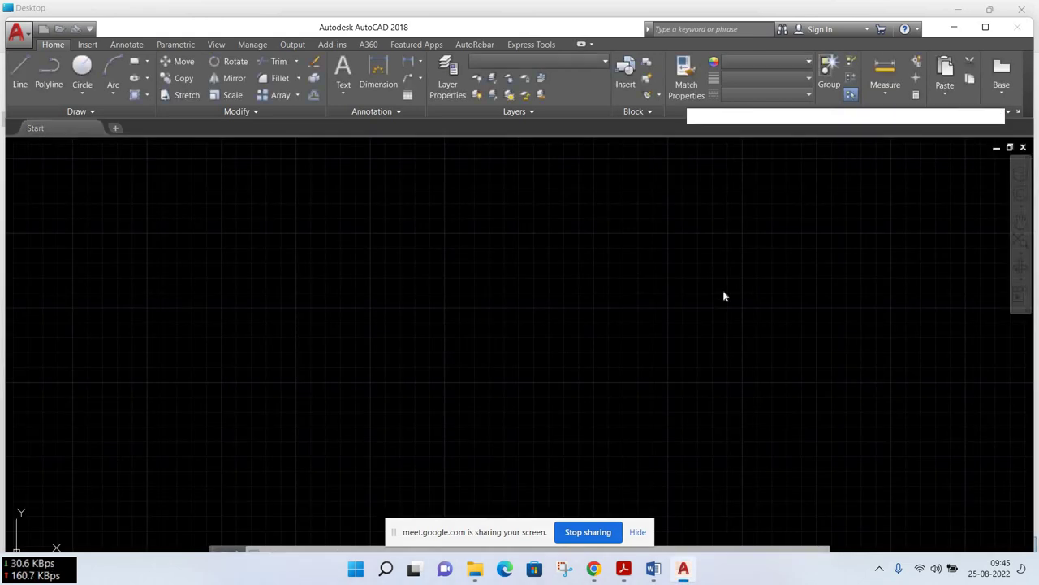
Dismiss the missing-references notice, add numbered layers through Layer26, and close Layer Properties
left_click(672, 176)
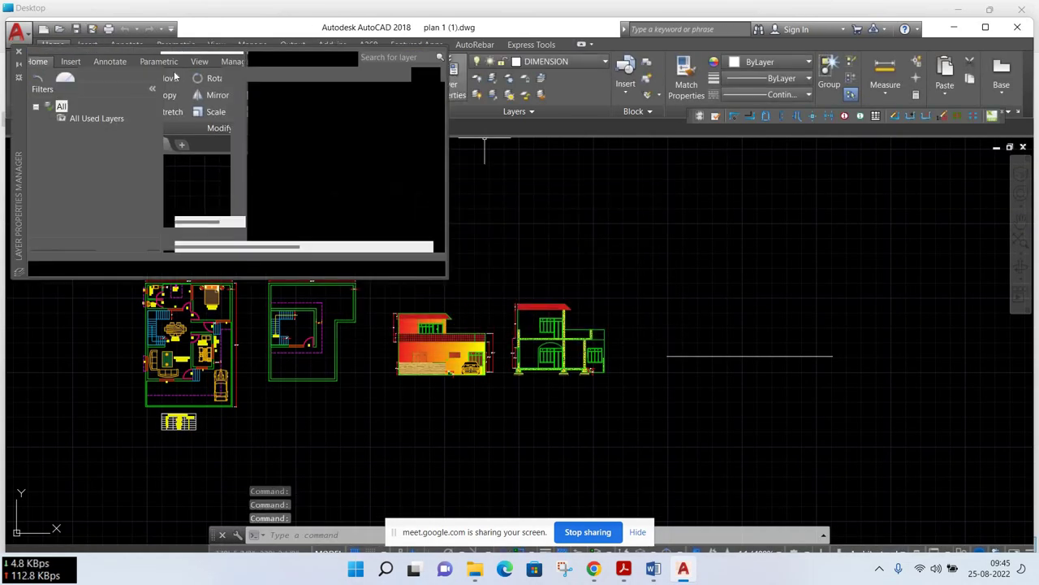
left_click(171, 75)
left_click(171, 75)
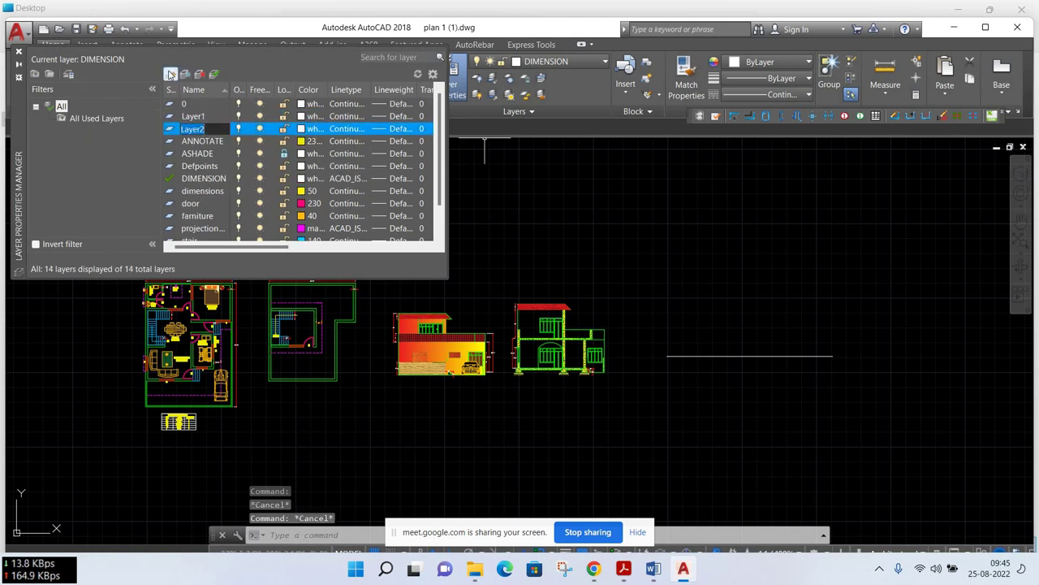
left_click(171, 74)
left_click(171, 74)
left_click(169, 74)
left_click(169, 73)
double_click(170, 74)
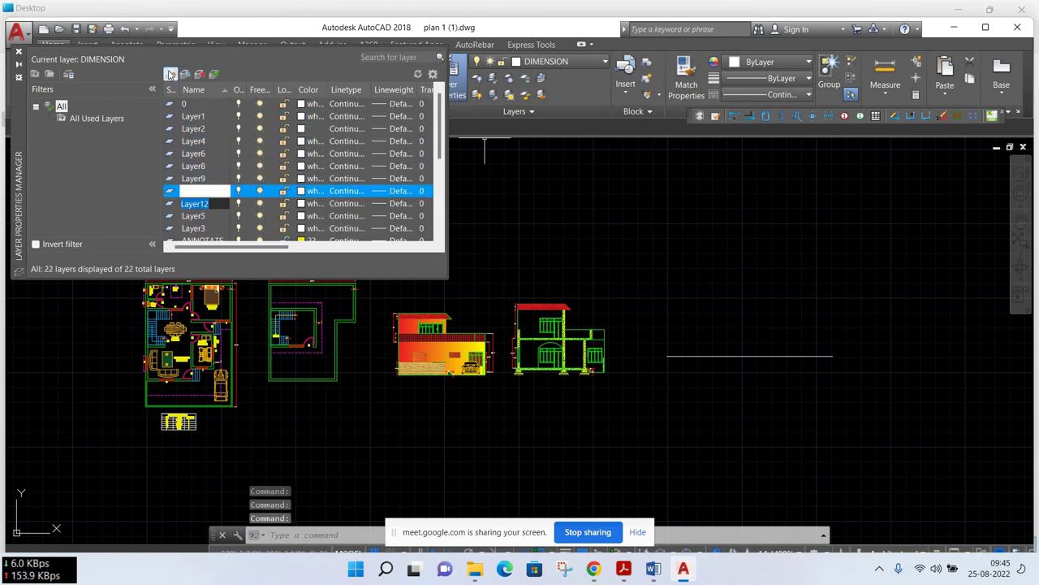
double_click(170, 74)
left_click(170, 74)
double_click(171, 74)
left_click(171, 74)
double_click(171, 74)
double_click(171, 74)
double_click(170, 74)
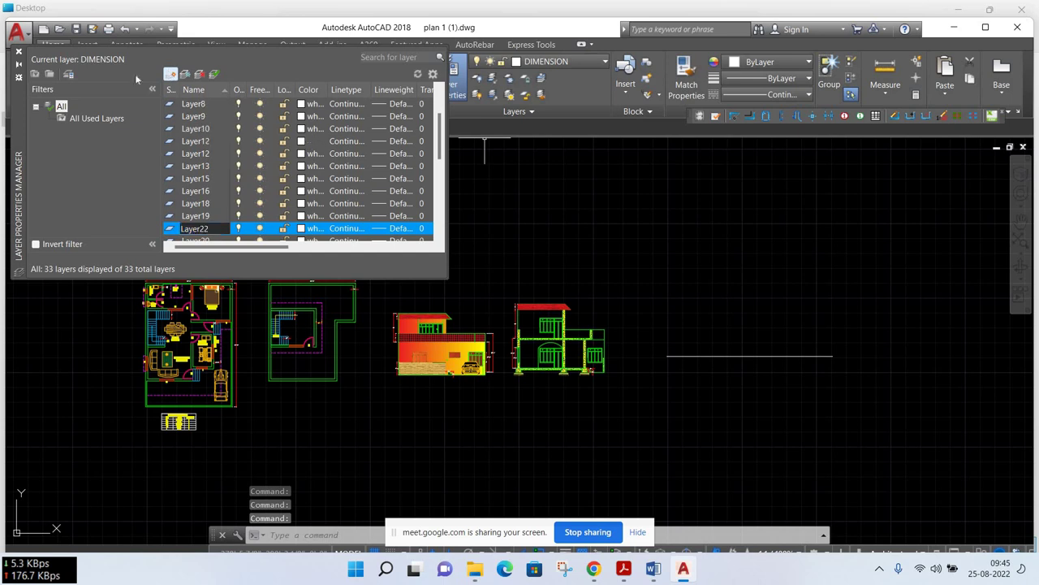
double_click(170, 73)
left_click(170, 74)
left_click(171, 74)
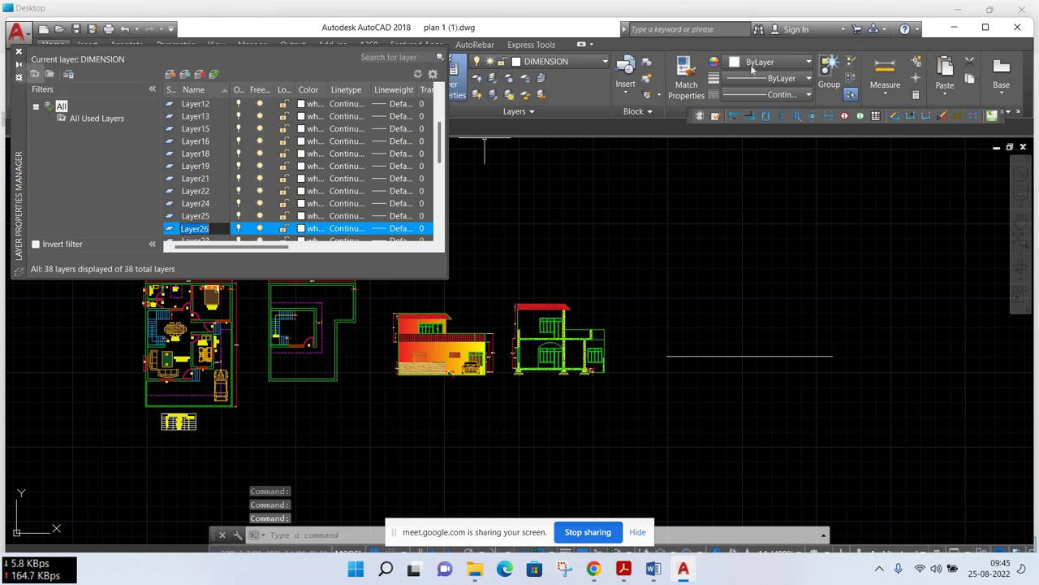
left_click(18, 54)
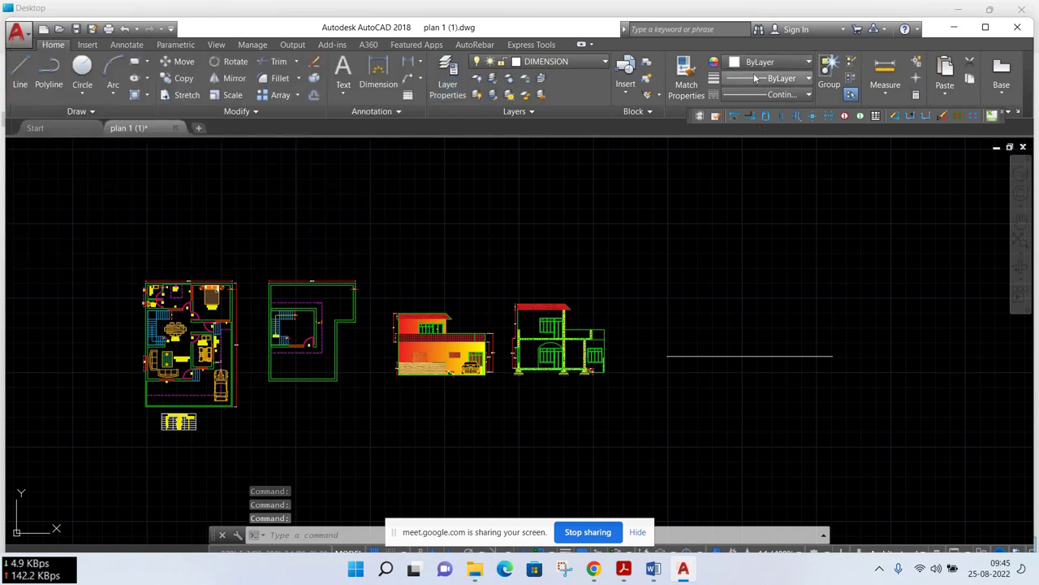
In the acad.lin load list, select ACAD_ISO02W100 through ACAD_ISO08W100
left_click(763, 78)
left_click(758, 162)
left_click(779, 94)
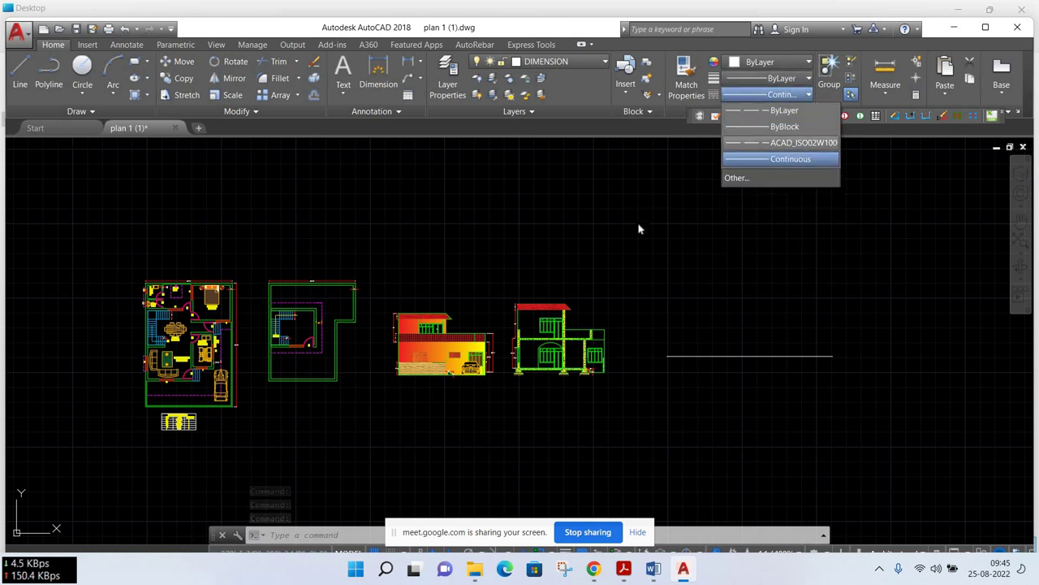
left_click(764, 177)
key("alt+l")
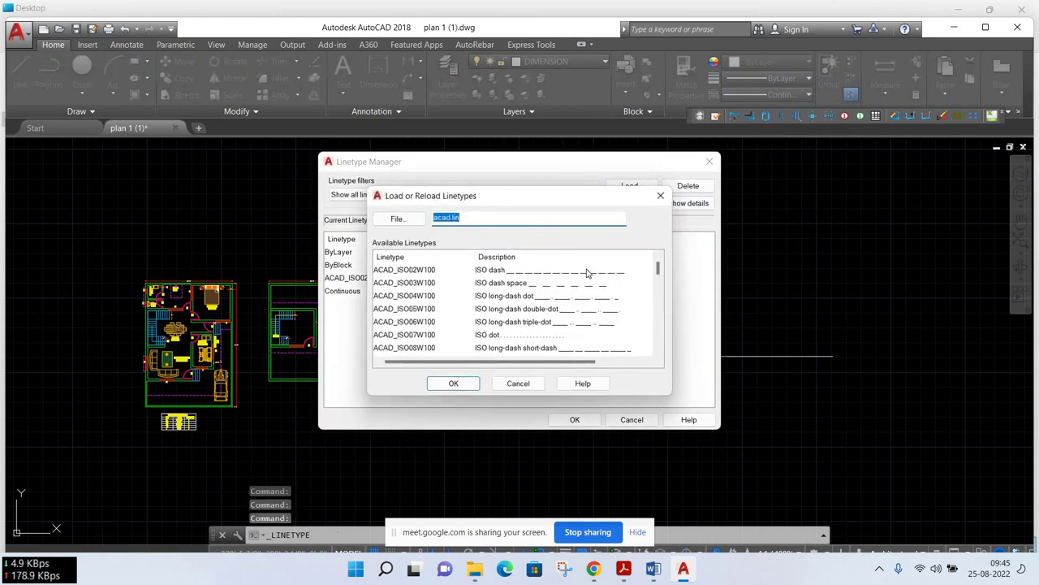
key("Tab")
key("shift+Down")
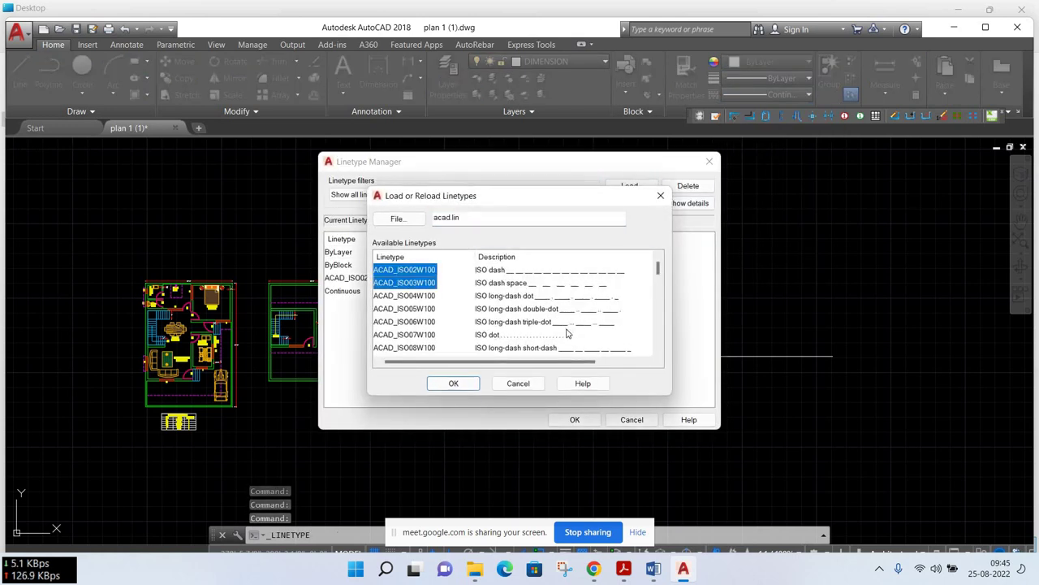
key("shift+Down")
key("shift+Down")
key("shift+Down")
key("shift+Down")
key("shift+Down")
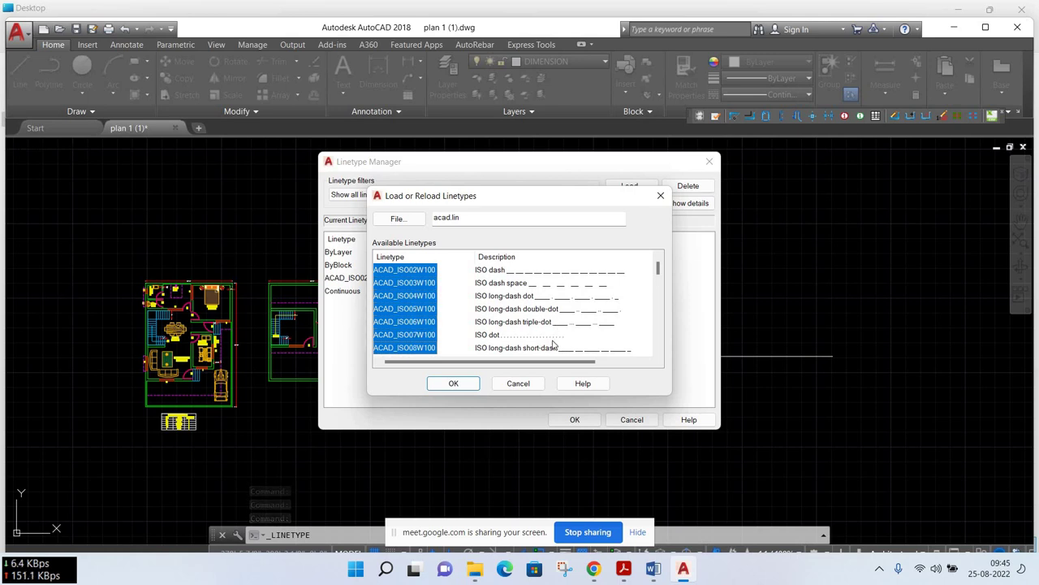
scroll(555, 353, "down", 1)
key("shift+Down")
key("shift+Down")
key("shift+Down")
Add ACAD_ISO11W100–ISO13W100, ISO15W100 and BATTING, load them, and reload ACAD_ISO02W100
left_click(526, 348)
scroll(526, 349, "down", 2)
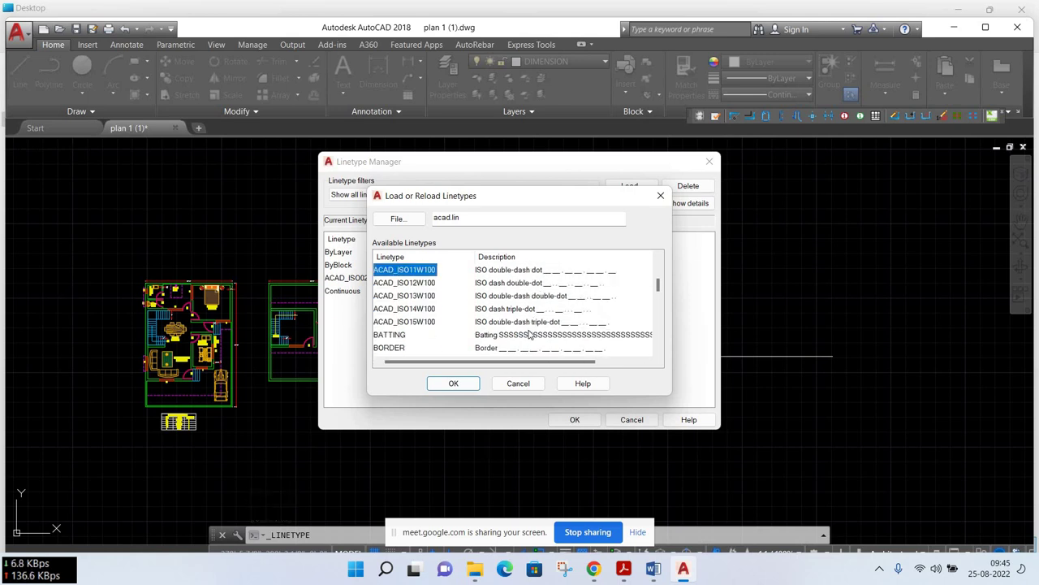
left_click(520, 283, "ctrl")
left_click(520, 321, "ctrl")
left_click(518, 334, "ctrl")
left_click(517, 295, "ctrl")
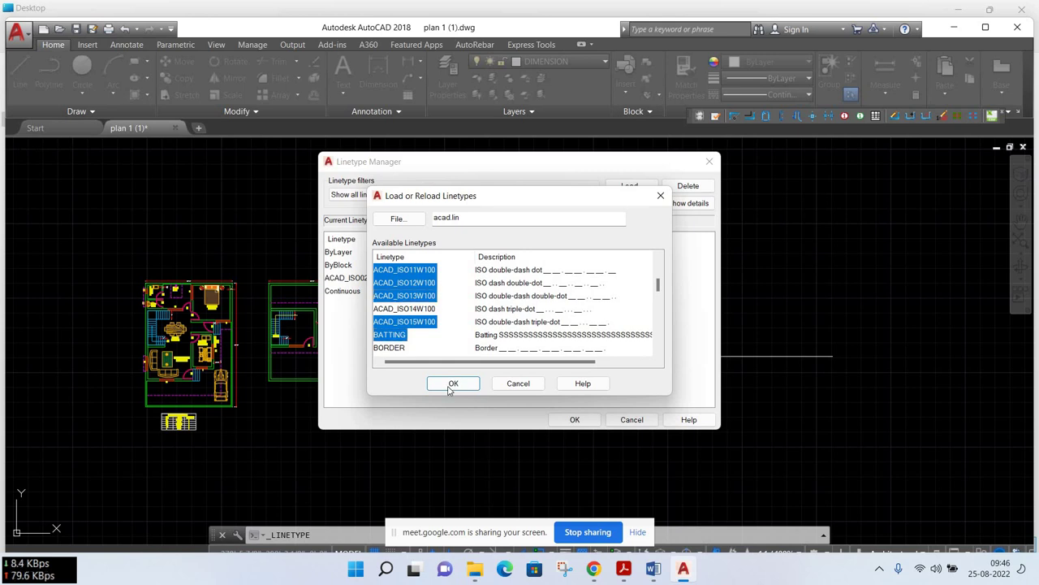
left_click(452, 388)
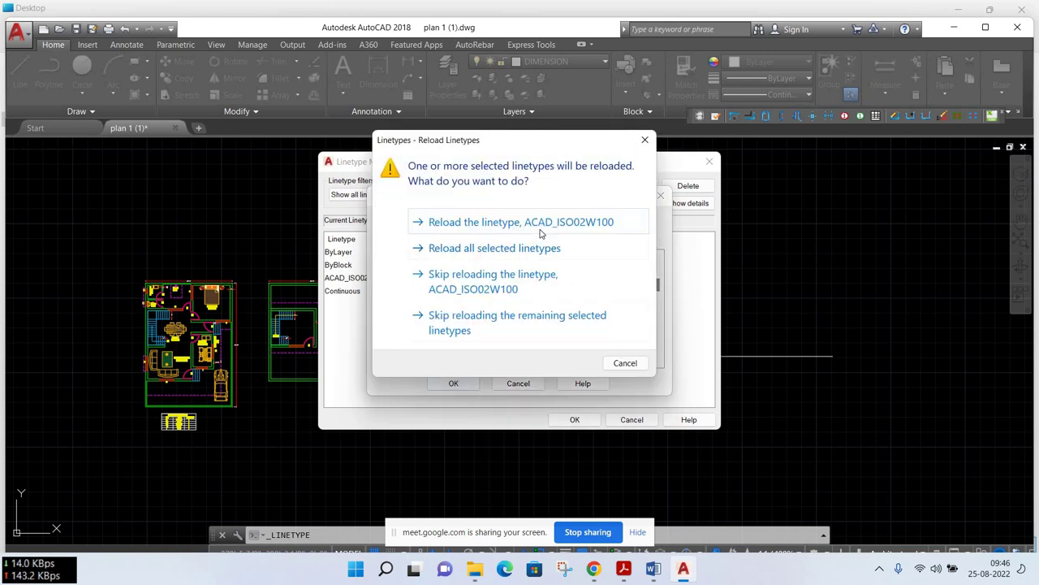
left_click(541, 233)
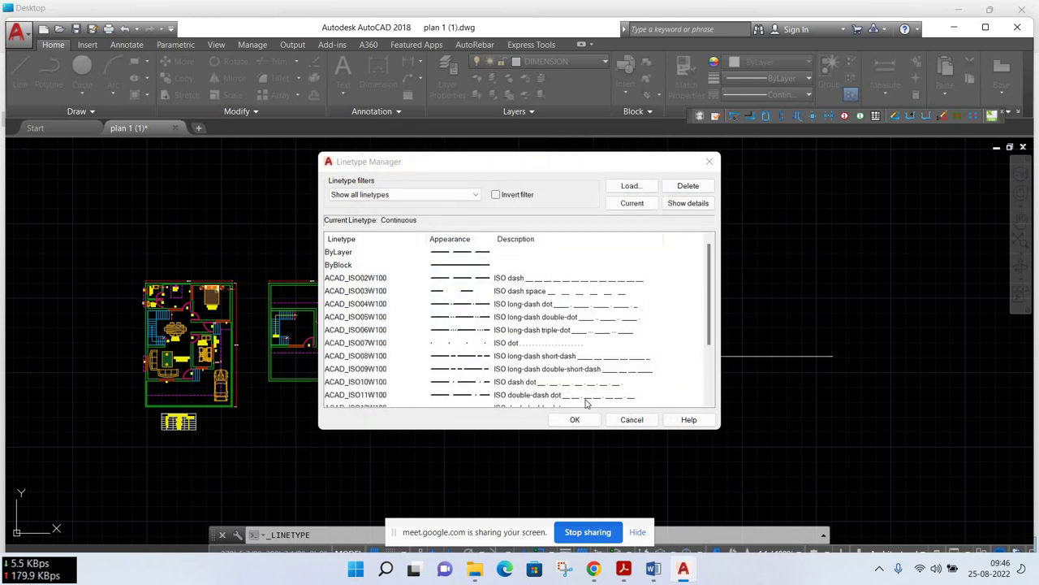
left_click(575, 420)
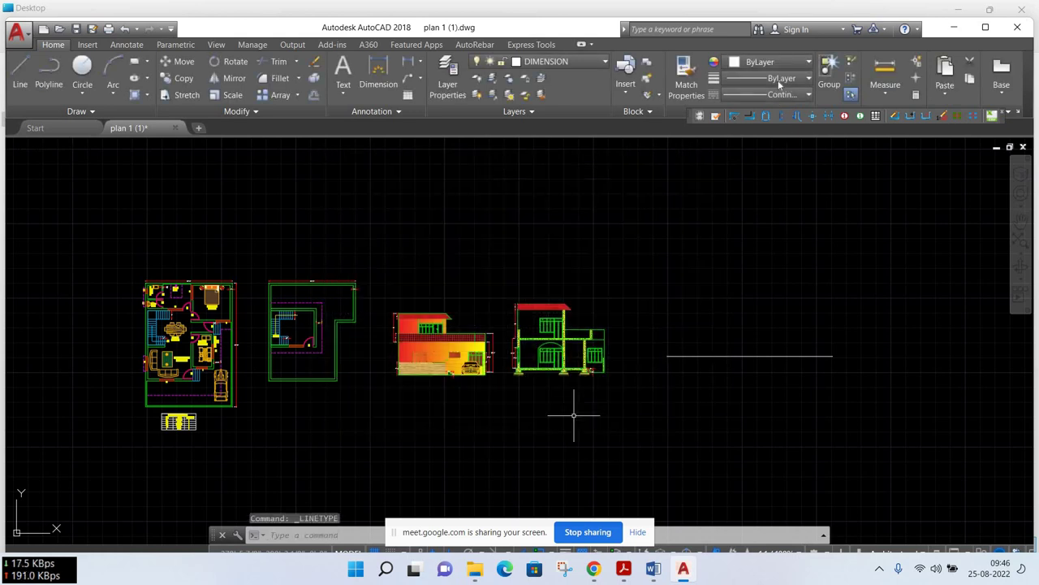
Review the lineweight, linetype and layer dropdowns to check the newly available choices
left_click(779, 78)
left_click(777, 79)
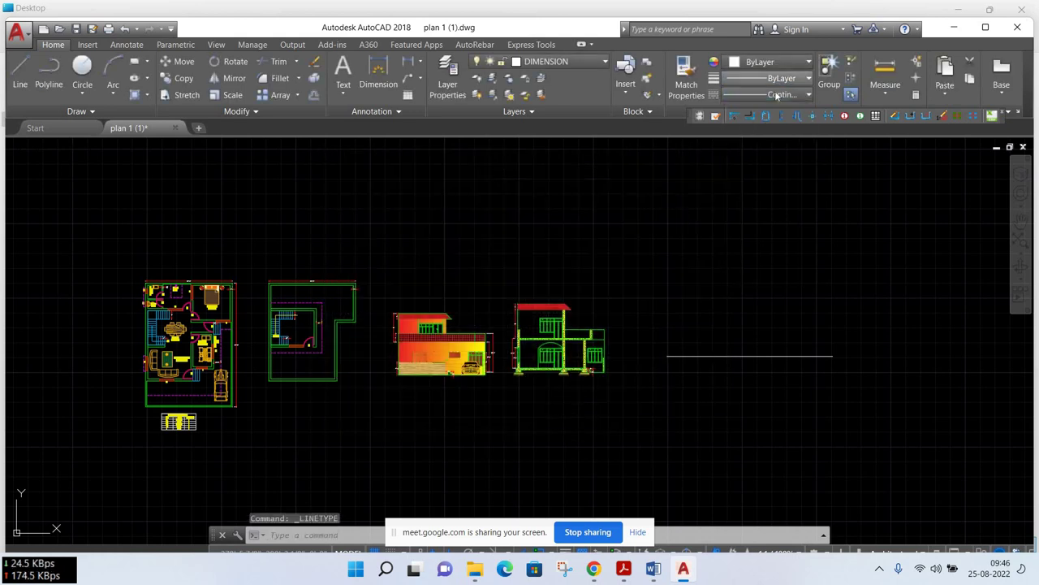
left_click(777, 95)
left_click(777, 95)
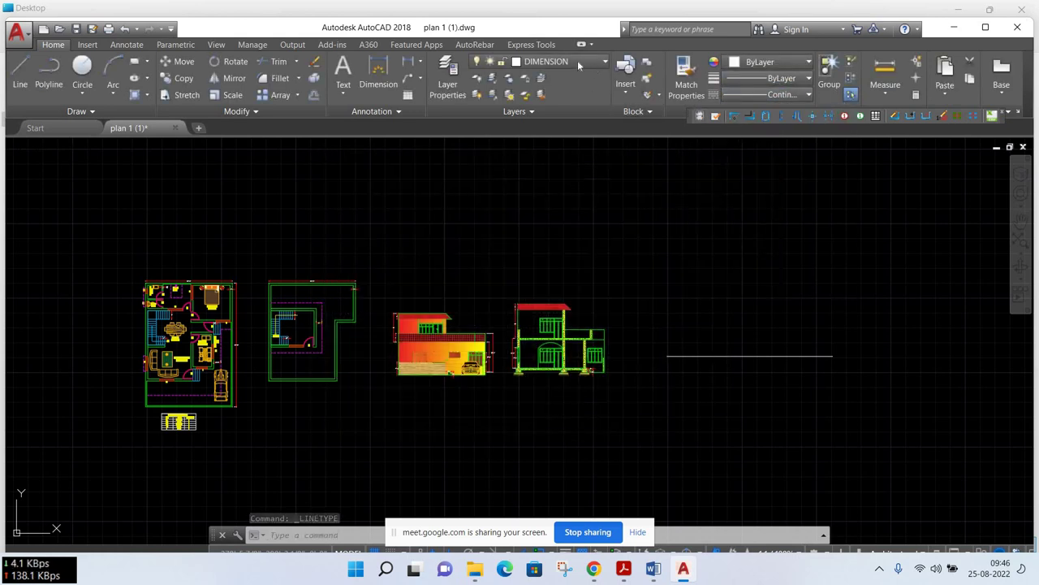
left_click(577, 62)
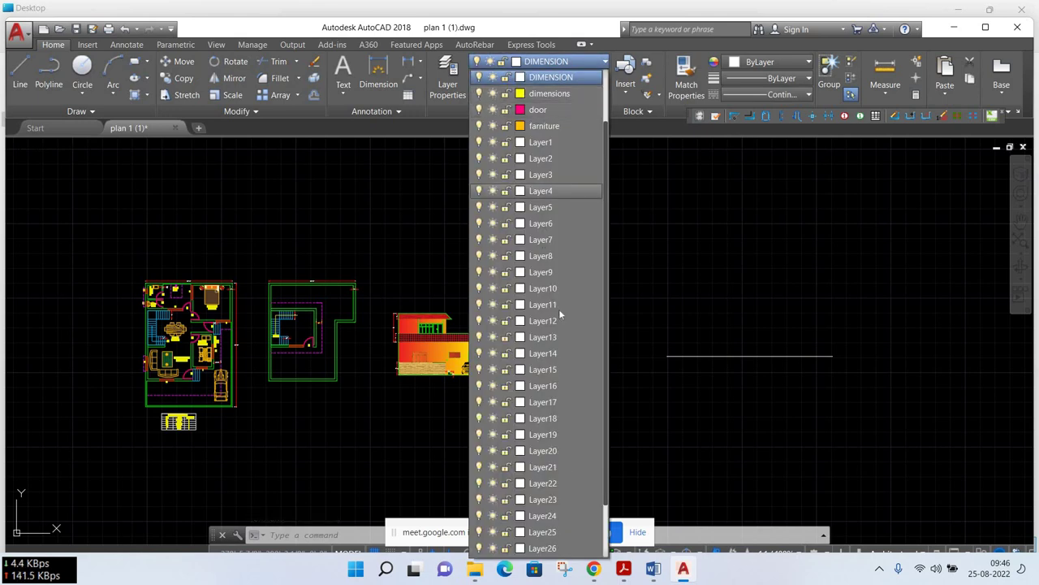
scroll(552, 309, "down", 5)
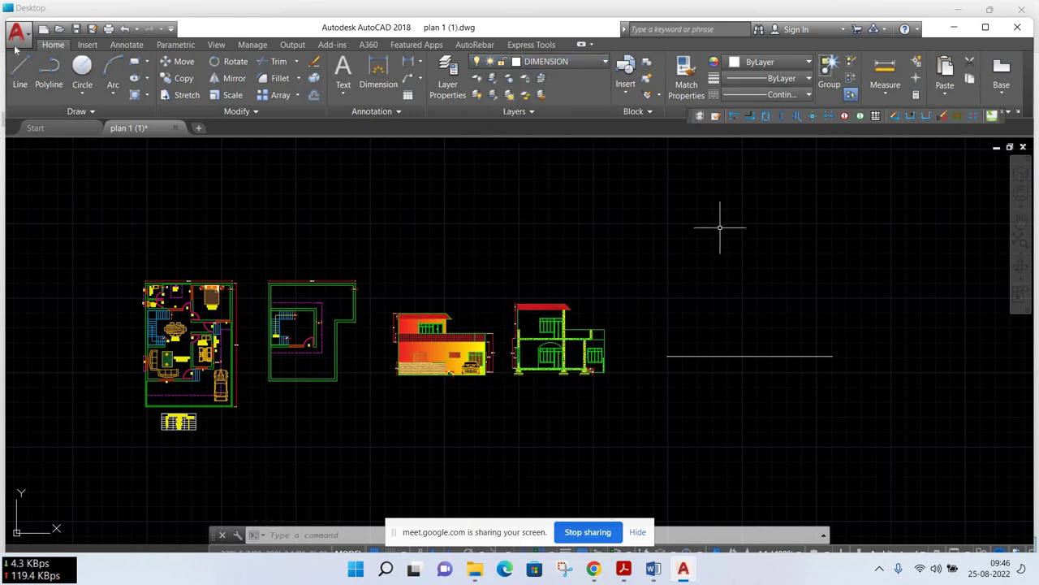
left_click(720, 229)
Save the drawing as plan 1 (1) on the Desktop, replacing the existing file
left_click(19, 36)
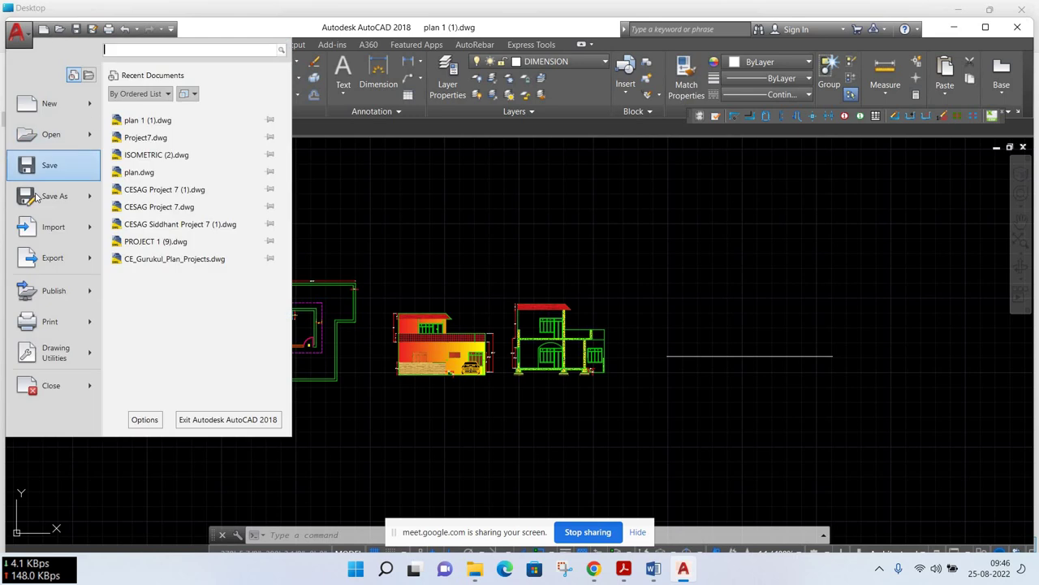
mouse_move(53, 196)
left_click(171, 226)
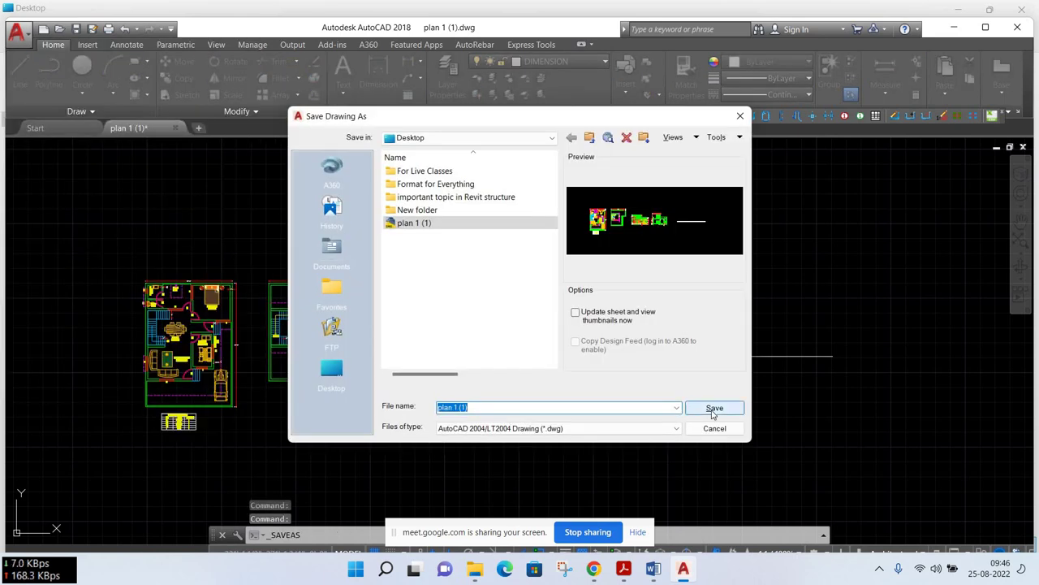
left_click(713, 412)
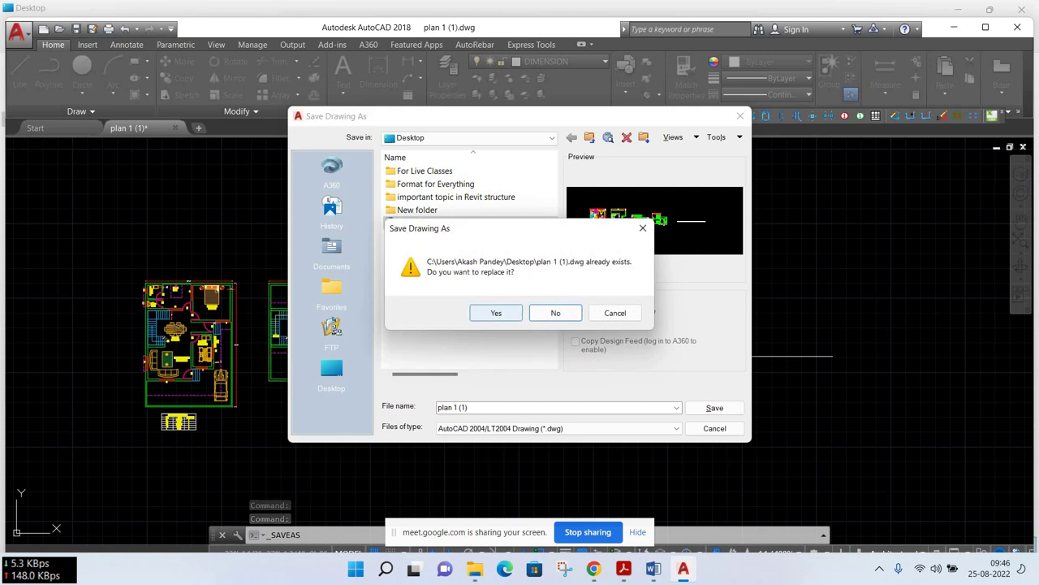
left_click(495, 313)
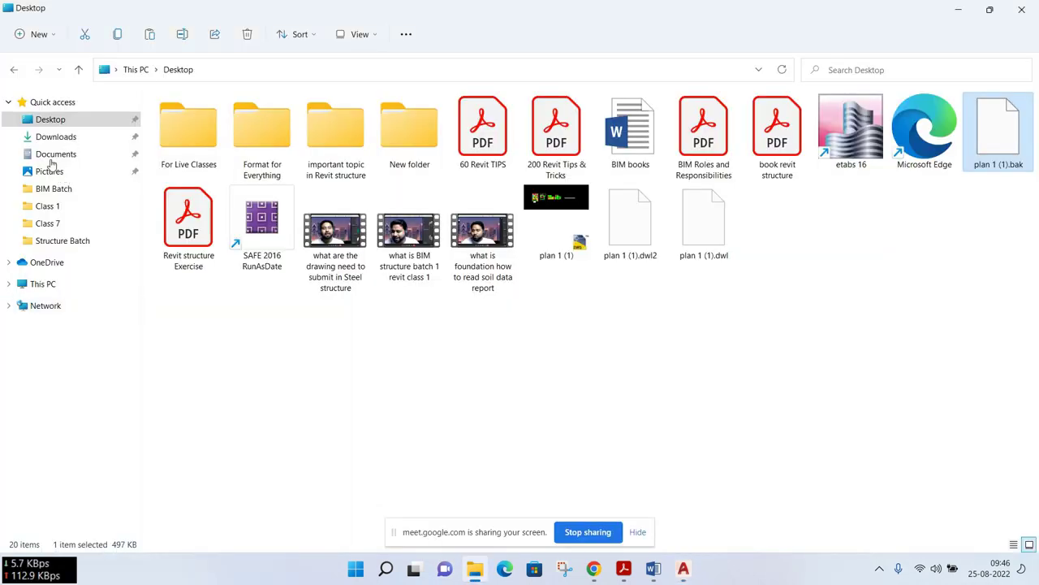
Review plan 1 (1).dwg's file properties (491 KB) in File Explorer, then return to AutoCAD
right_click(569, 208)
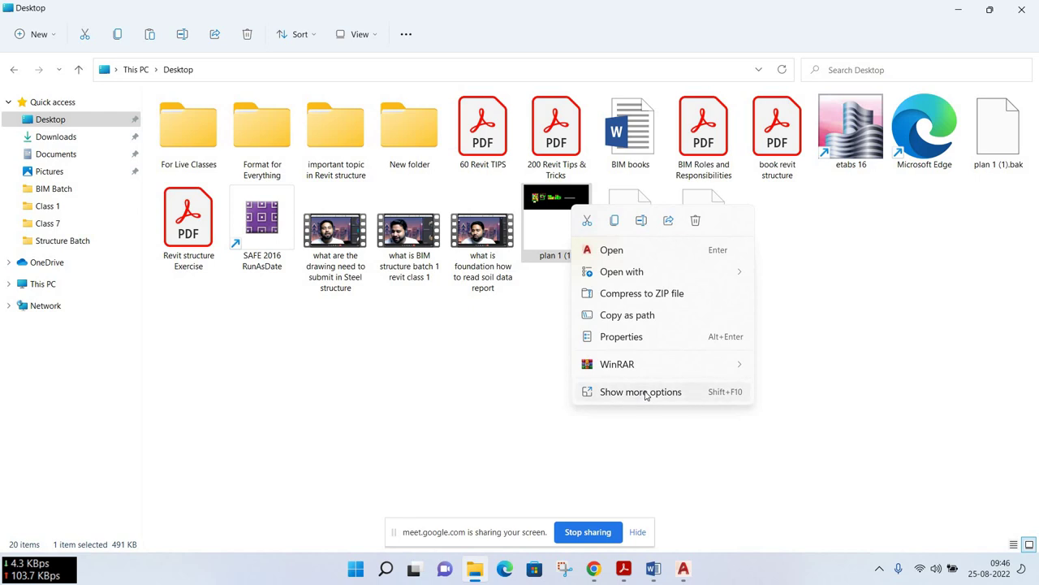
left_click(684, 392)
left_click(686, 379)
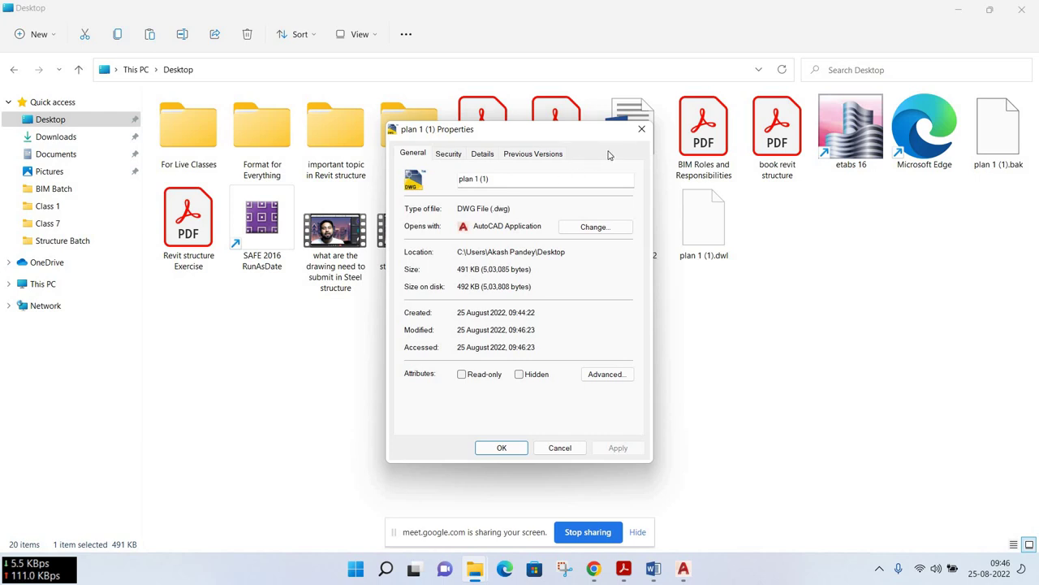
left_click(642, 129)
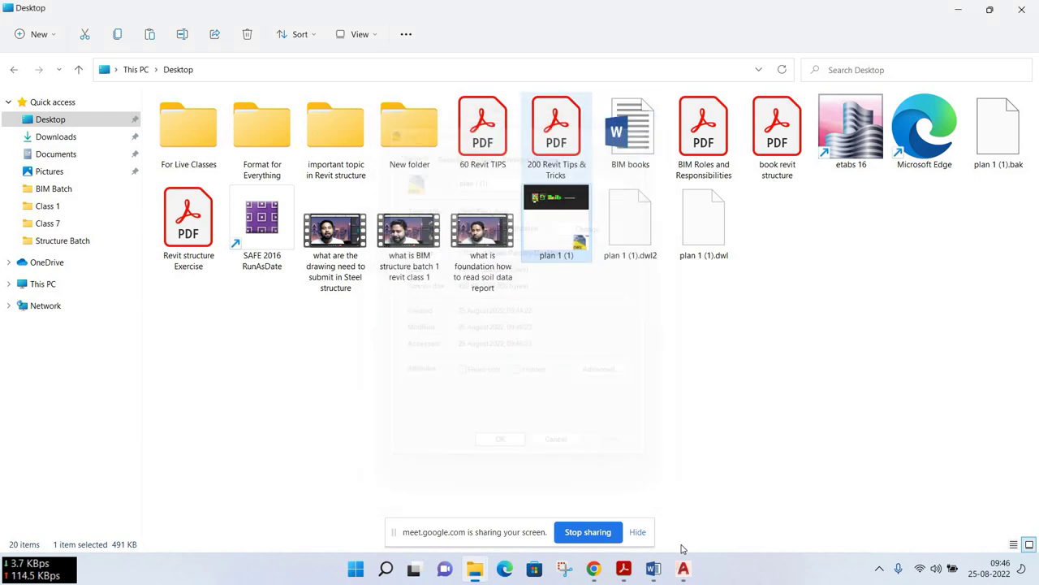
mouse_move(682, 568)
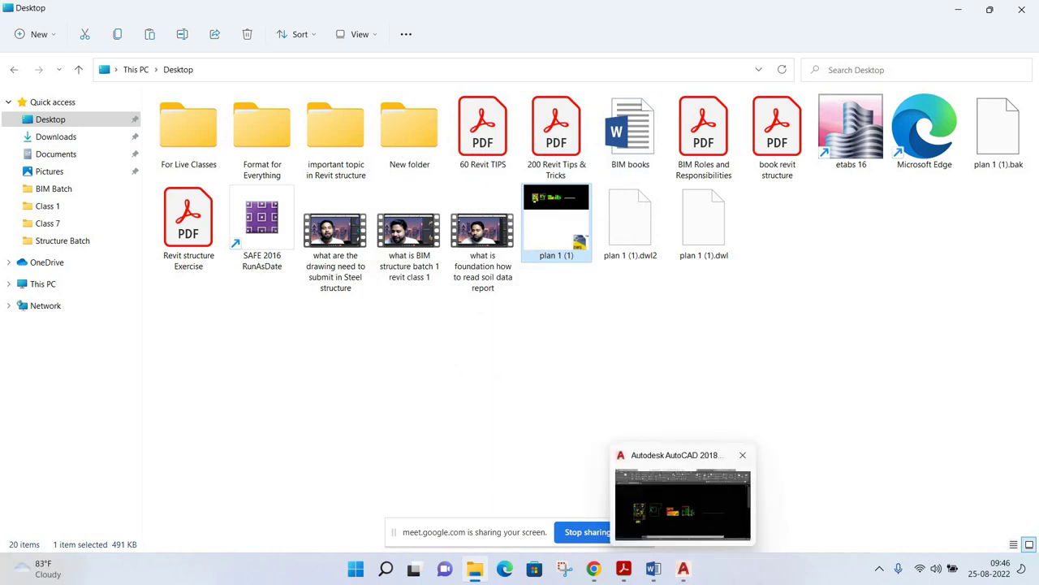
left_click(691, 503)
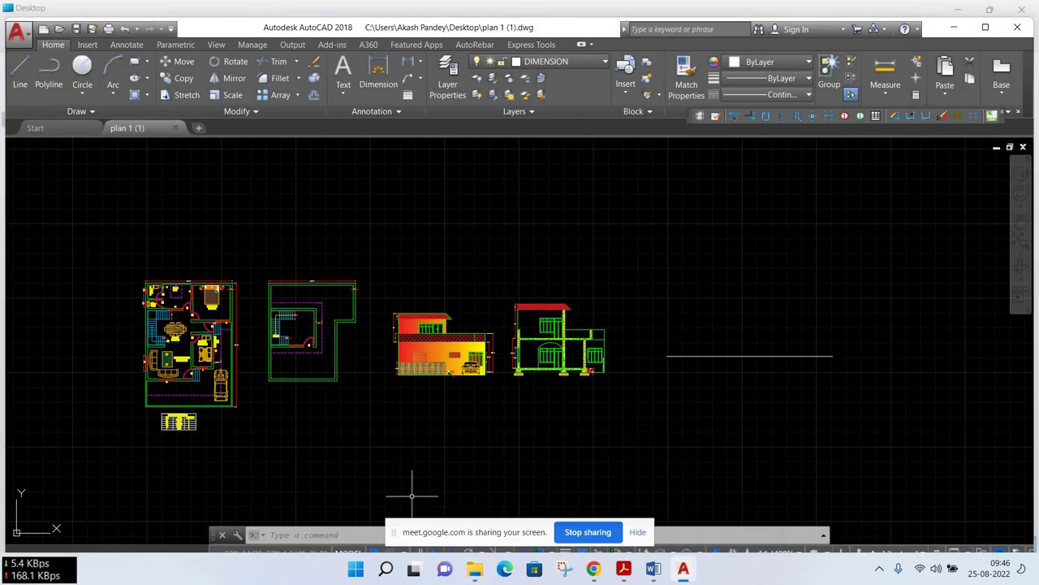
Run PURGE, inspect unused linetypes and layers, then Purge All items without per-item confirmation
middle_click_drag(410, 439, 426, 408)
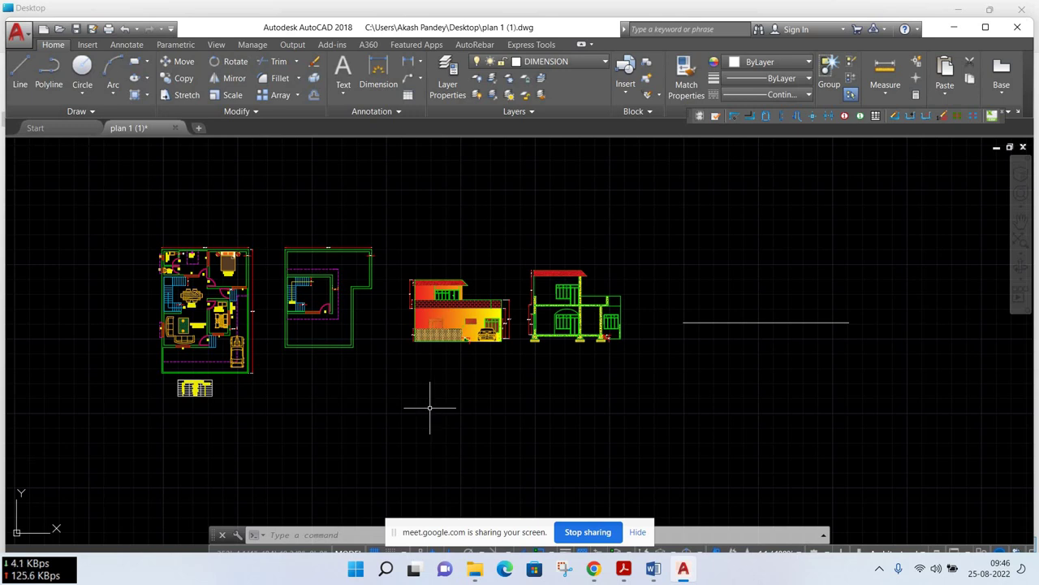
type("p")
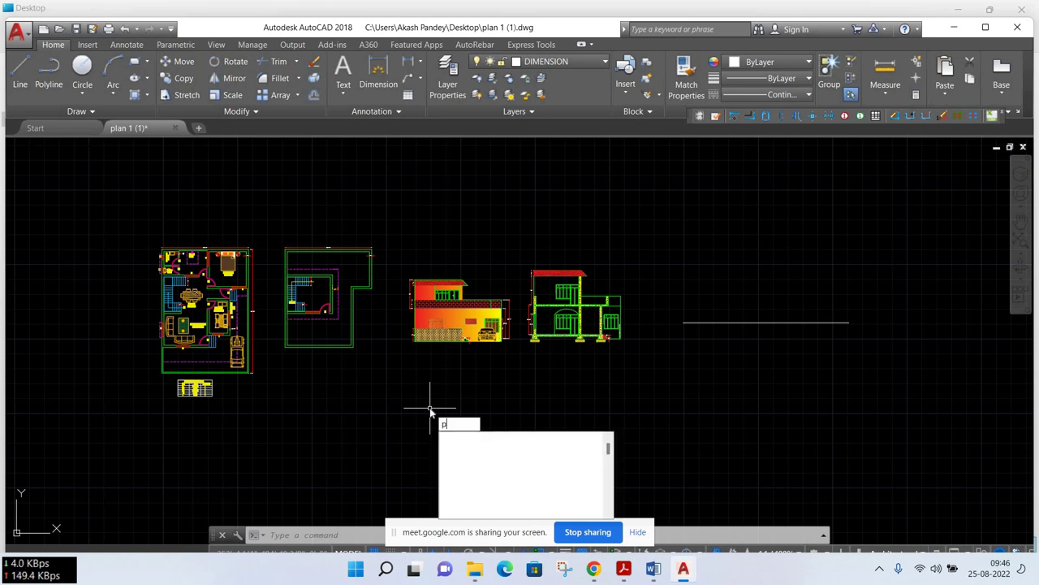
type("ur")
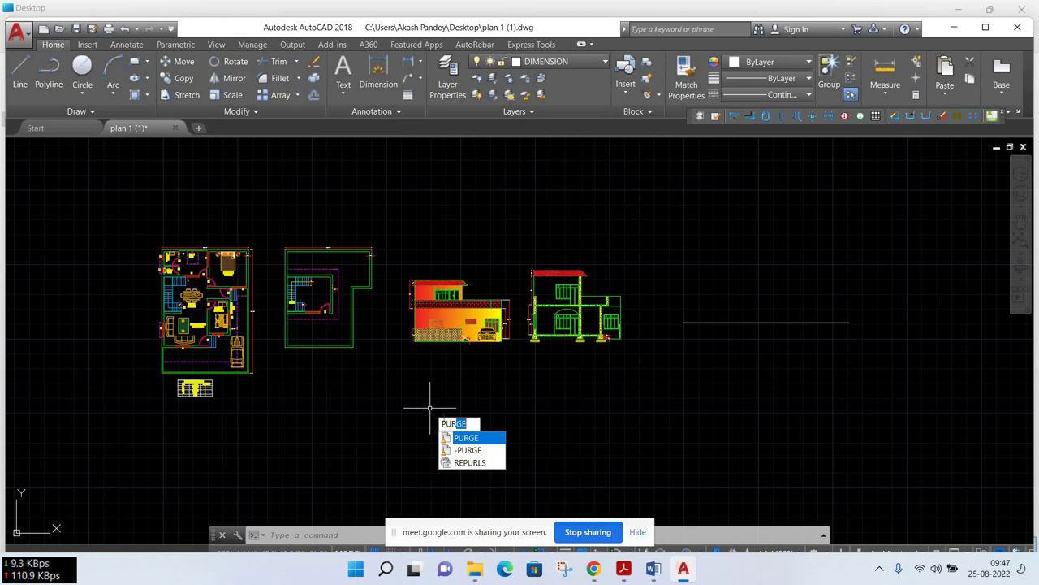
left_click(466, 439)
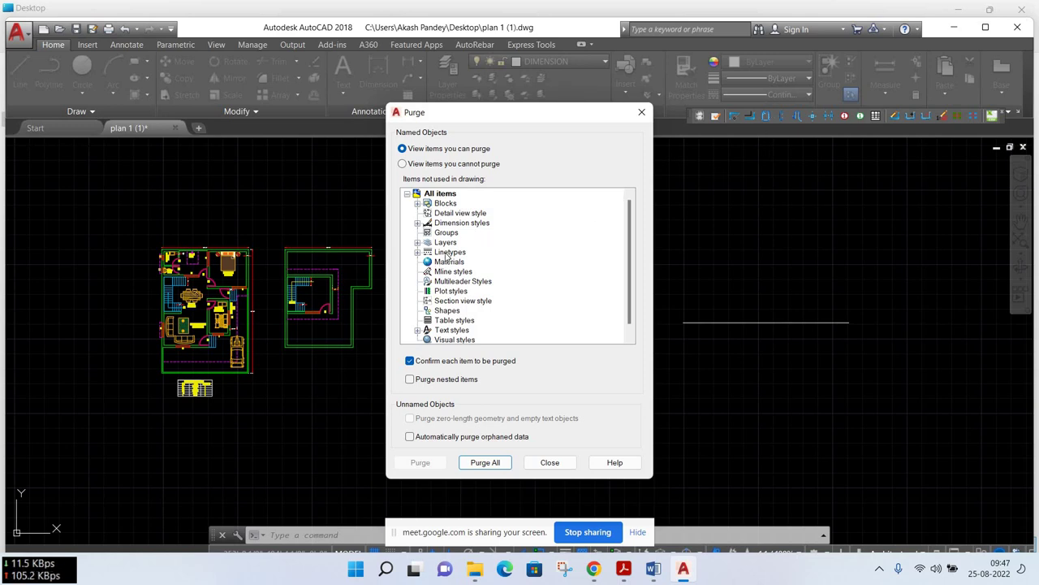
left_click(449, 251)
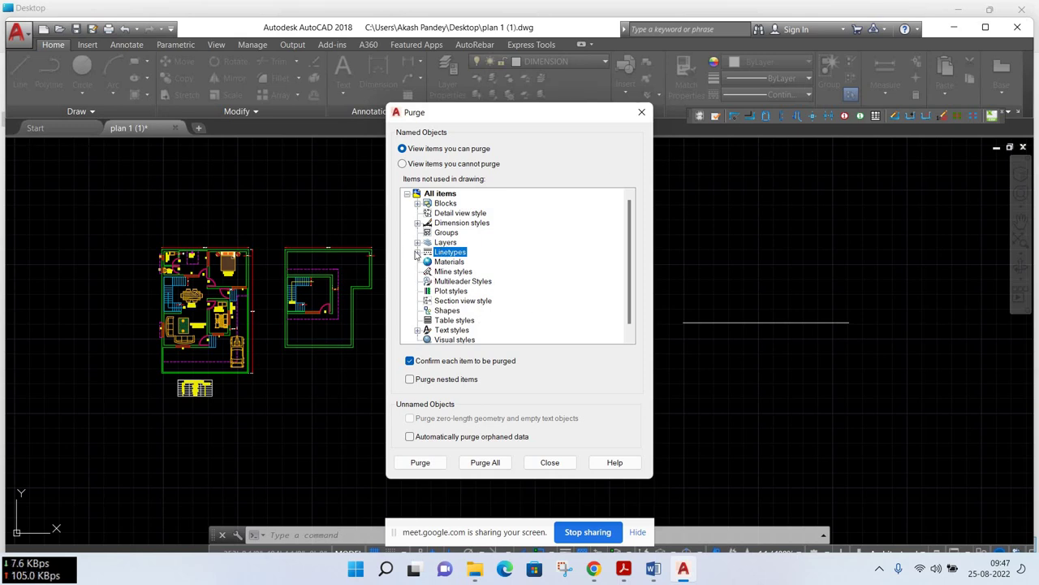
left_click(418, 242)
key("Right")
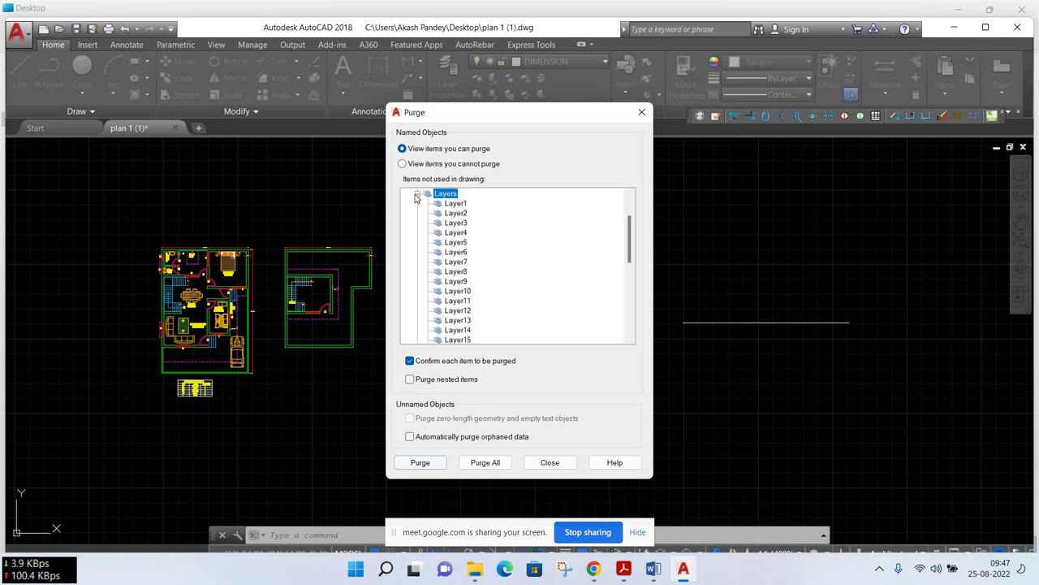
key("Left")
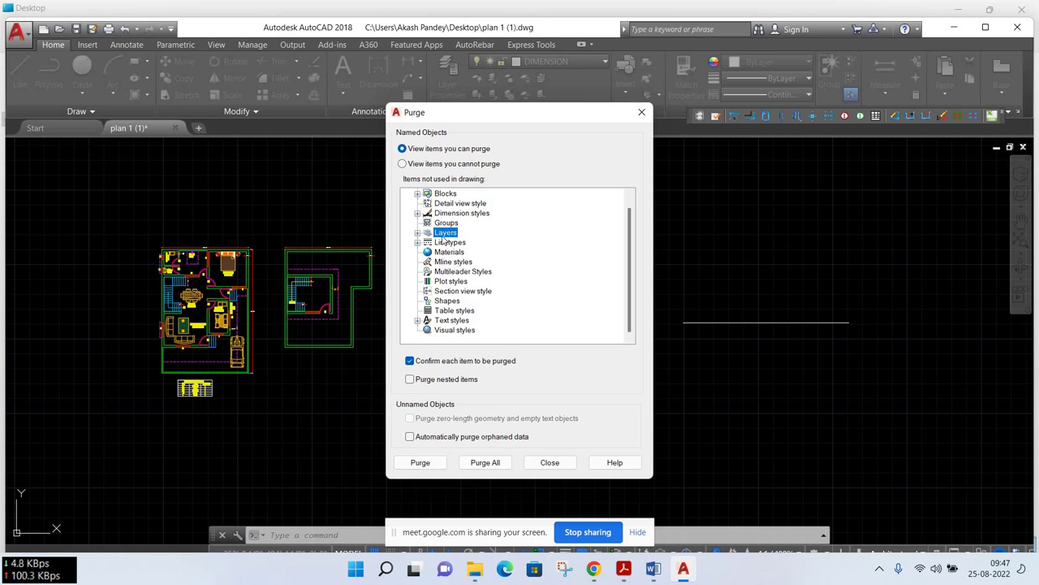
left_click(477, 465)
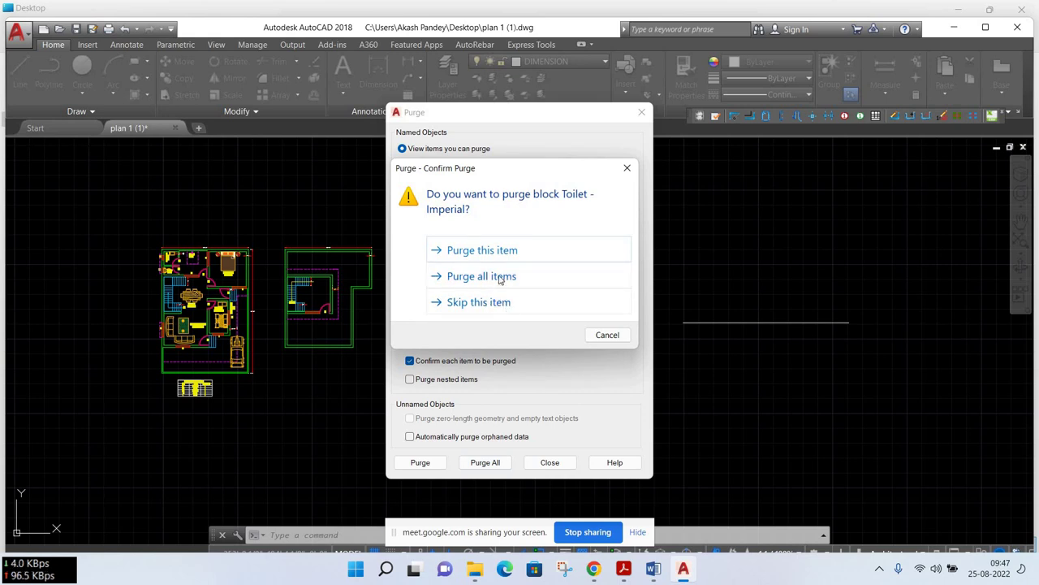
left_click(499, 277)
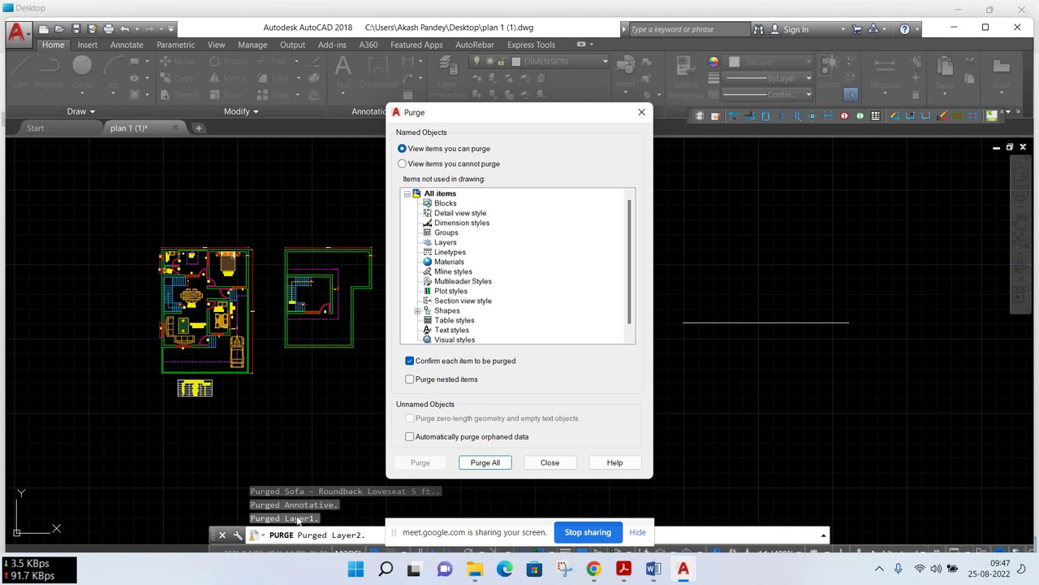
Close Purge and review remaining layers and linetypes, keeping DIMENSION and Continuous current
left_click(536, 465)
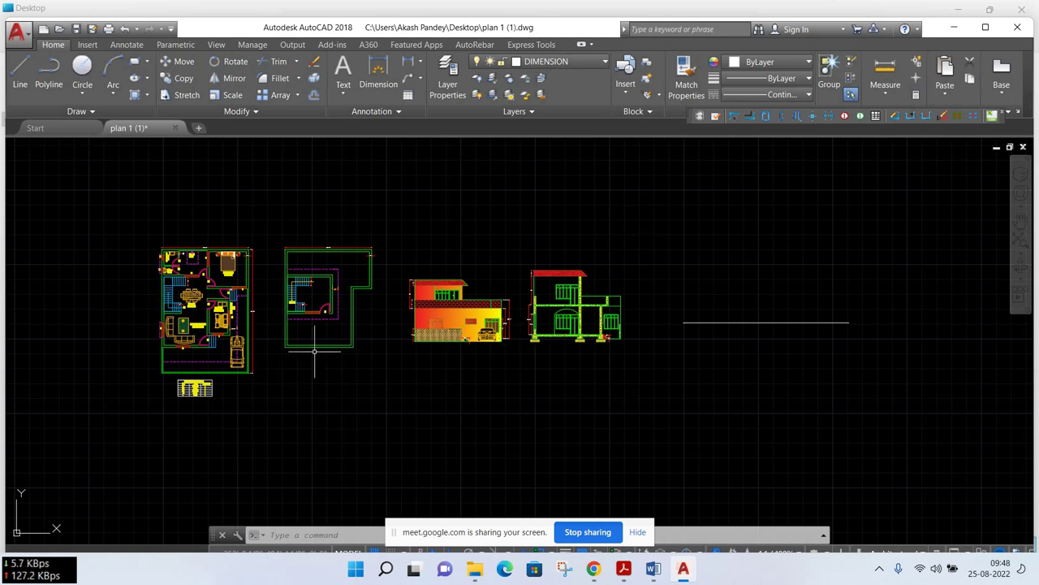
left_click(572, 62)
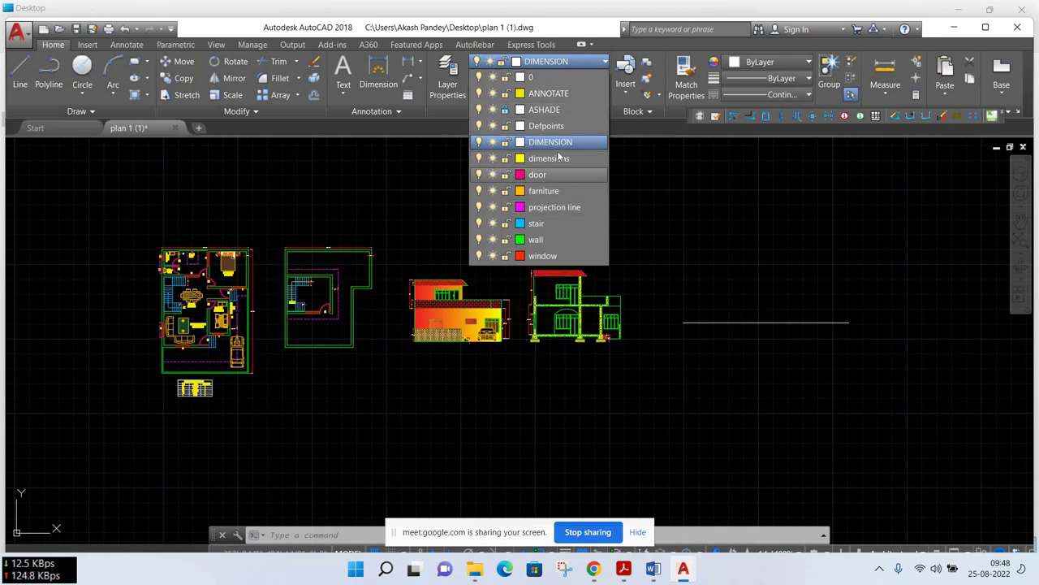
left_click(707, 181)
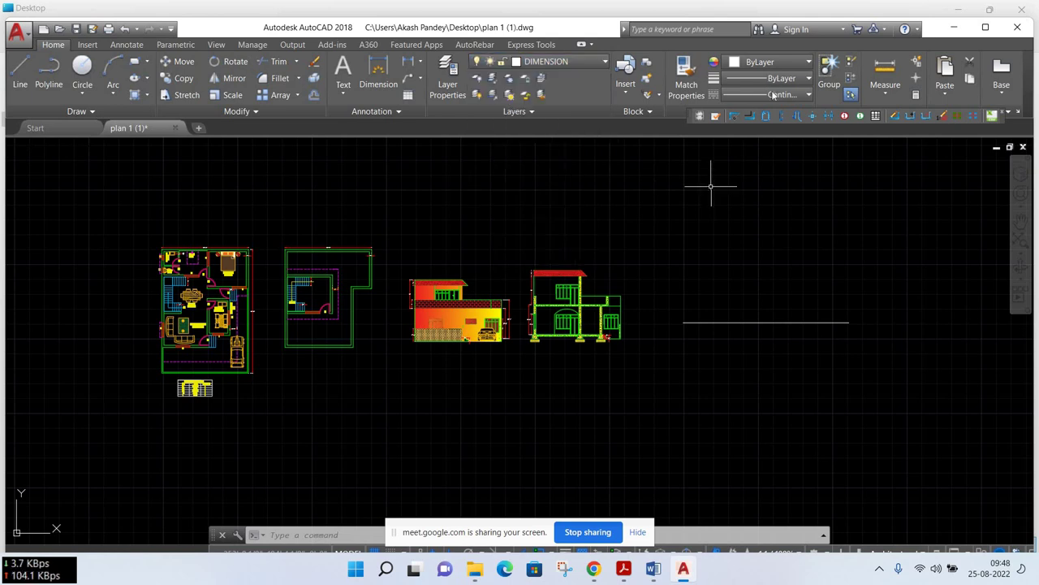
left_click(773, 95)
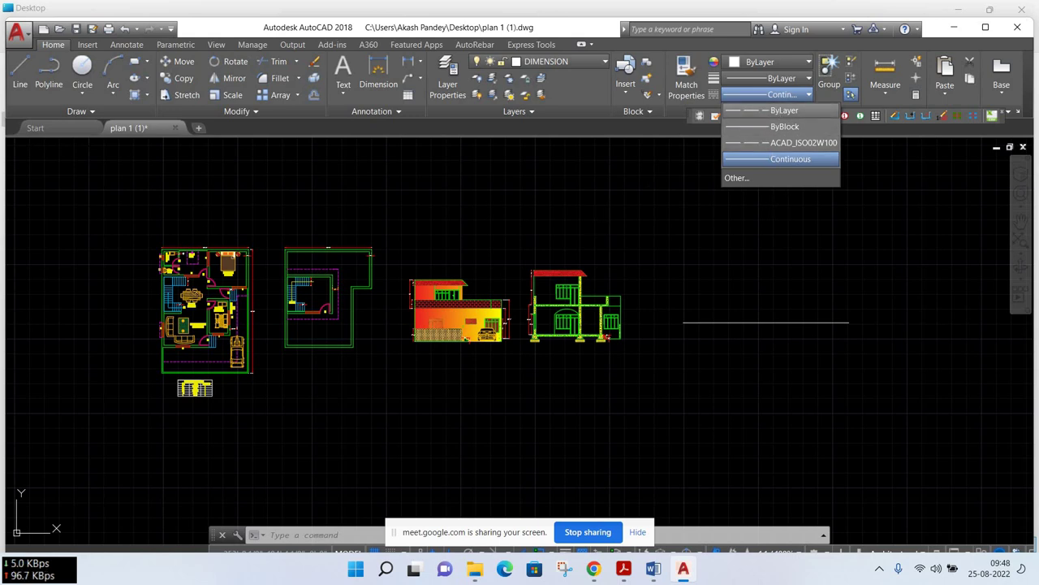
left_click(790, 159)
mouse_move(593, 568)
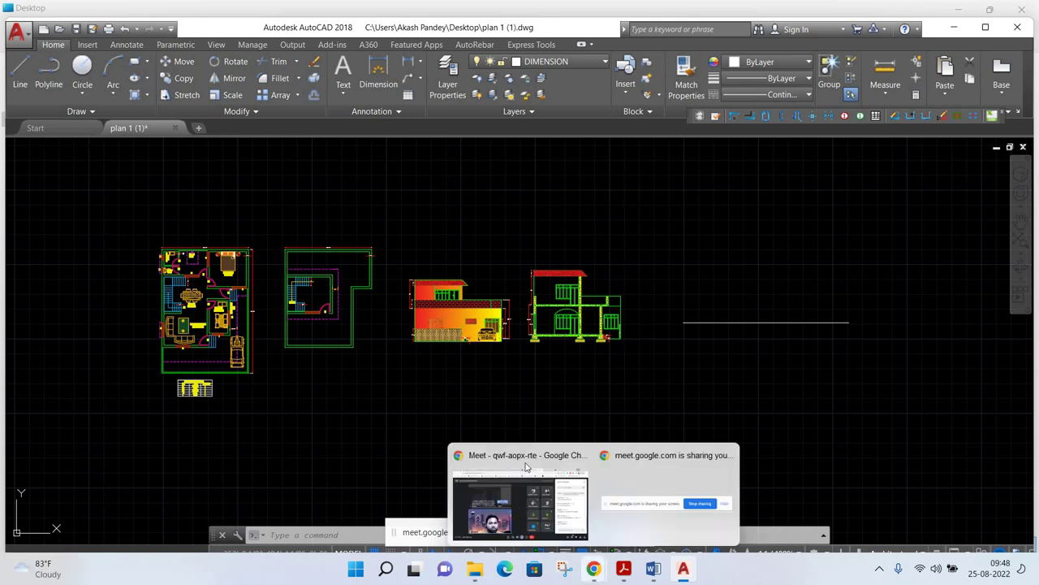
Admit the waiting participant to the Google Meet call, then minimize Chrome
left_click(526, 467)
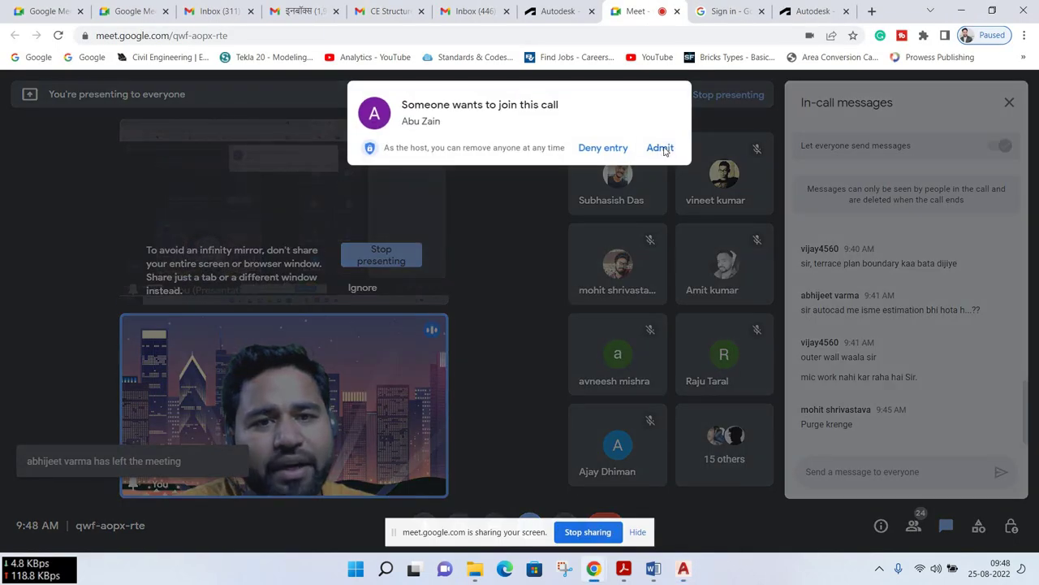
left_click(661, 149)
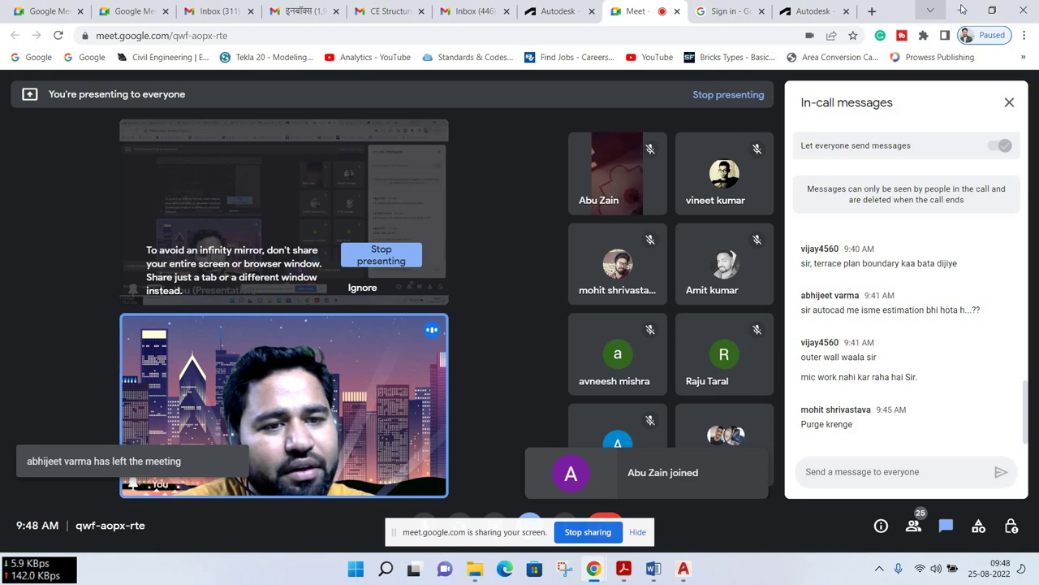
left_click(962, 8)
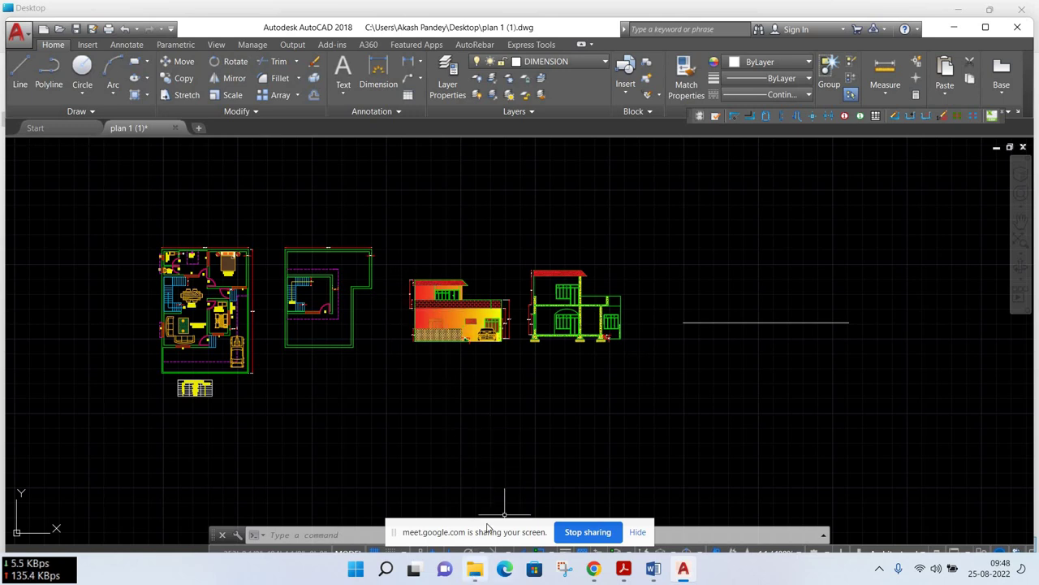
In the Desktop folder, confirm plan 1 (1) is 491 KB in its properties, then return to AutoCAD
mouse_move(475, 568)
left_click(436, 493)
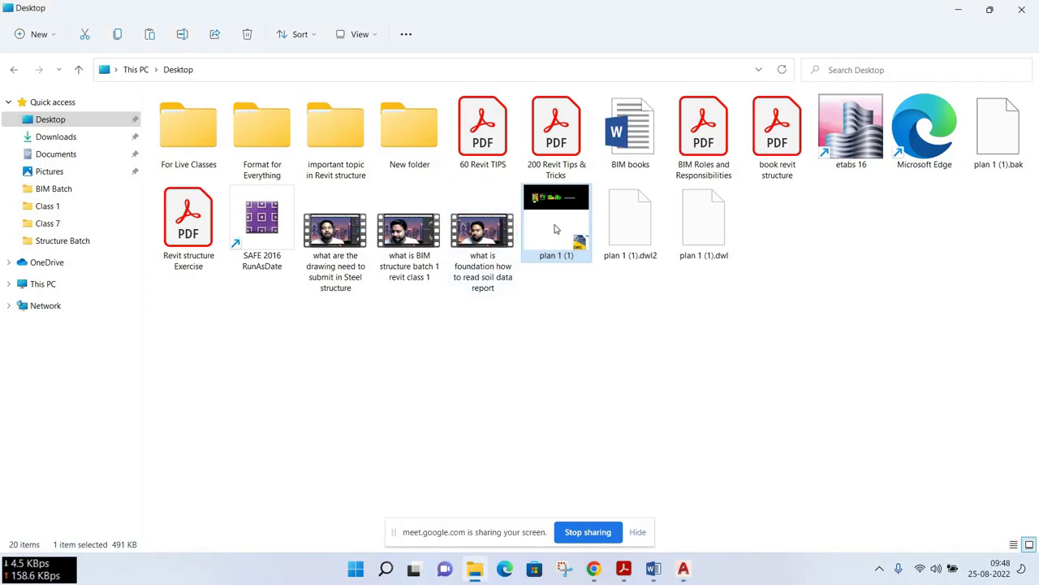
key("shift+F10")
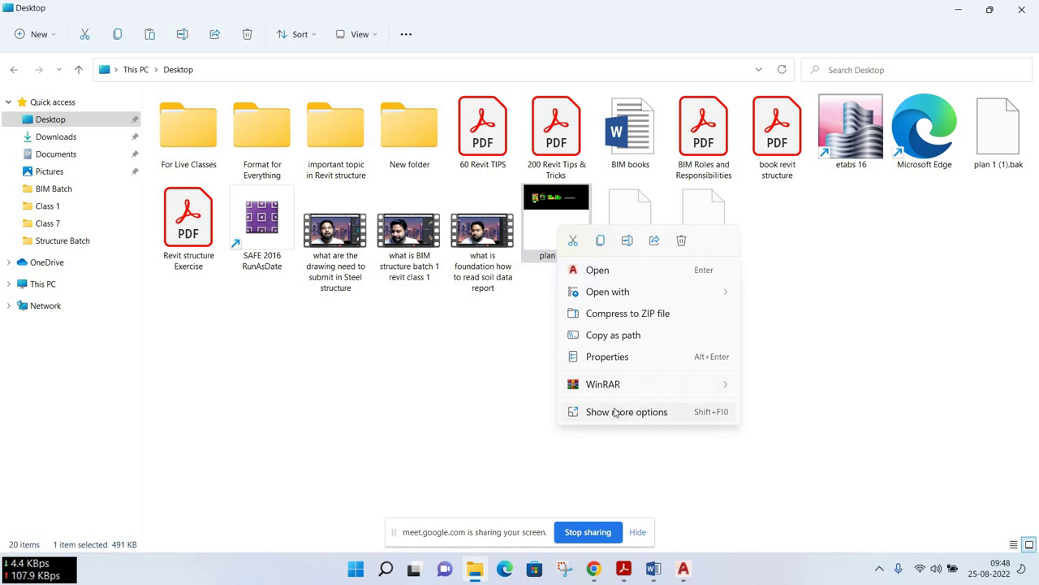
left_click(642, 410)
key("Return")
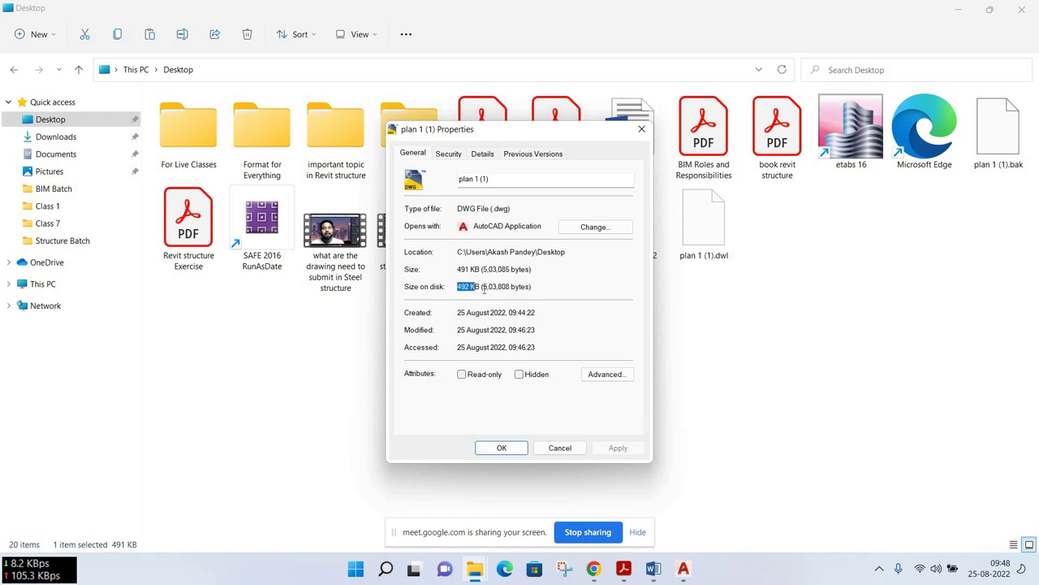
left_click_drag(484, 290, 485, 291)
left_click(486, 290)
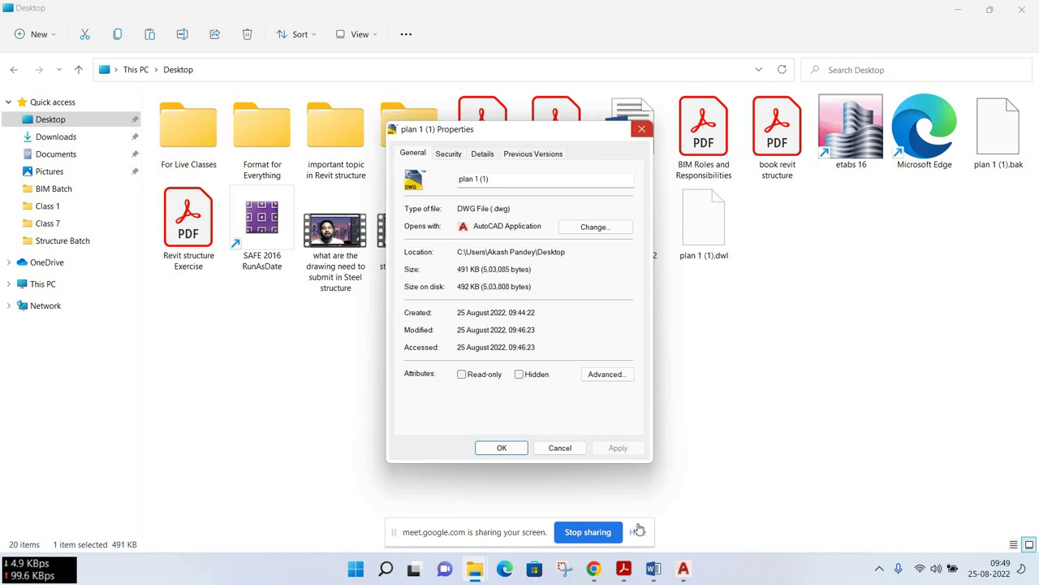
key("Escape")
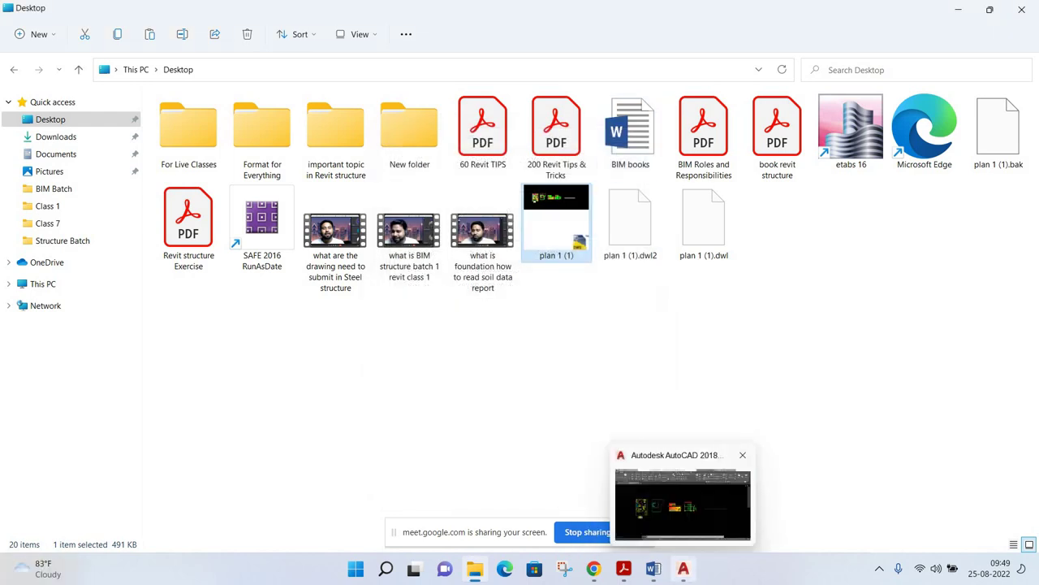
left_click(683, 568)
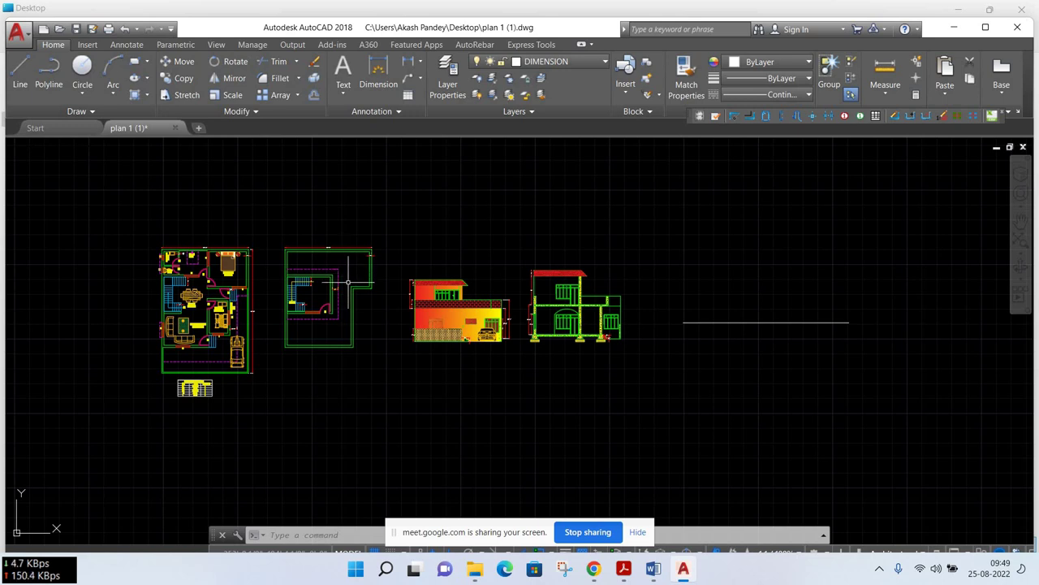
Zoom in and pan to enlarge the floor plans and elevations
scroll(458, 335, "up", 2)
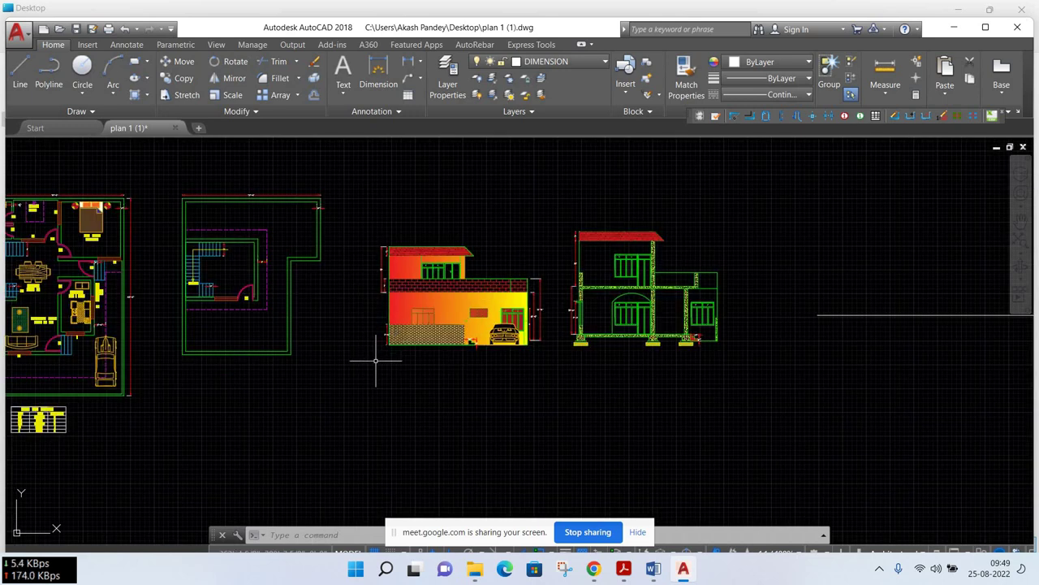
middle_click_drag(333, 346, 410, 372)
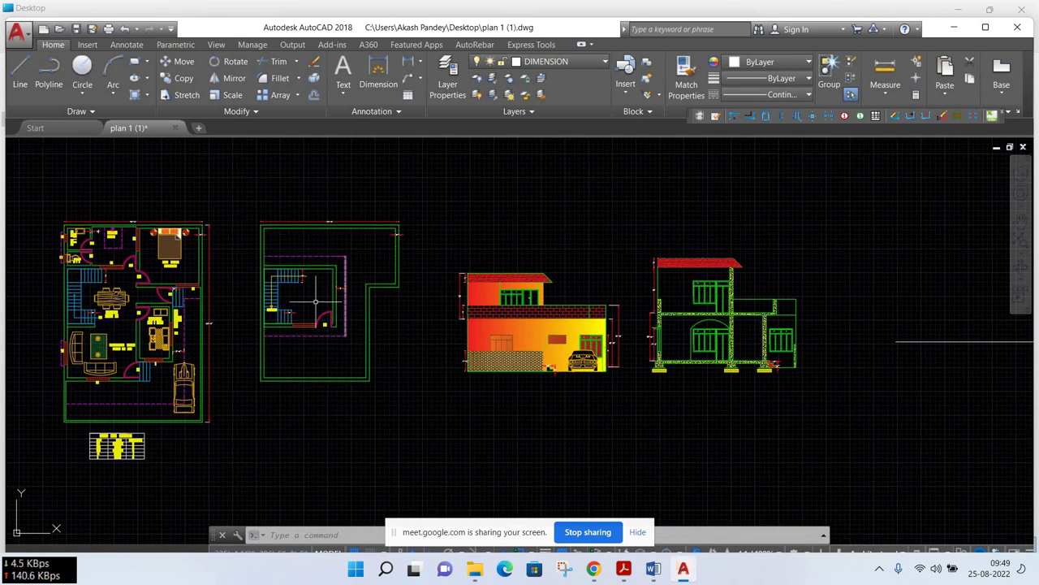
scroll(277, 250, "up", 2)
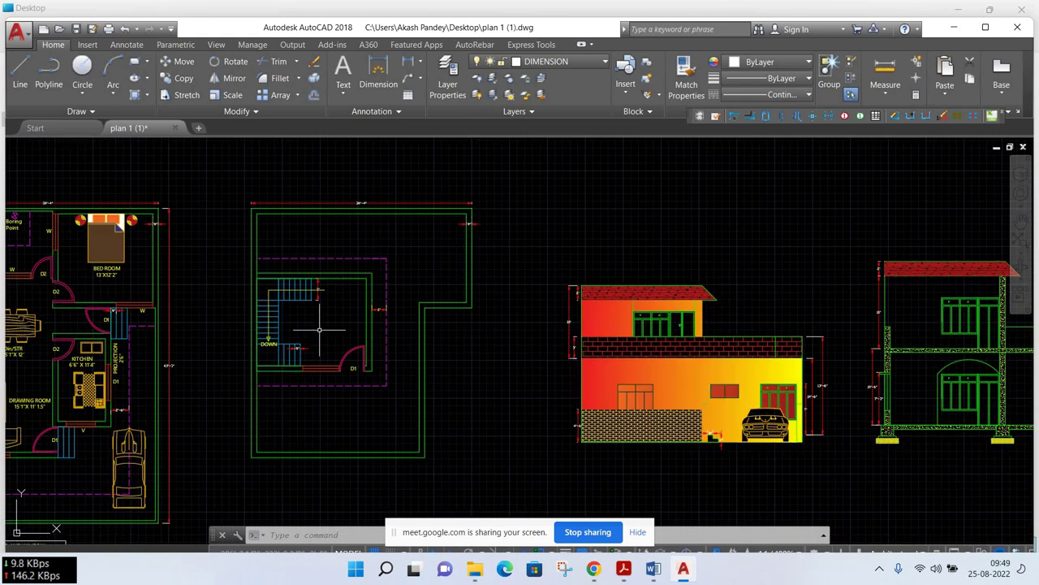
middle_click_drag(319, 331, 331, 333)
Confirm drawing units are Architectural, 0'-0 1/8" precision, Inches scale, then enter AREA
type("un")
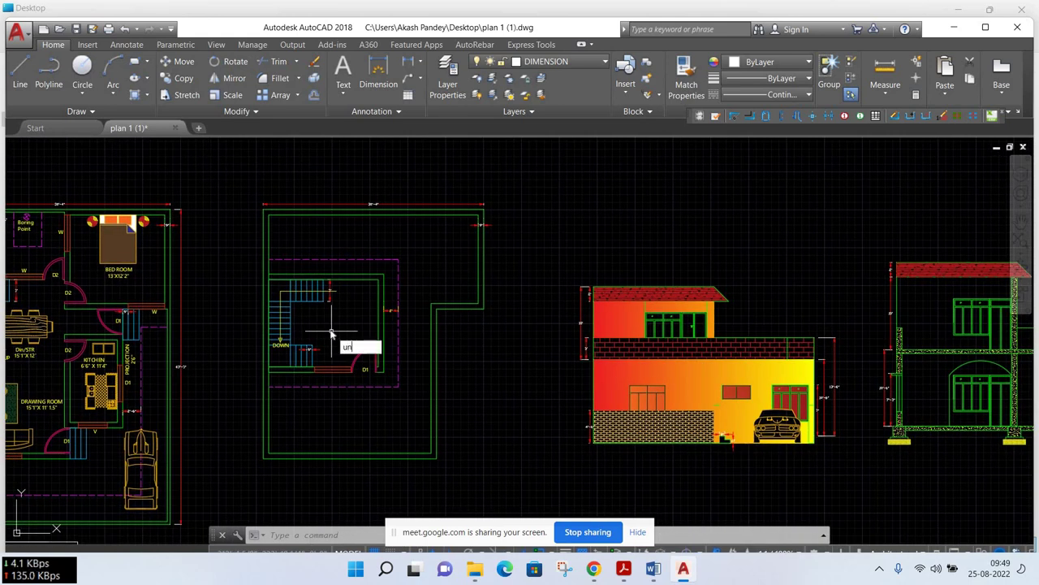
key("Return")
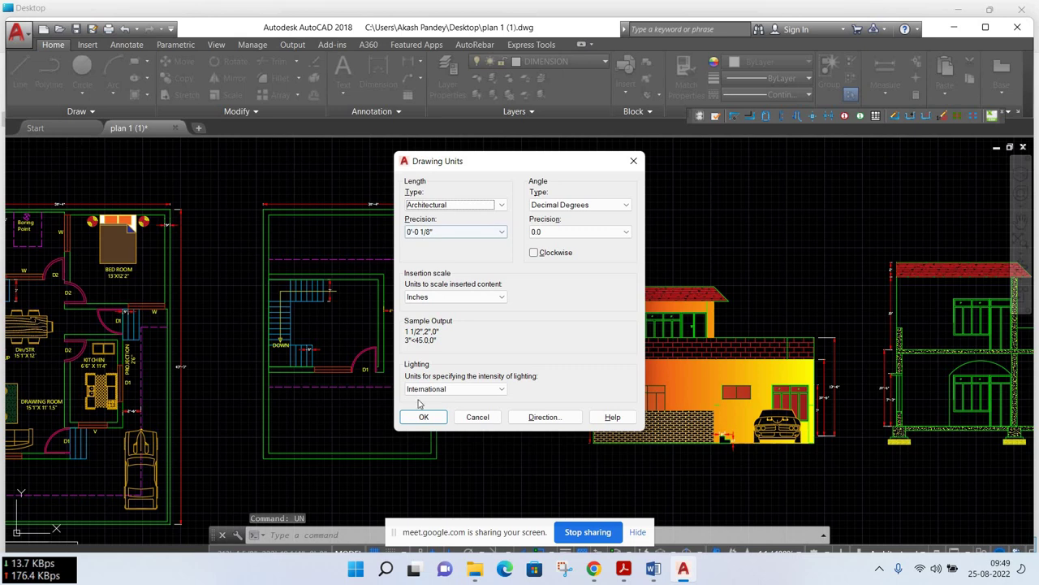
left_click(421, 415)
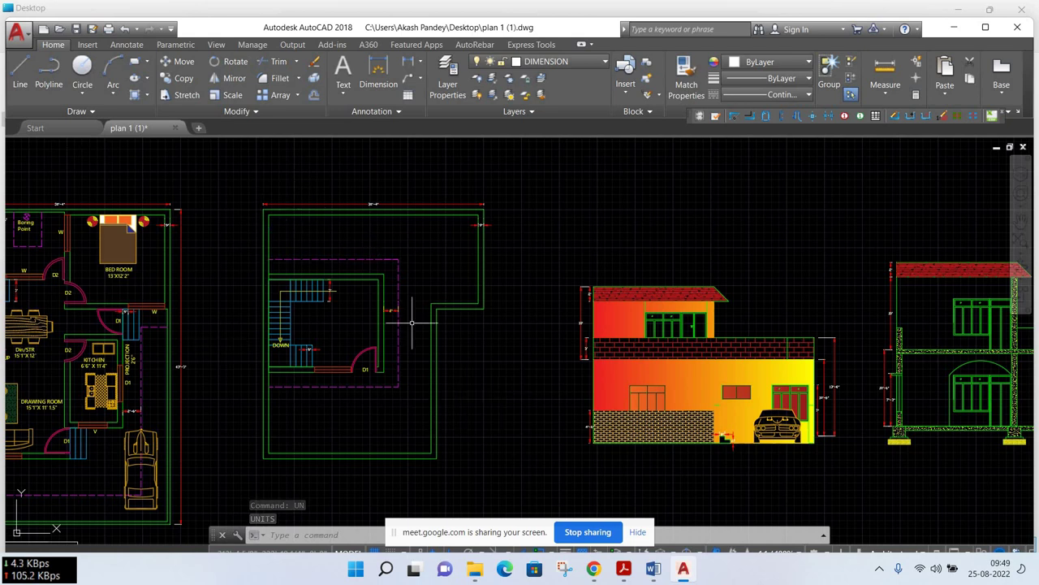
type("A")
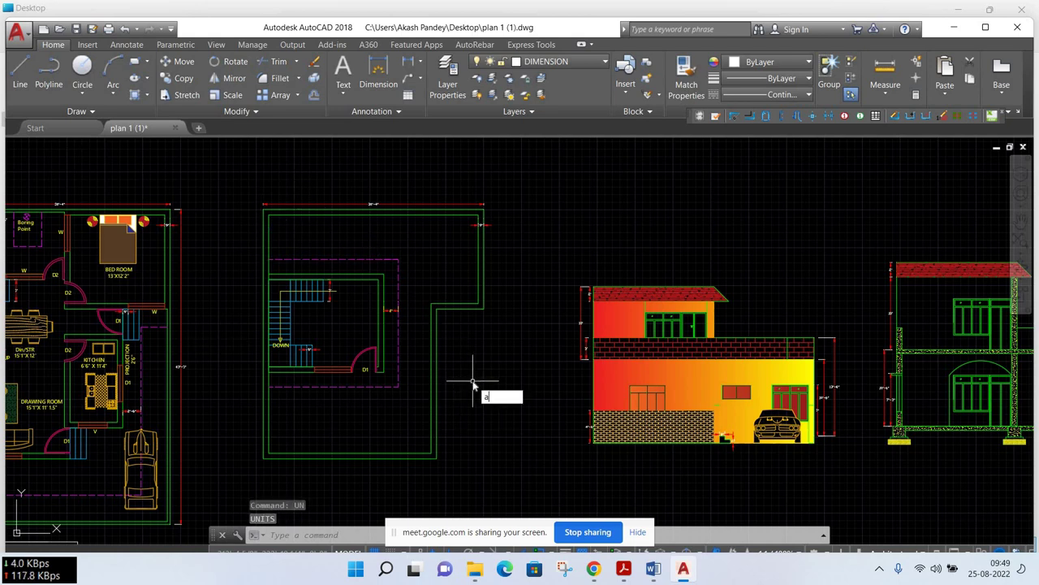
type("REA")
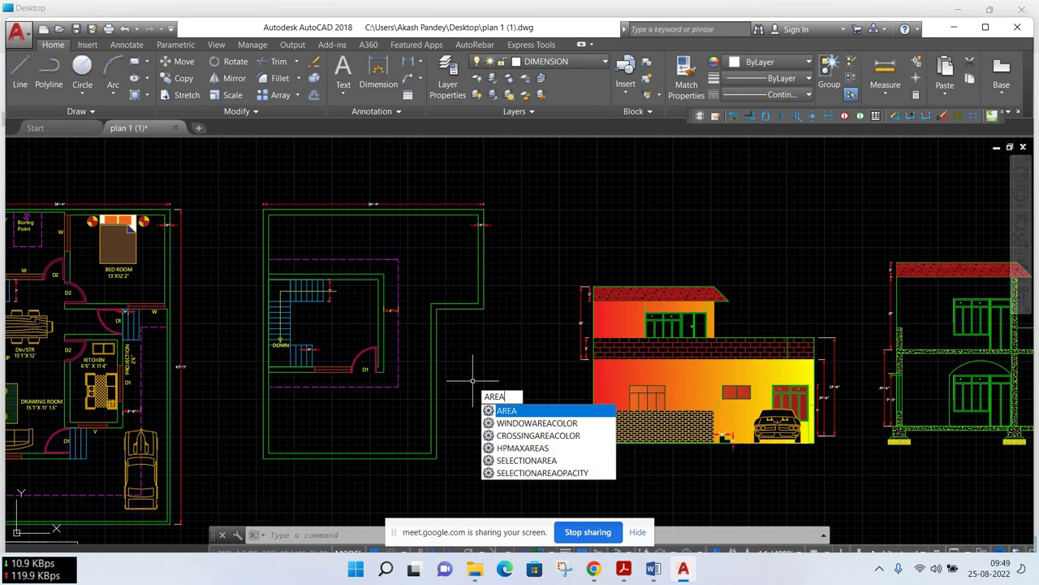
Start the area measurement at the upper floor outline's lower-right, lower-left and top-left corners
key("Return")
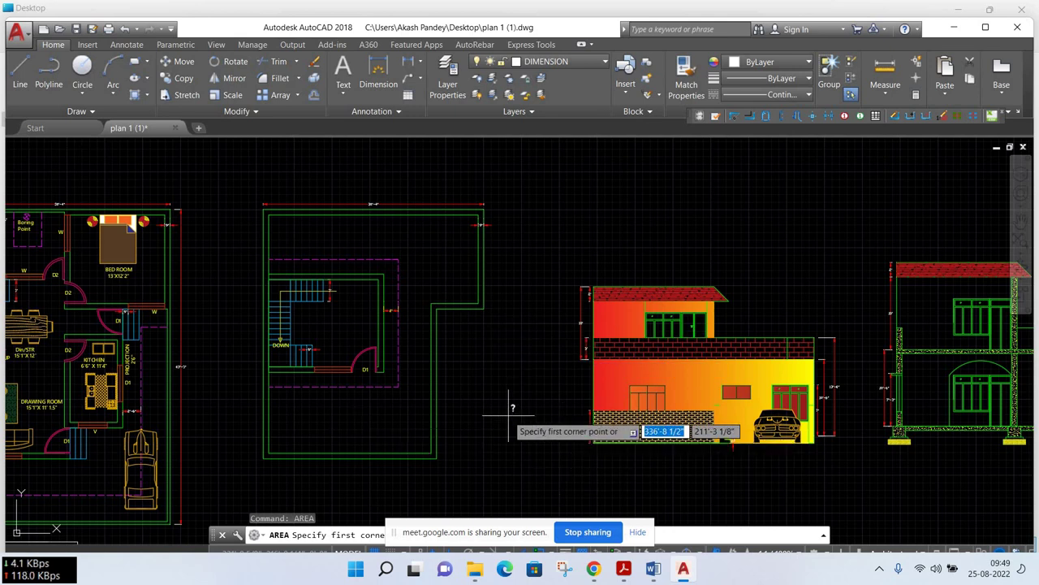
scroll(433, 455, "up", 2)
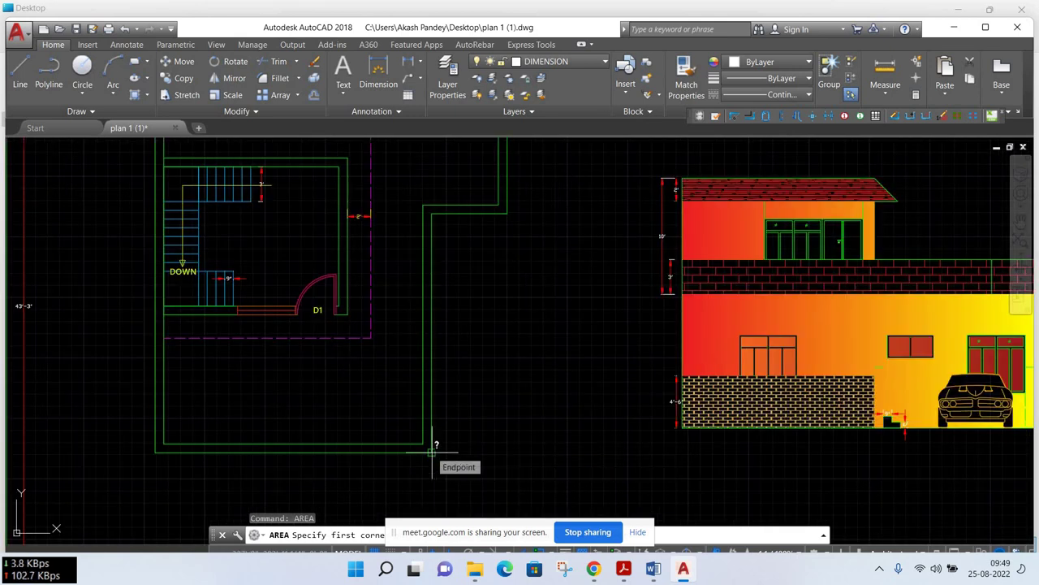
left_click(432, 453)
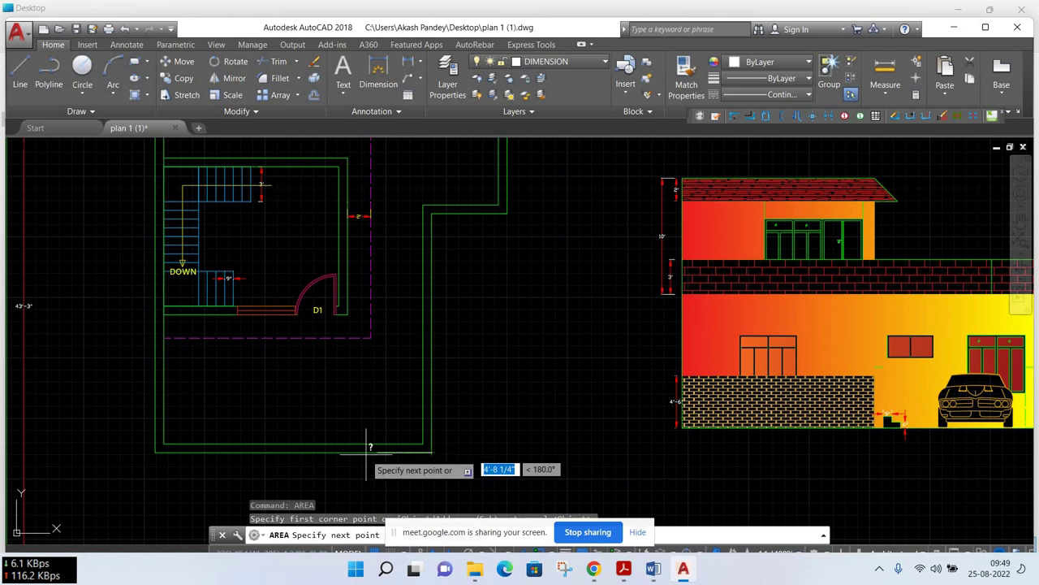
left_click(155, 452)
scroll(159, 276, "down", 4)
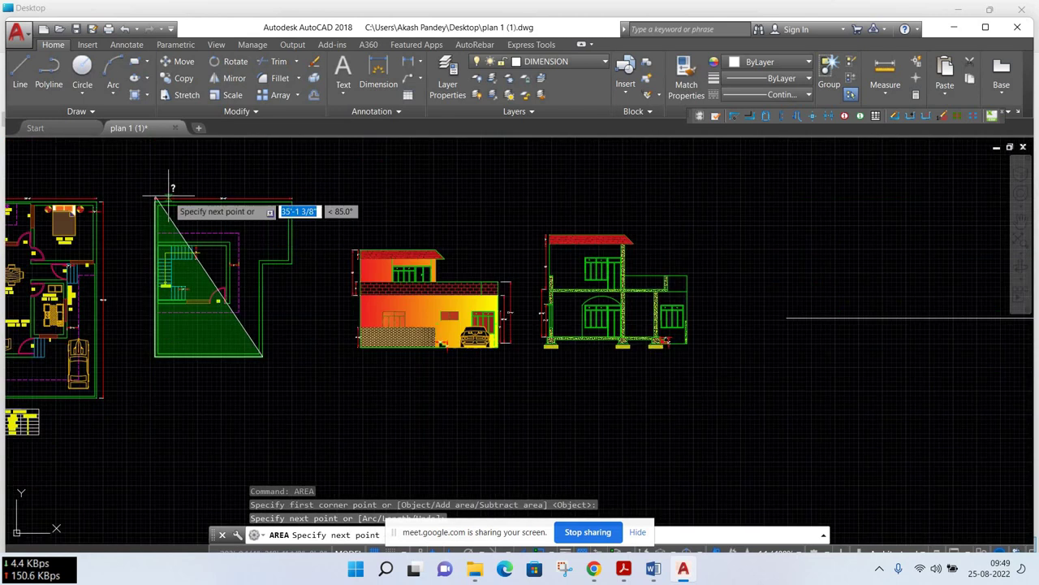
scroll(171, 239, "up", 1)
scroll(171, 239, "up", 8)
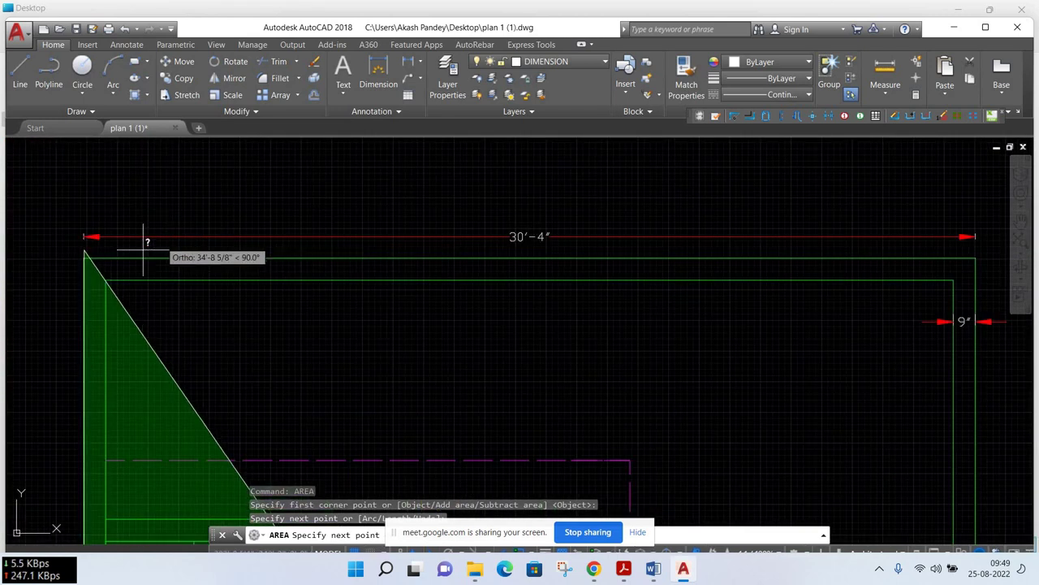
left_click(83, 258)
Pick the upper-right, inner and bottom outline corners to get 130338.0 sq in, perimeter 129'-2"
scroll(380, 265, "down", 2)
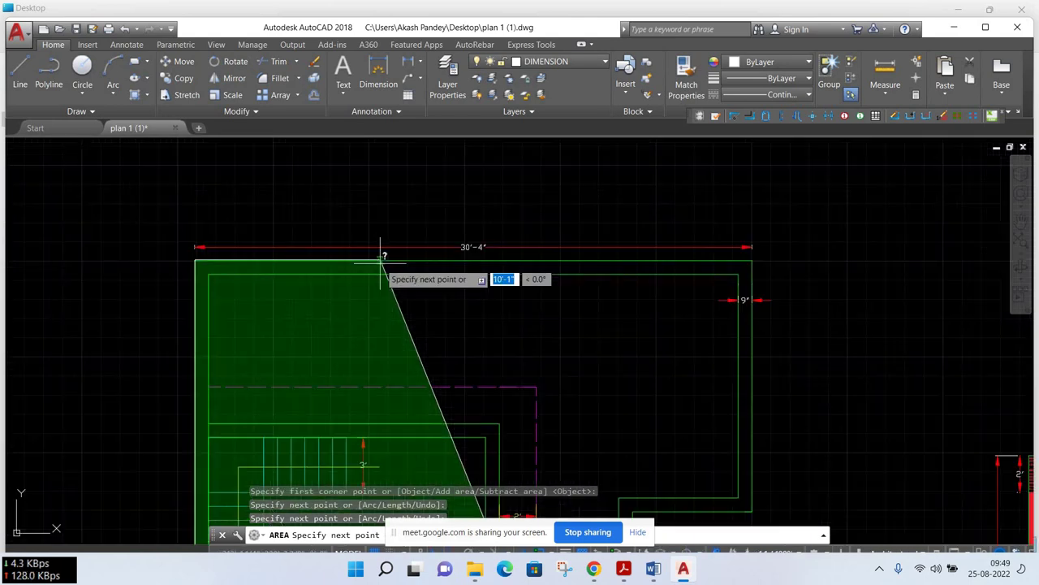
left_click(752, 259)
middle_click_drag(751, 259, 731, 150)
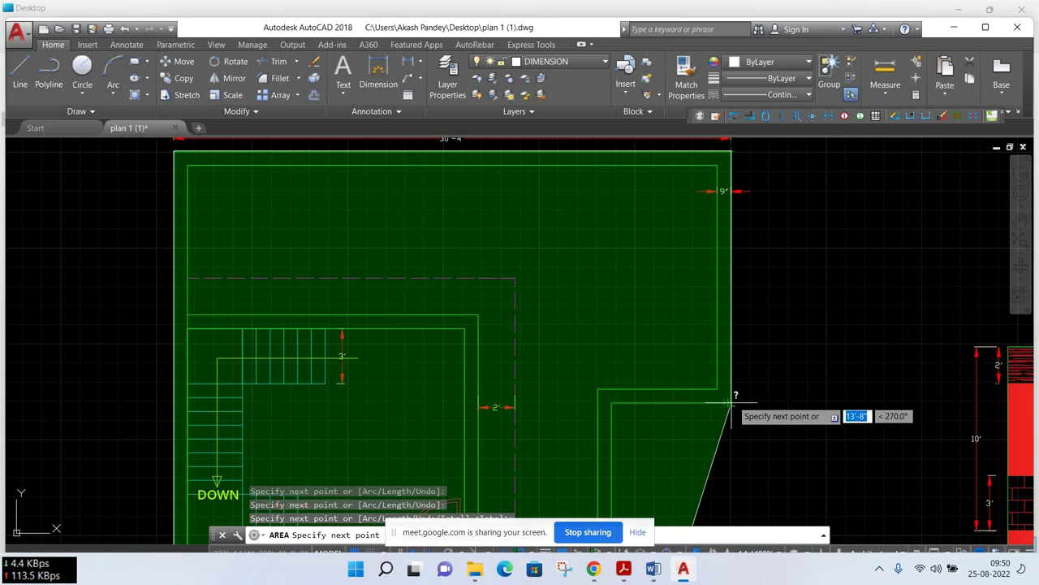
left_click(729, 402)
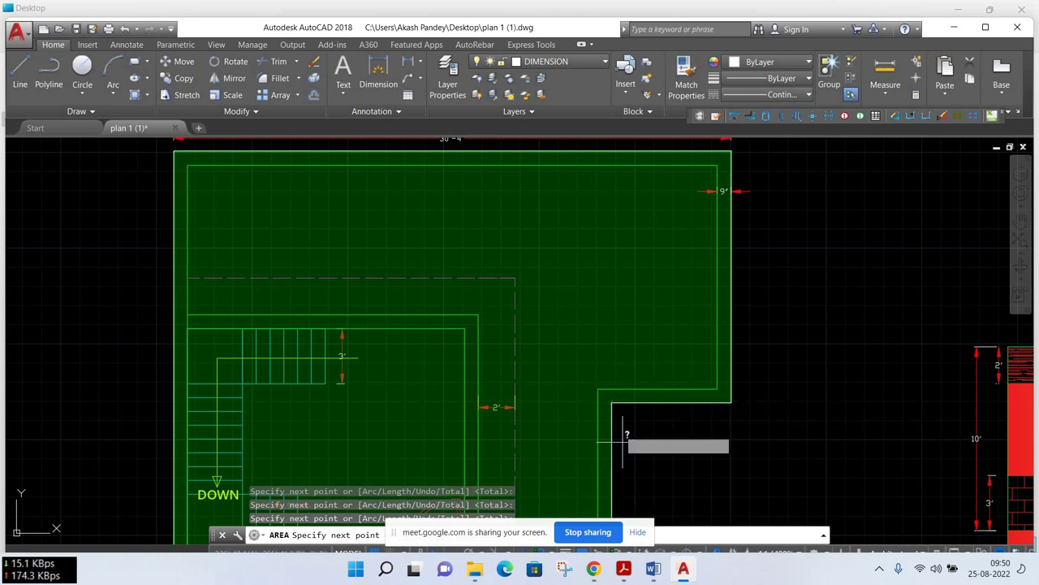
scroll(691, 398, "down", 2)
middle_click_drag(690, 397, 600, 276)
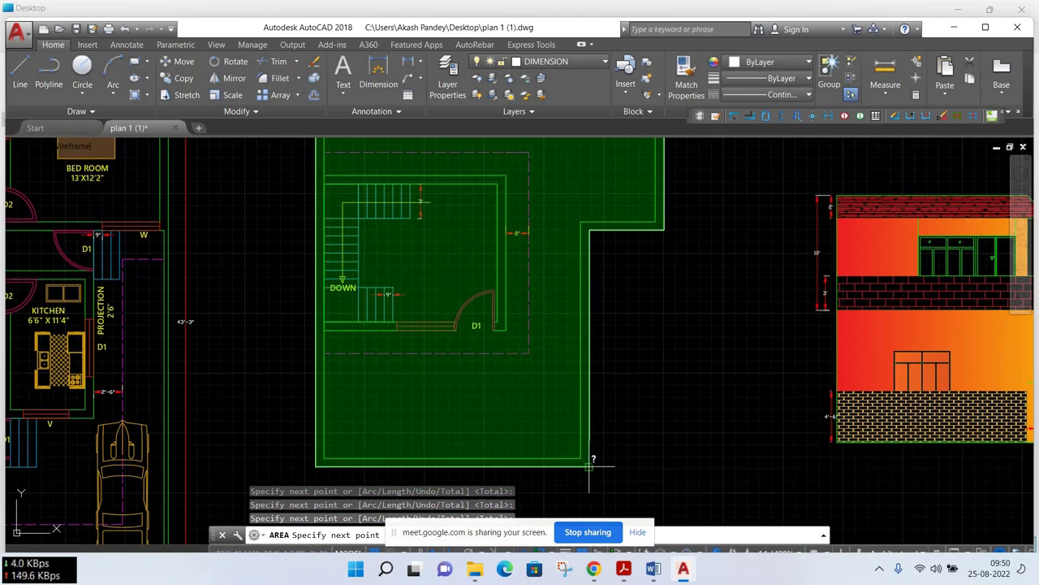
left_click(590, 467)
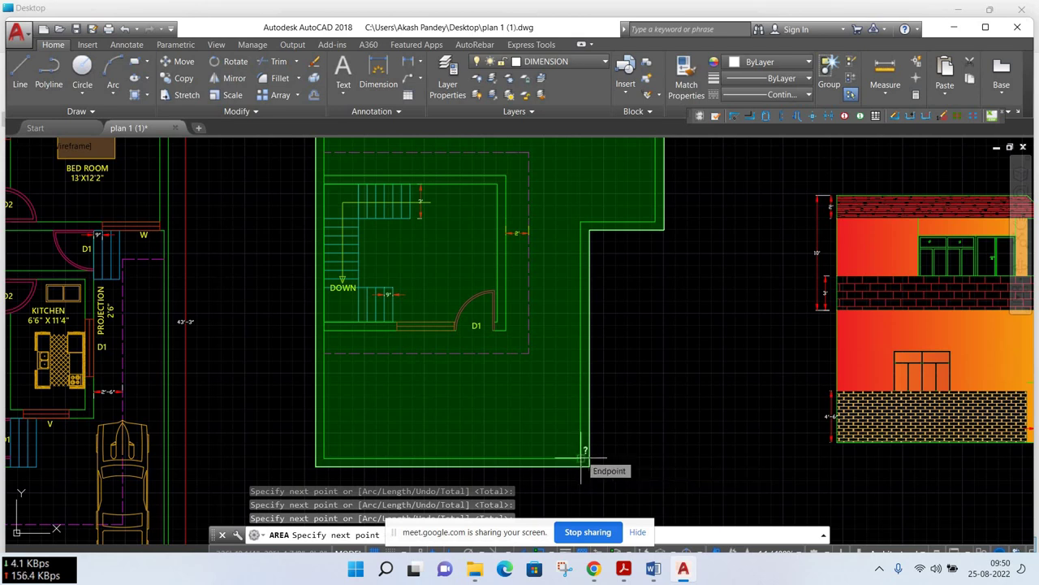
key("Return")
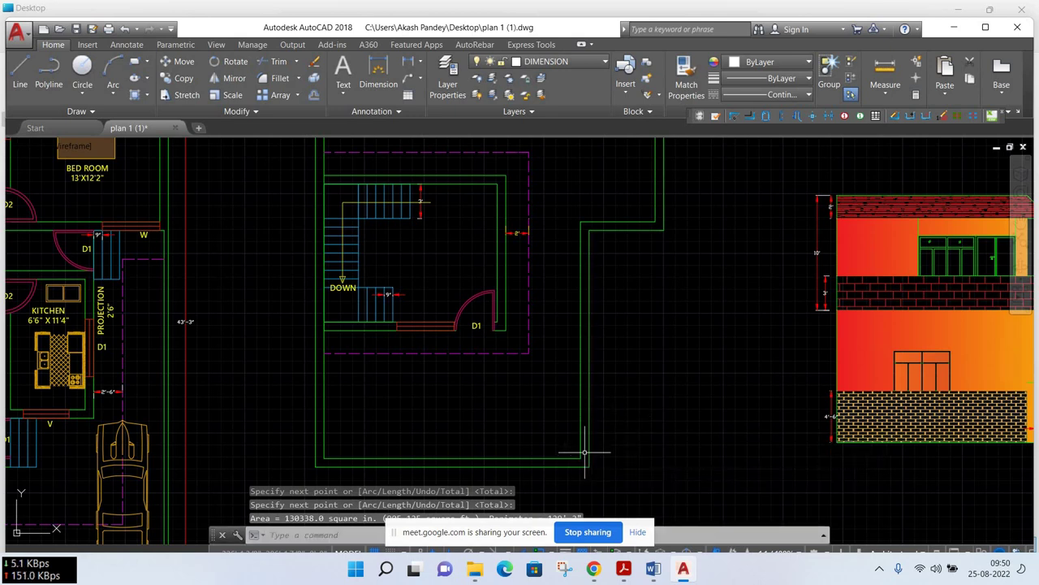
Draw a rectangle below the front elevation using corner values 10' and 12
scroll(279, 360, "down", 2)
scroll(279, 359, "down", 2)
mouse_move(430, 295)
middle_mouse_down()
mouse_move(271, 295)
mouse_move(241, 282)
middle_mouse_up()
left_click(134, 61)
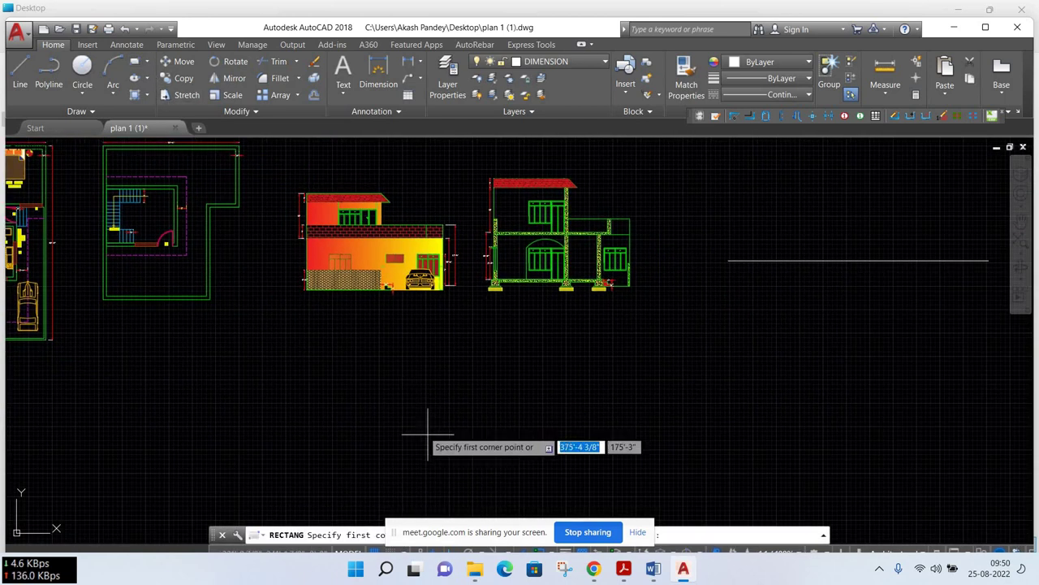
left_click(315, 355)
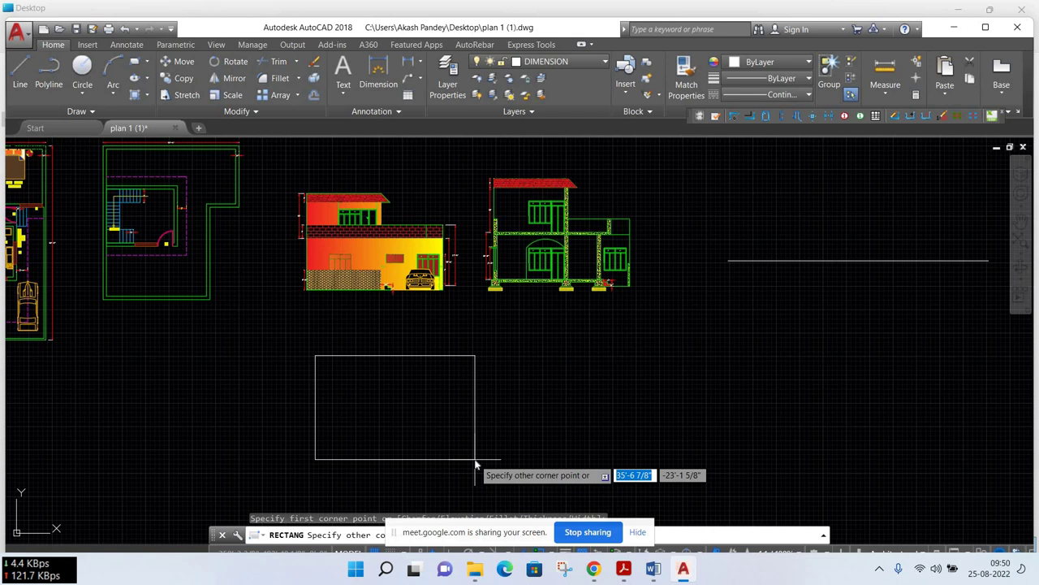
type("10")
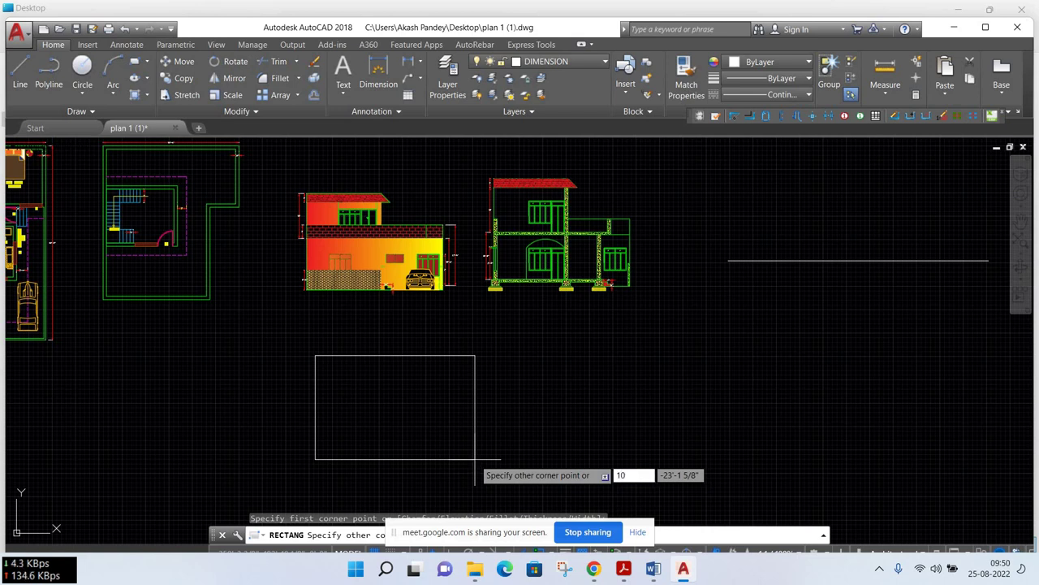
type("'")
key("Tab")
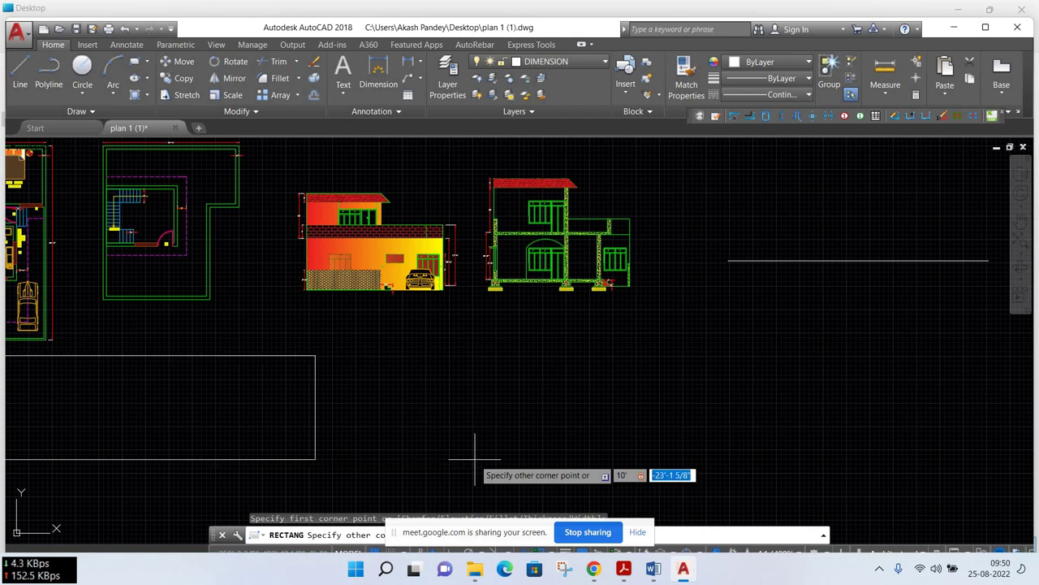
type("12")
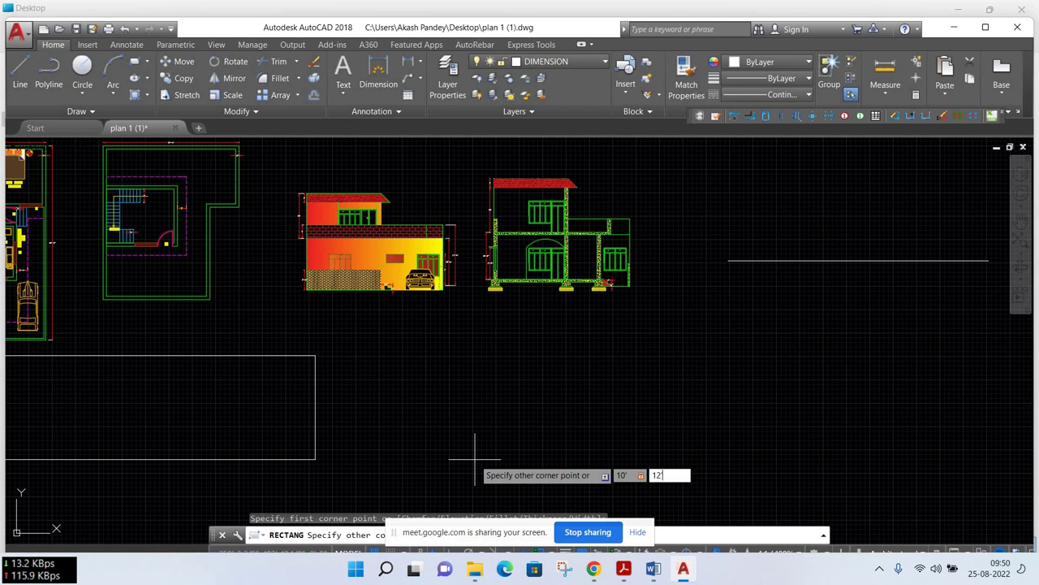
key("Return")
scroll(344, 313, "up", 4)
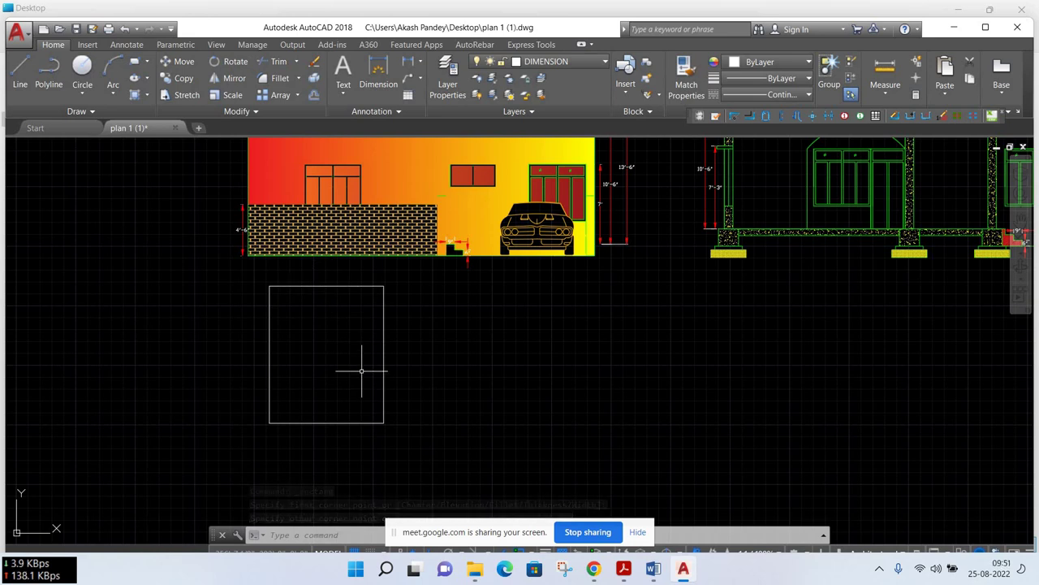
Measure the rectangle's four corners with AREA: 17280.0 sq in (120 sq ft), perimeter 44'-0"
type("a")
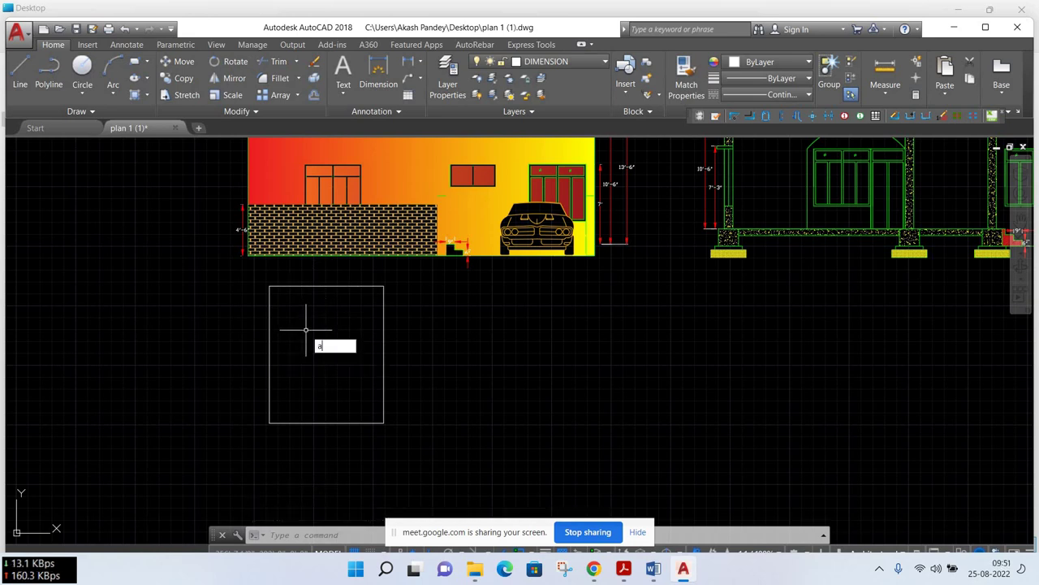
type("re")
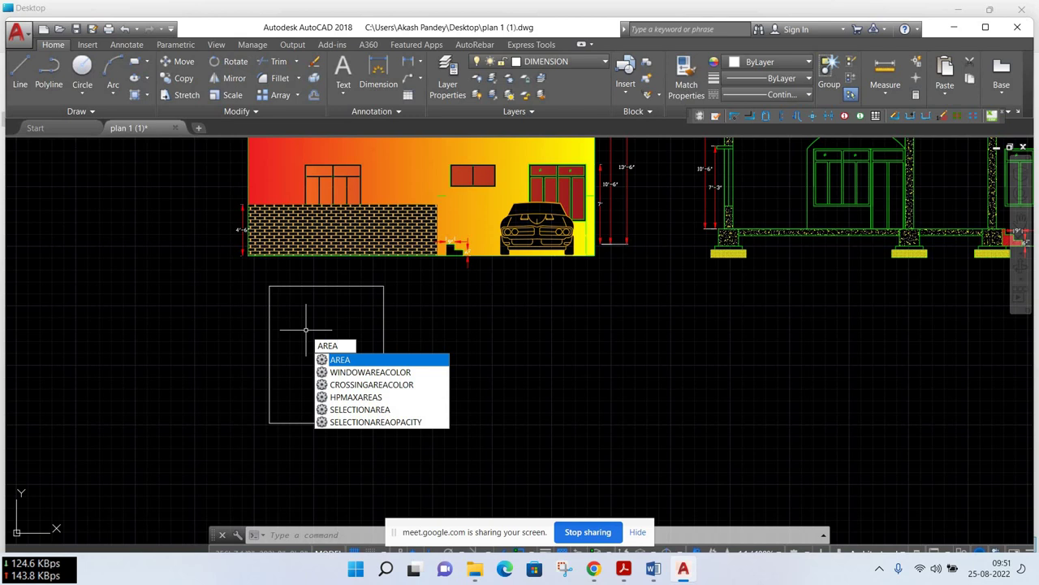
key("Return")
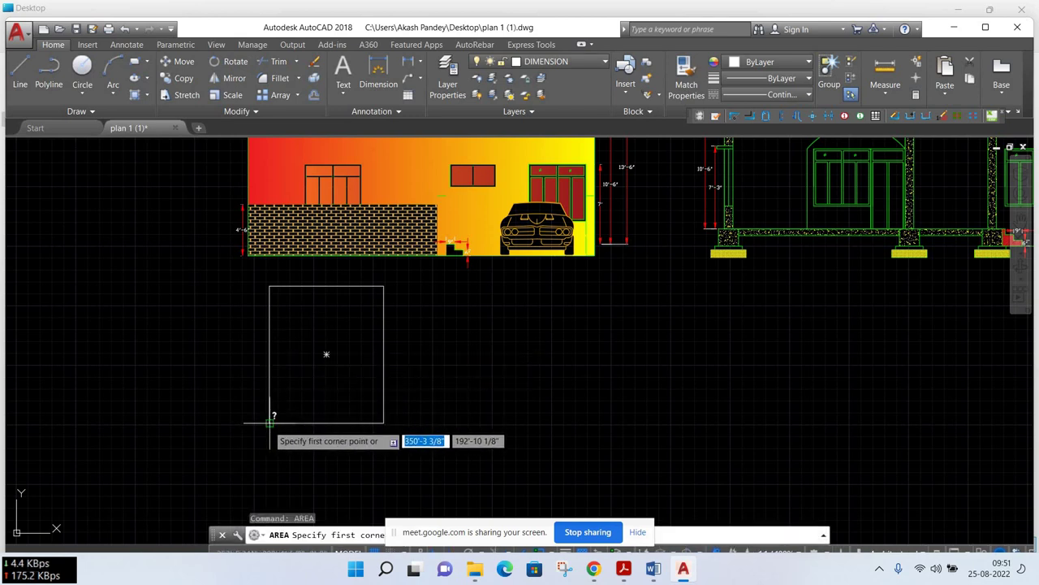
left_click(269, 422)
left_click(269, 285)
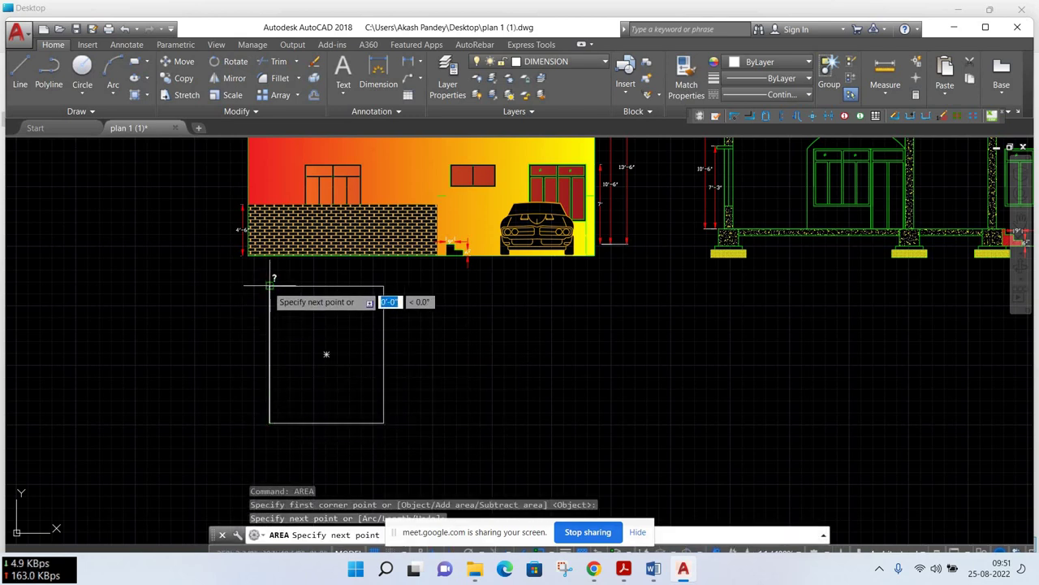
left_click(383, 285)
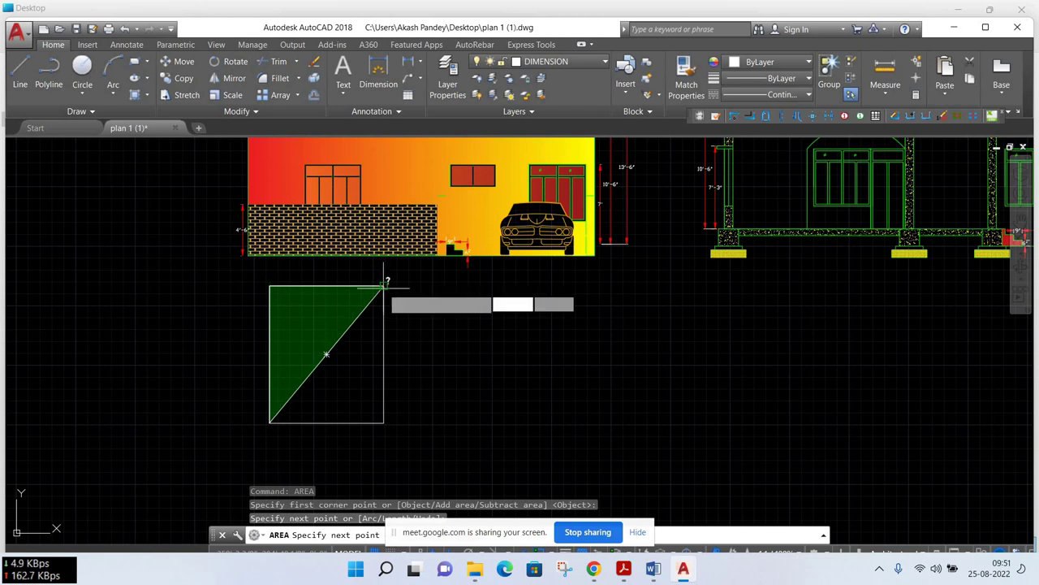
left_click(383, 423)
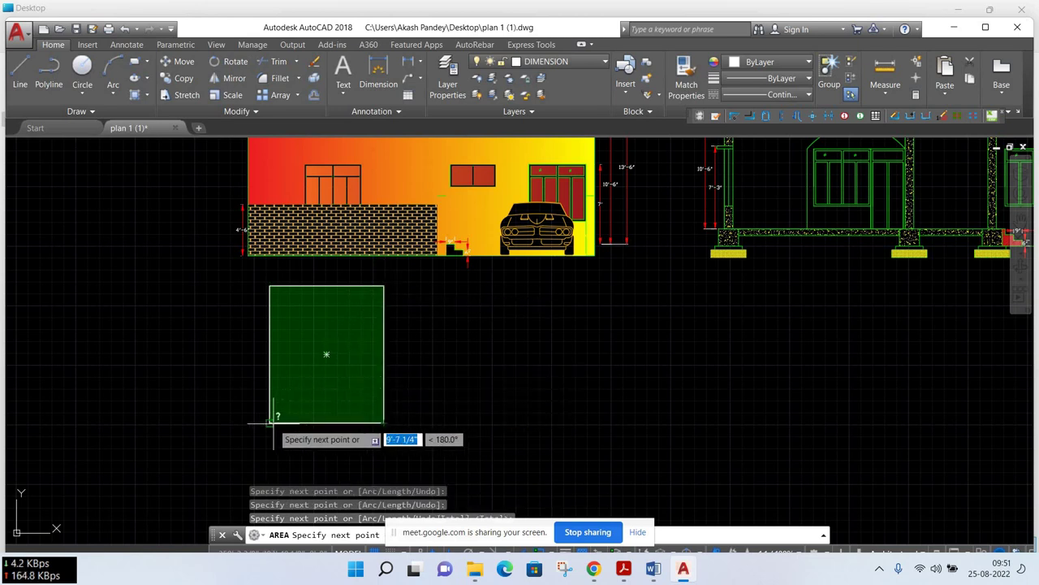
left_click(270, 422)
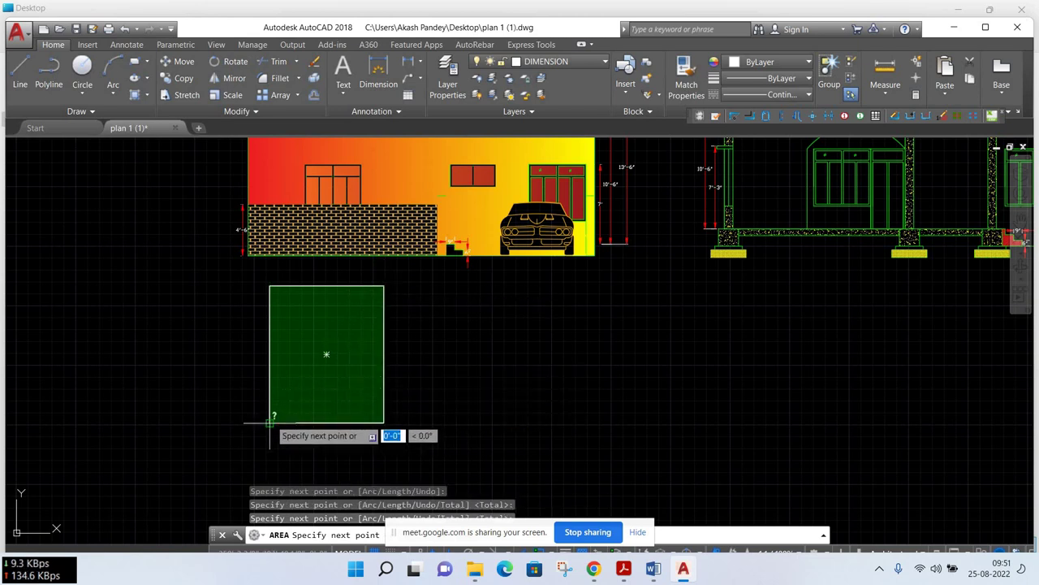
key("Return")
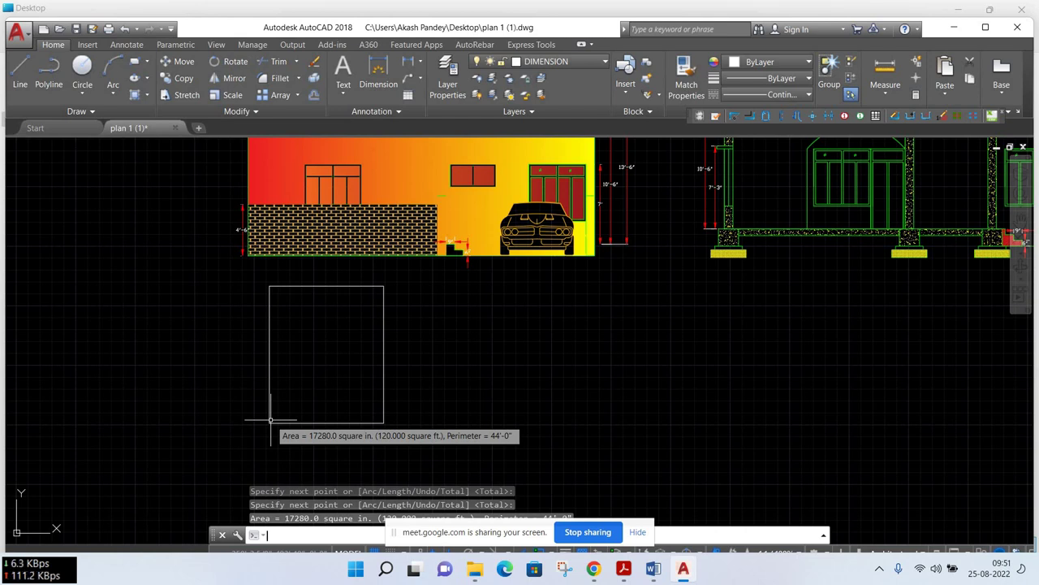
Erase the test rectangle below the front elevation
scroll(359, 333, "down", 3)
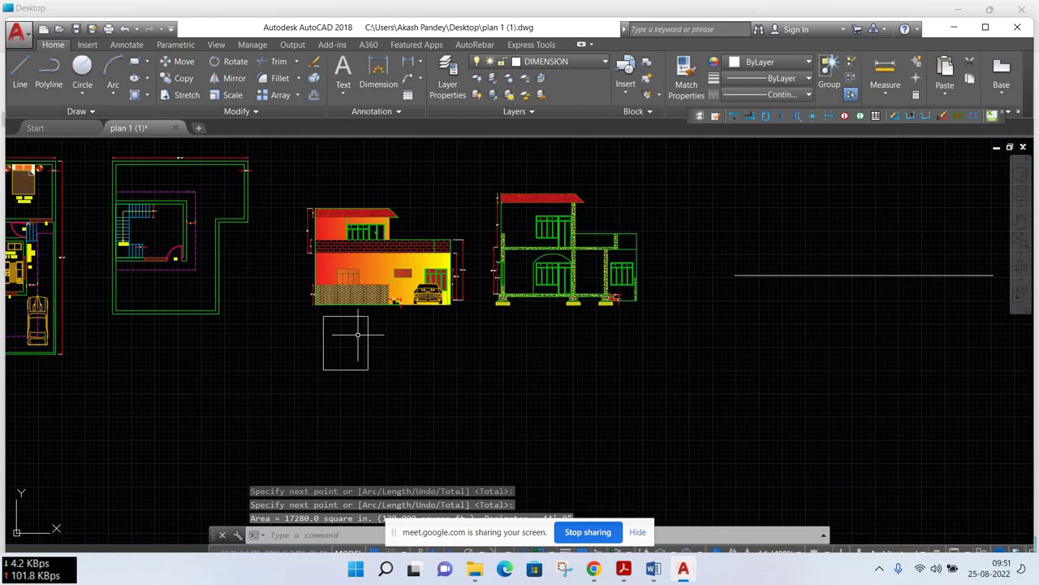
left_click(377, 320)
left_click(295, 404)
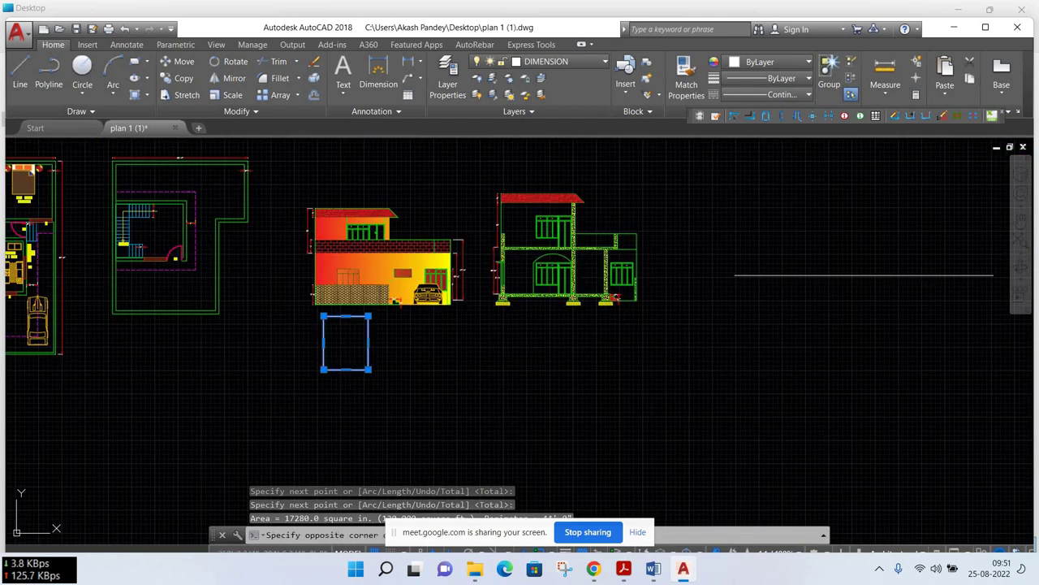
right_click(274, 246)
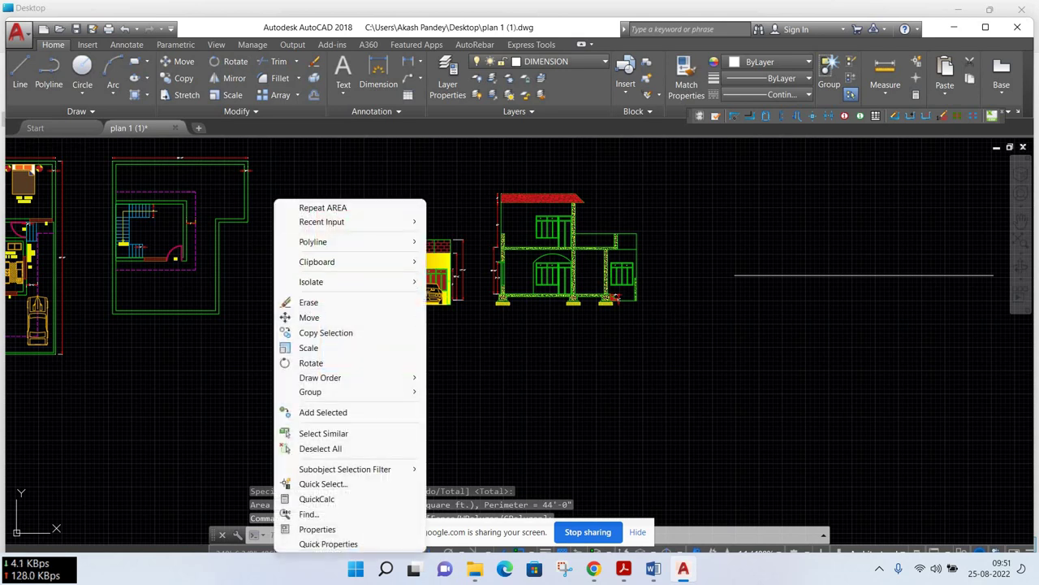
left_click(308, 302)
Erase the stray horizontal line to the right of the elevations
left_click(836, 312)
left_click(742, 214)
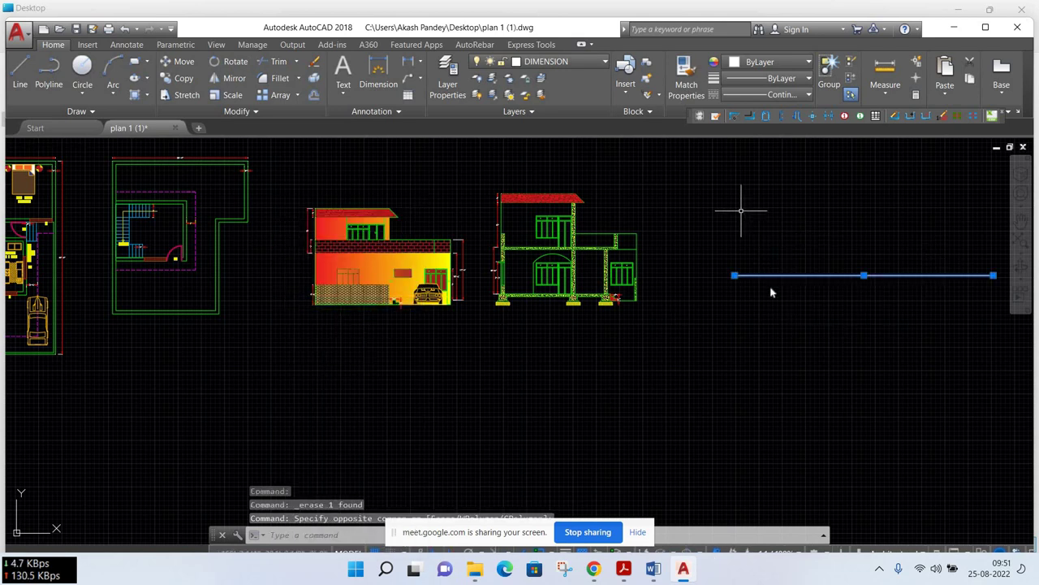
right_click(740, 213)
left_click(773, 293)
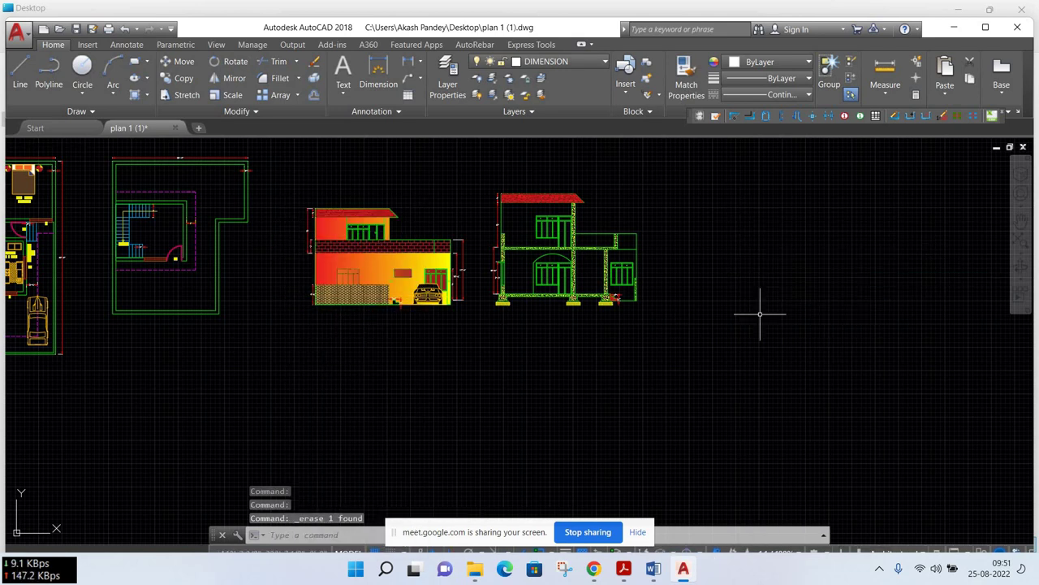
scroll(611, 325, "down", 2)
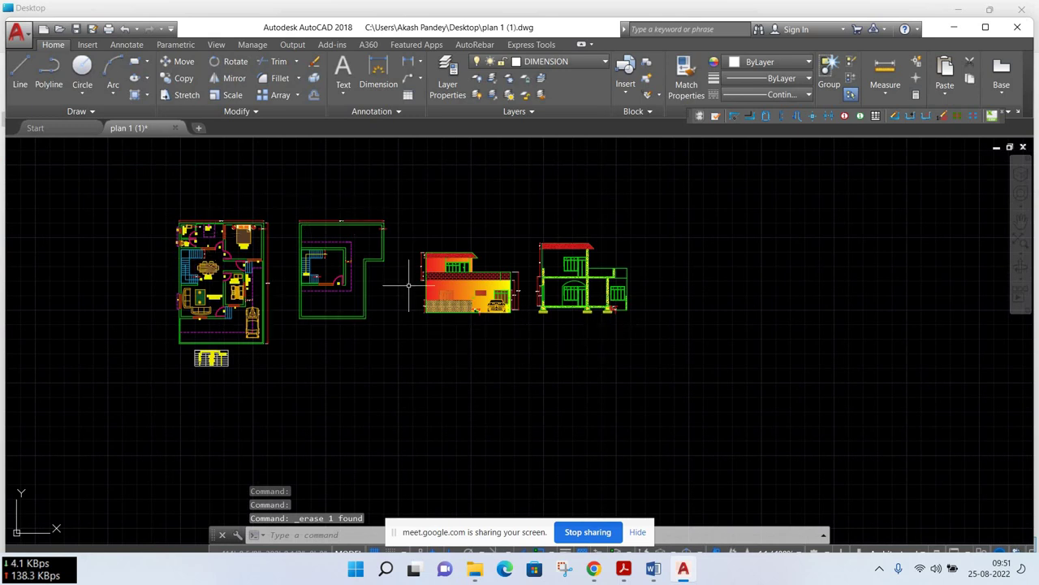
scroll(186, 261, "up", 3)
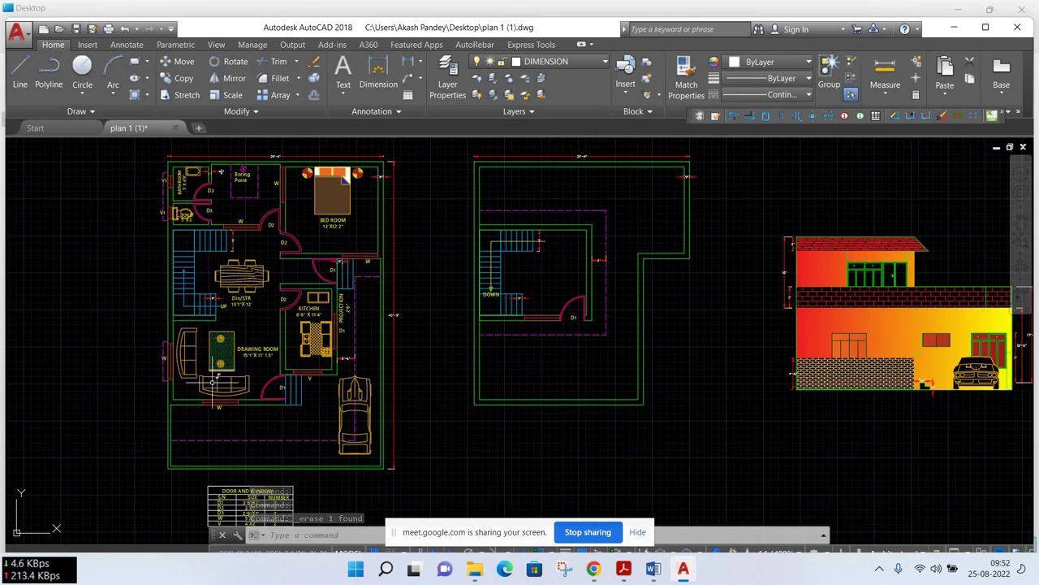
scroll(212, 388, "down", 1)
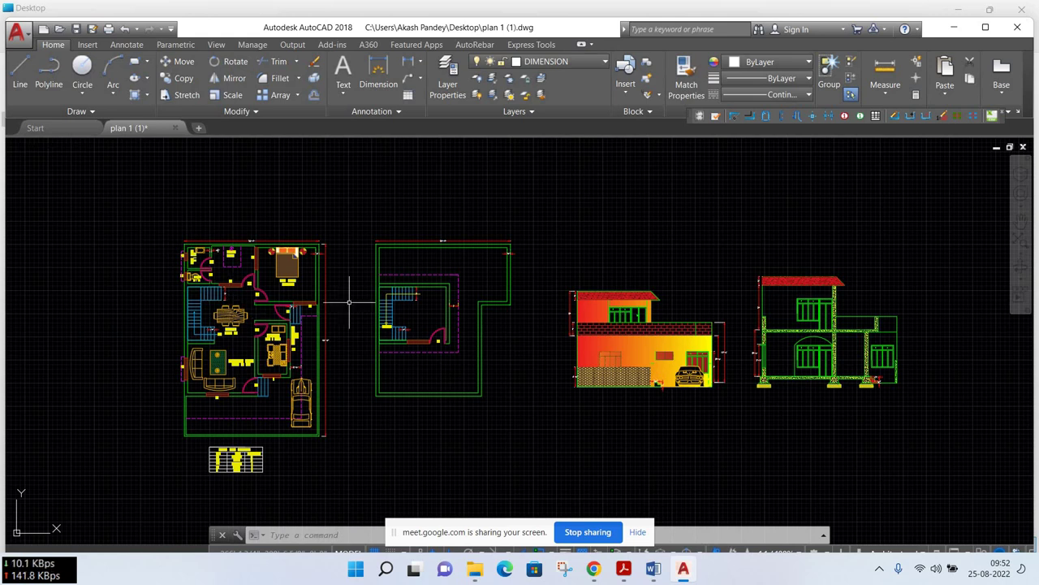
Delete both elevation drawings, then undo the deletion to restore them
scroll(544, 252, "down", 1)
left_click(813, 200)
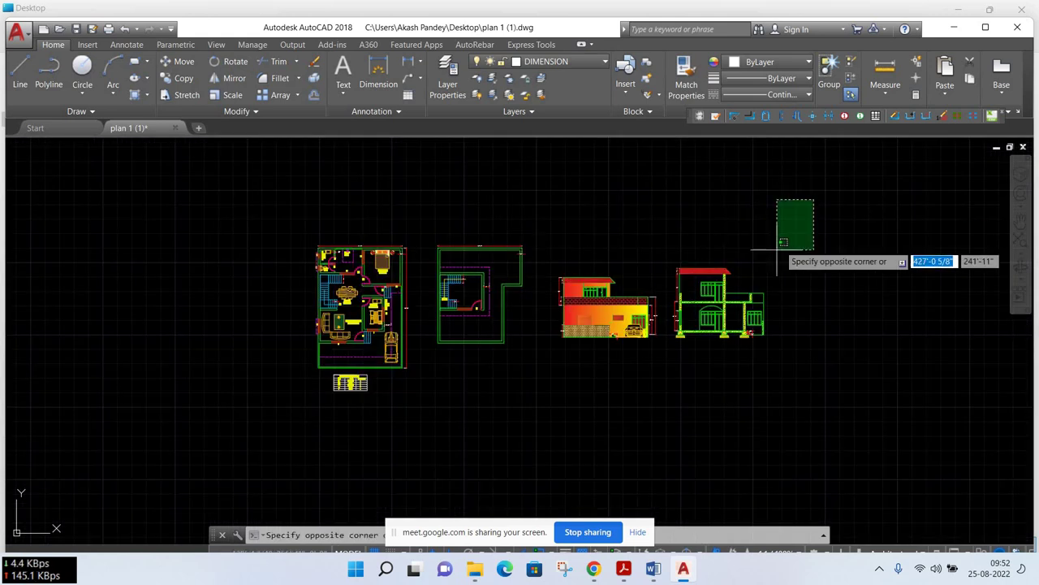
left_click(544, 399)
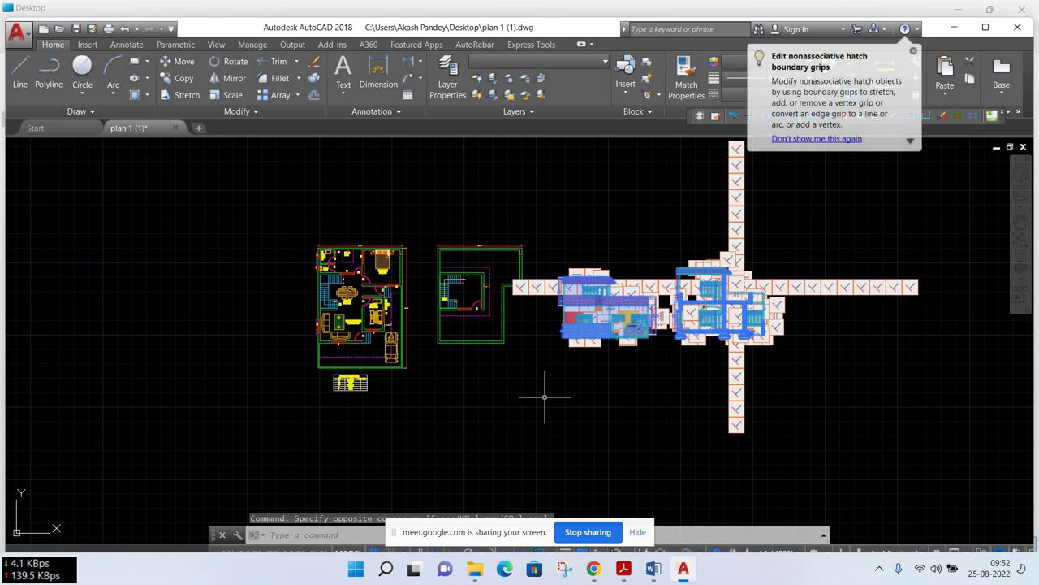
key("Delete")
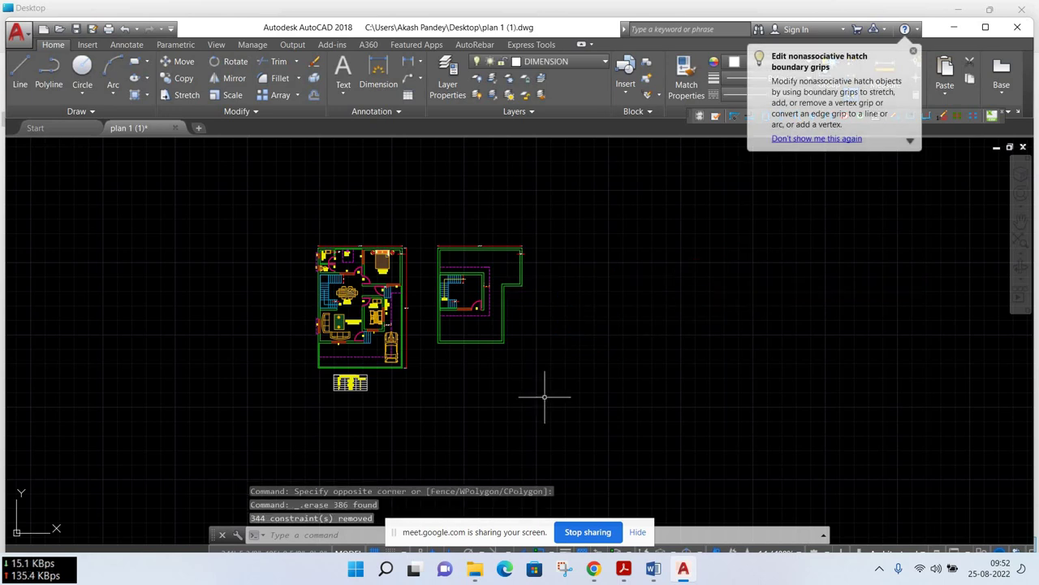
key("ctrl+z")
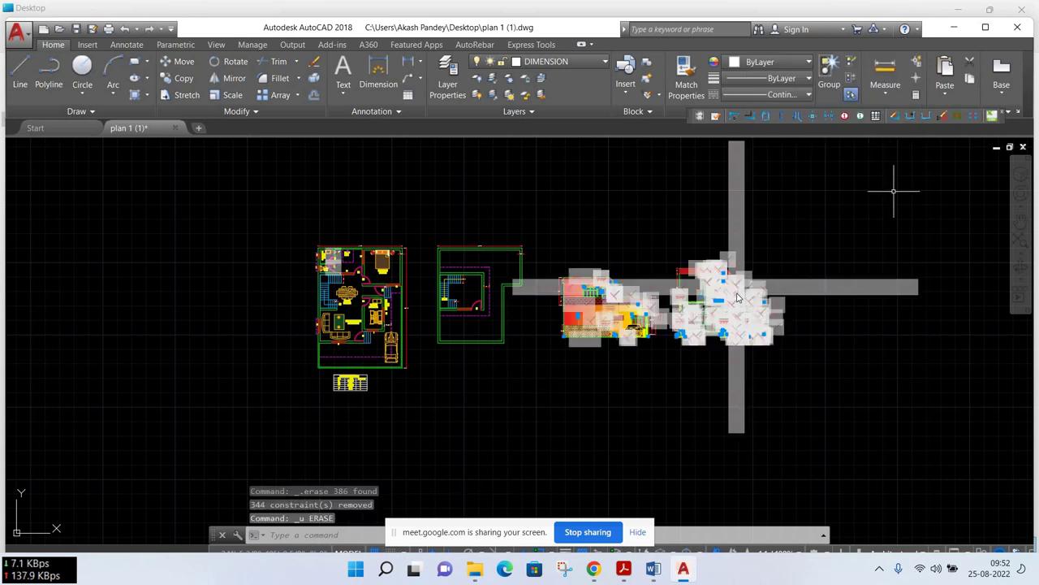
scroll(731, 294, "up", 2)
scroll(731, 297, "up", 2)
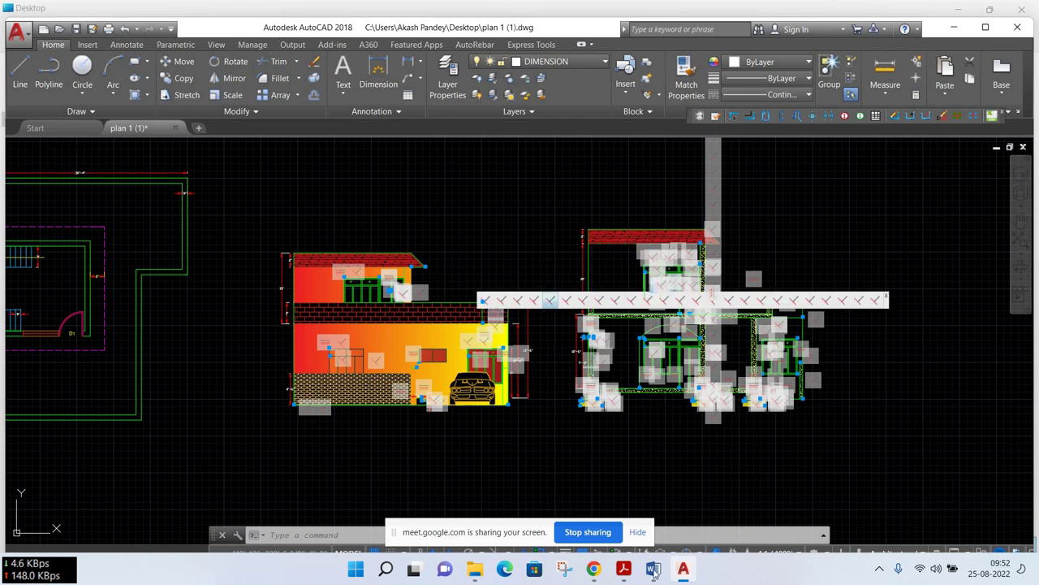
mouse_move(594, 569)
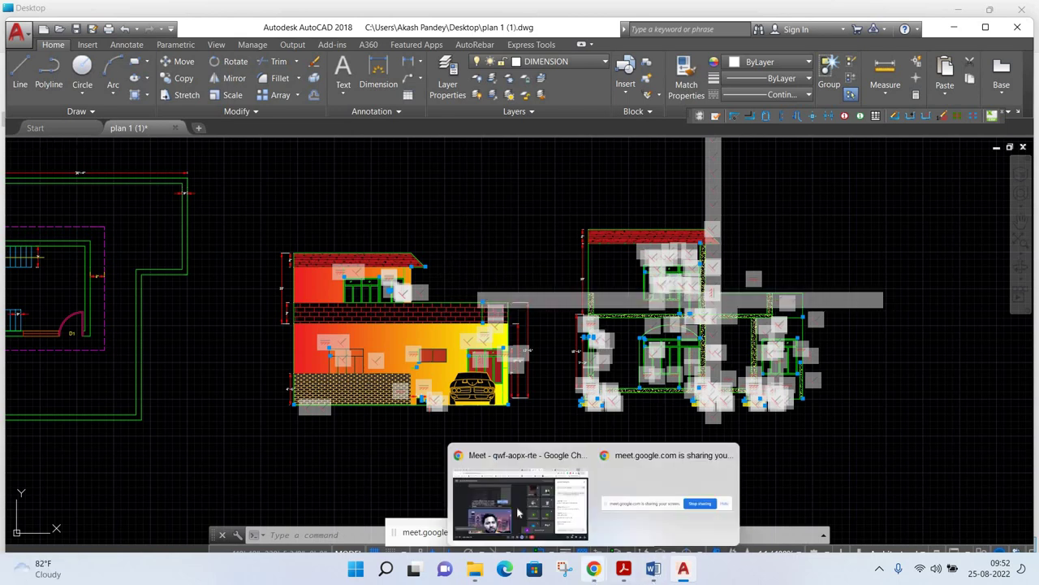
key("alt+Tab")
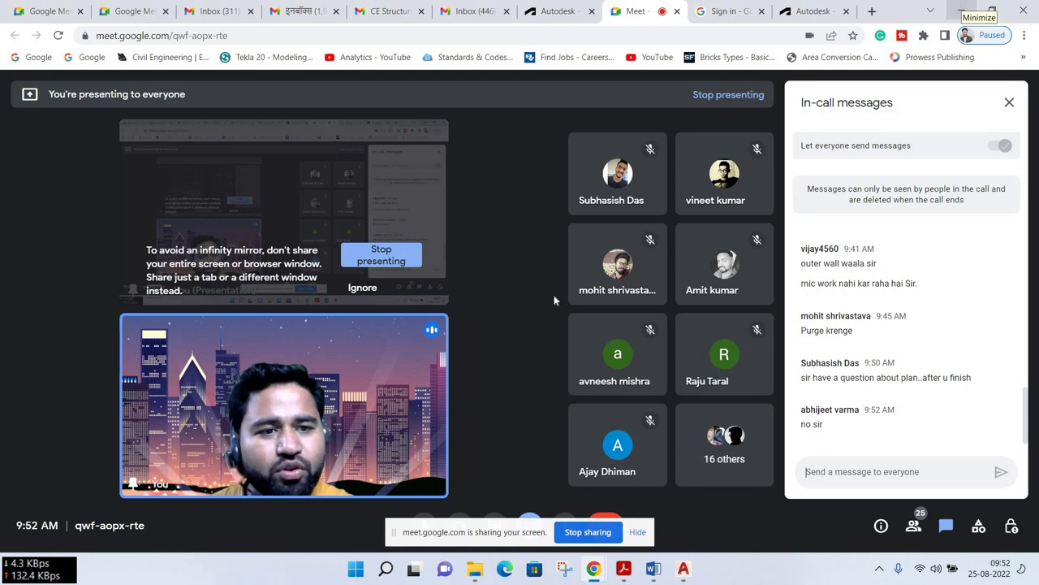
left_click(593, 568)
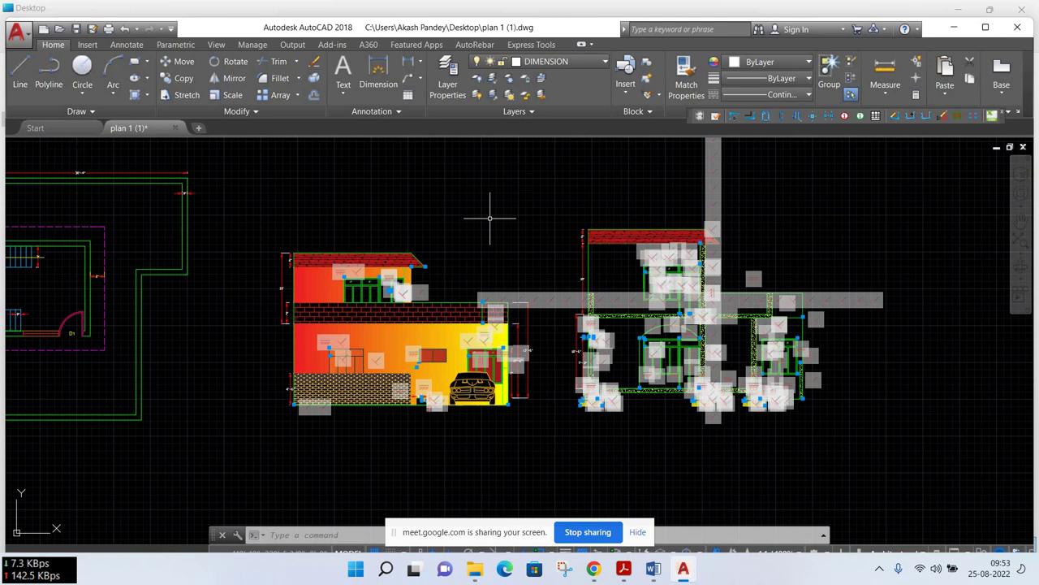
Window-select and delete both elevation drawings
left_click(874, 190)
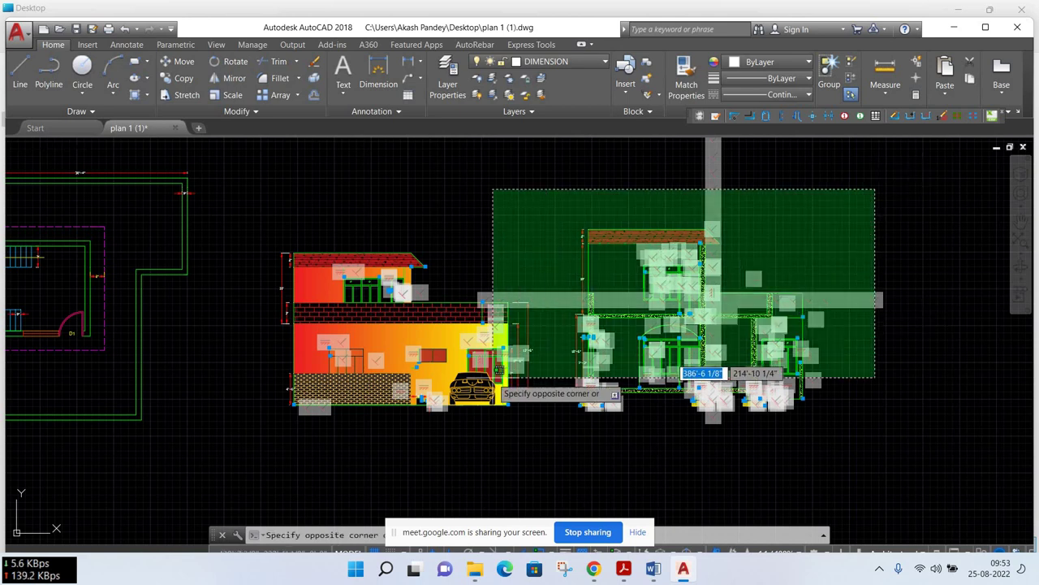
left_click(233, 430)
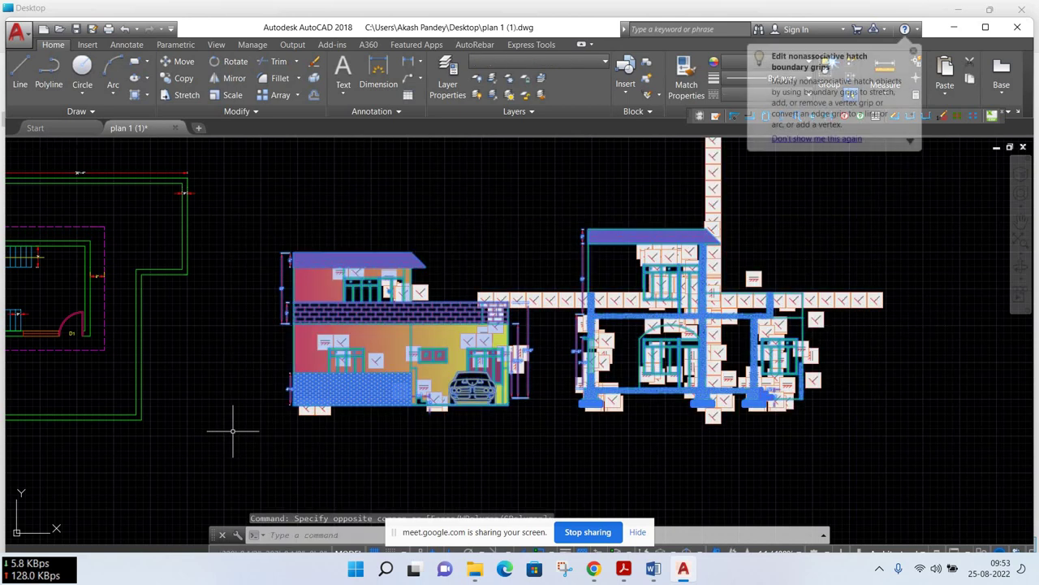
key("Delete")
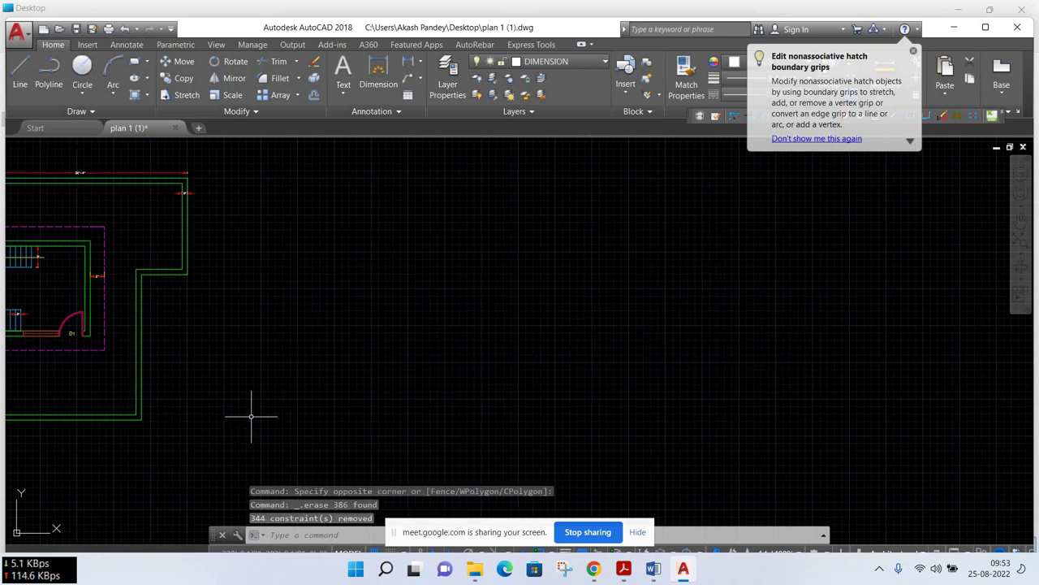
Delete the door and window table and restore the AutoCAD window size
scroll(520, 219, "down", 5)
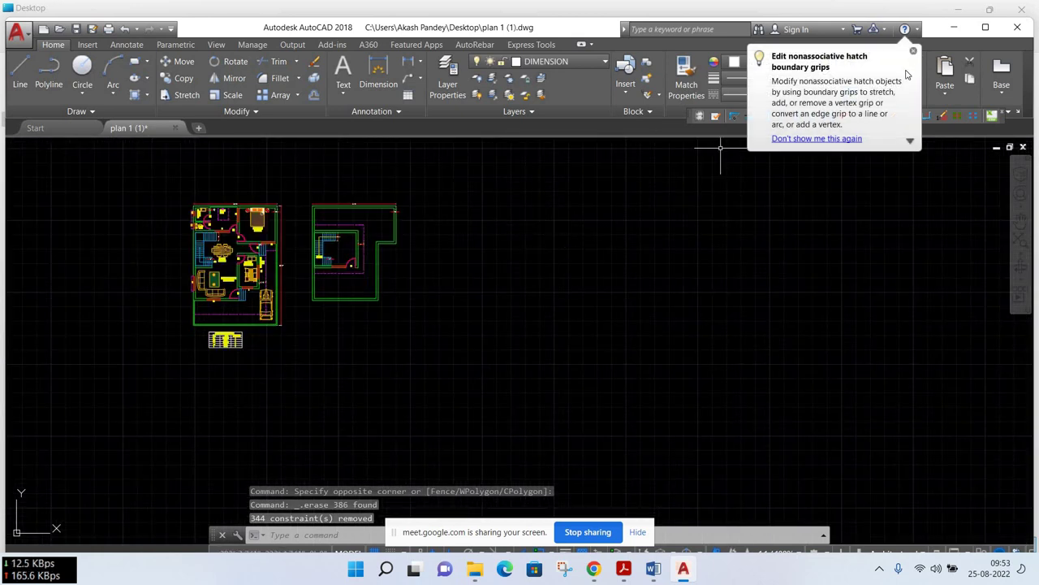
scroll(233, 325, "up", 4)
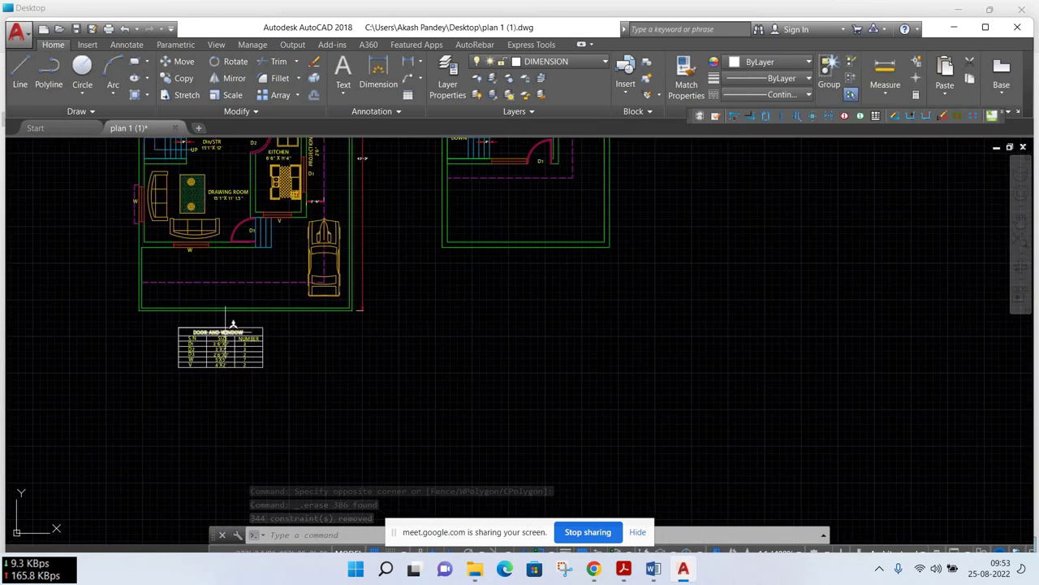
left_click(296, 320)
left_click(166, 393)
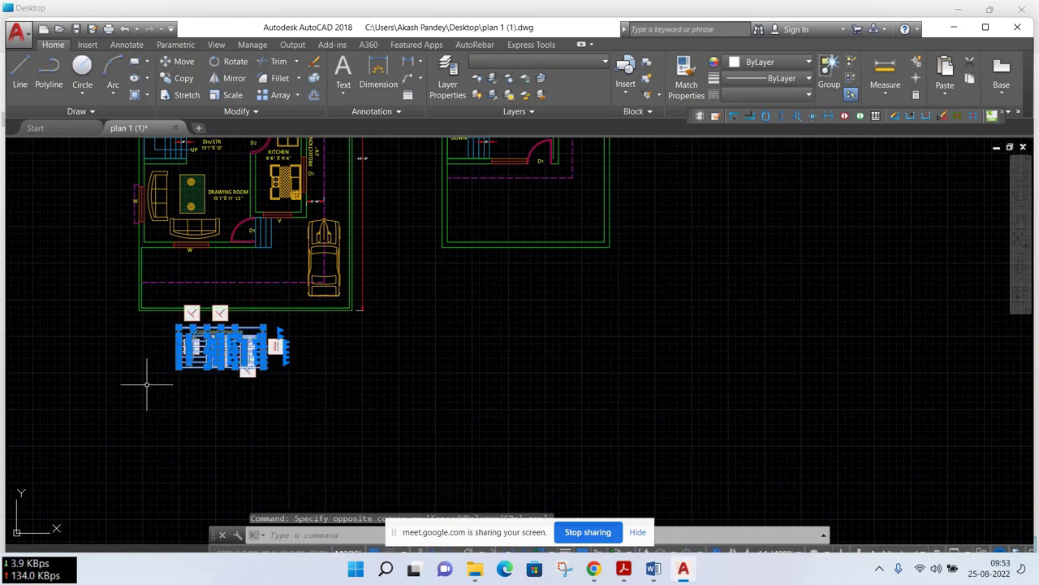
key("Delete")
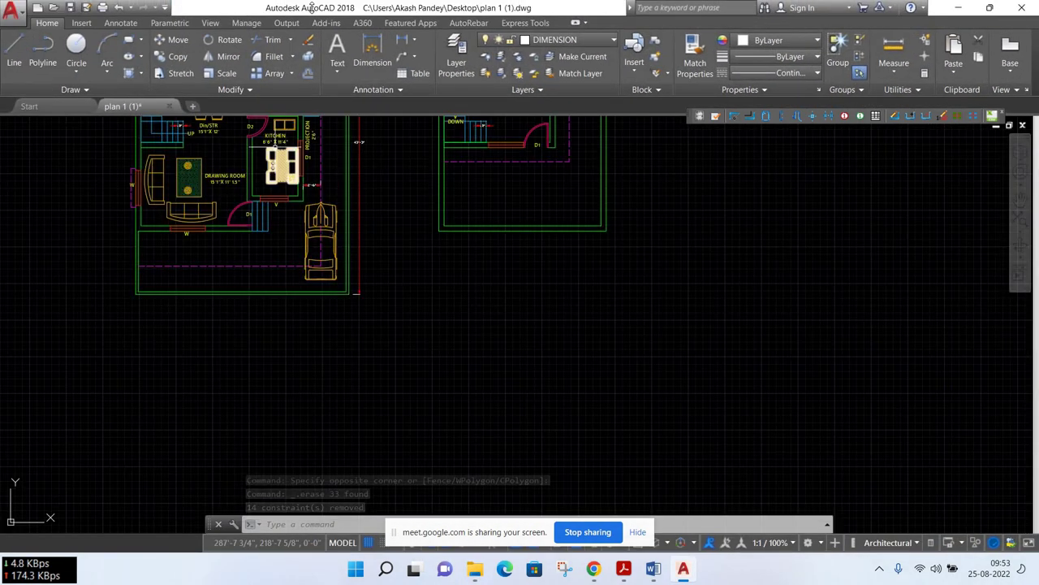
double_click(311, 7)
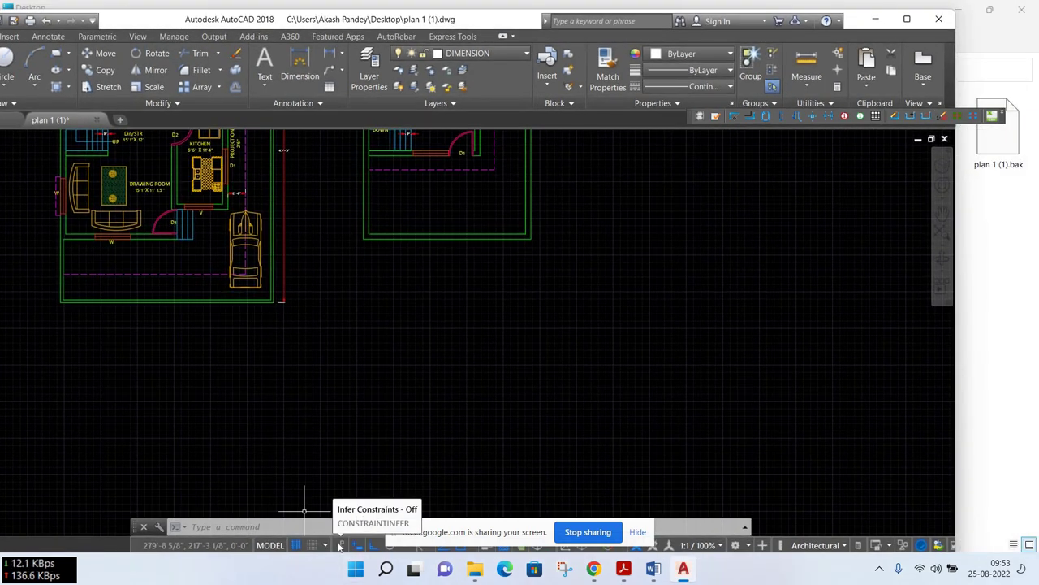
left_click(341, 545)
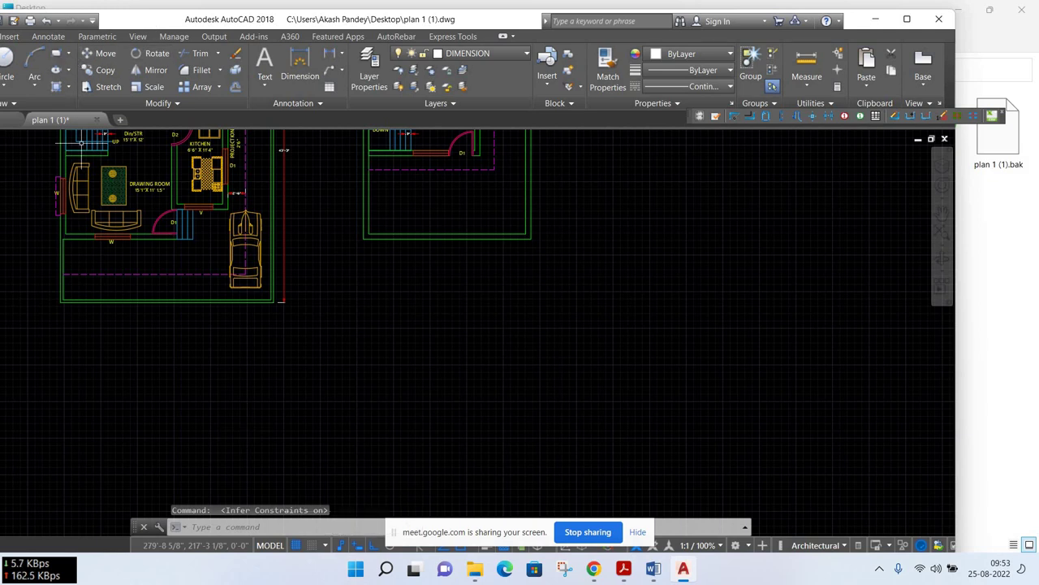
left_click(55, 52)
left_click(448, 343)
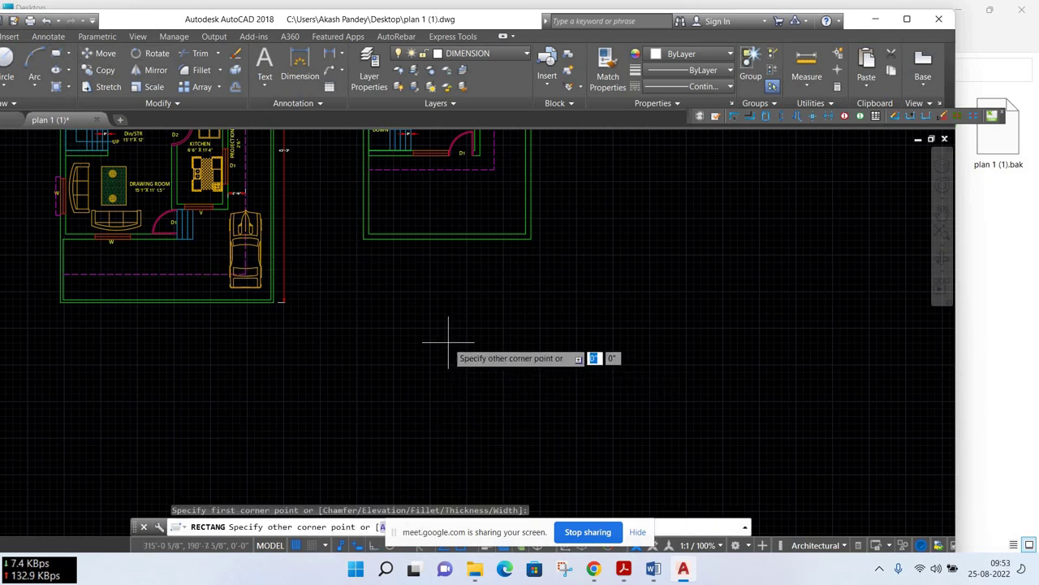
left_click(536, 387)
left_click(470, 387)
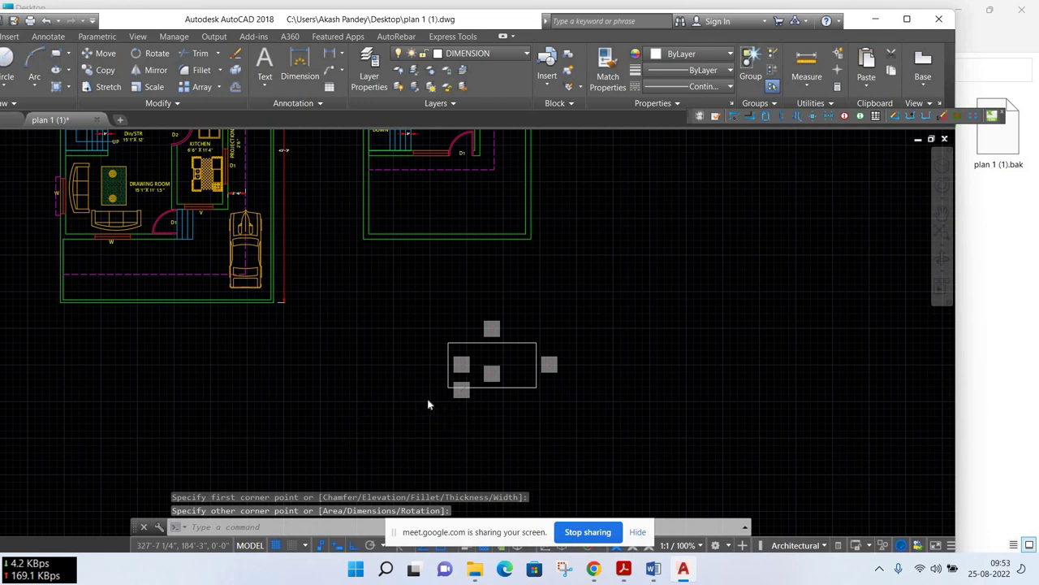
scroll(471, 382, "up", 4)
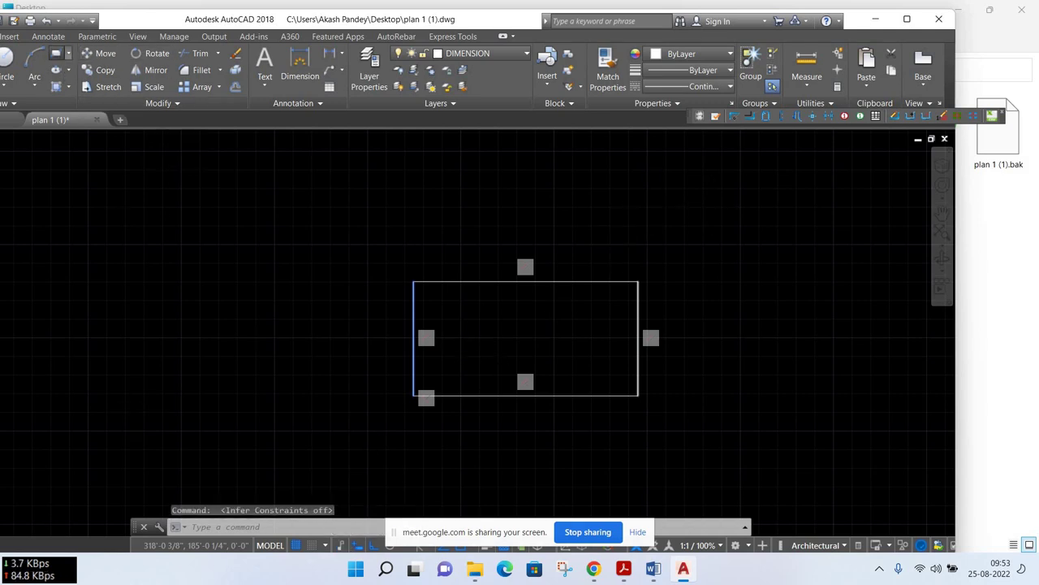
left_click(56, 52)
left_click(157, 258)
left_click(255, 335)
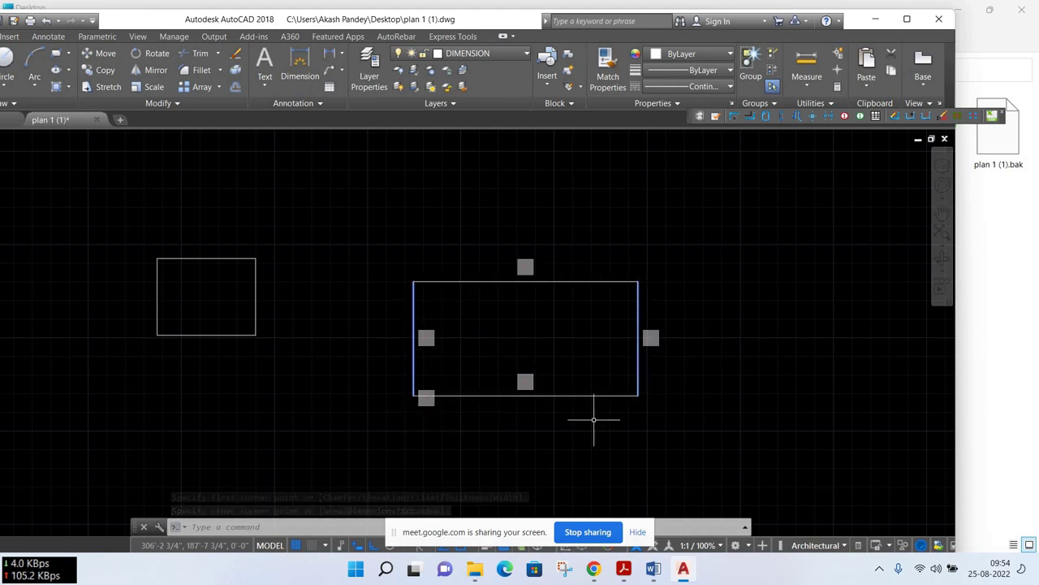
left_click(746, 216)
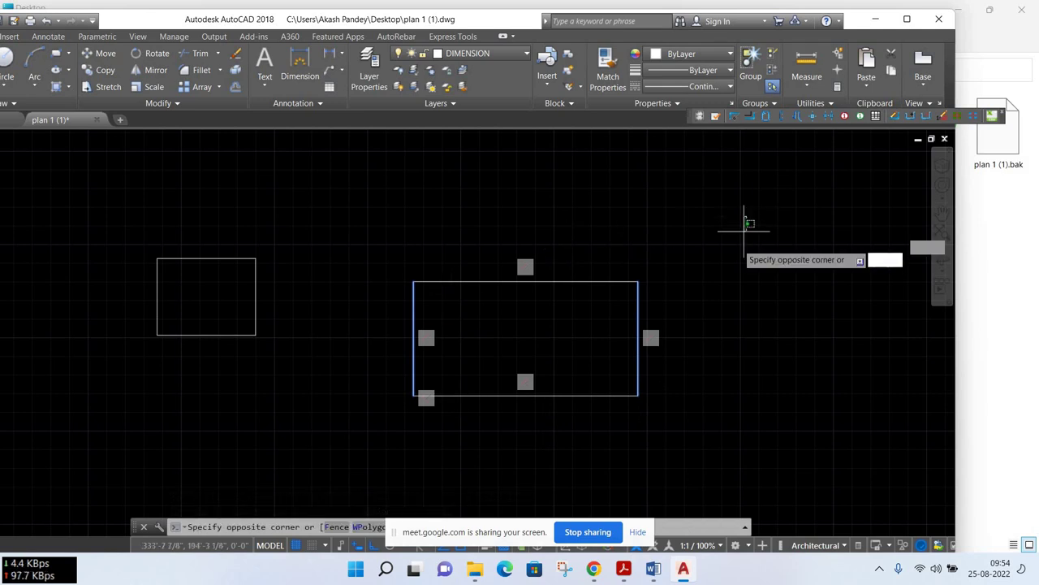
left_click(340, 552)
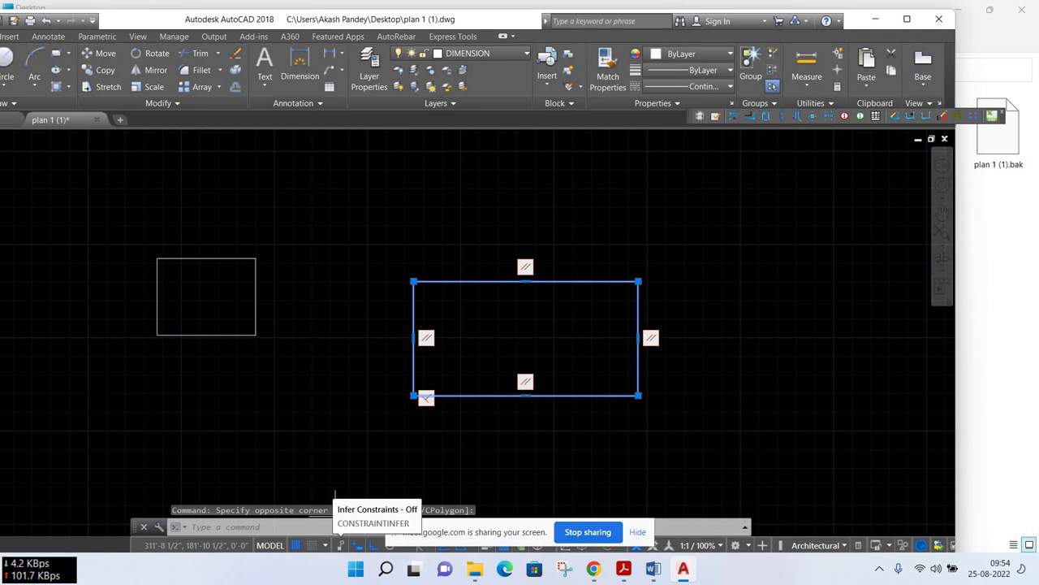
right_click(360, 211)
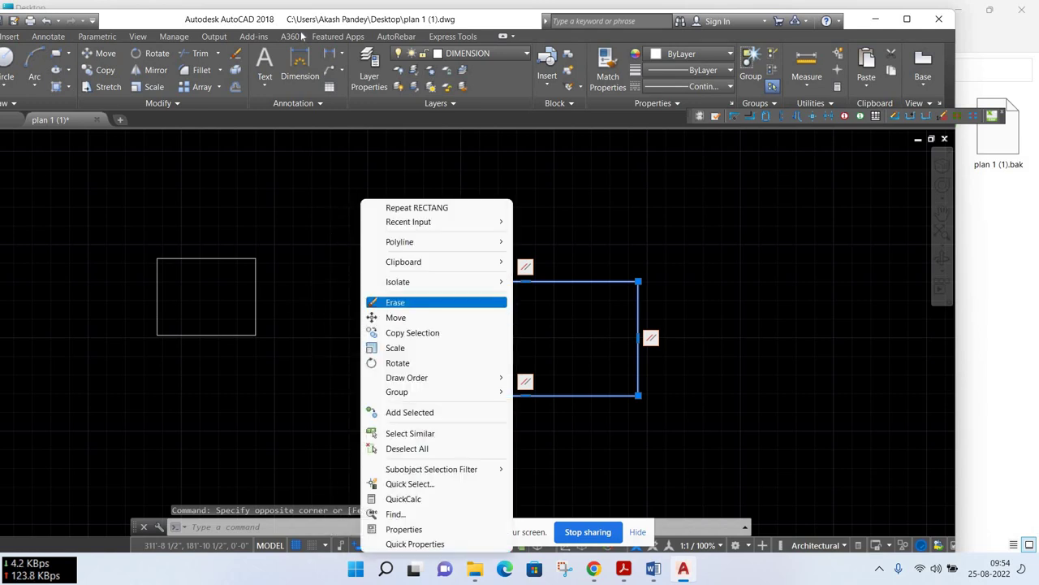
left_click(395, 303)
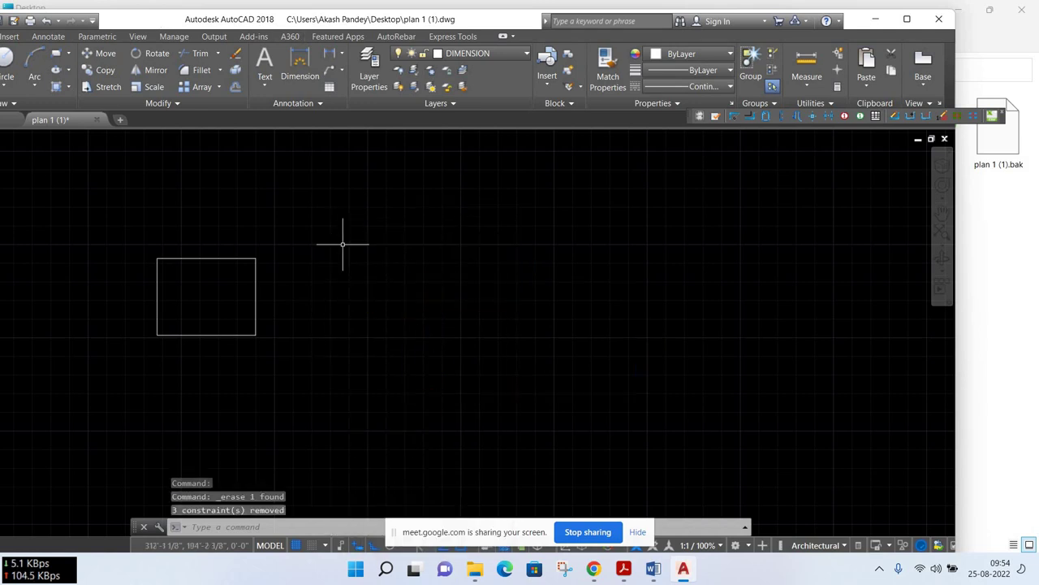
key("super+Up")
scroll(376, 232, "down", 2)
left_click(389, 209)
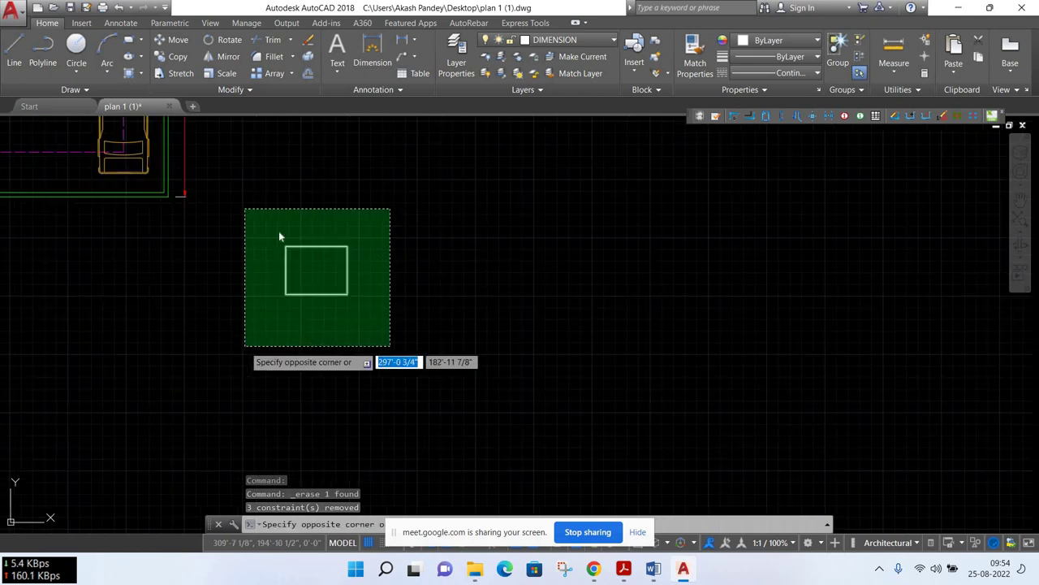
left_click(278, 236)
right_click(260, 199)
left_click(337, 302)
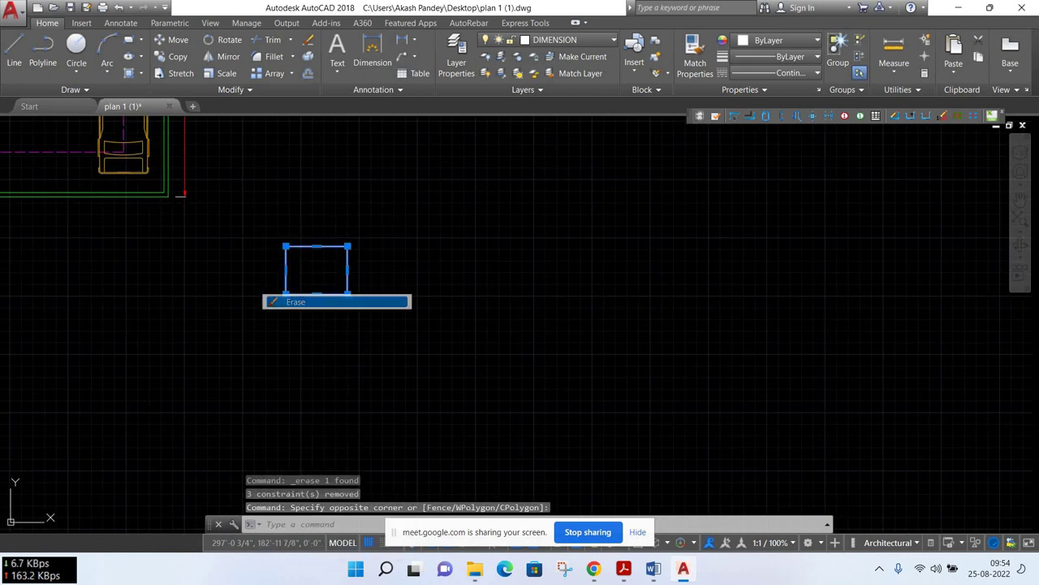
middle_click_drag(337, 301, 349, 439)
scroll(349, 255, "down", 3)
scroll(545, 260, "down", 2)
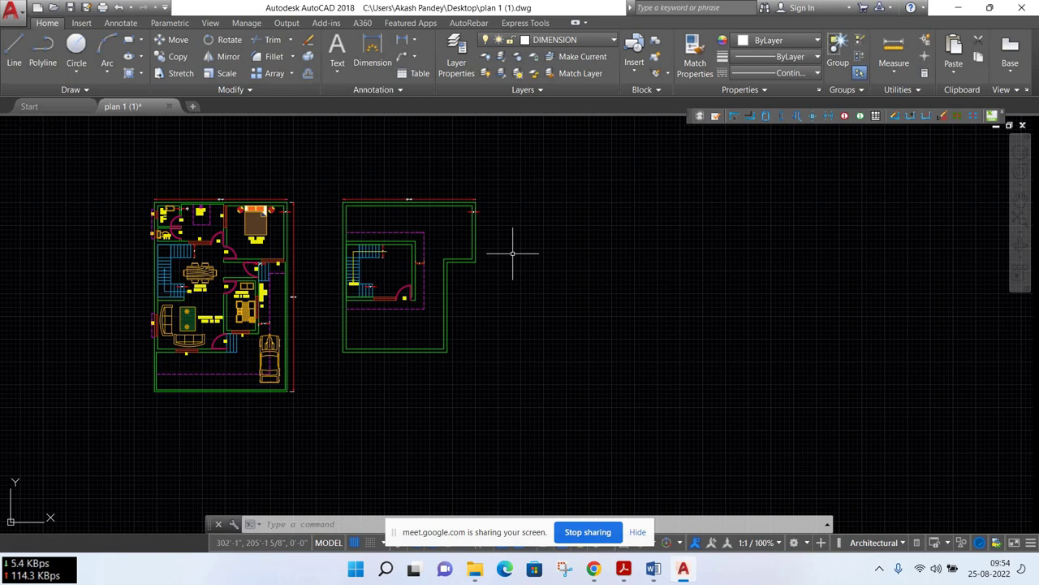
Type DATA to list data commands, including DATAEXTRACTION
type("da")
type("ta")
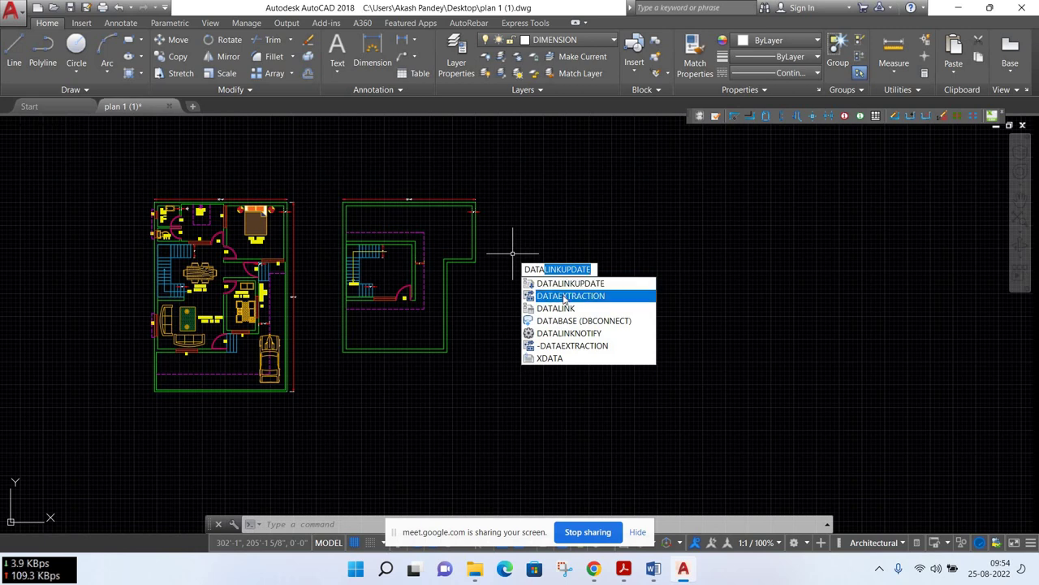
mouse_move(570, 296)
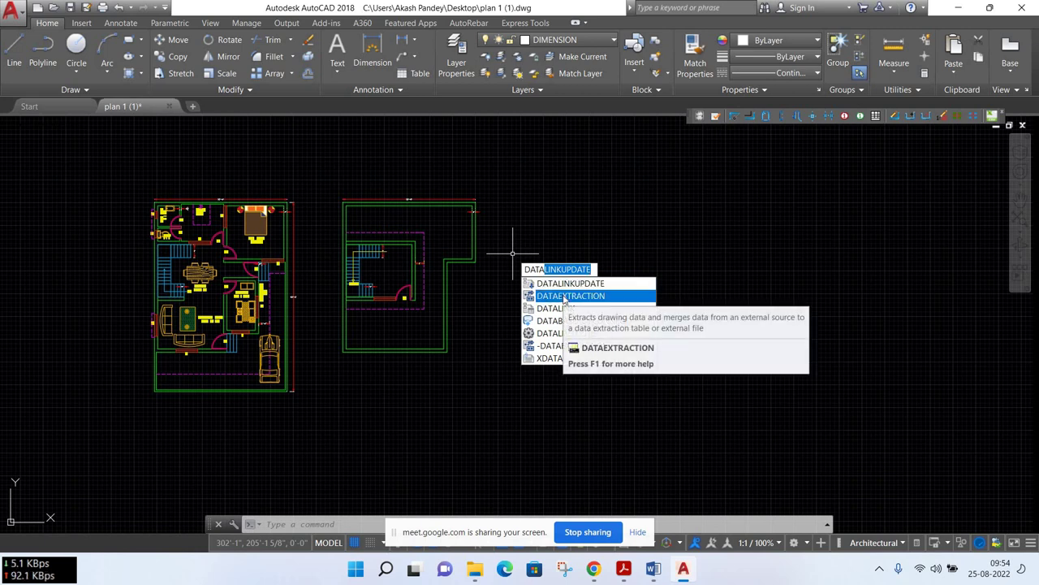
Launch DATAEXTRACTION, begin a new extraction and save its settings as uc.dxe in Documents
left_click(563, 297)
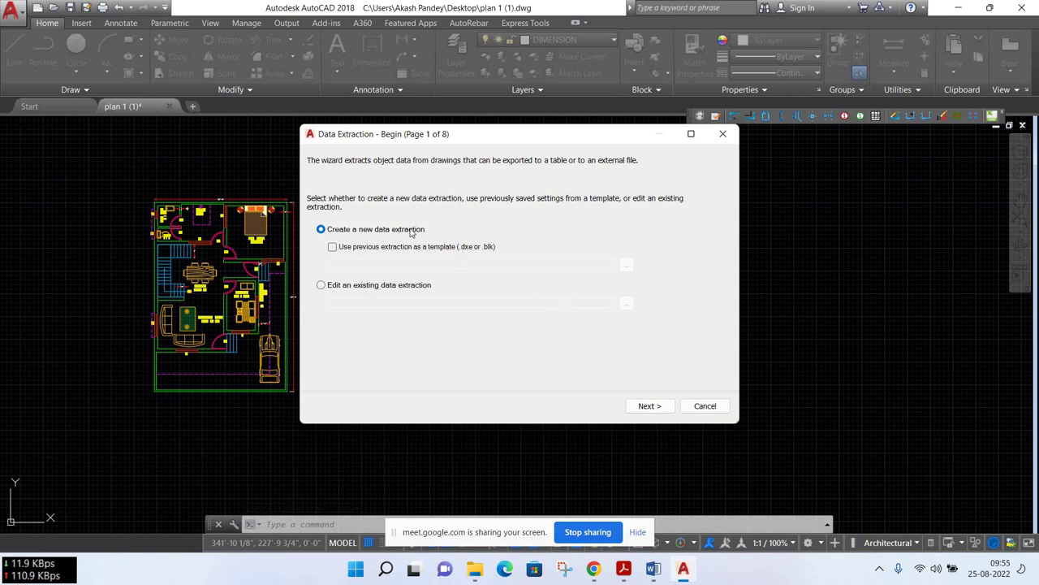
left_click(659, 407)
type("uc")
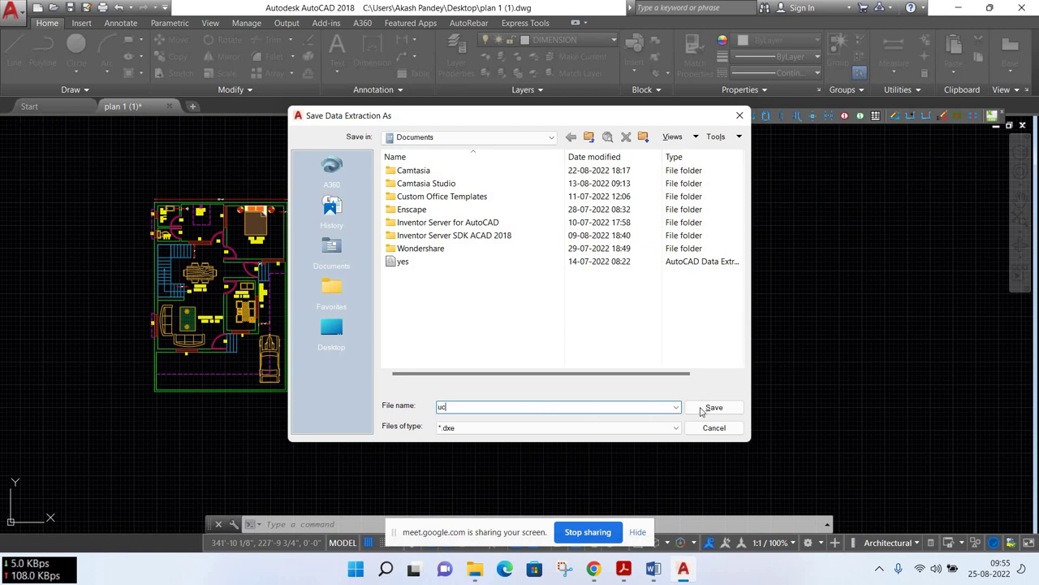
left_click(710, 407)
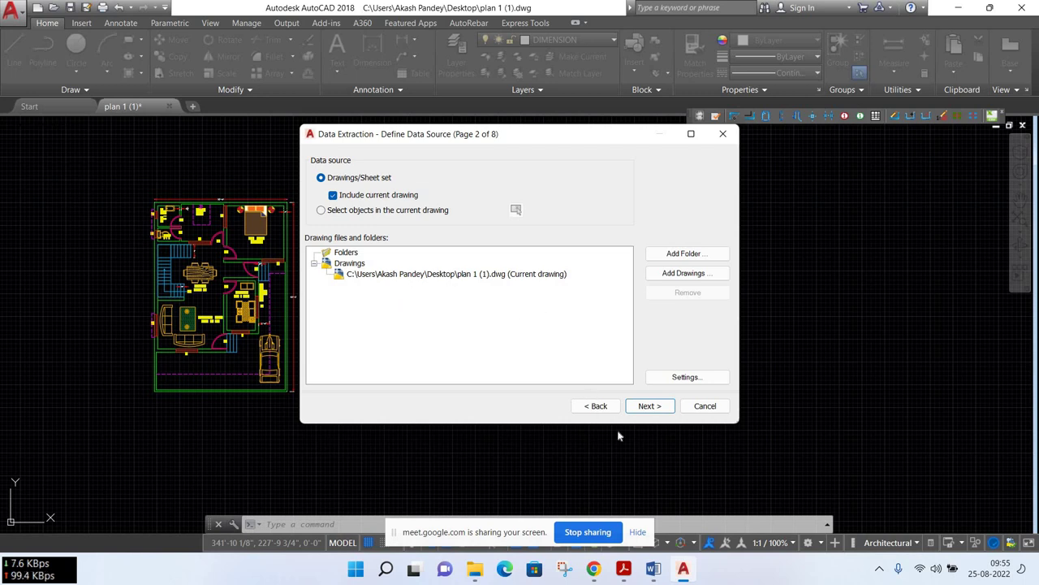
left_click(650, 407)
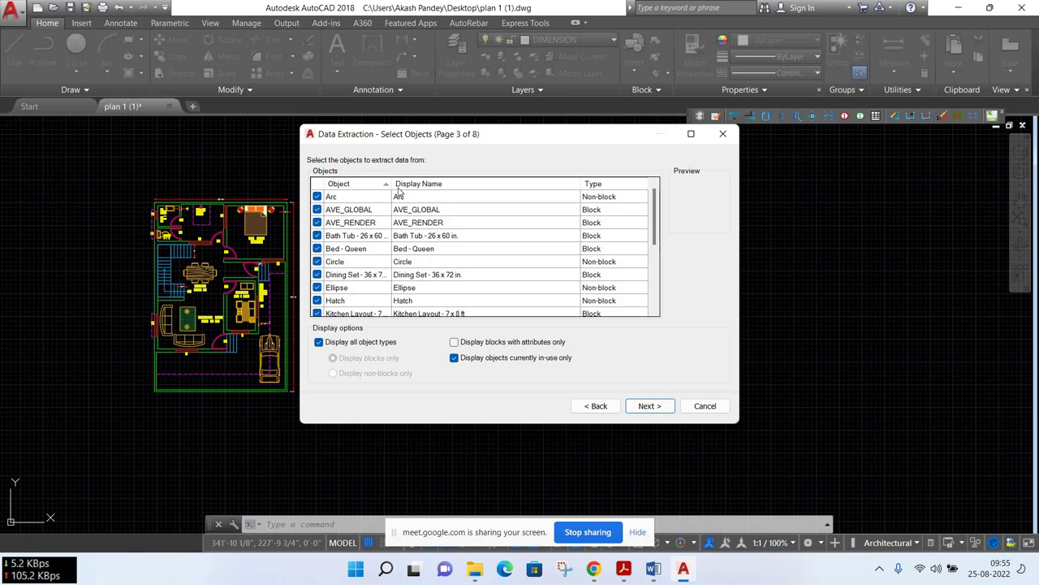
scroll(429, 306, "down", 1)
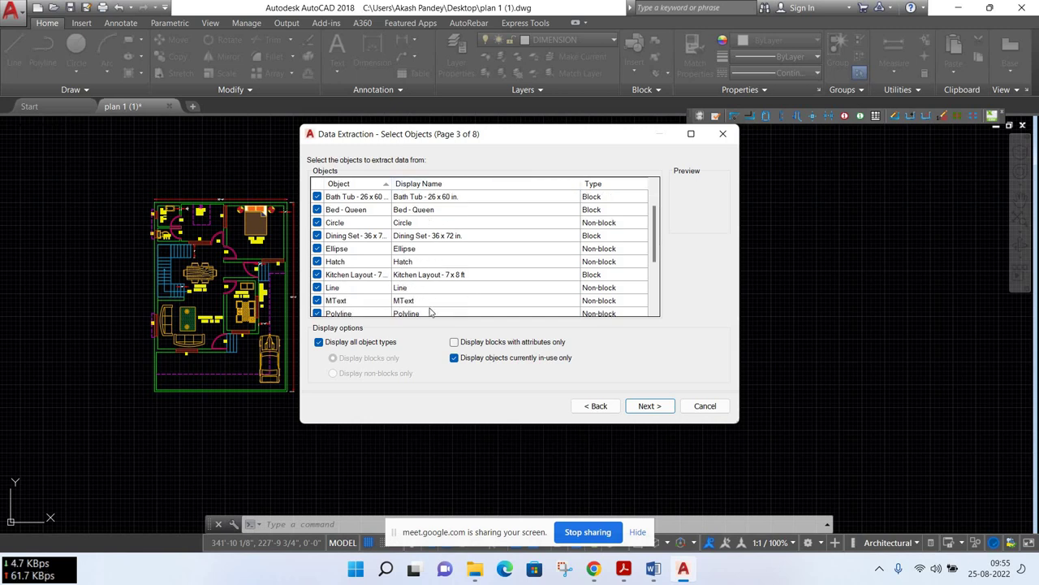
scroll(453, 273, "down", 1)
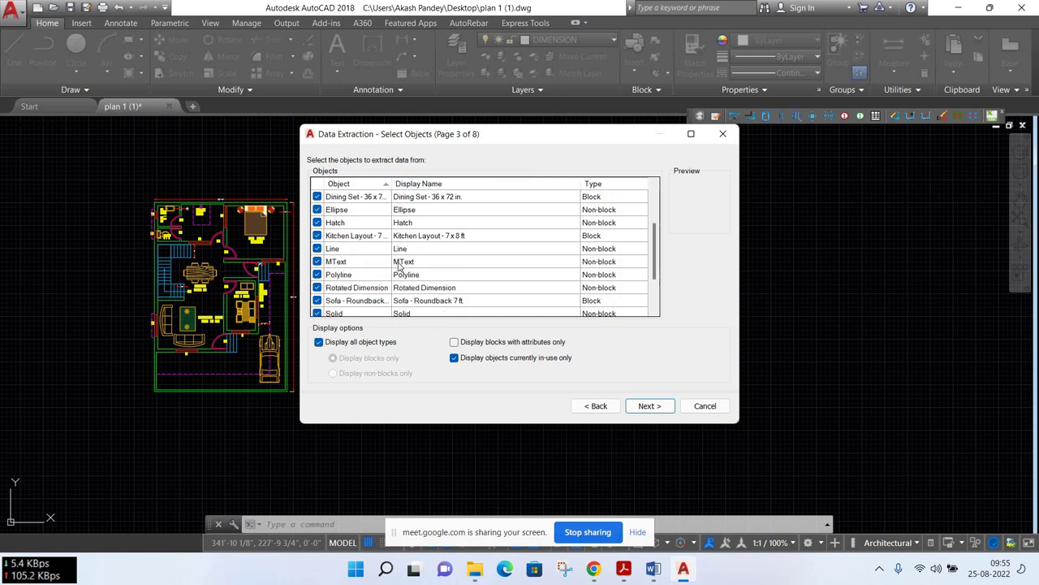
scroll(445, 263, "down", 1)
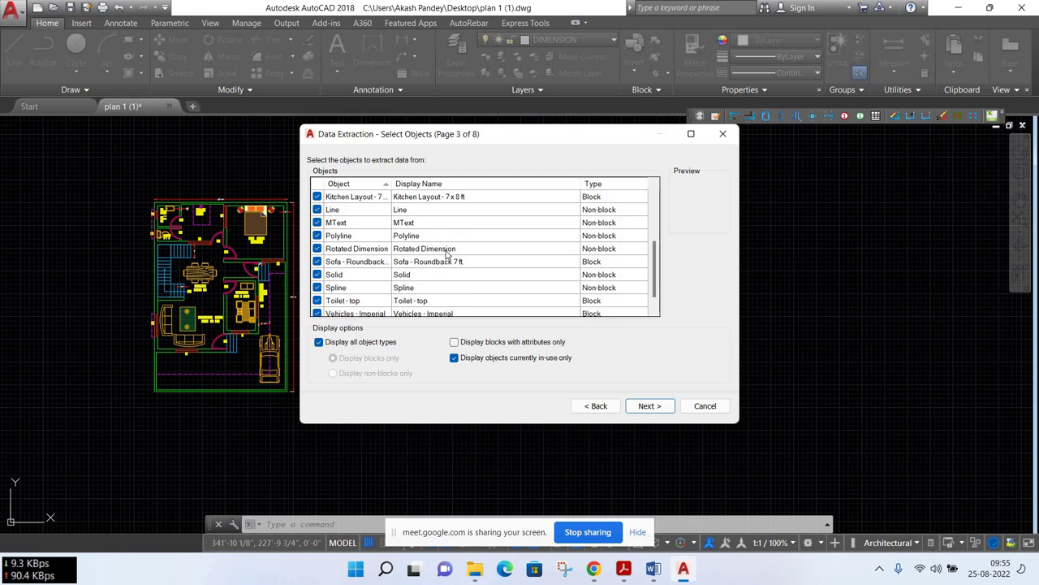
scroll(431, 295, "down", 1)
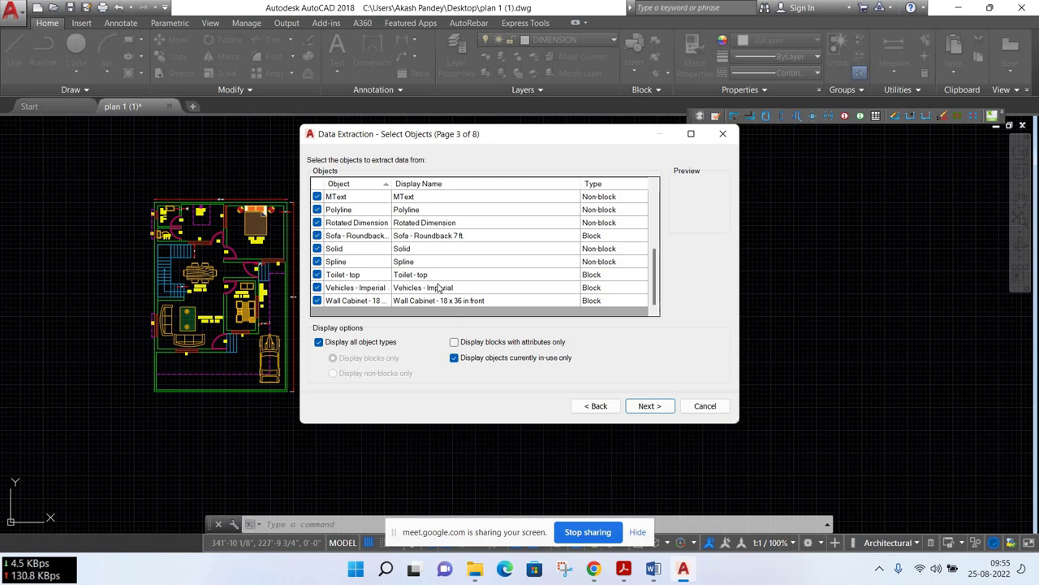
scroll(434, 208, "up", 2)
scroll(434, 209, "up", 2)
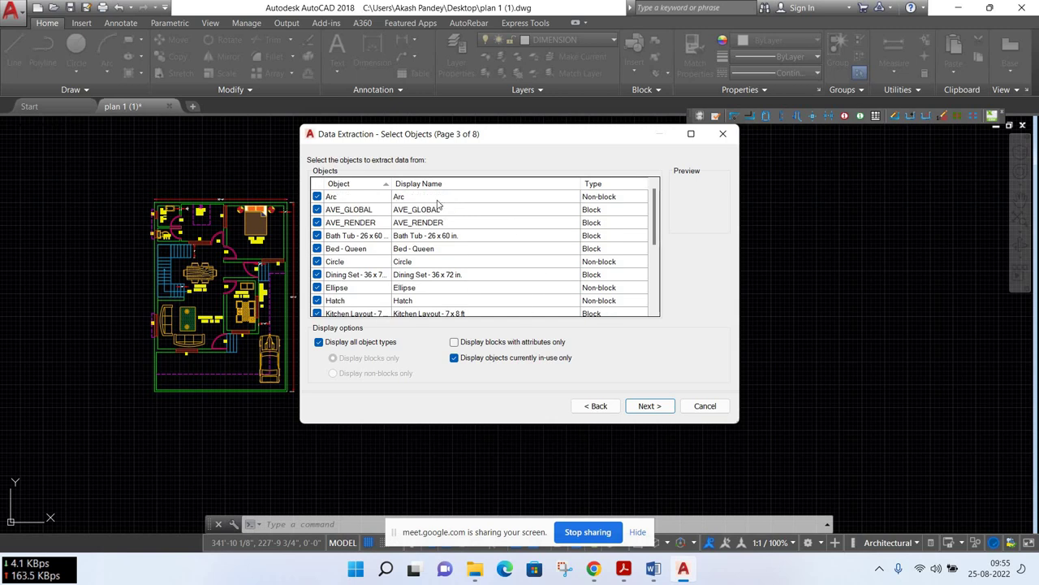
Go to Select Properties and uncheck Angle, Angle1 and Center X, Y, Z
left_click(649, 405)
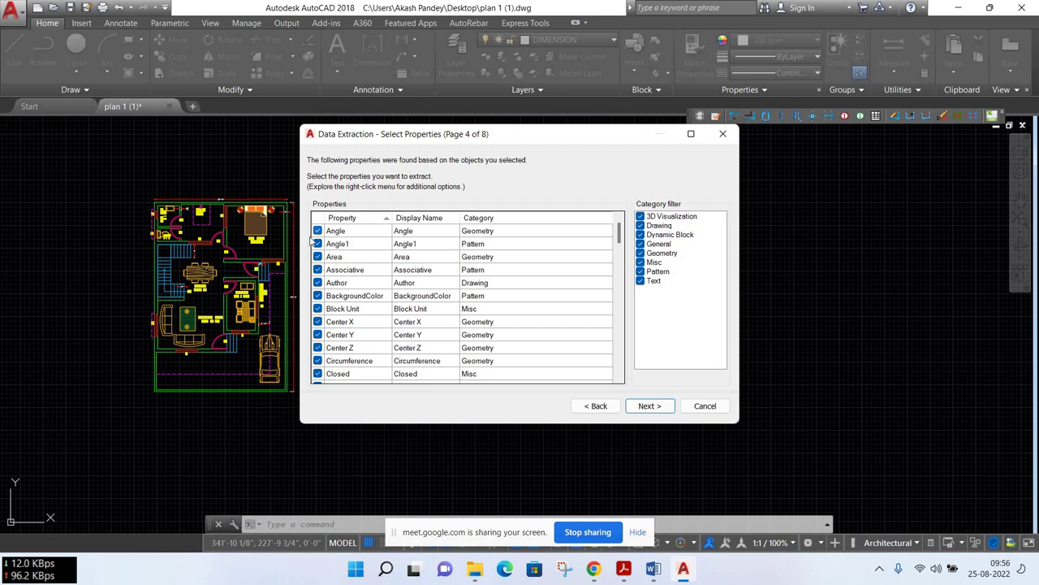
left_click(317, 231)
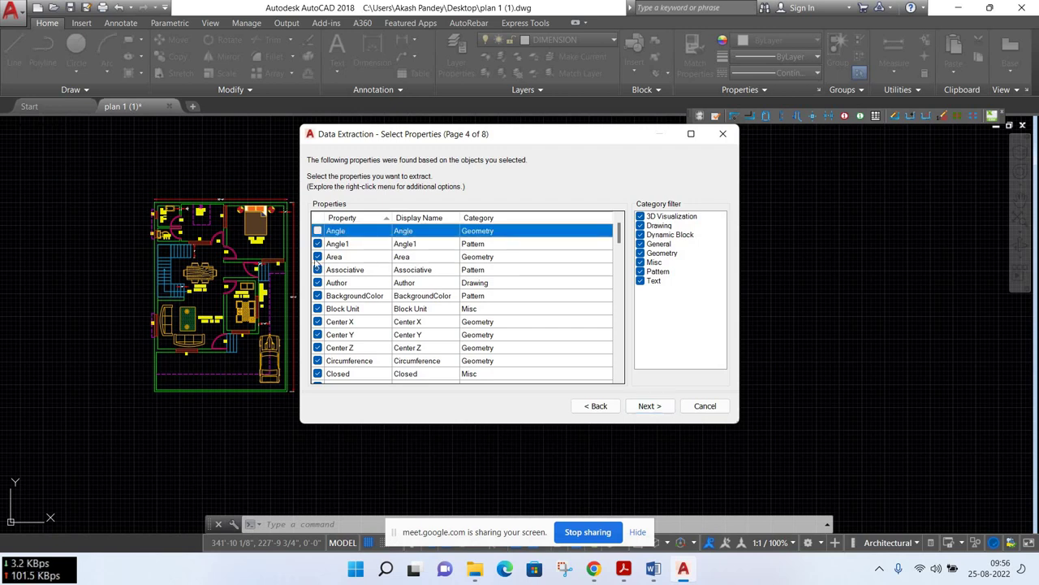
left_click(317, 243)
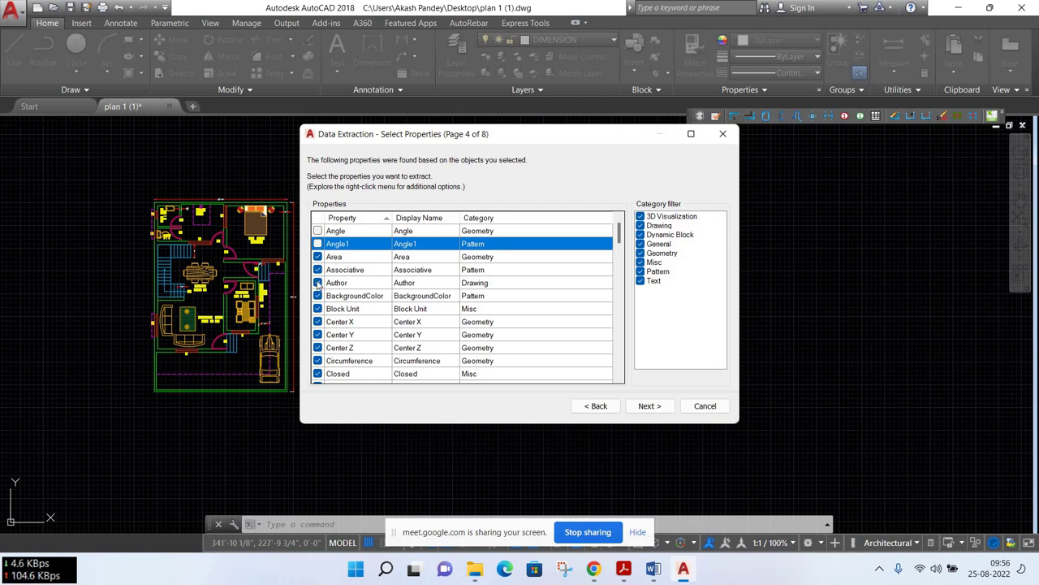
left_click(318, 283)
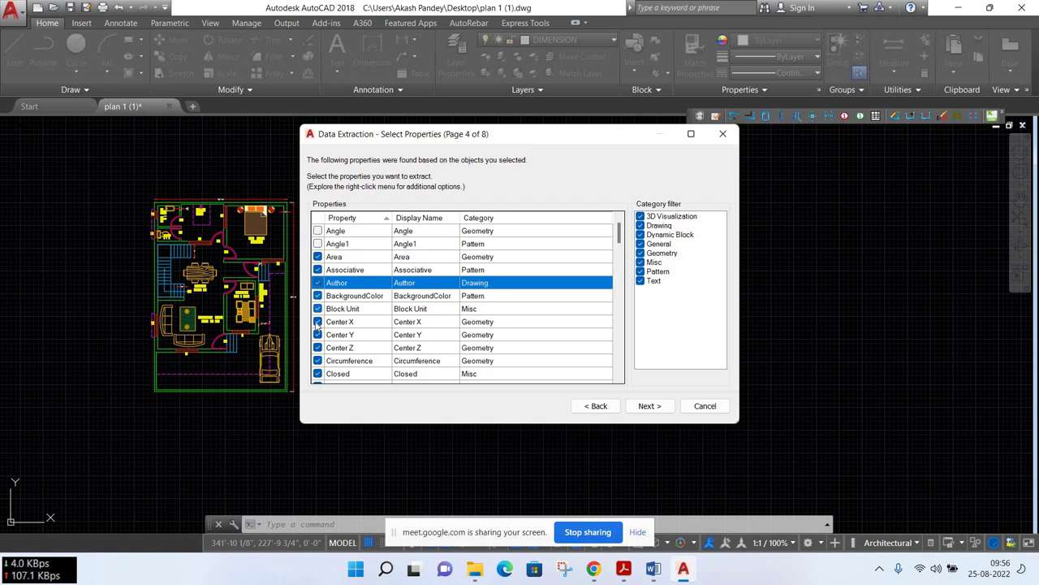
left_click(317, 321)
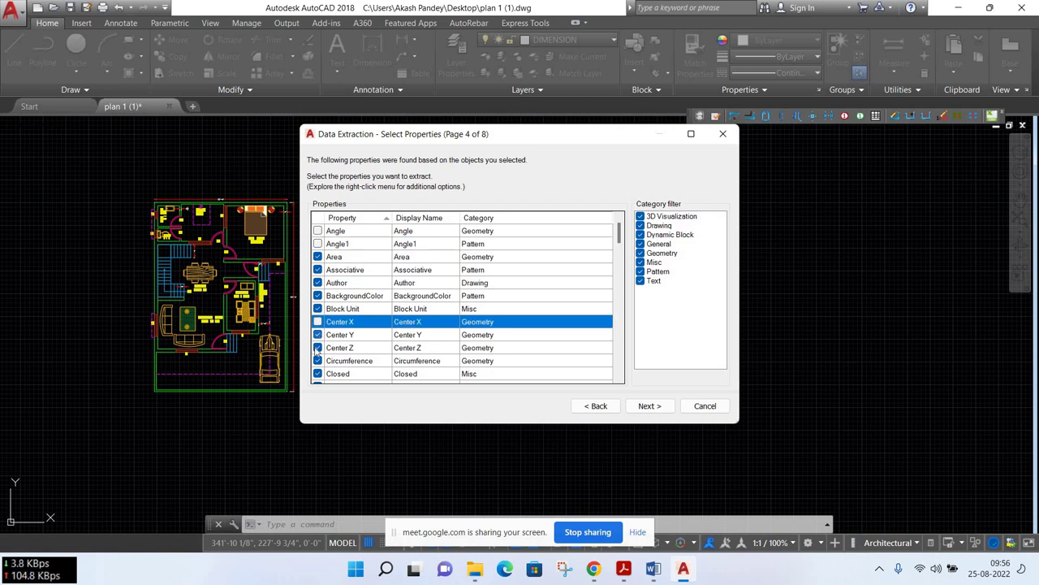
left_click(318, 337)
left_click(318, 348)
Uncheck the Delta X, Y, Z and End Y, Z properties
scroll(328, 331, "down", 1)
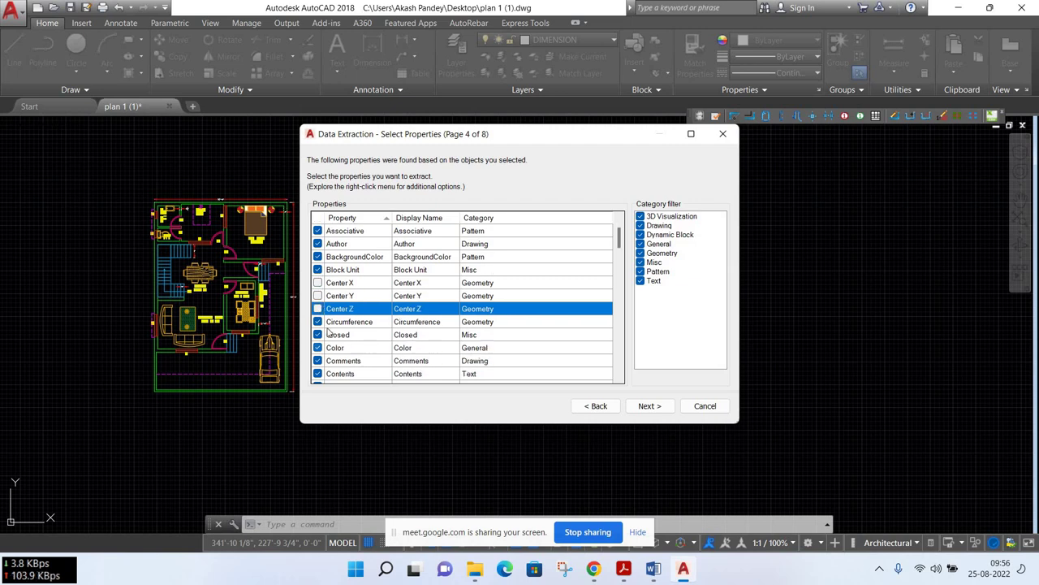
scroll(322, 328, "down", 2)
left_click(317, 322)
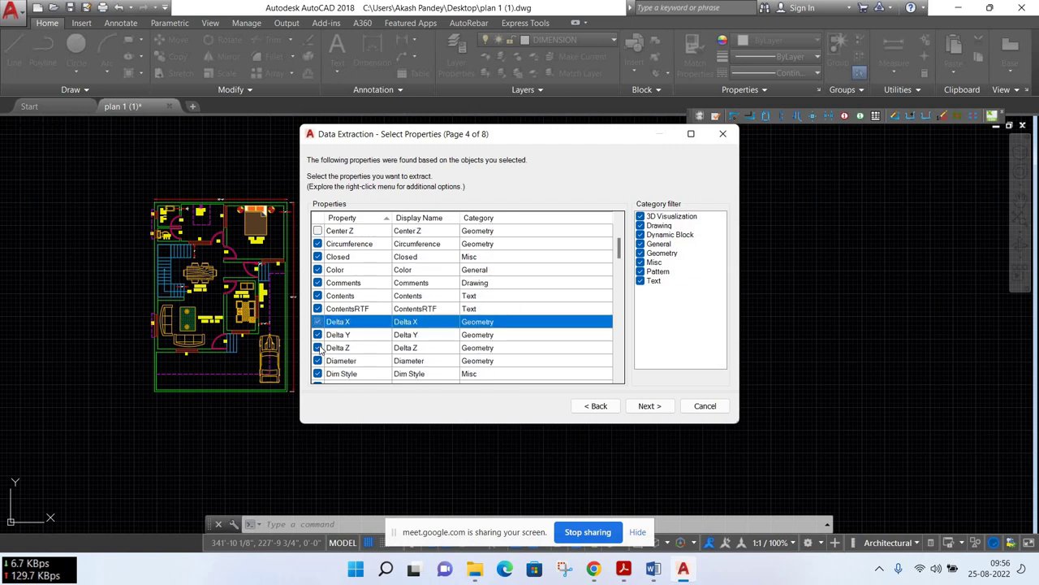
left_click(317, 335)
left_click(318, 347)
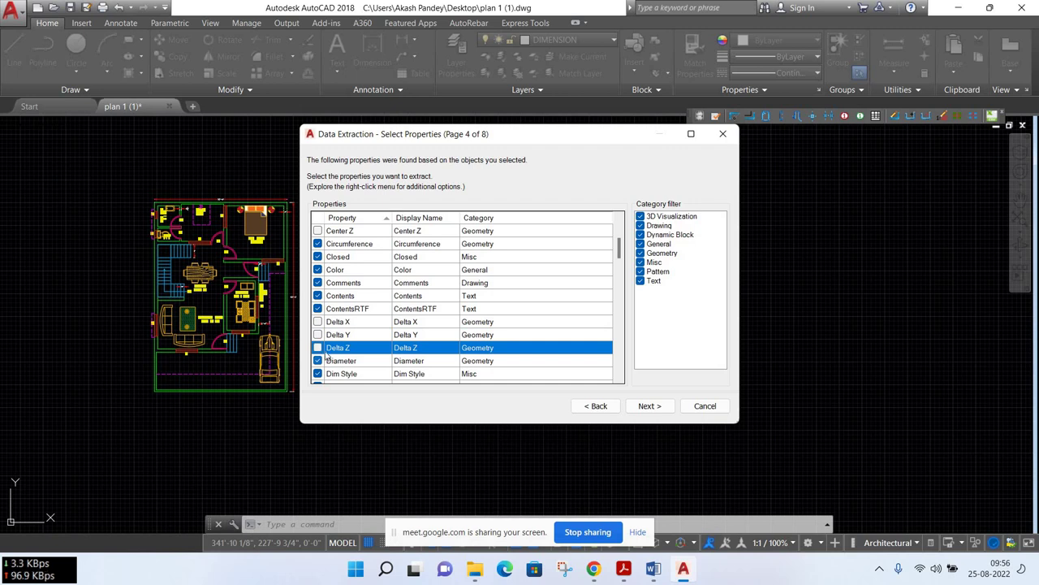
scroll(318, 341, "down", 2)
scroll(318, 320, "down", 1)
scroll(317, 312, "down", 1)
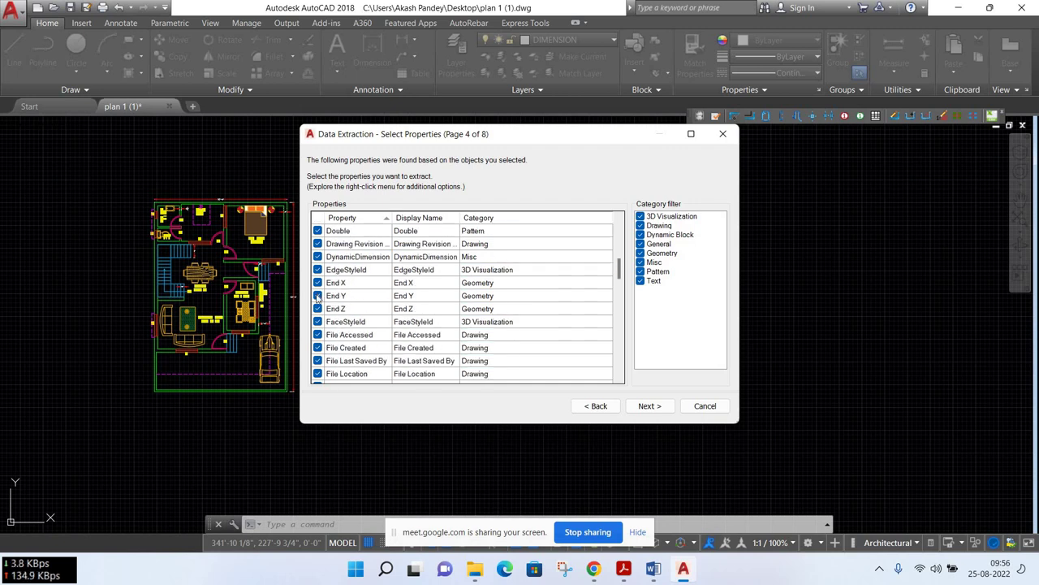
left_click(317, 282)
left_click(317, 295)
left_click(317, 308)
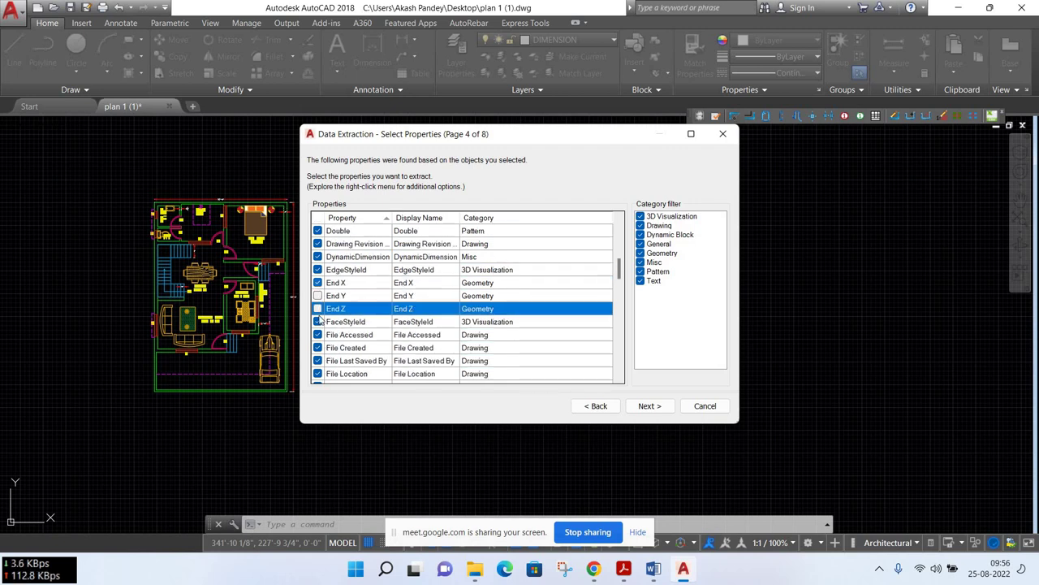
Uncheck the Hyperlink and Hyperlink Base properties
scroll(356, 274, "down", 2)
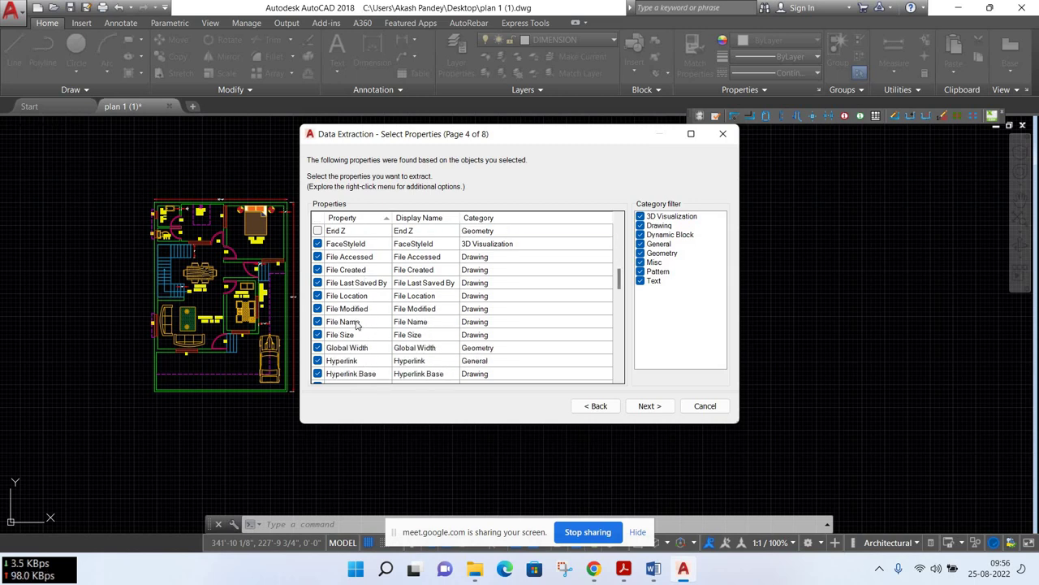
scroll(319, 333, "down", 1)
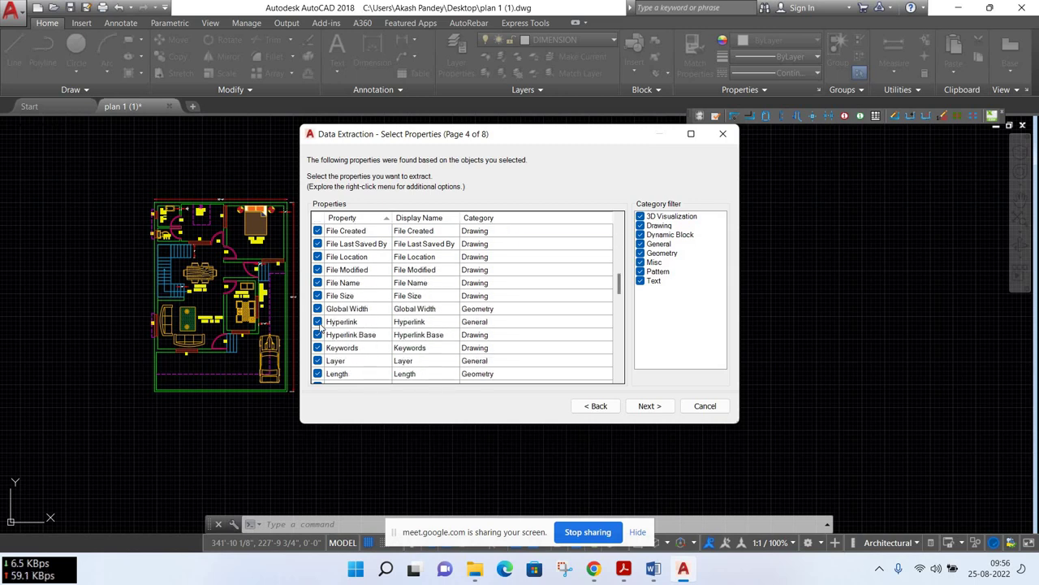
left_click(317, 321)
left_click(317, 334)
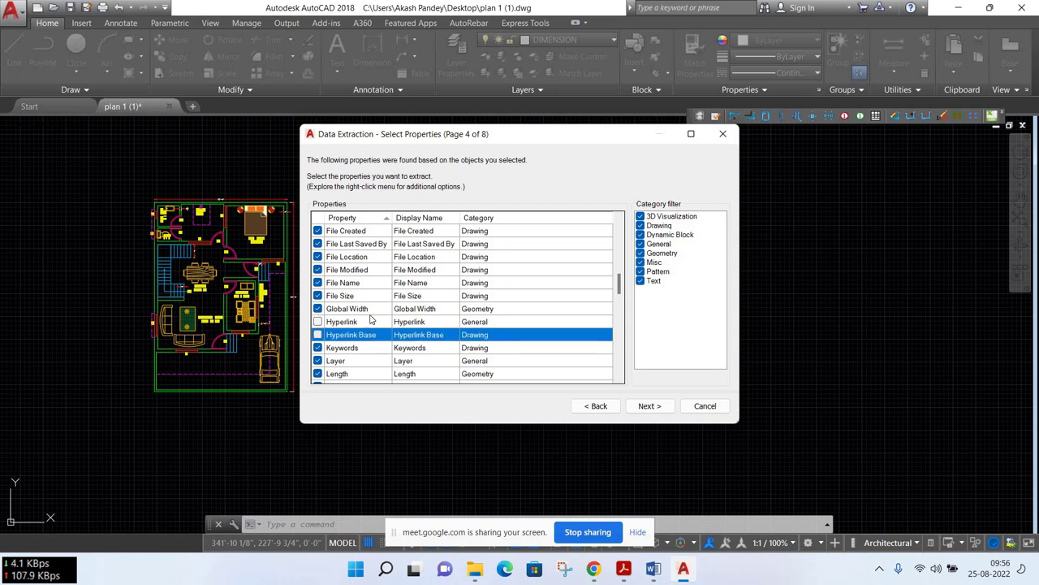
Uncheck the Major and Minor Axis Vector X, Y and Z properties
scroll(358, 313, "down", 1)
scroll(348, 306, "down", 1)
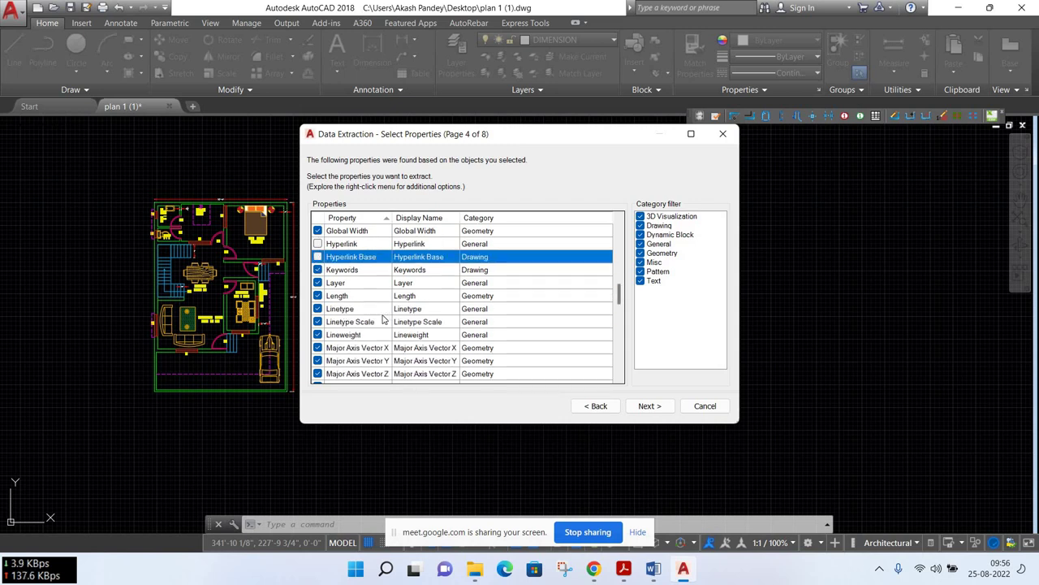
scroll(341, 301, "down", 1)
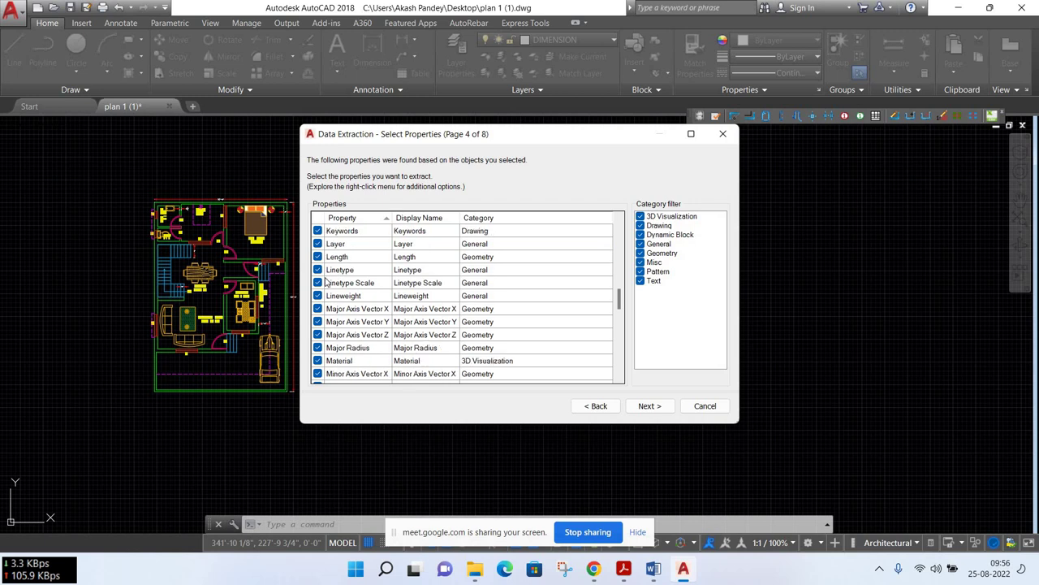
scroll(321, 277, "down", 1)
left_click(317, 269)
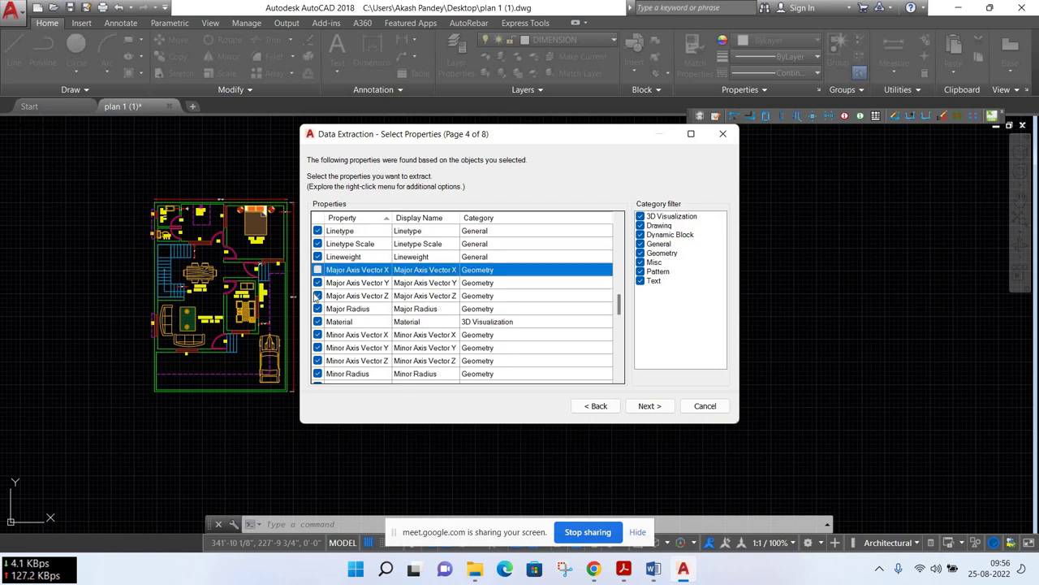
left_click(318, 282)
left_click(317, 296)
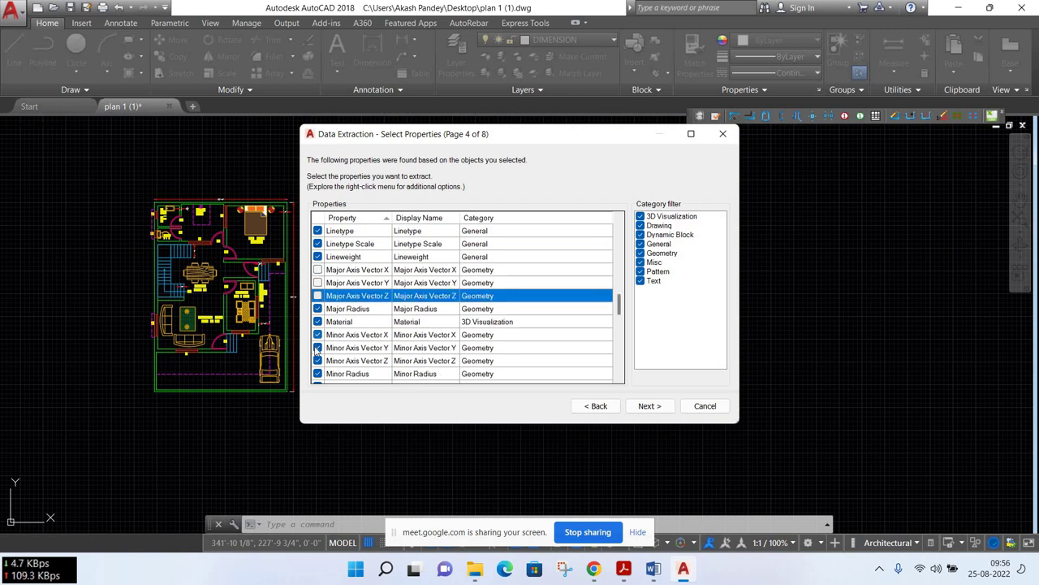
left_click(318, 334)
left_click(318, 347)
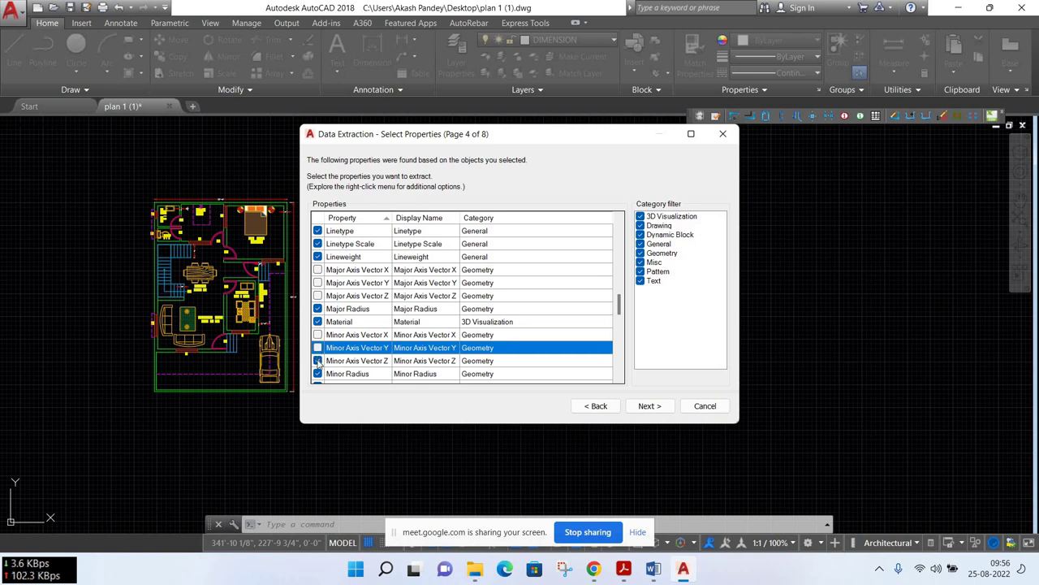
left_click(317, 360)
scroll(317, 331, "down", 2)
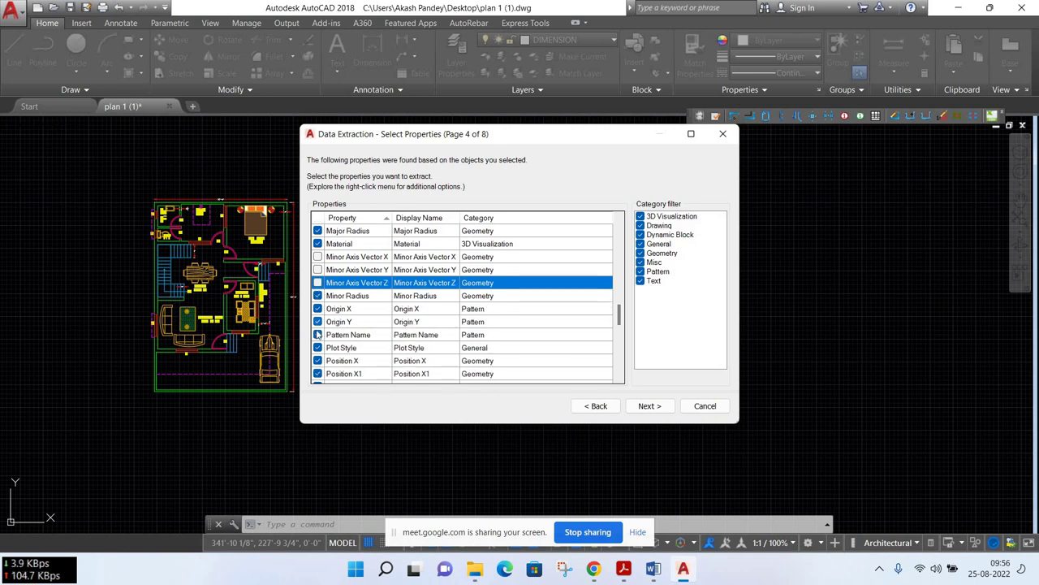
scroll(317, 335, "down", 2)
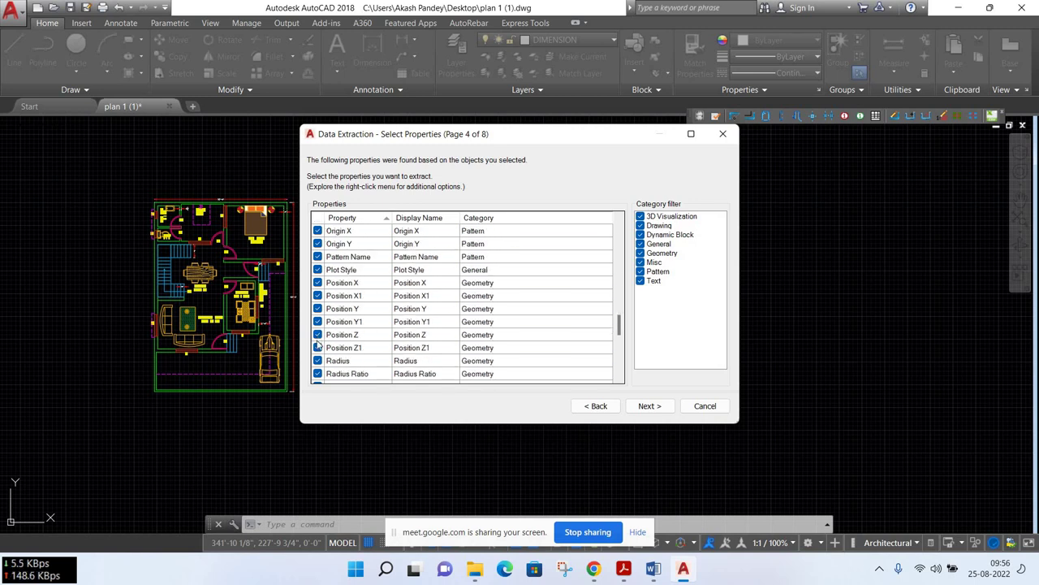
scroll(317, 345, "down", 1)
scroll(317, 344, "down", 2)
scroll(340, 281, "down", 3)
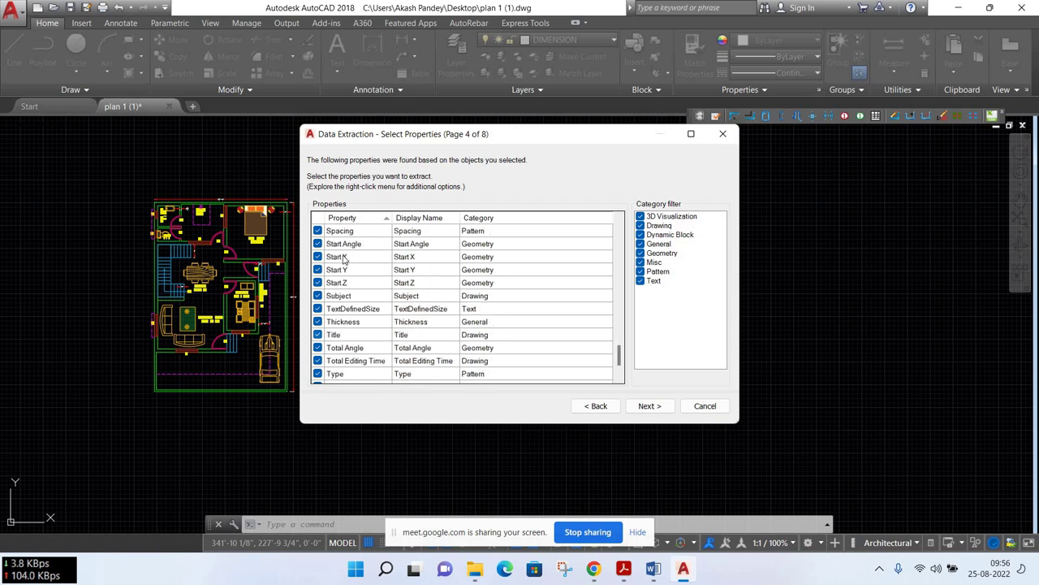
scroll(348, 281, "down", 2)
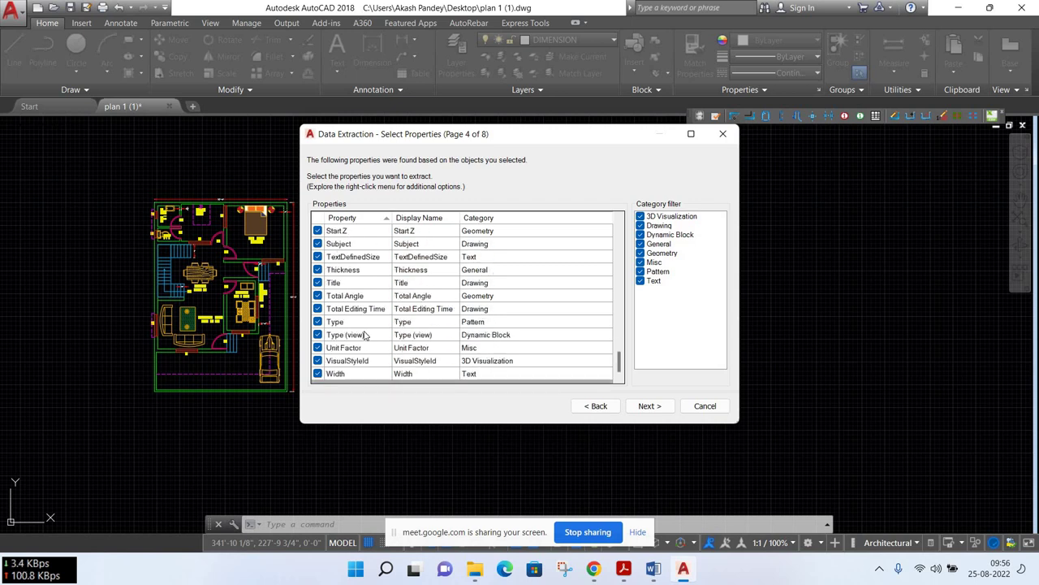
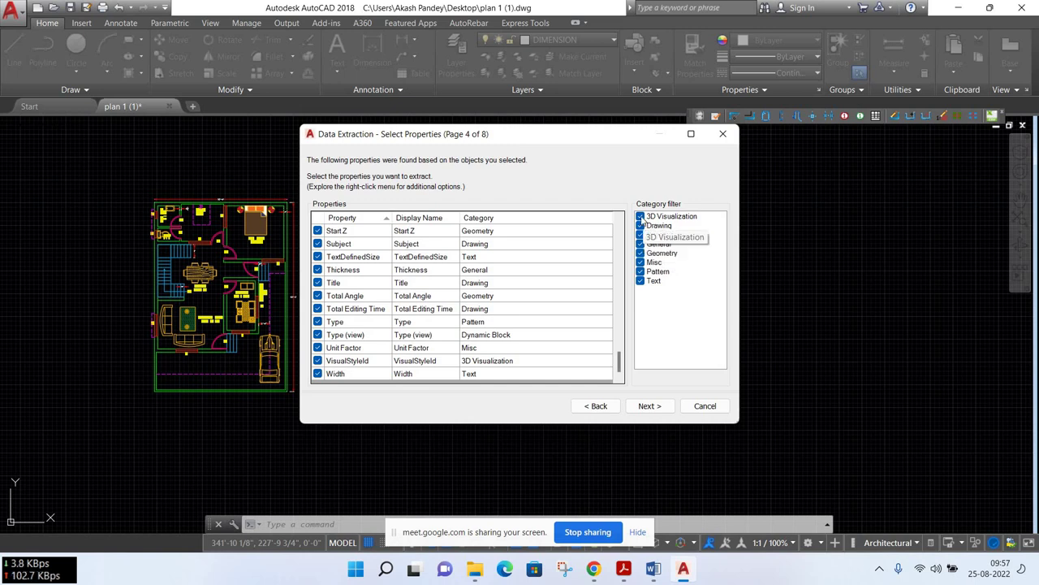
Go past the property list and Refine Data preview to the Choose Output page (6 of 8)
left_click(653, 408)
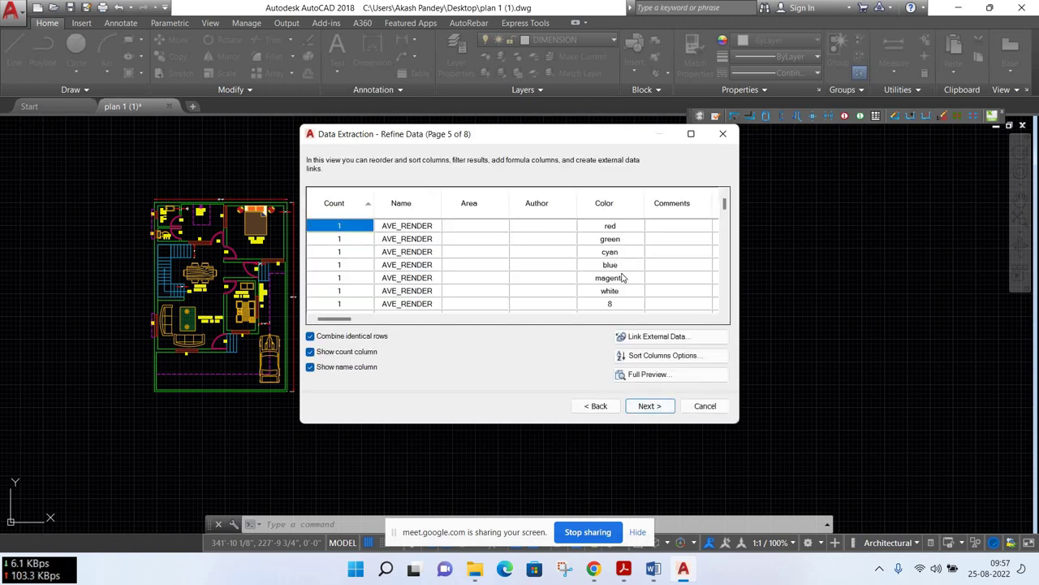
scroll(623, 278, "down", 2)
scroll(630, 260, "down", 3)
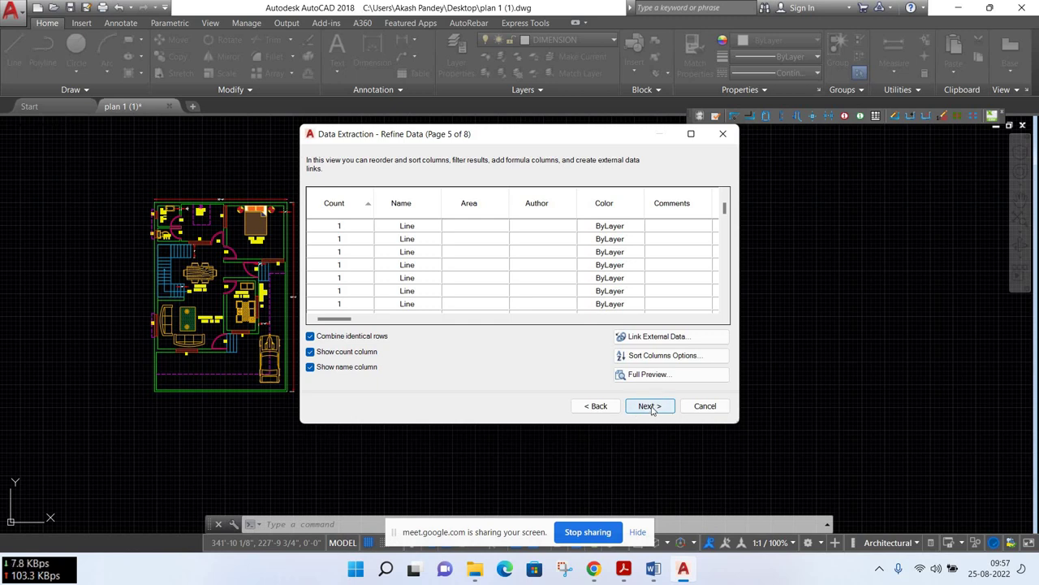
left_click(651, 406)
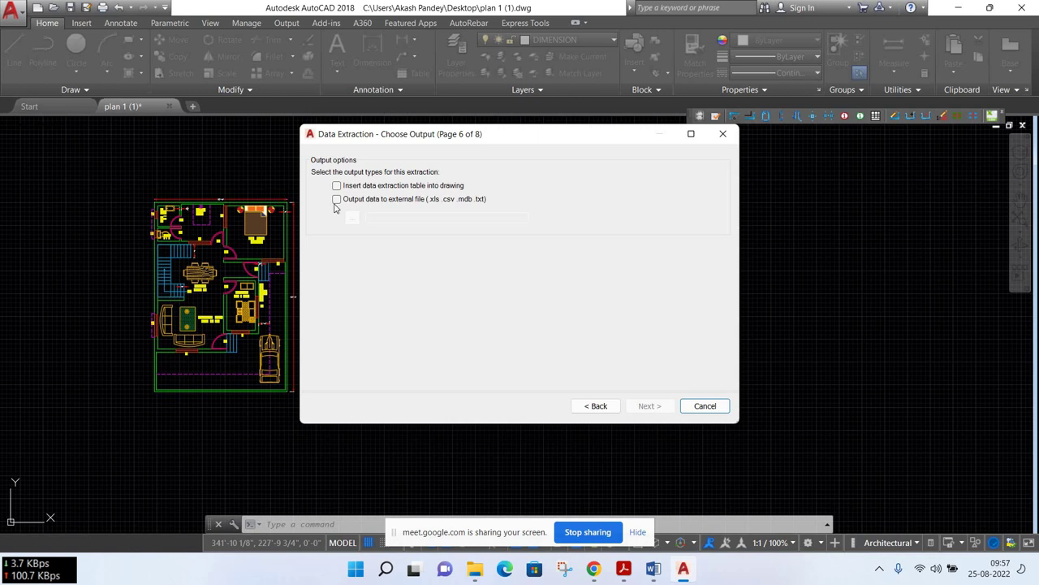
Turn on both table insertion and external .xls output, then continue to Table Style
left_click(437, 203)
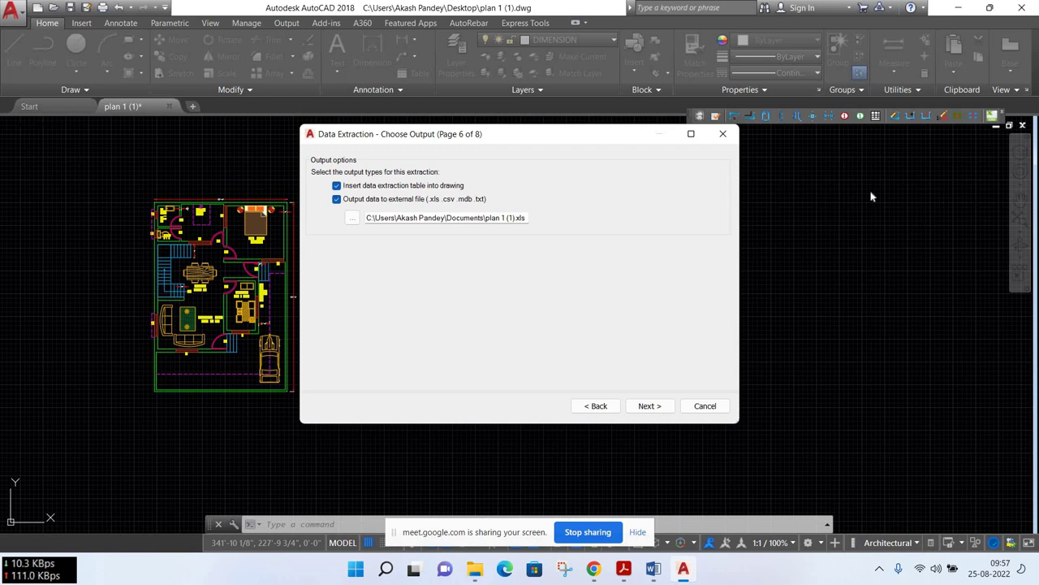
left_click(647, 408)
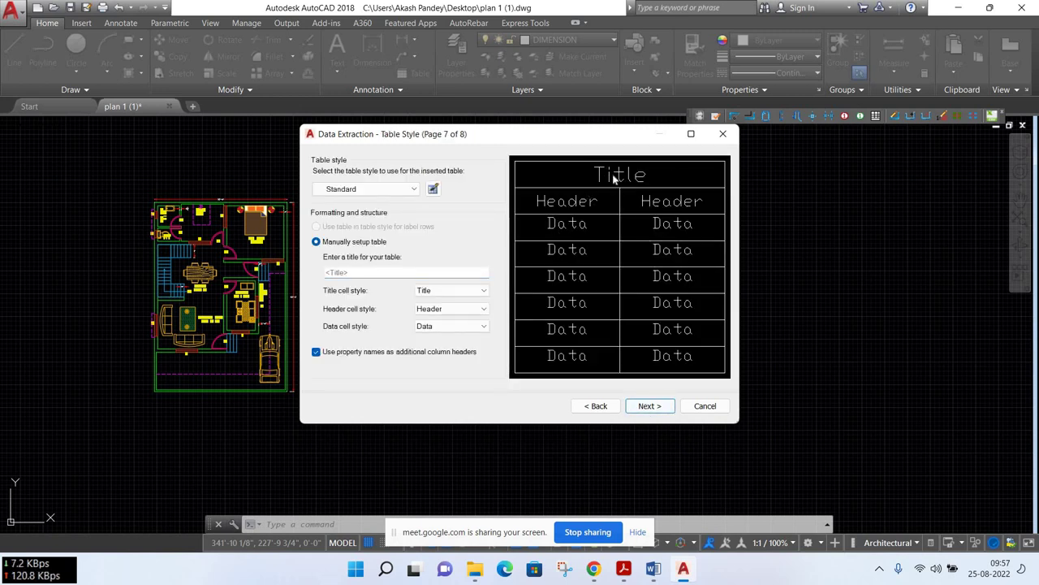
Title the table 'unique civil' and finish the extraction to plan 1 (1).xls
left_click(399, 271)
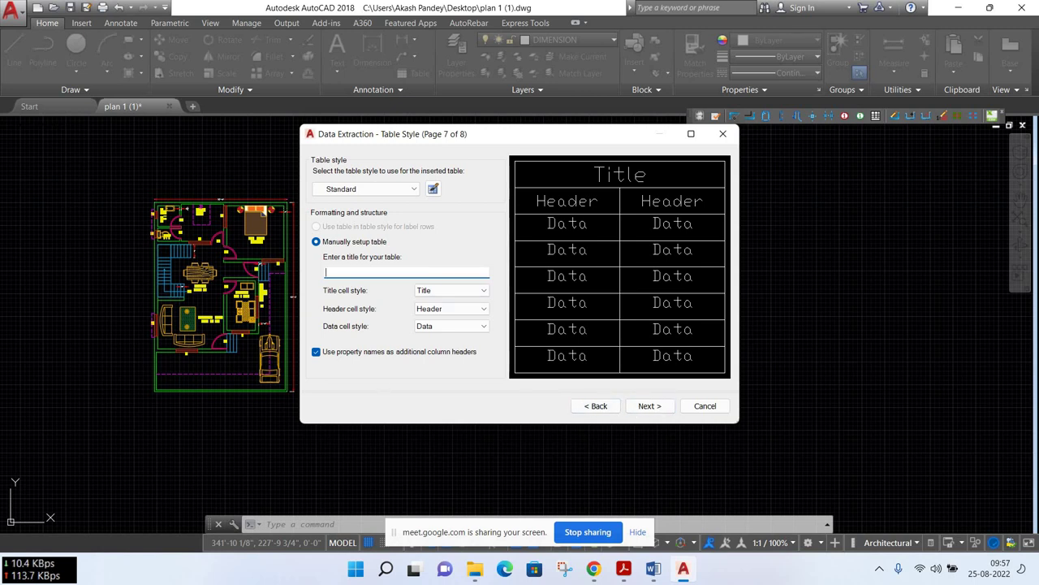
type("unoc")
key("BackSpace")
key("BackSpace")
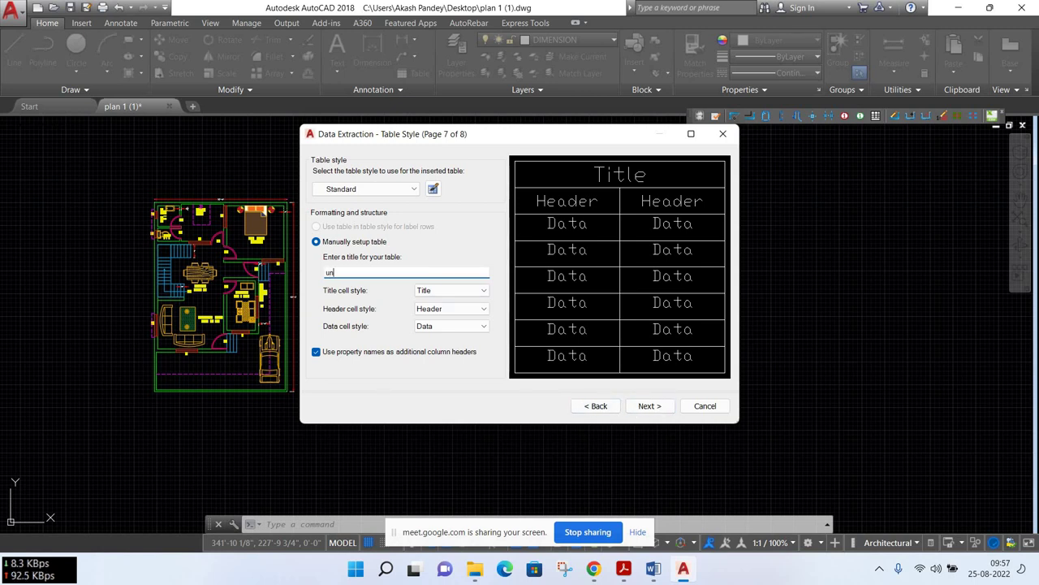
type("ique c")
type("ivil")
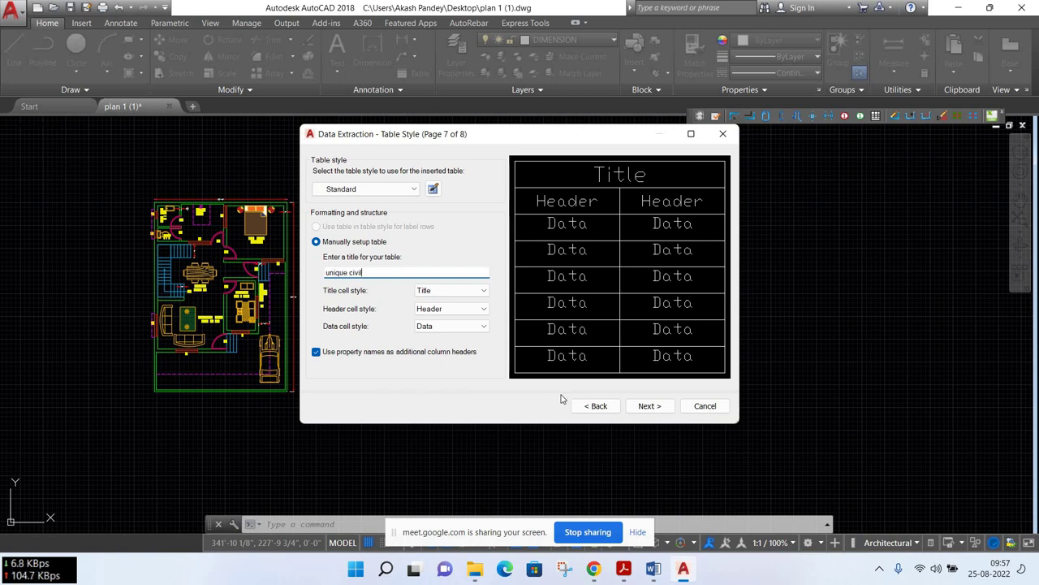
left_click(658, 408)
left_click(658, 406)
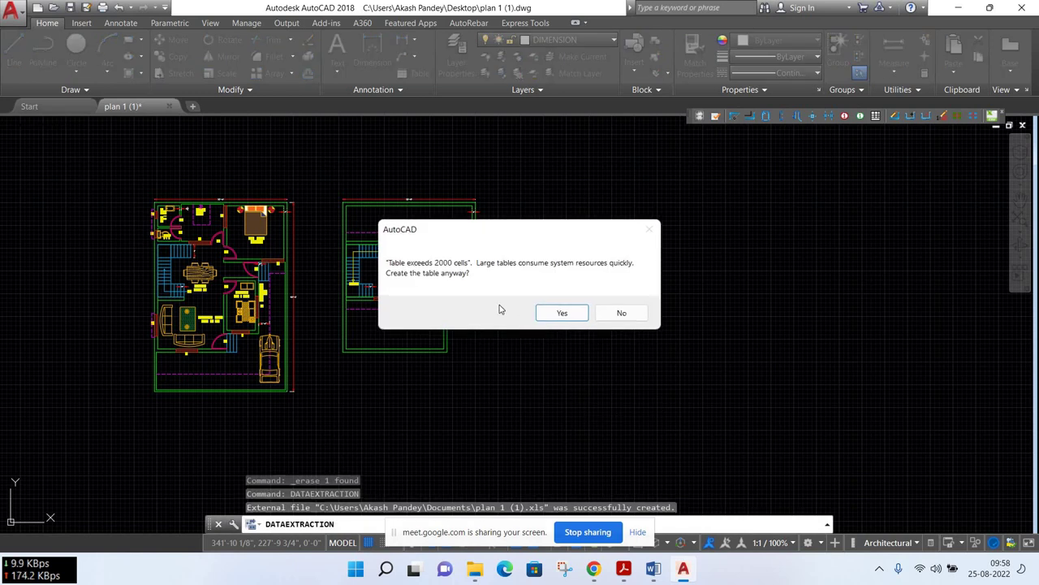
Accept the over-2000-cells warning and place the table below the second floor plan
left_click(562, 314)
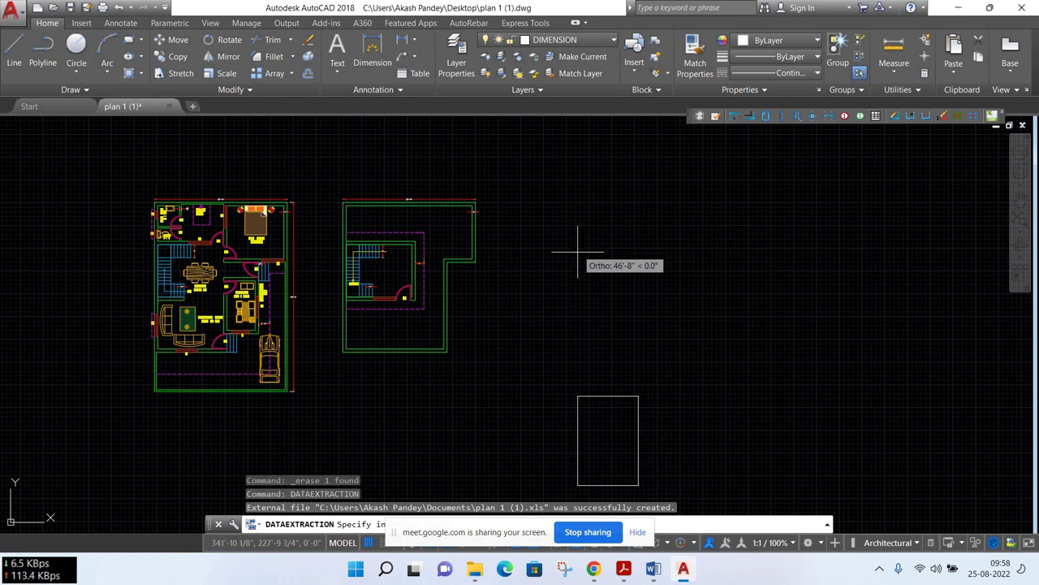
middle_click_drag(589, 331, 605, 221)
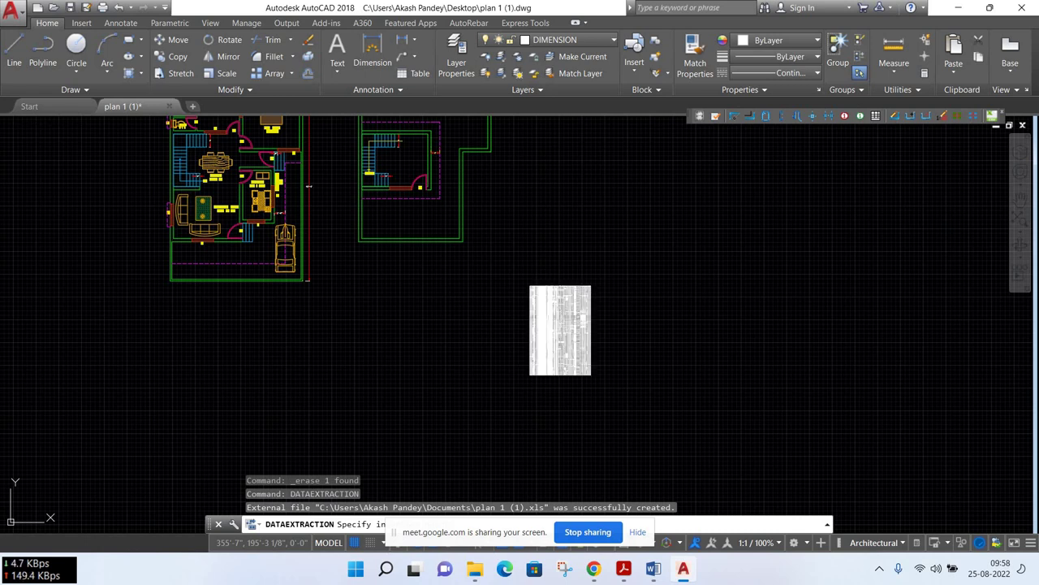
left_click(529, 286)
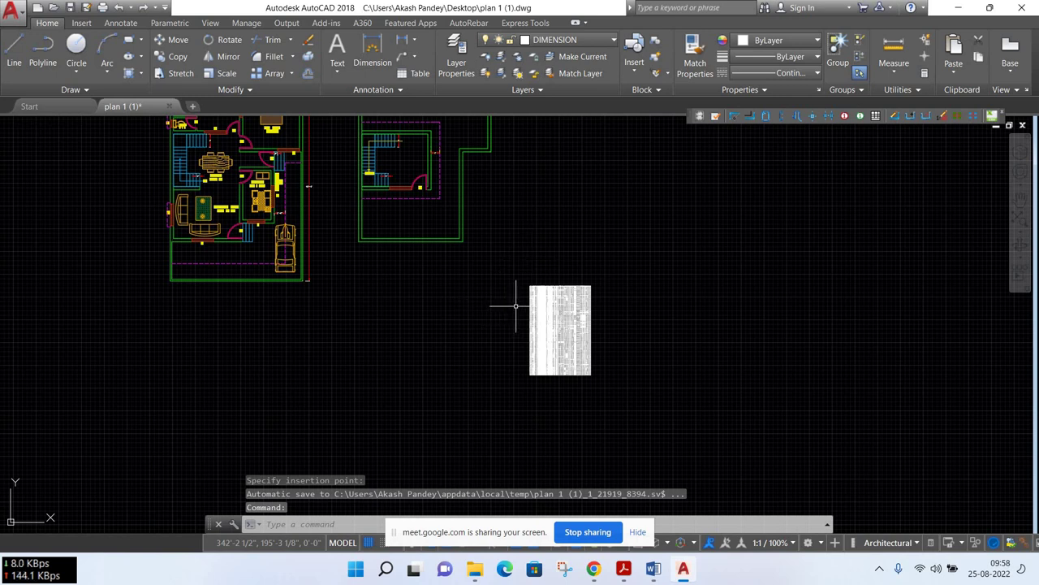
scroll(528, 297, "up", 4)
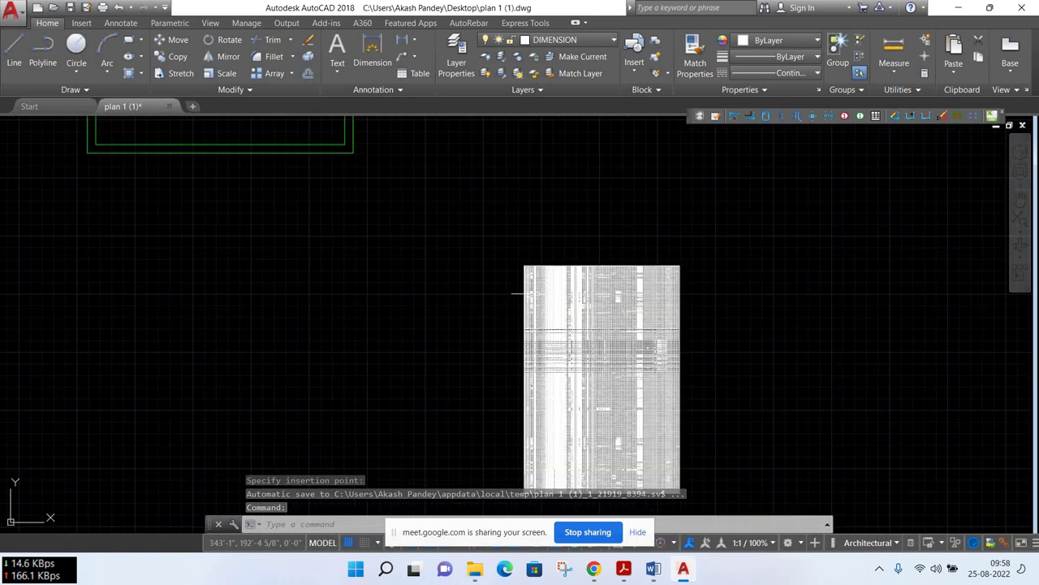
scroll(558, 268, "up", 2)
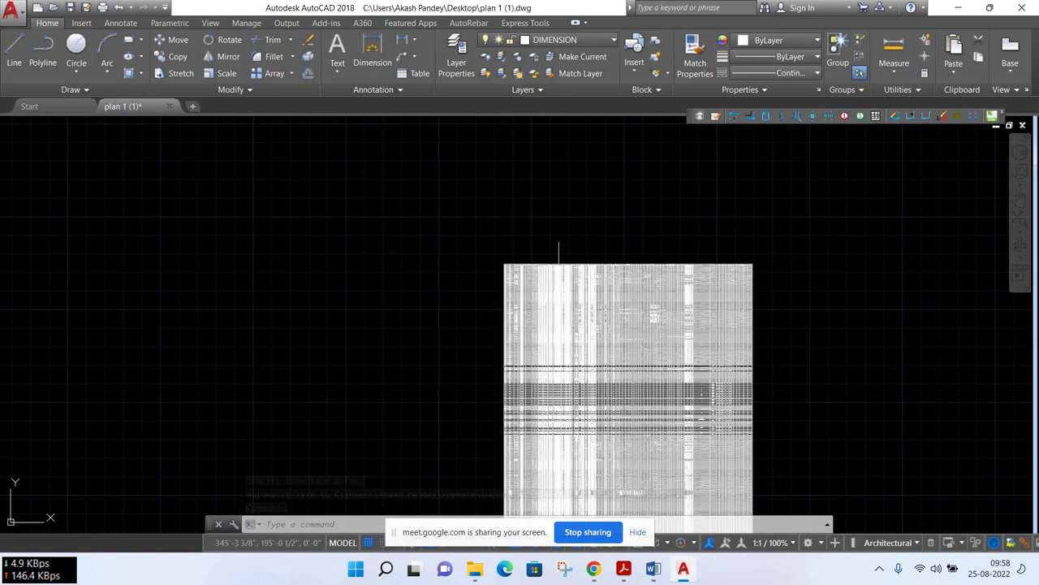
scroll(558, 268, "up", 2)
scroll(559, 262, "up", 2)
scroll(558, 261, "up", 2)
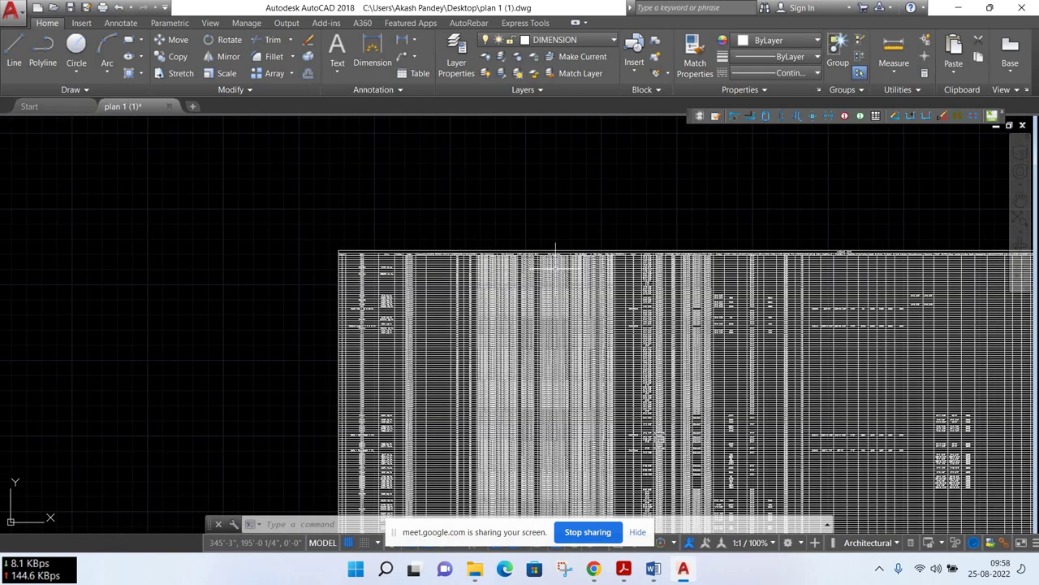
scroll(354, 260, "up", 2)
scroll(354, 260, "up", 2)
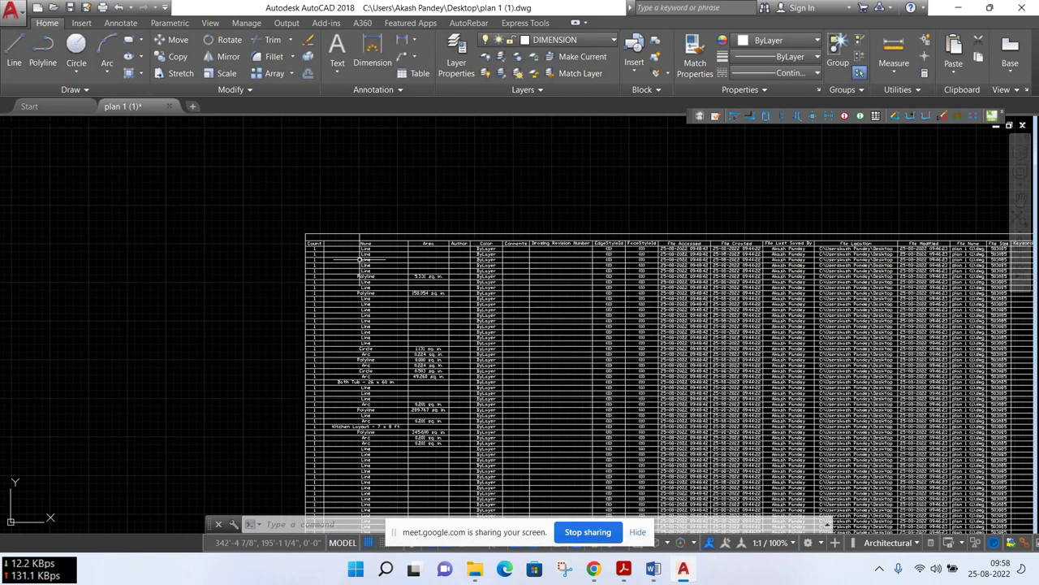
scroll(358, 260, "up", 2)
middle_click_drag(358, 259, 369, 209)
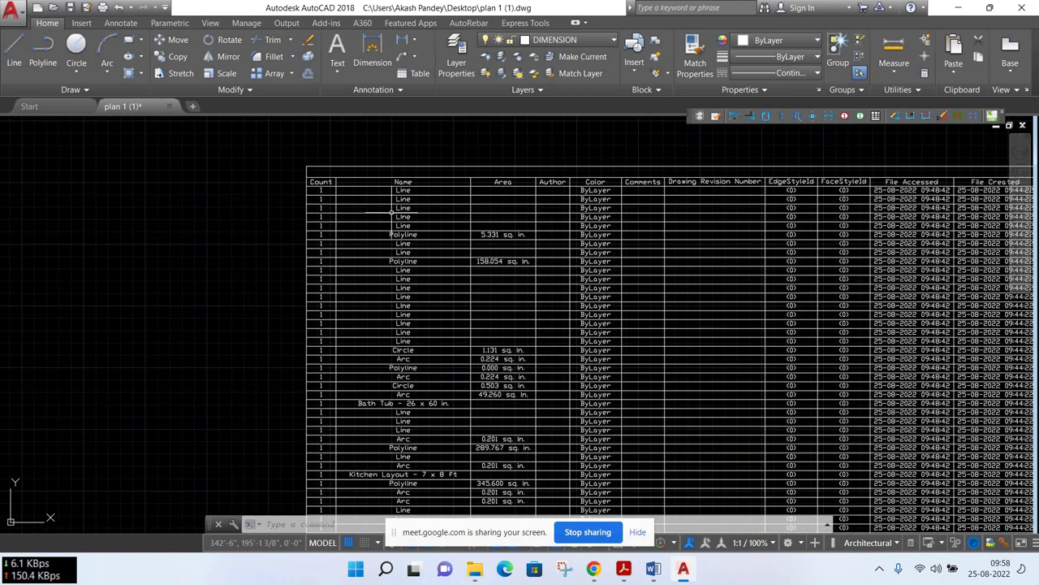
left_click(369, 207)
left_click(387, 268)
key("Escape")
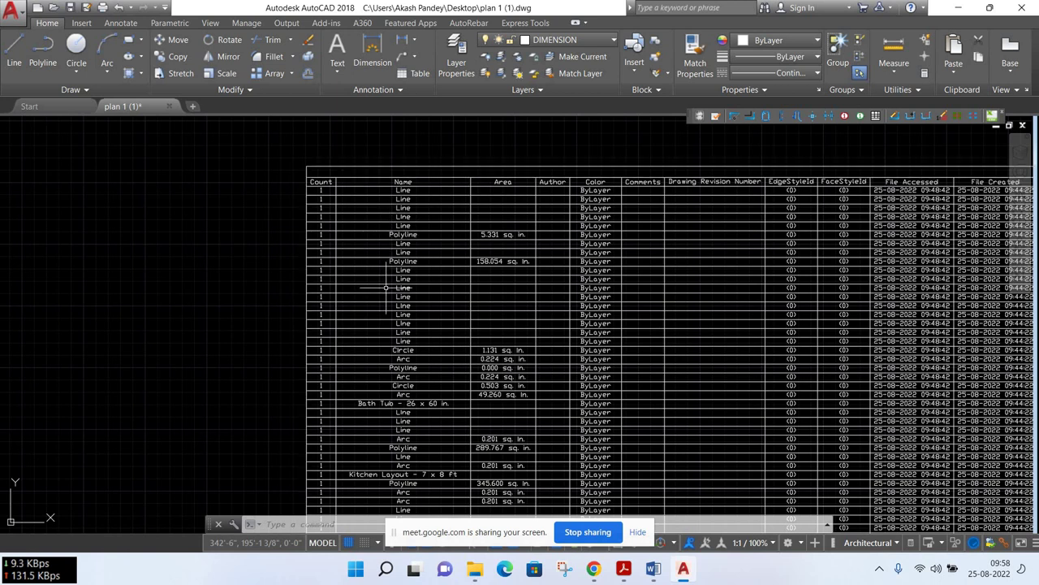
left_click(374, 229)
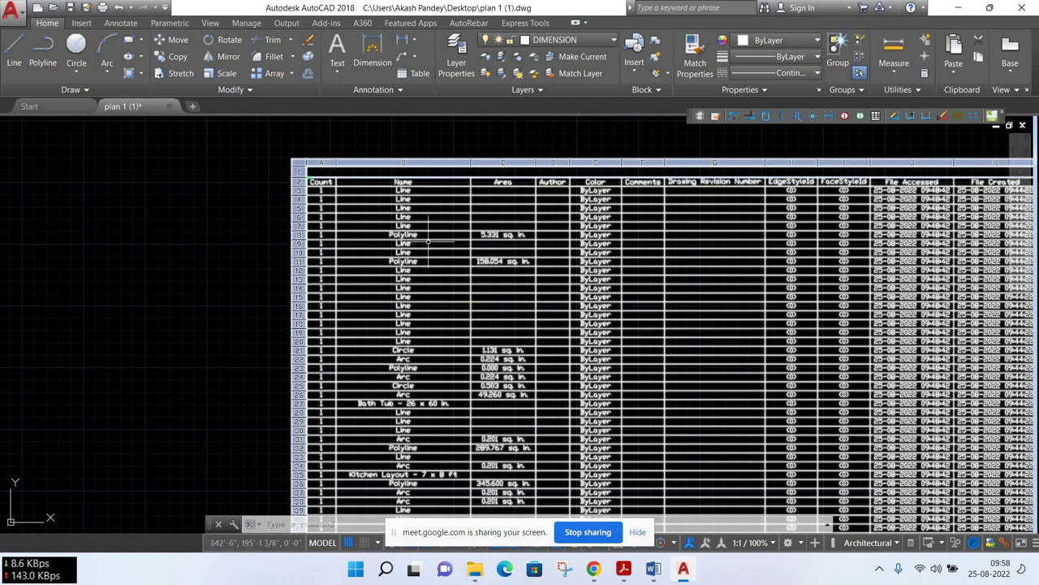
key("Escape")
left_click(503, 234)
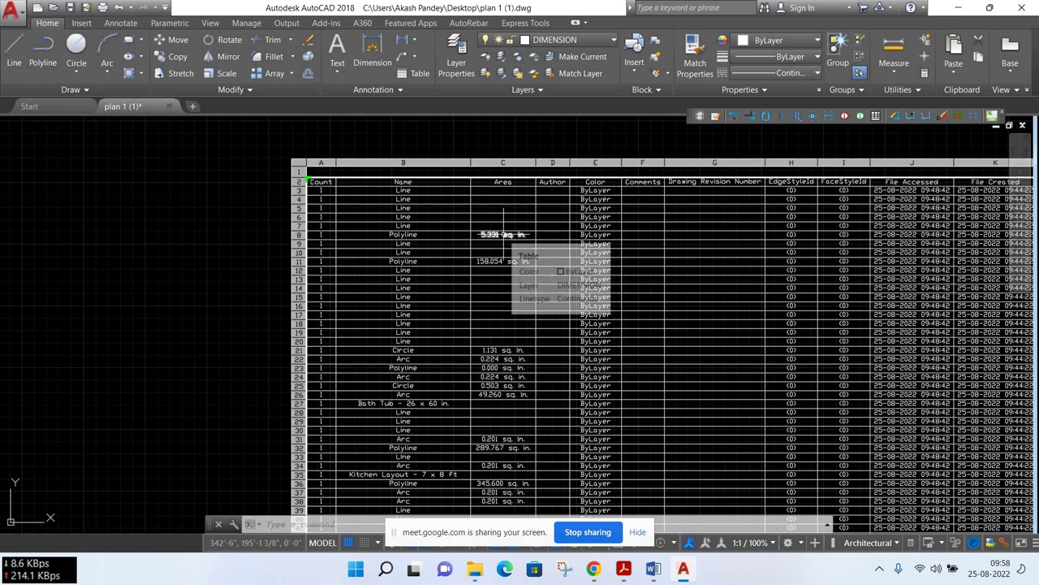
key("Escape")
left_click(502, 262)
key("Escape")
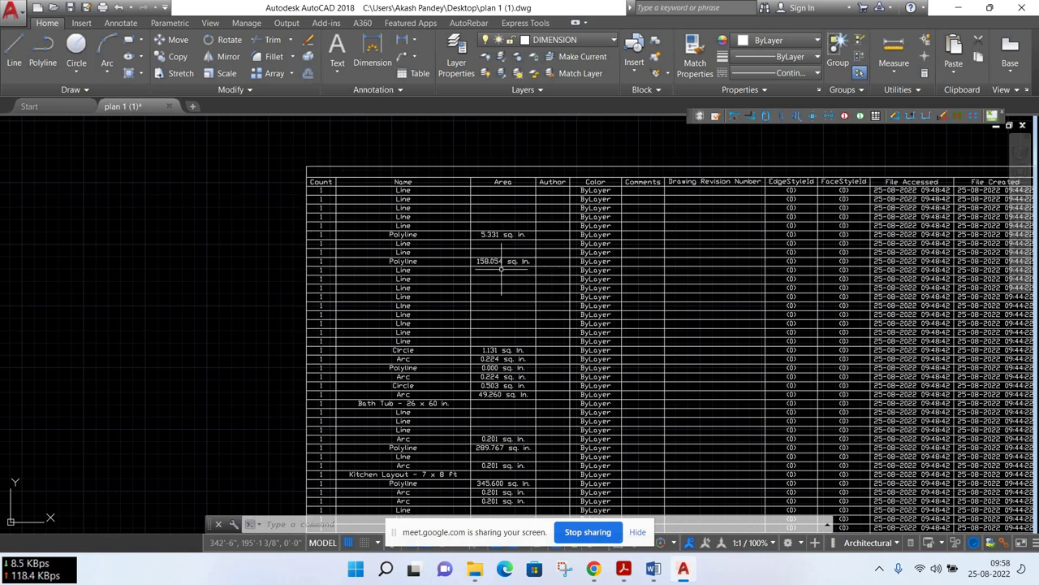
left_click(495, 350)
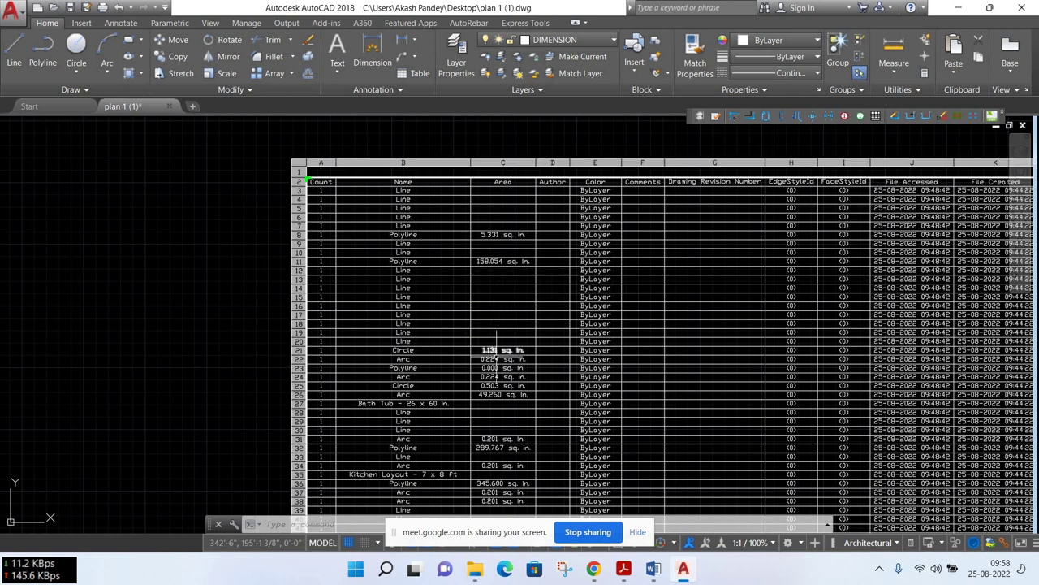
key("Escape")
left_click(496, 358)
key("Escape")
left_click(495, 385)
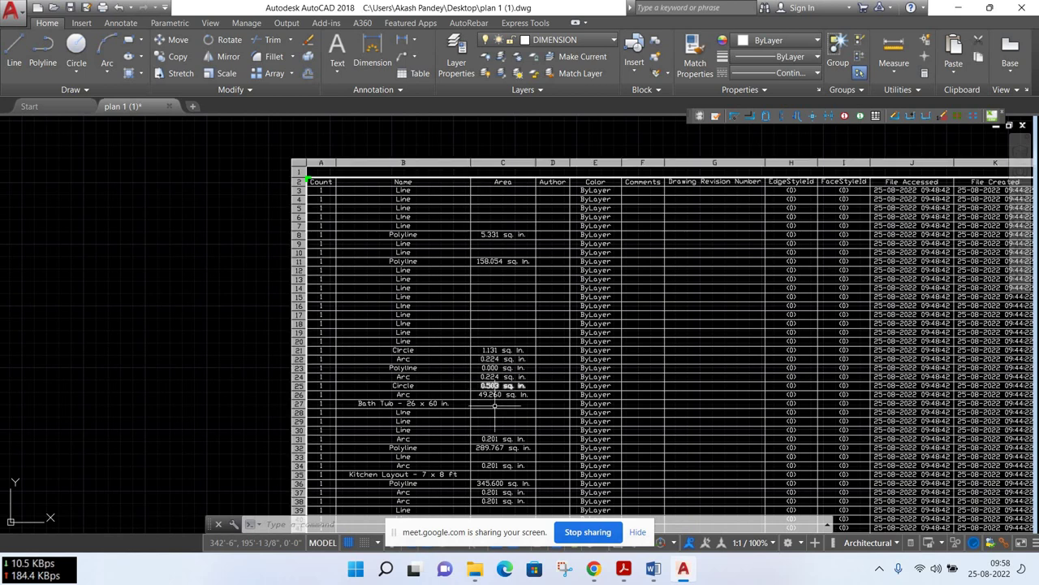
key("Escape")
middle_click_drag(495, 403, 503, 308)
left_click(503, 384)
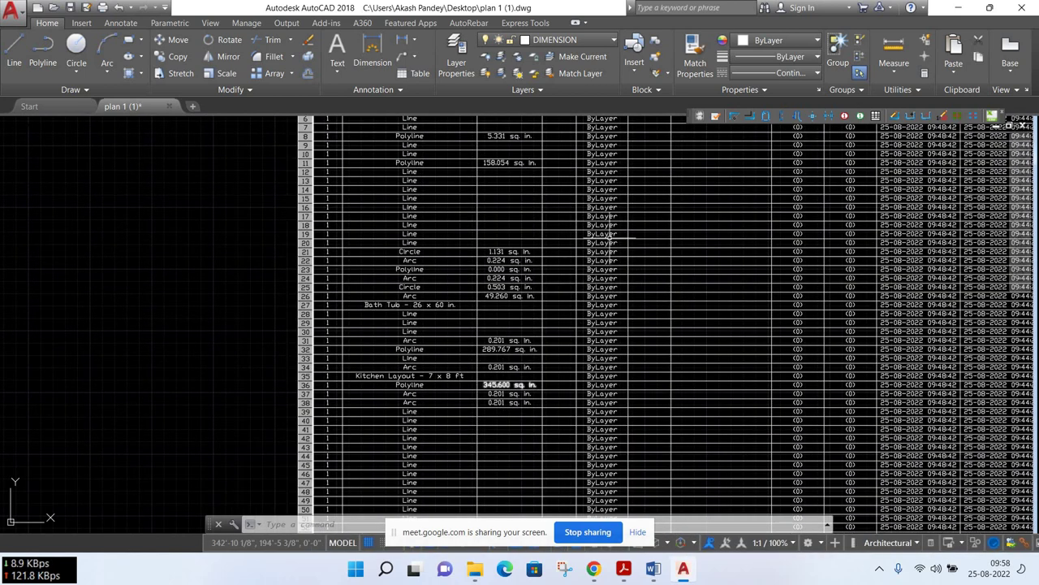
key("Escape")
left_click(603, 233)
key("Escape")
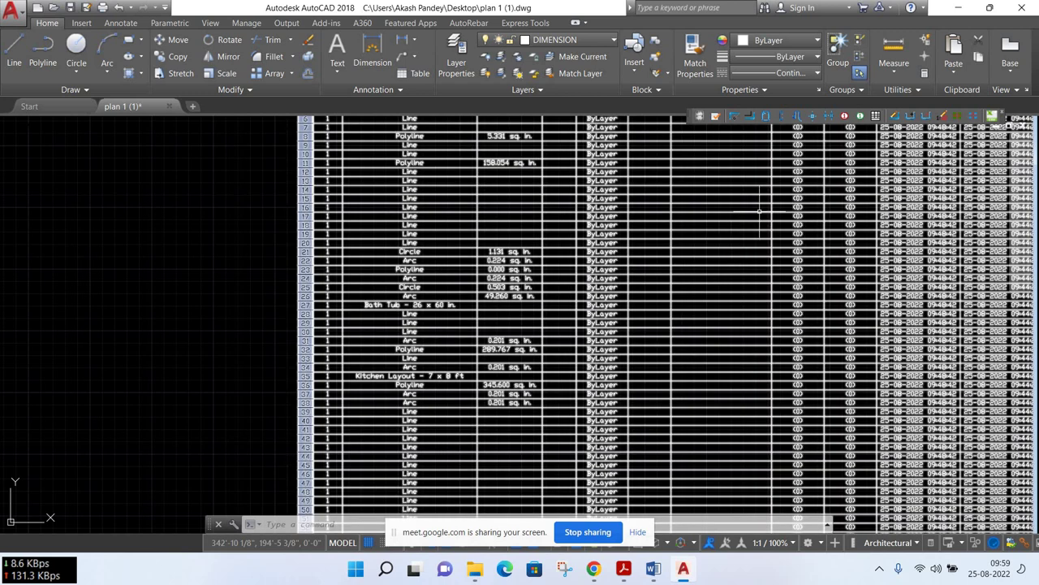
middle_click_drag(760, 212, 446, 289)
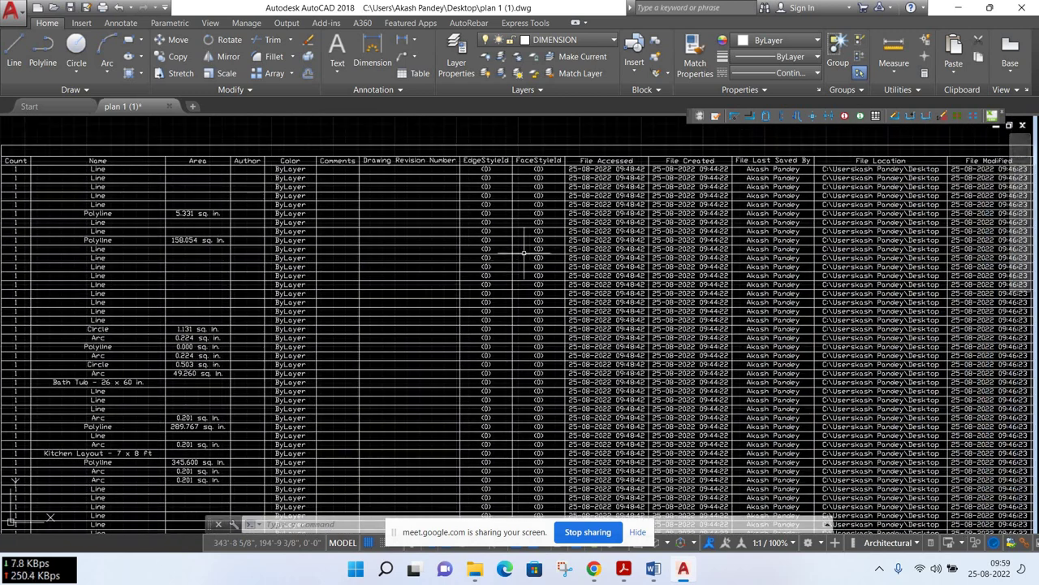
scroll(613, 150, "up", 4)
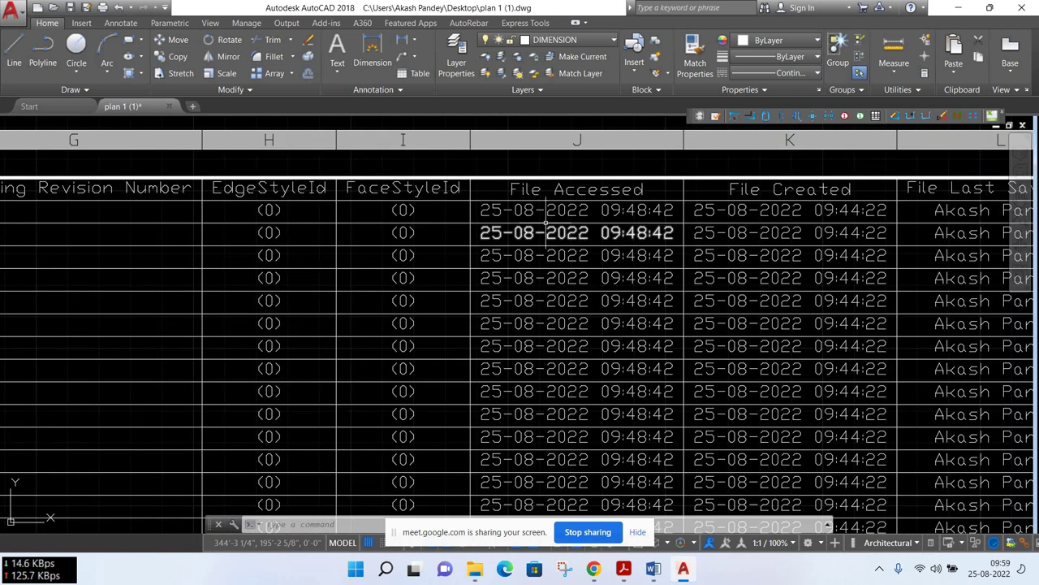
scroll(508, 211, "down", 2)
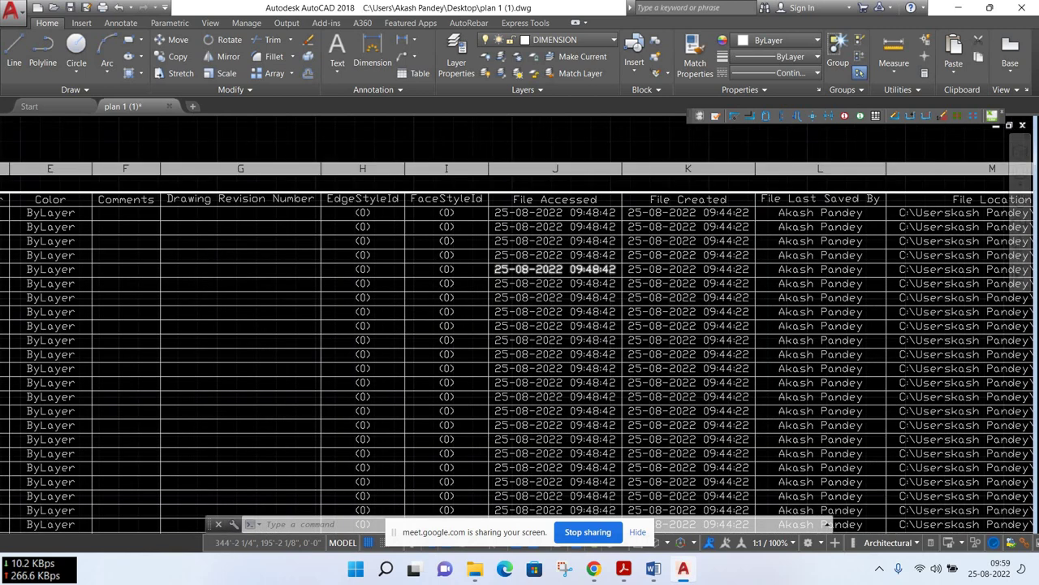
scroll(541, 277, "down", 2)
middle_click_drag(540, 278, 545, 206)
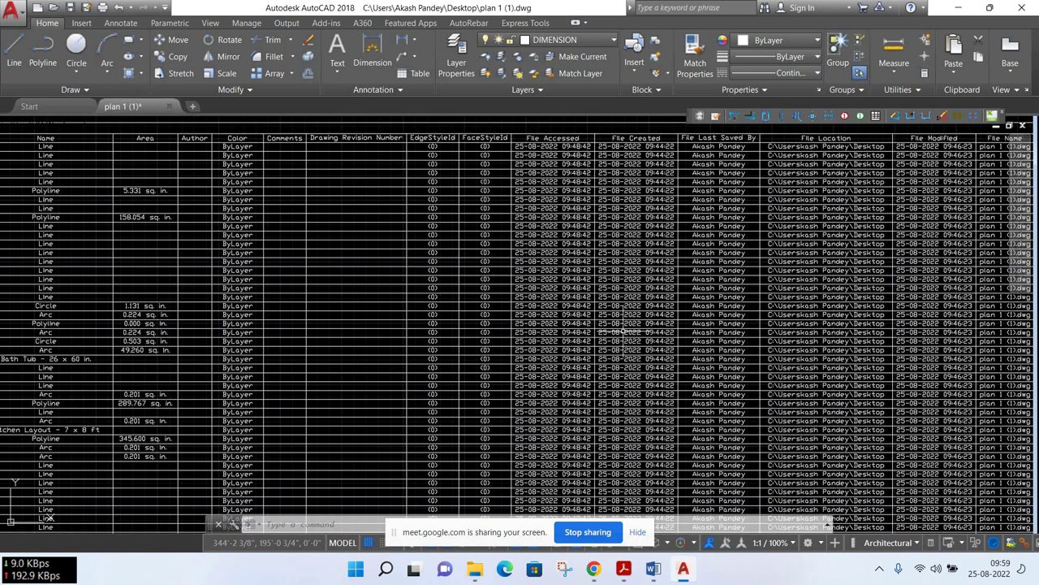
middle_click_drag(622, 332, 560, 367)
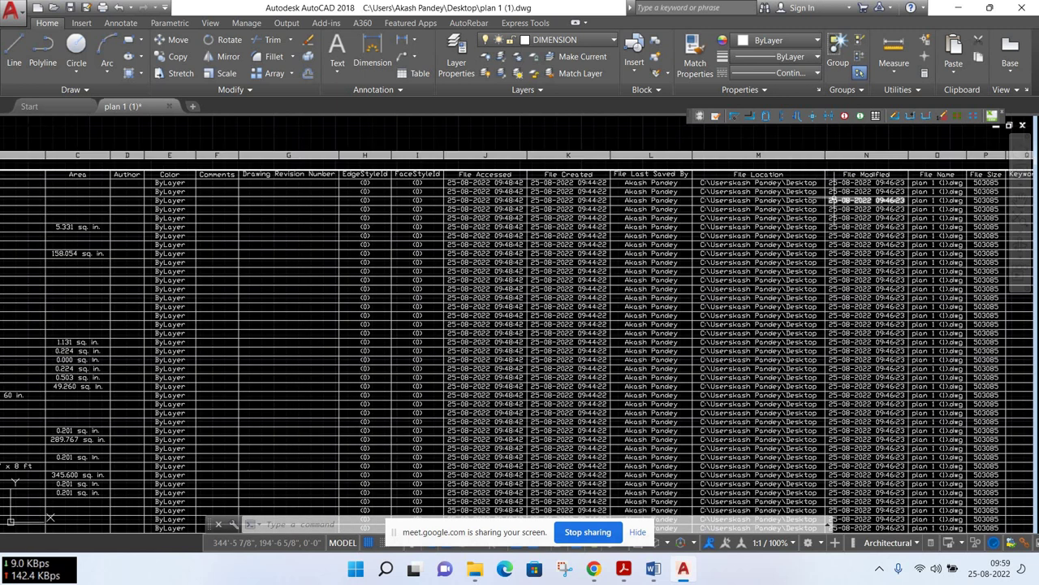
middle_click_drag(812, 189, 760, 189)
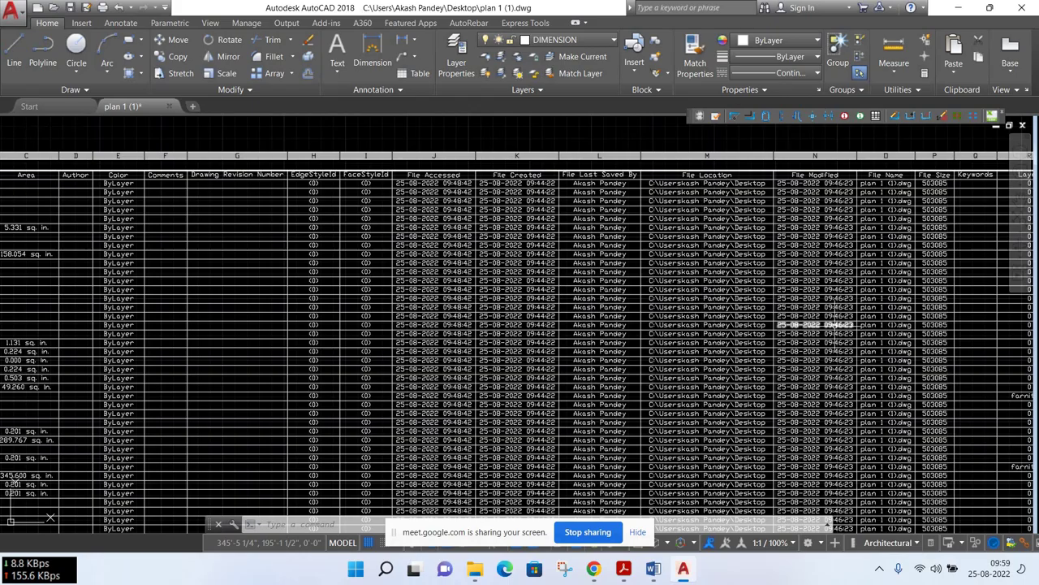
middle_click_drag(833, 324, 820, 188)
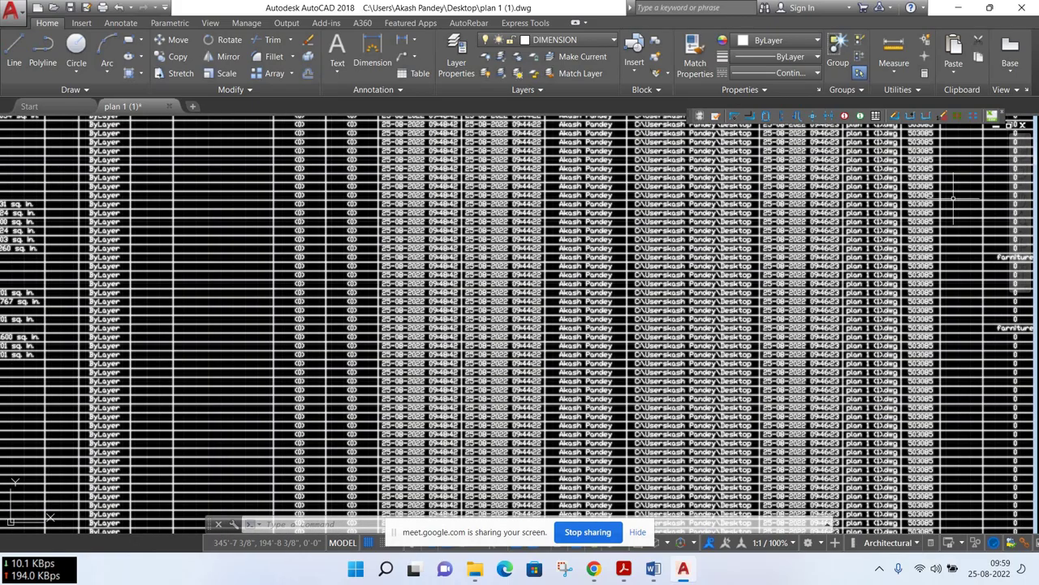
middle_click_drag(954, 197, 863, 313)
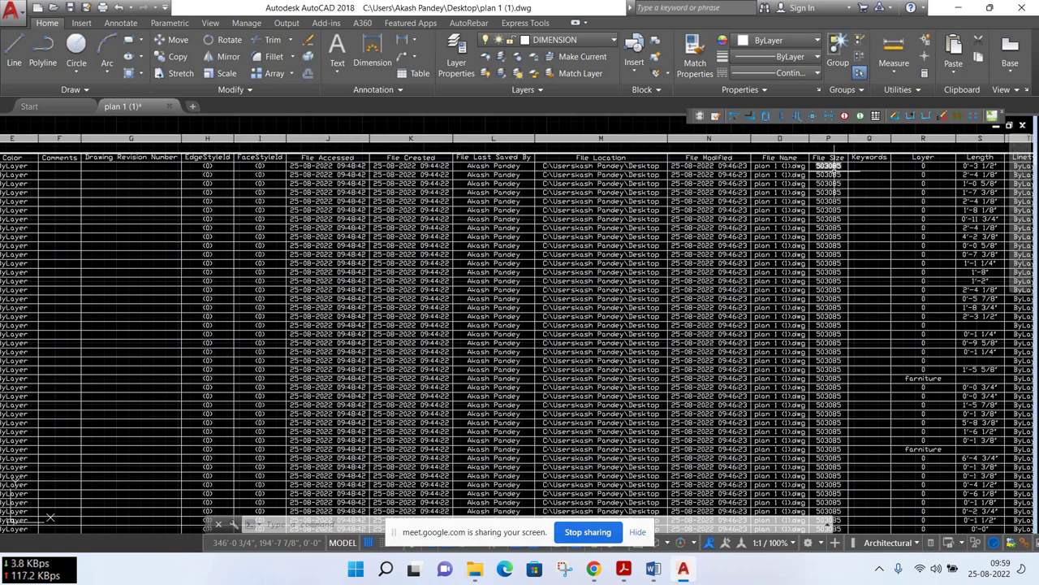
left_click(826, 243)
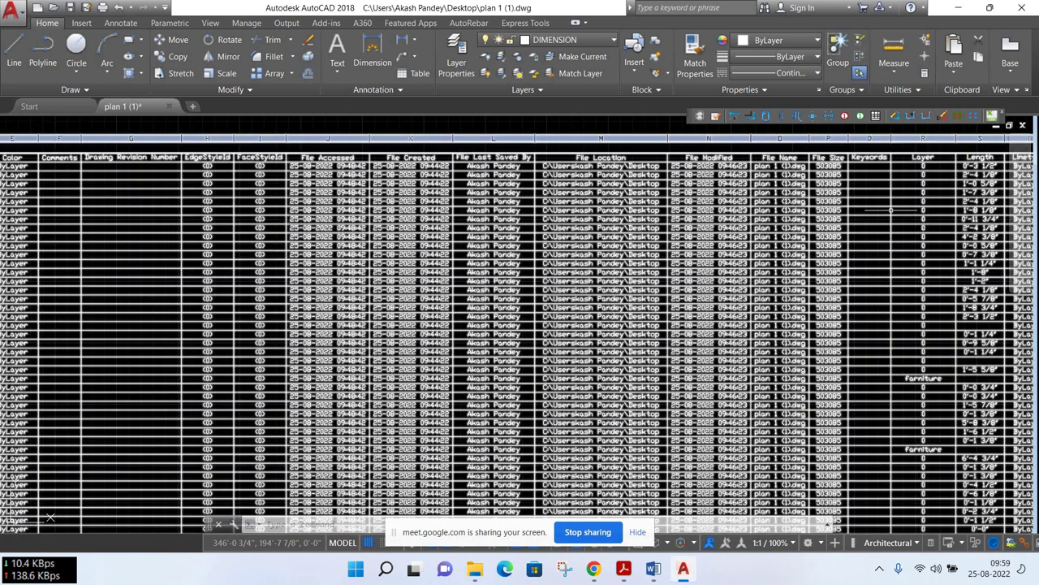
middle_click_drag(890, 211, 822, 198)
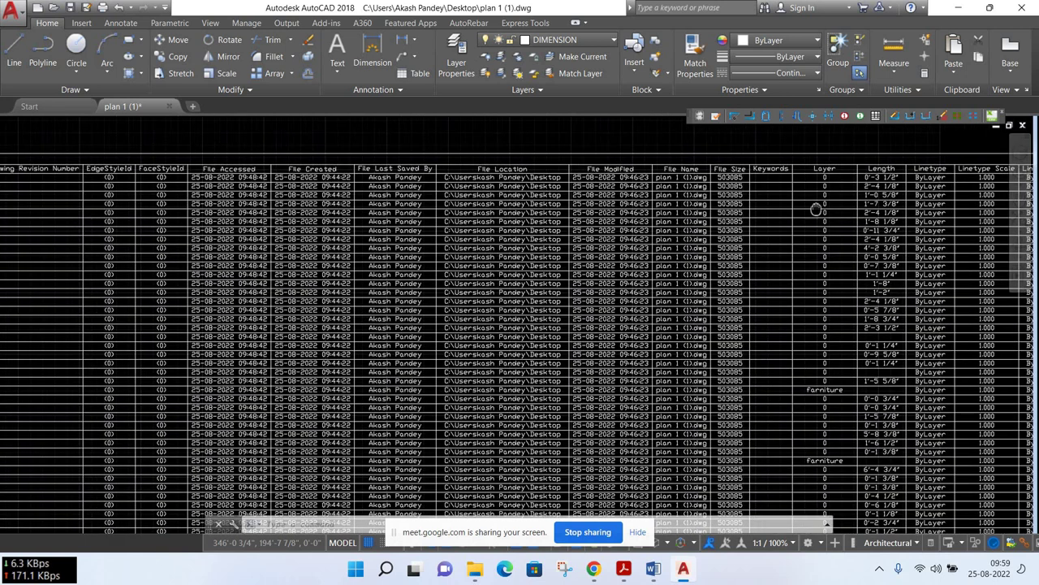
left_click(842, 180)
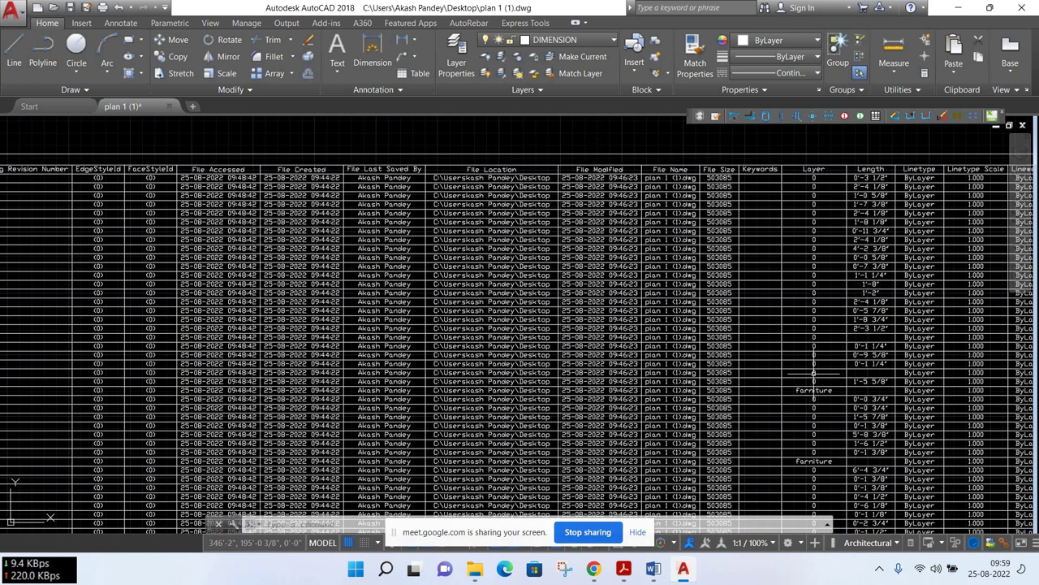
left_click(814, 373)
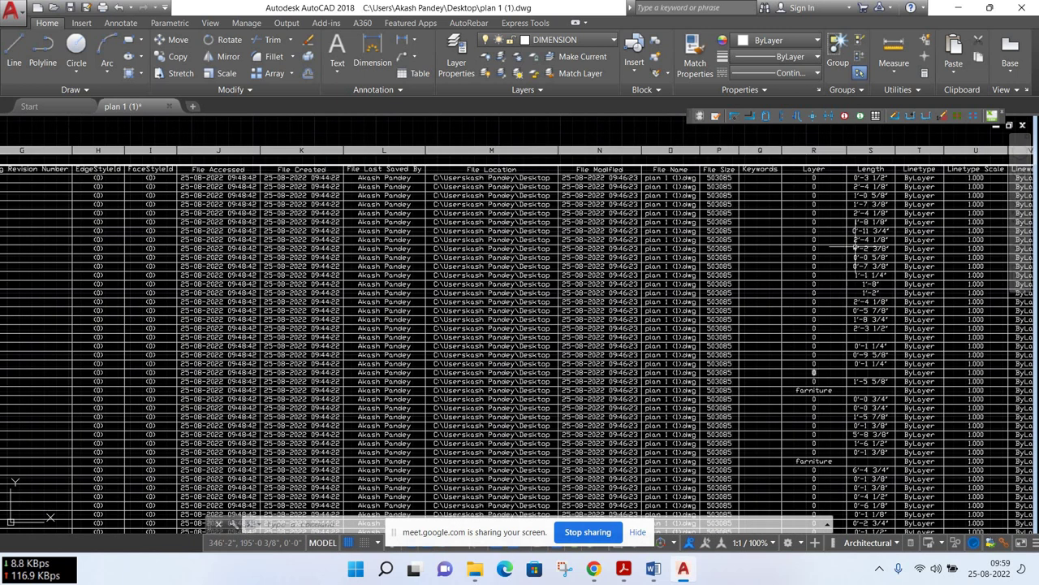
key("Escape")
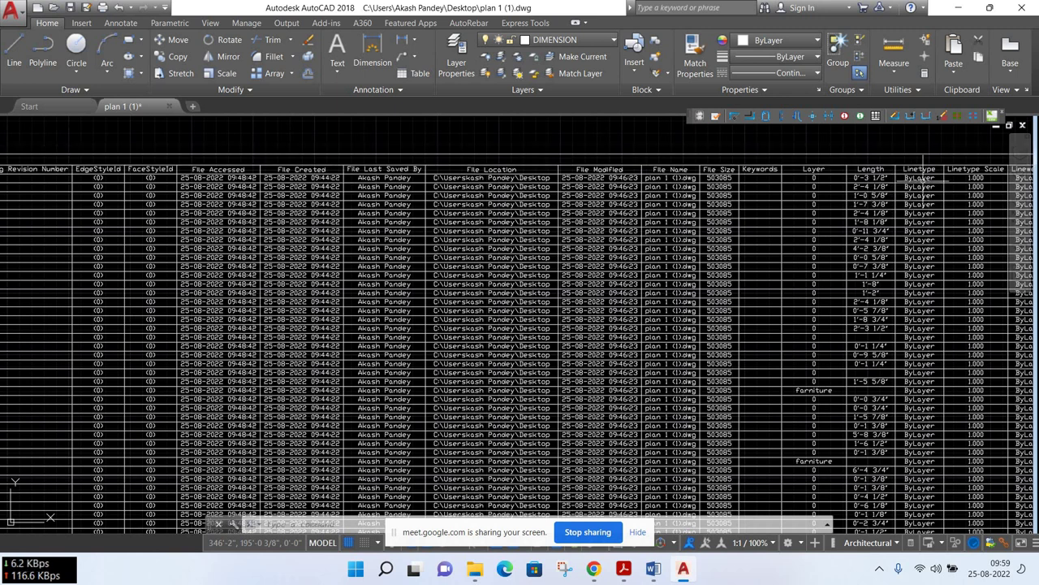
middle_click_drag(920, 256, 848, 258)
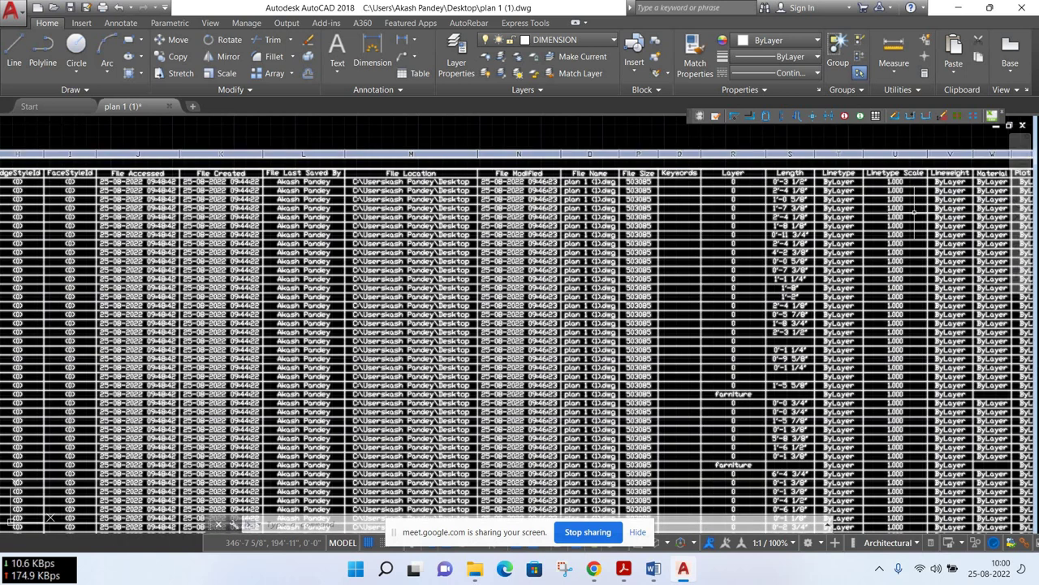
middle_click_drag(915, 213, 794, 221)
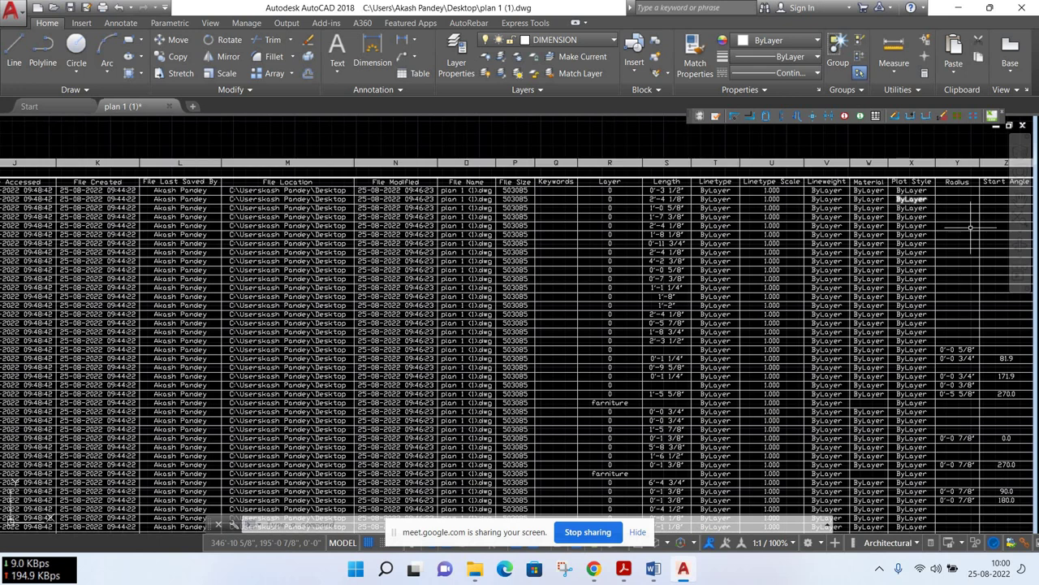
middle_click_drag(913, 199, 800, 149)
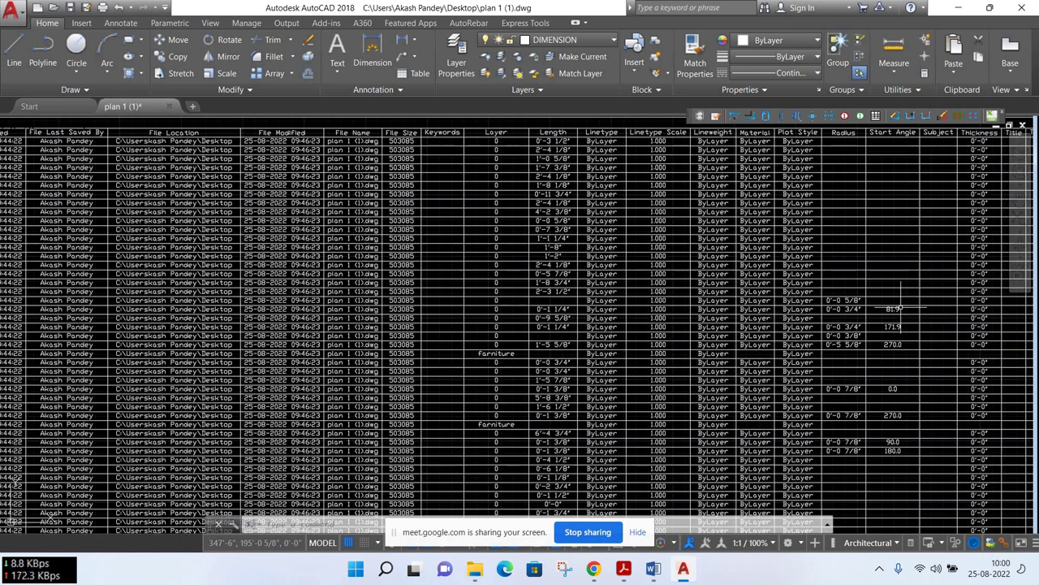
middle_click_drag(938, 319, 862, 300)
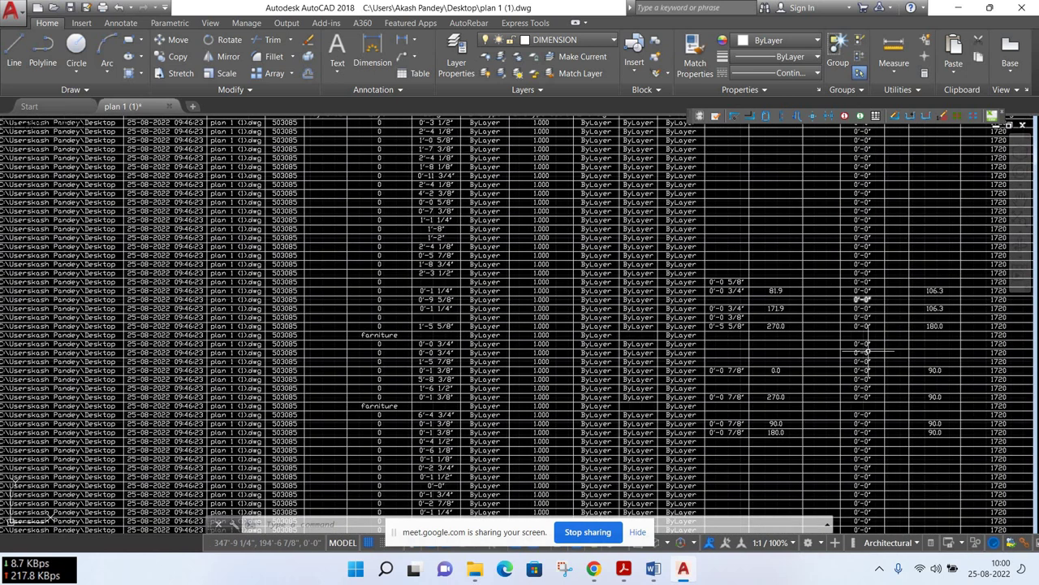
middle_click_drag(867, 351, 794, 429)
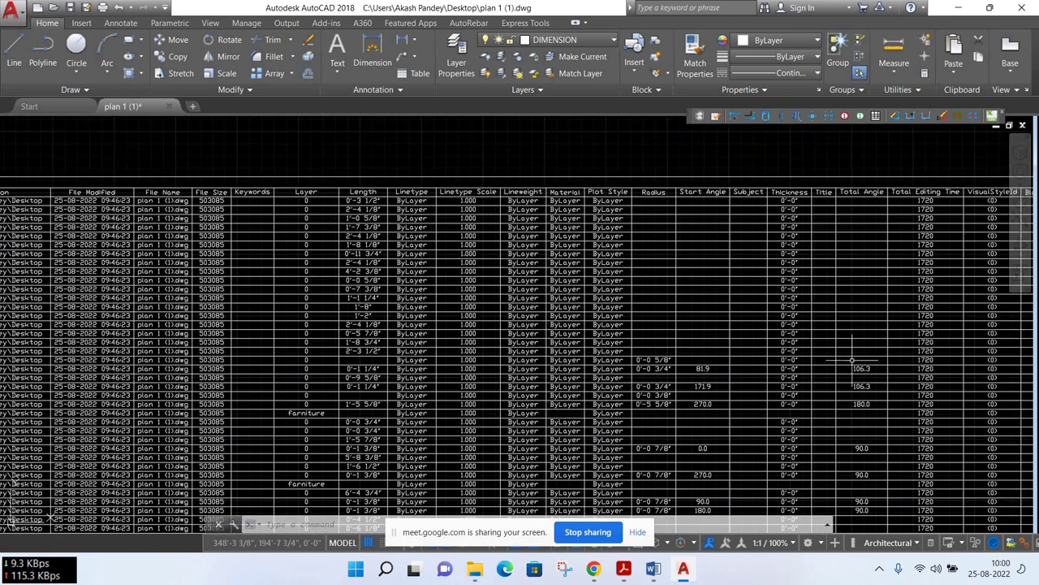
left_click(854, 387)
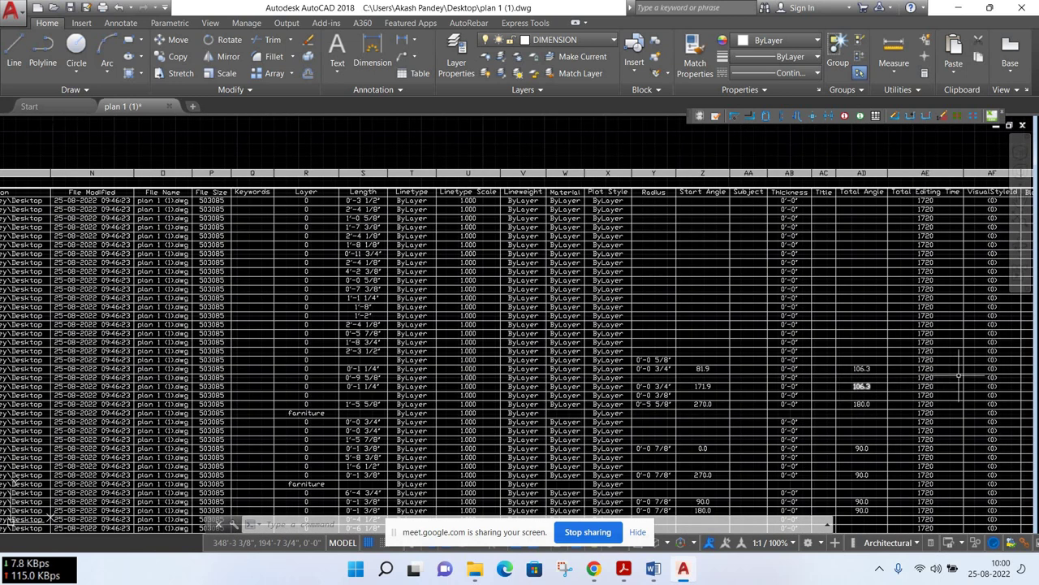
middle_click_drag(959, 377, 745, 325)
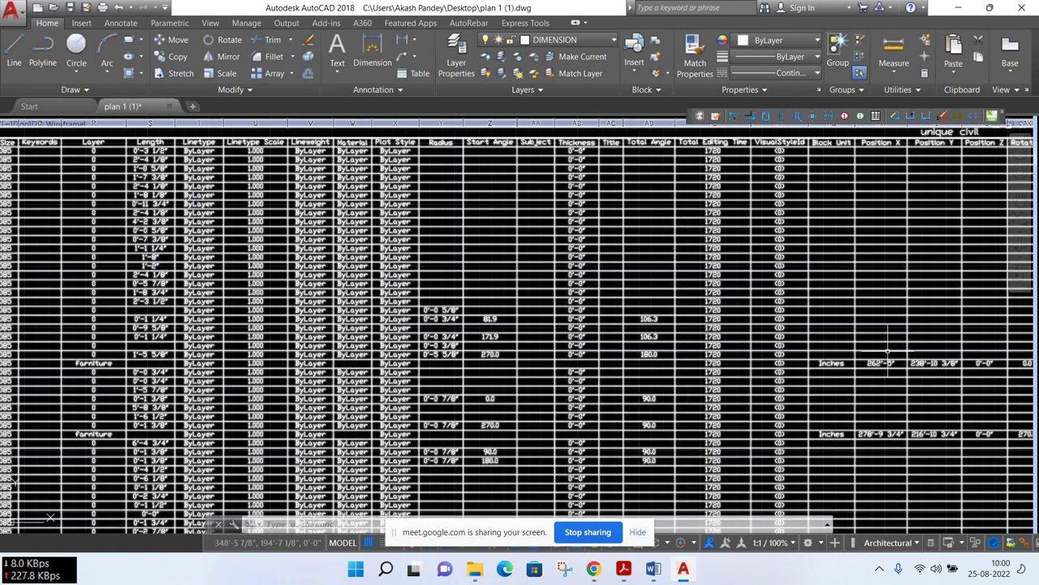
middle_click_drag(887, 352, 659, 357)
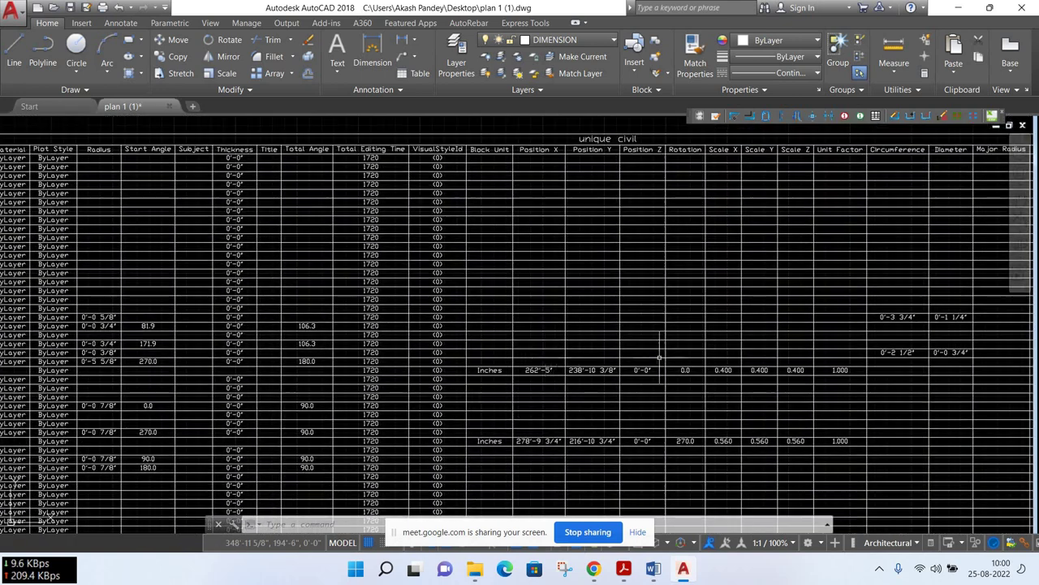
middle_click_drag(855, 358, 608, 360)
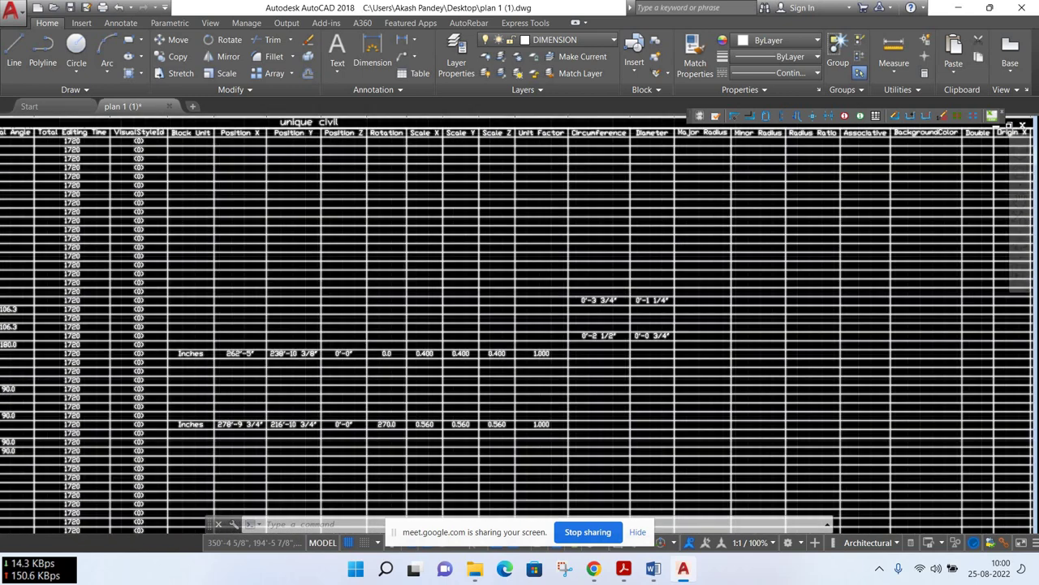
Zoom in and pan to inspect the data extraction table's rows up close
scroll(698, 349, "down", 10)
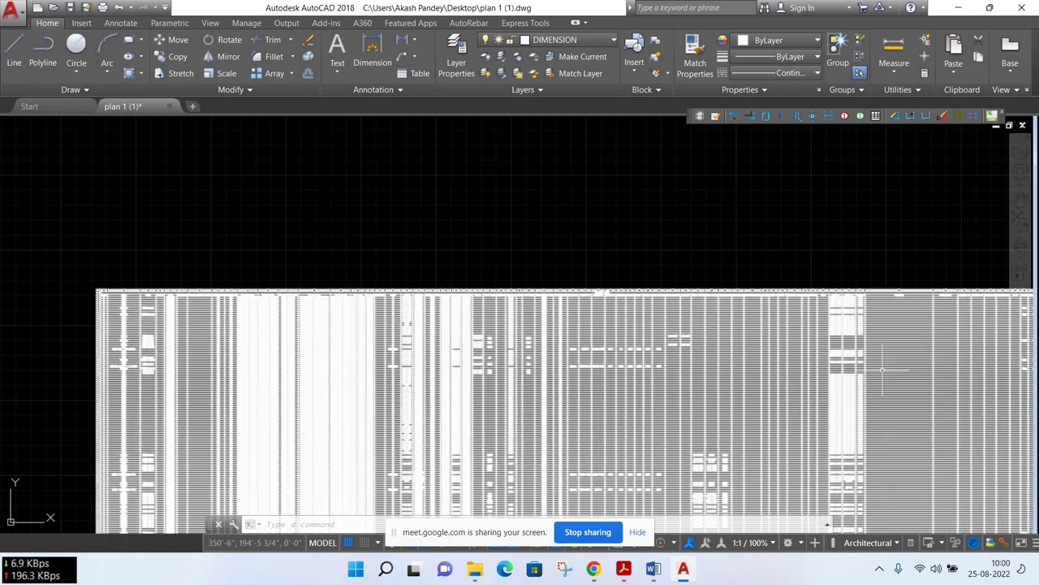
mouse_move(877, 360)
middle_mouse_down()
mouse_move(549, 257)
mouse_move(520, 237)
middle_mouse_up()
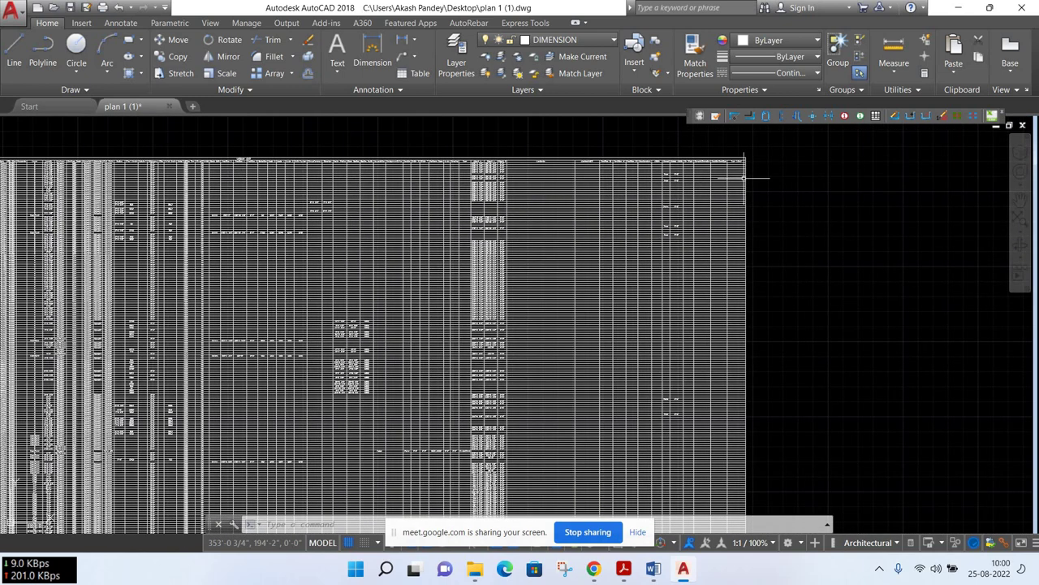
scroll(763, 195, "down", 2)
scroll(818, 267, "down", 2)
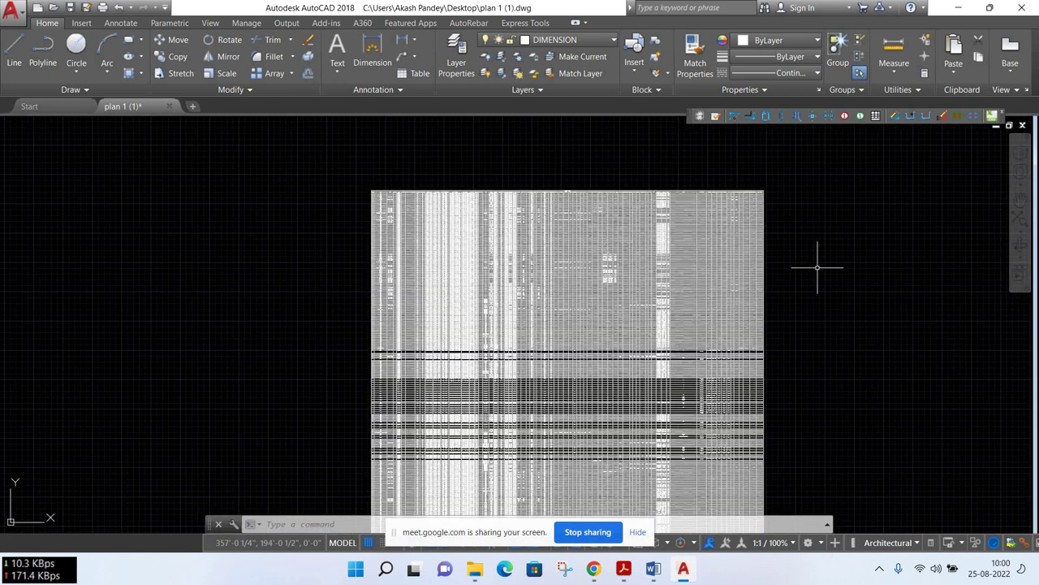
middle_click_drag(818, 267, 825, 162)
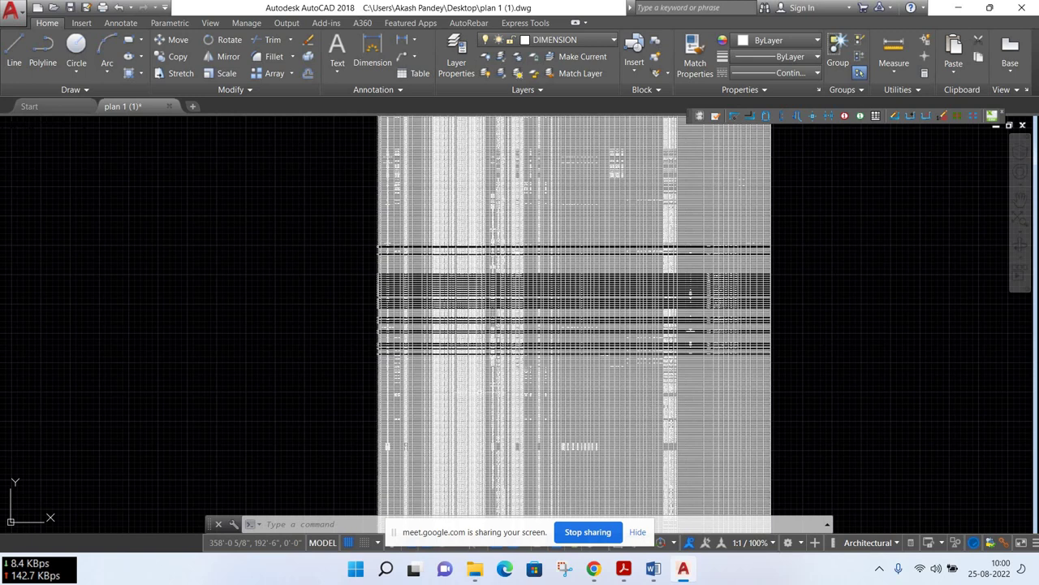
scroll(536, 406, "up", 3)
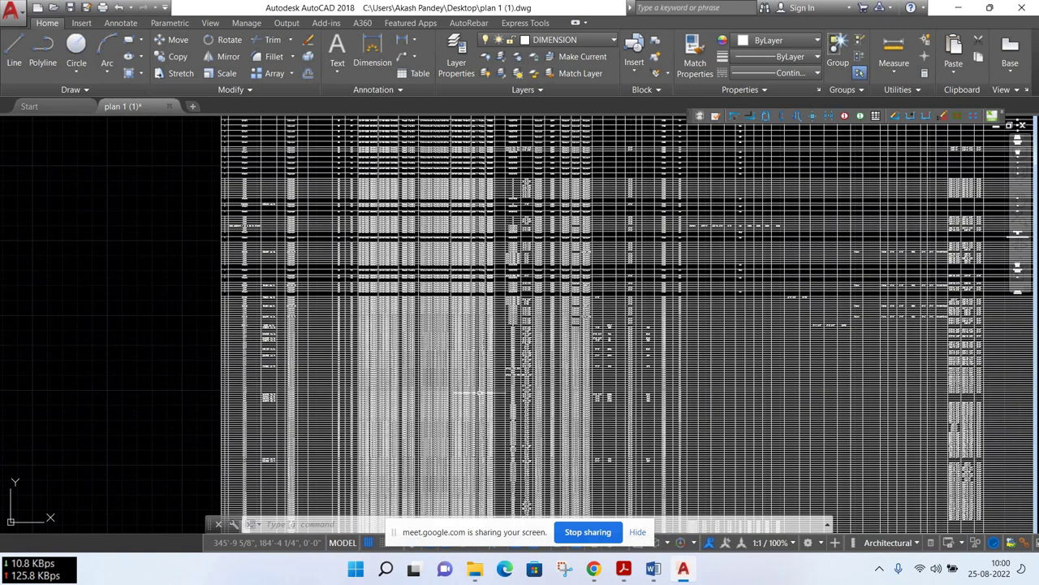
scroll(396, 369, "up", 3)
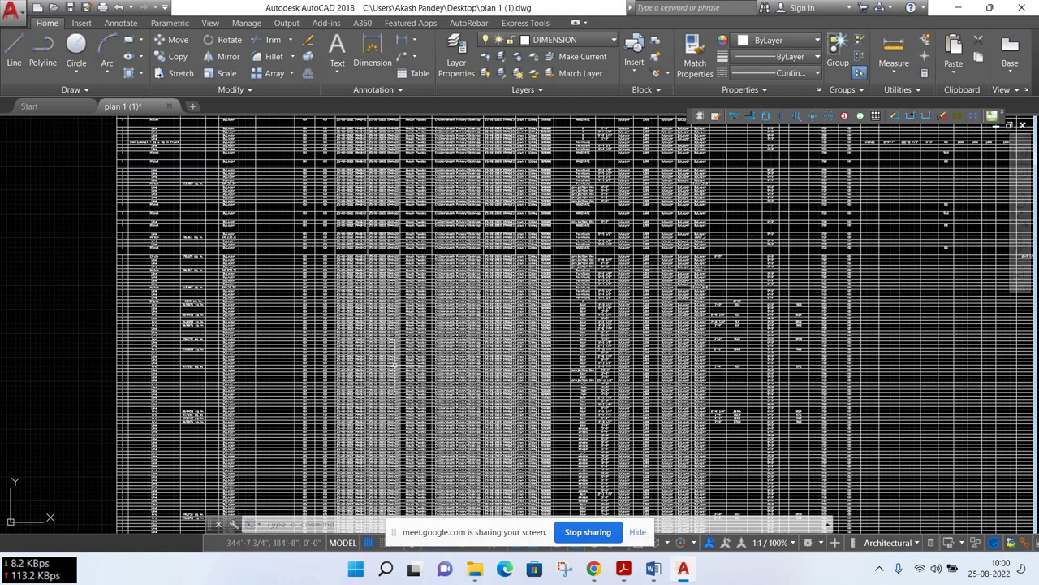
scroll(396, 367, "up", 2)
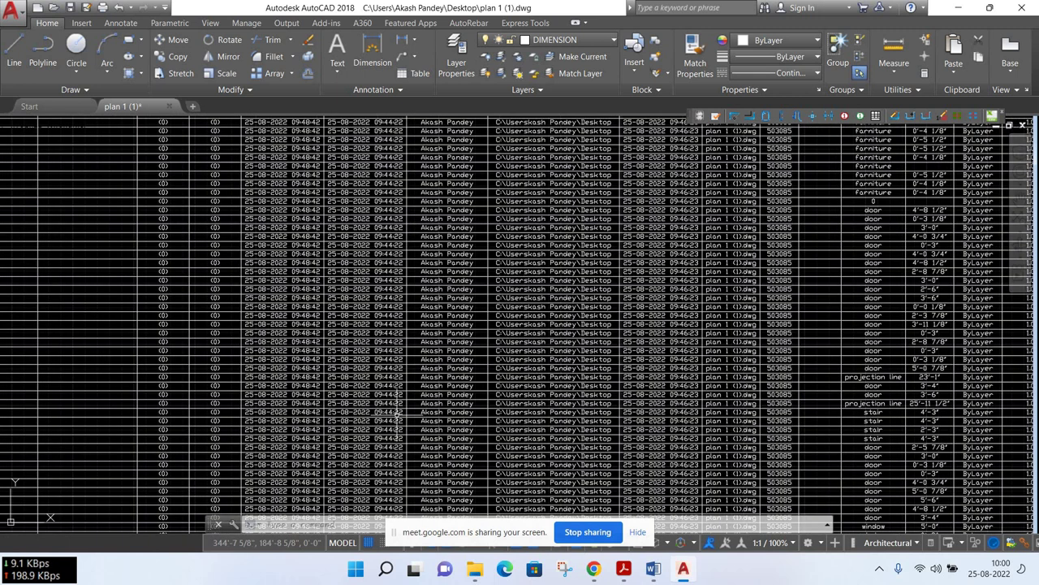
Check the lower table rows, zoom back out, and switch to File Explorer's Desktop folder
middle_click_drag(395, 412, 404, 259)
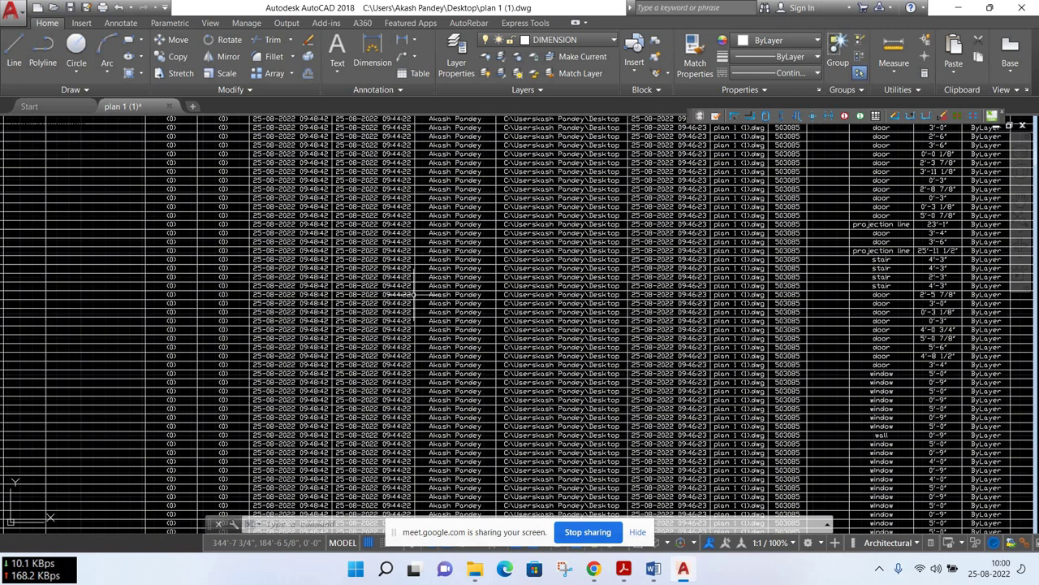
scroll(414, 294, "down", 2)
scroll(414, 294, "down", 1)
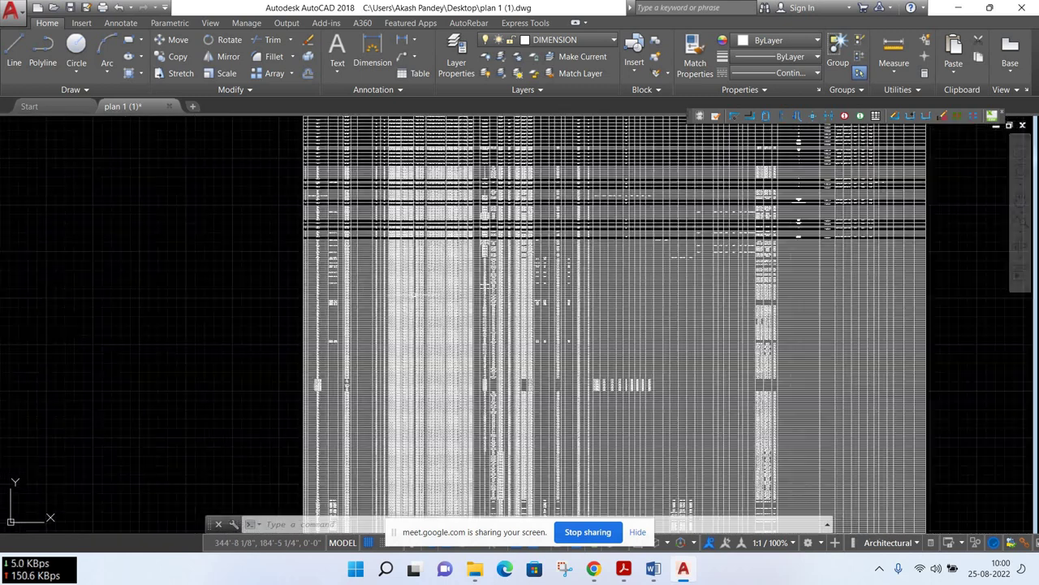
scroll(414, 294, "down", 1)
scroll(414, 294, "down", 2)
scroll(414, 294, "down", 1)
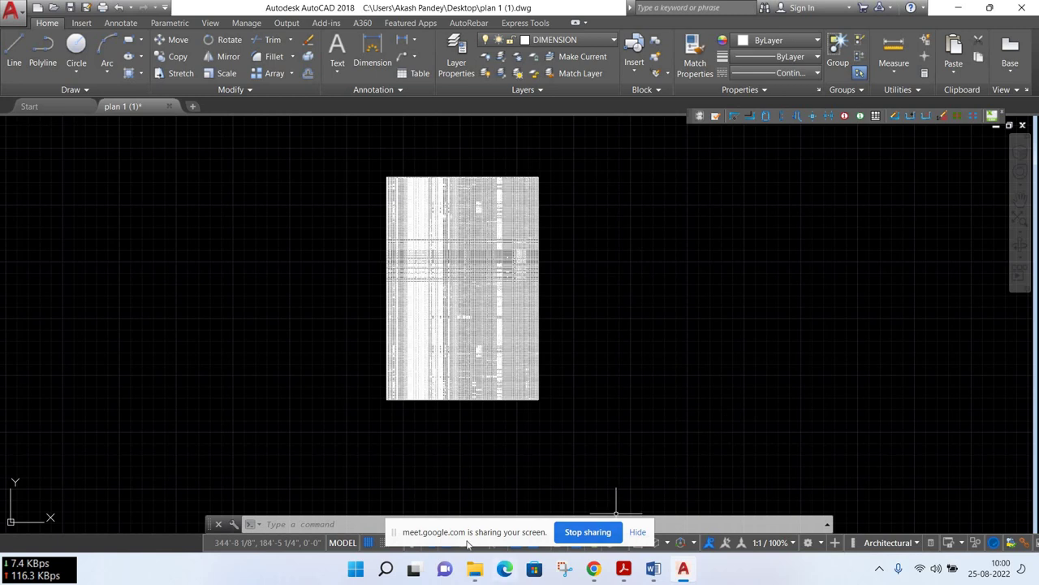
left_click(475, 569)
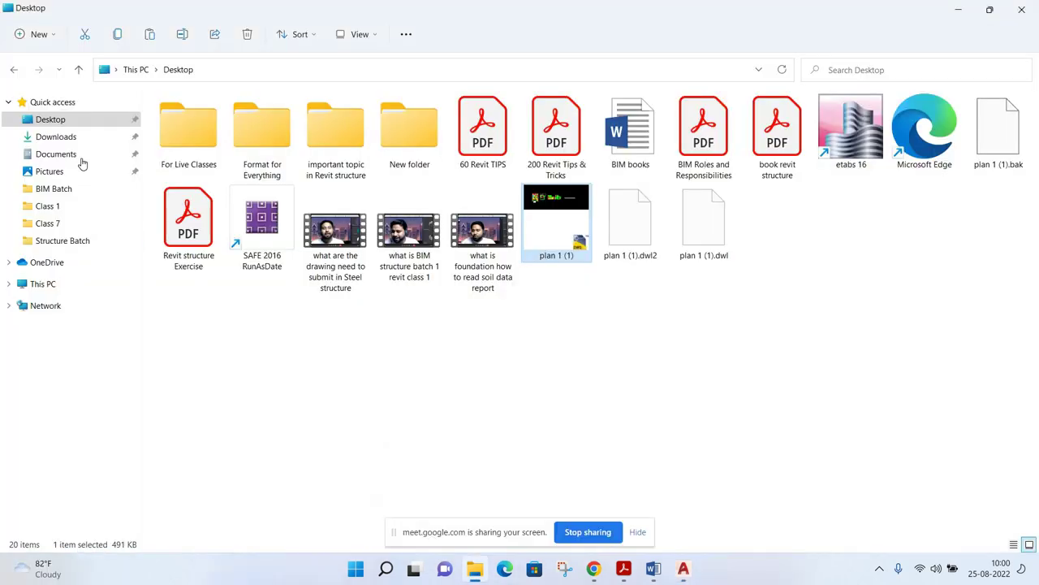
Open the plan 1 (1) spreadsheet from the Documents folder in Excel
key("Up")
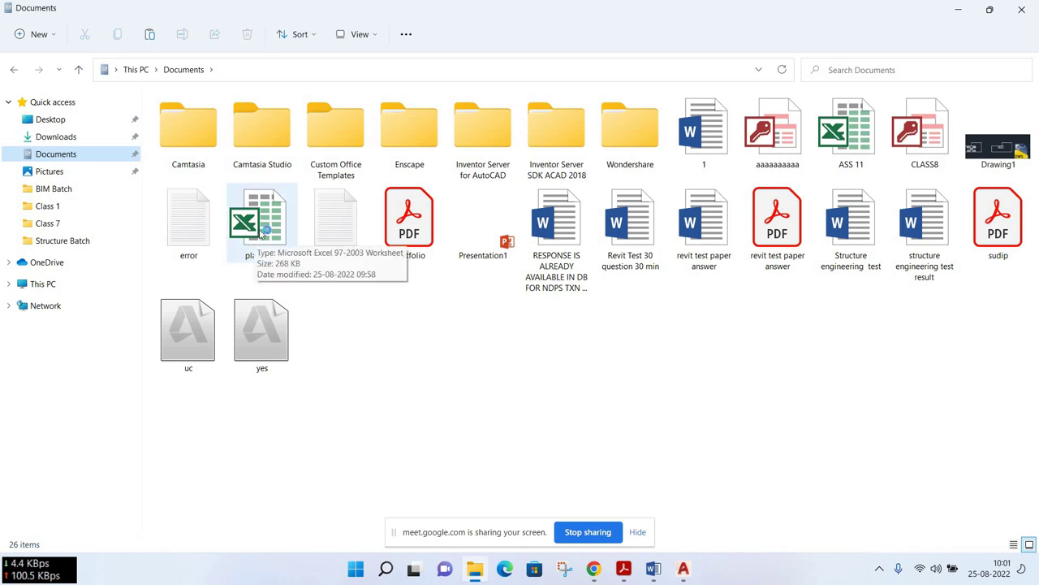
left_click(261, 233)
double_click(259, 229)
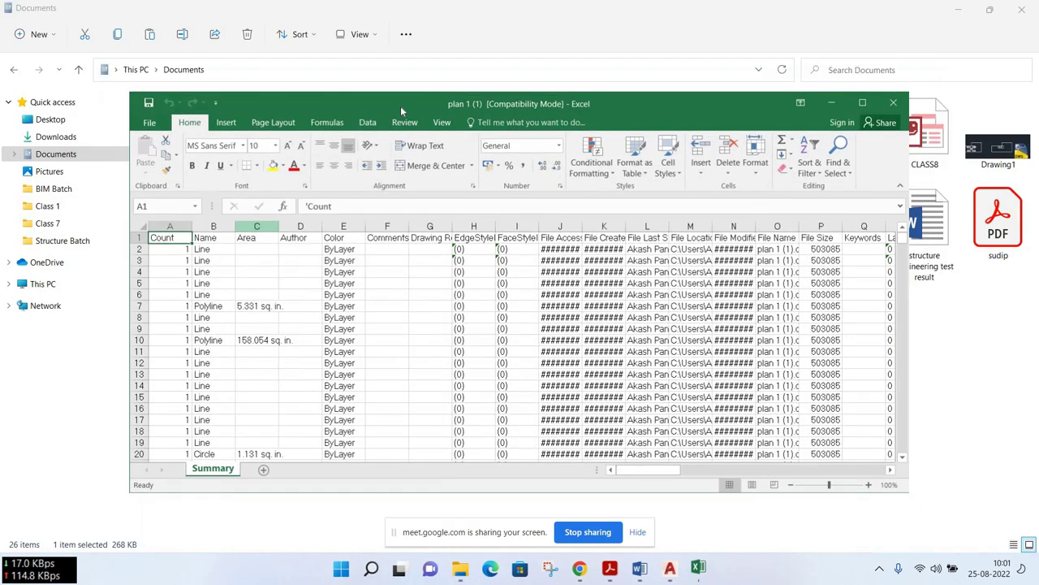
Maximize the plan 1 (1) workbook and scroll the Summary sheet past row 420
double_click(402, 101)
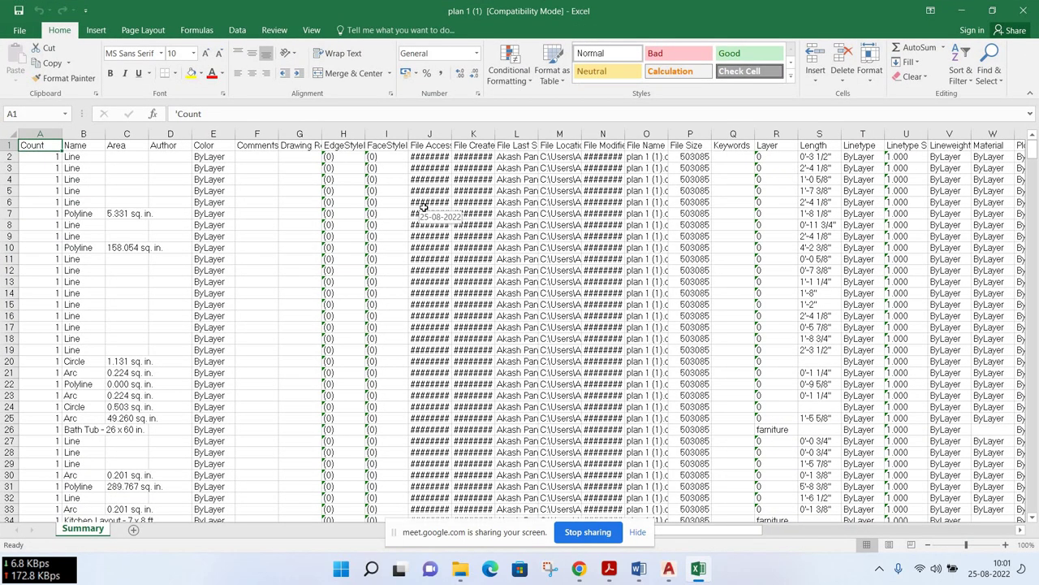
scroll(423, 208, "down", 1)
scroll(423, 208, "down", 1)
scroll(423, 207, "down", 4)
scroll(423, 208, "down", 1)
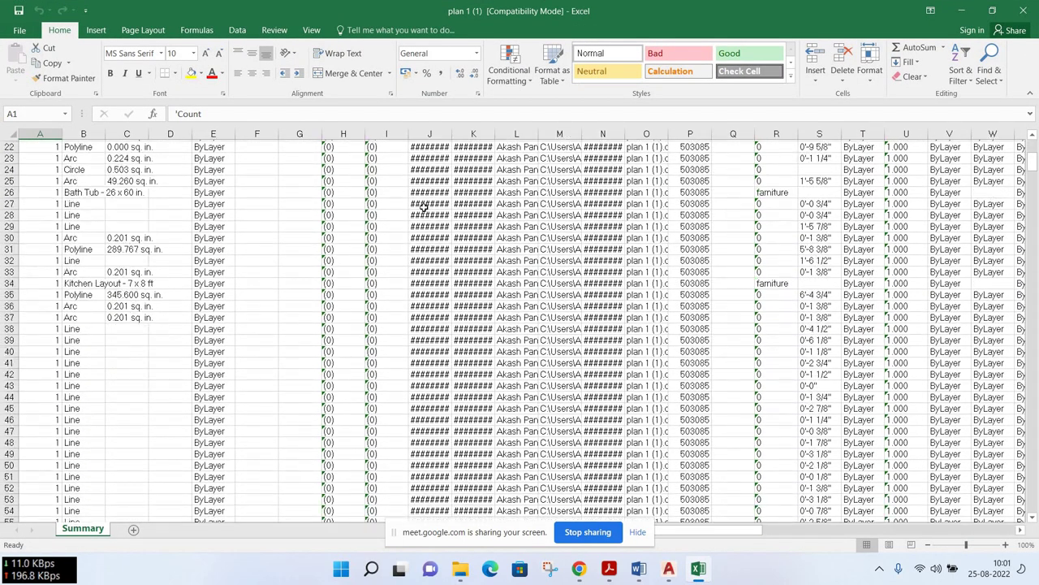
scroll(424, 208, "down", 4)
scroll(423, 208, "down", 5)
scroll(423, 208, "down", 10)
scroll(423, 208, "down", 7)
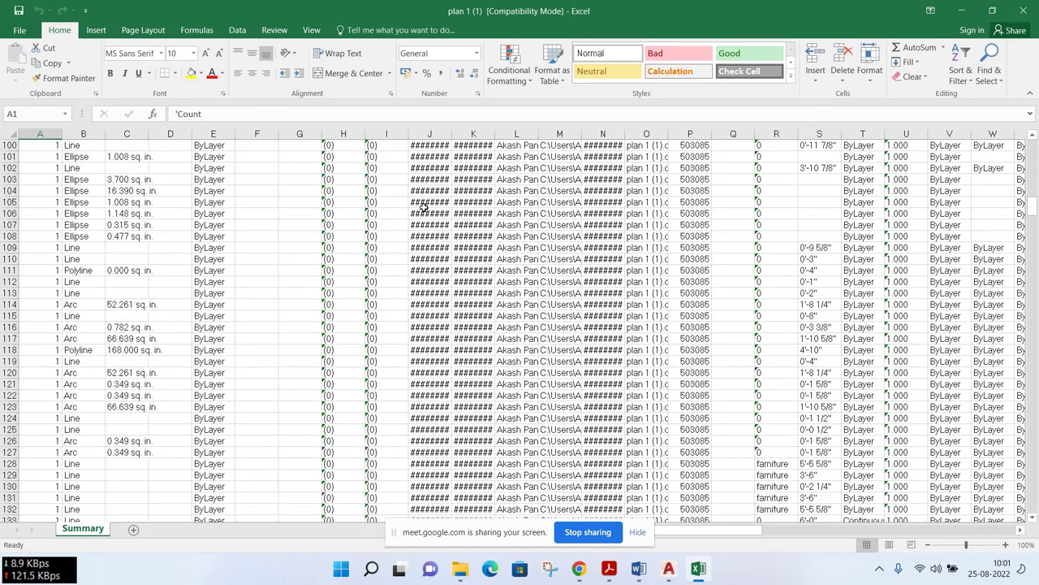
scroll(423, 208, "down", 5)
scroll(761, 186, "down", 4)
scroll(771, 193, "down", 5)
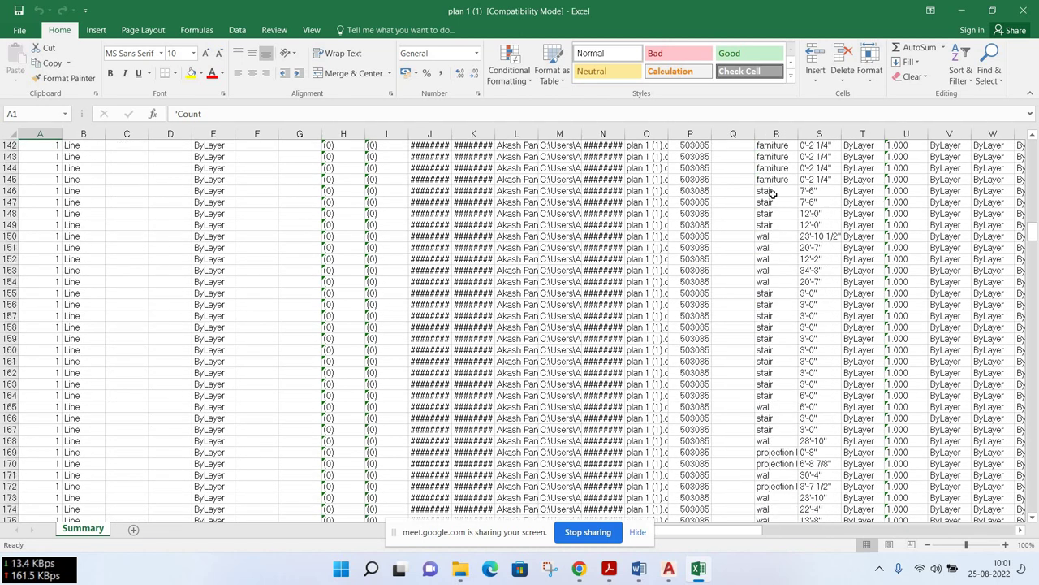
scroll(766, 248, "down", 4)
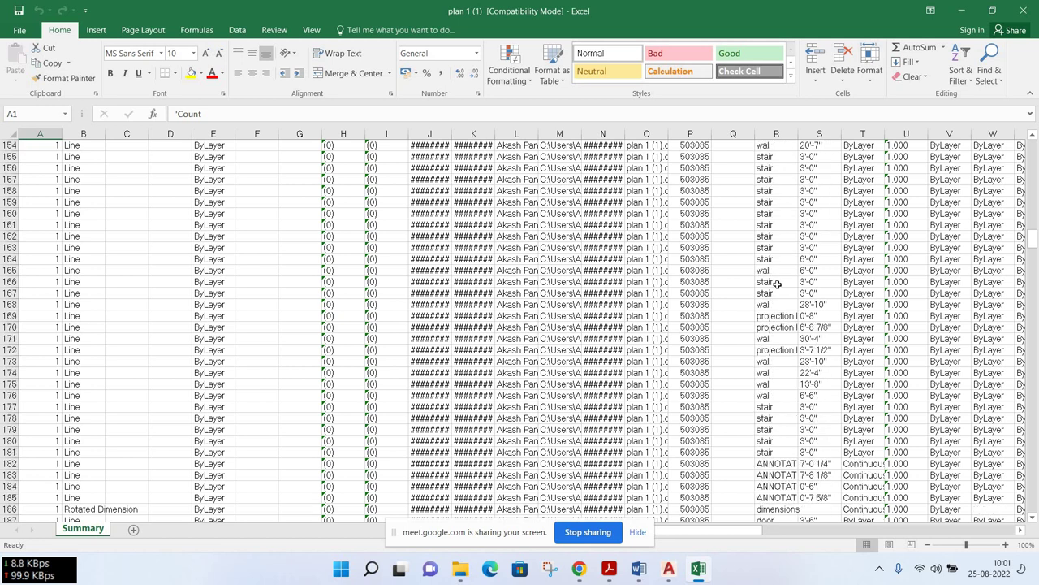
scroll(767, 309, "down", 4)
scroll(768, 341, "down", 3)
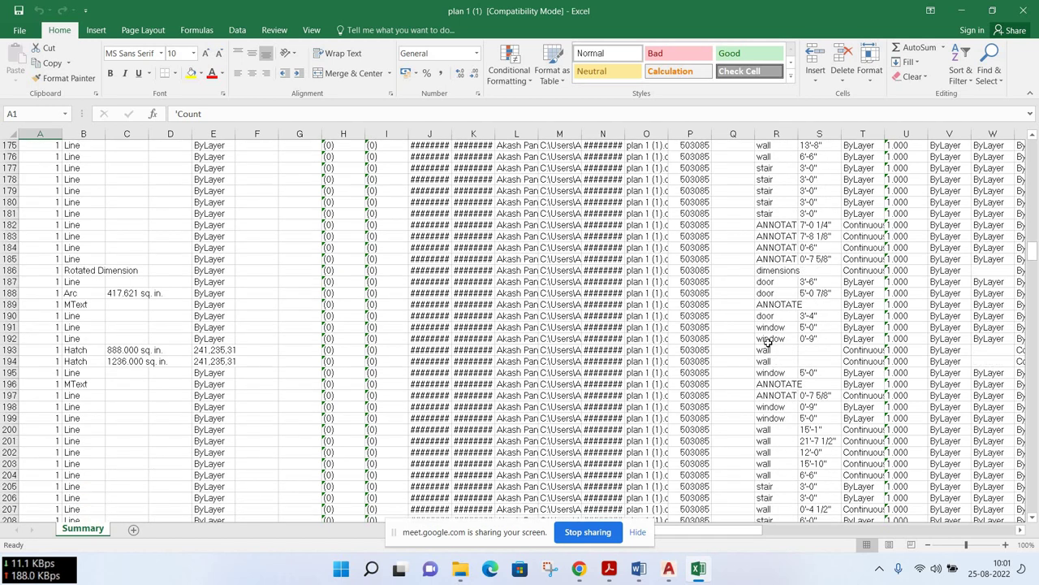
scroll(767, 342, "down", 3)
scroll(770, 358, "down", 3)
scroll(773, 374, "down", 4)
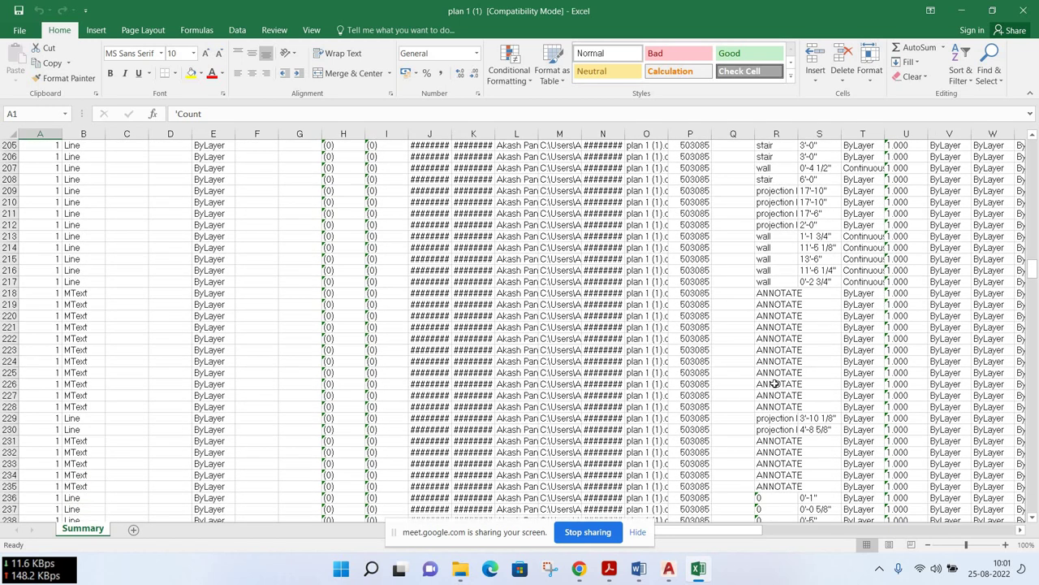
scroll(774, 387, "down", 3)
scroll(776, 389, "down", 3)
scroll(776, 392, "down", 1)
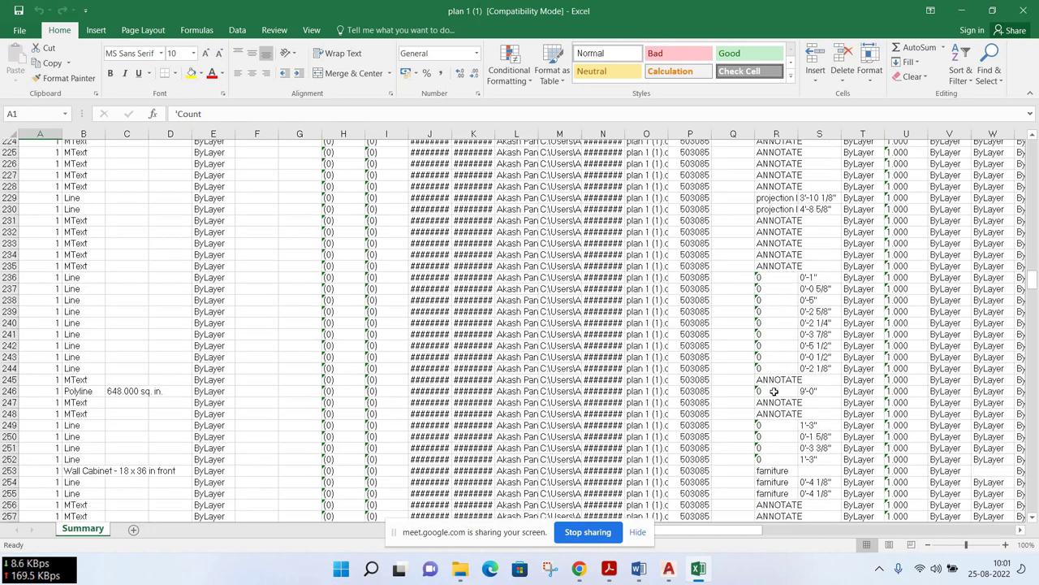
scroll(777, 394, "down", 3)
scroll(777, 394, "down", 5)
scroll(777, 392, "down", 3)
scroll(776, 389, "down", 3)
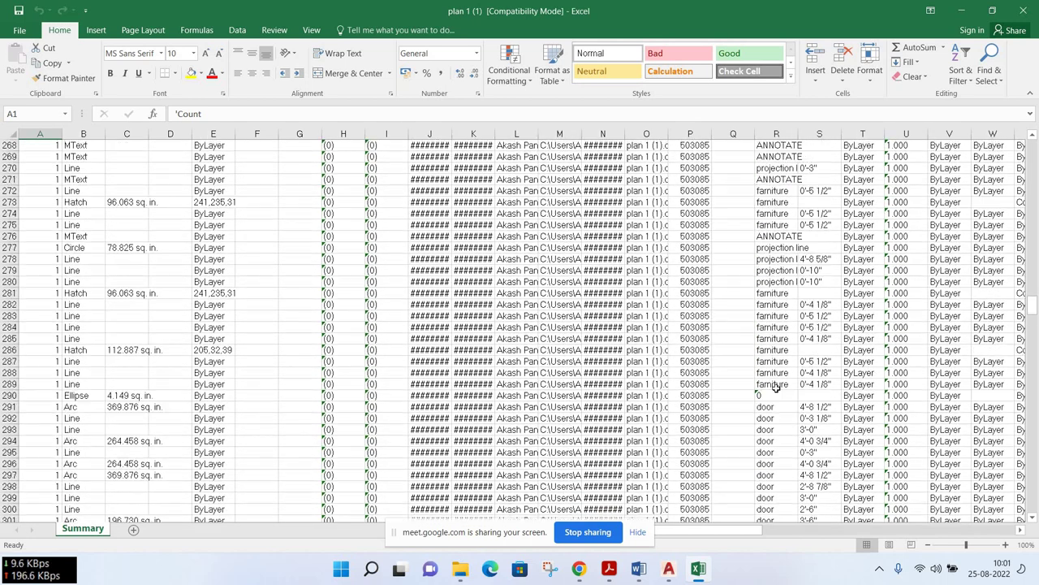
scroll(777, 366, "down", 3)
scroll(778, 367, "down", 4)
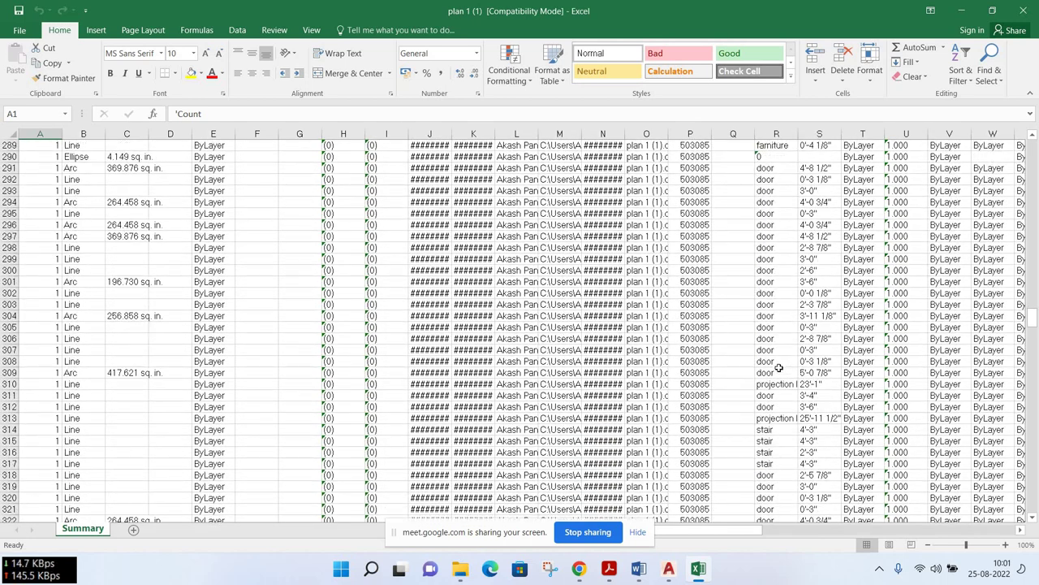
scroll(784, 373, "down", 4)
scroll(786, 406, "down", 1)
scroll(789, 450, "down", 4)
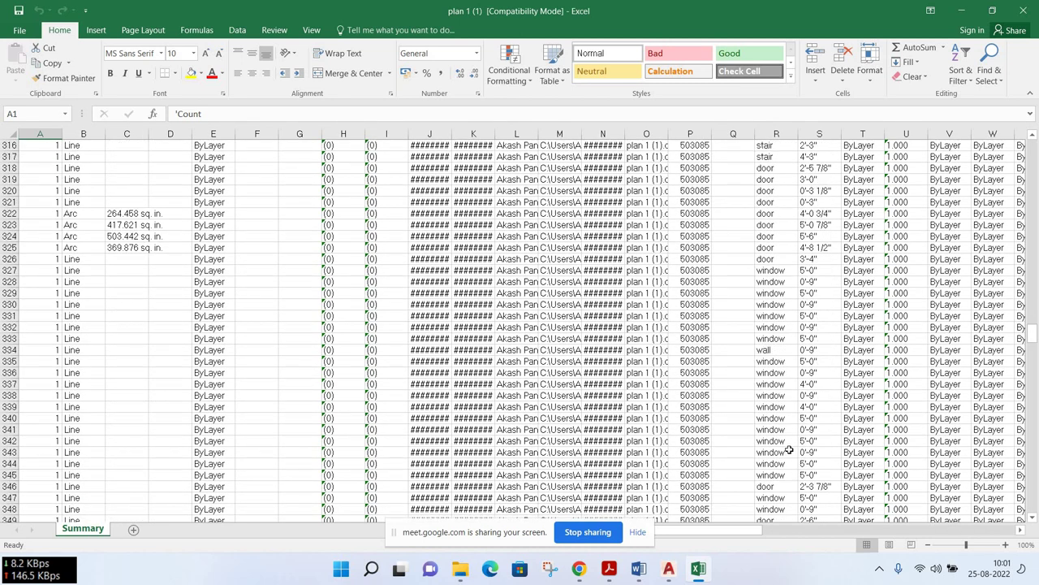
scroll(786, 406, "down", 4)
scroll(780, 324, "down", 10)
scroll(773, 244, "down", 2)
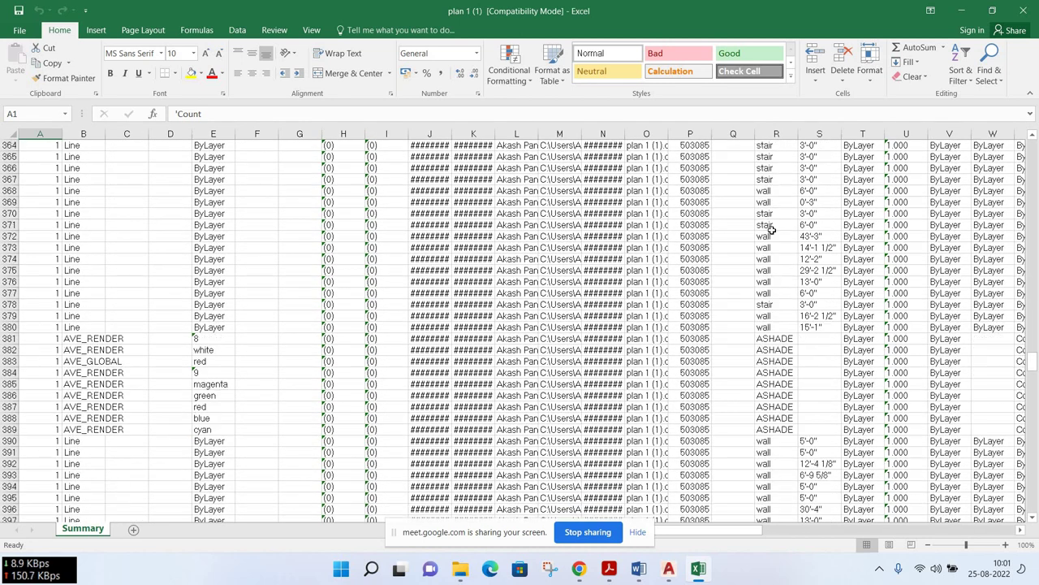
scroll(775, 335, "down", 4)
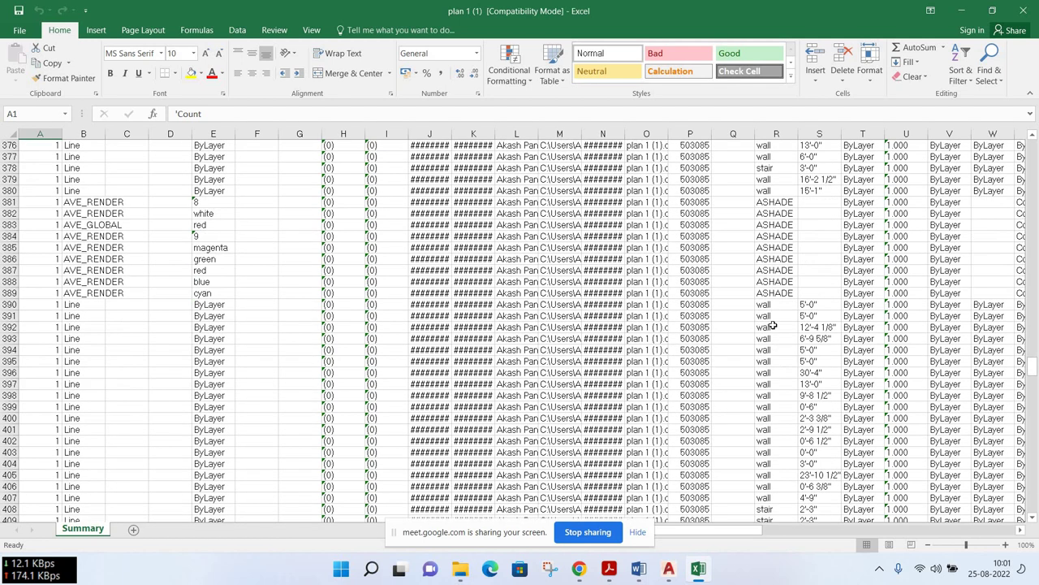
scroll(767, 325, "down", 3)
scroll(699, 381, "down", 6)
scroll(617, 479, "down", 6)
scroll(590, 531, "down", 2)
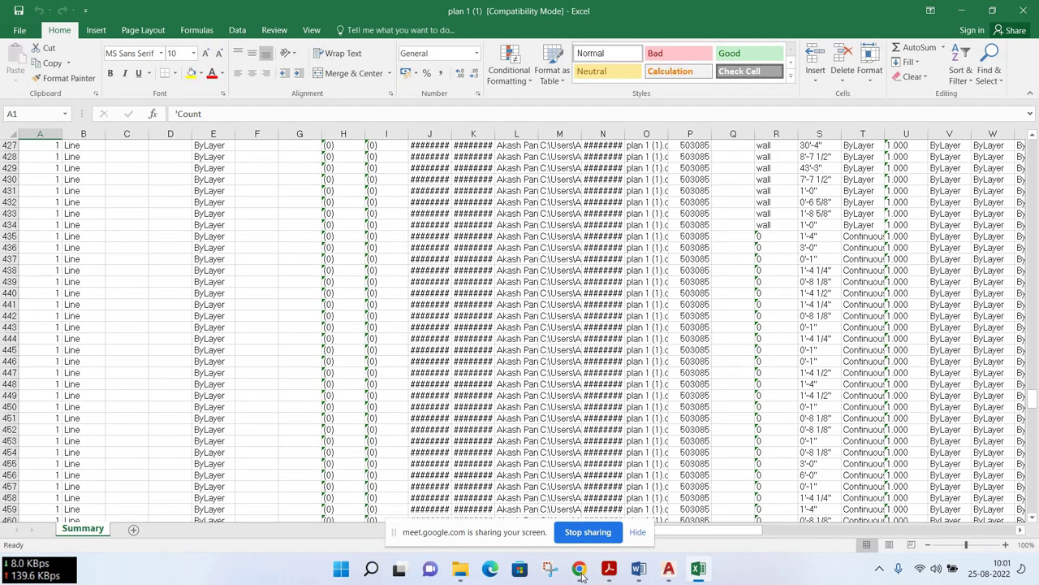
Return to the Google Meet call and stop the current screen presentation
mouse_move(579, 569)
left_click(505, 512)
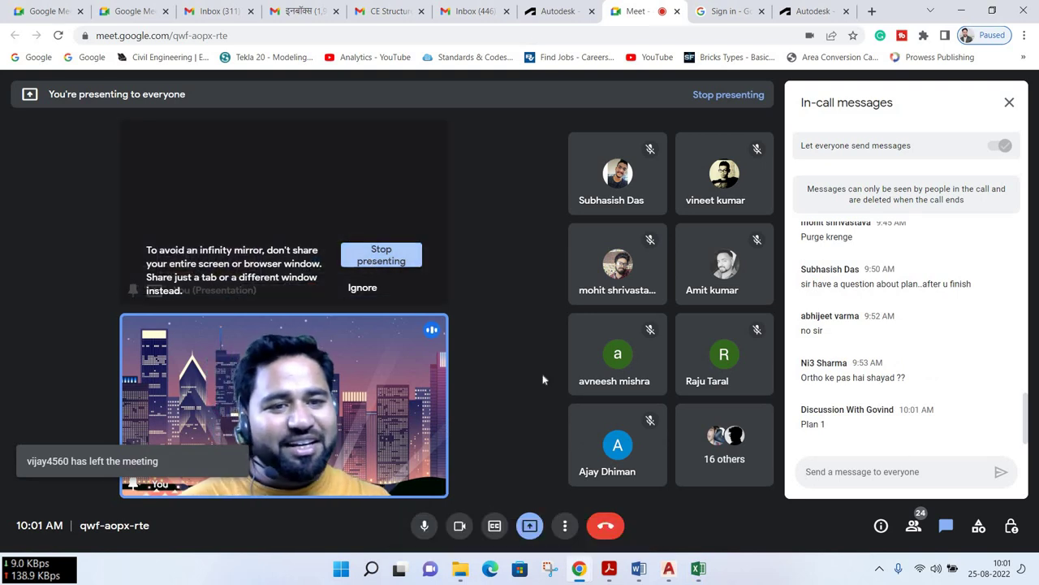
left_click(368, 260)
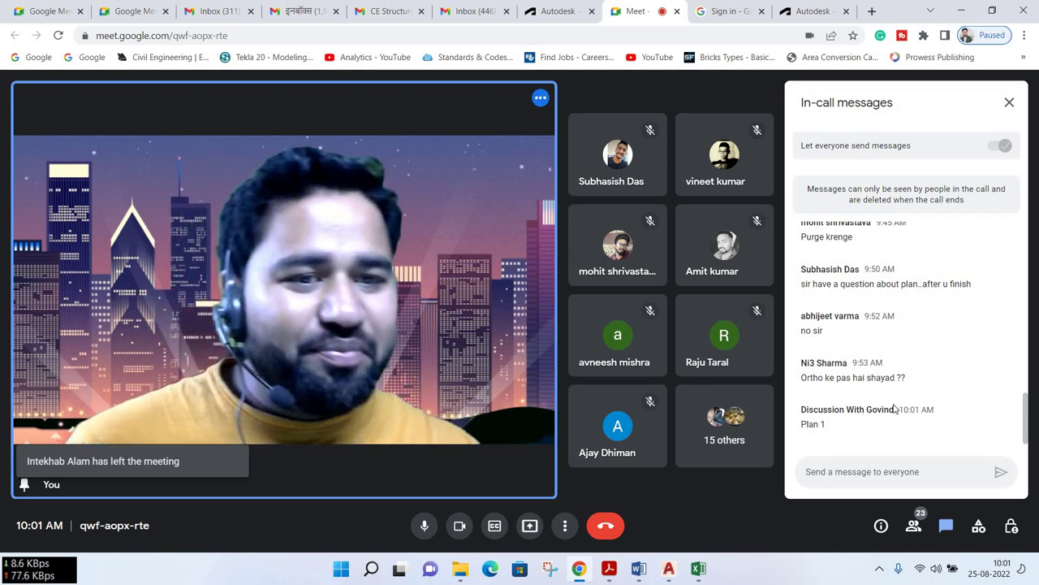
scroll(894, 406, "up", 1)
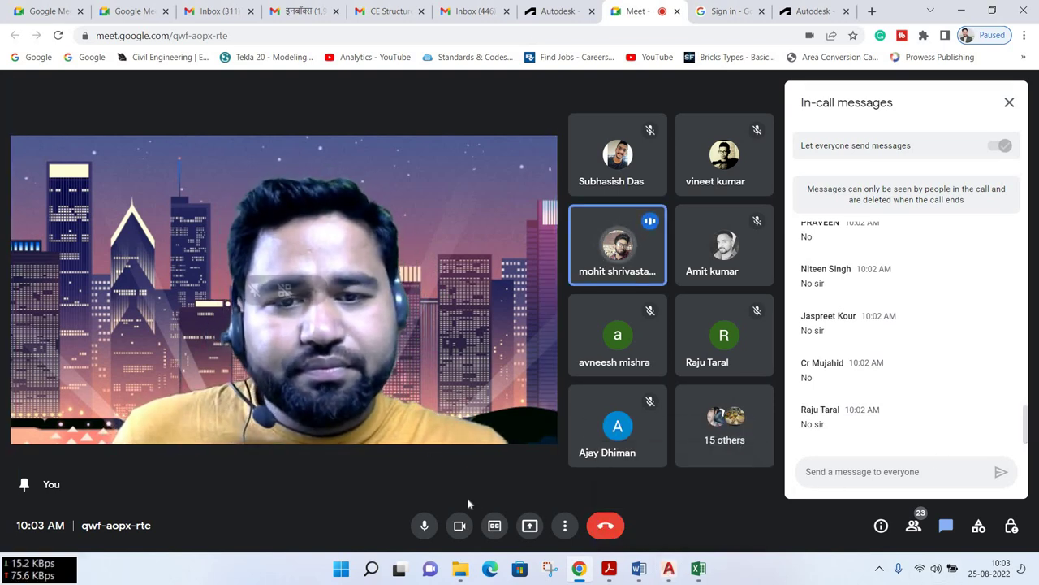
Present the entire screen to everyone in the call
left_click(528, 525)
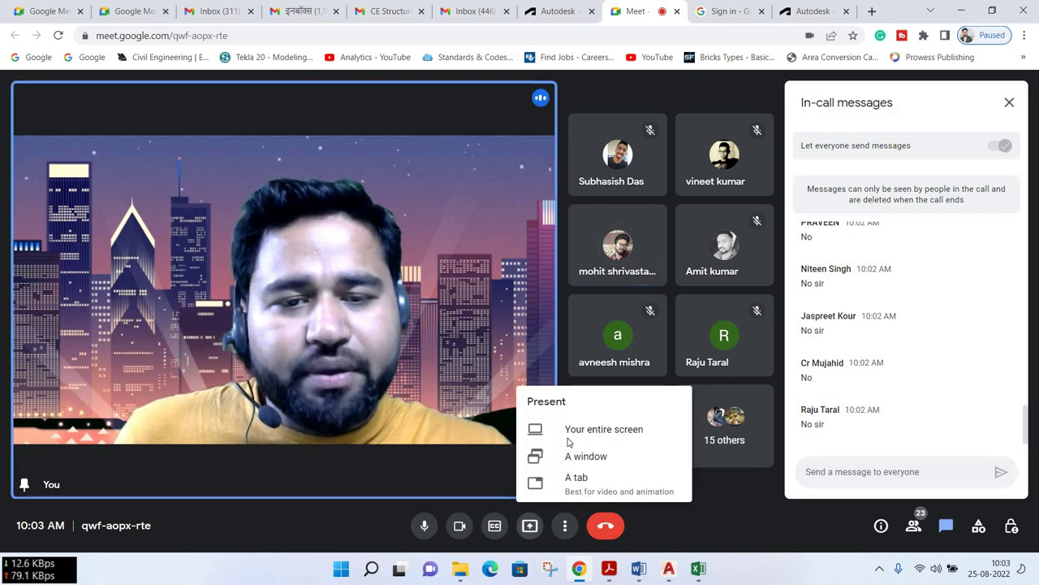
key("Return")
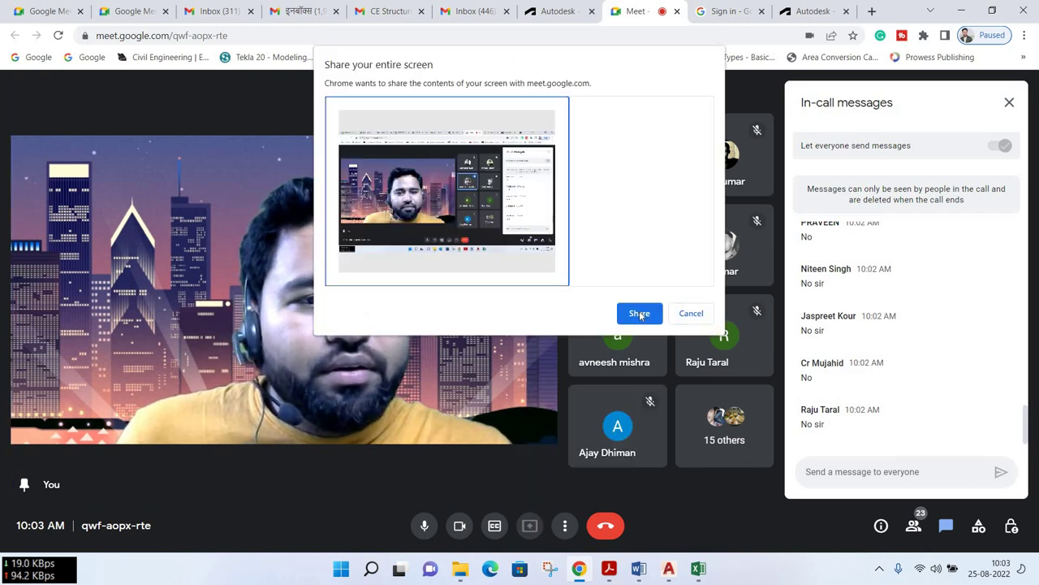
left_click(639, 312)
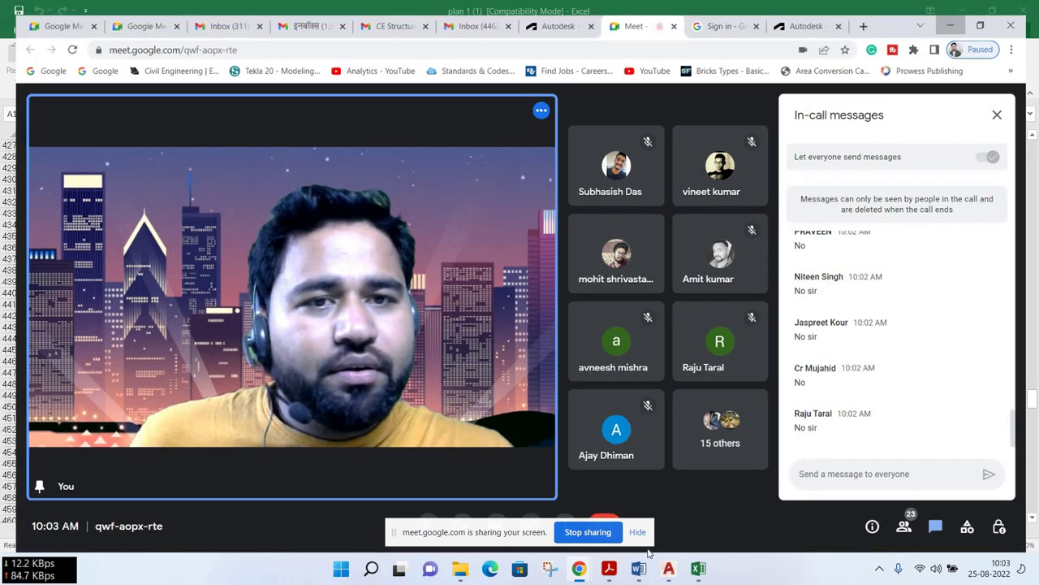
Crossing-select the data extraction table and delete it, leaving only the two floor plans
left_click(674, 573)
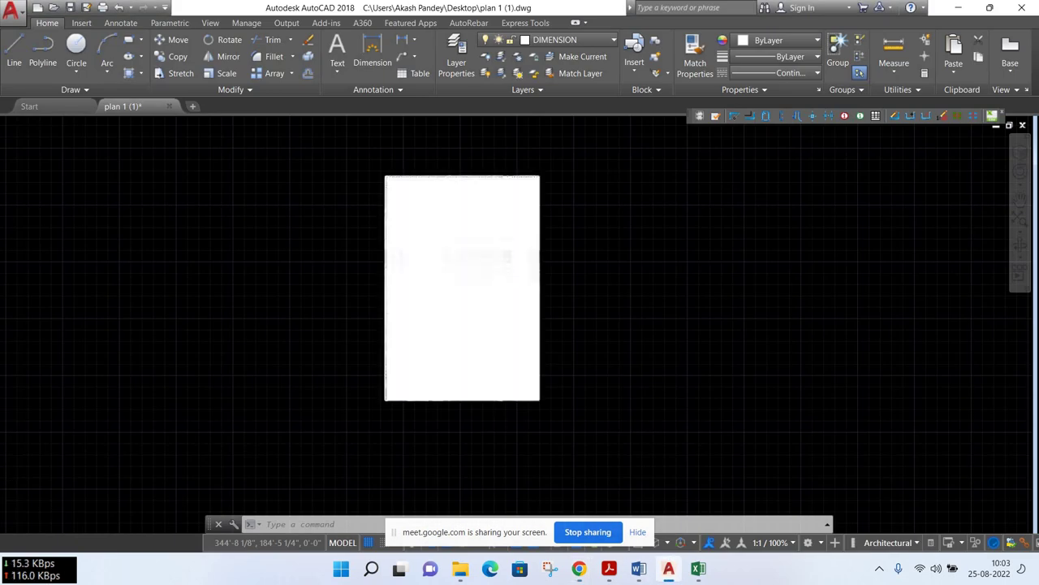
scroll(596, 239, "down", 4)
left_click(607, 241)
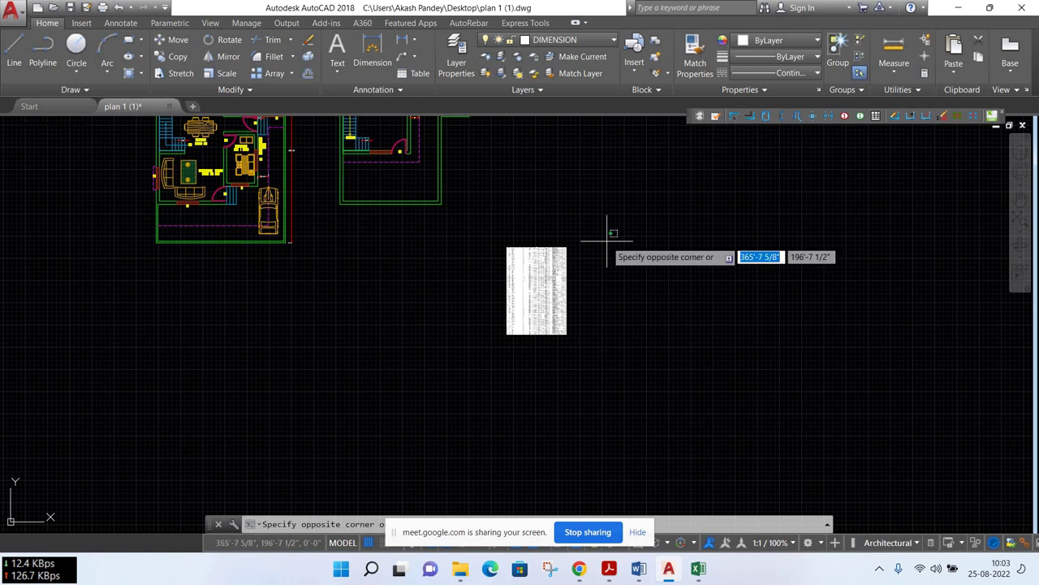
left_click(452, 353)
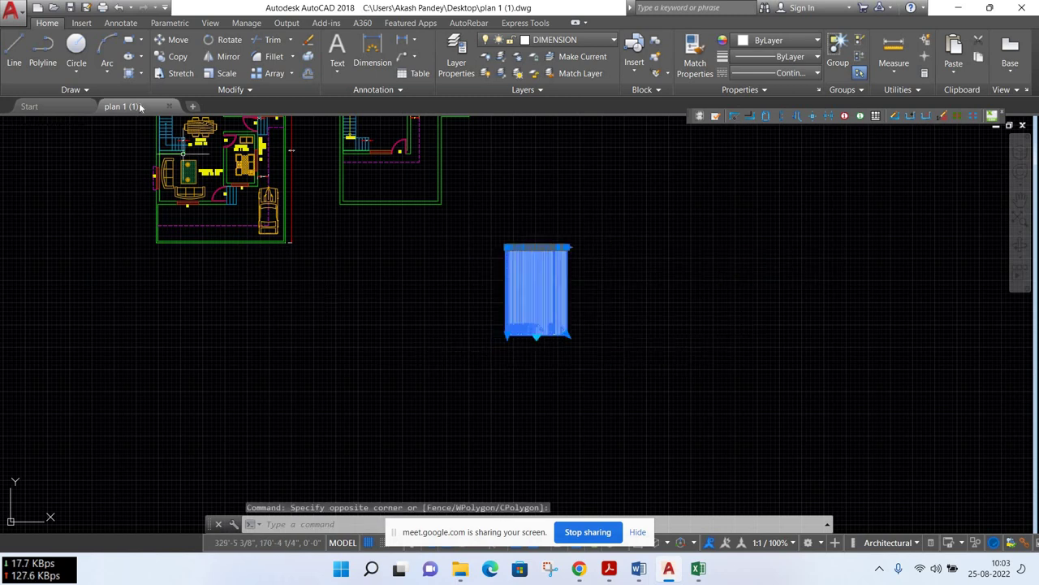
mouse_move(124, 106)
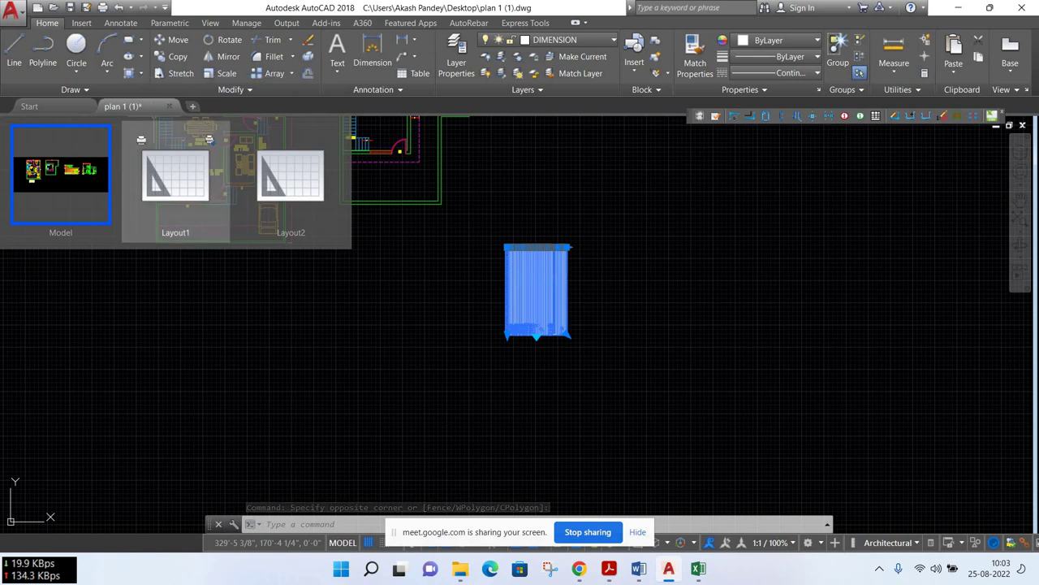
right_click(626, 231)
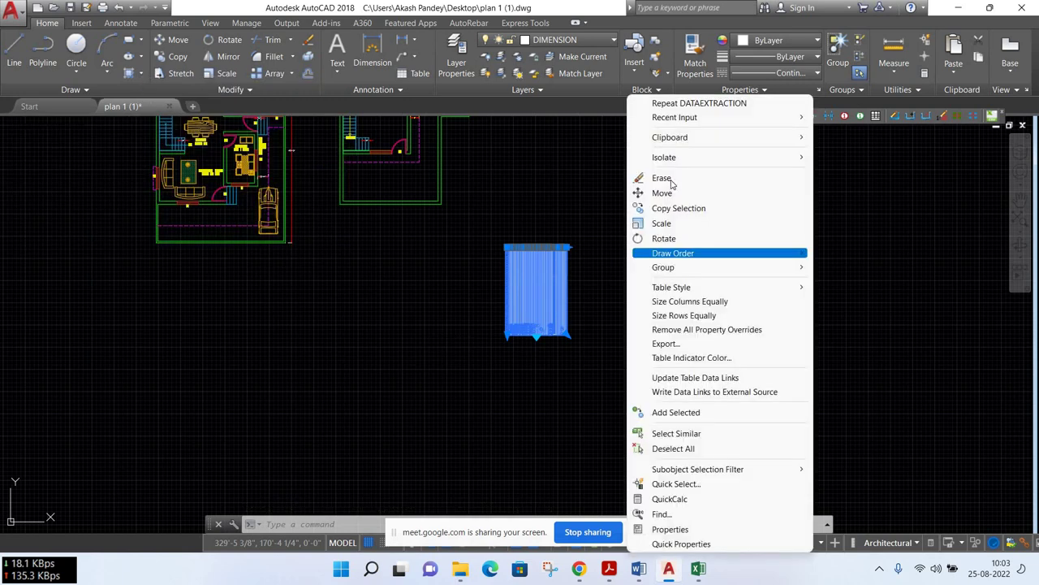
key("Escape")
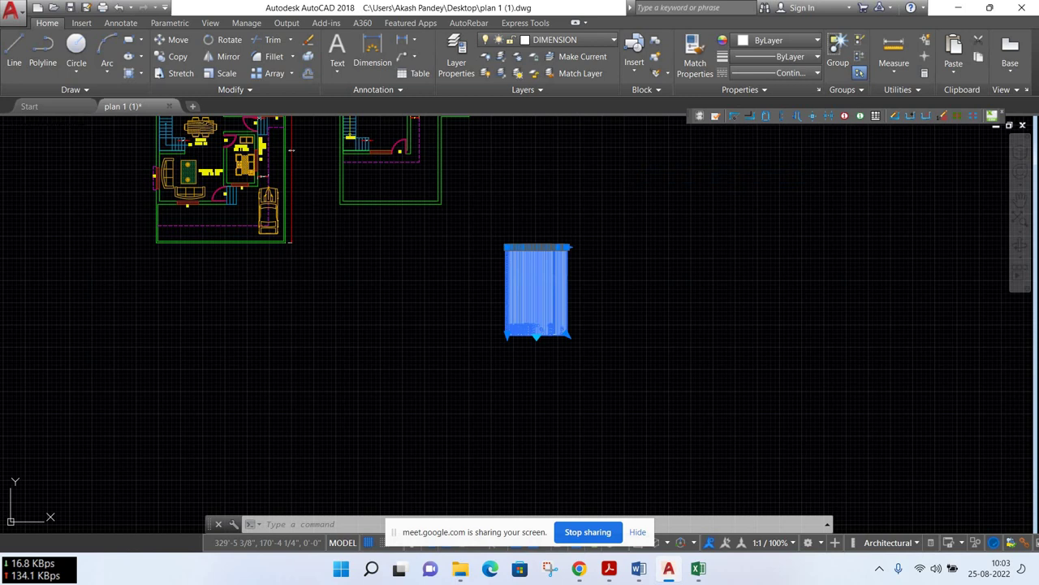
key("Delete")
middle_click_drag(308, 285, 339, 379)
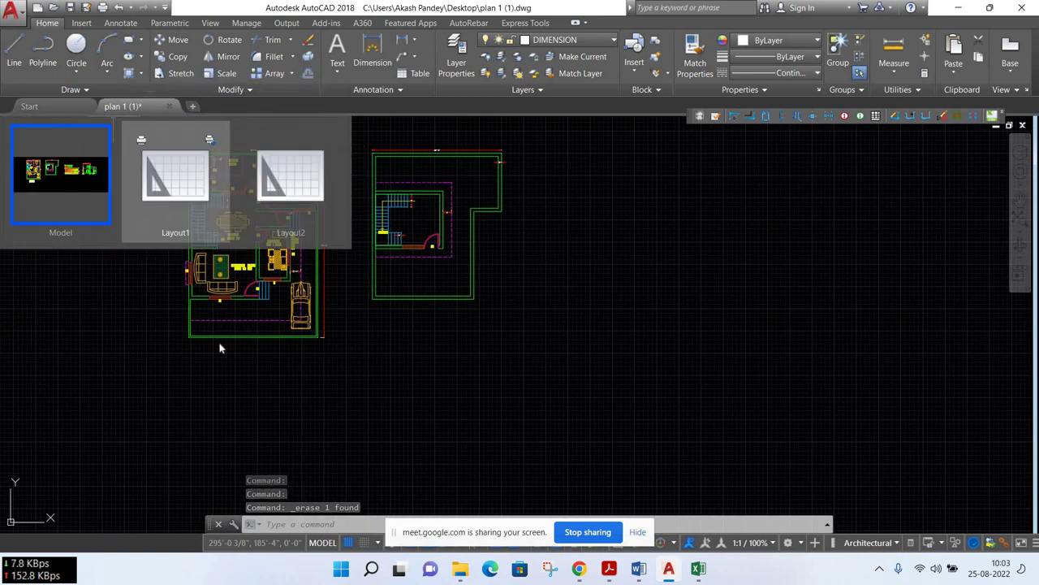
left_click(167, 174)
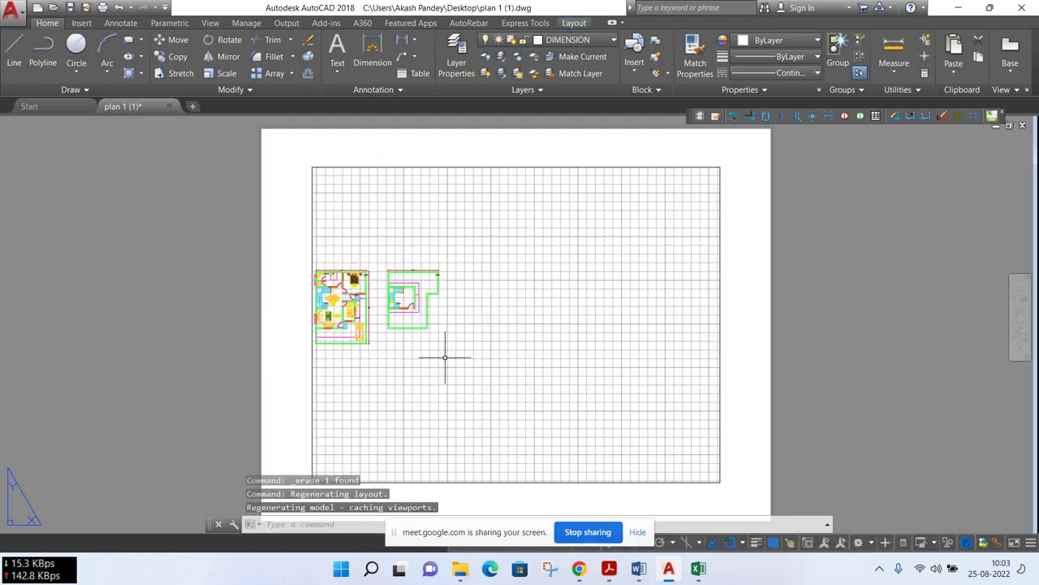
Activate the Layout1 viewport and zoom and pan until both floor plans fill it
scroll(445, 357, "down", 2)
scroll(451, 363, "up", 4)
double_click(455, 310)
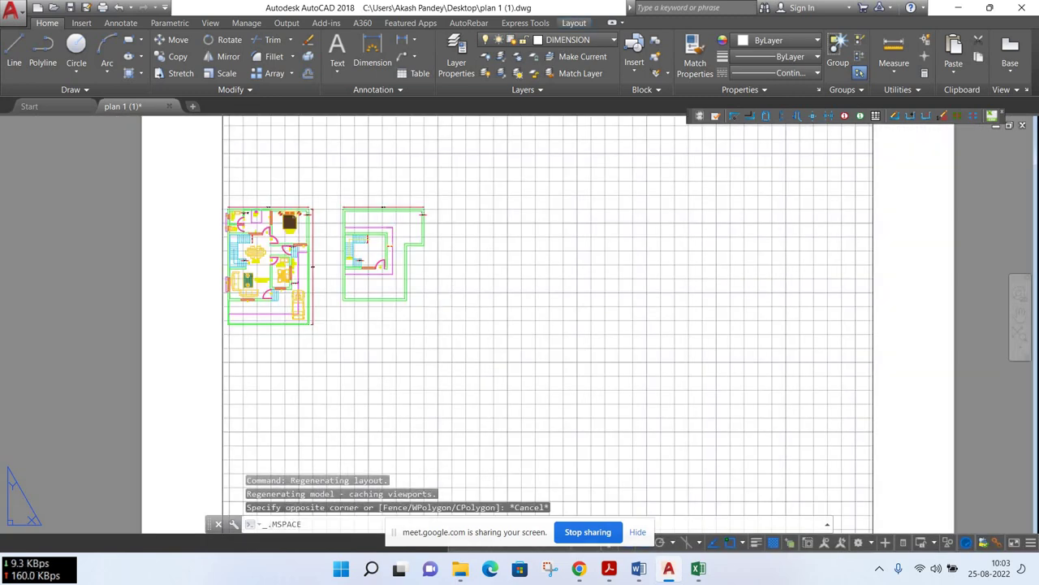
scroll(454, 350, "down", 2)
scroll(470, 358, "down", 2)
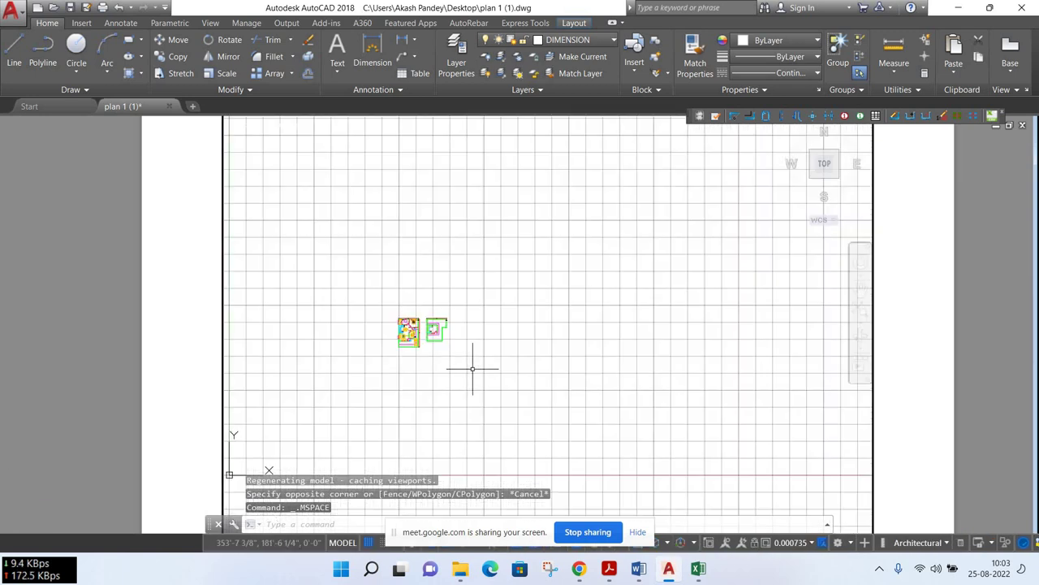
scroll(479, 357, "down", 1)
scroll(424, 324, "up", 2)
scroll(424, 325, "down", 3)
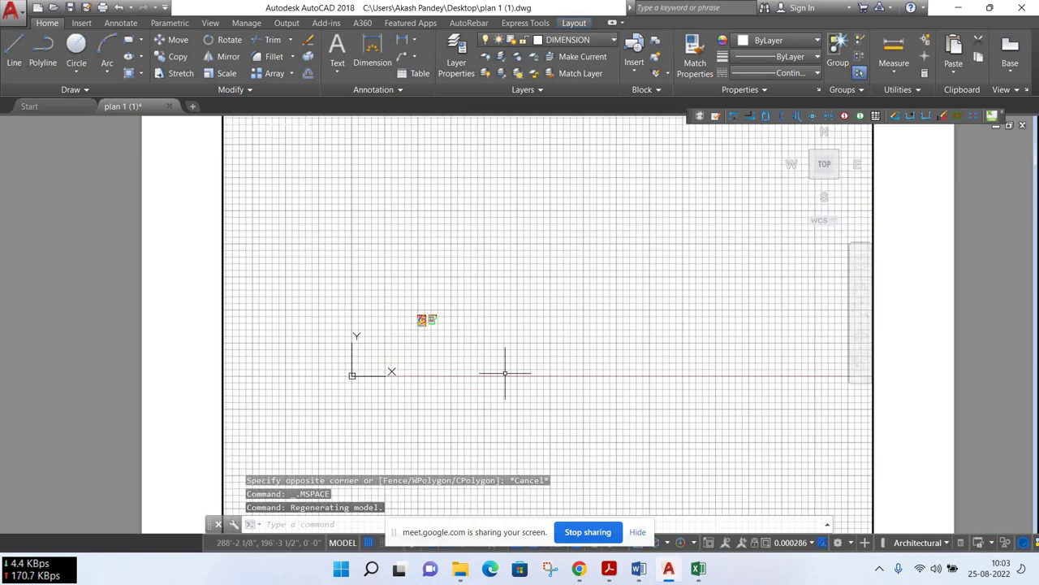
middle_click_drag(506, 371, 469, 330)
scroll(504, 341, "down", 2)
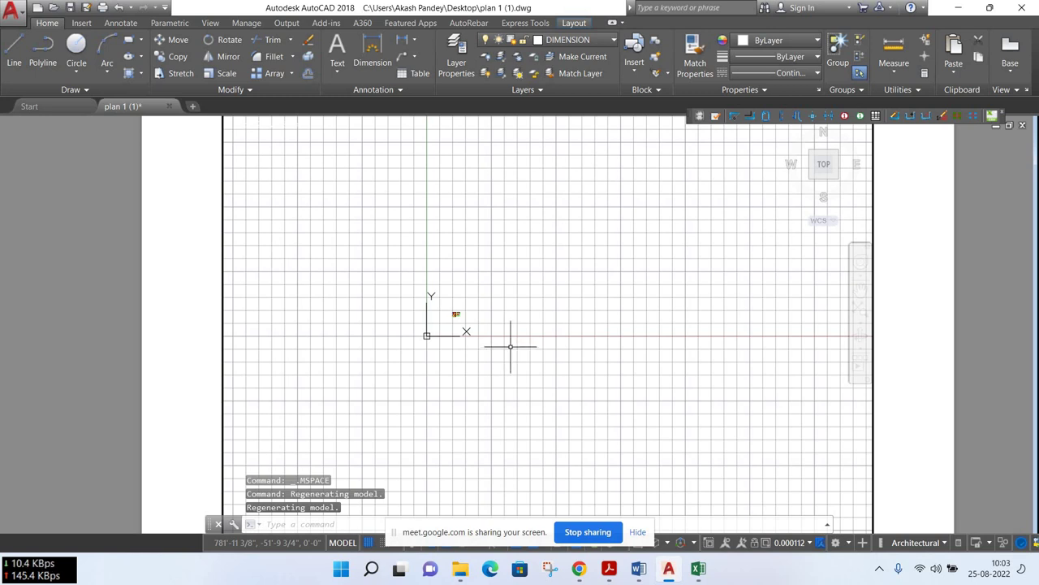
scroll(444, 341, "up", 3)
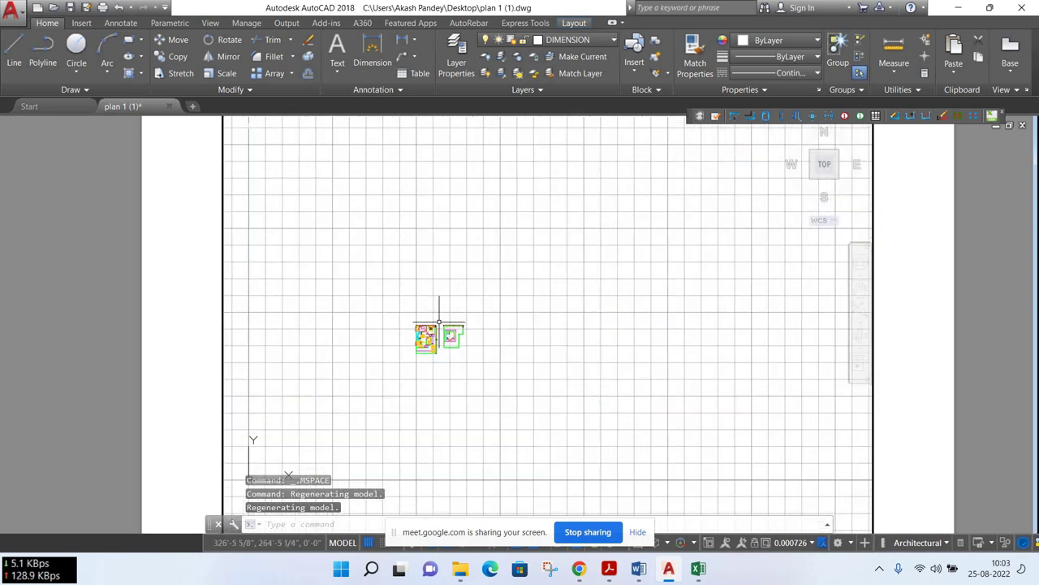
scroll(438, 333, "up", 3)
scroll(455, 332, "up", 2)
scroll(450, 306, "down", 1)
scroll(450, 306, "down", 2)
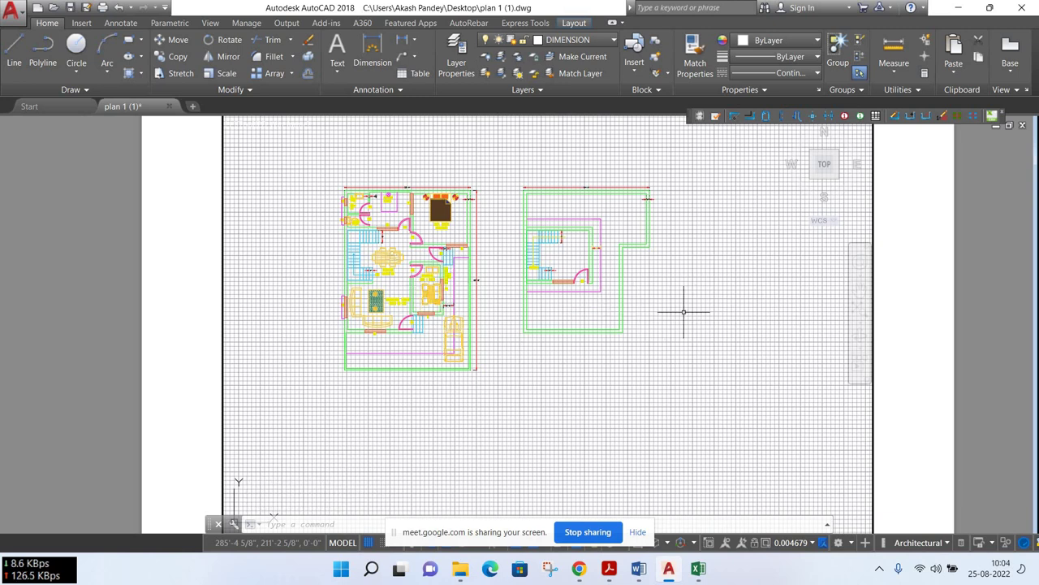
scroll(410, 297, "up", 2)
mouse_move(357, 272)
middle_mouse_down()
mouse_move(530, 304)
mouse_move(495, 289)
mouse_move(487, 298)
middle_mouse_up()
scroll(487, 278, "up", 2)
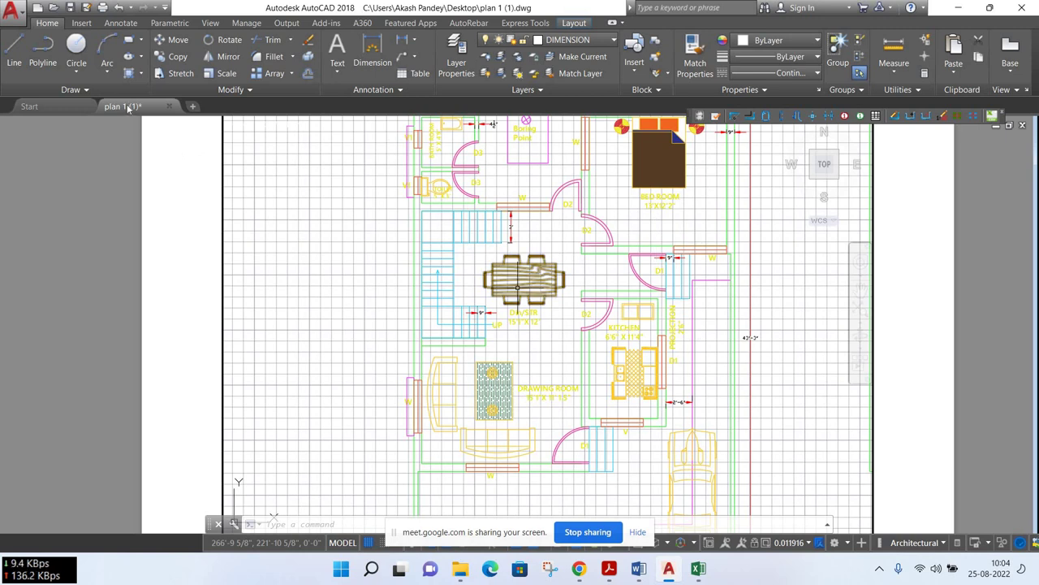
mouse_move(123, 106)
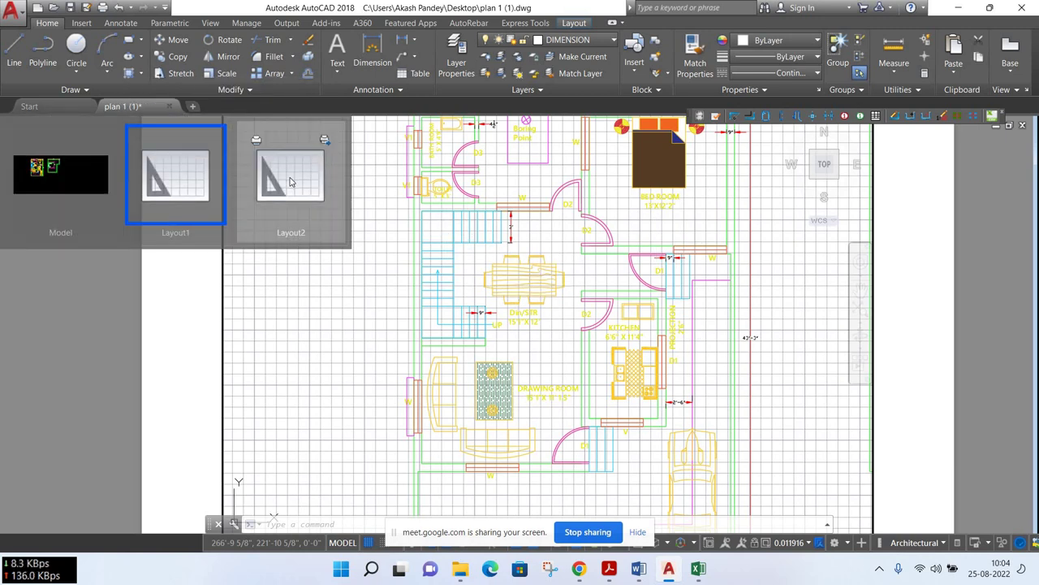
Go back to the Model tab and bring the Google Meet call forward
left_click(175, 174)
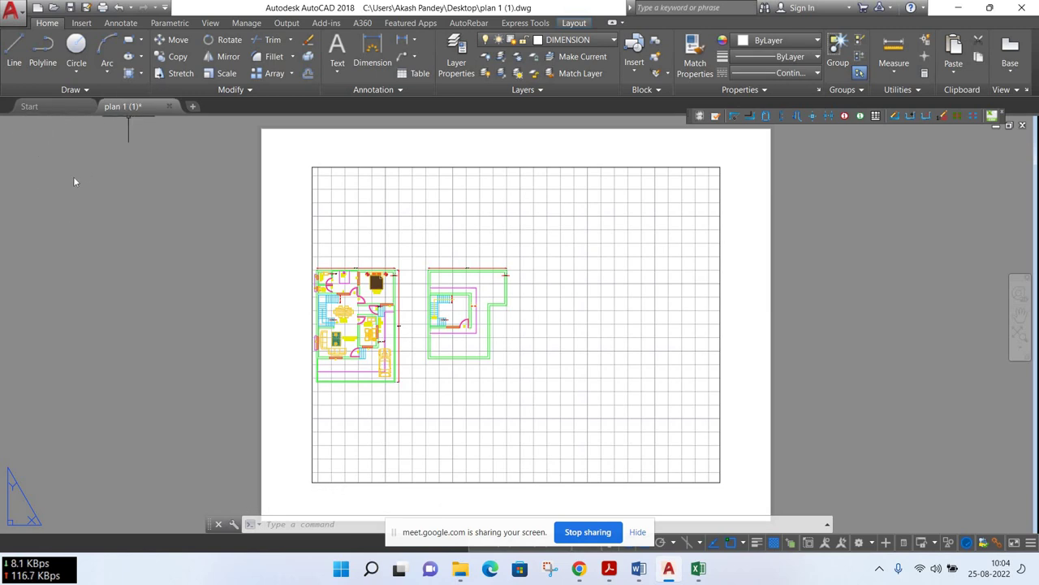
mouse_move(122, 106)
left_click(73, 176)
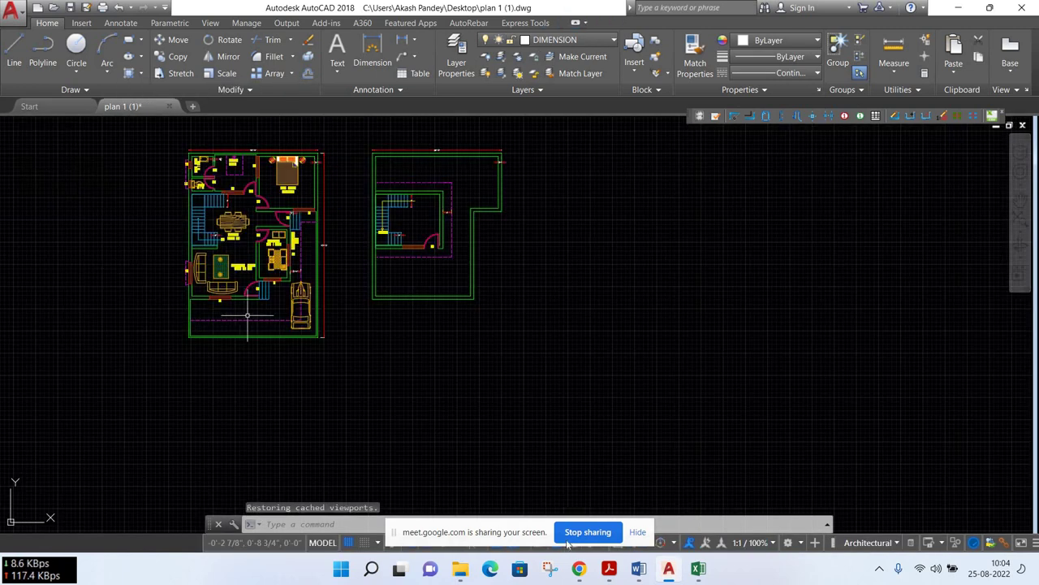
mouse_move(579, 569)
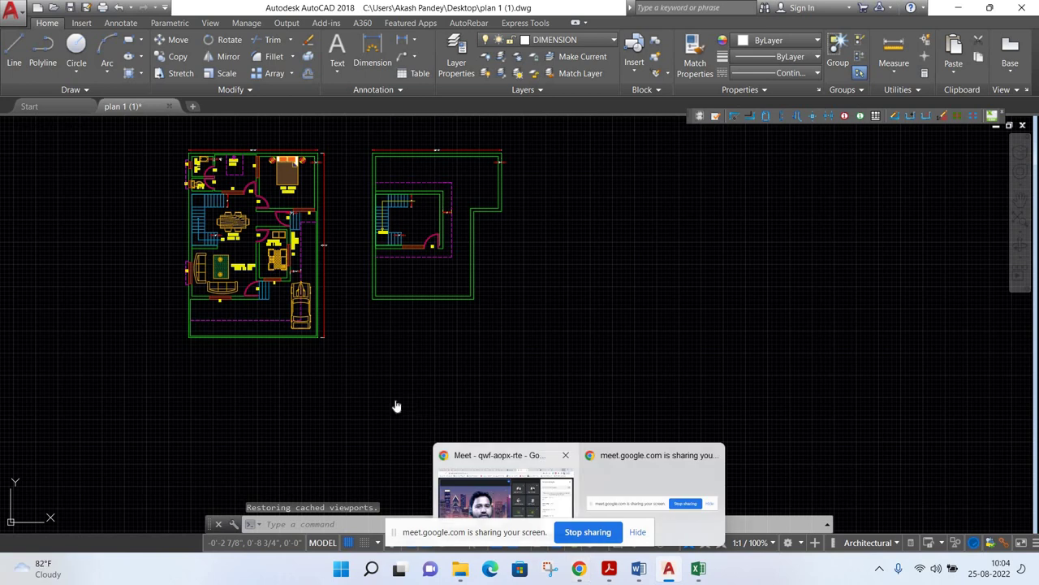
left_click(430, 422)
Stop presenting the screen in Google Meet from the Chrome Meet preview
left_click(392, 258)
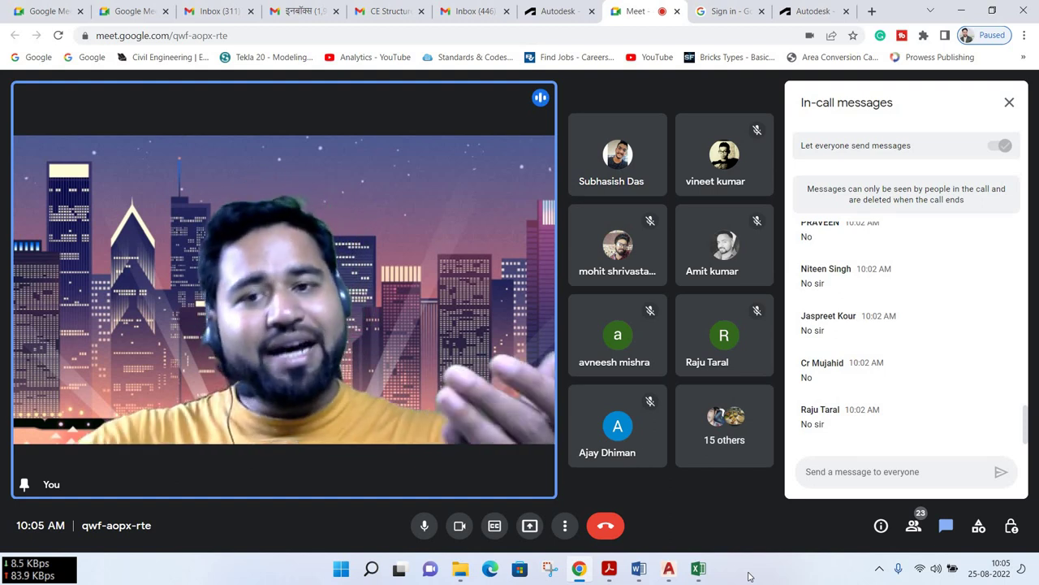
Close the In-call messages panel so participant tiles fill the Meet window
left_click(1009, 102)
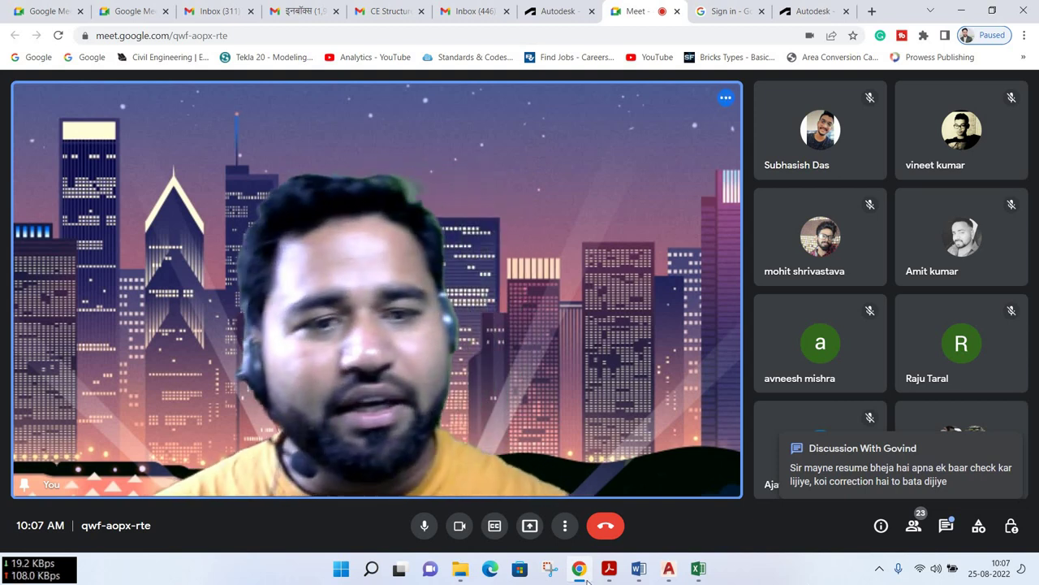
Start presenting the entire screen to the Meet call
left_click(529, 525)
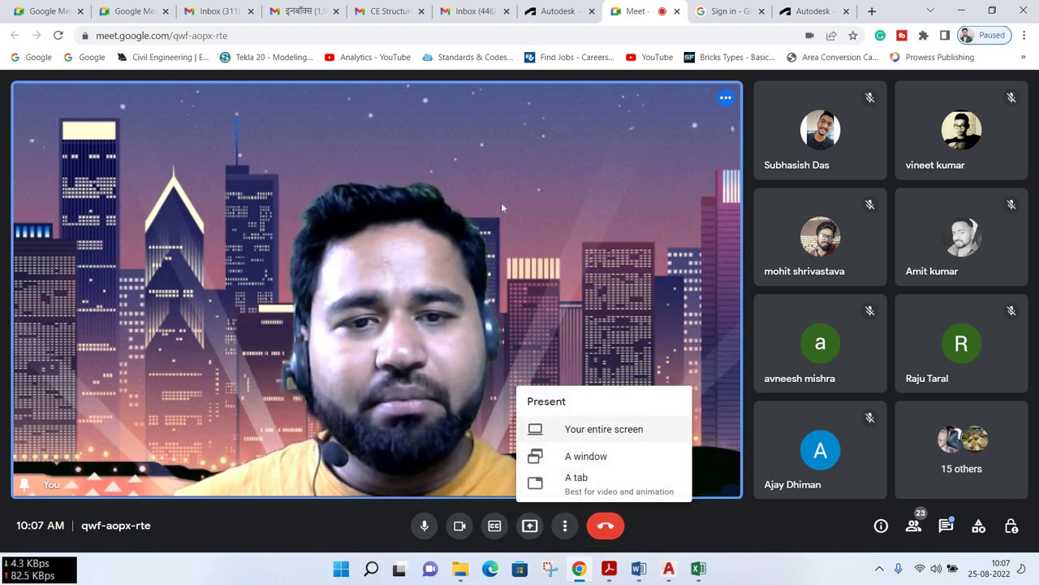
left_click(588, 428)
left_click(641, 313)
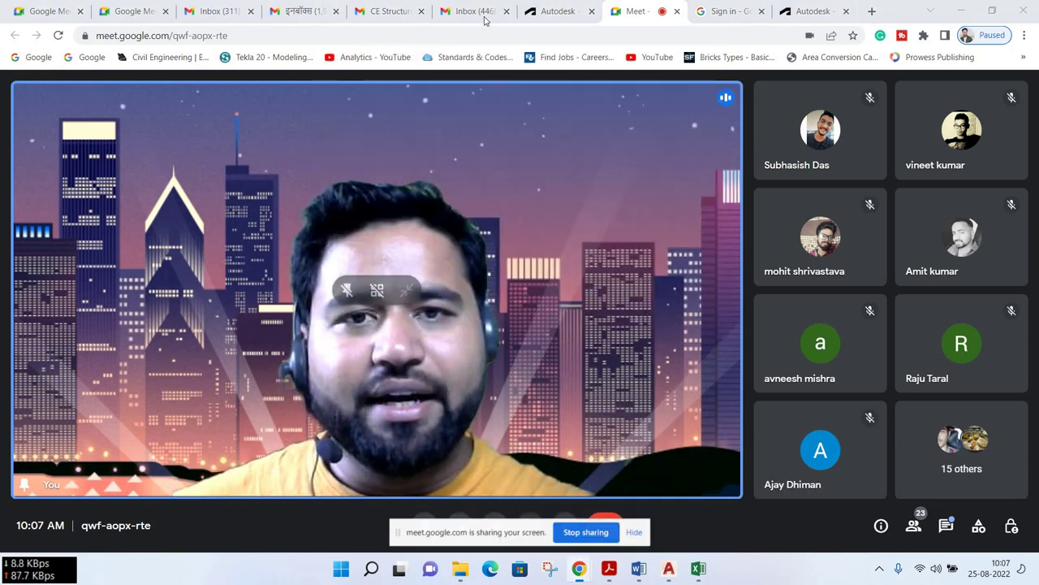
In Gmail, return to the inbox and open the RESUME email with the Word attachment
left_click(474, 11)
left_click(353, 11)
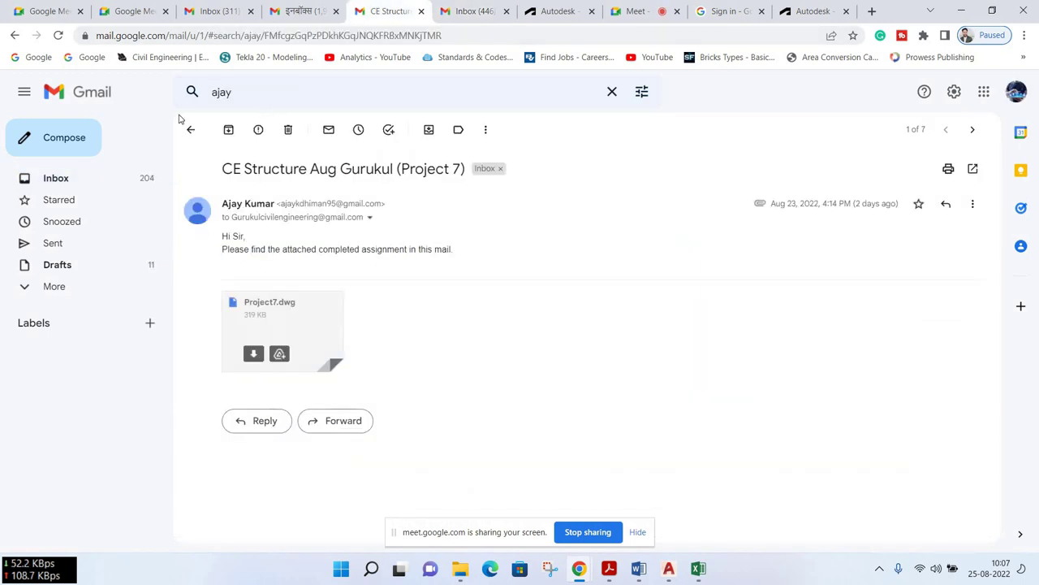
left_click(190, 129)
left_click(123, 181)
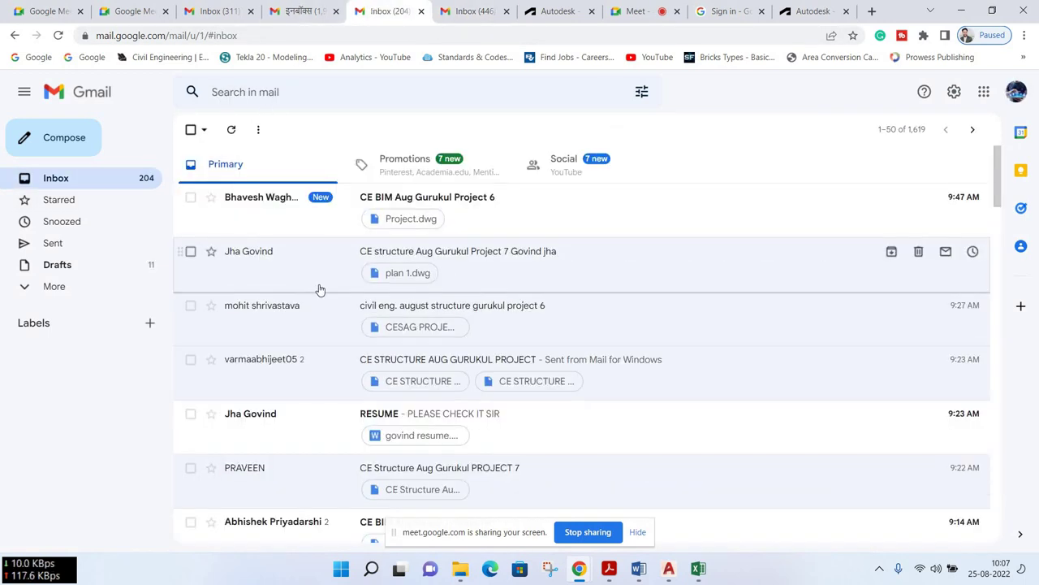
scroll(319, 290, "down", 3)
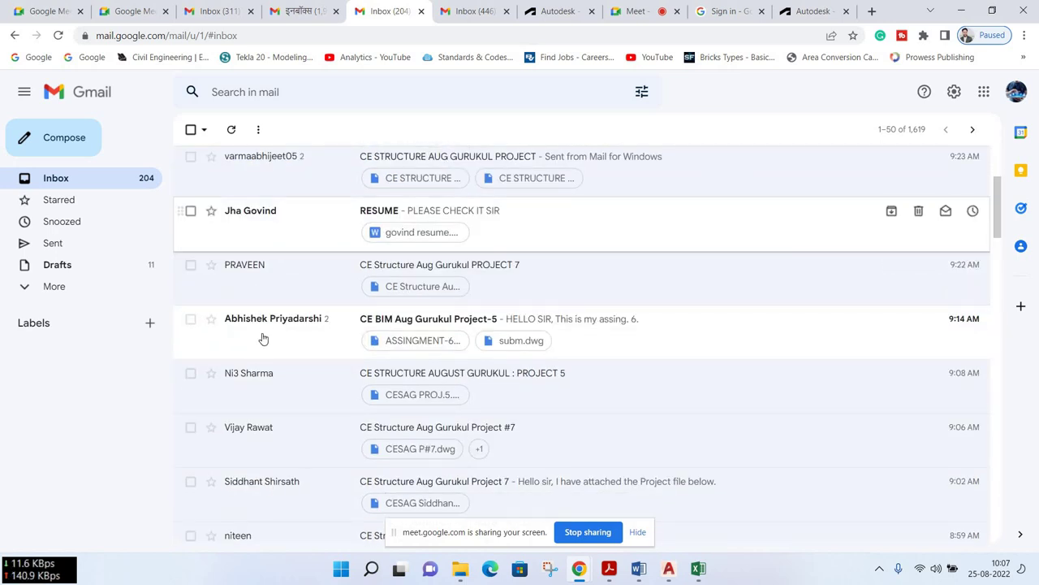
left_click(260, 221)
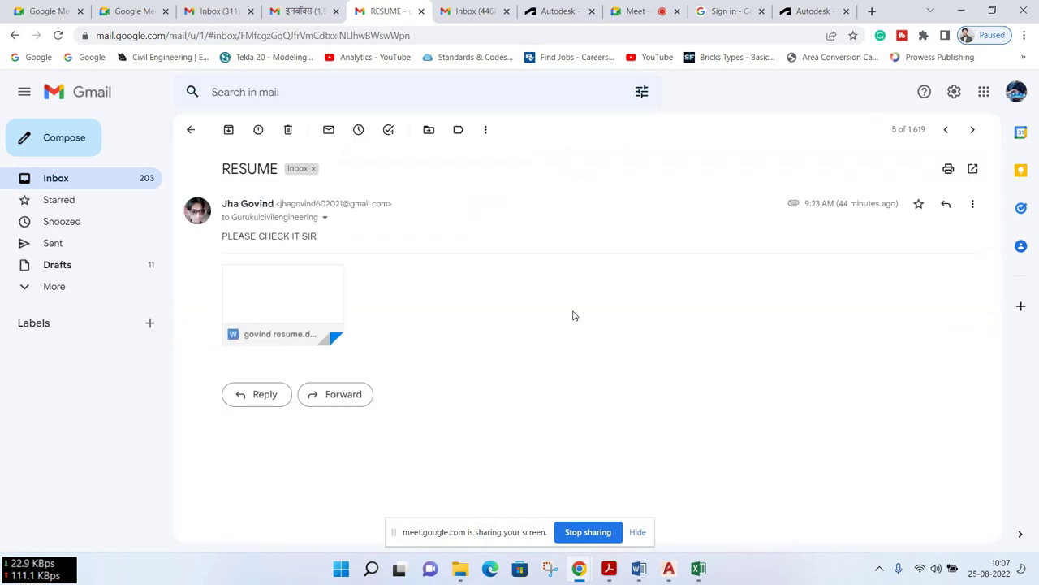
Open the attached resume in Word, maximize its window and enable editing
left_click(82, 538)
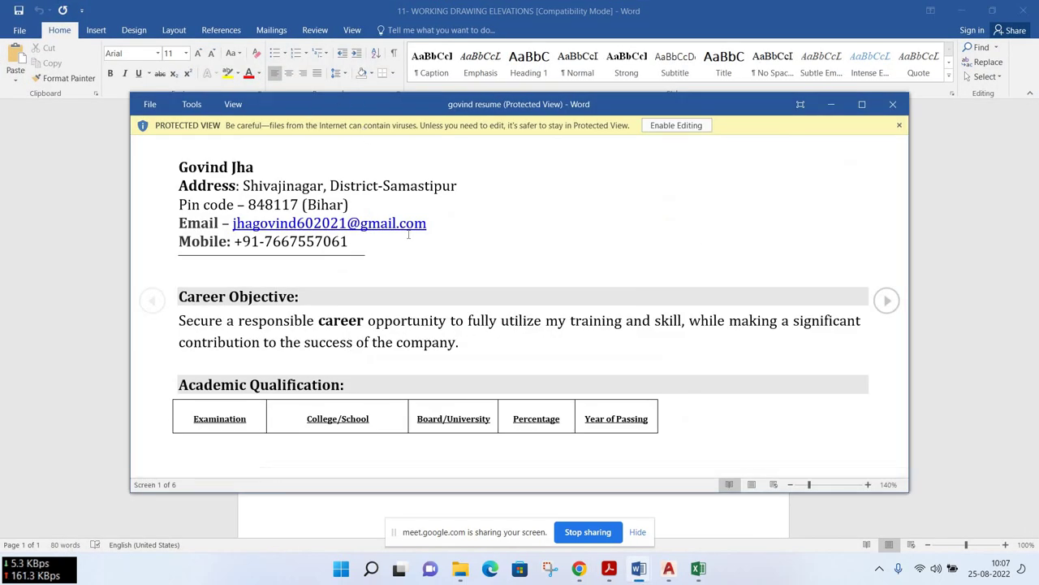
double_click(492, 104)
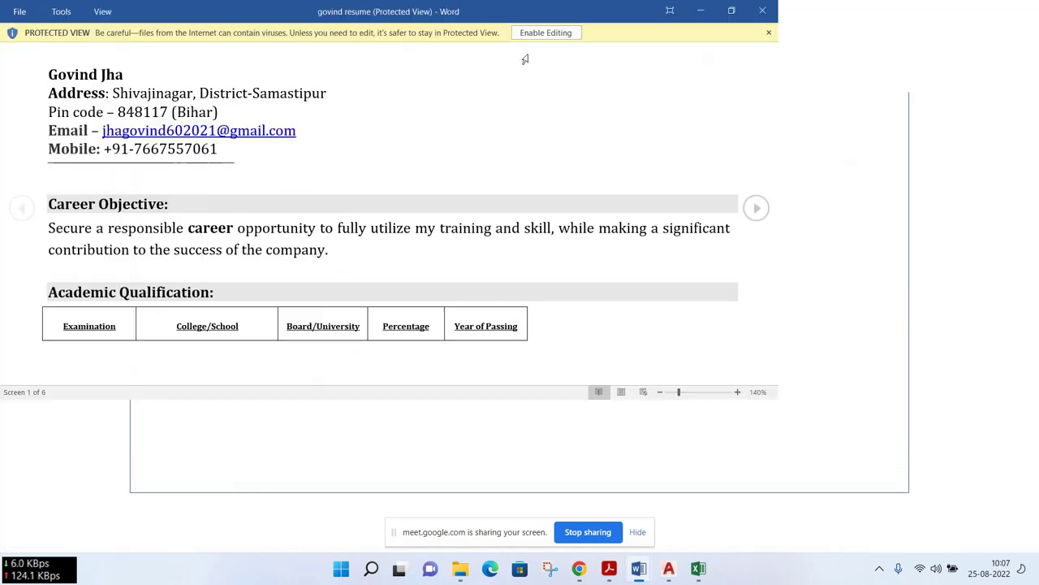
left_click(545, 33)
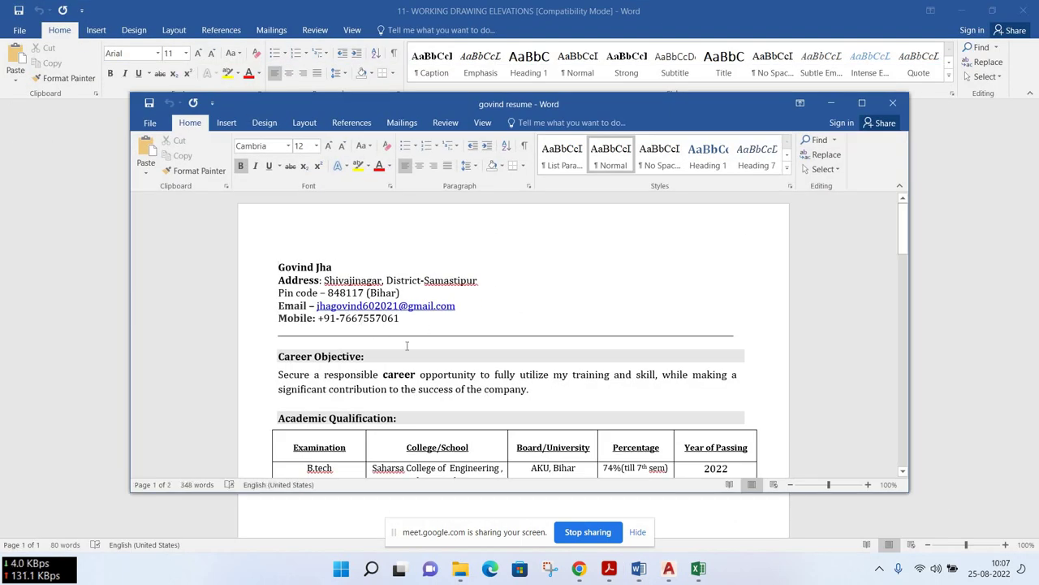
Scroll through the resume to the end and back, then close its window
scroll(487, 374, "down", 2)
scroll(446, 373, "down", 2)
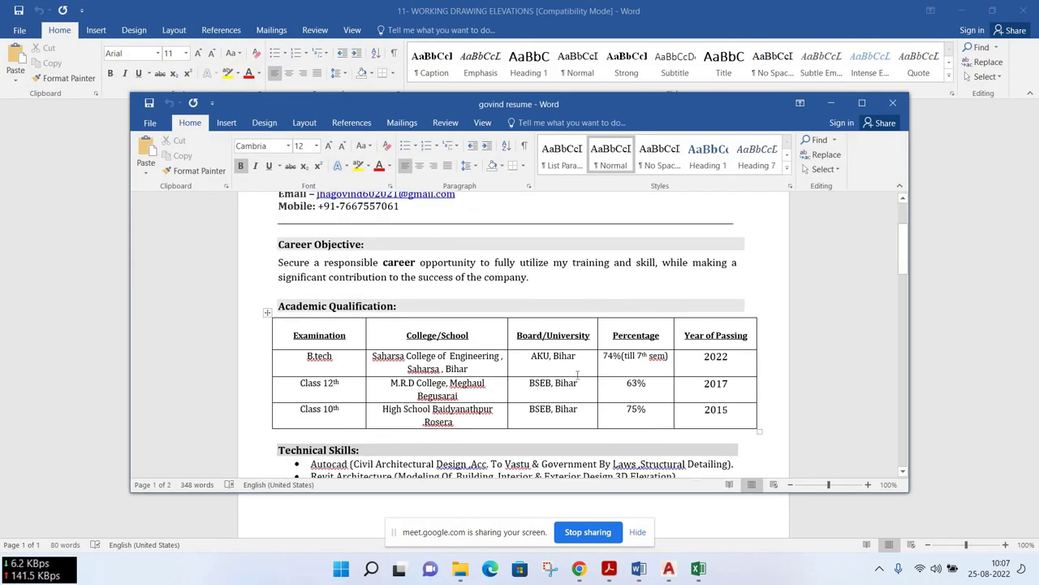
scroll(450, 401, "down", 2)
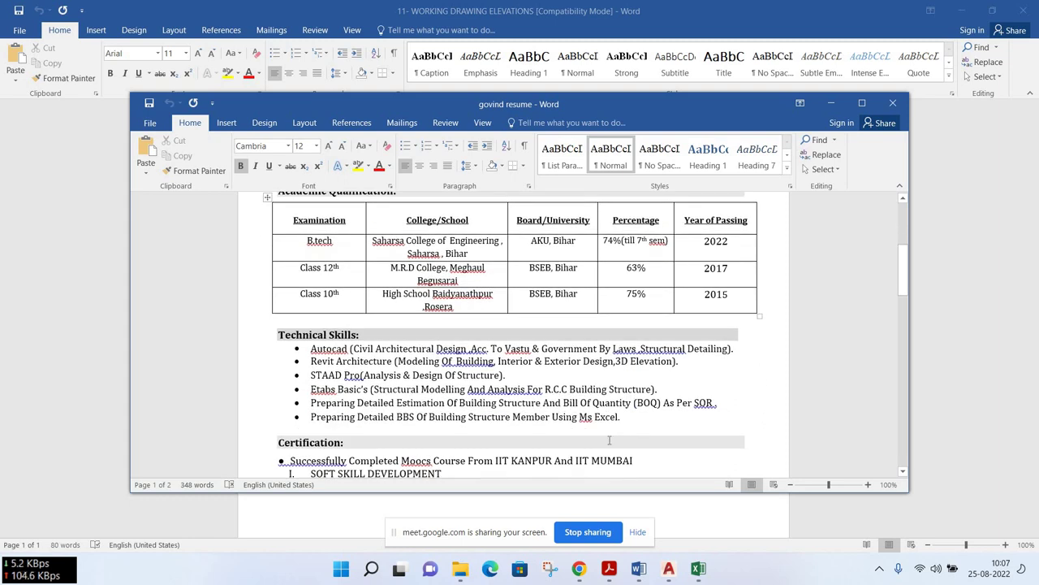
scroll(429, 403, "down", 4)
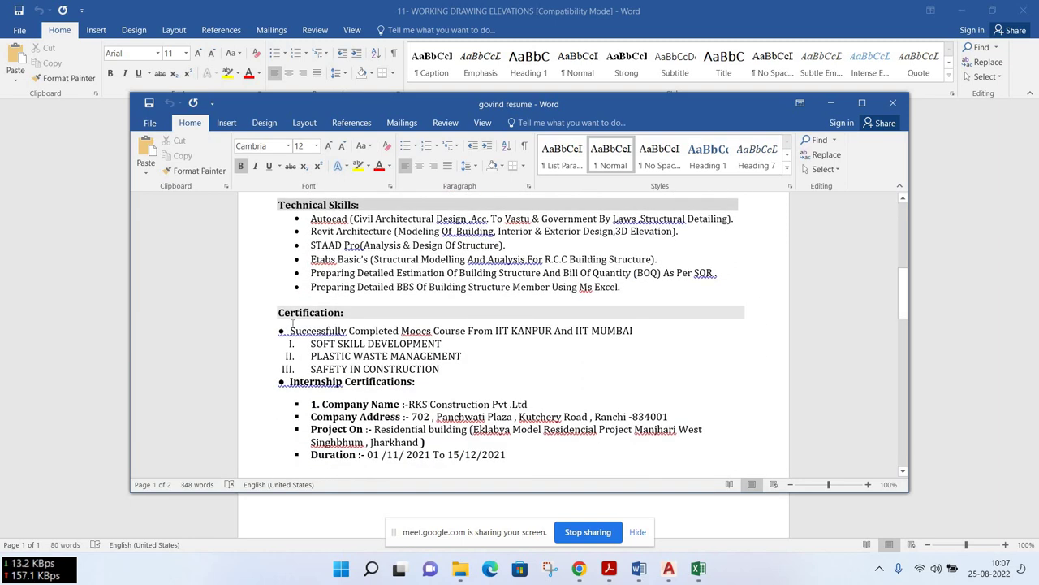
scroll(493, 374, "down", 3)
scroll(364, 337, "down", 1)
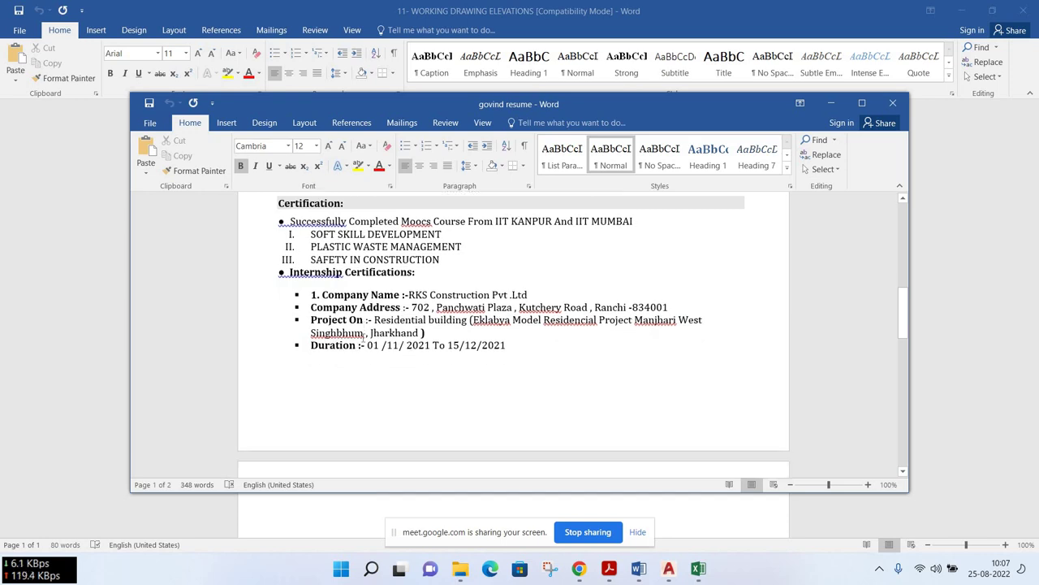
scroll(448, 359, "up", 1)
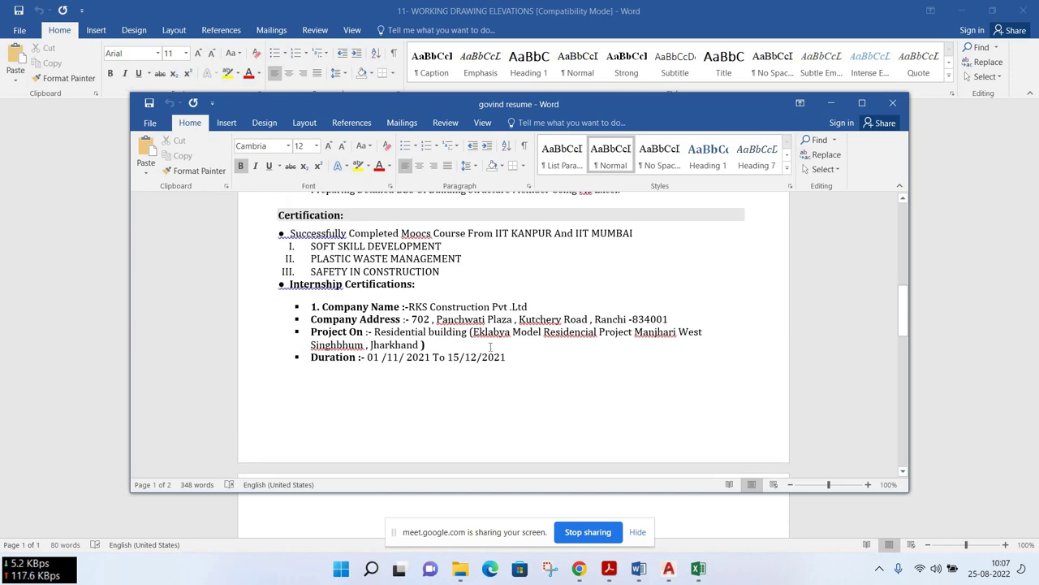
scroll(491, 346, "down", 1)
scroll(453, 342, "down", 3)
scroll(453, 341, "down", 5)
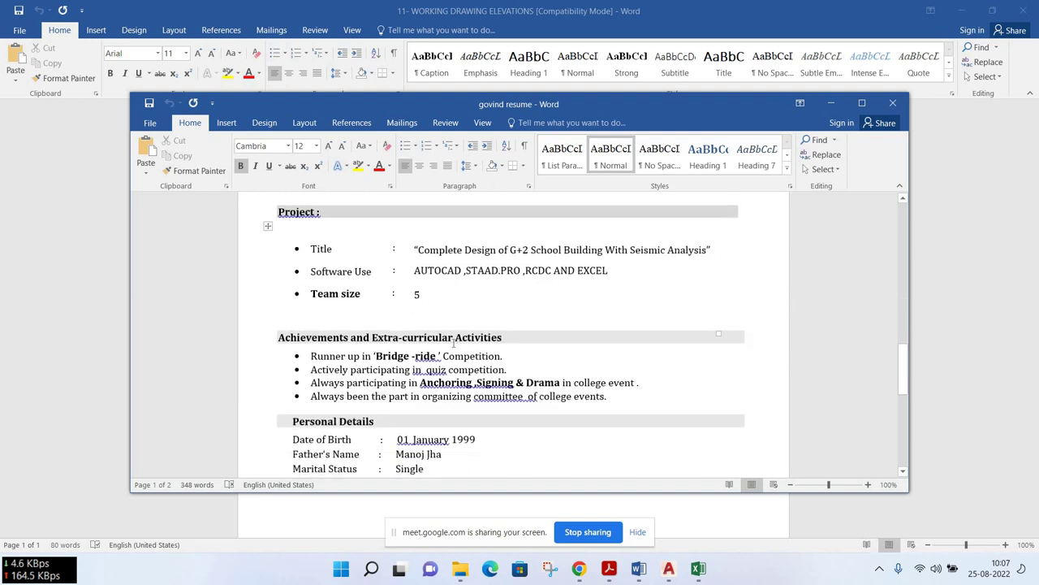
scroll(454, 342, "down", 4)
scroll(566, 374, "down", 4)
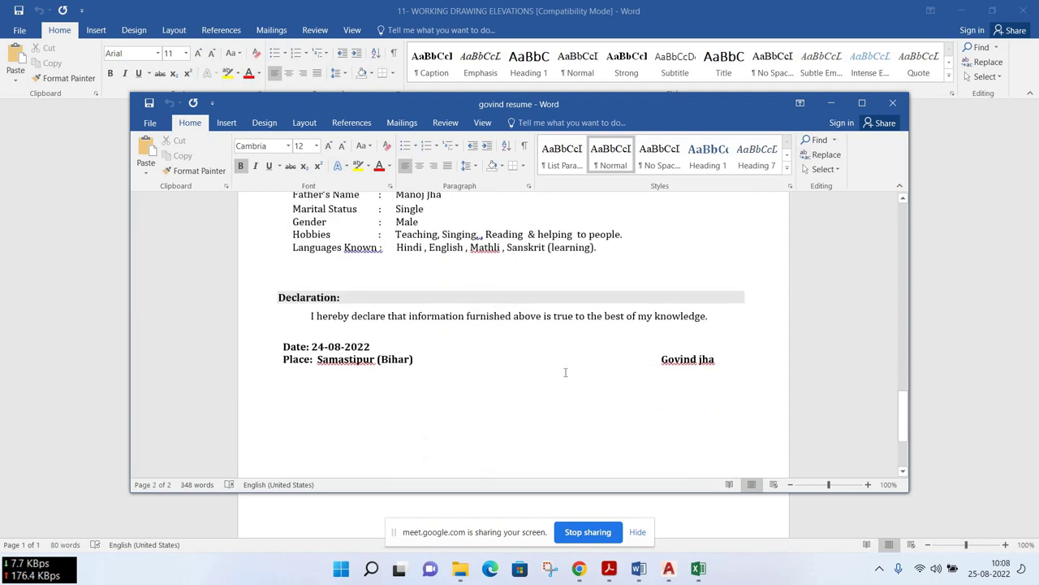
scroll(566, 372, "up", 1)
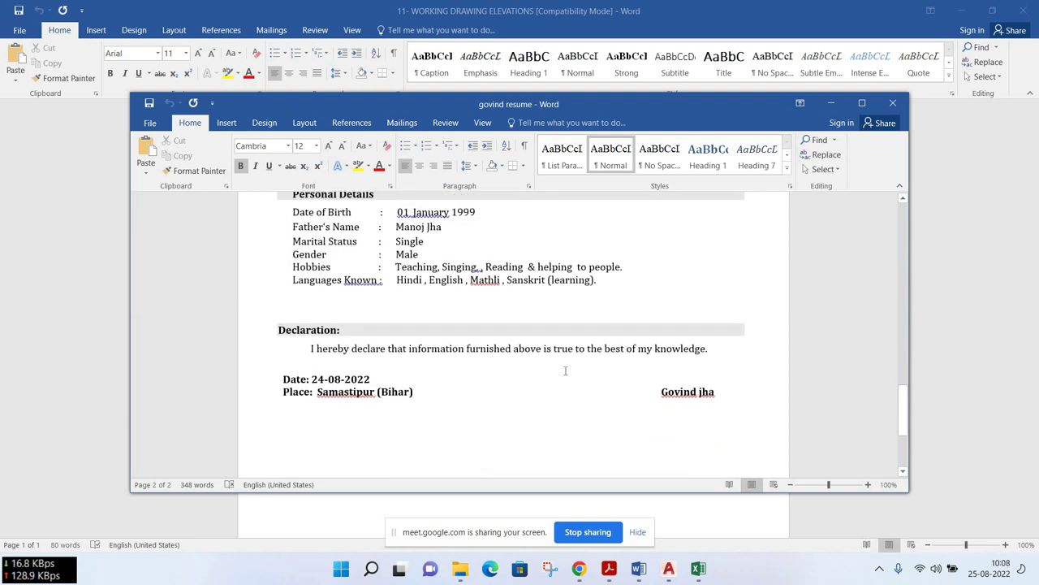
scroll(565, 370, "up", 1)
scroll(649, 415, "up", 1)
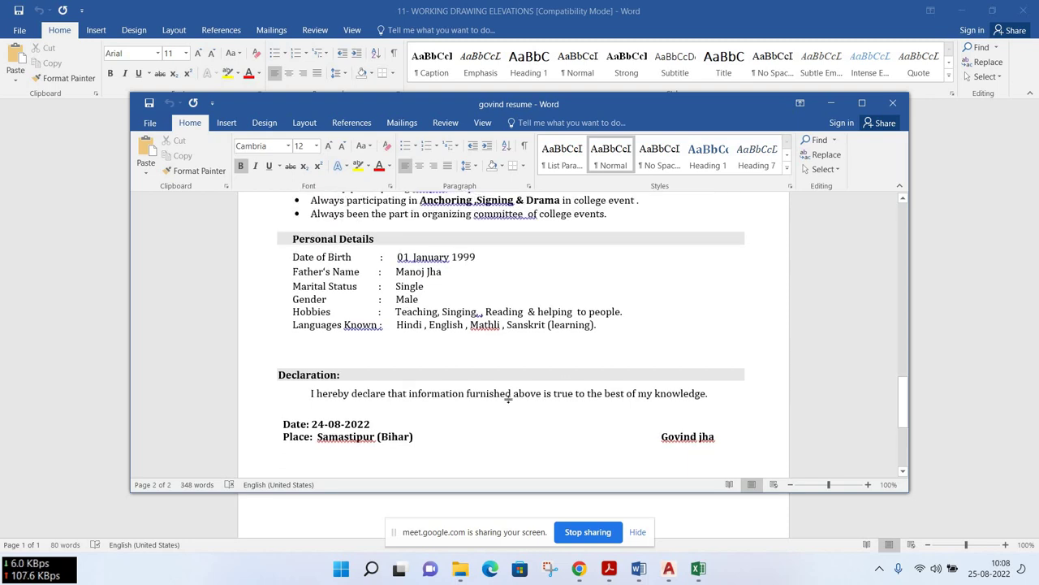
scroll(610, 393, "up", 3)
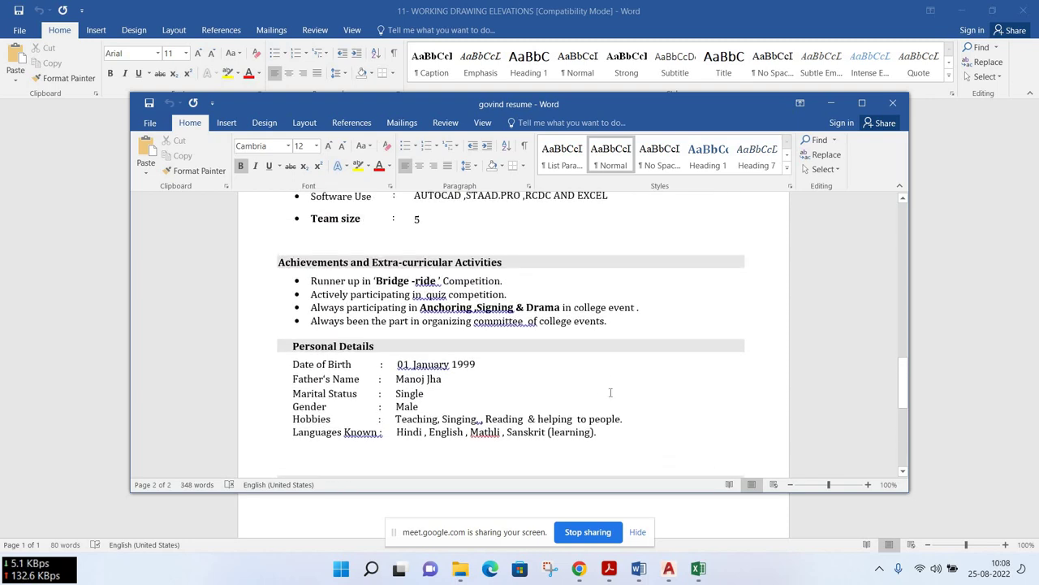
scroll(610, 392, "up", 7)
scroll(610, 392, "up", 7)
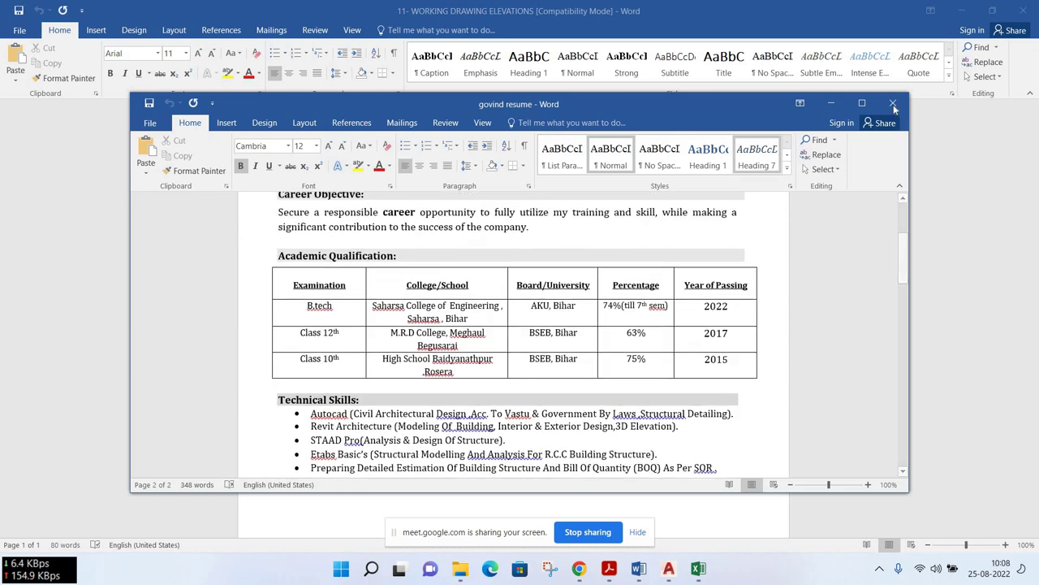
left_click(578, 505)
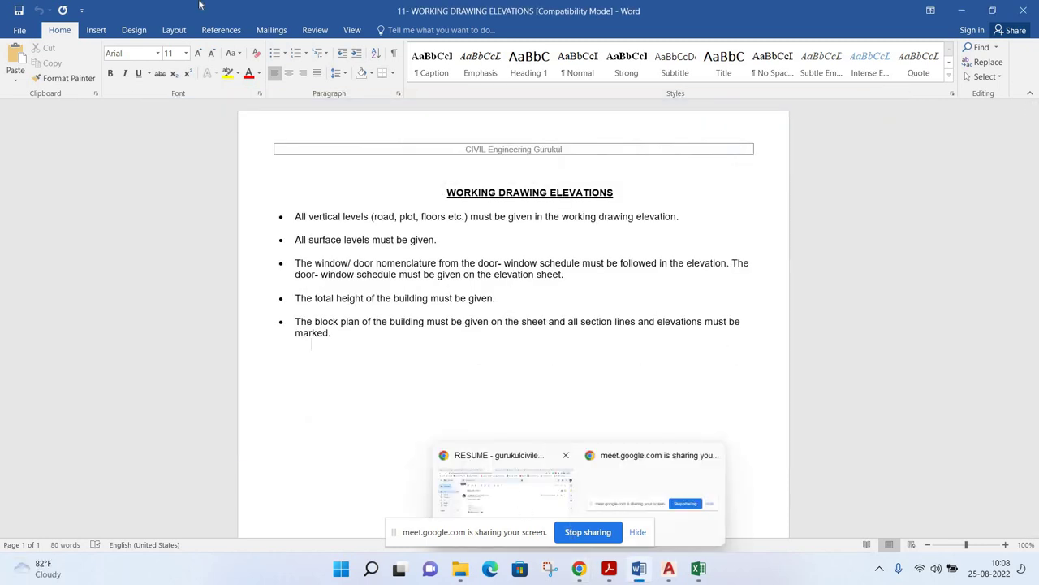
Return to the Meet call and stop presenting the screen
left_click(503, 485)
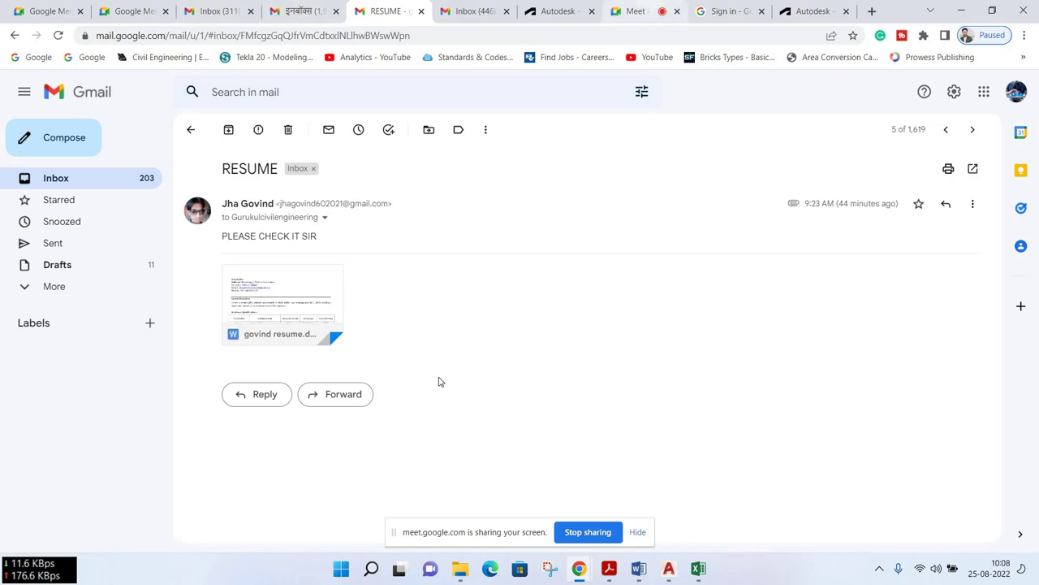
key("ctrl+8")
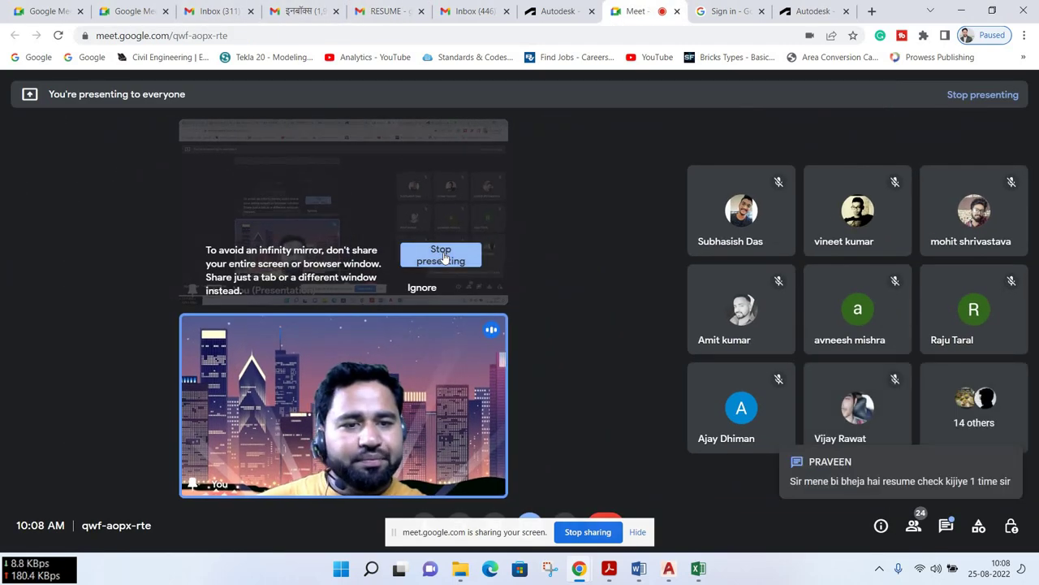
left_click(465, 244)
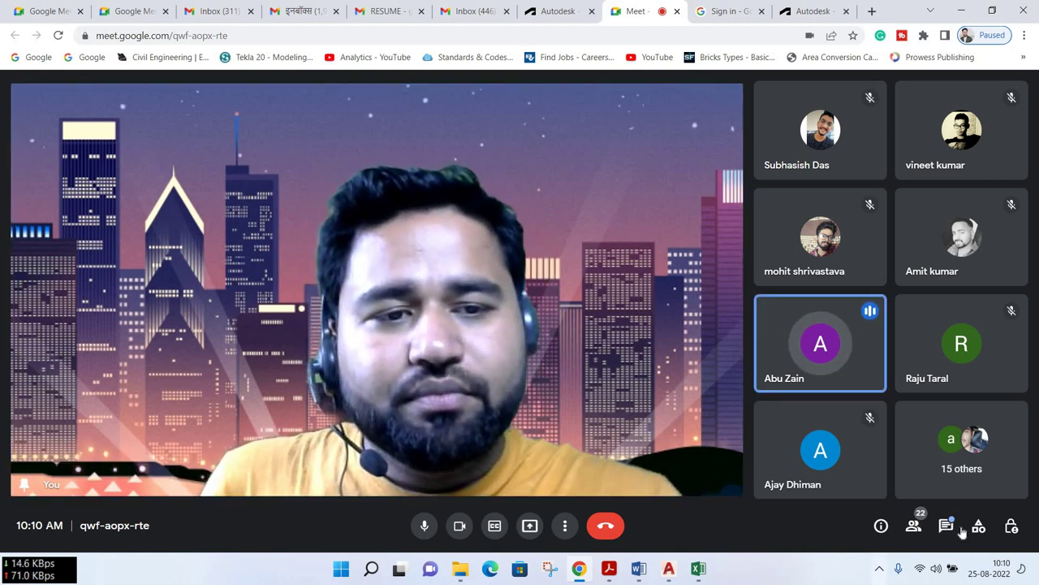
left_click(948, 526)
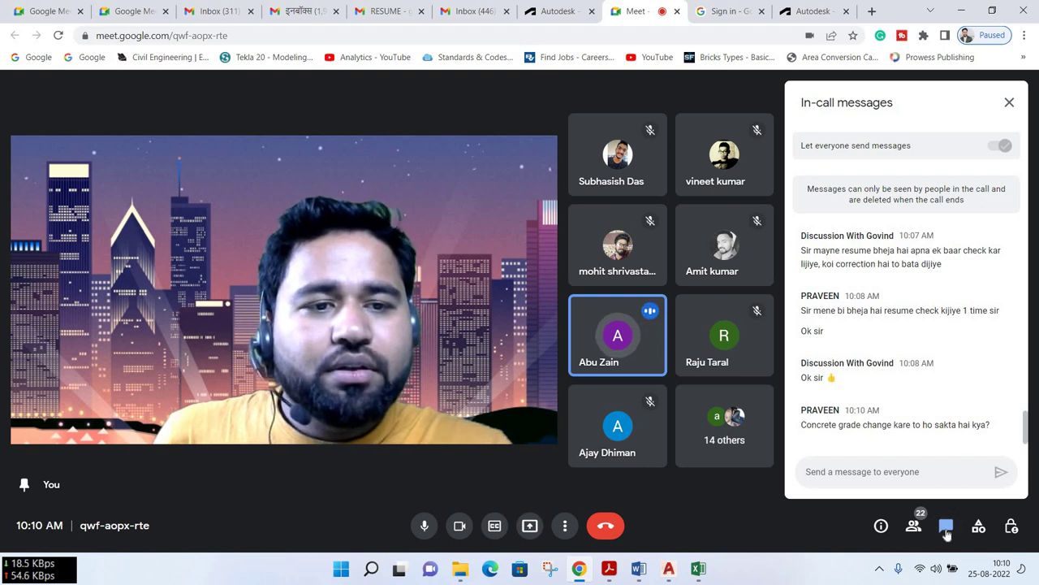
left_click(947, 527)
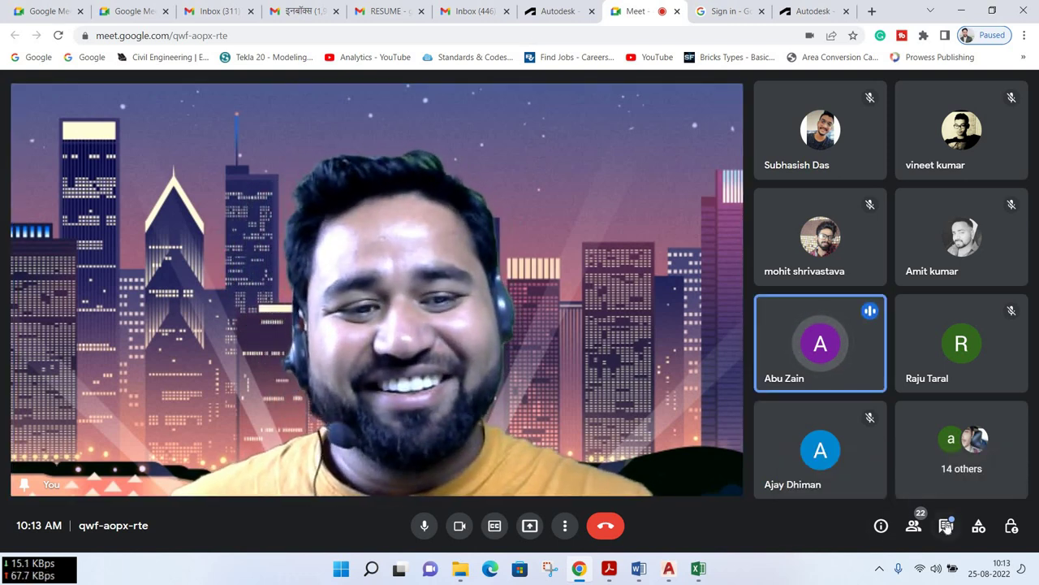
left_click(946, 526)
Close the in-call messages and leave the Google Meet call
left_click(946, 525)
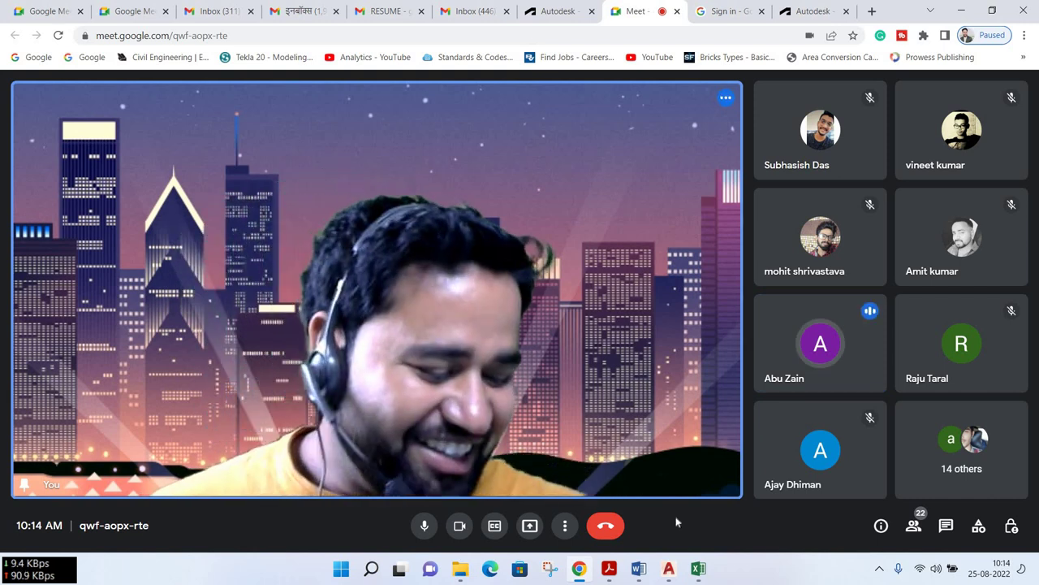
left_click(606, 528)
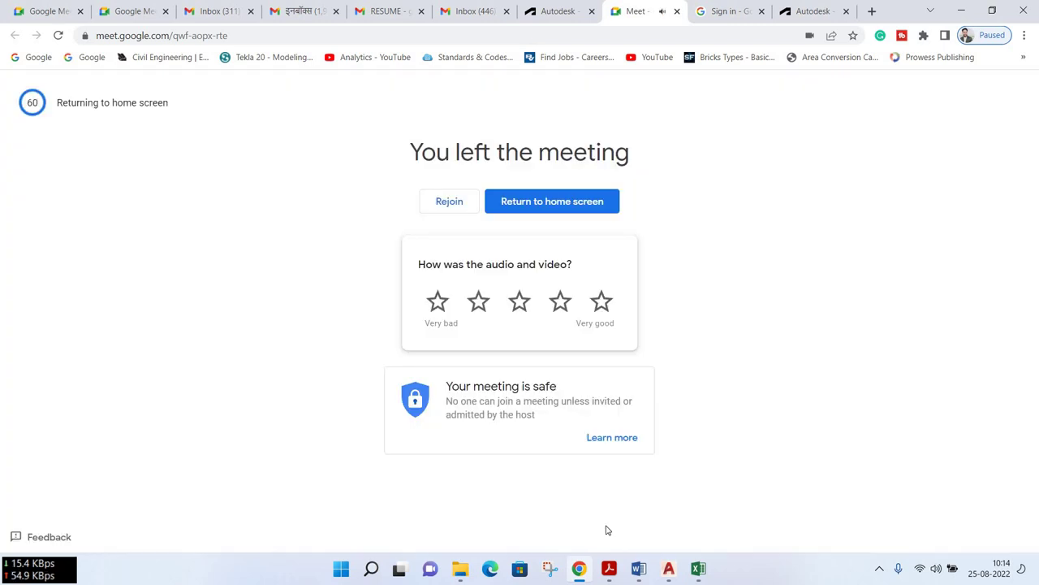